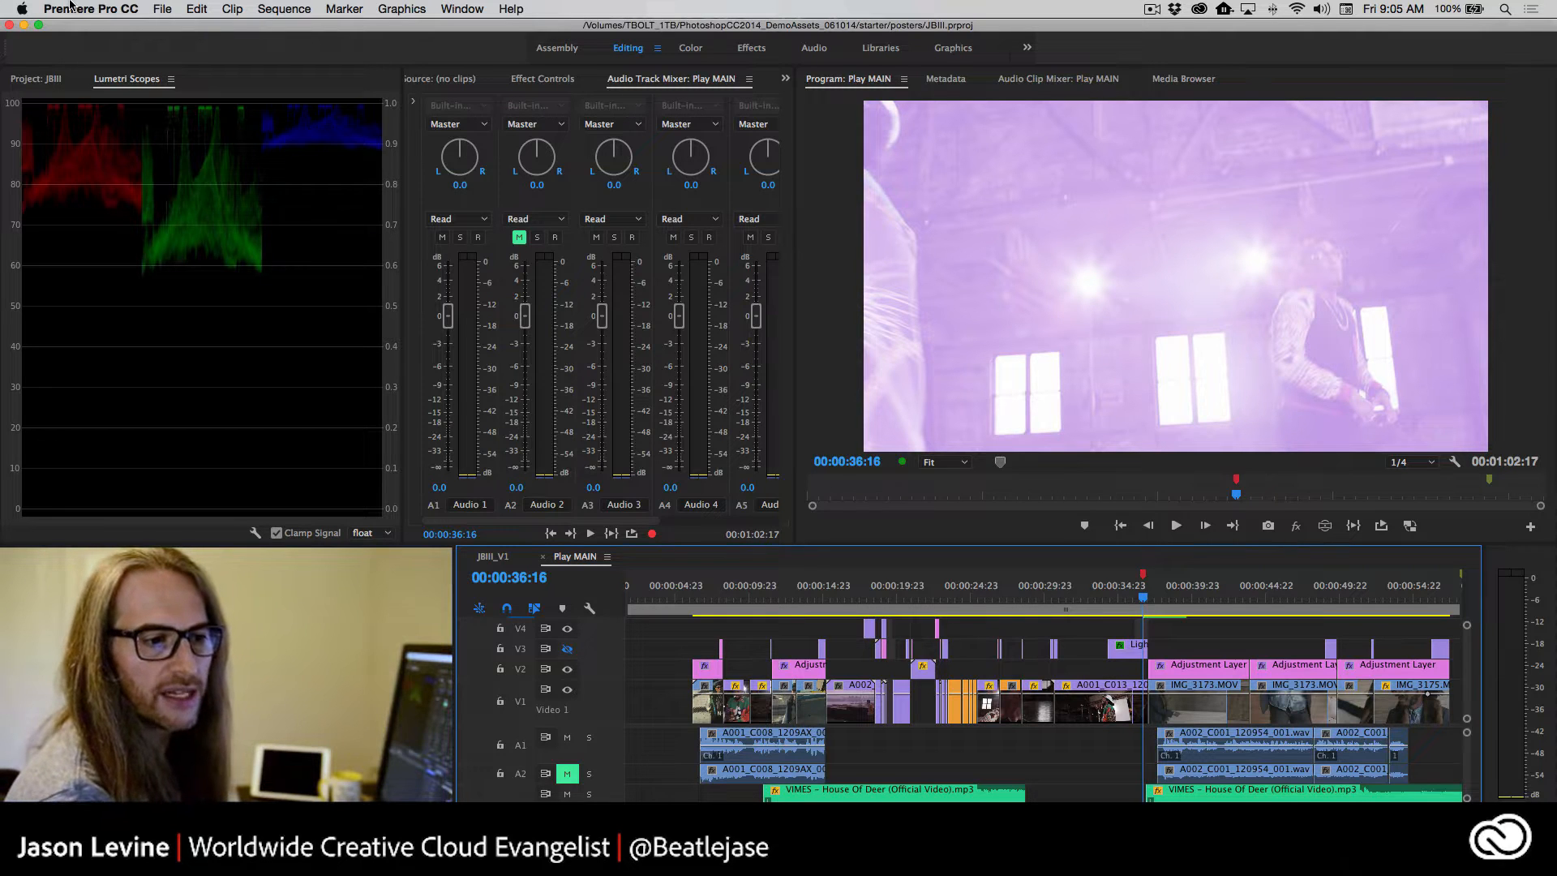
Select artist_jesse_boykins_III.psd for import into the JBIII project and open its layered-file import options
click(165, 7)
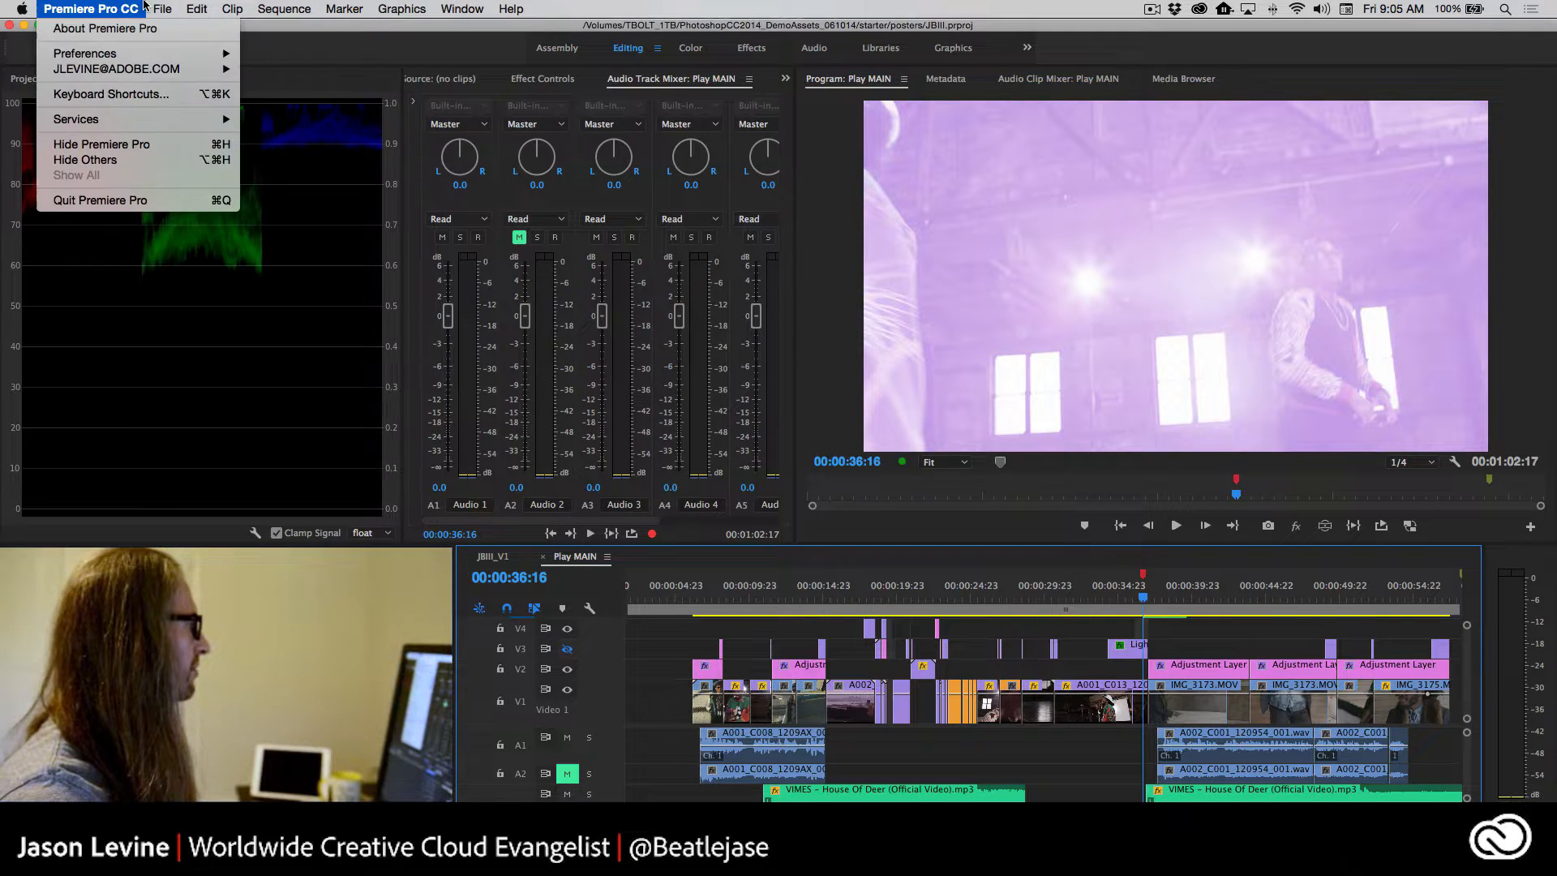
click(87, 73)
click(38, 80)
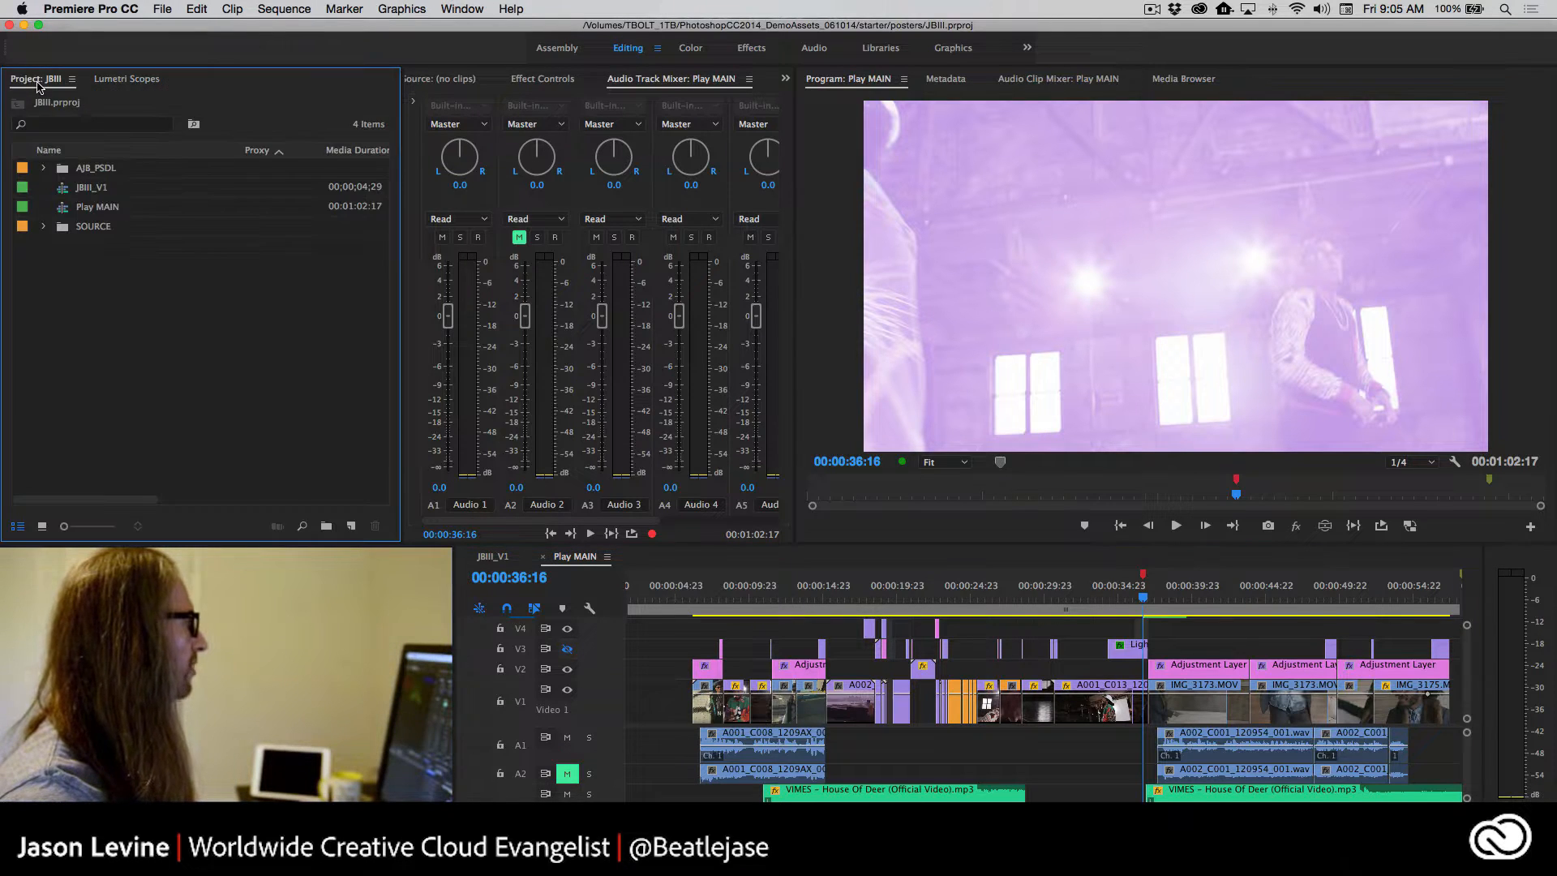
double_click(180, 318)
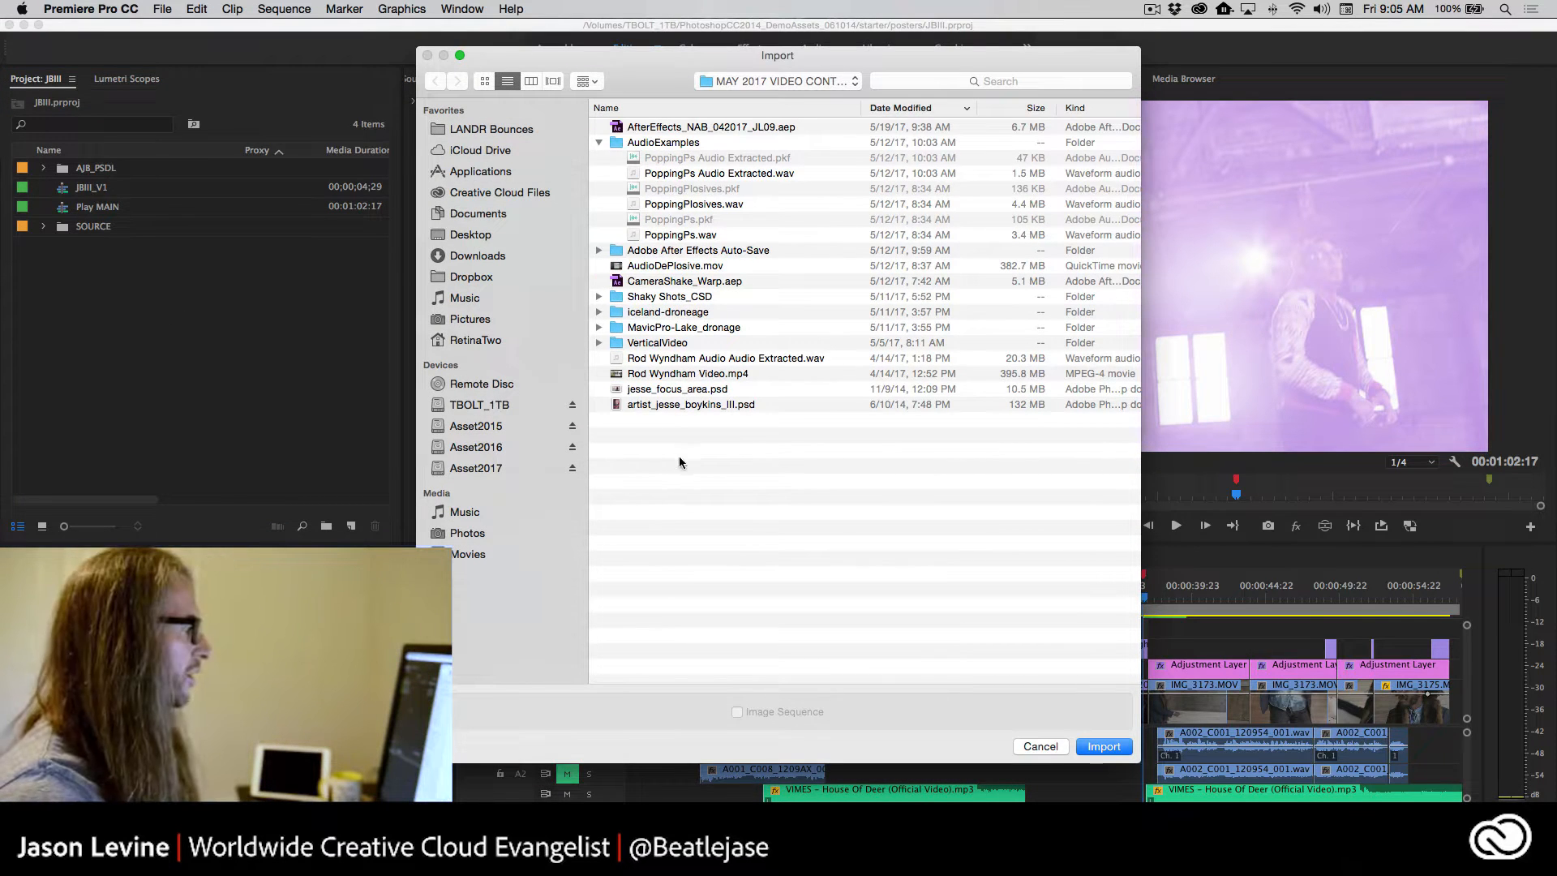
click(714, 405)
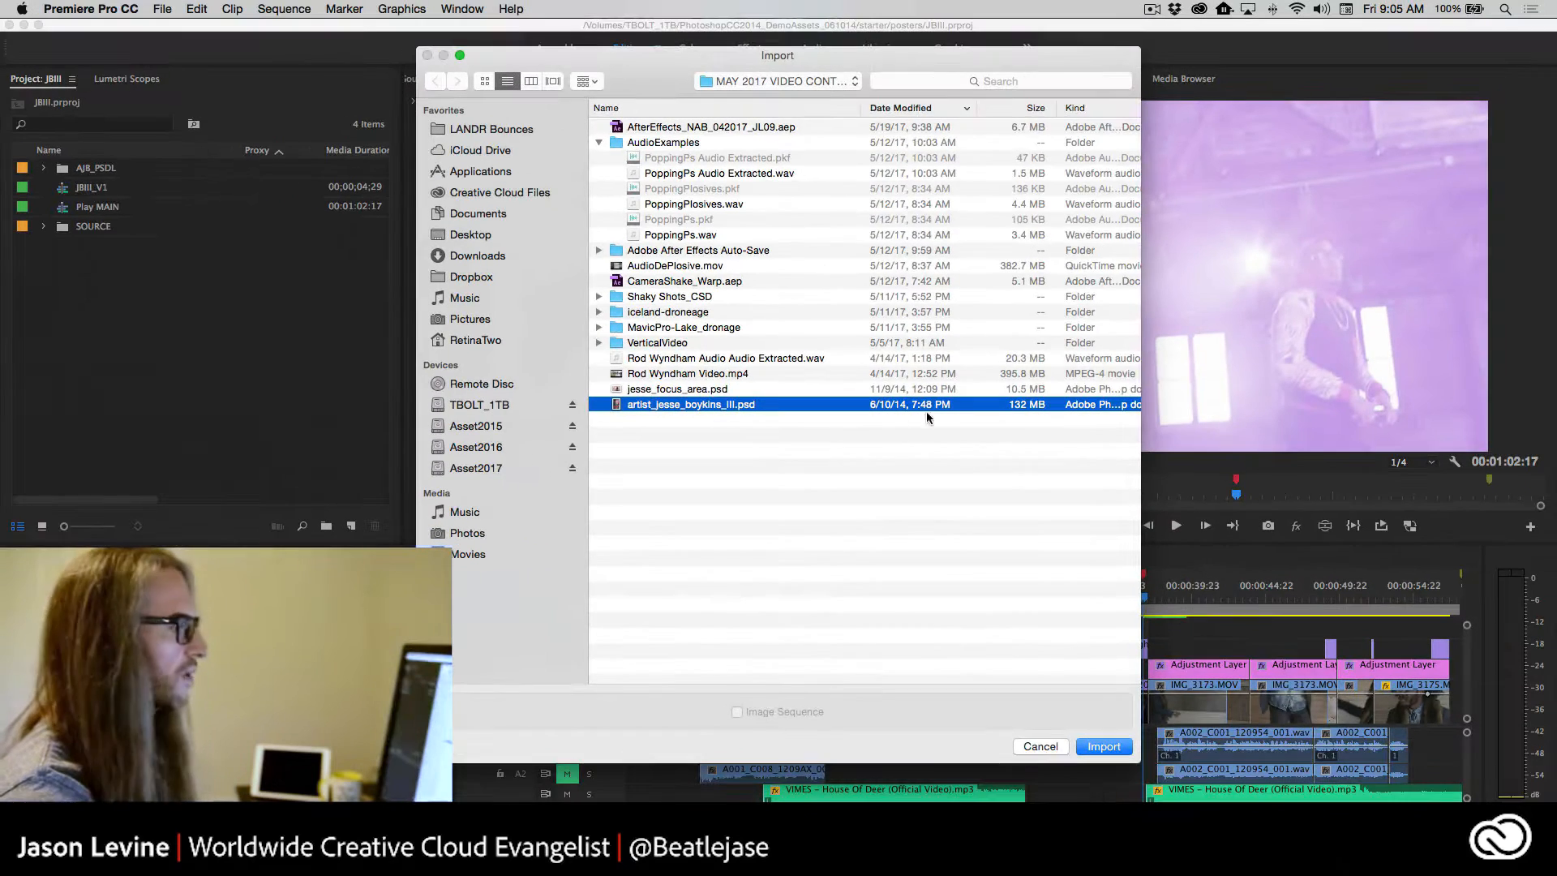
click(1105, 746)
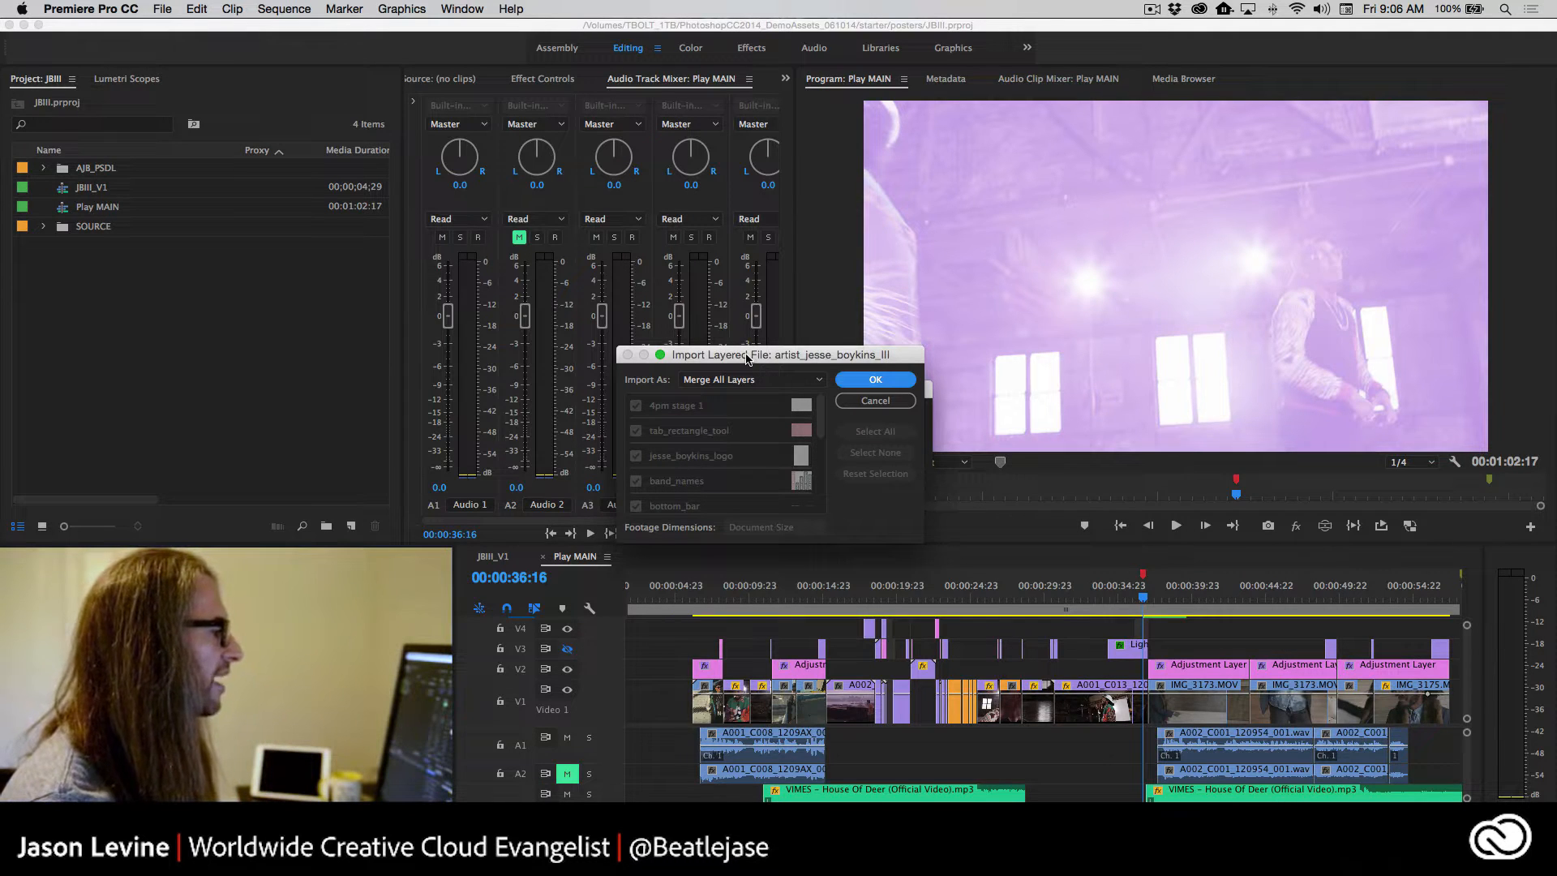
Set the layered file to import as Merged Layers, excluding the Background and tab_rectangle_tool layers
click(777, 390)
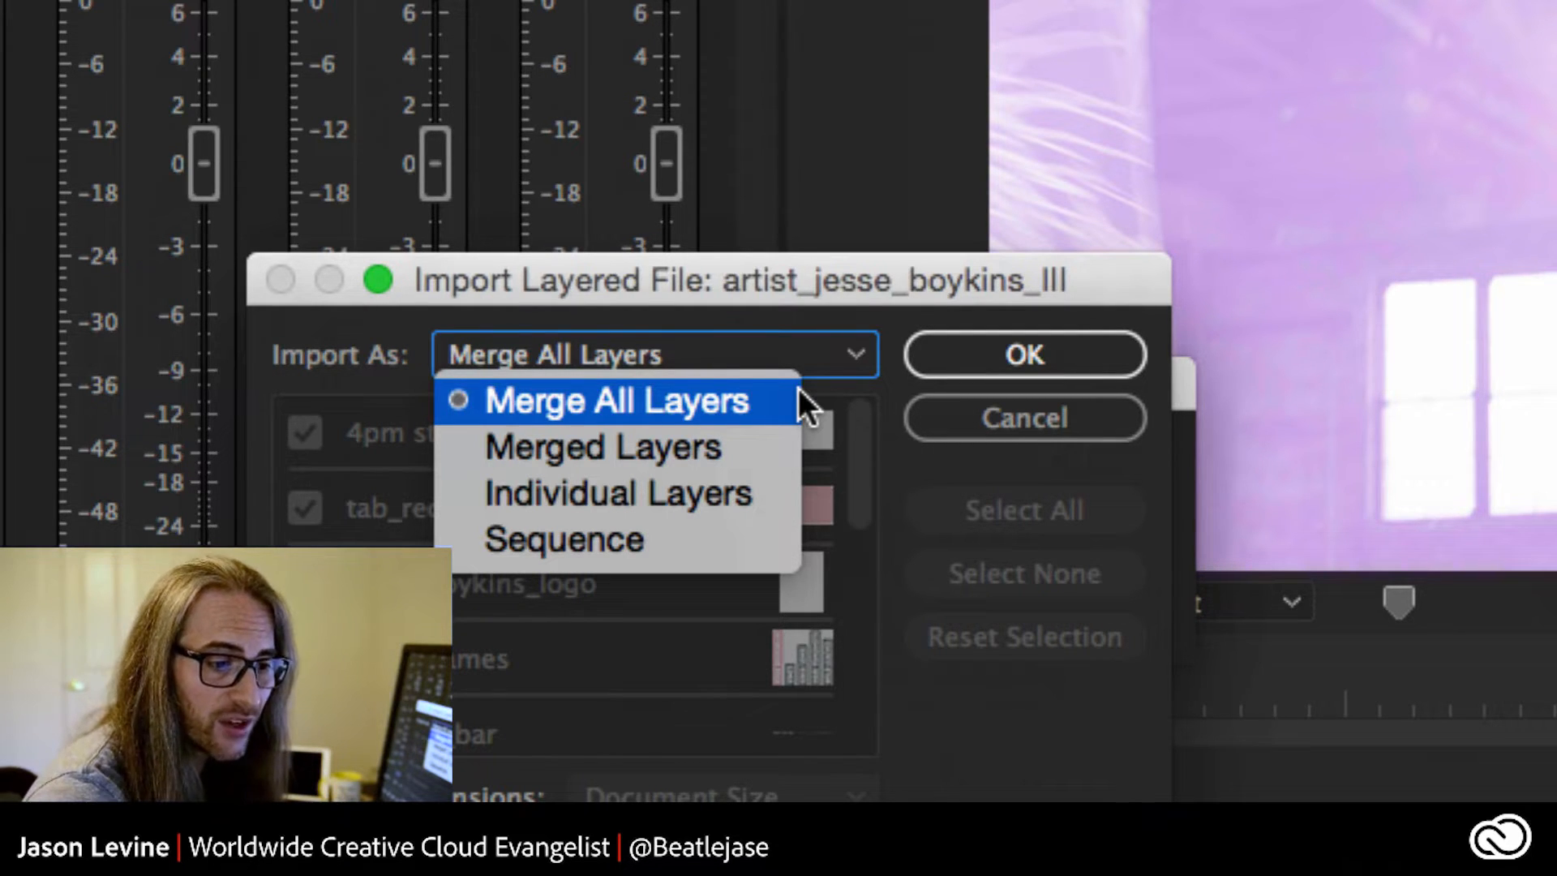
click(732, 445)
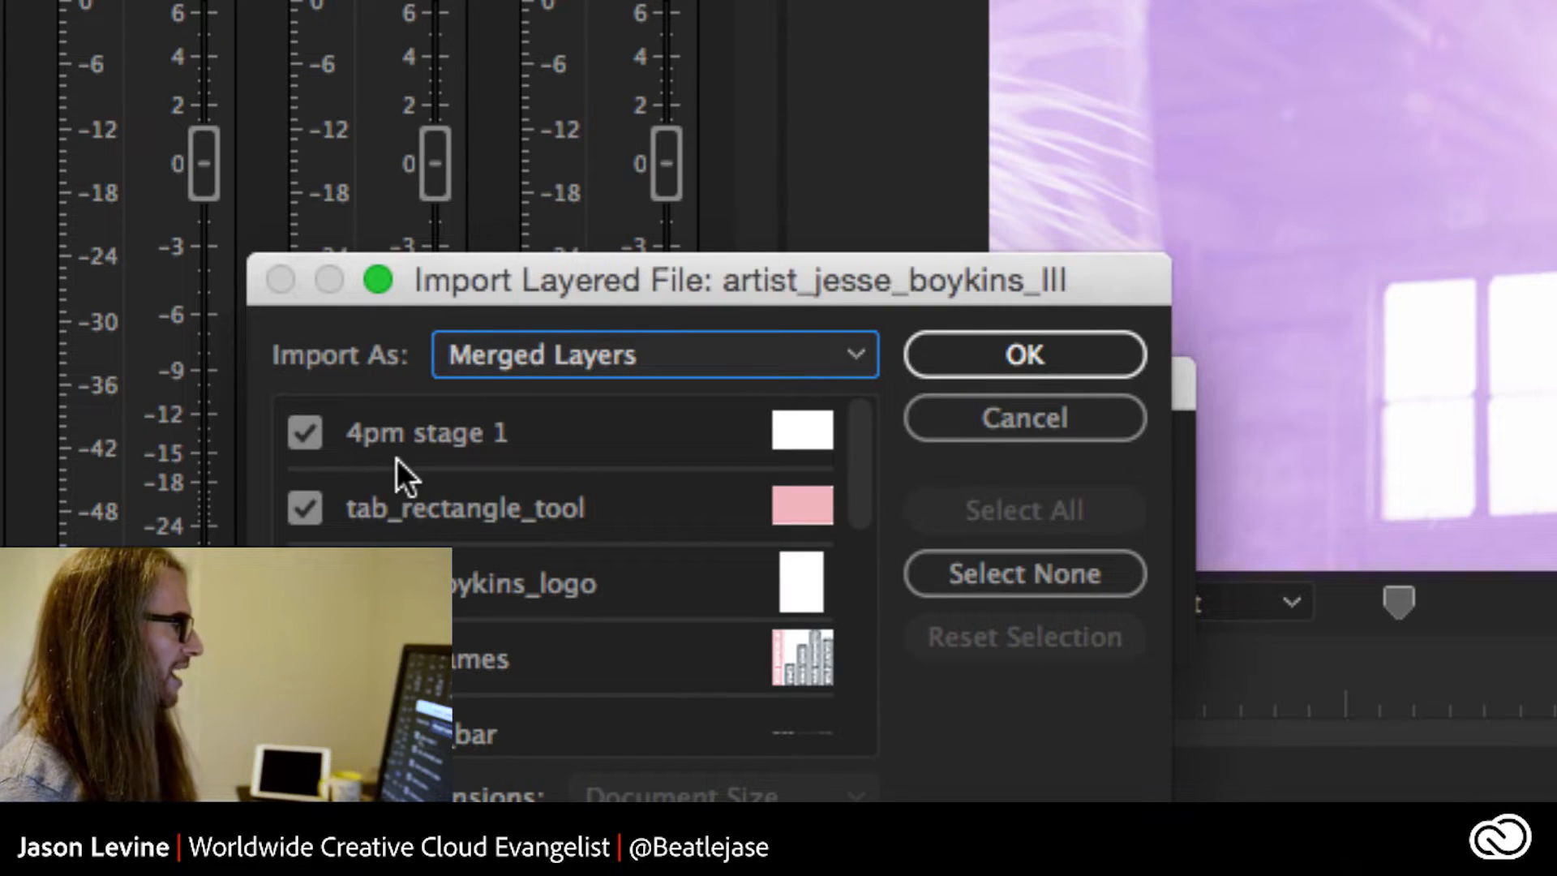
drag(854, 464, 857, 700)
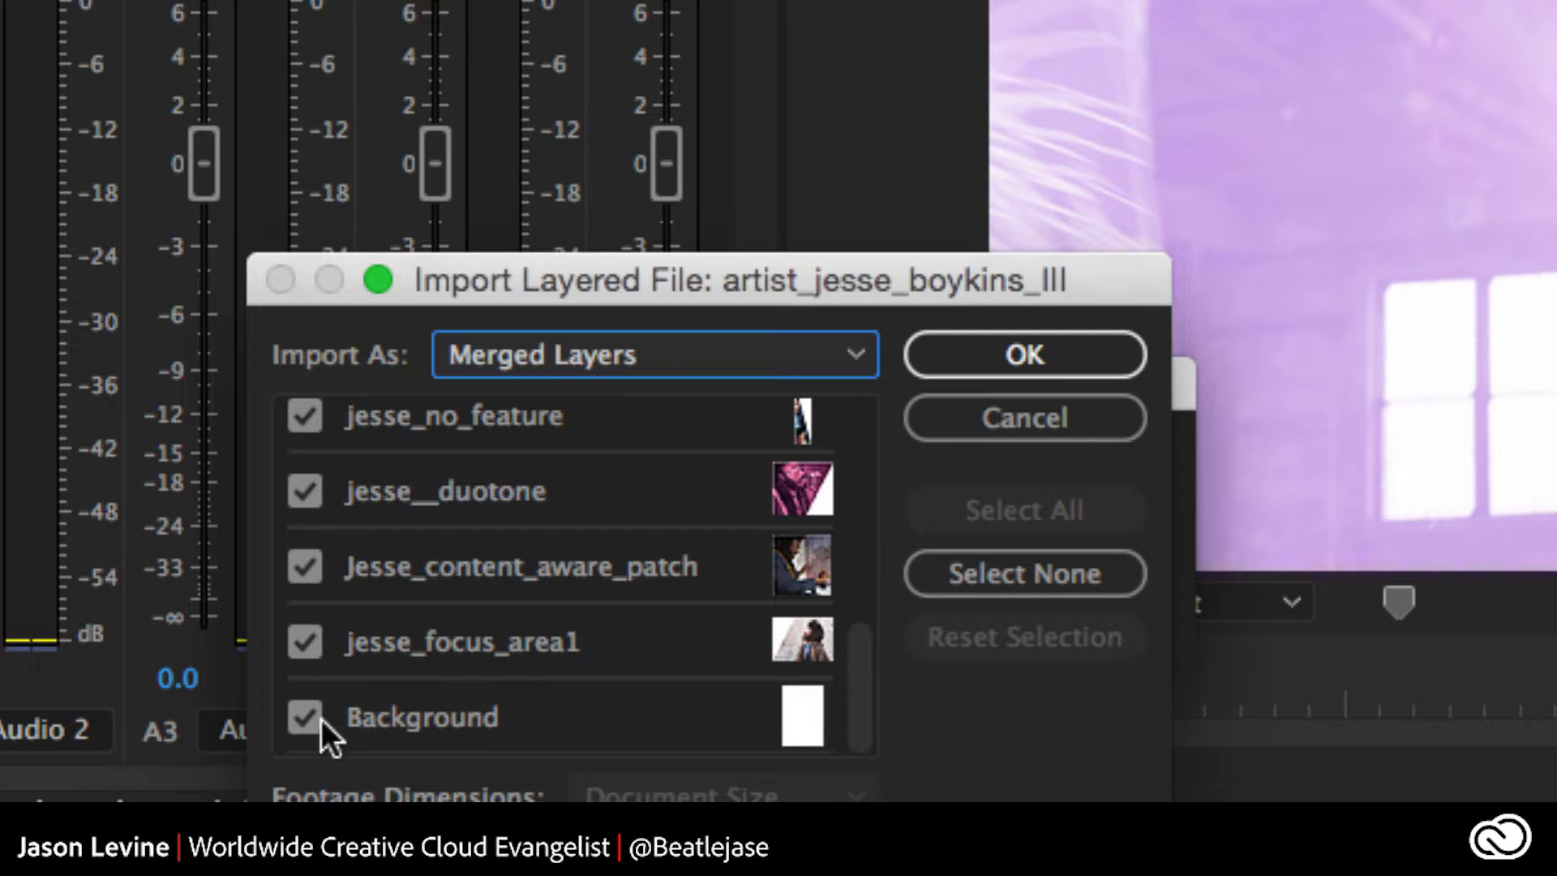
click(307, 717)
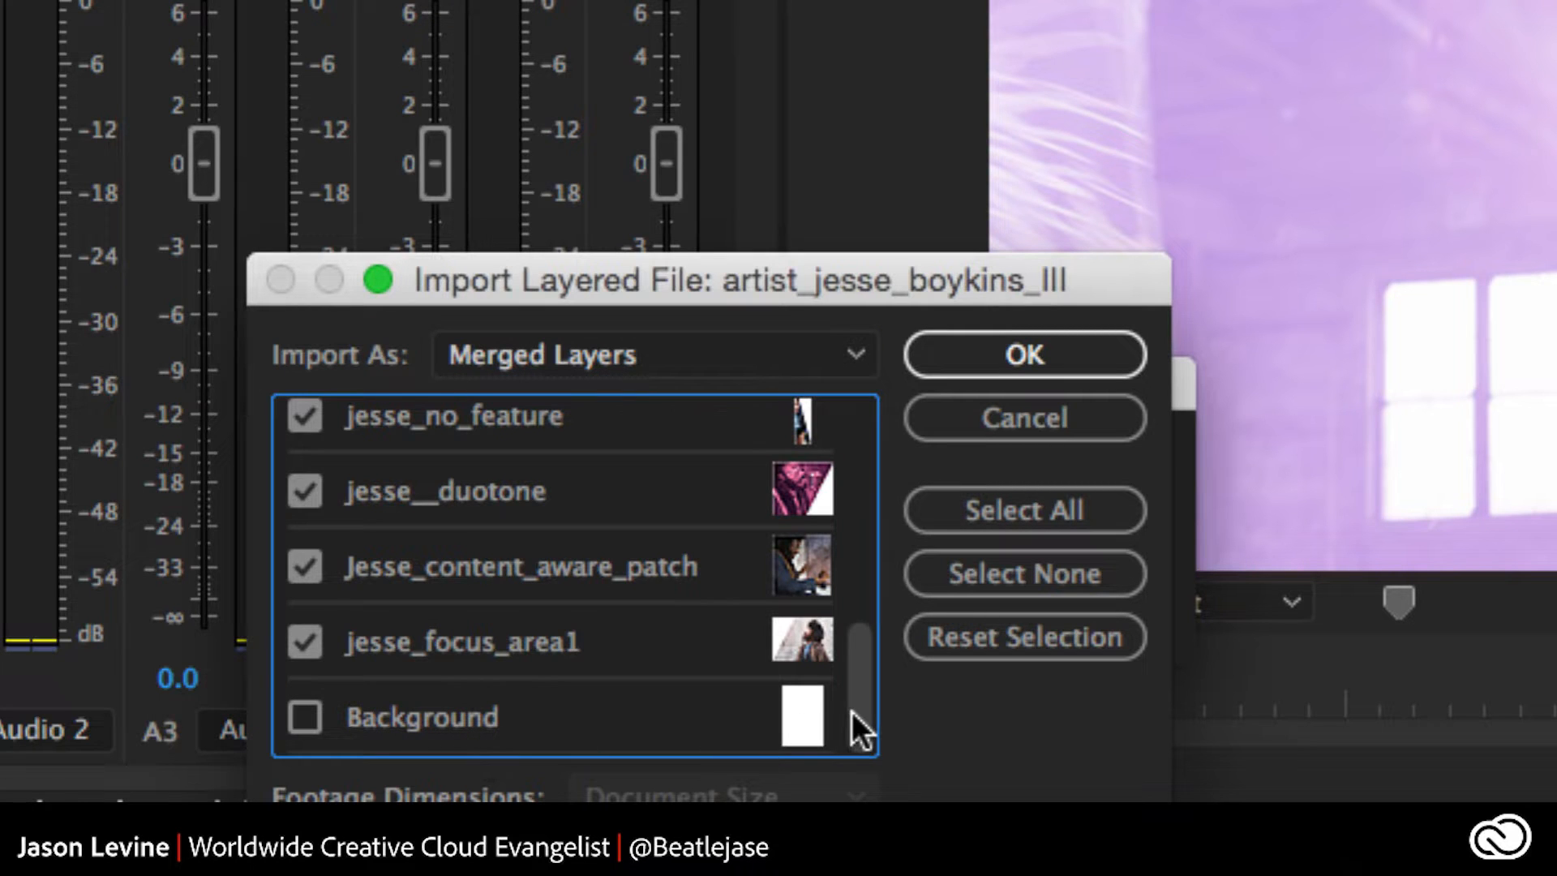
drag(853, 723, 847, 479)
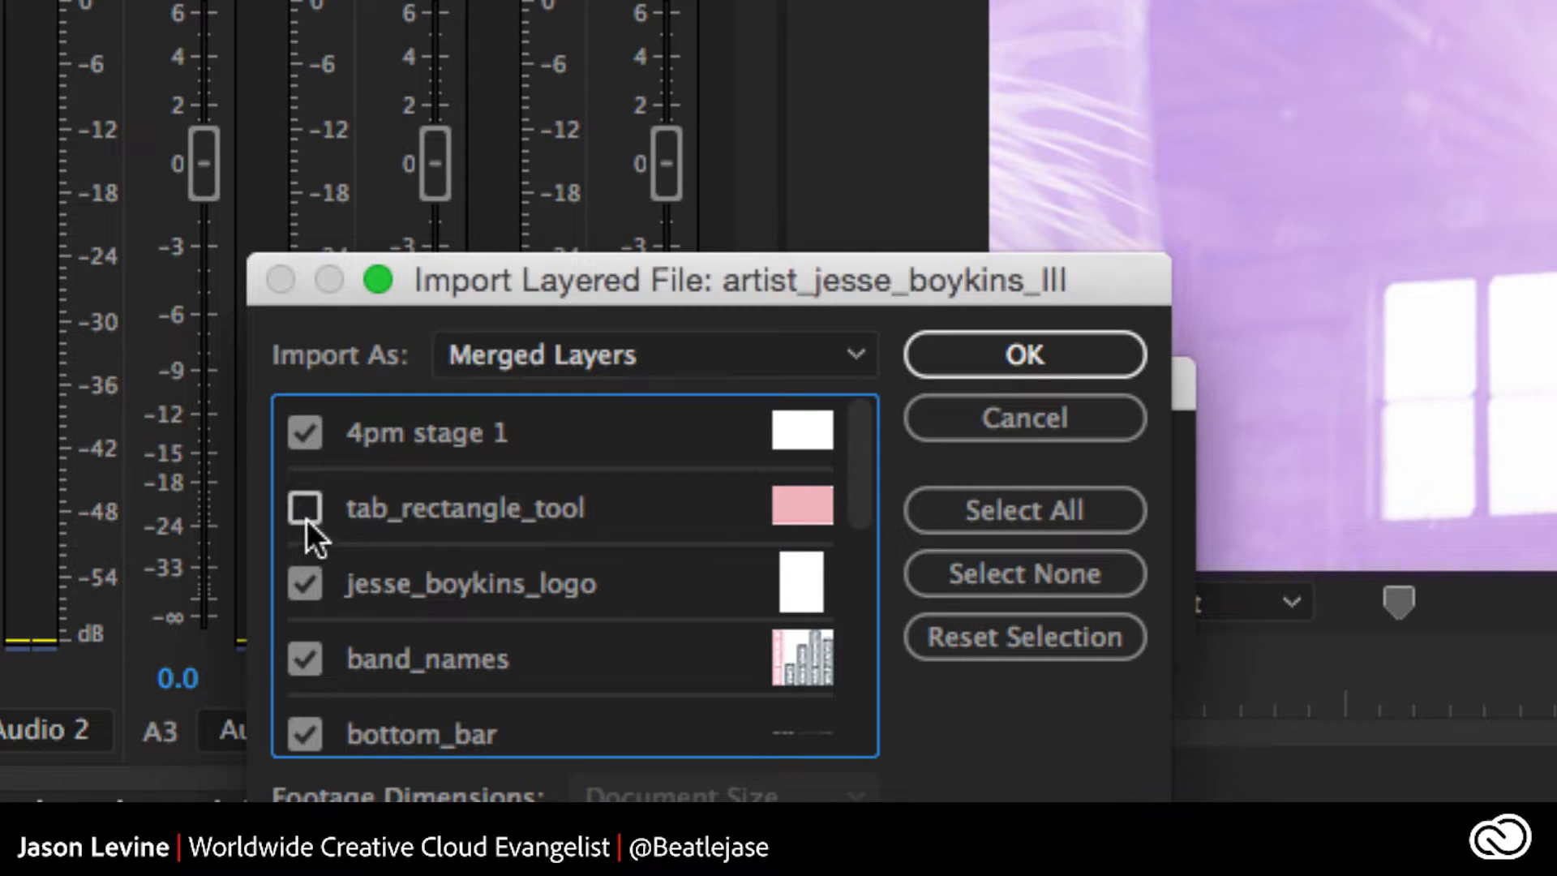
drag(855, 507, 849, 727)
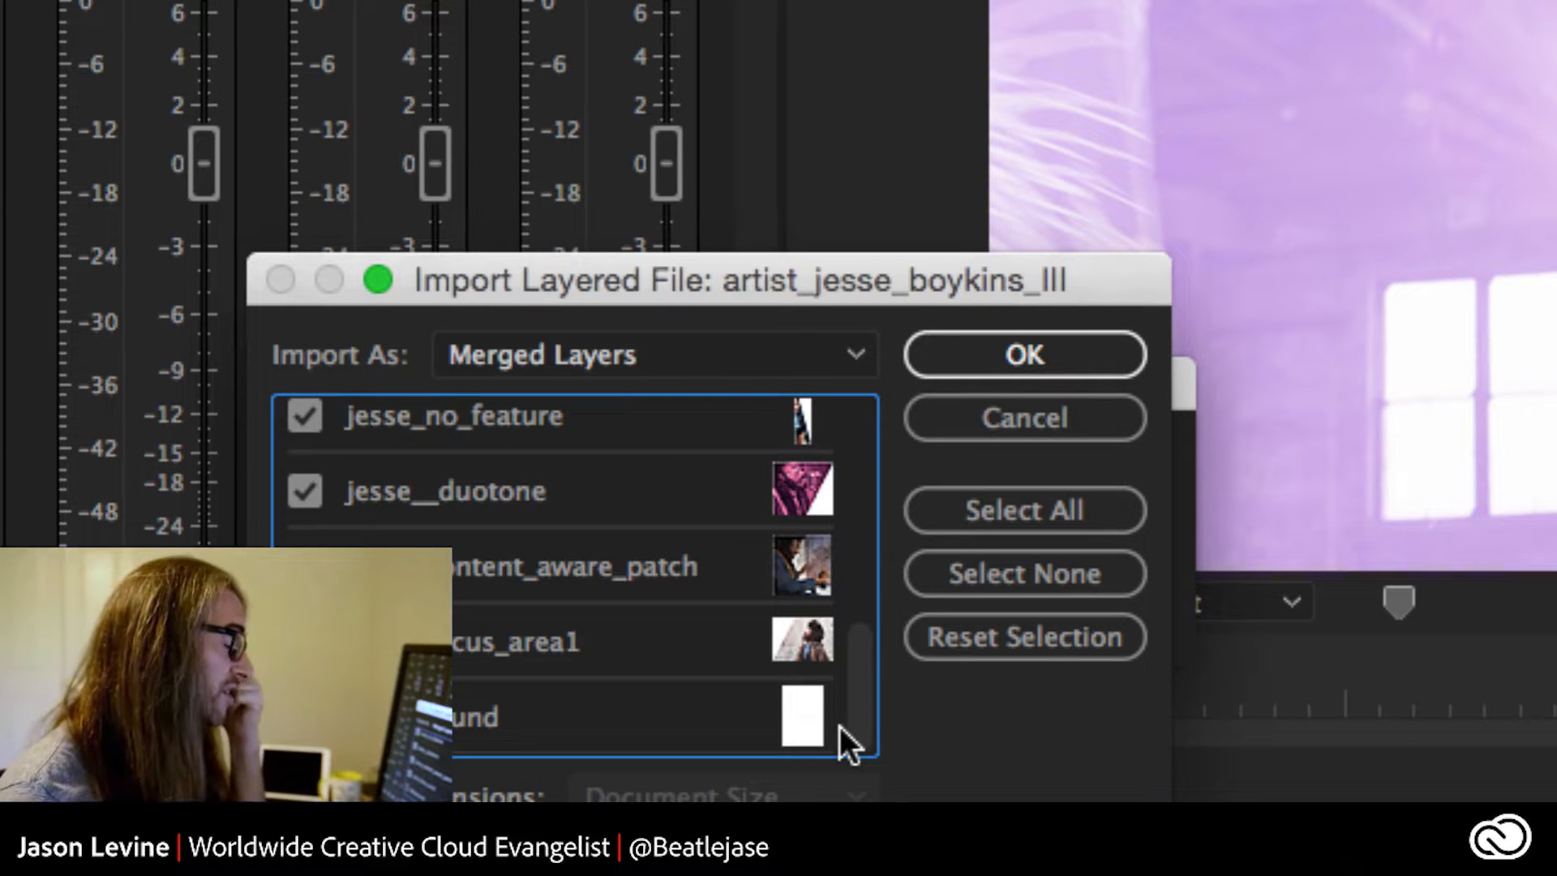
Import the layered Photoshop file as a Sequence instead, including the Background layer again
click(704, 365)
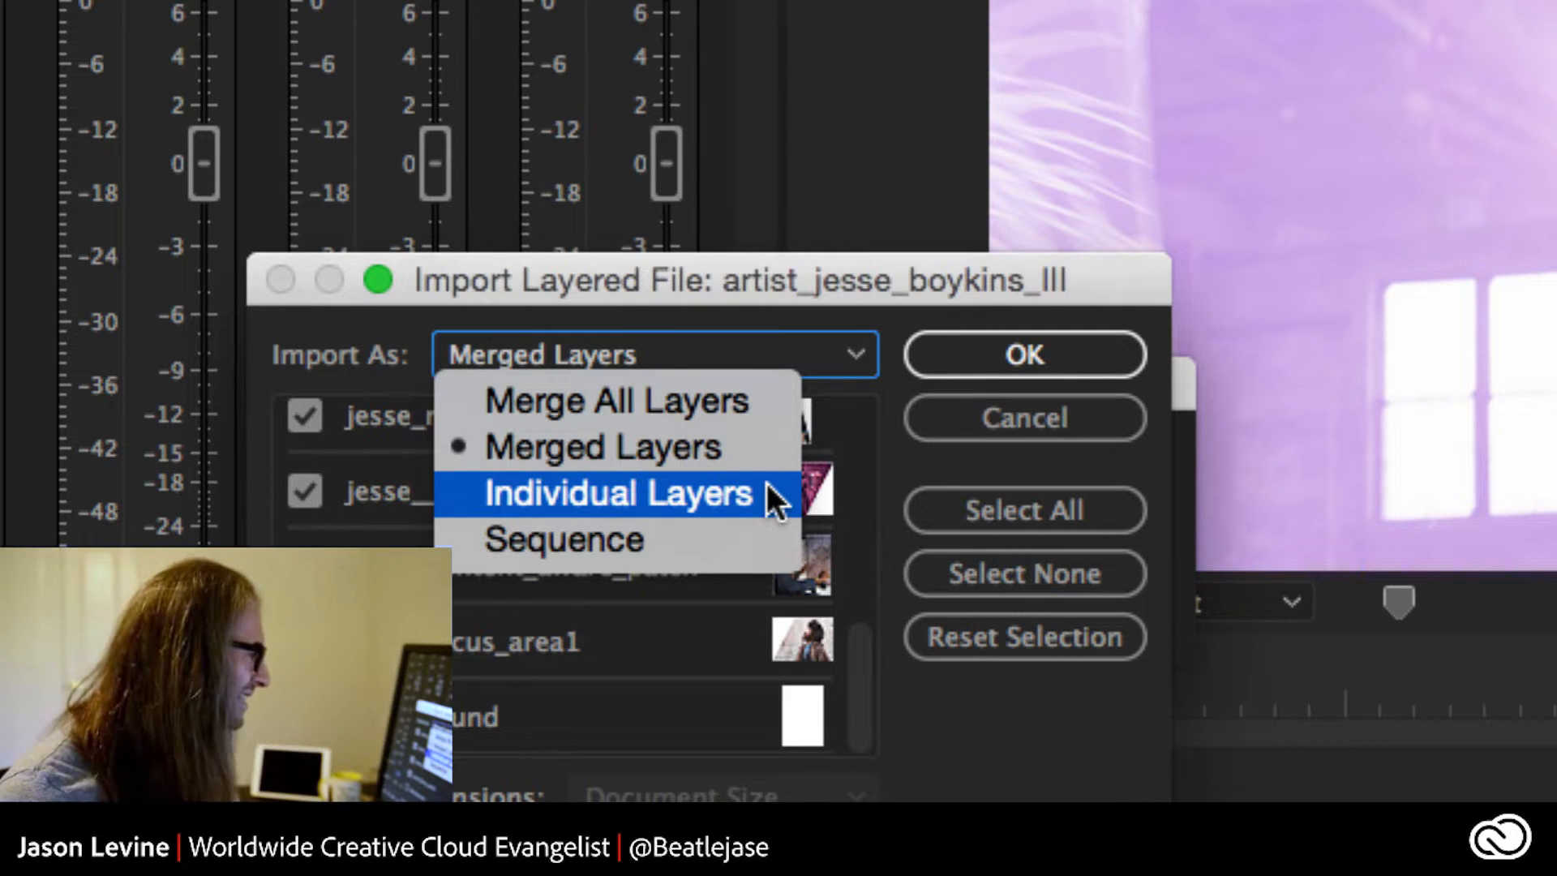
click(662, 534)
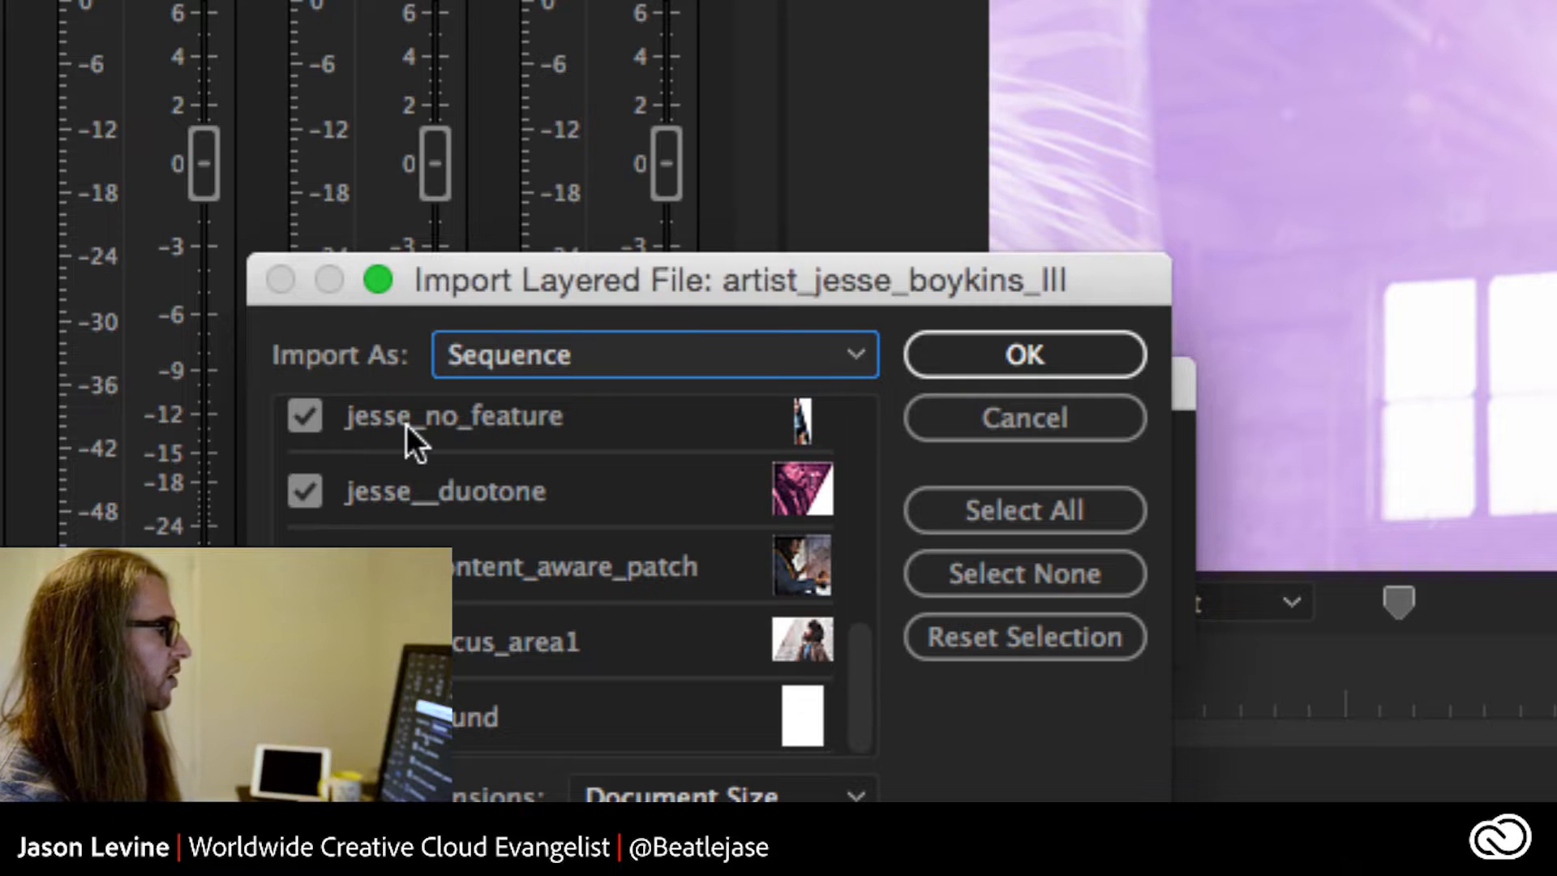
click(305, 716)
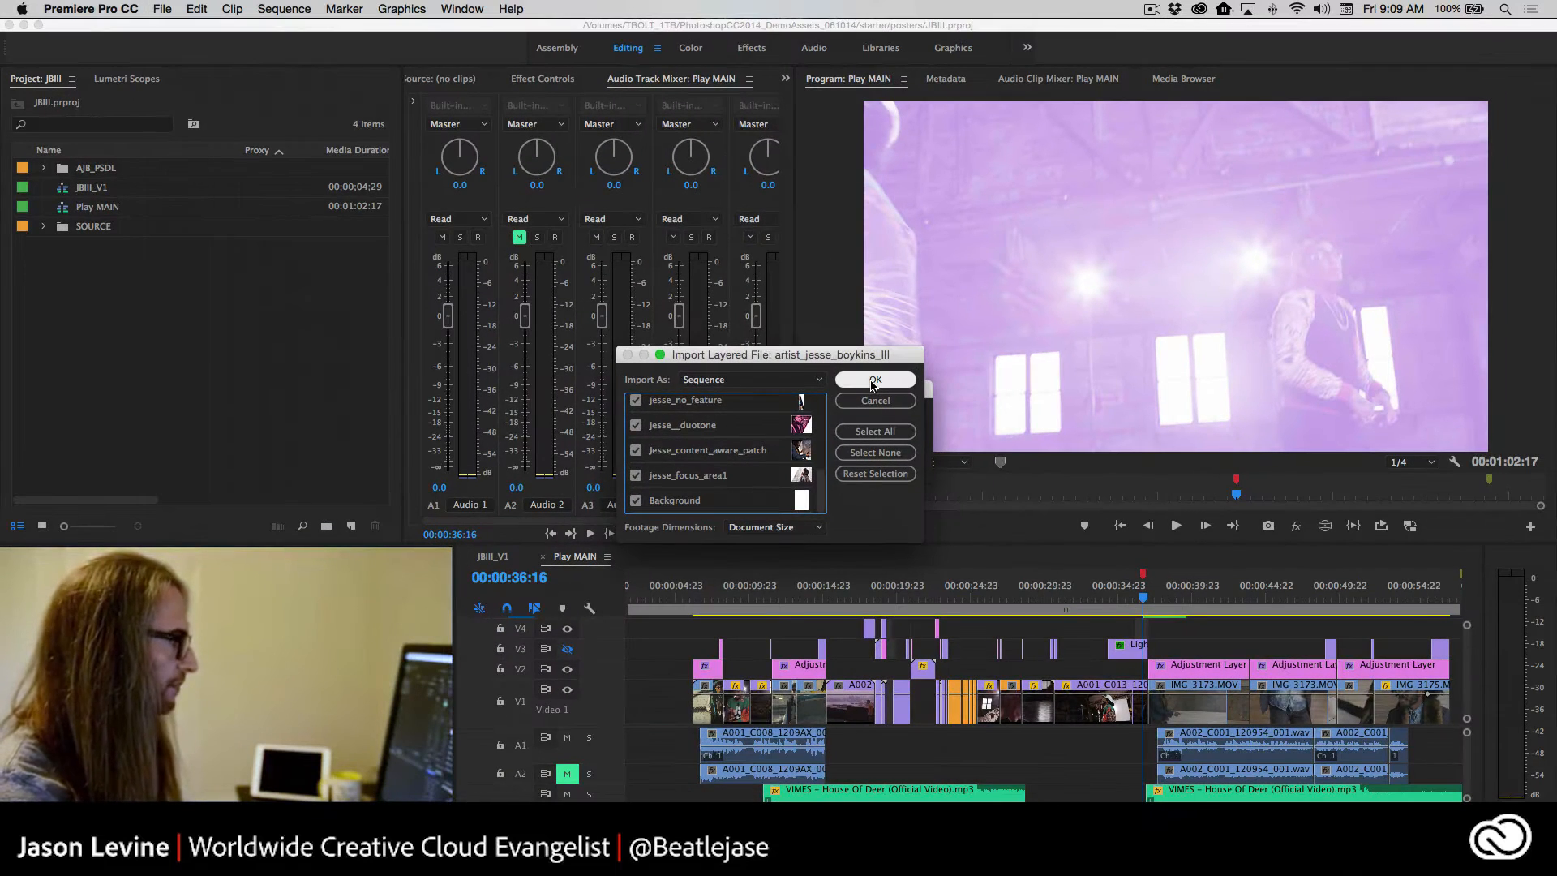
click(872, 383)
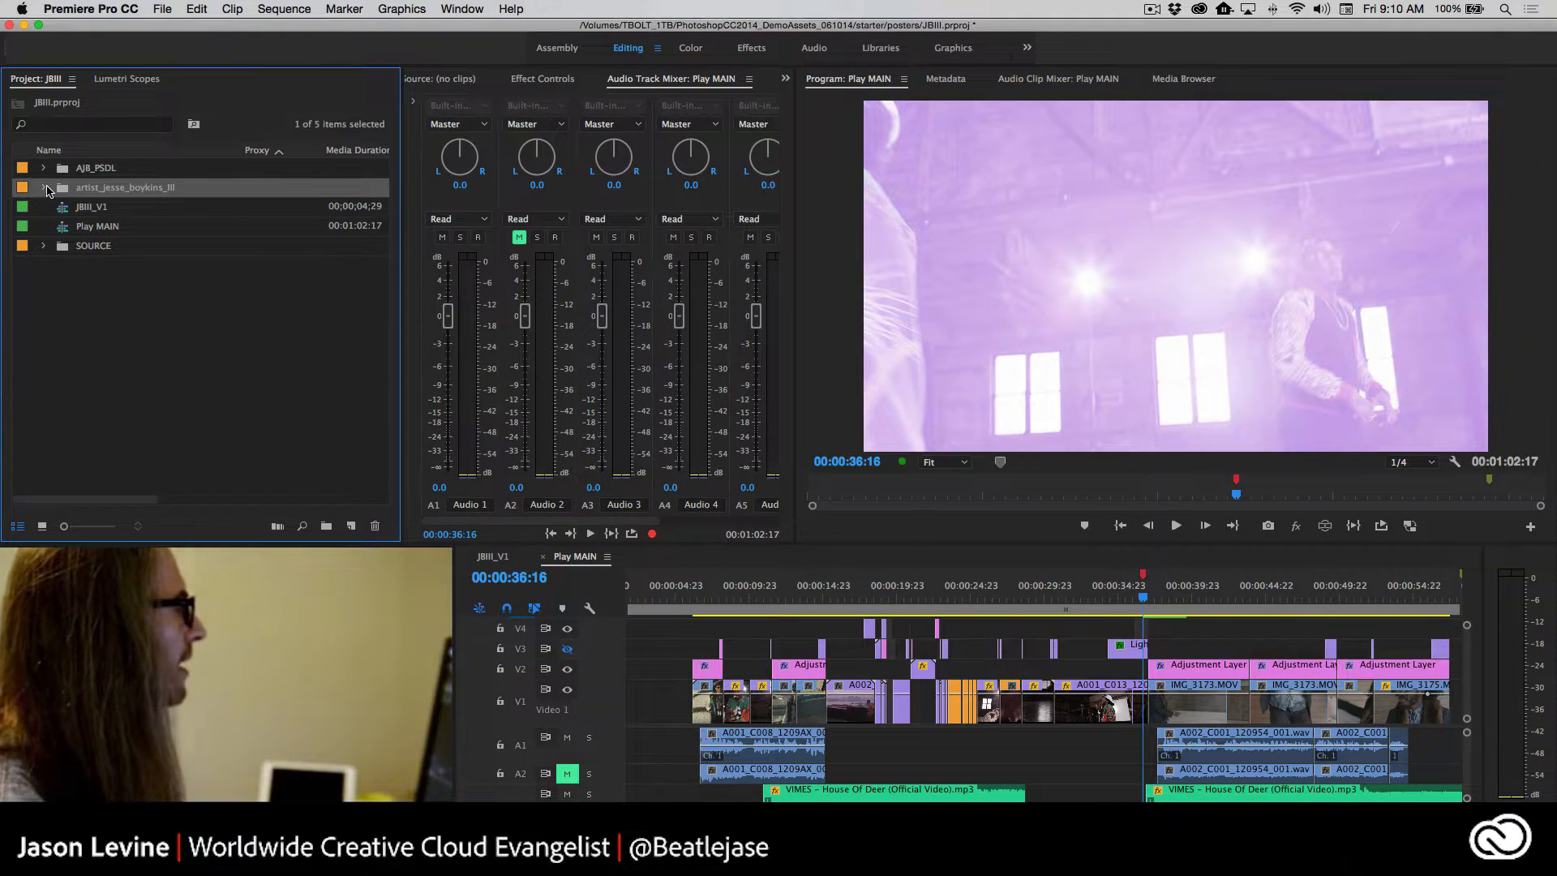
Expand the imported artist_jesse_boykins_III bin and open the sequence of the same name in the timeline
click(44, 187)
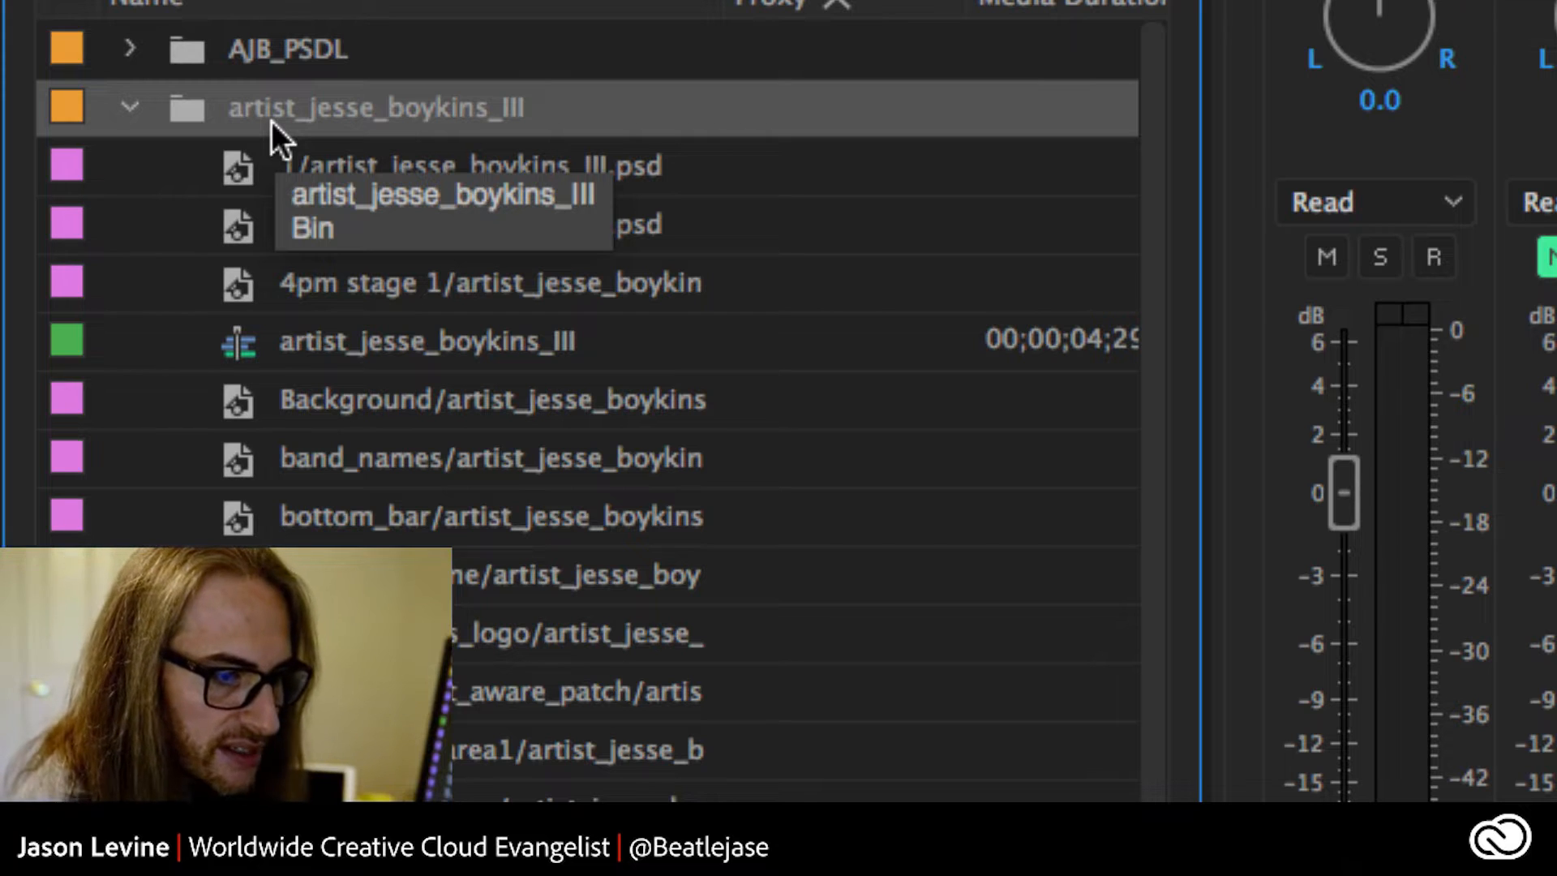
mouse_move(422, 361)
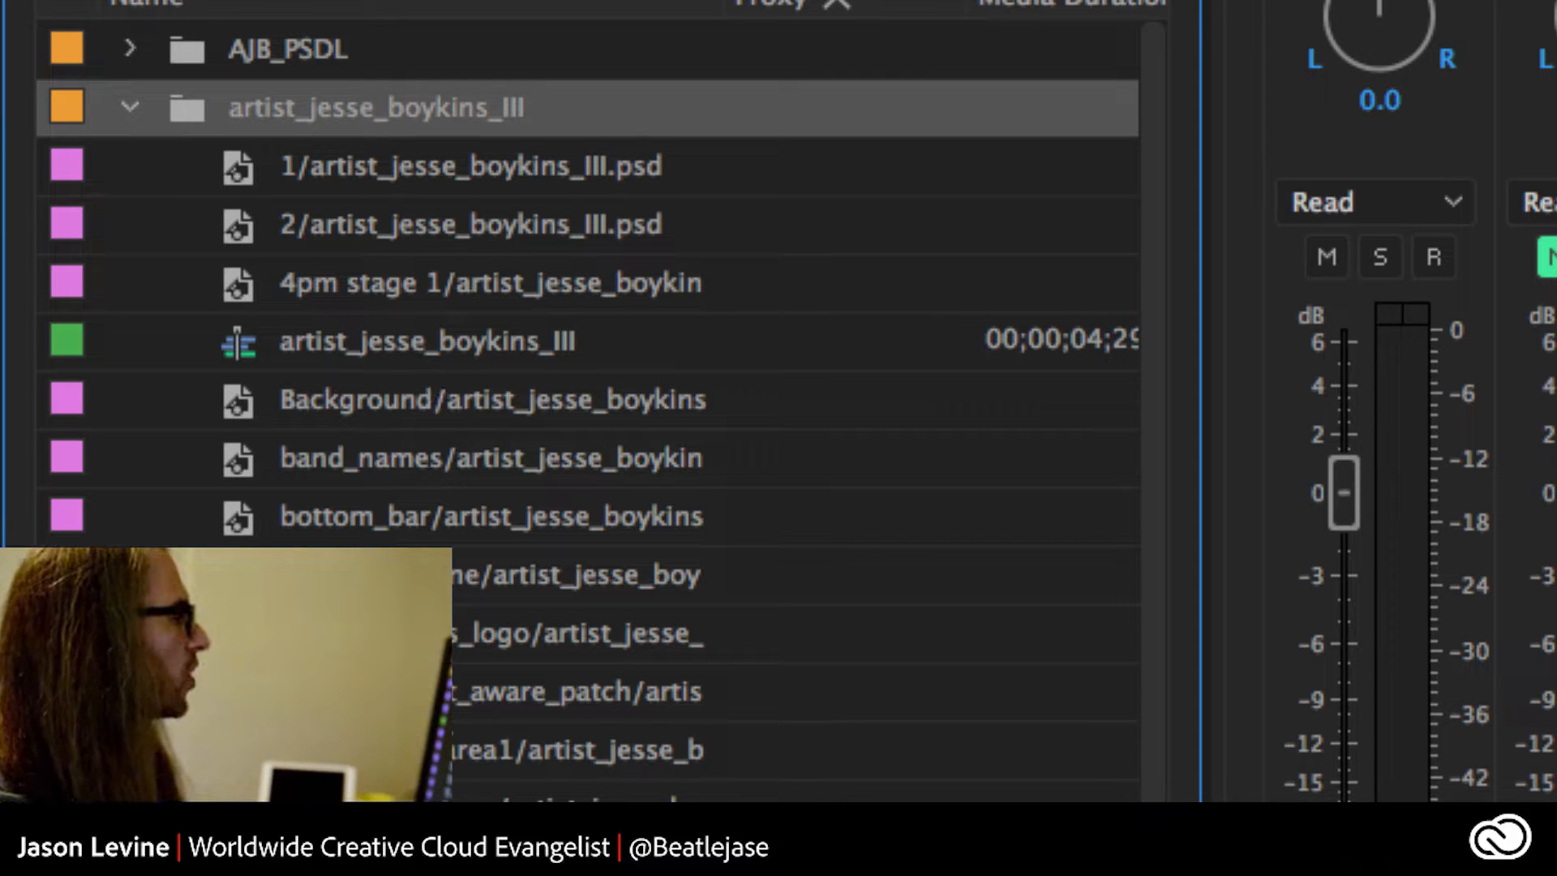
scroll(511, 400, down, 3)
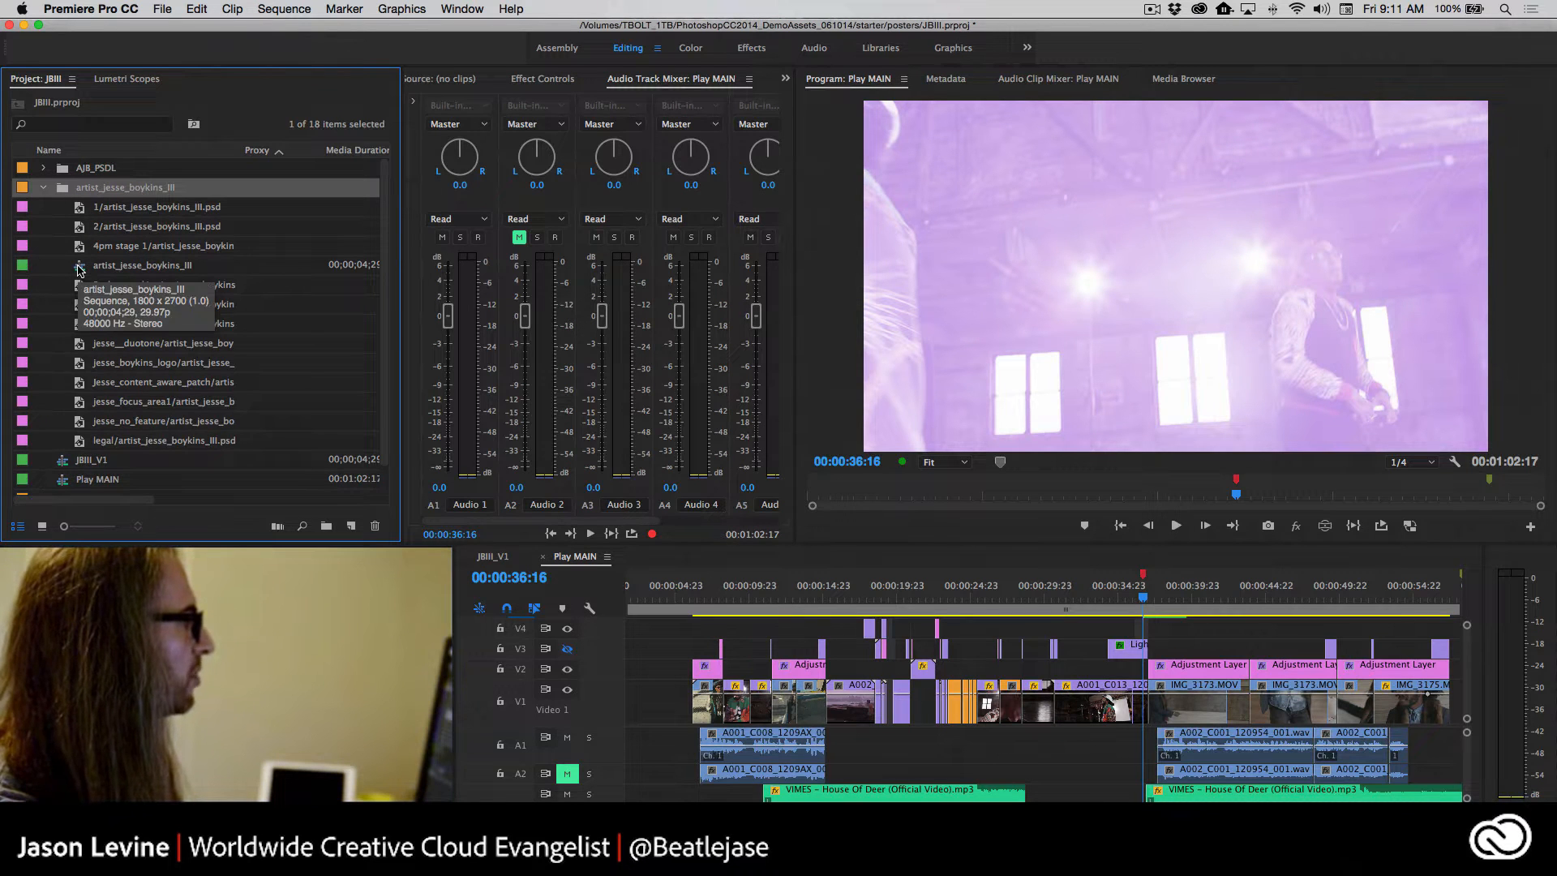
double_click(78, 270)
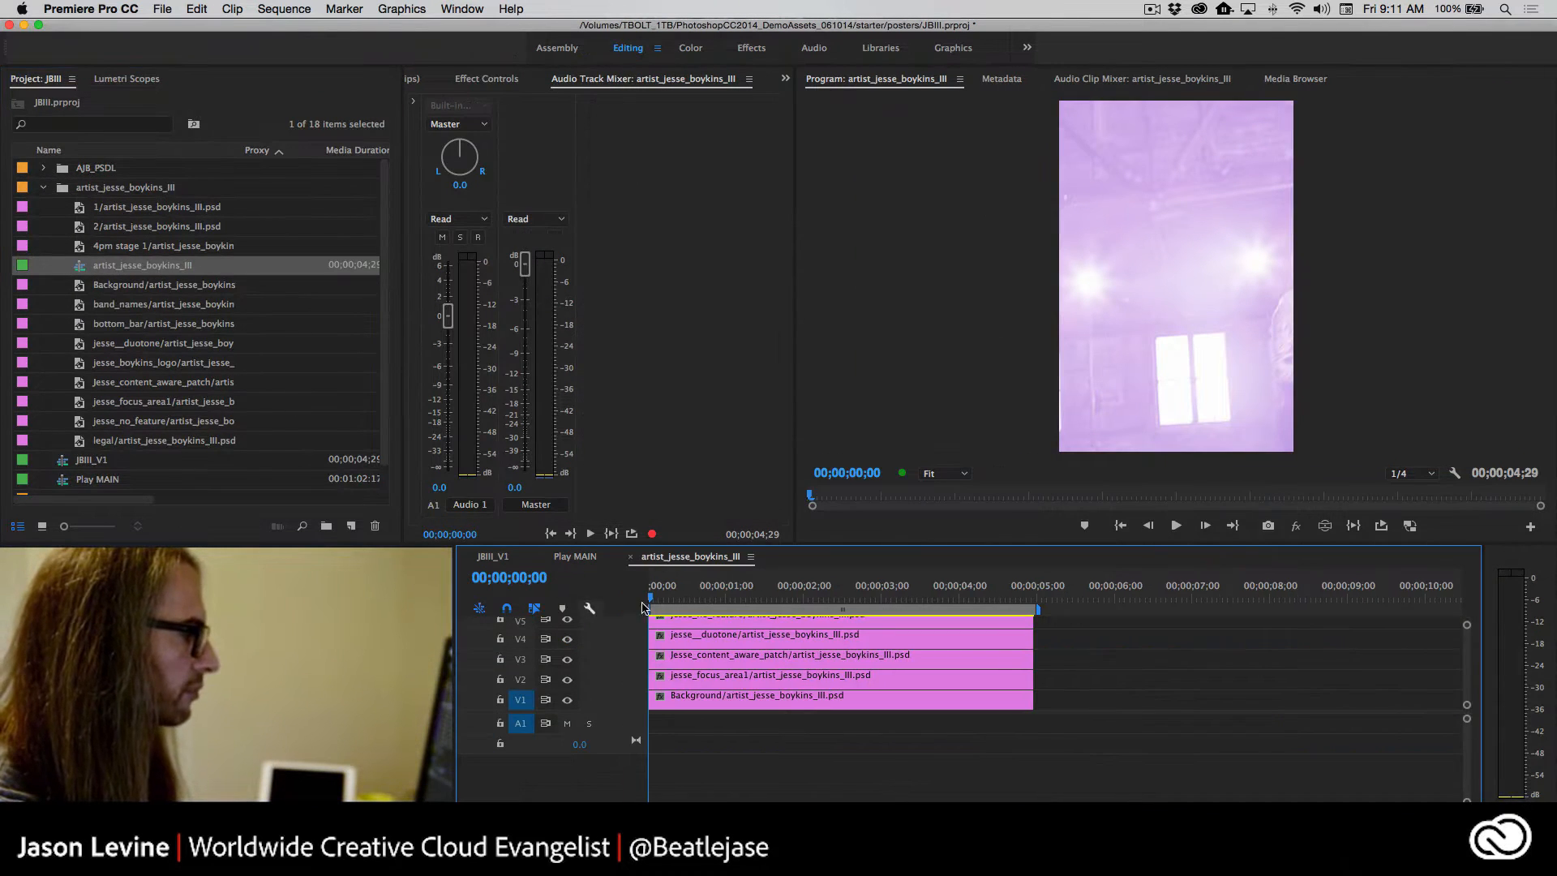
Enlarge the video track area of the timeline so more of the stacked Photoshop layers fit in view
scroll(713, 702, up, 2)
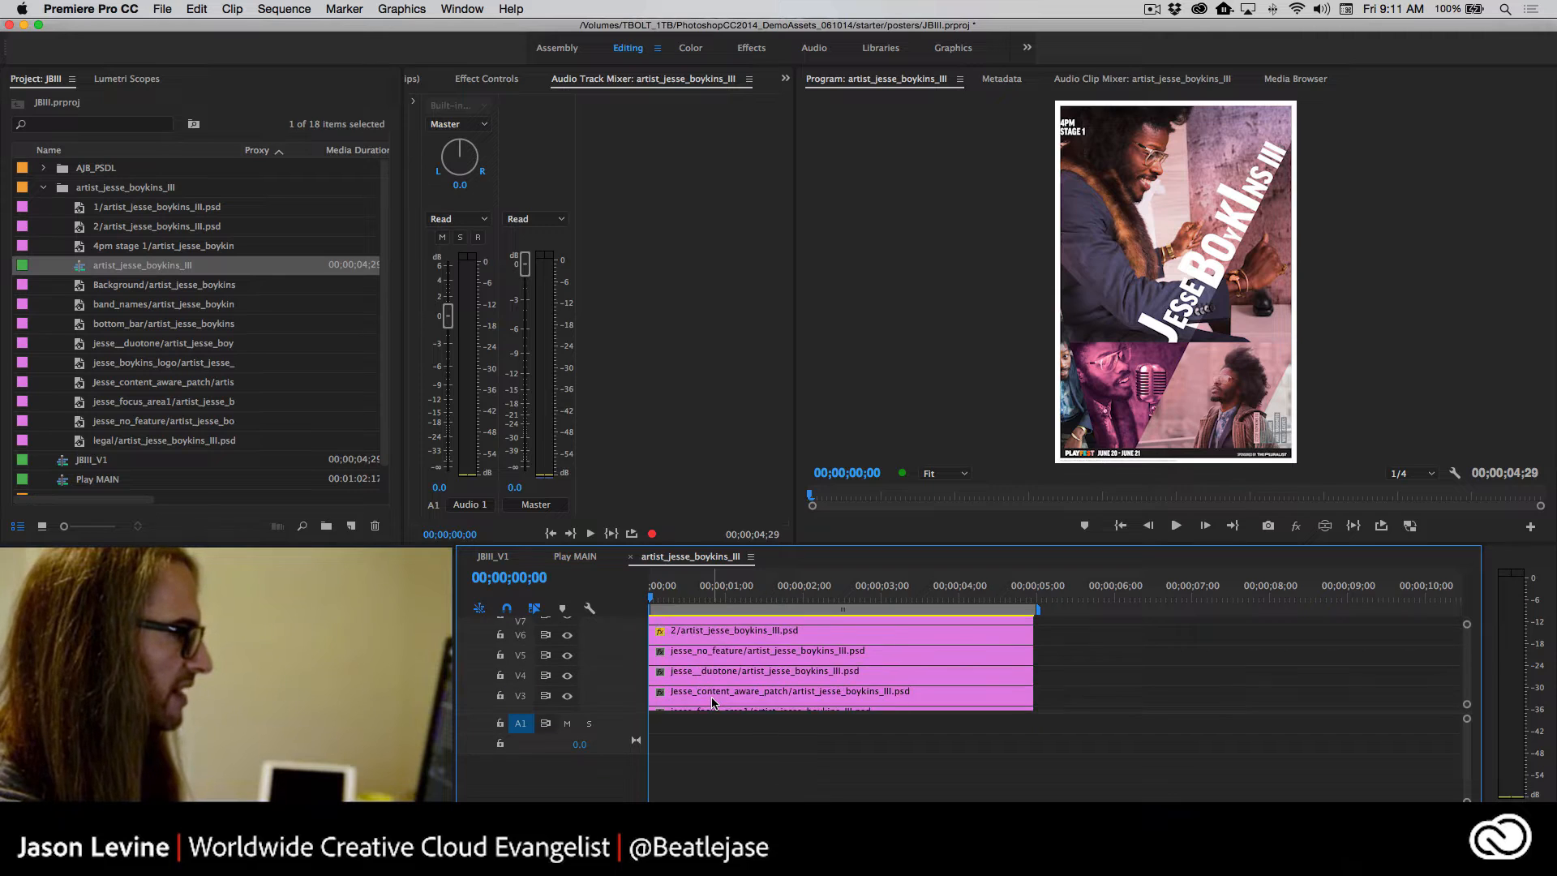
scroll(714, 702, down, 1)
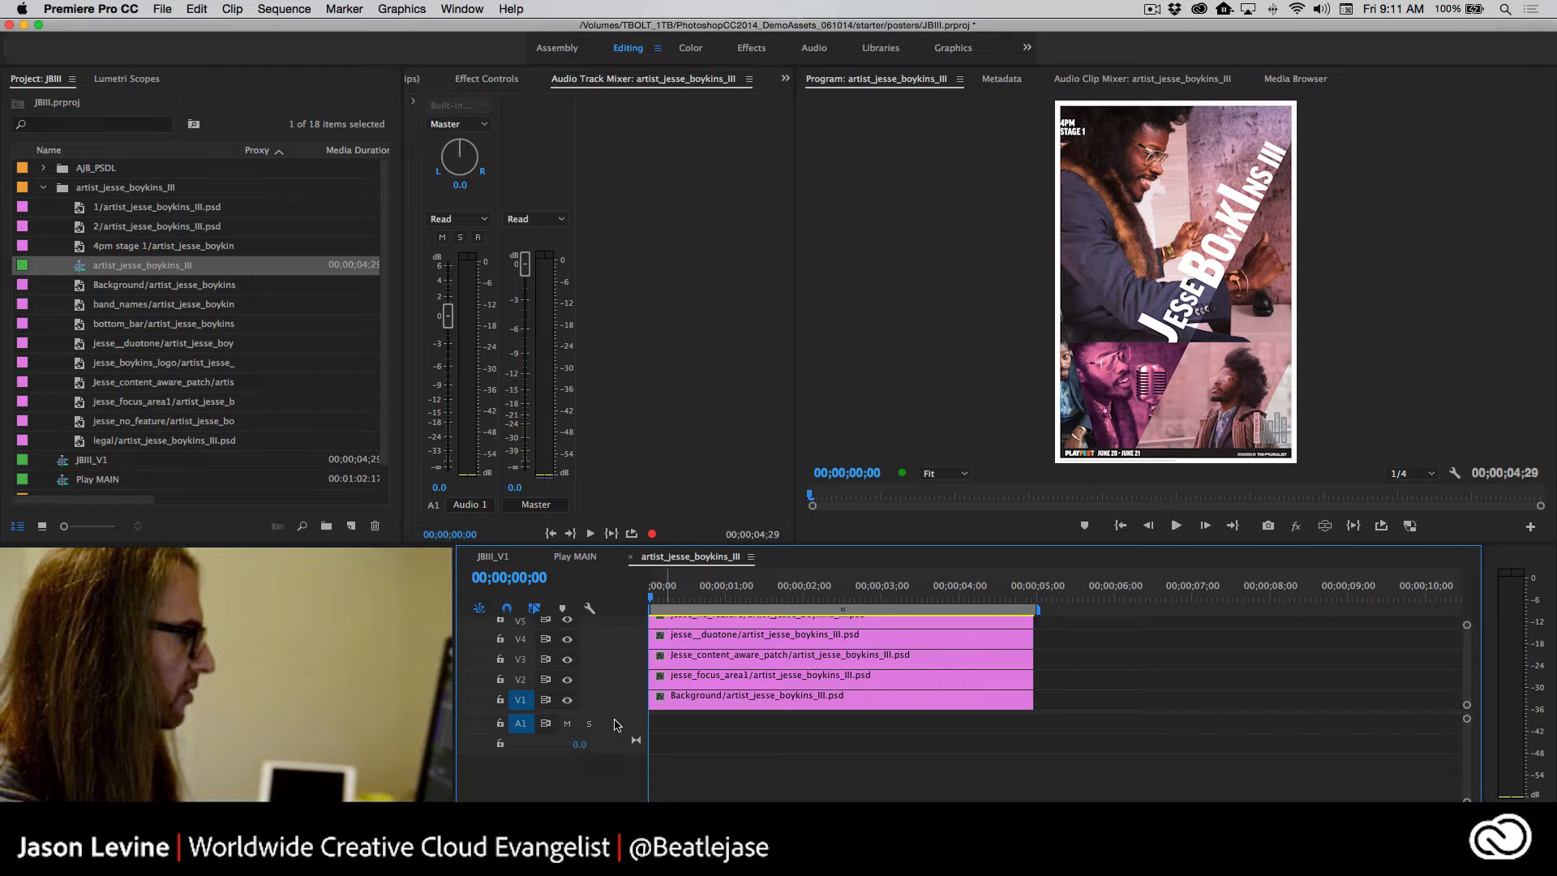
drag(622, 713, 623, 772)
mouse_move(656, 604)
mouse_down()
mouse_move(887, 610)
mouse_move(613, 612)
mouse_move(1041, 610)
mouse_move(635, 614)
mouse_up()
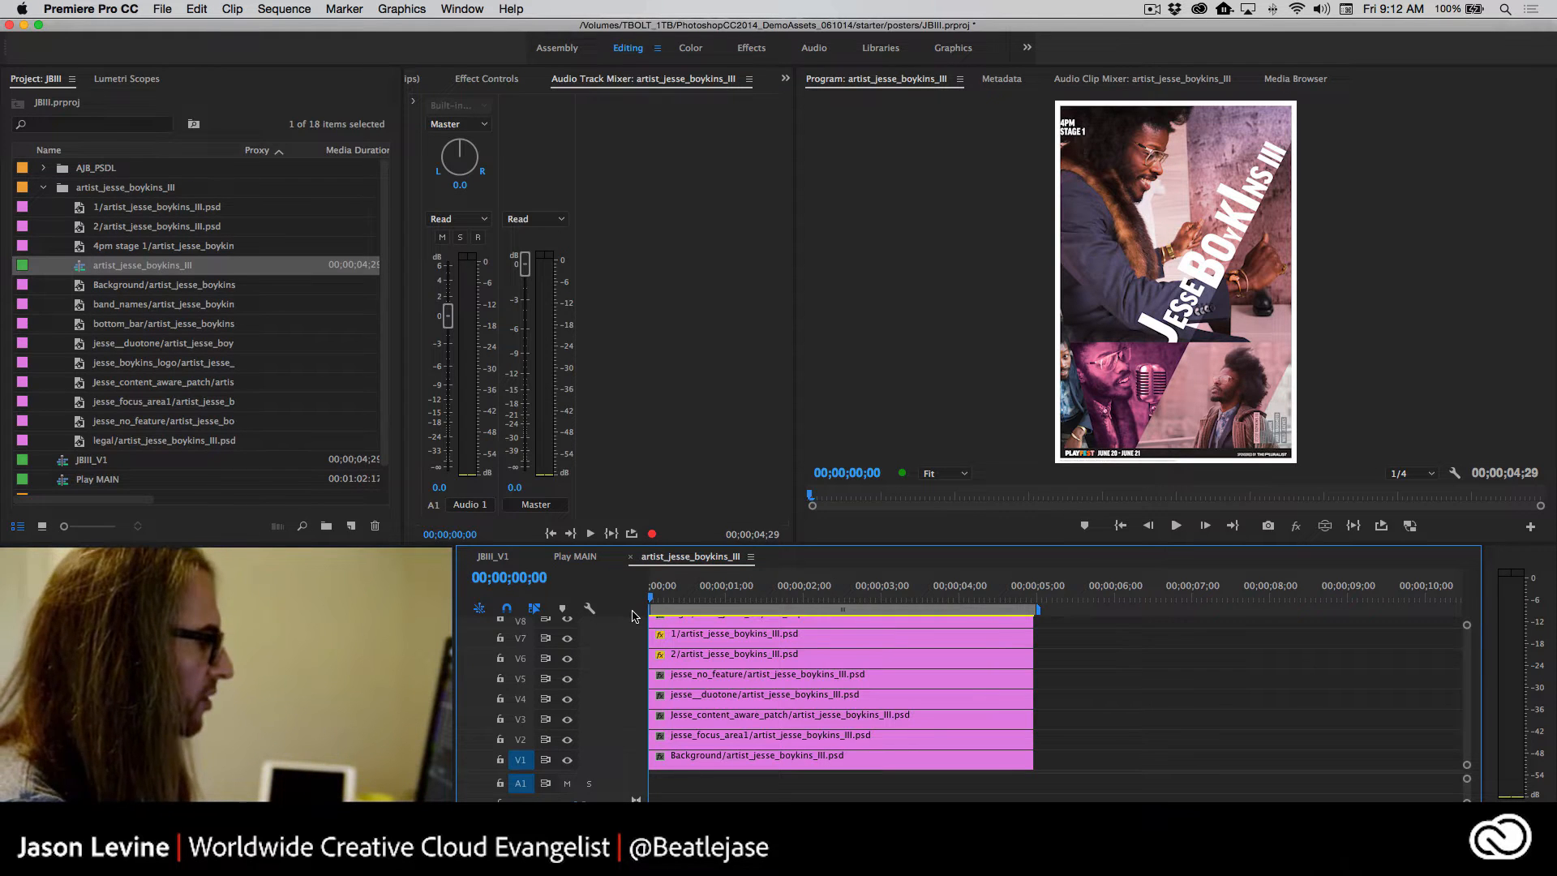
Switch the visibility of tracks V1 and V2 off and on to examine the Background and jesse_focus_area1 layers
click(568, 763)
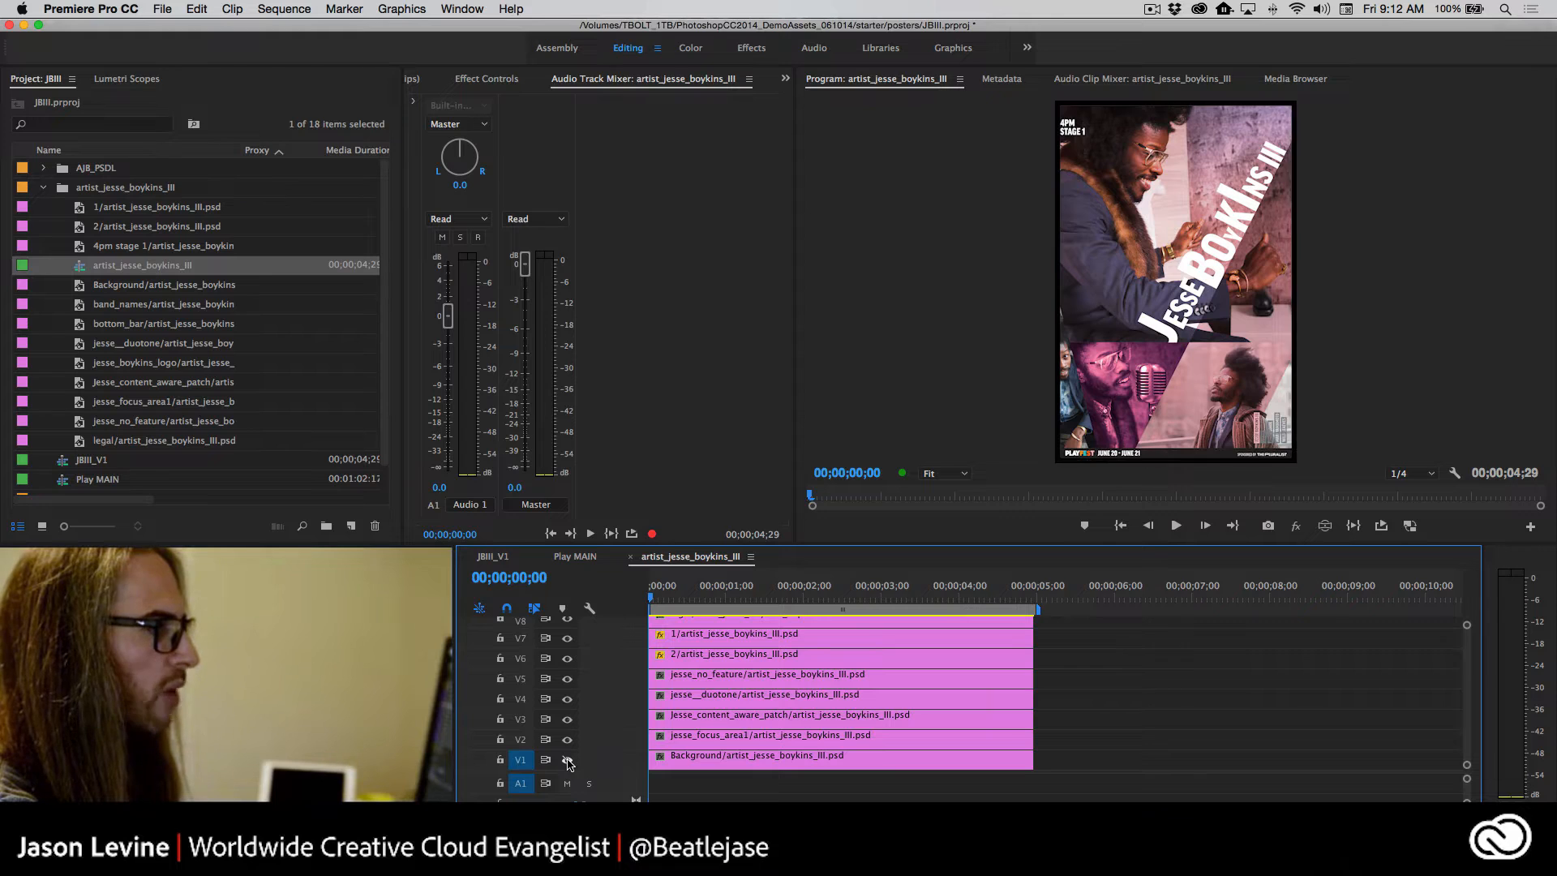
click(568, 763)
click(568, 763)
click(568, 763)
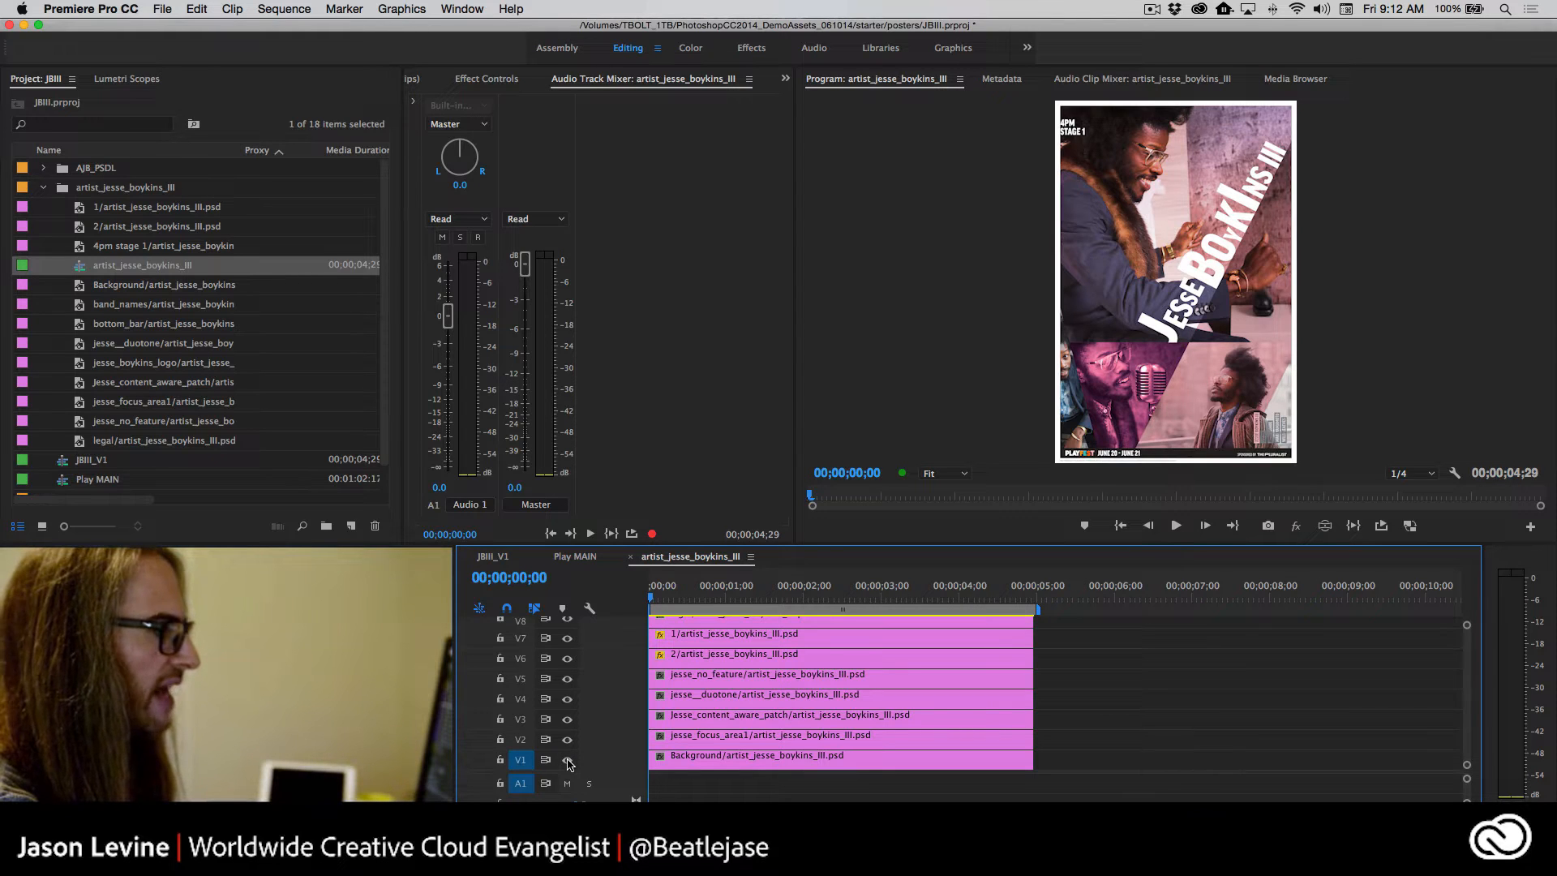
click(567, 740)
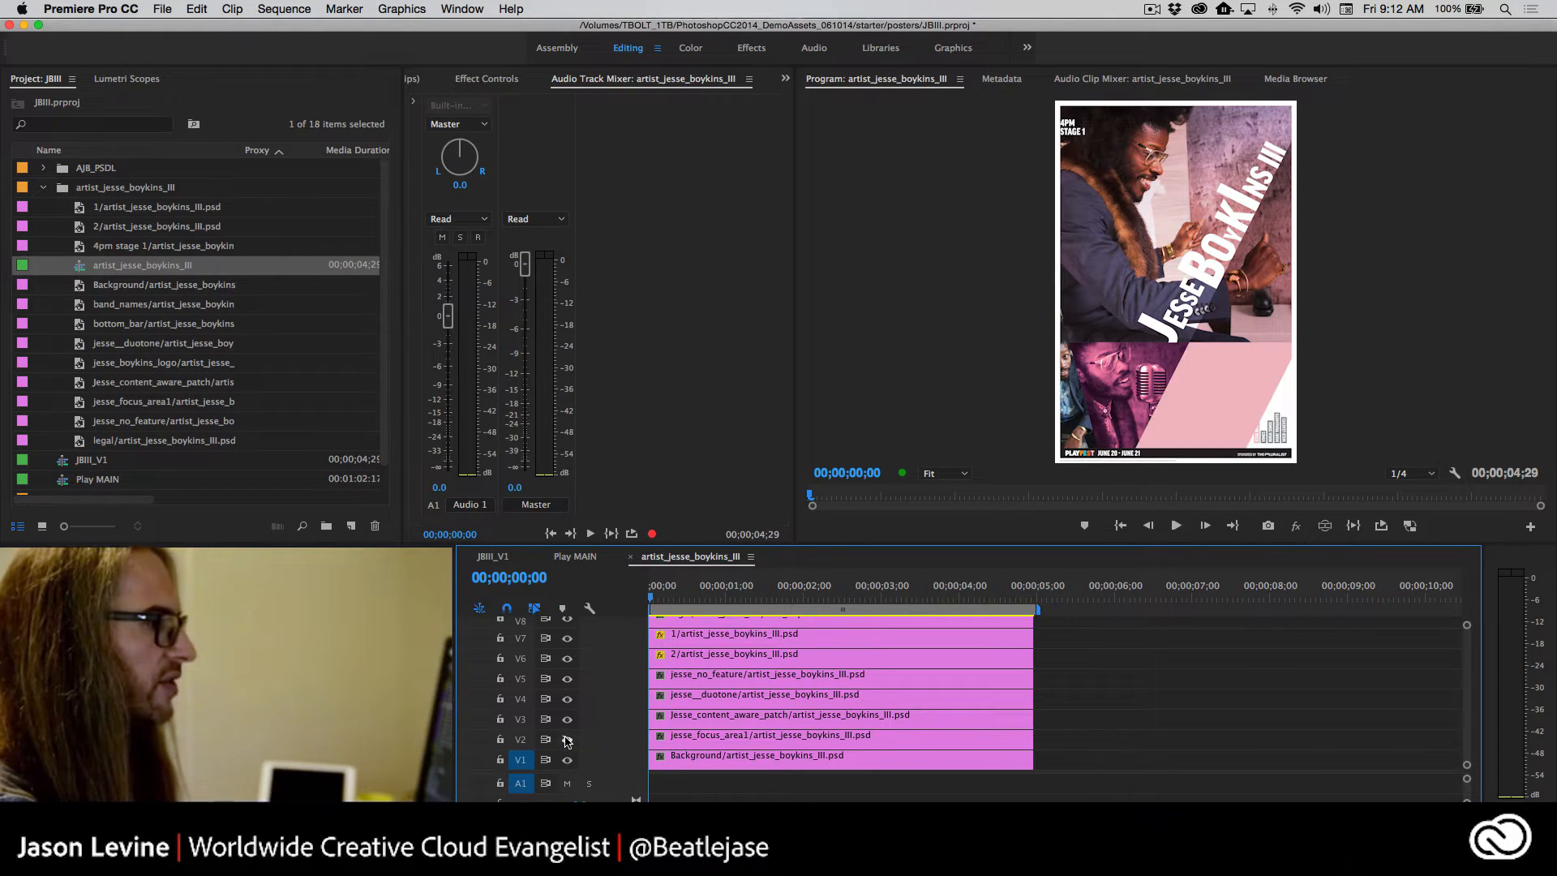
click(567, 740)
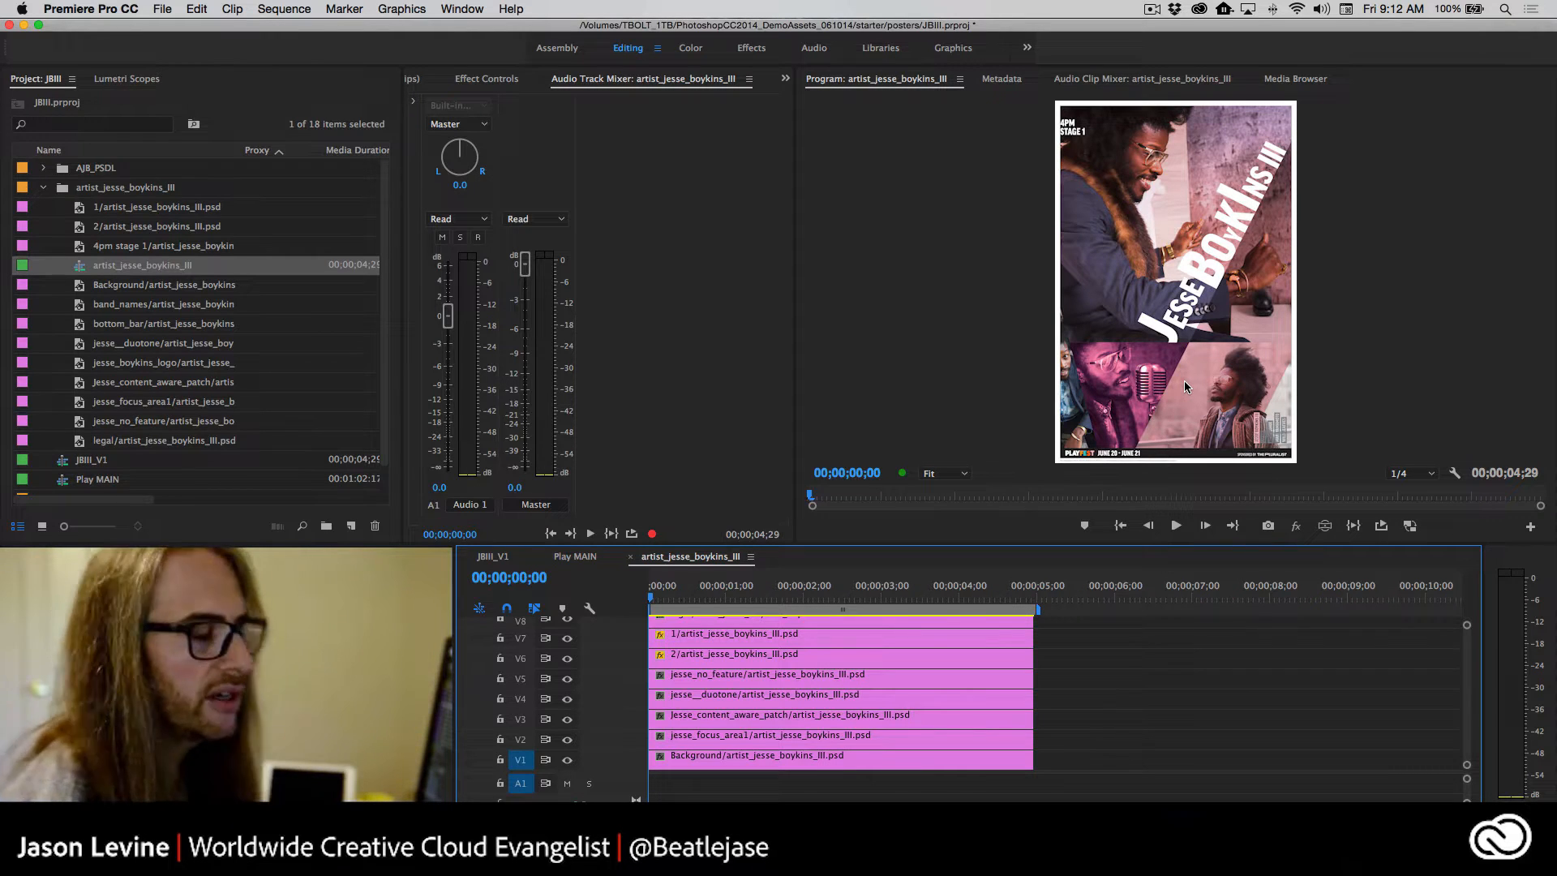
click(568, 739)
click(568, 739)
Fade in the jesse_focus_area1 clip with opacity keyframes of 0% at the sequence start and 100% at 00;00;01;25
click(714, 738)
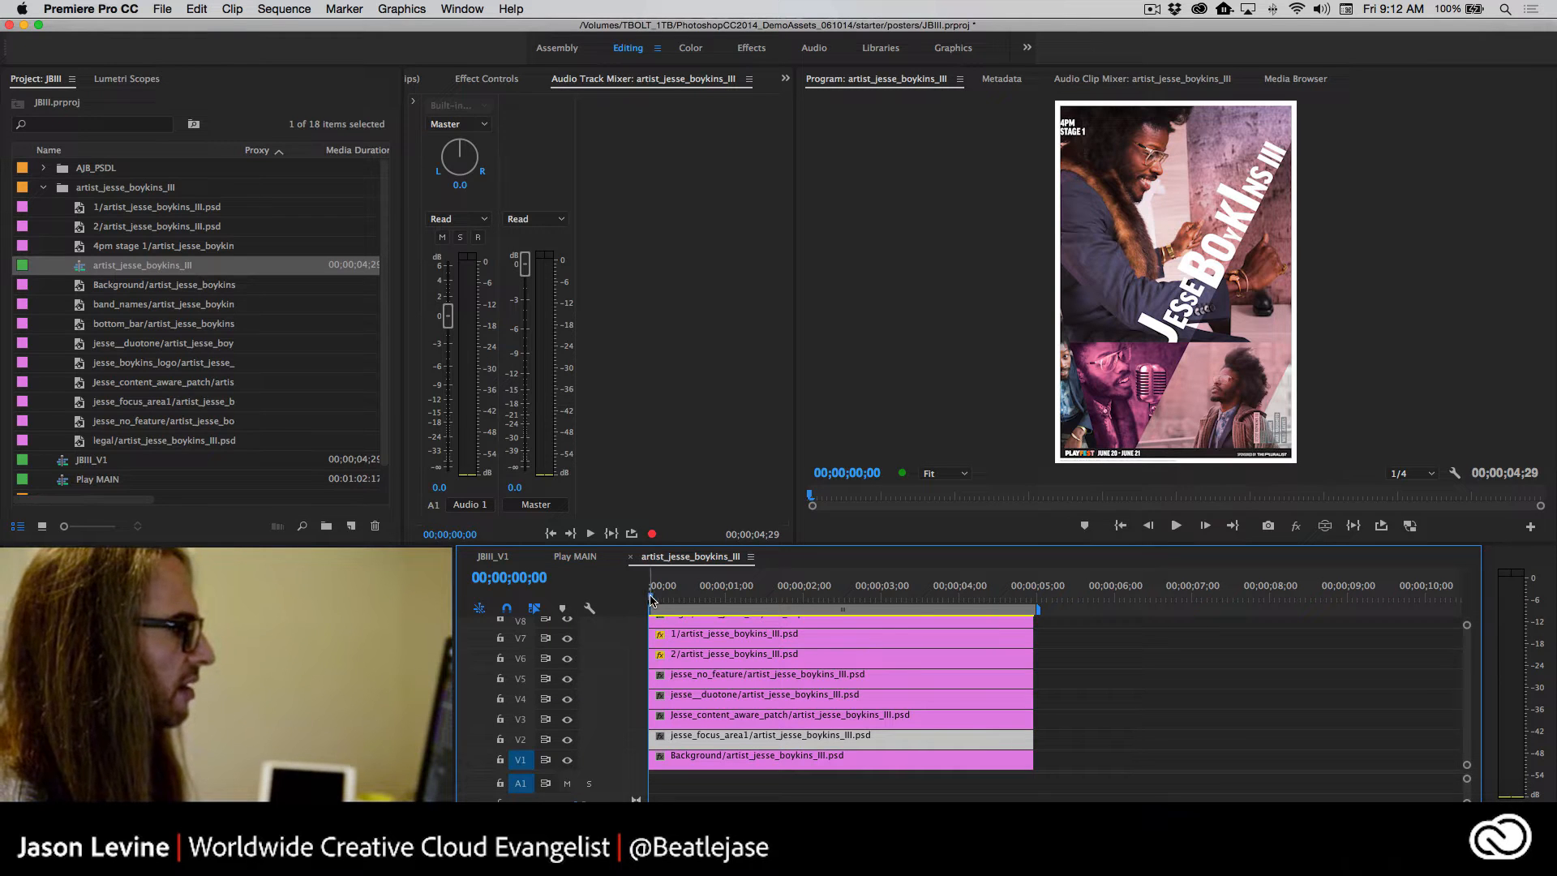
drag(651, 599, 795, 609)
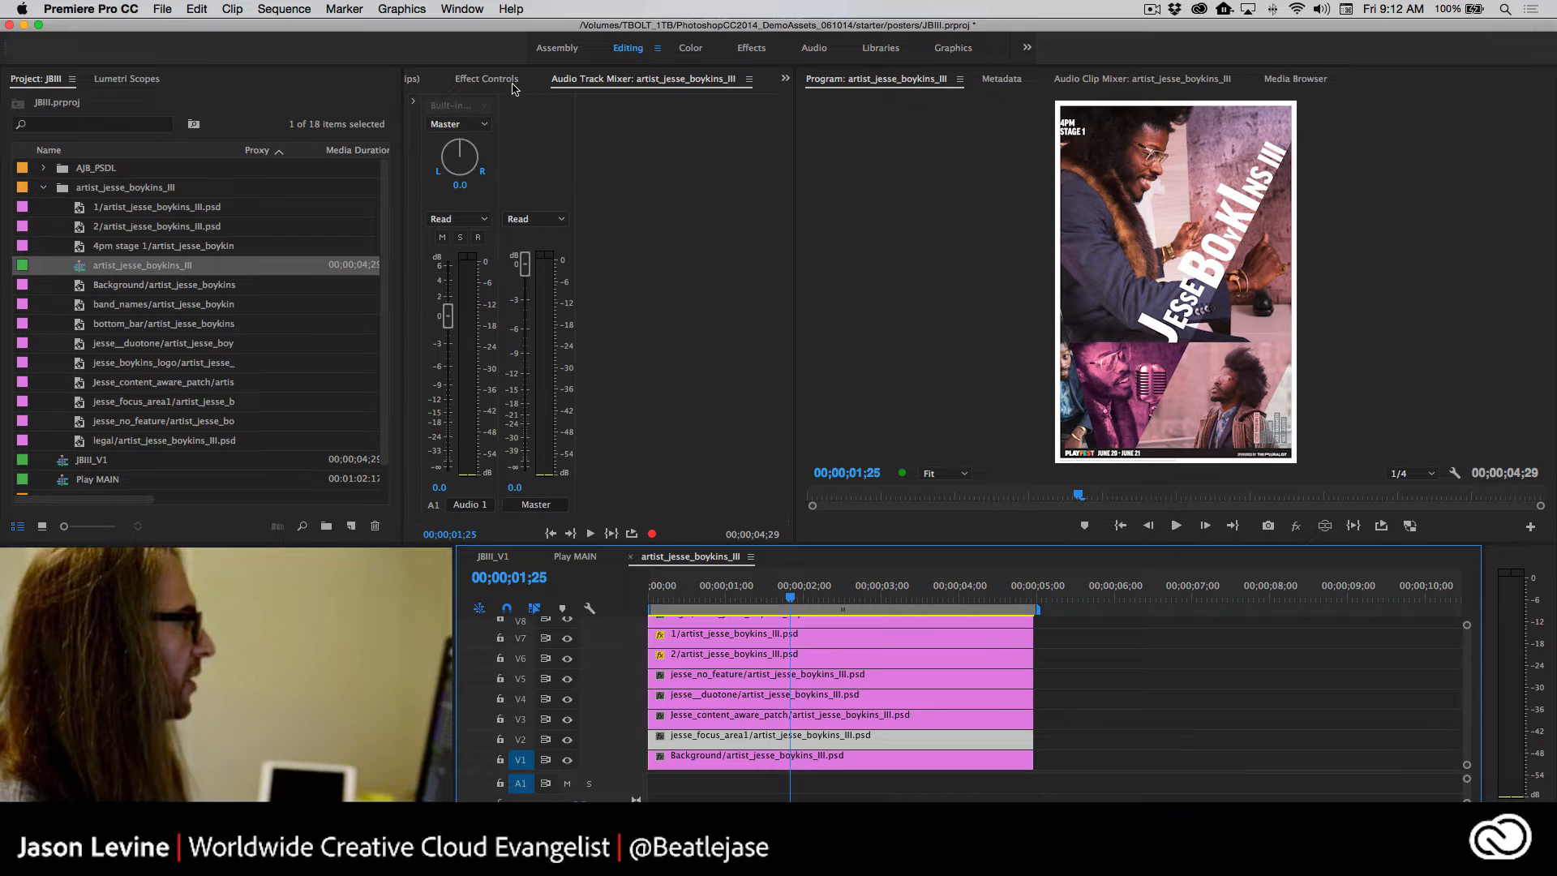
click(485, 80)
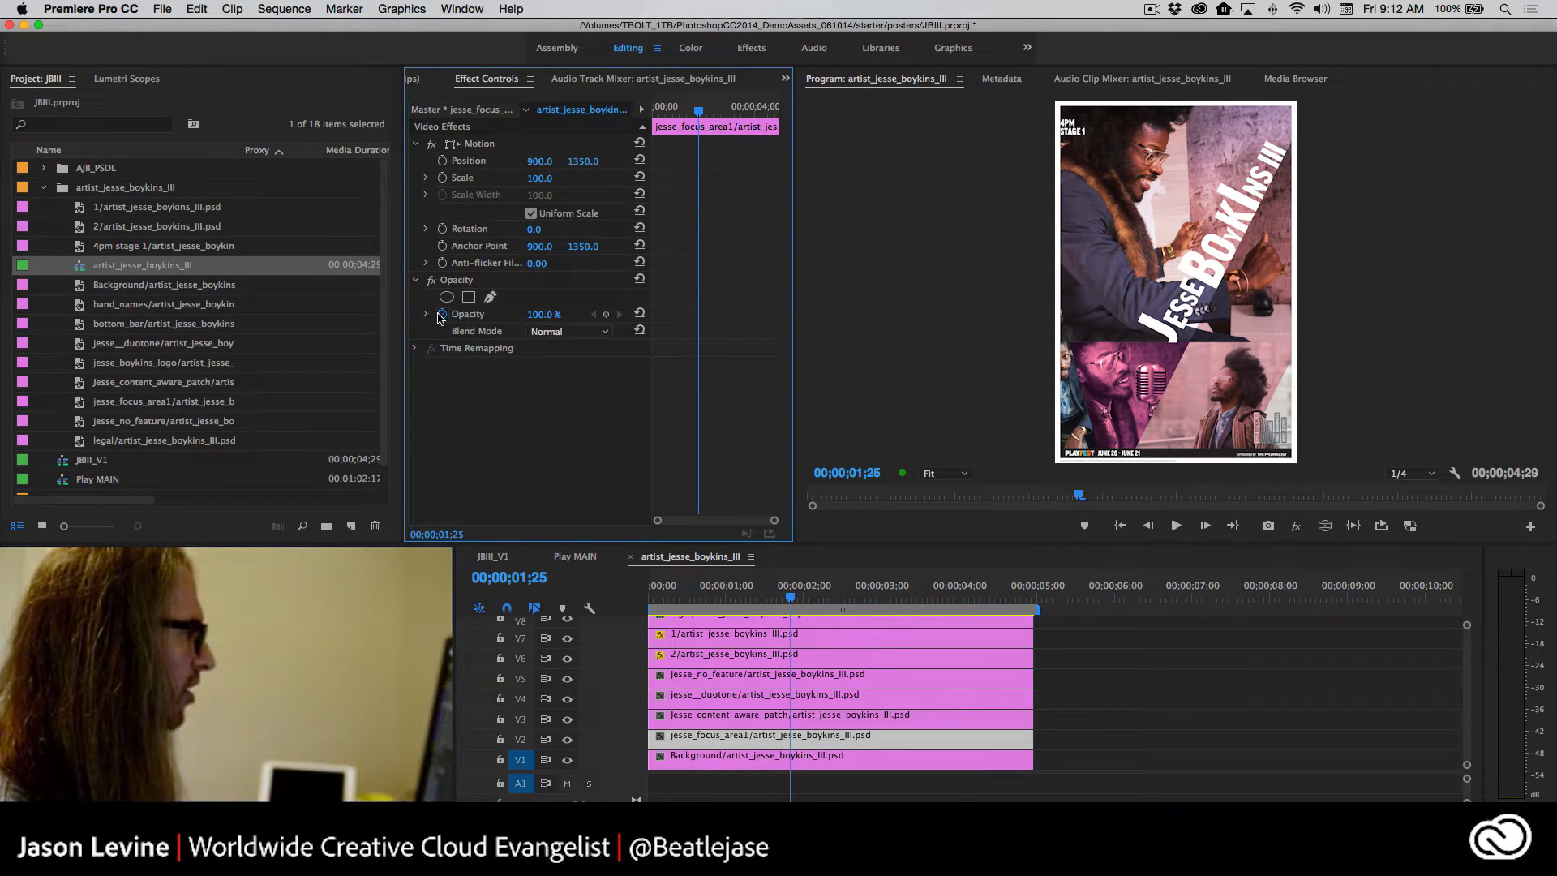
click(441, 315)
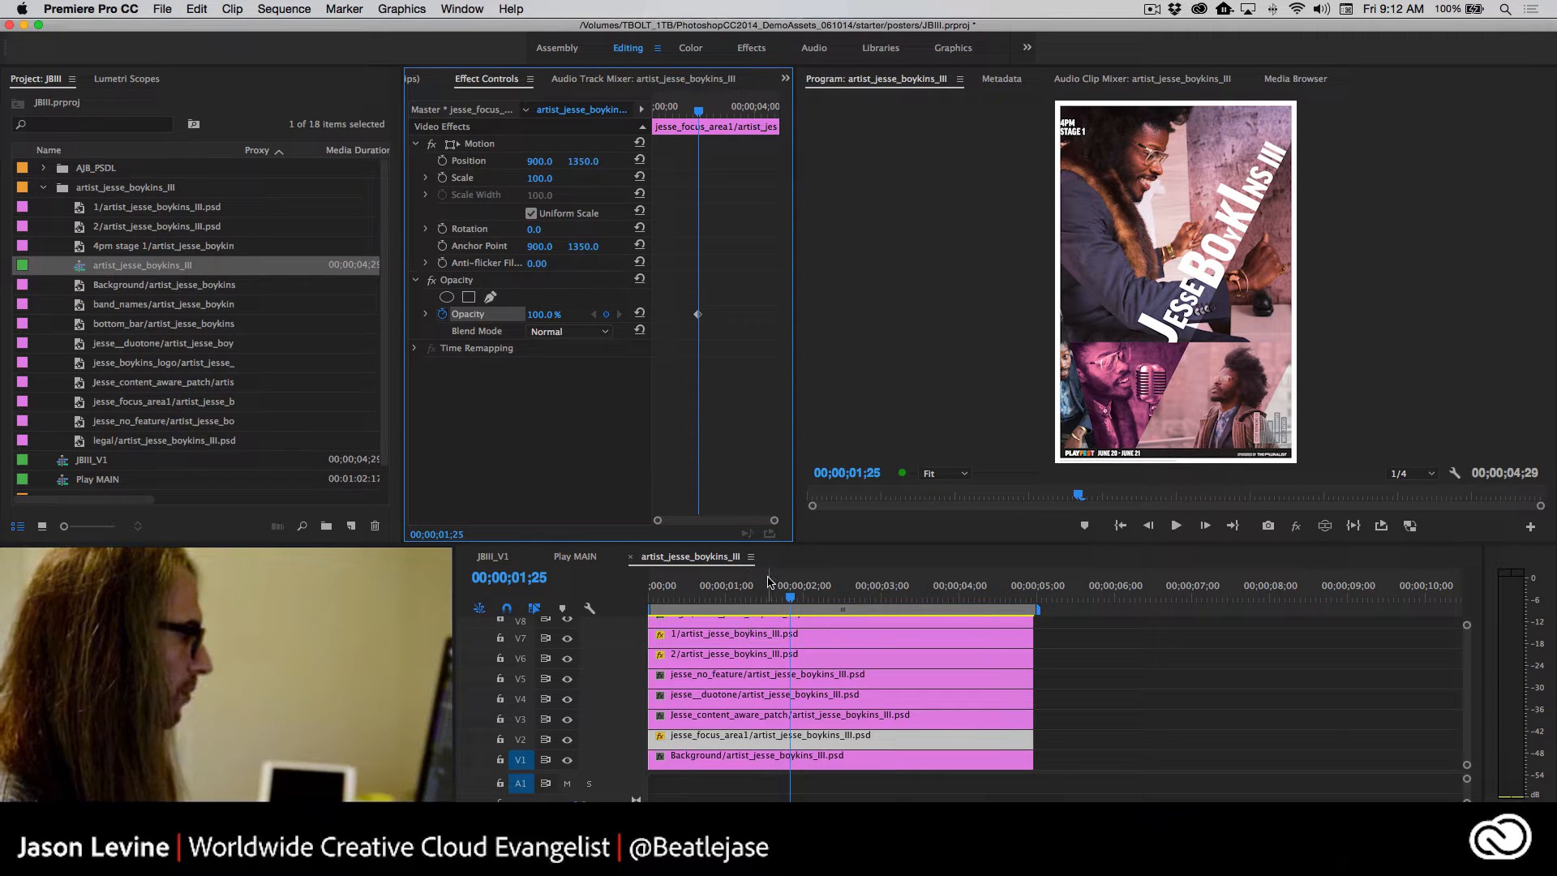
drag(791, 599, 650, 603)
drag(544, 314, 462, 313)
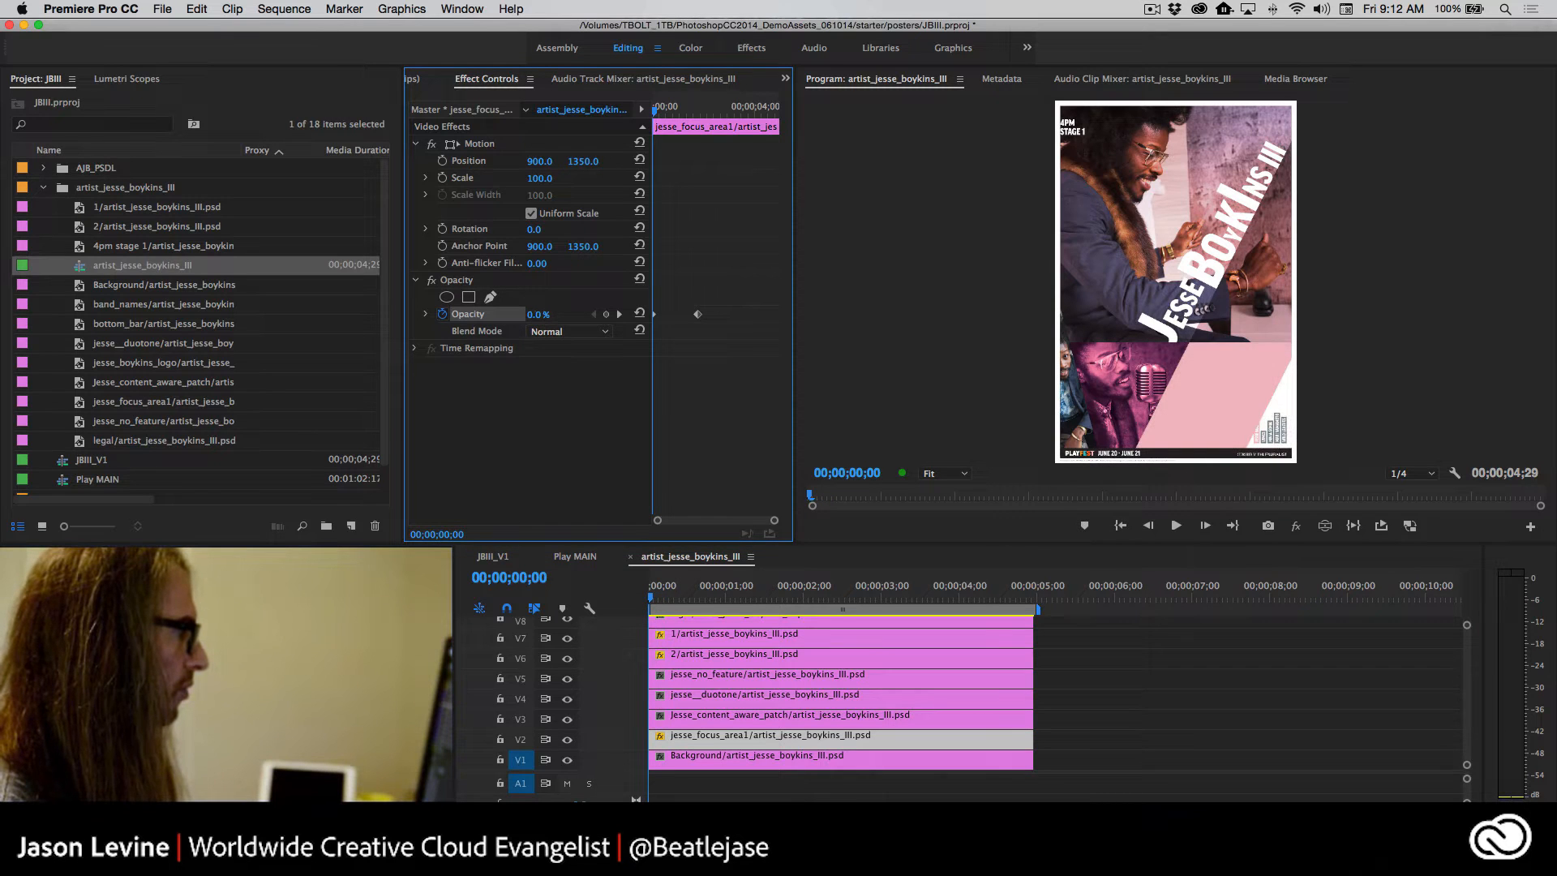
Play back and scrub through the sequence to review the fade-in of the jesse_focus_area1 layer
key(space)
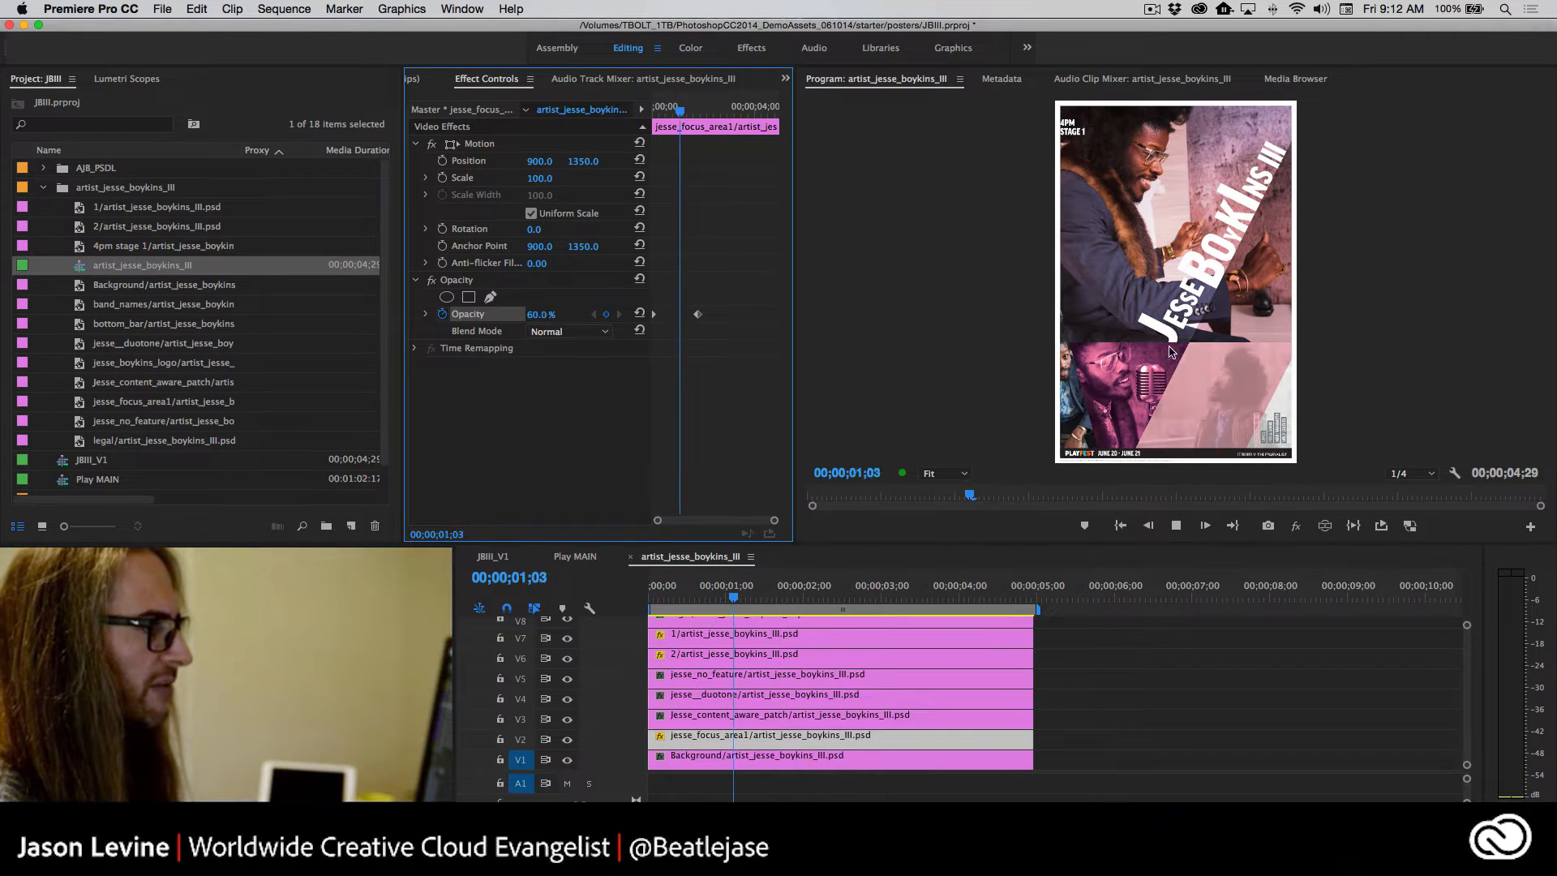
key(space)
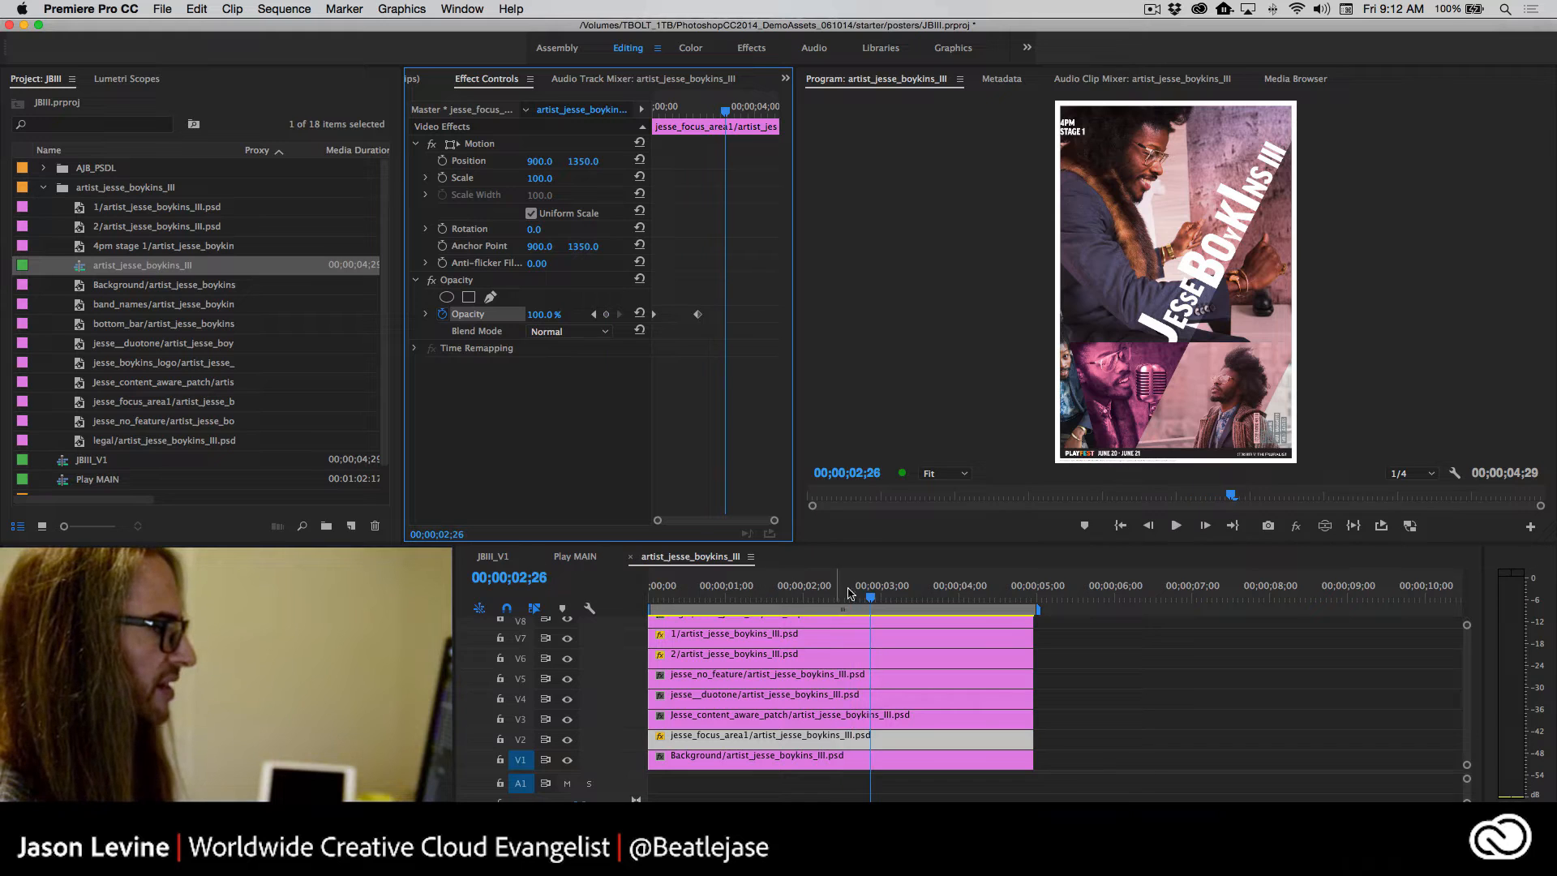
drag(814, 601, 751, 601)
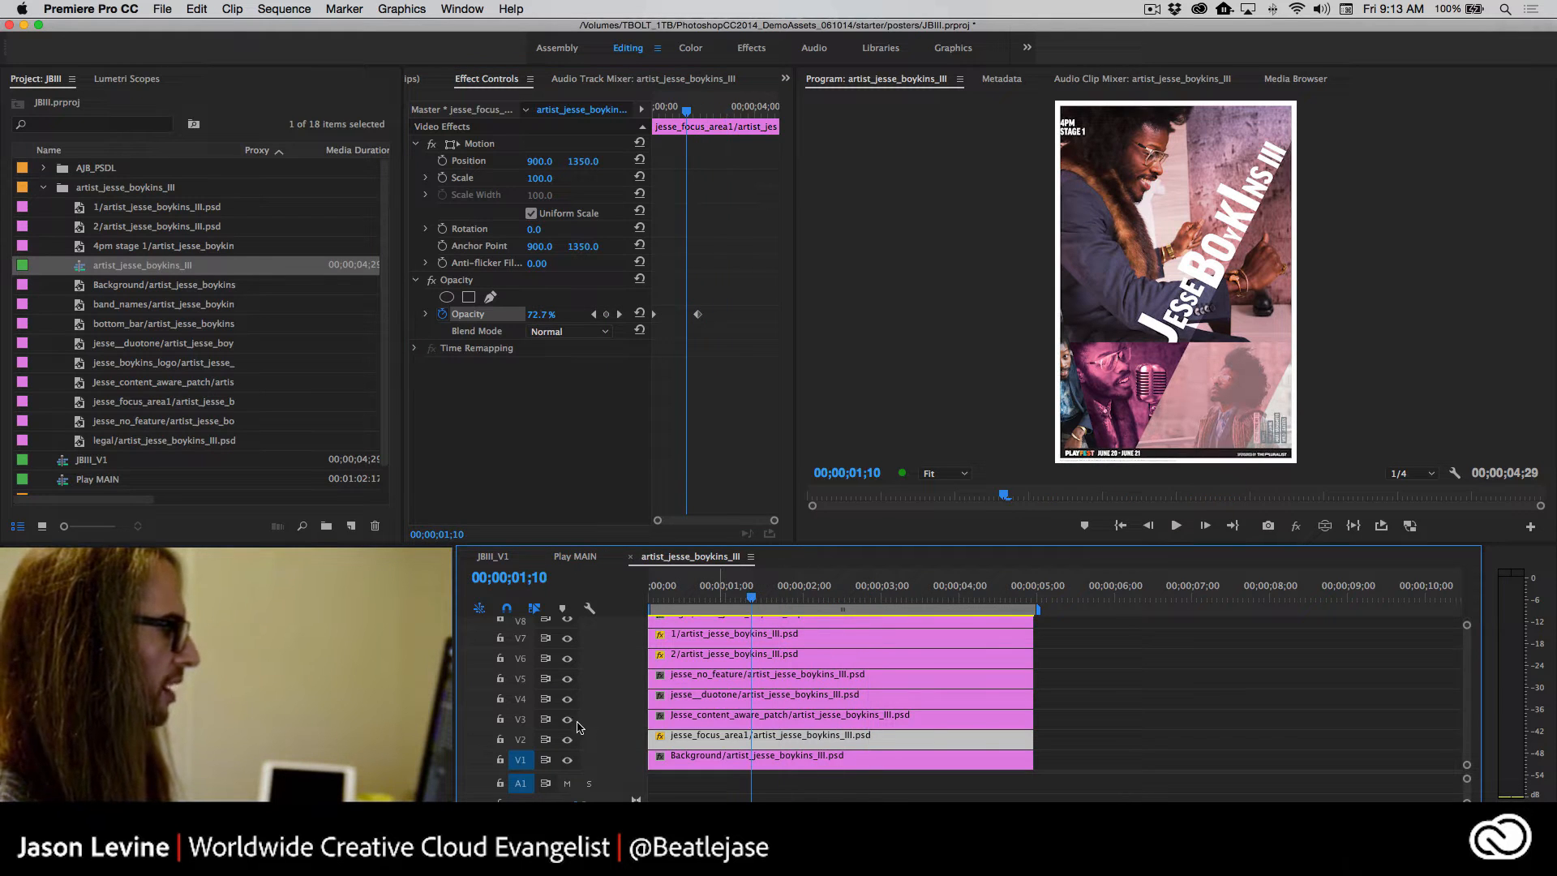
Toggle the visibility of track V3 to examine the Jesse_content_aware_patch layer in the poster
click(568, 720)
click(567, 720)
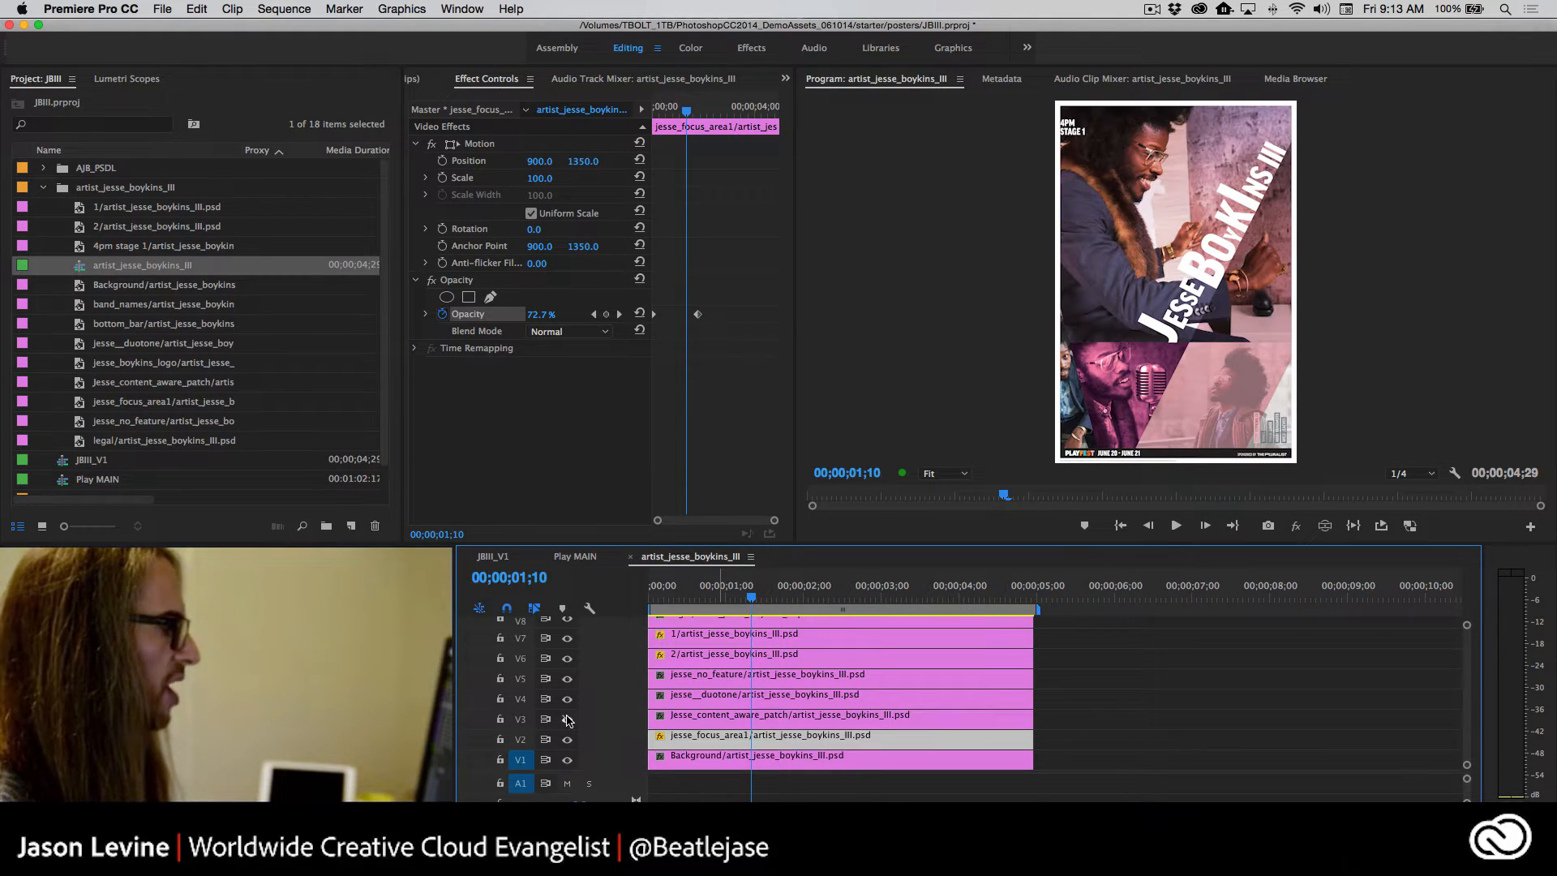
Switch track V3 off and on to compare the poster with and without the content-aware patch
click(568, 720)
click(568, 719)
click(567, 719)
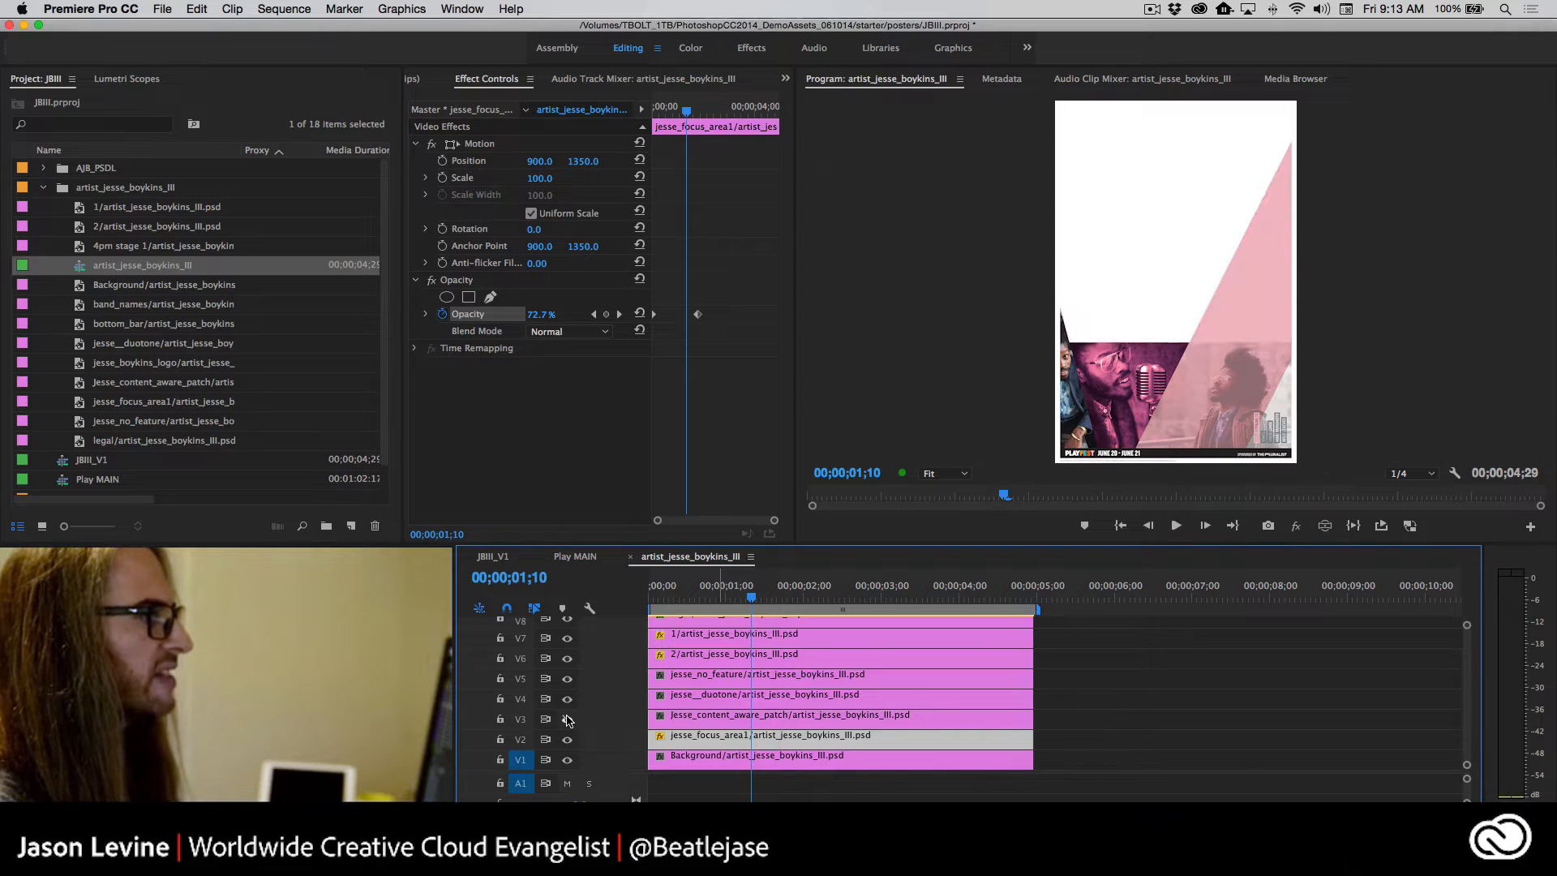
click(567, 719)
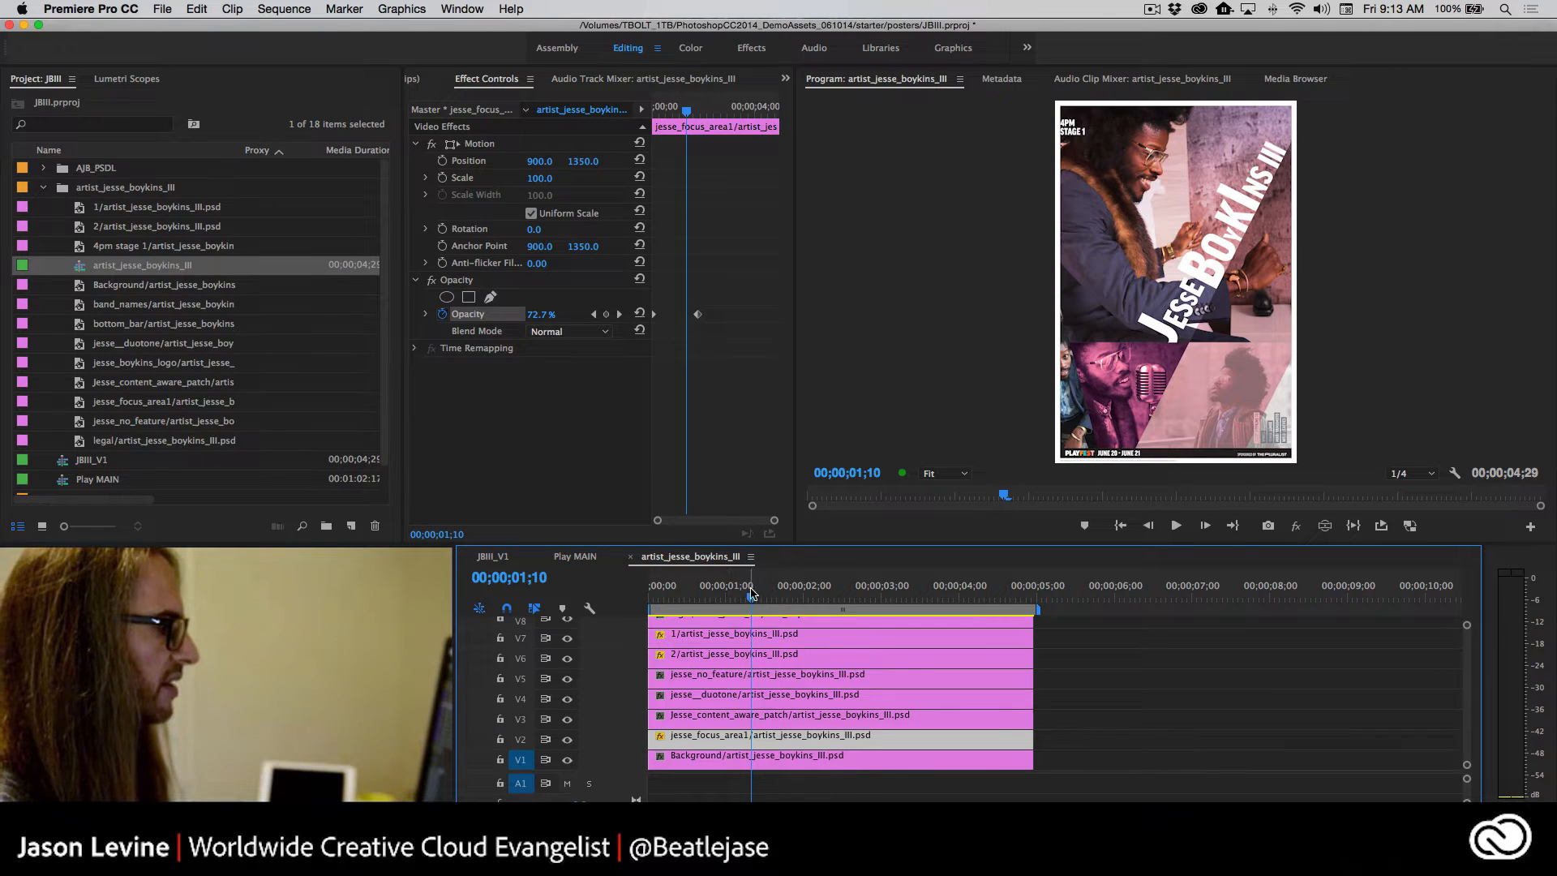
Fade in the Jesse_content_aware_patch clip with opacity keyframes of 0% at the sequence start and 100% at 00;00;00;29
mouse_move(751, 598)
mouse_down()
mouse_move(695, 597)
mouse_move(727, 601)
mouse_up()
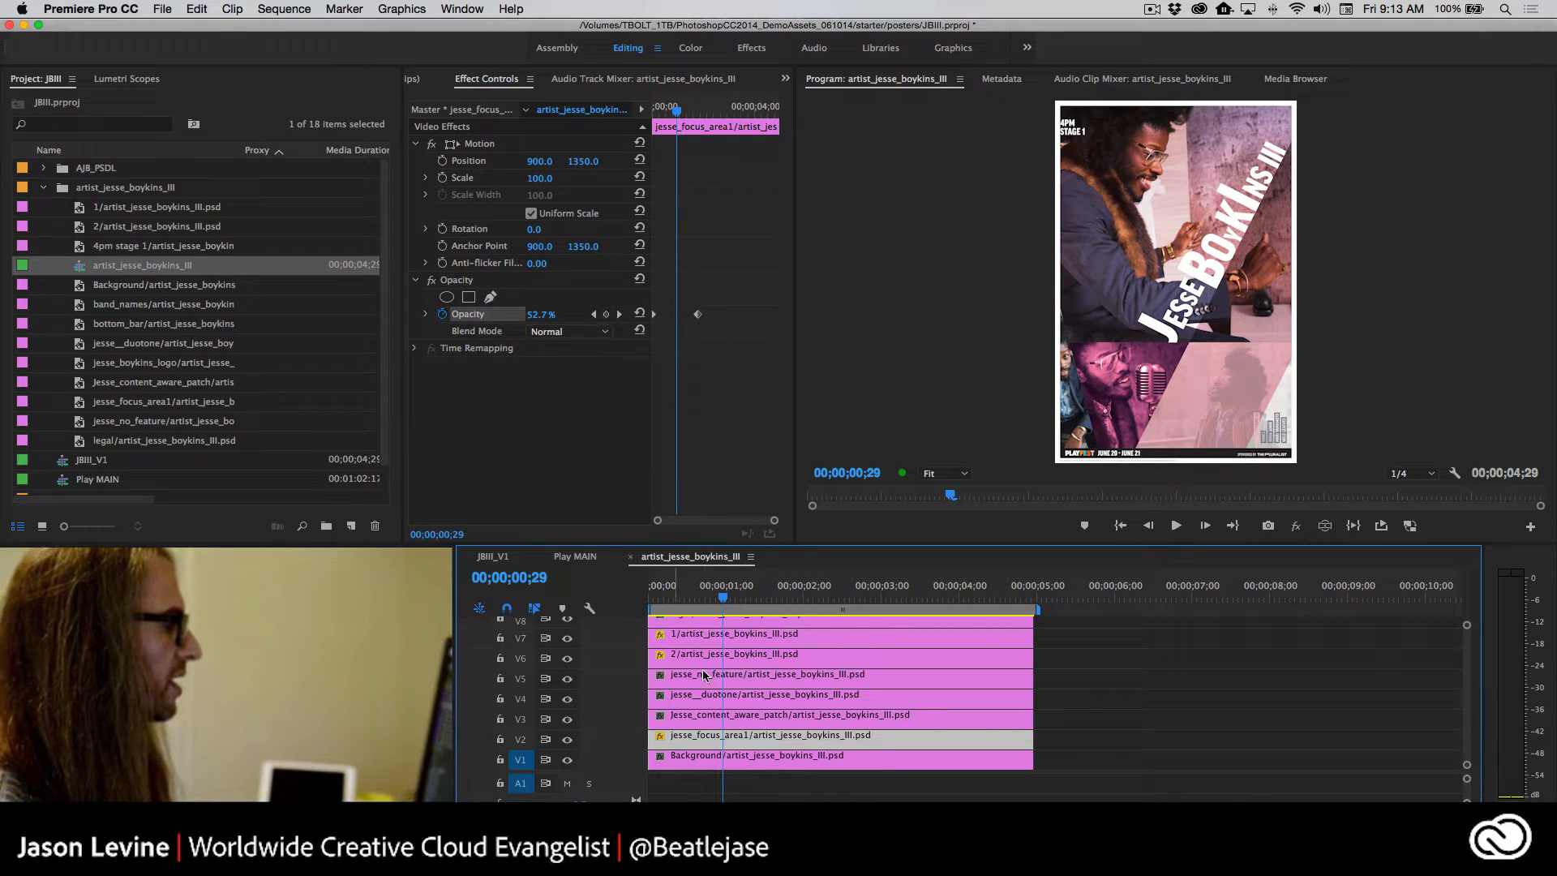
click(714, 756)
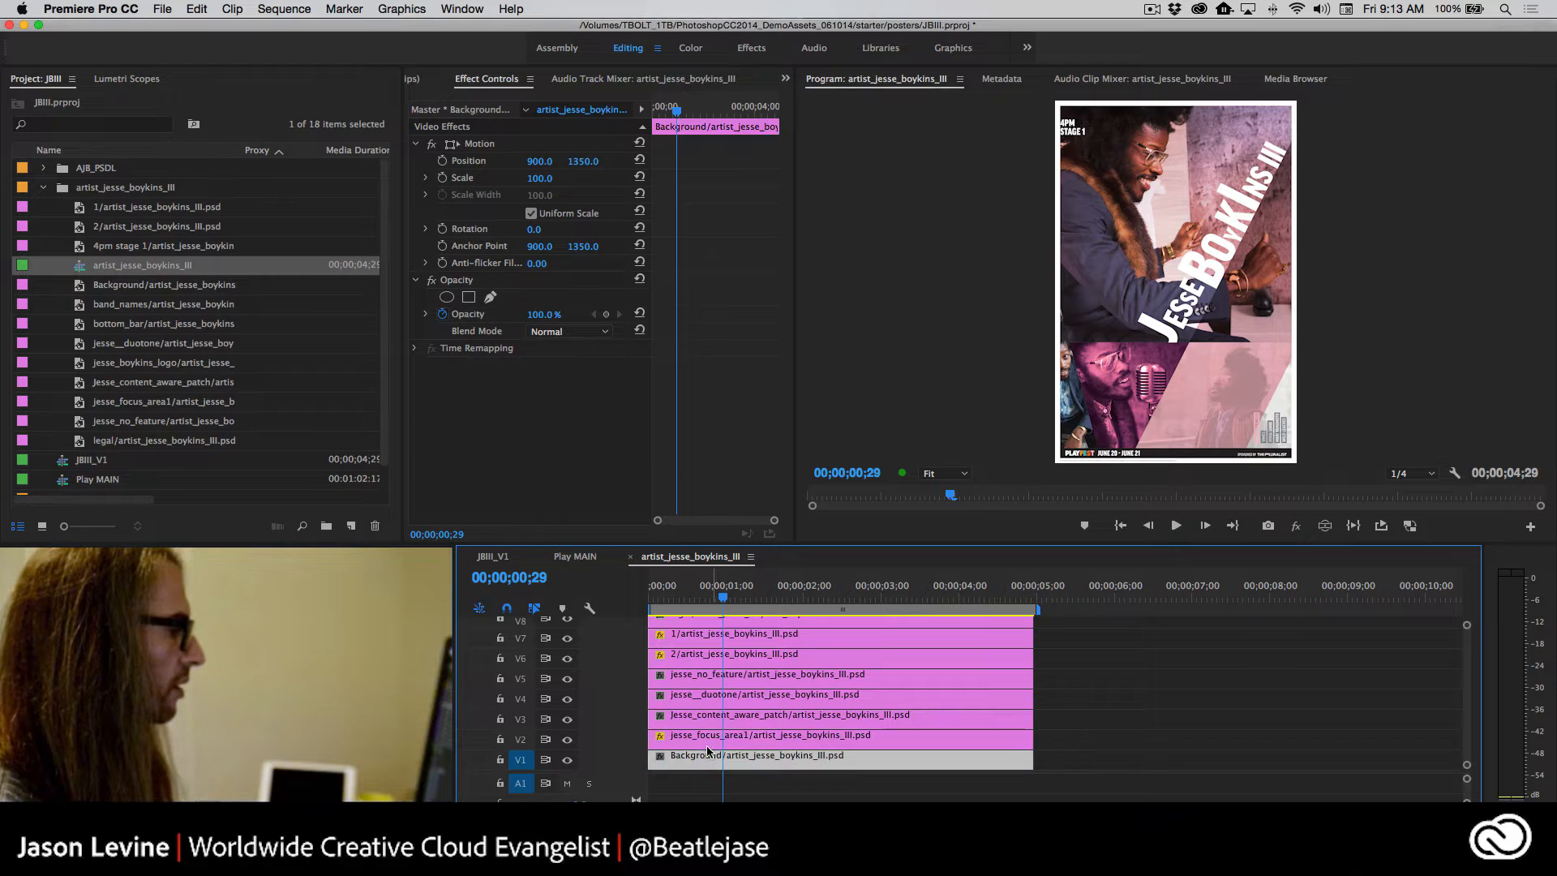
click(707, 738)
click(703, 718)
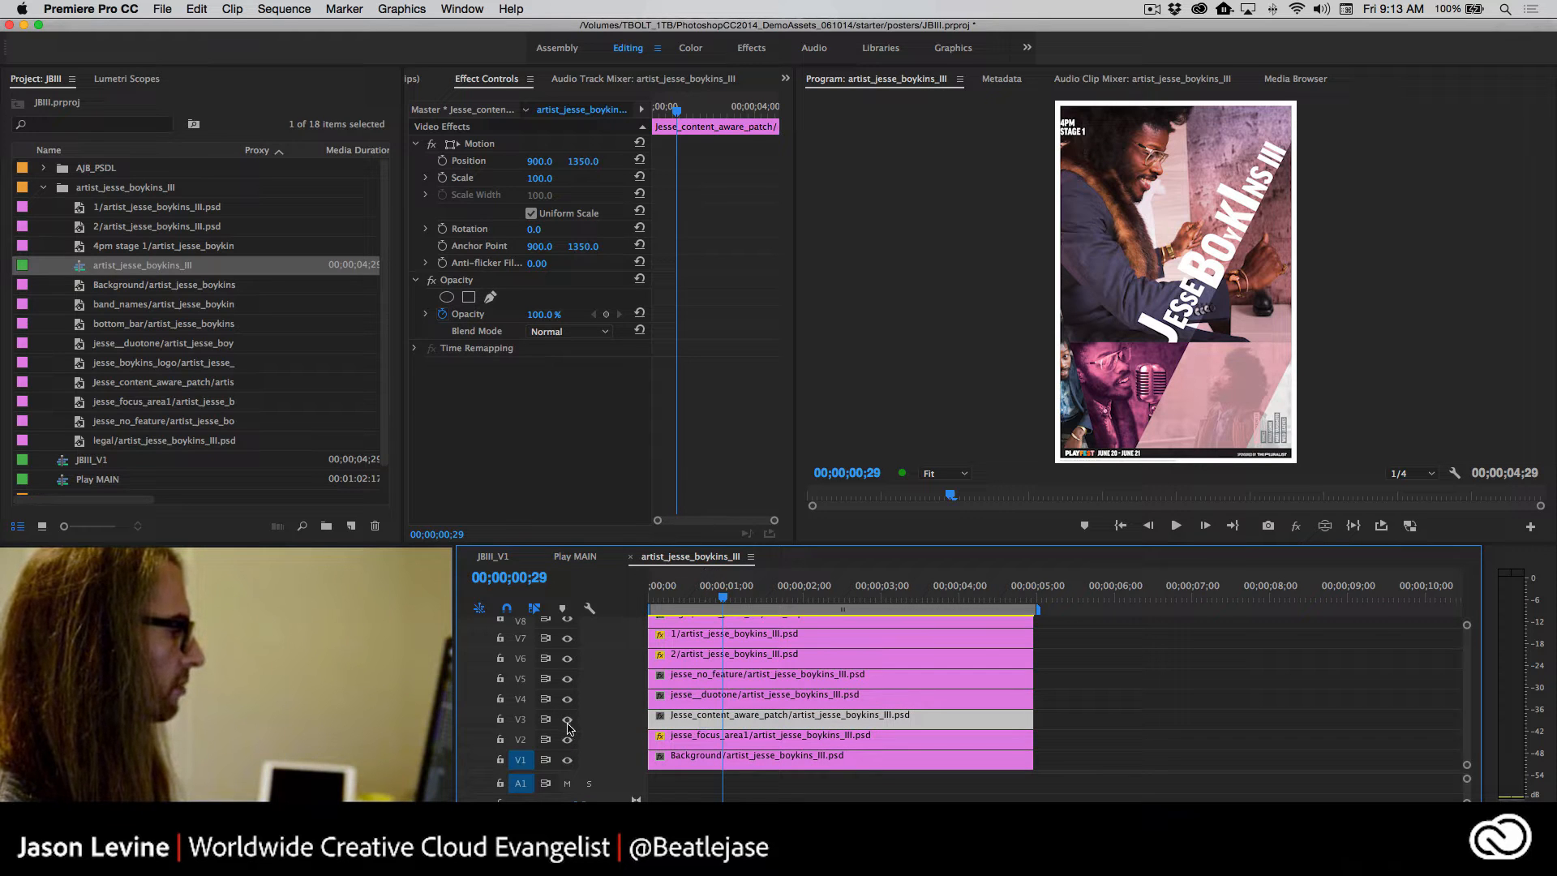
click(568, 719)
click(568, 720)
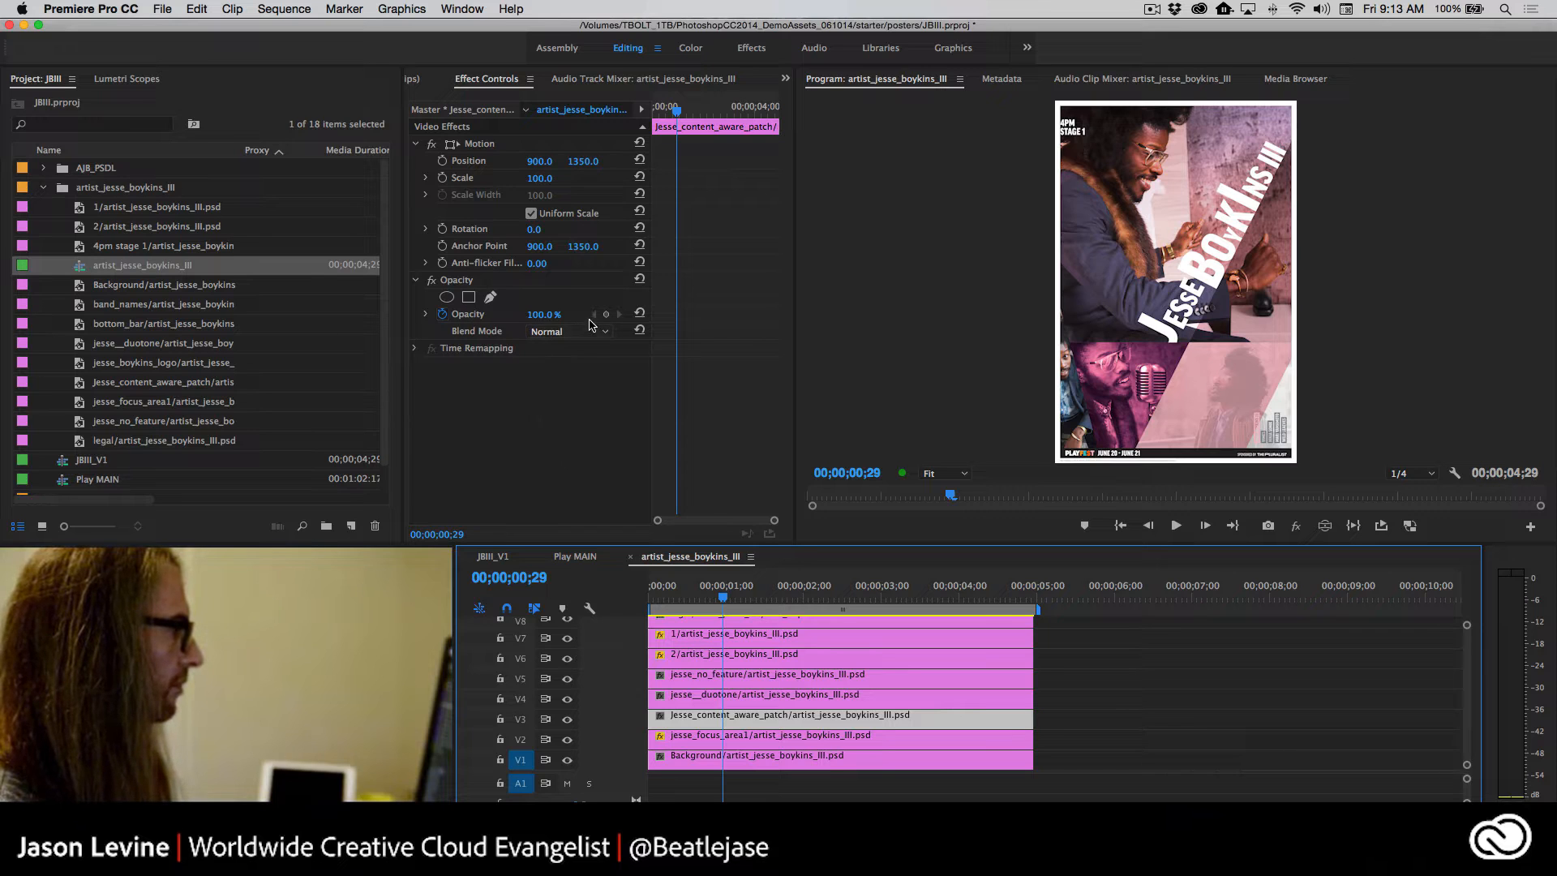
click(606, 314)
drag(724, 600, 644, 595)
drag(541, 315, 516, 314)
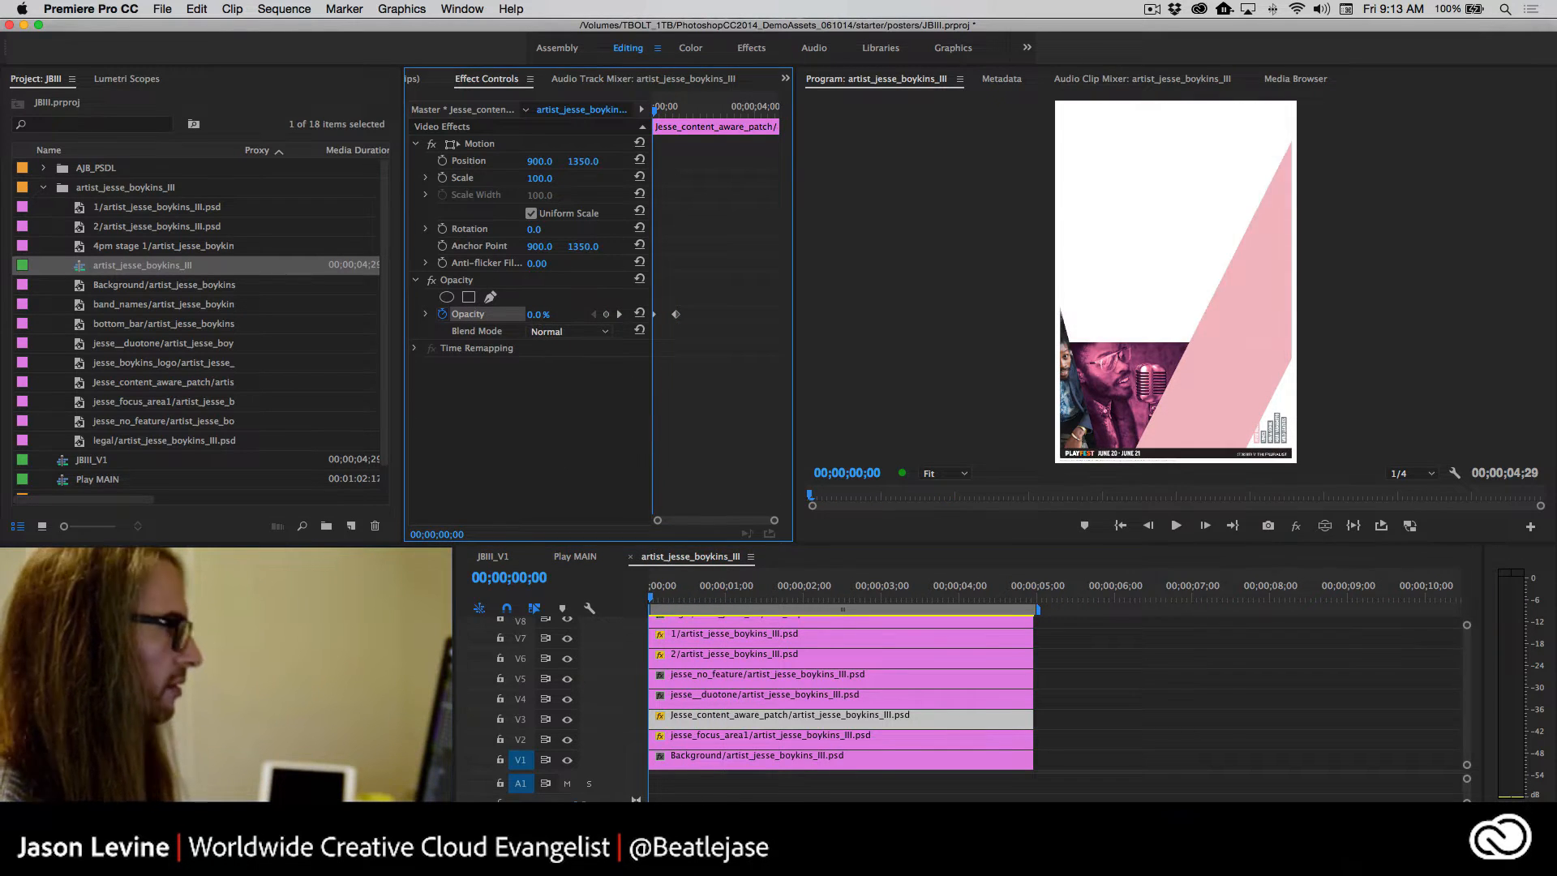
Play back and scrub through the sequence to review the fade-in of the Jesse_content_aware_patch layer
key(space)
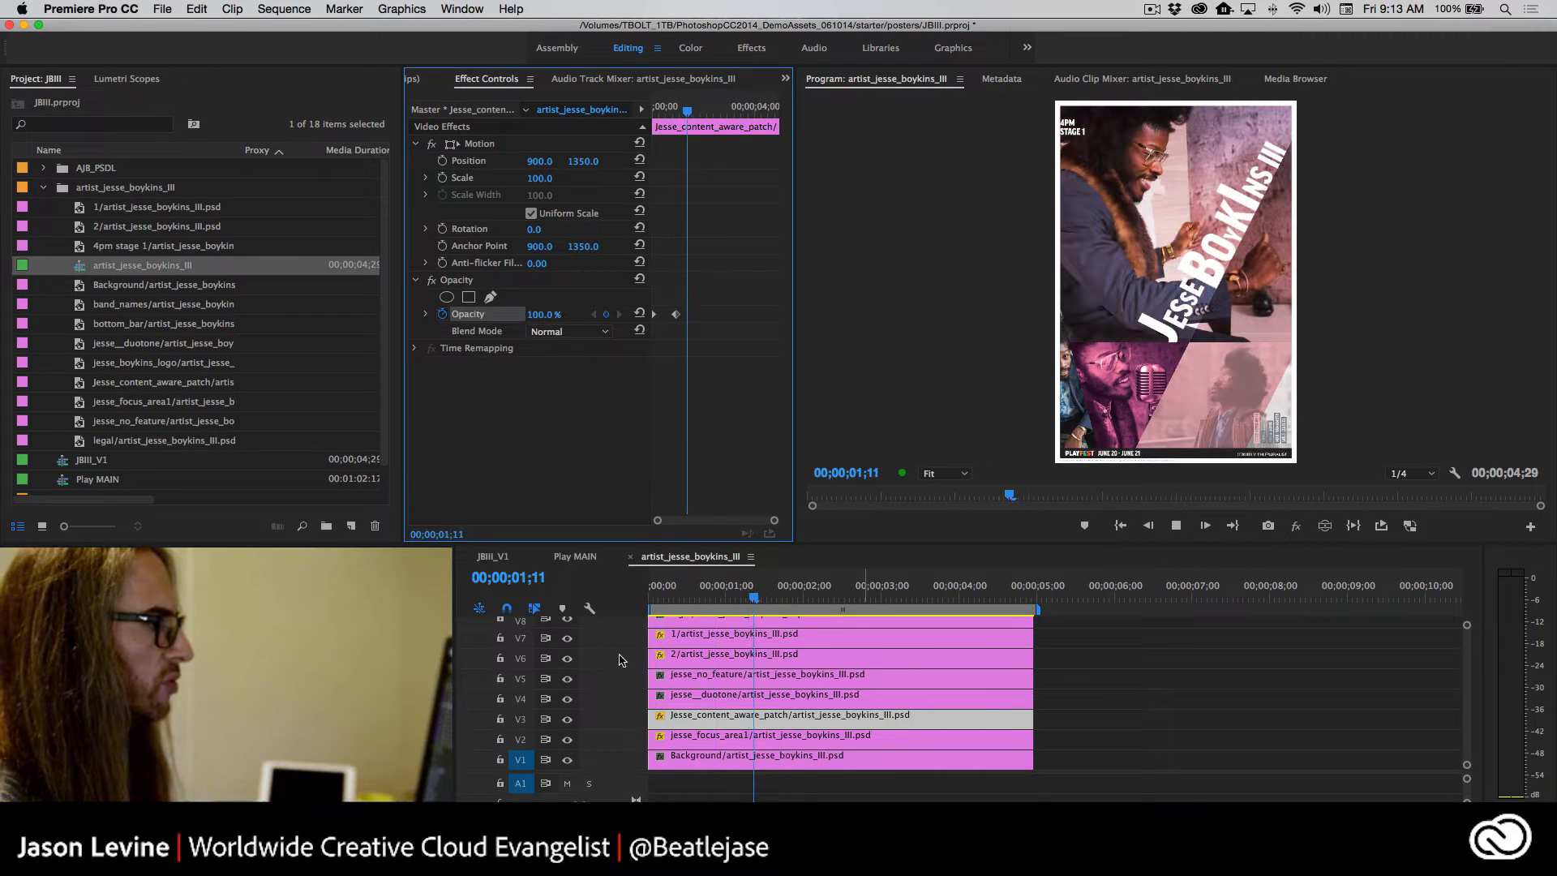
click(698, 599)
drag(699, 599, 782, 601)
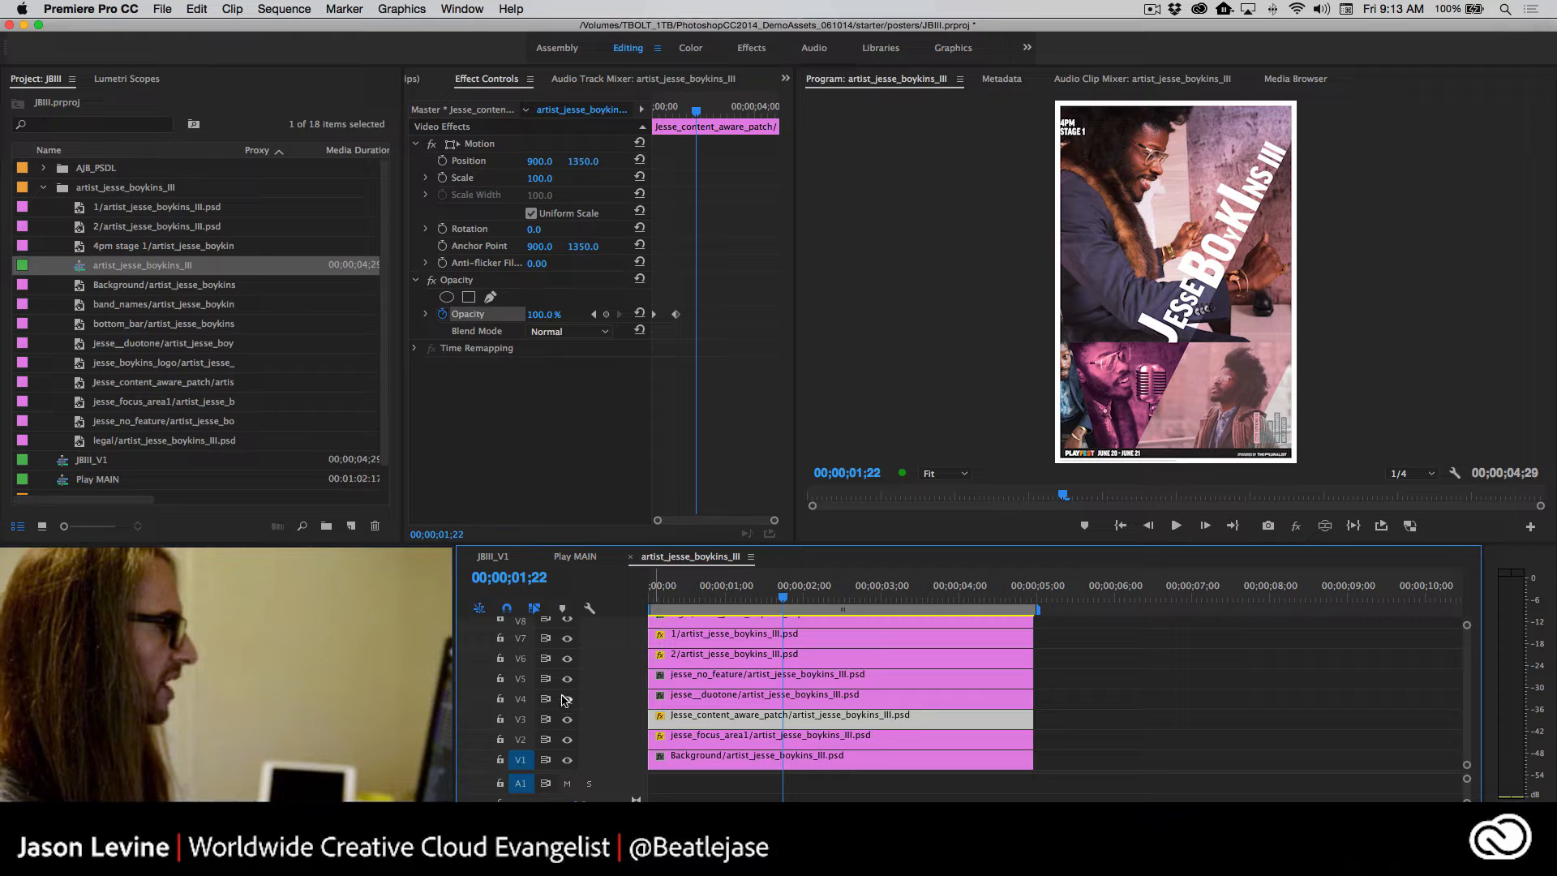
Fade in the jesse__duotone clip with opacity keyframes of 0% at 00;00;01;13 and 100% at 00;00;01;24, and play it back
click(650, 699)
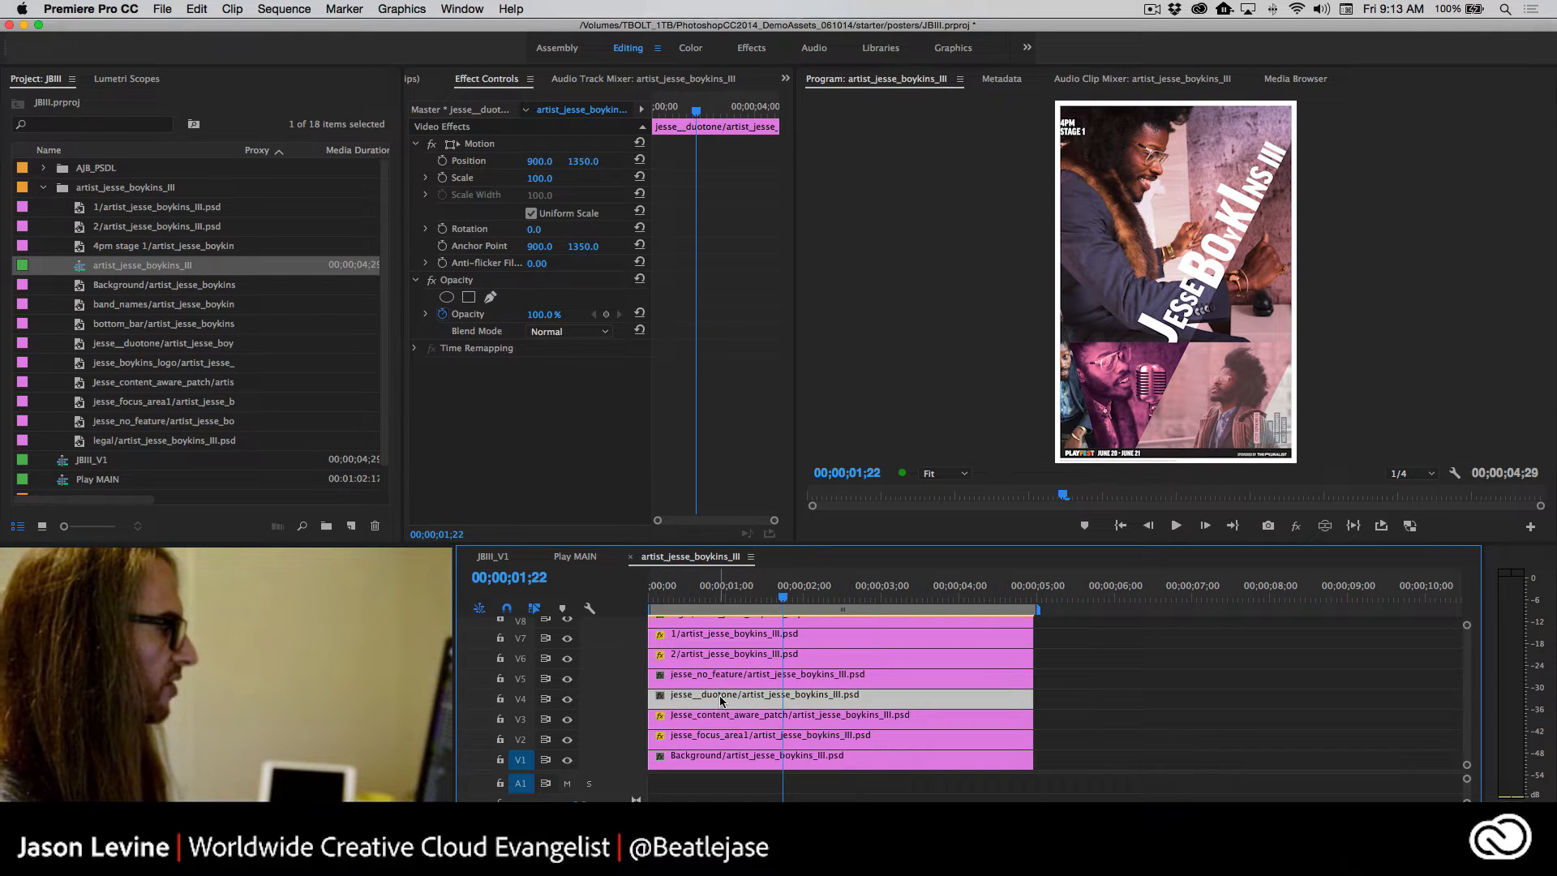
drag(783, 608, 787, 604)
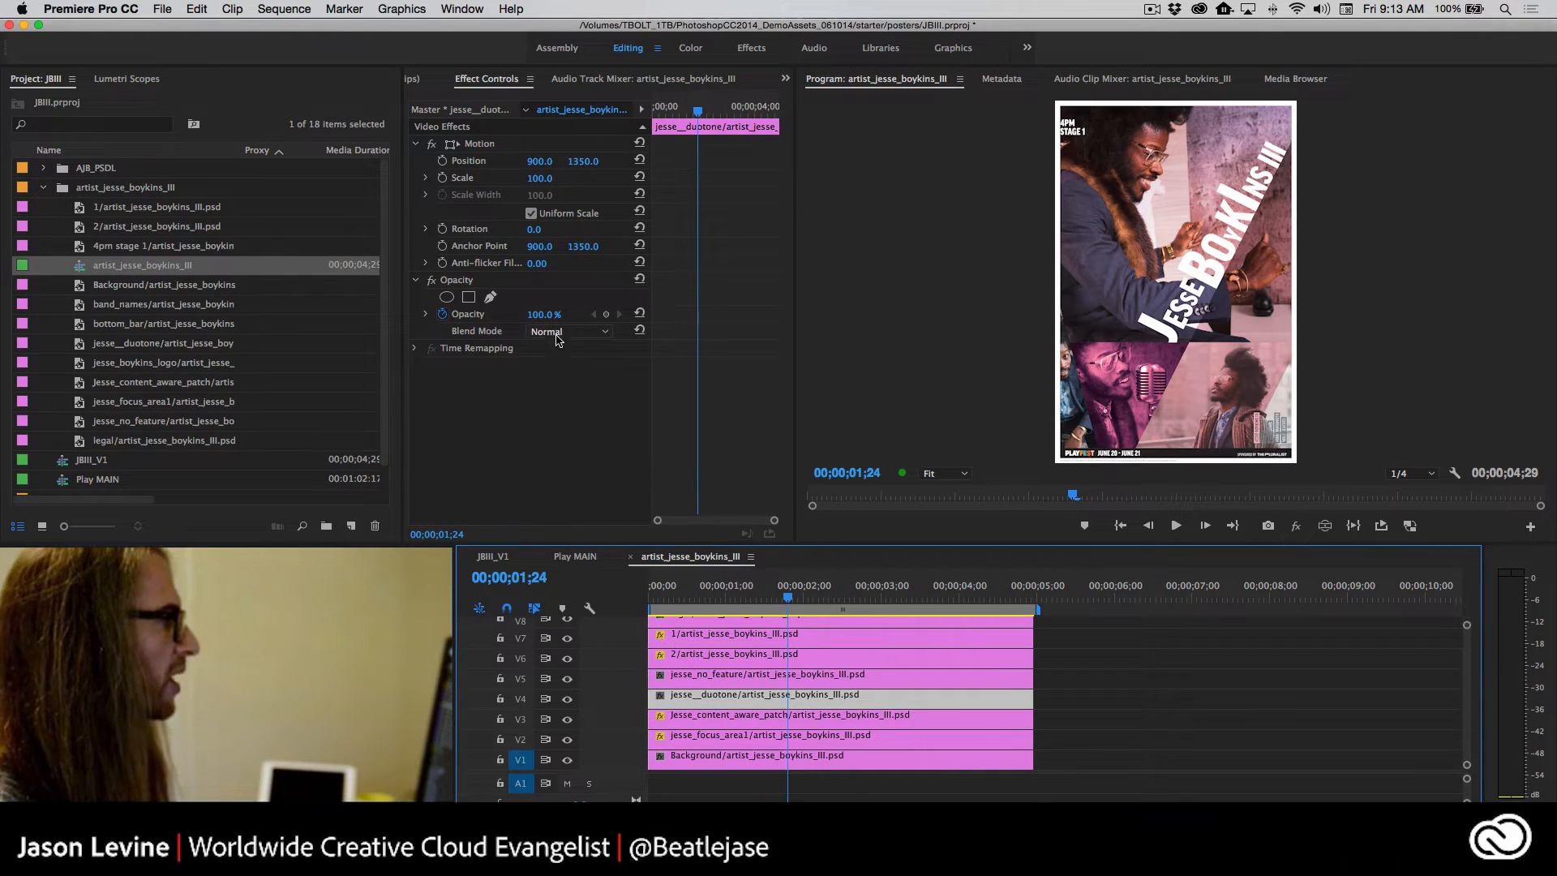
click(606, 314)
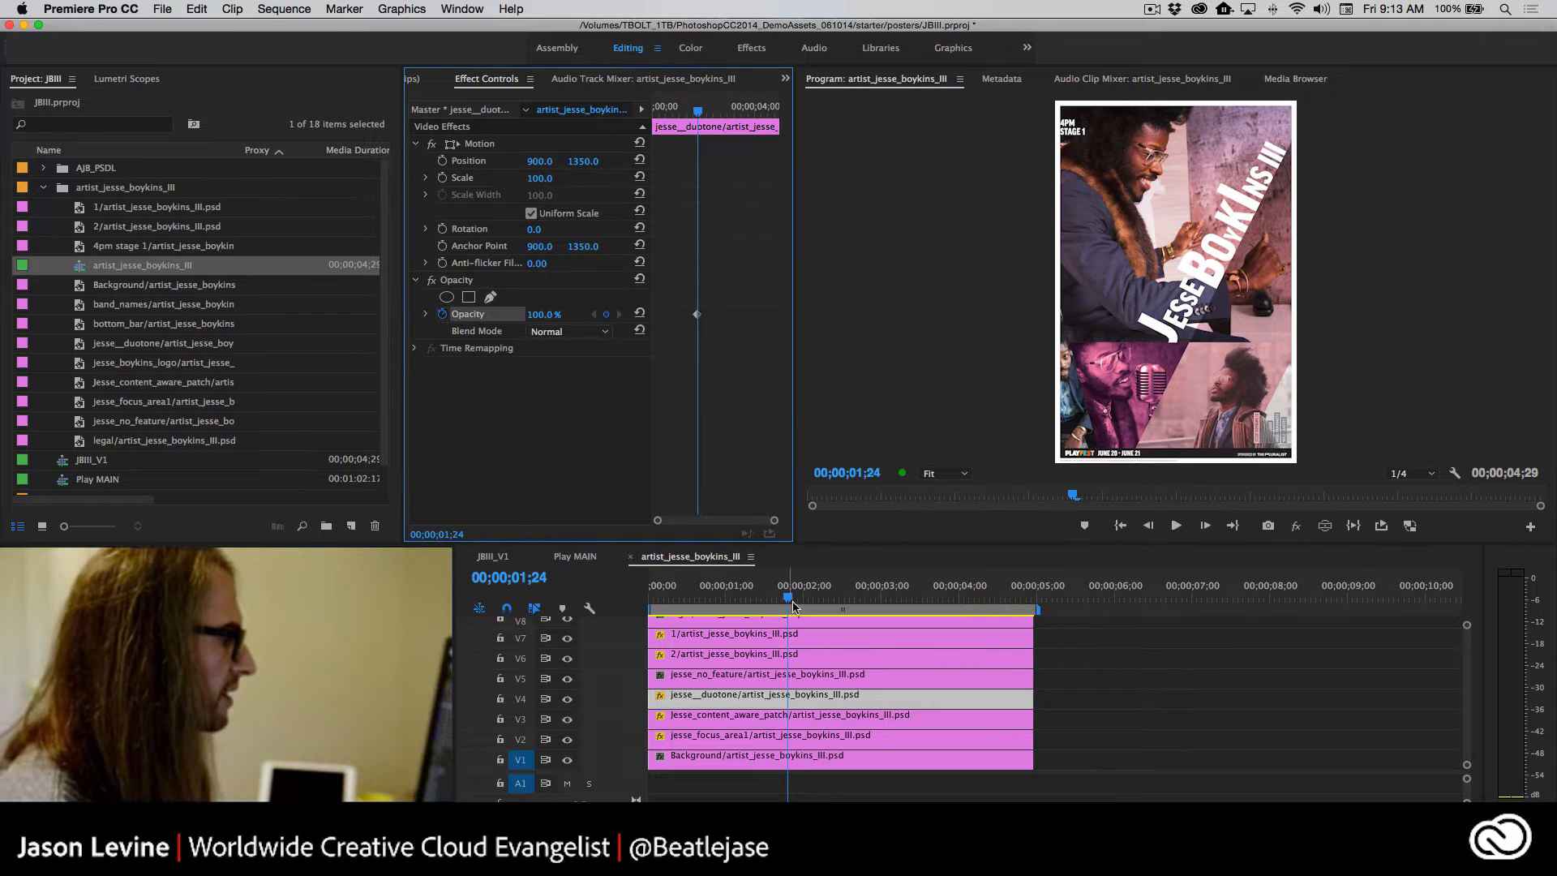
mouse_move(792, 605)
mouse_down()
mouse_move(688, 603)
mouse_move(762, 604)
mouse_up()
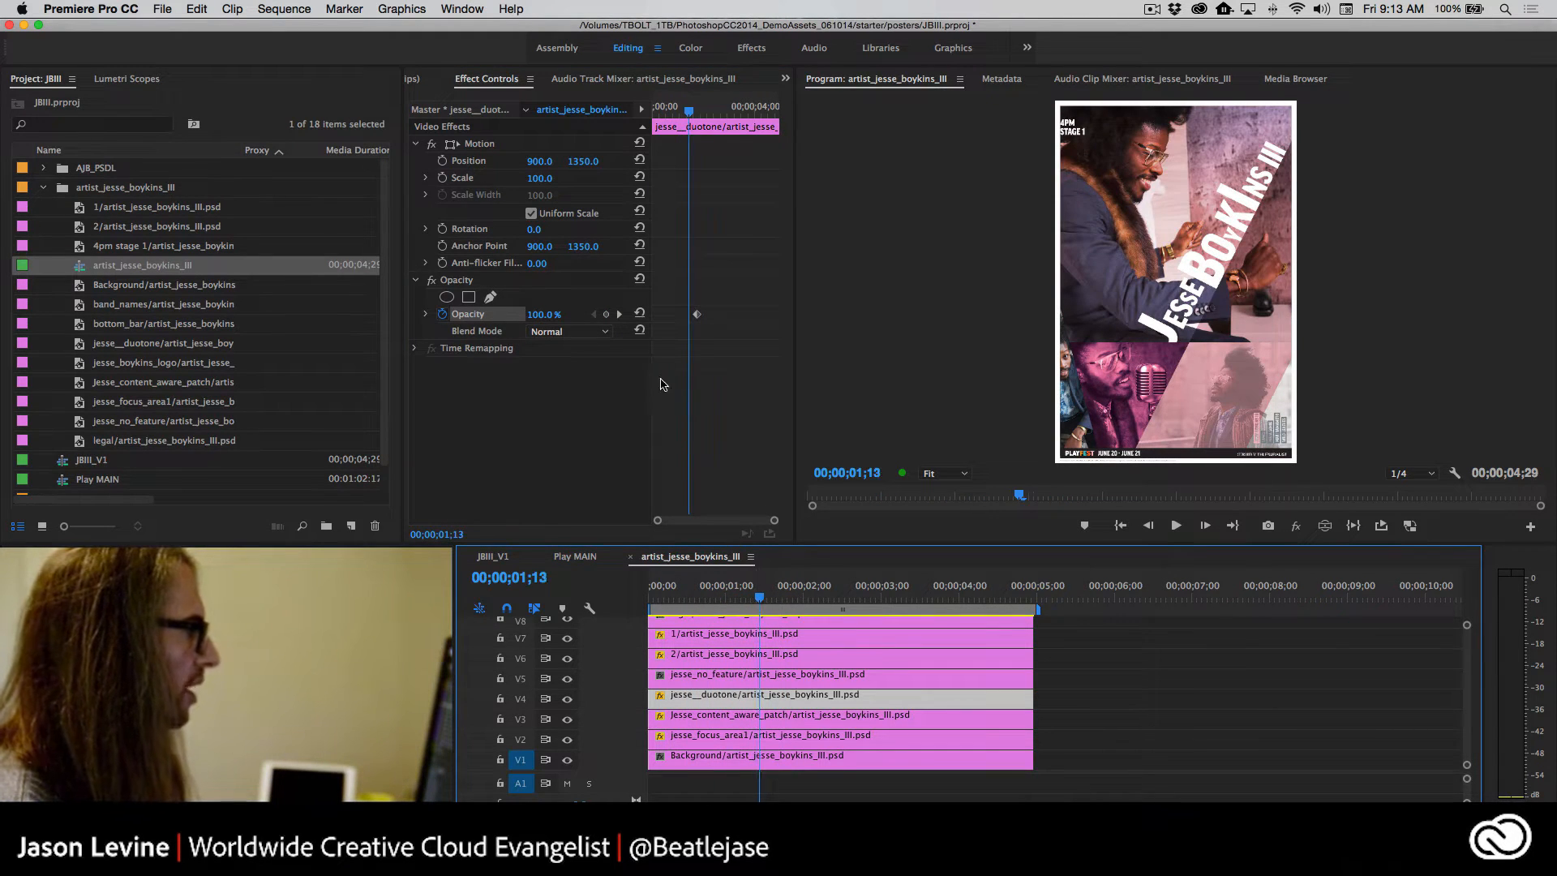
drag(537, 316, 456, 316)
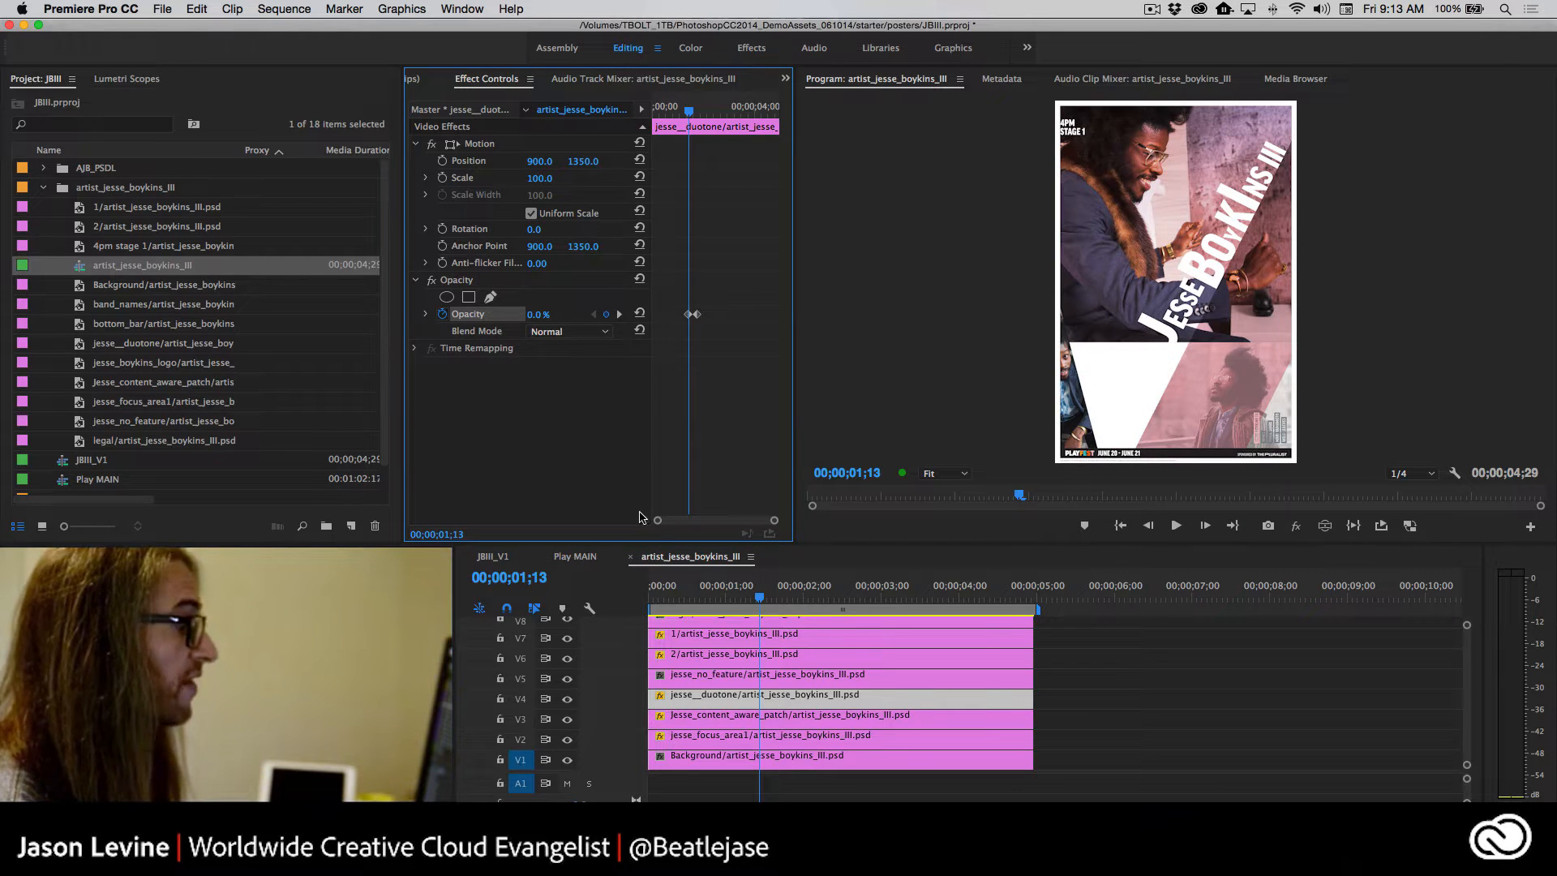
key(space)
key(space)
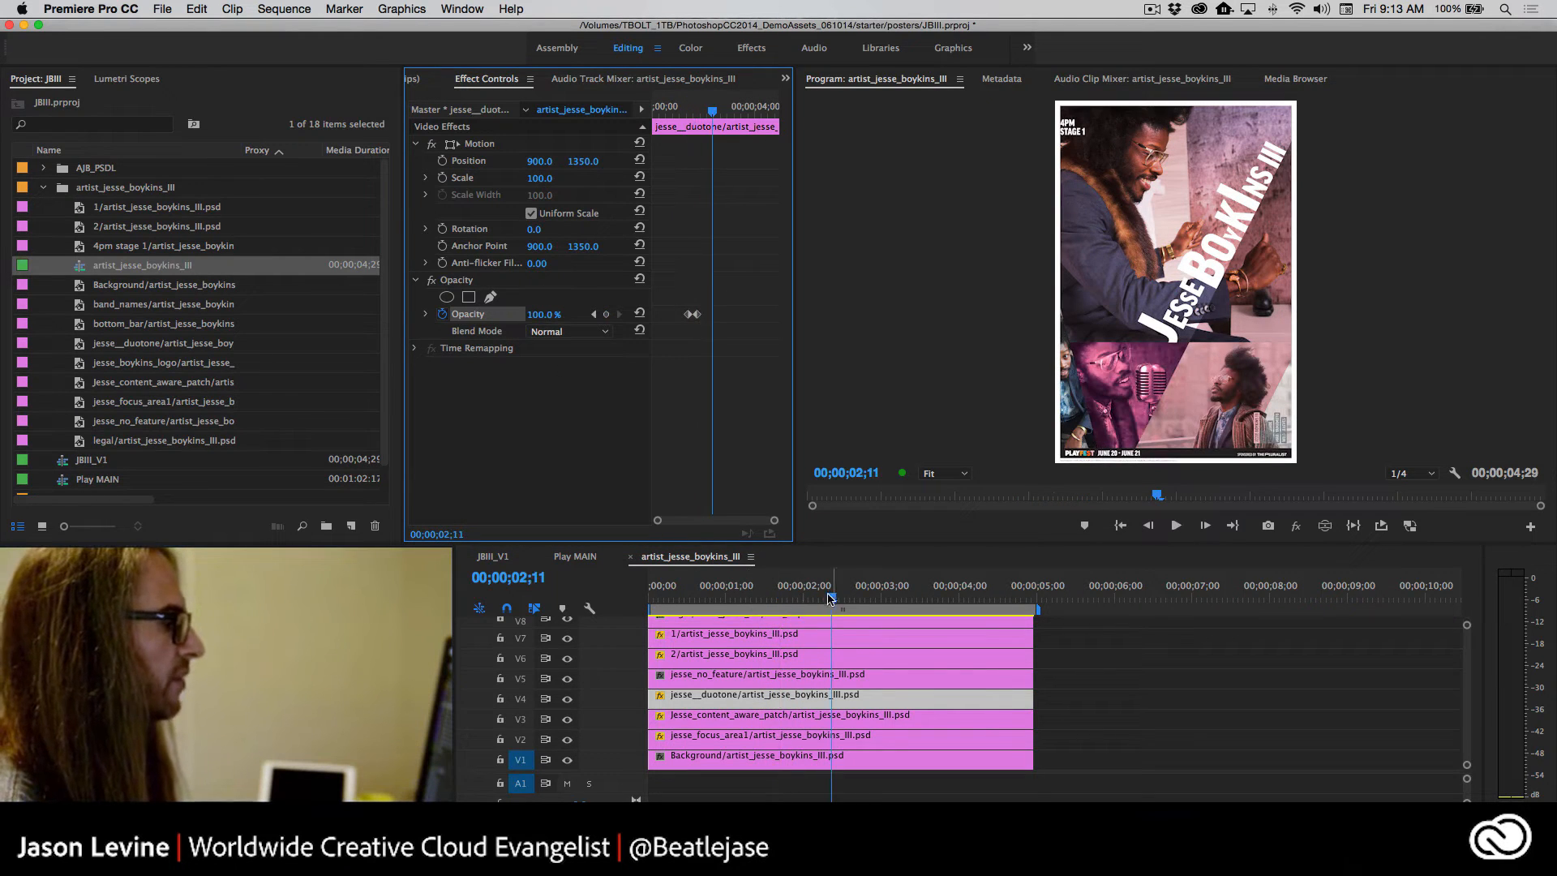
Fade in the jesse_no_feature clip with opacity keyframes of 0% at 00;00;01;21 and 100% at 00;00;02;11, and play it back
click(729, 672)
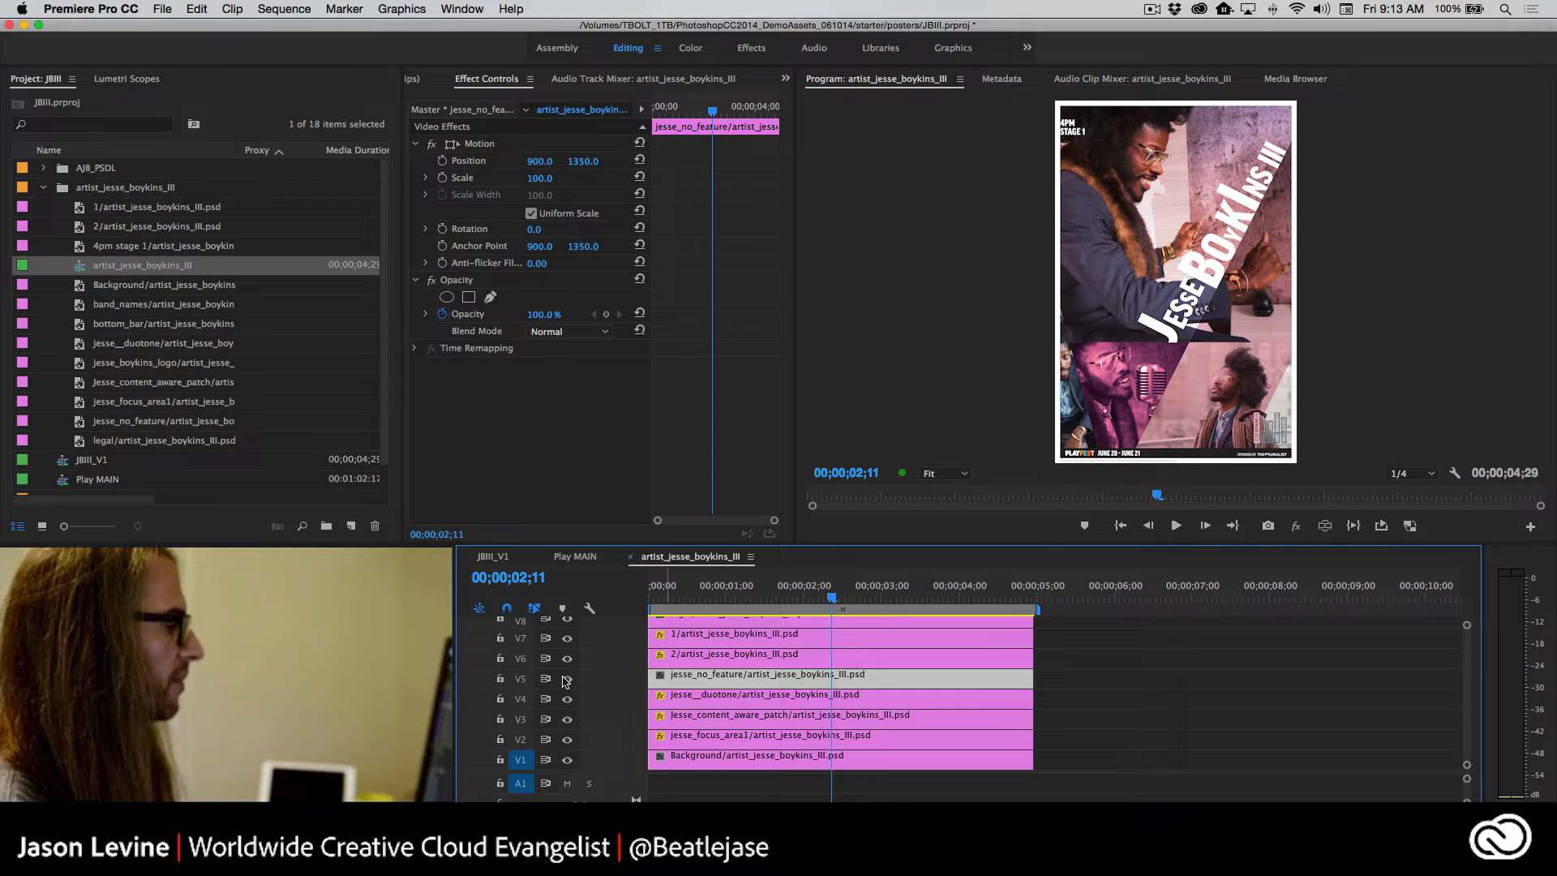
click(568, 680)
click(567, 679)
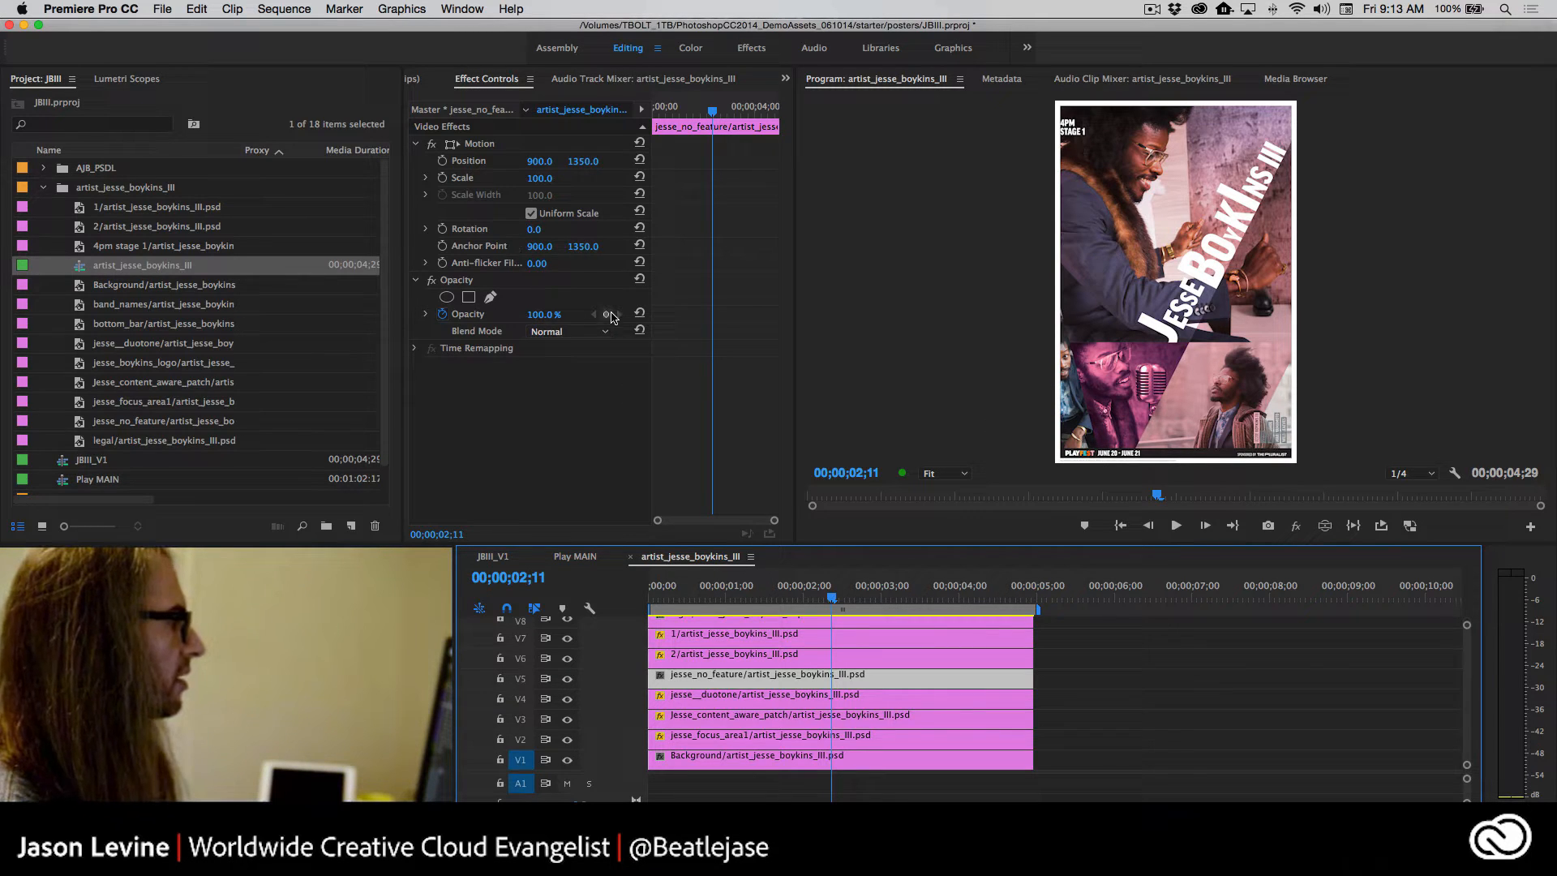
click(607, 314)
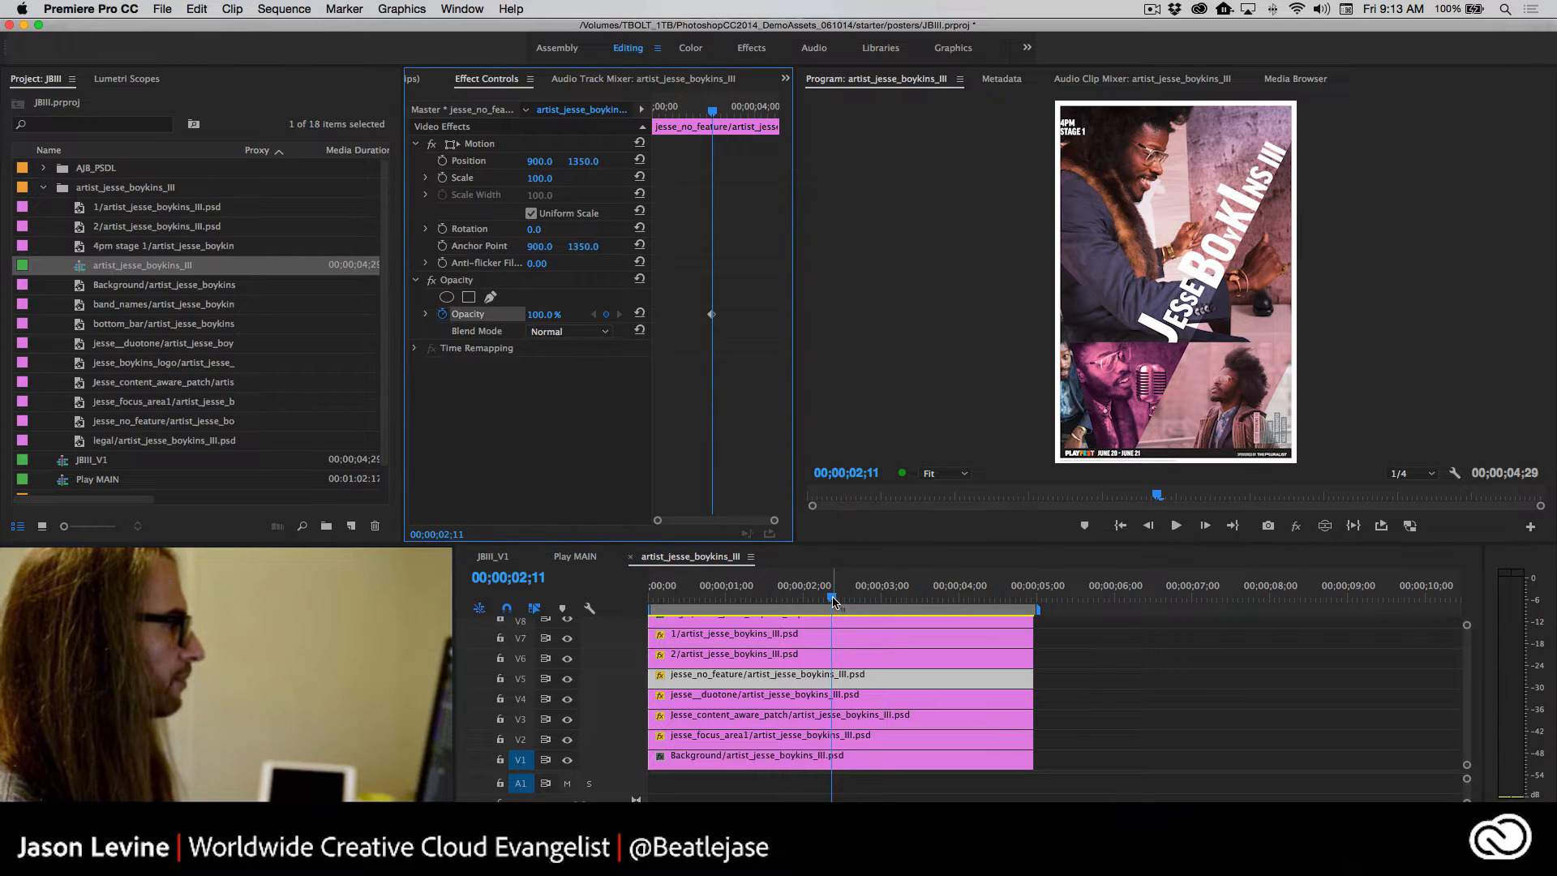
drag(832, 599, 779, 598)
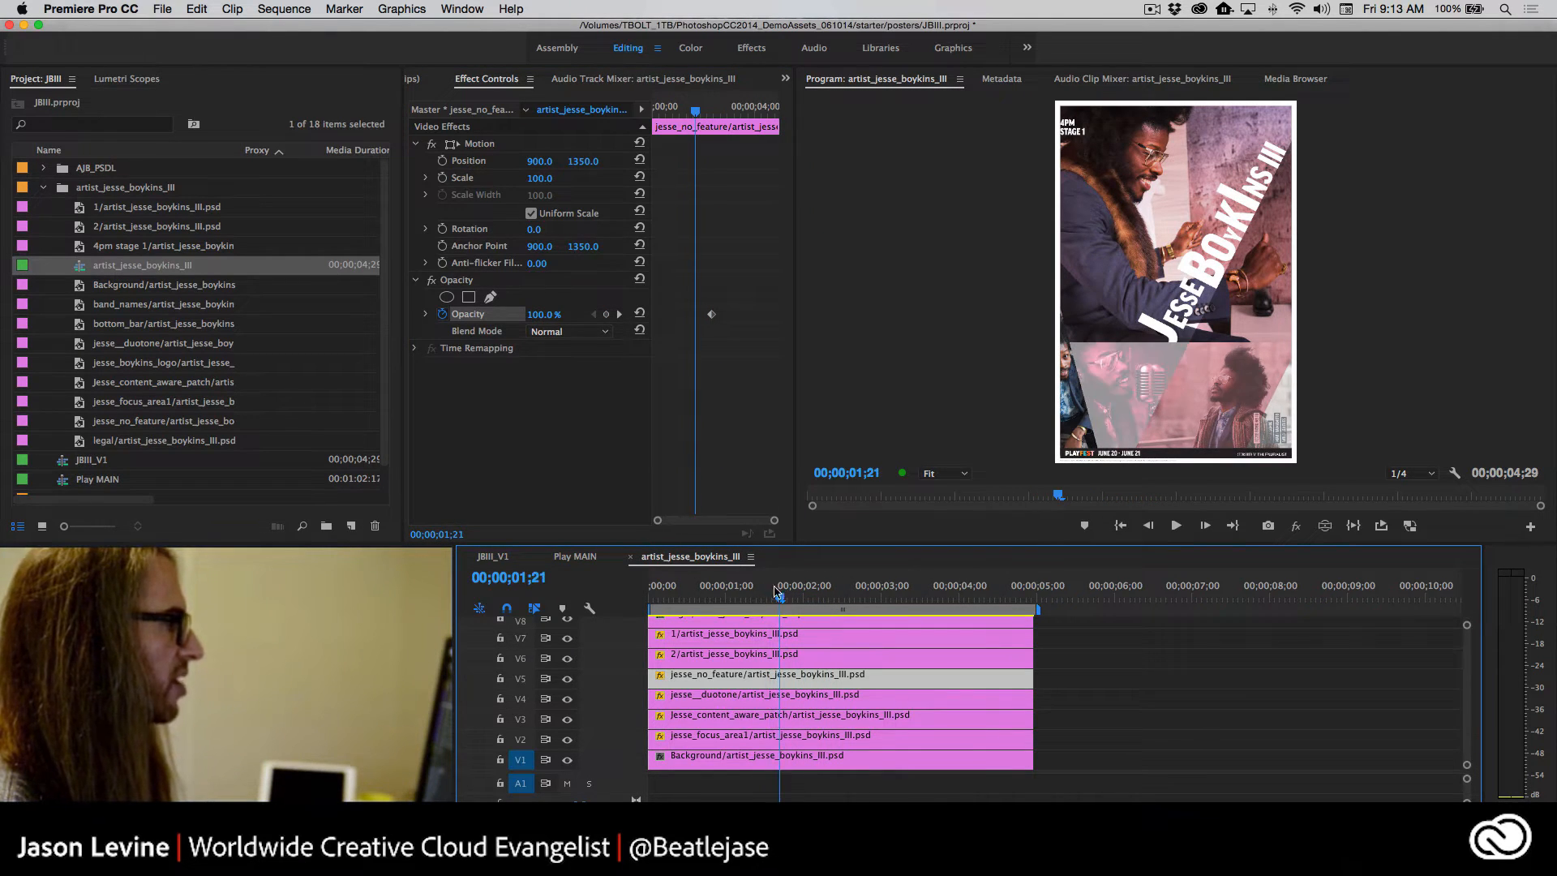
drag(529, 318, 446, 318)
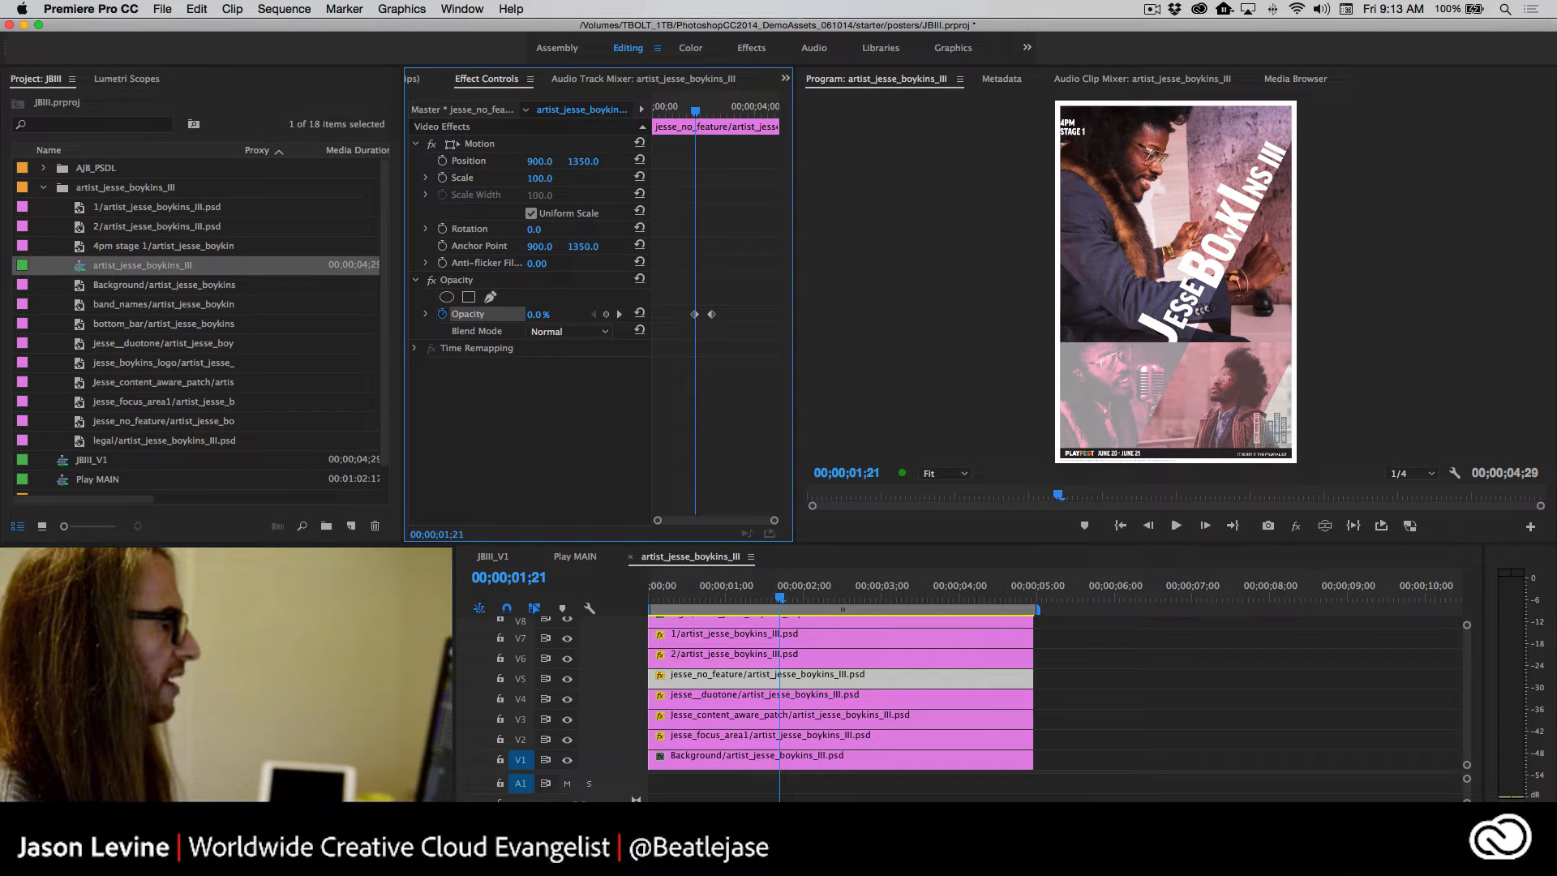
key(space)
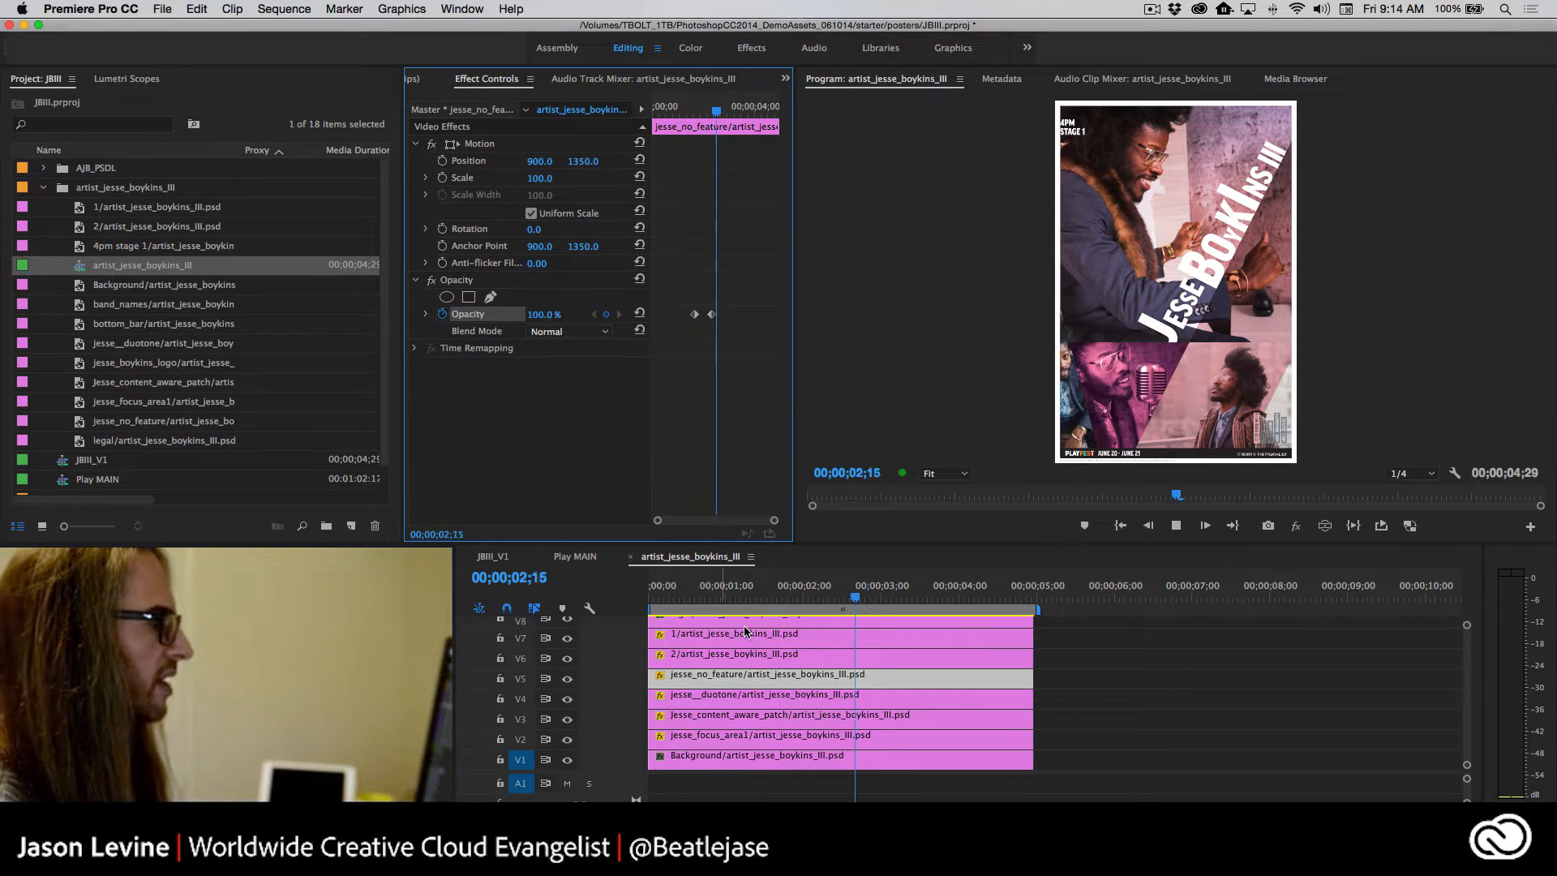
key(space)
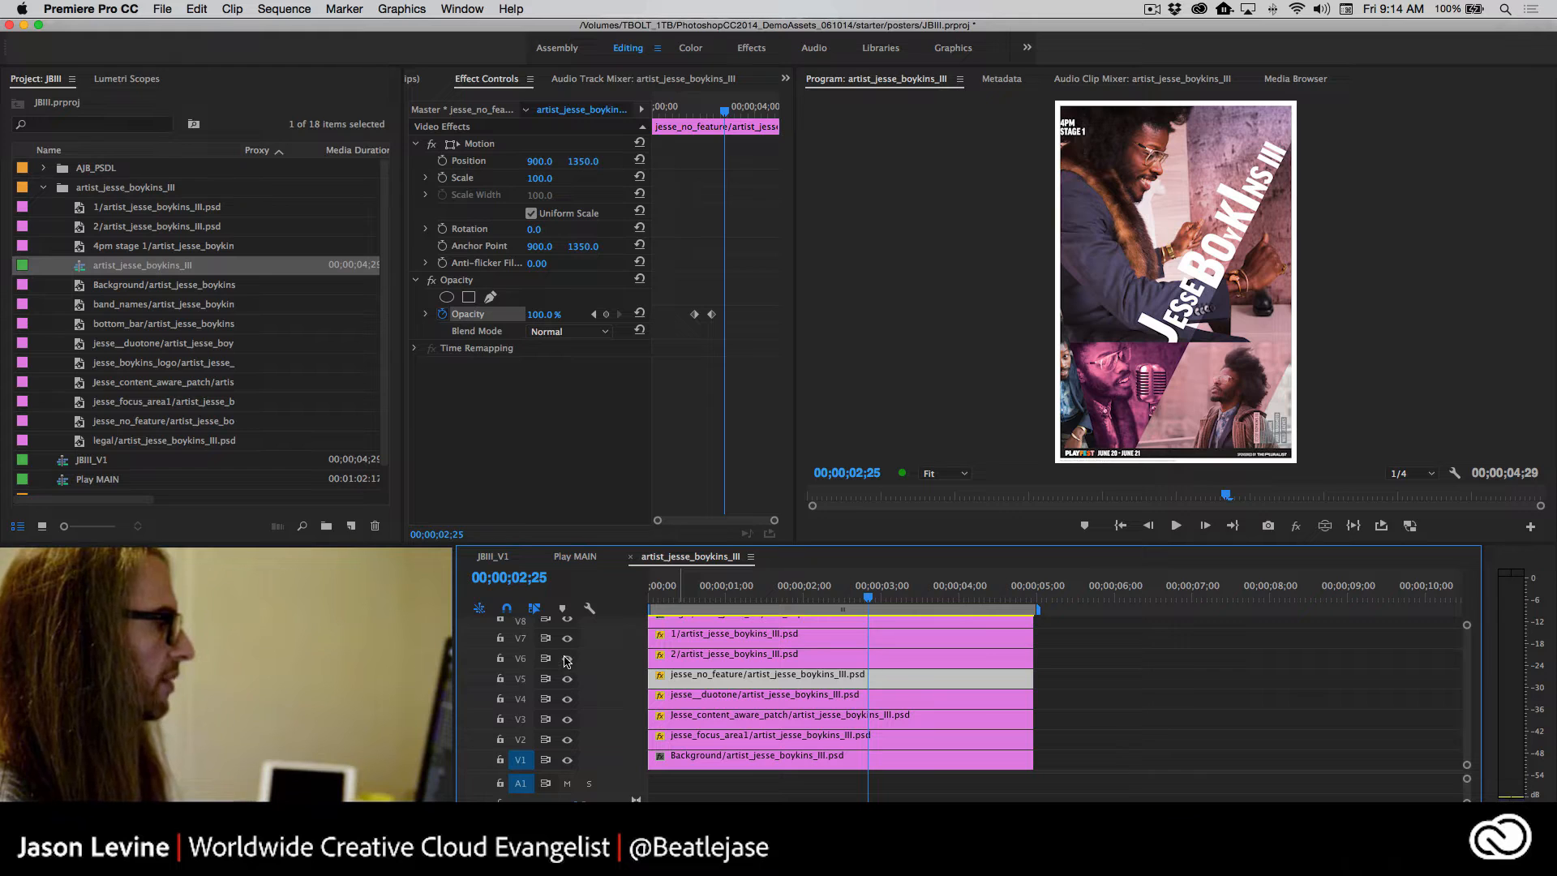
Toggle the visibility of track V6 to examine what the 2/artist_jesse_boykins_III layer adds to the poster
click(565, 658)
click(566, 658)
click(565, 658)
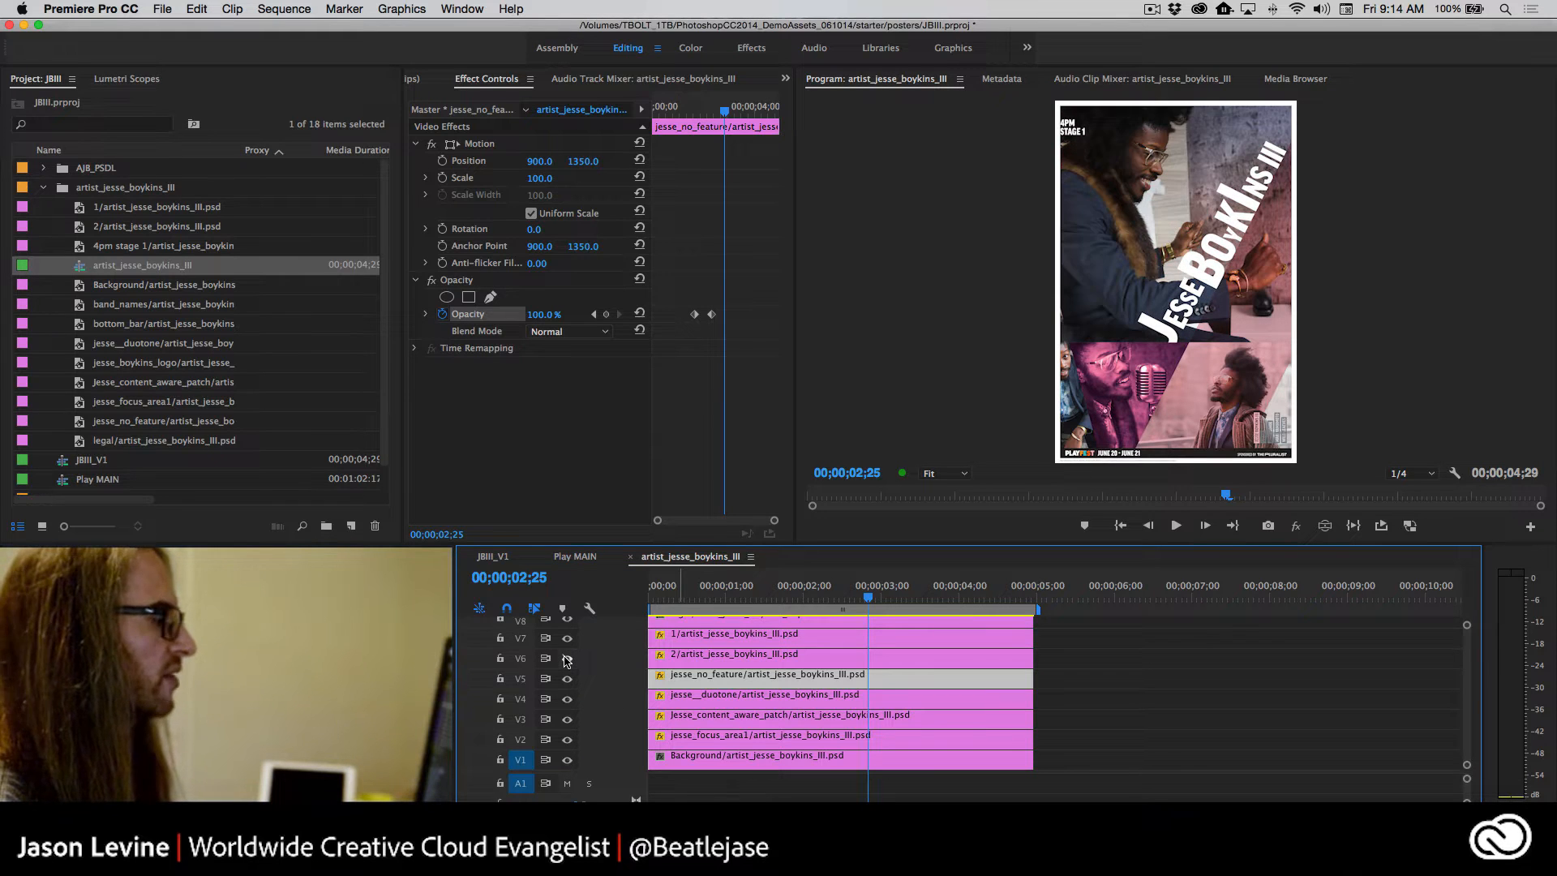
click(567, 658)
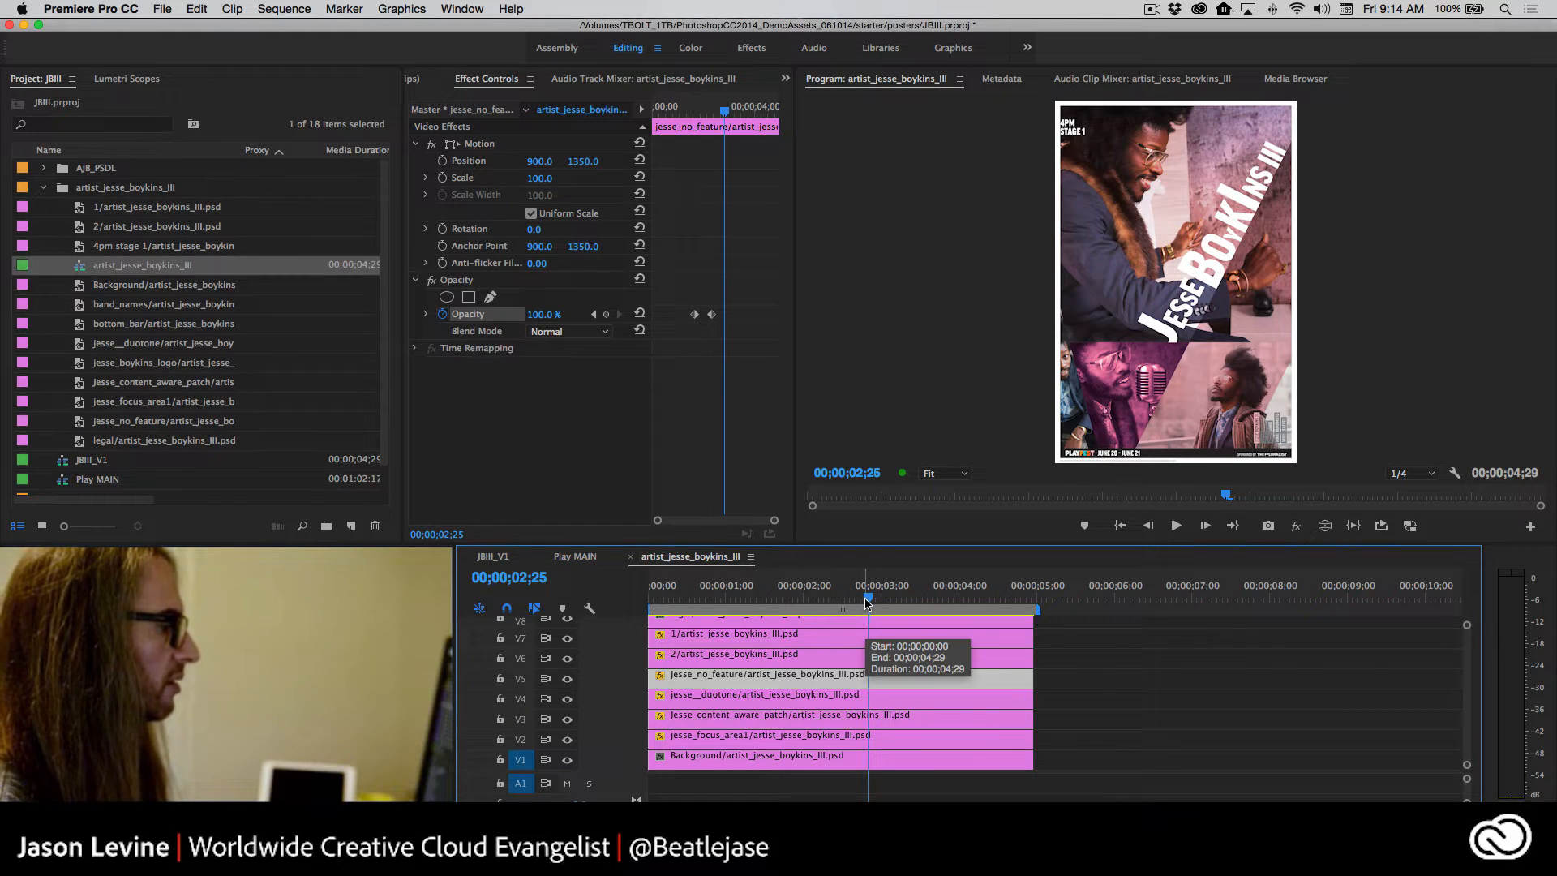
Animate the V6 clip's opacity with keyframes of 37% at 00;00;00;19 and 74% at 00;00;02;25, and play it back
click(659, 663)
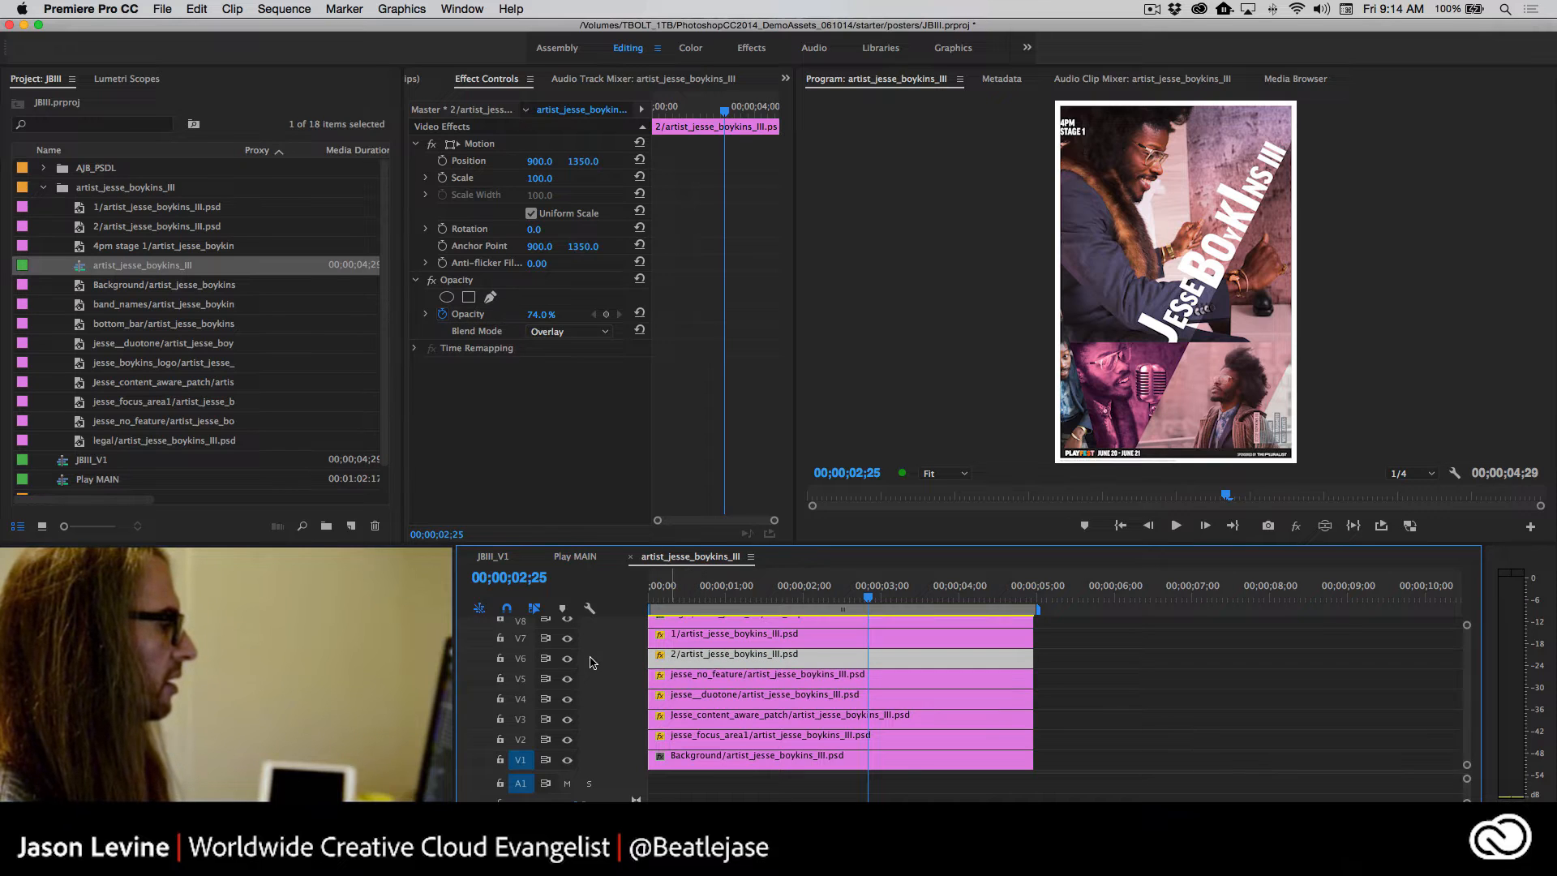
click(567, 659)
click(567, 658)
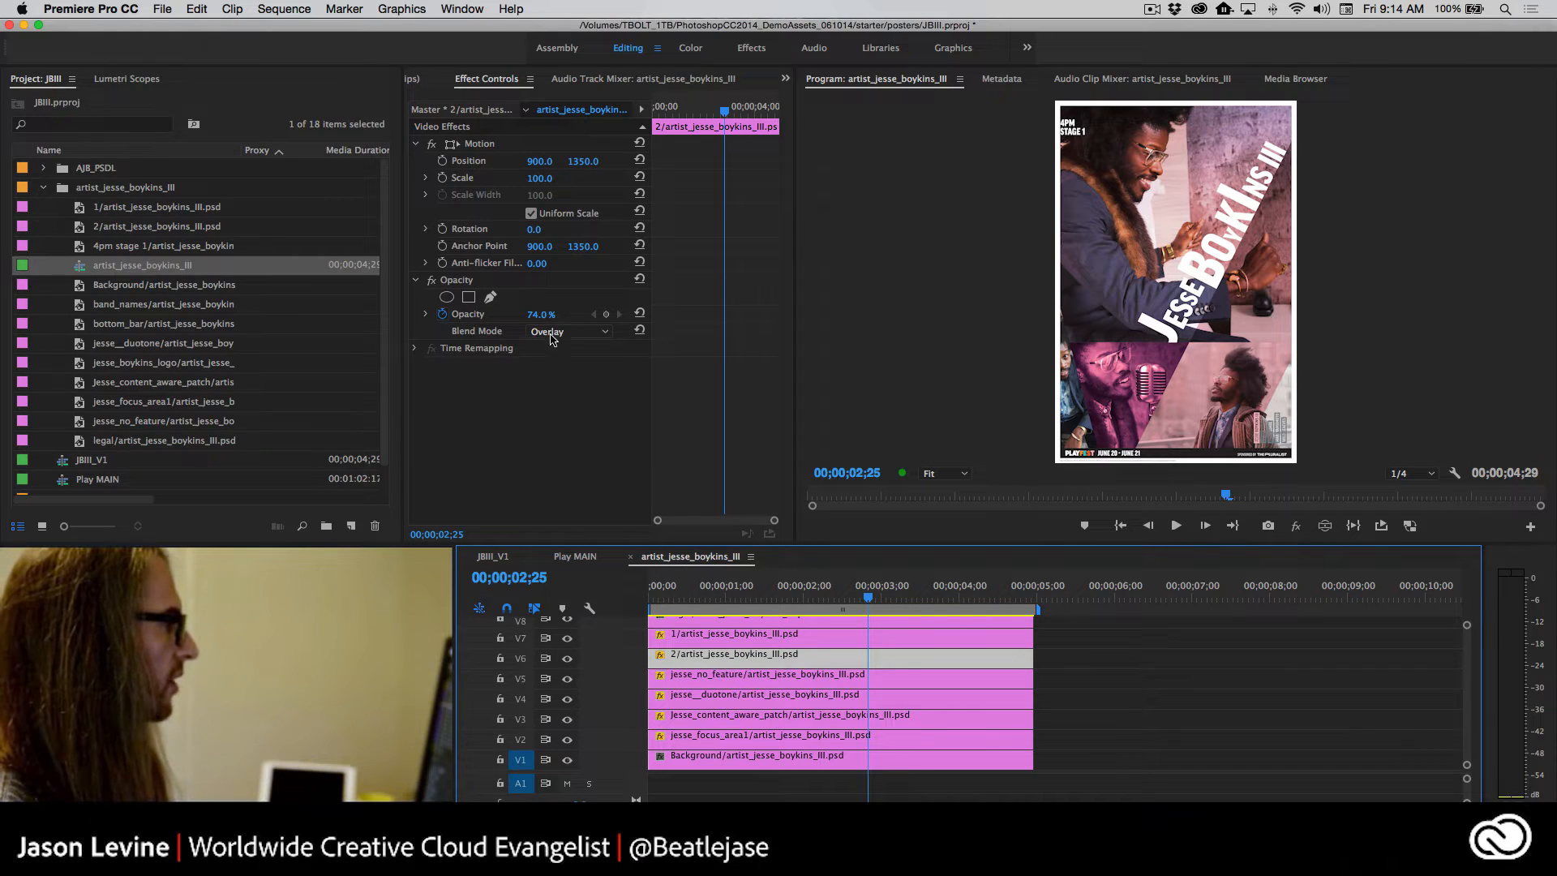
click(605, 314)
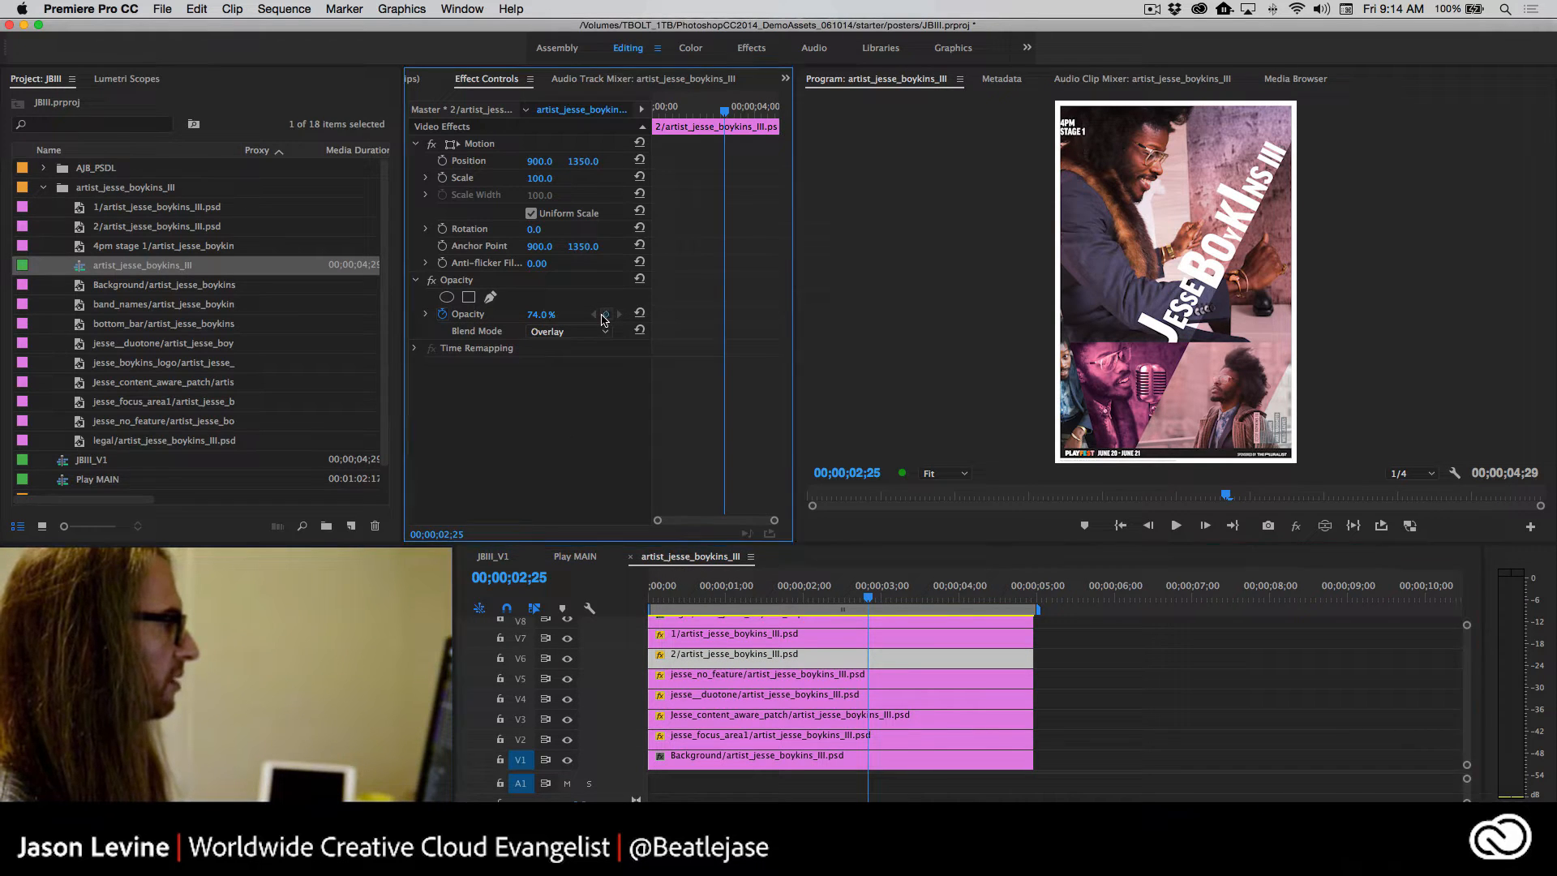
drag(849, 592, 697, 607)
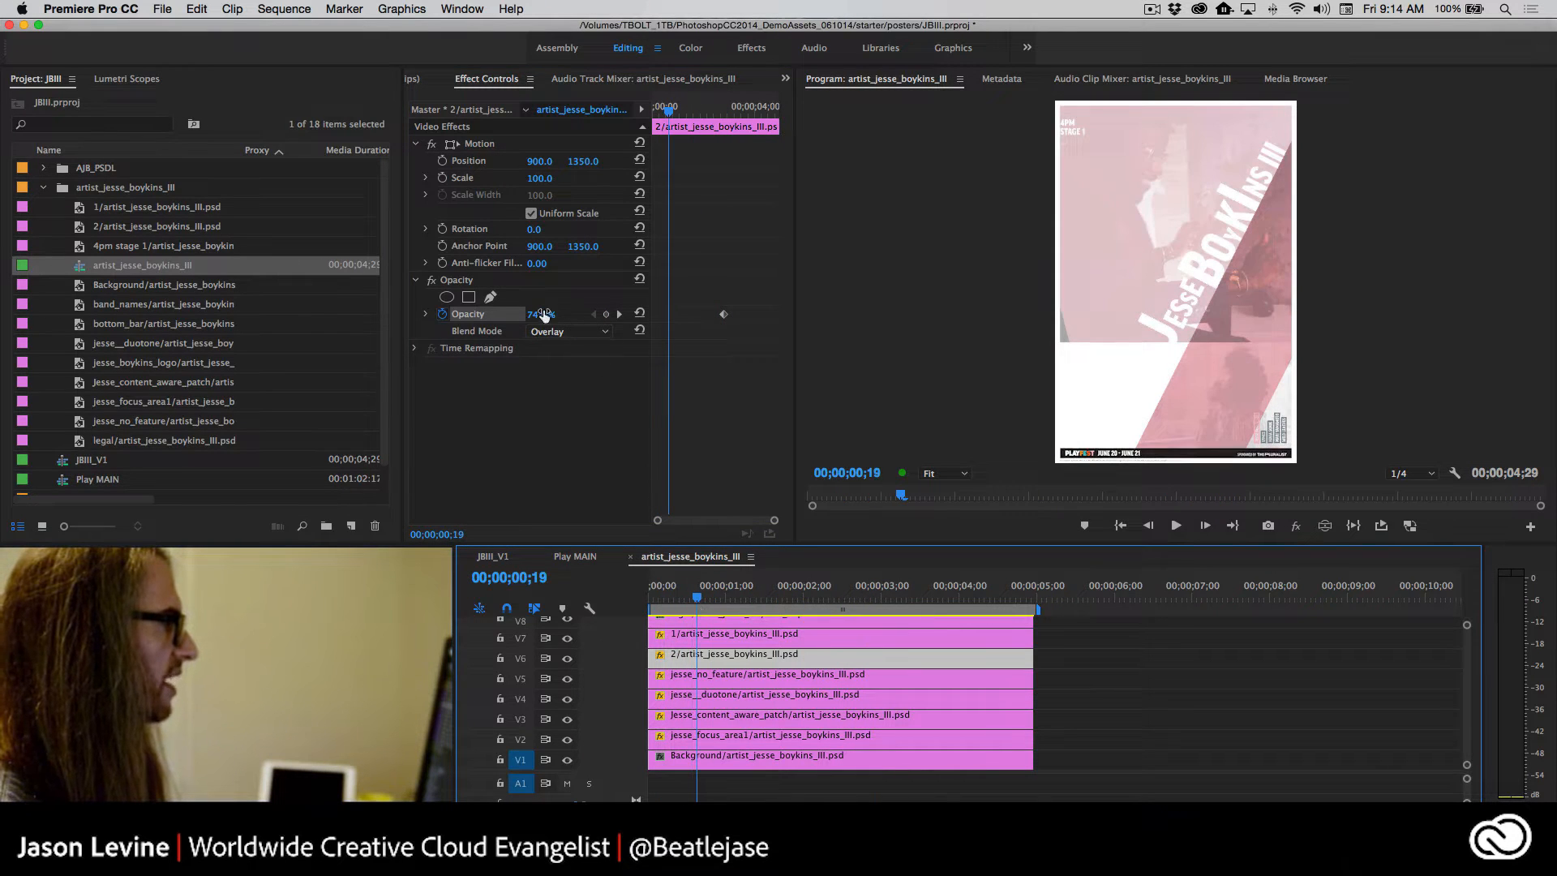
drag(538, 317, 505, 317)
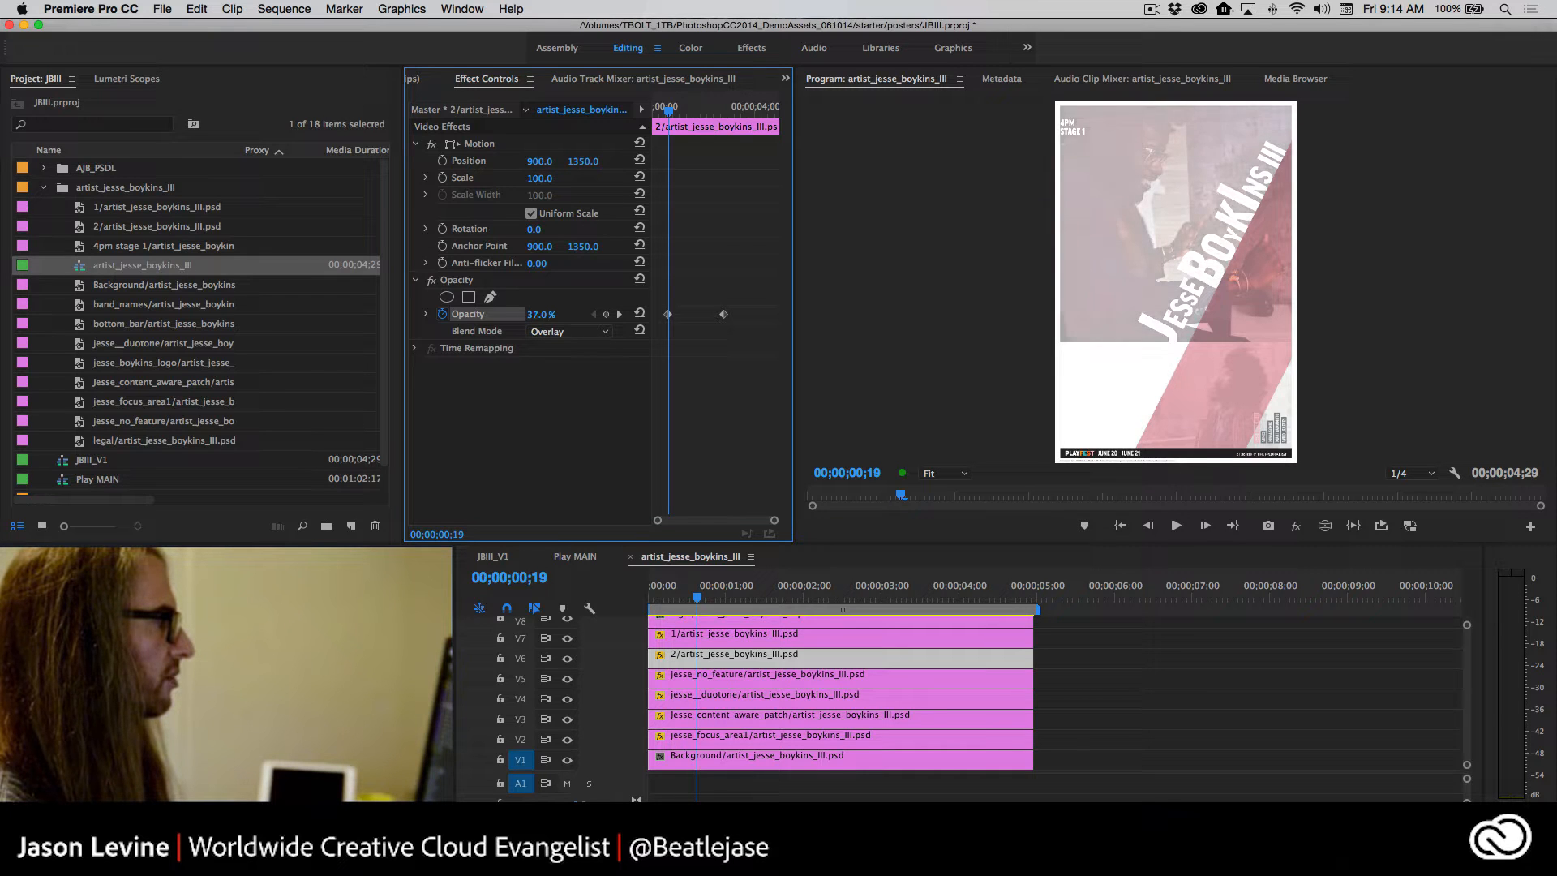
key(space)
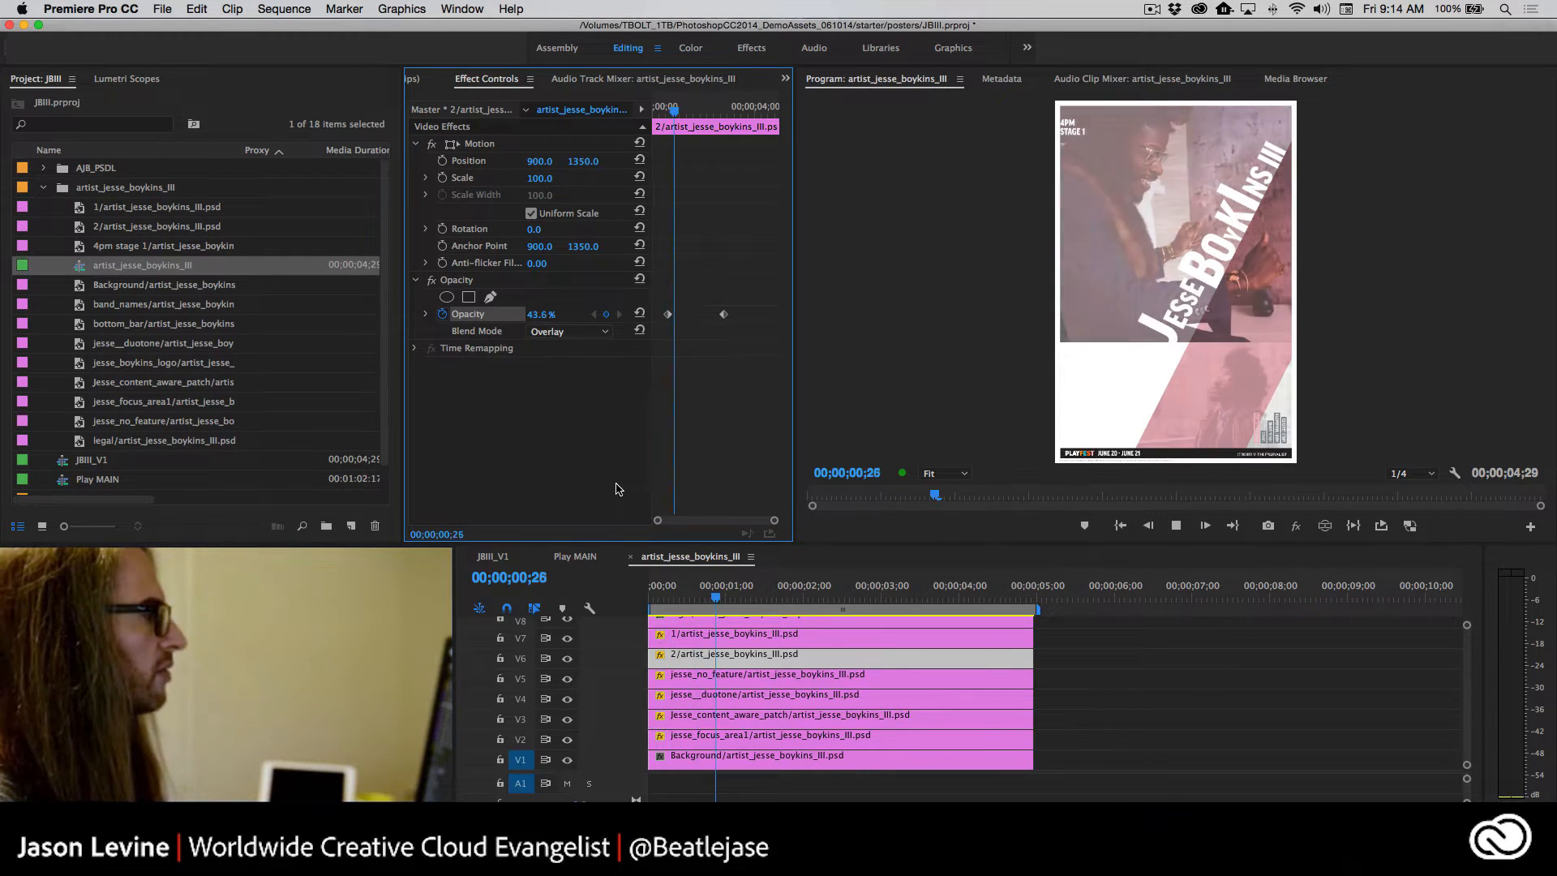
key(space)
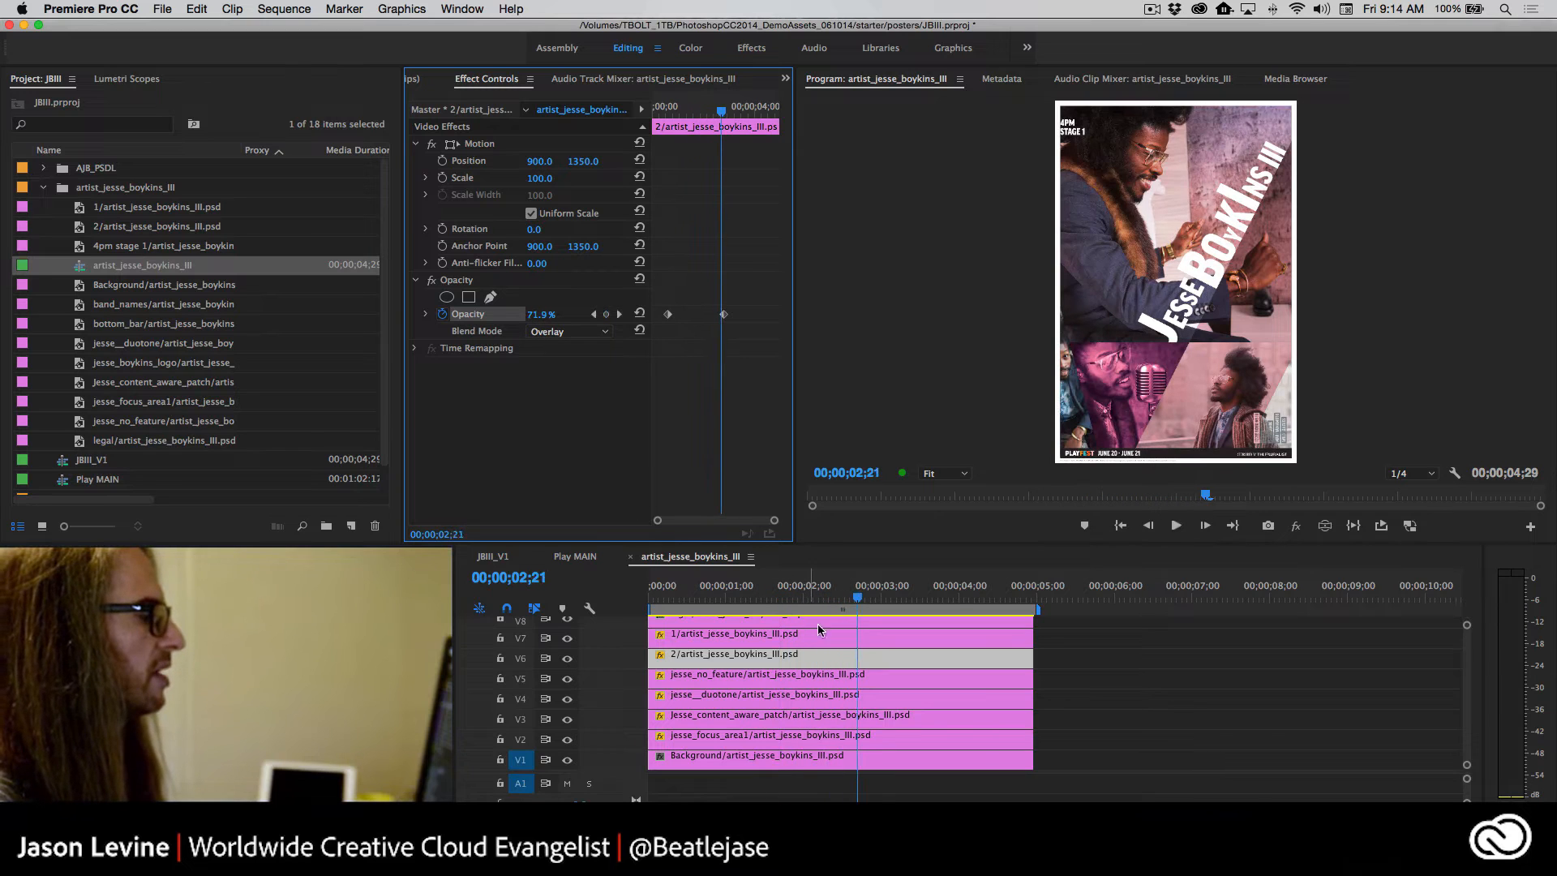
Toggle the visibility of track V7 and scrub back to 00;00;02;02 to examine the layered poster
click(568, 639)
click(568, 639)
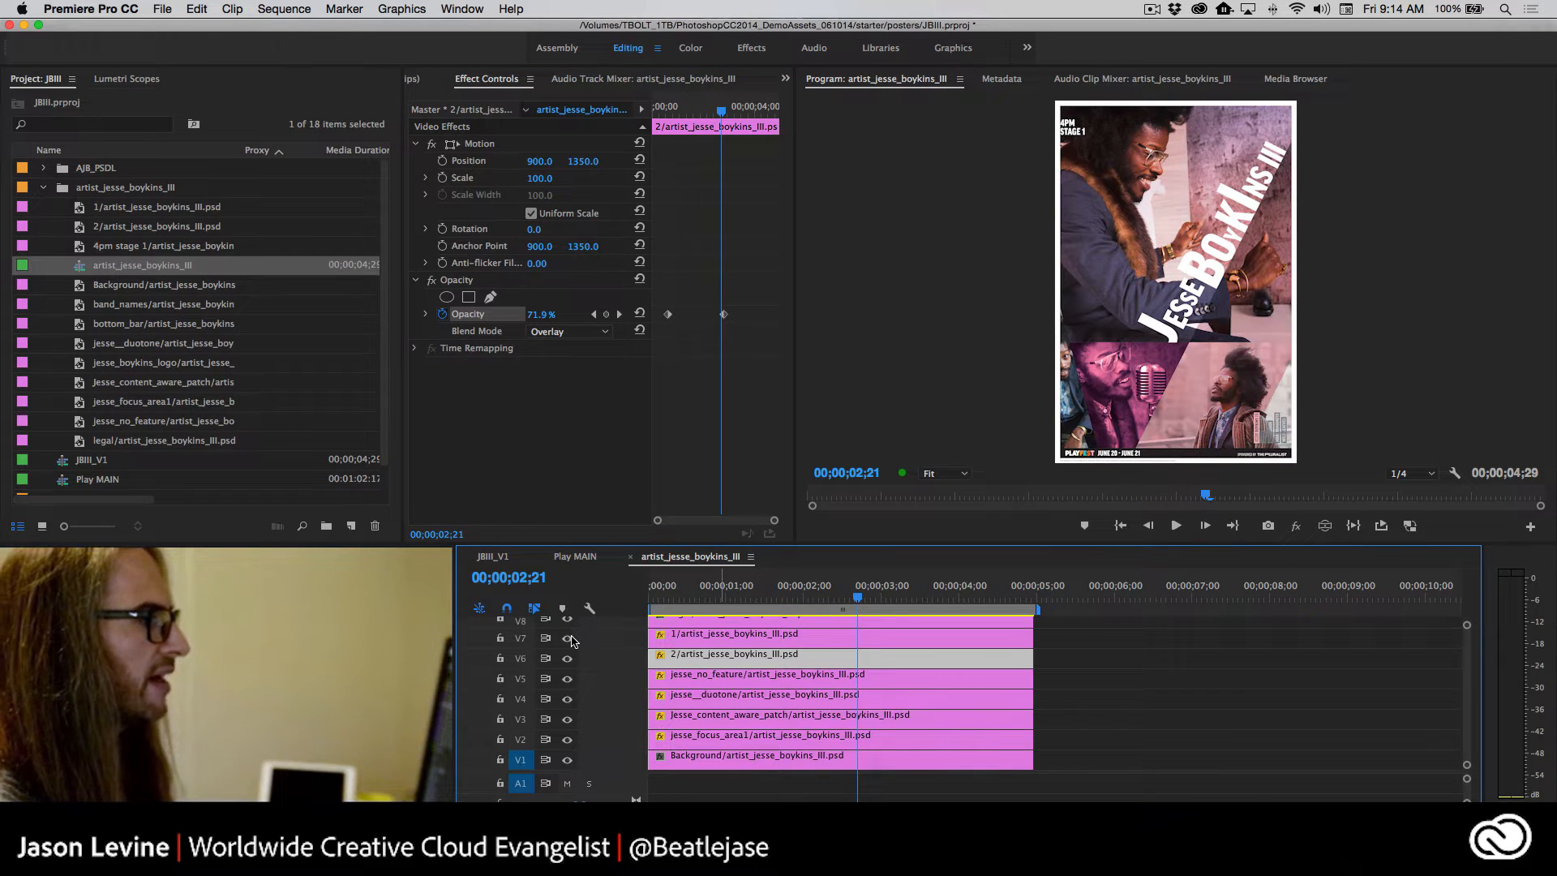
drag(860, 601, 808, 600)
Find the Gaussian Blur effect by searching for "blur" and apply it to the Jesse_content_aware_patch clip on V3
click(794, 720)
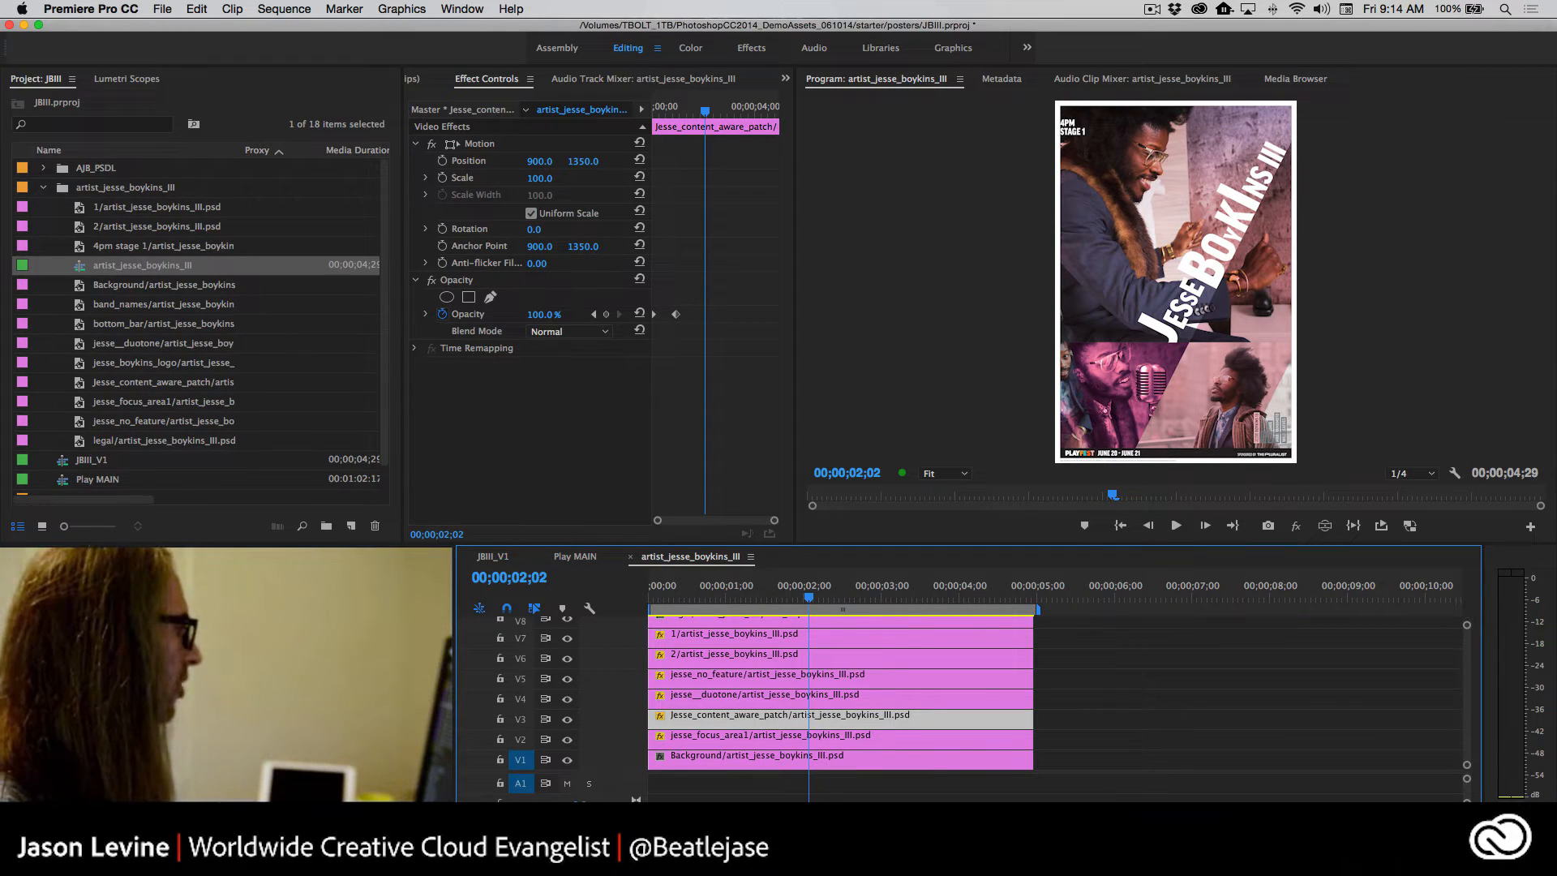
key(shift+7)
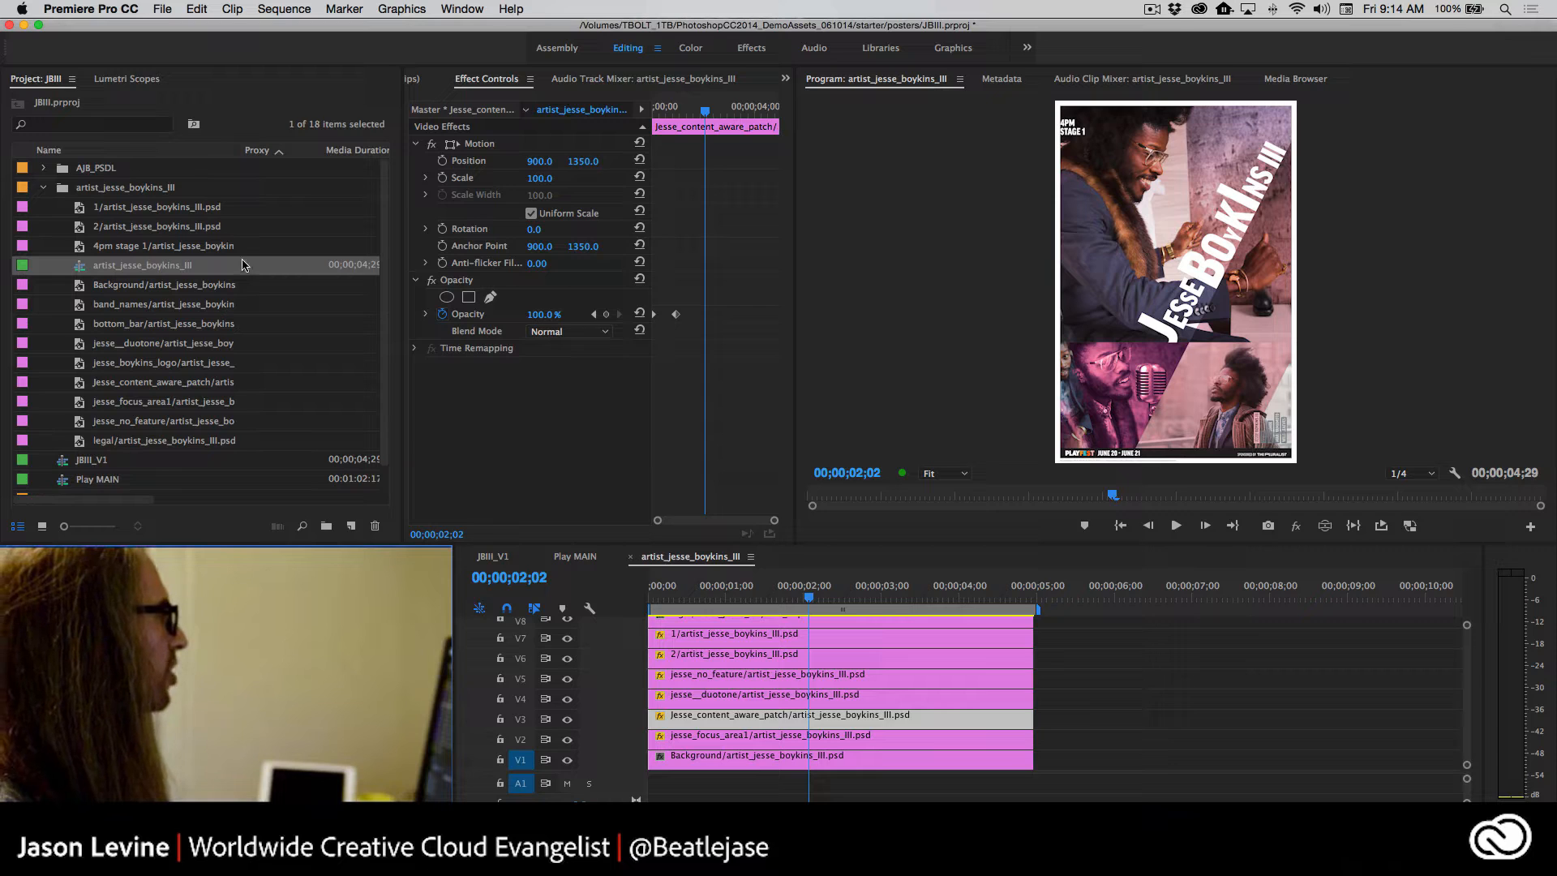
scroll(243, 266, down, 1)
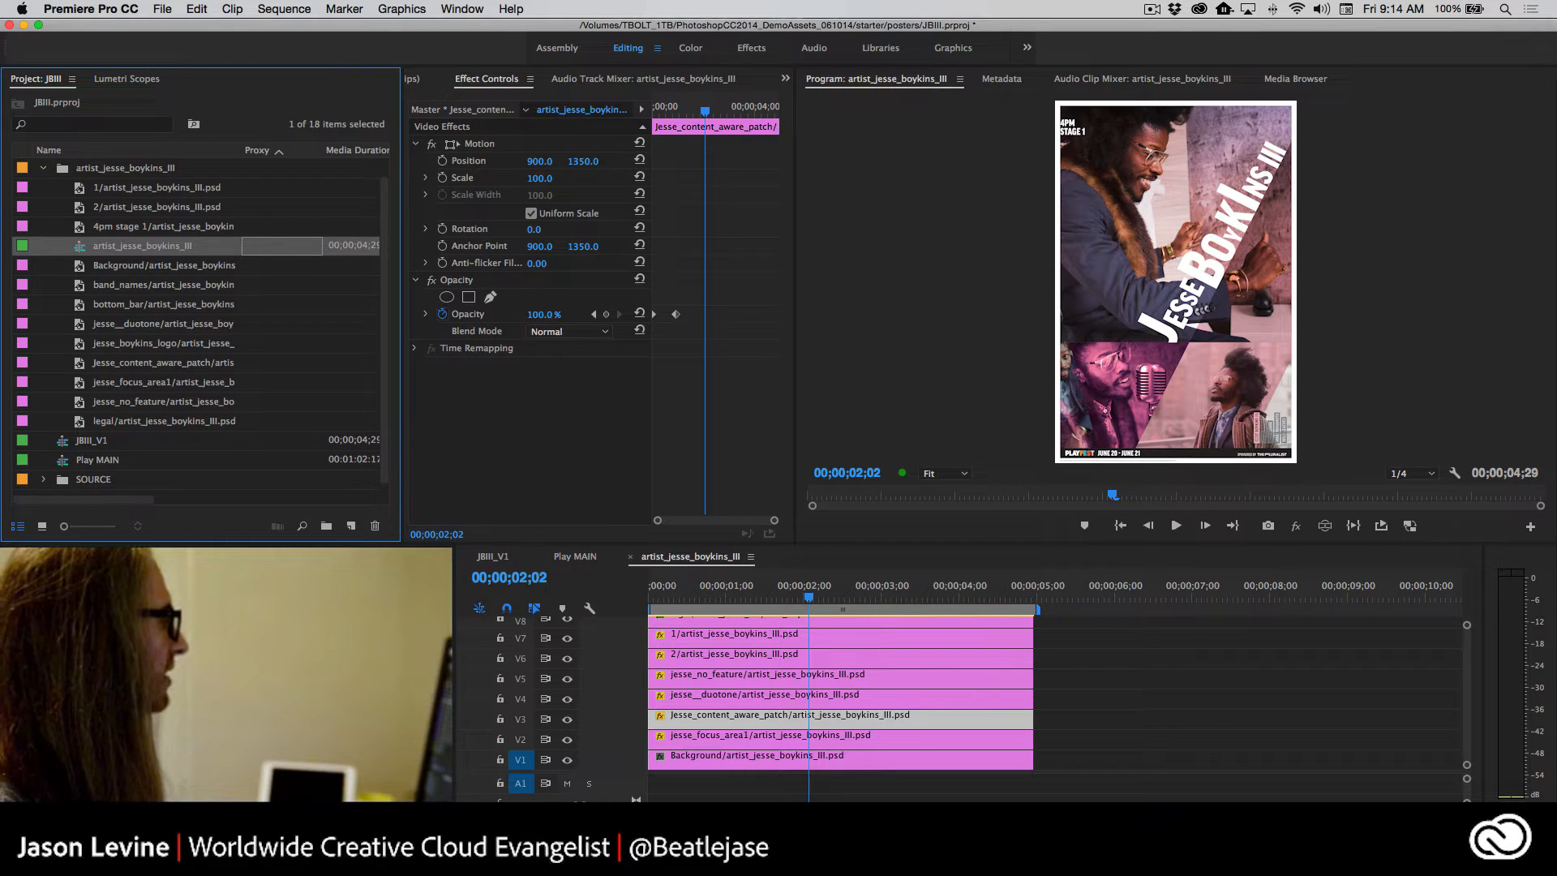
key(shift+7)
click(120, 102)
text(blur)
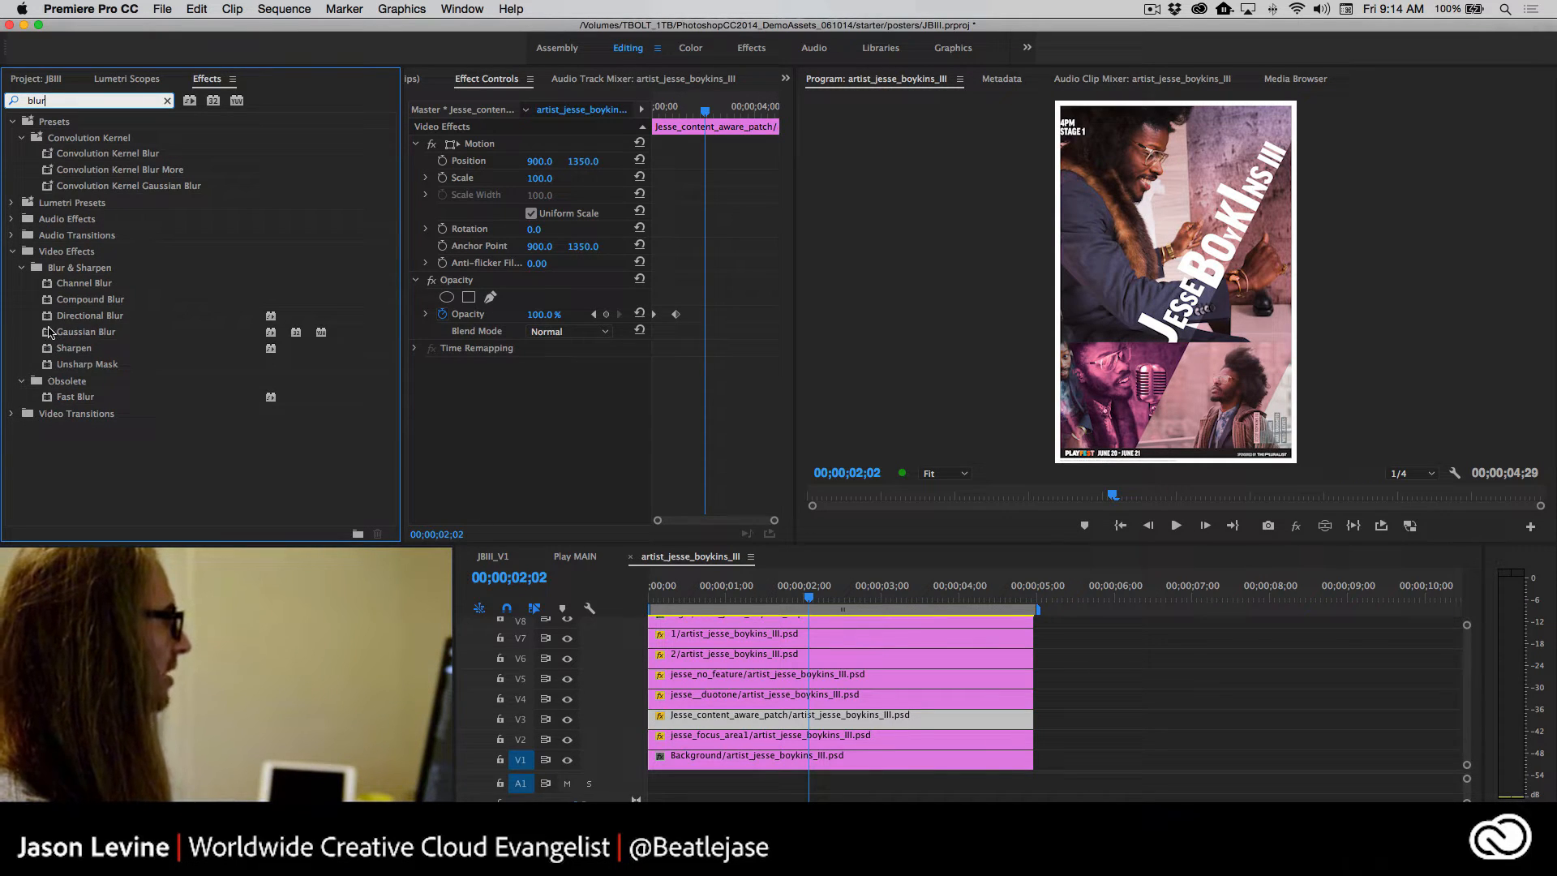
drag(46, 333, 60, 334)
drag(598, 662, 771, 721)
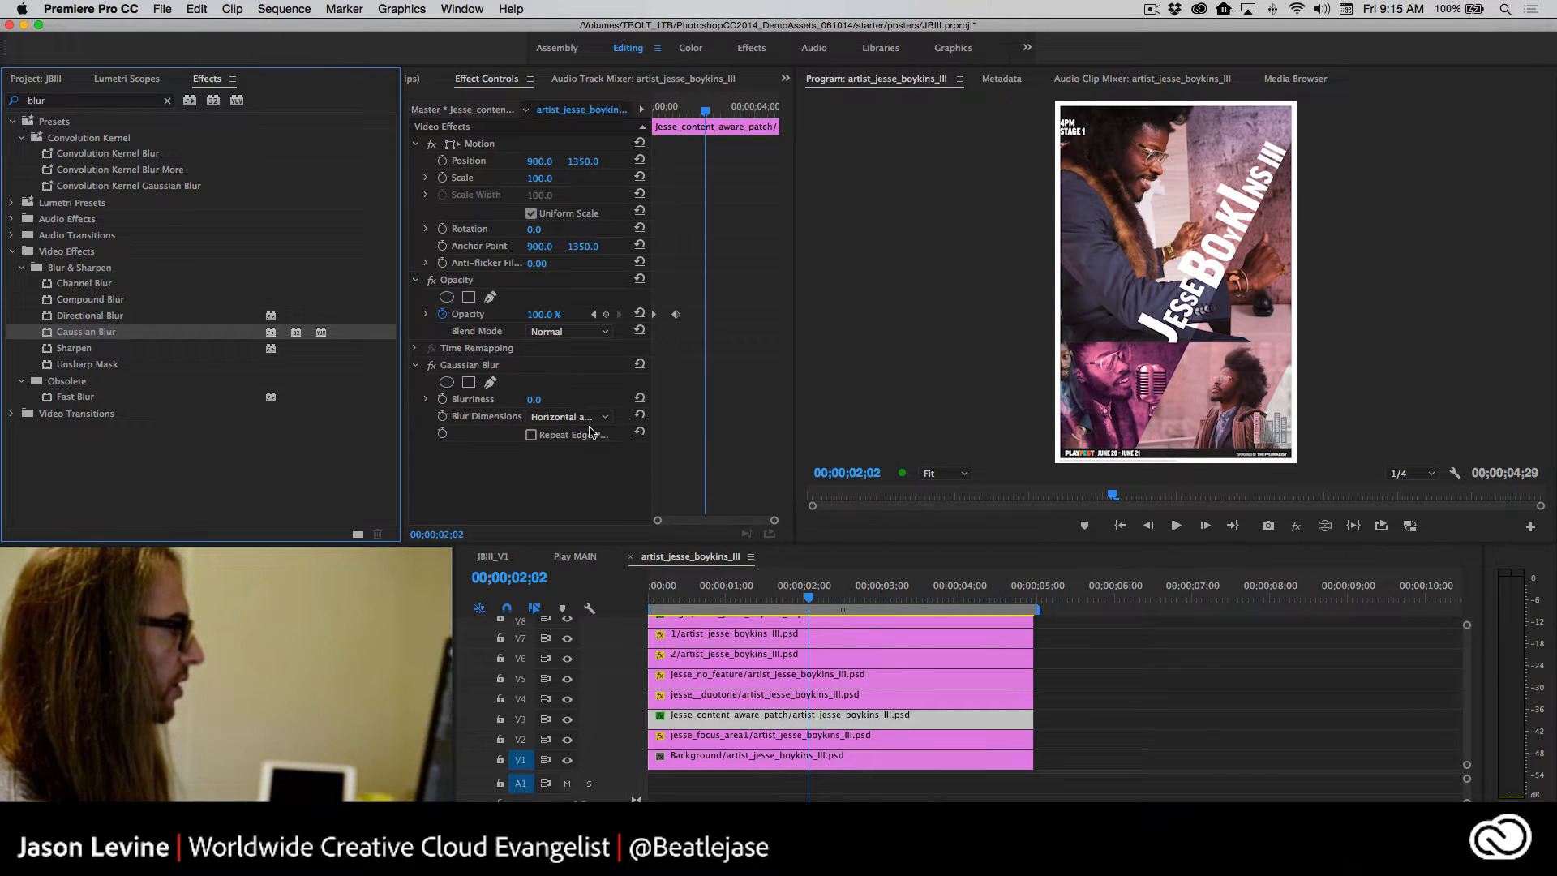
Animate the patch clip's Blurriness from 120 at 00;00;00;14 to 0 at its second opacity keyframe, and play it back
click(442, 399)
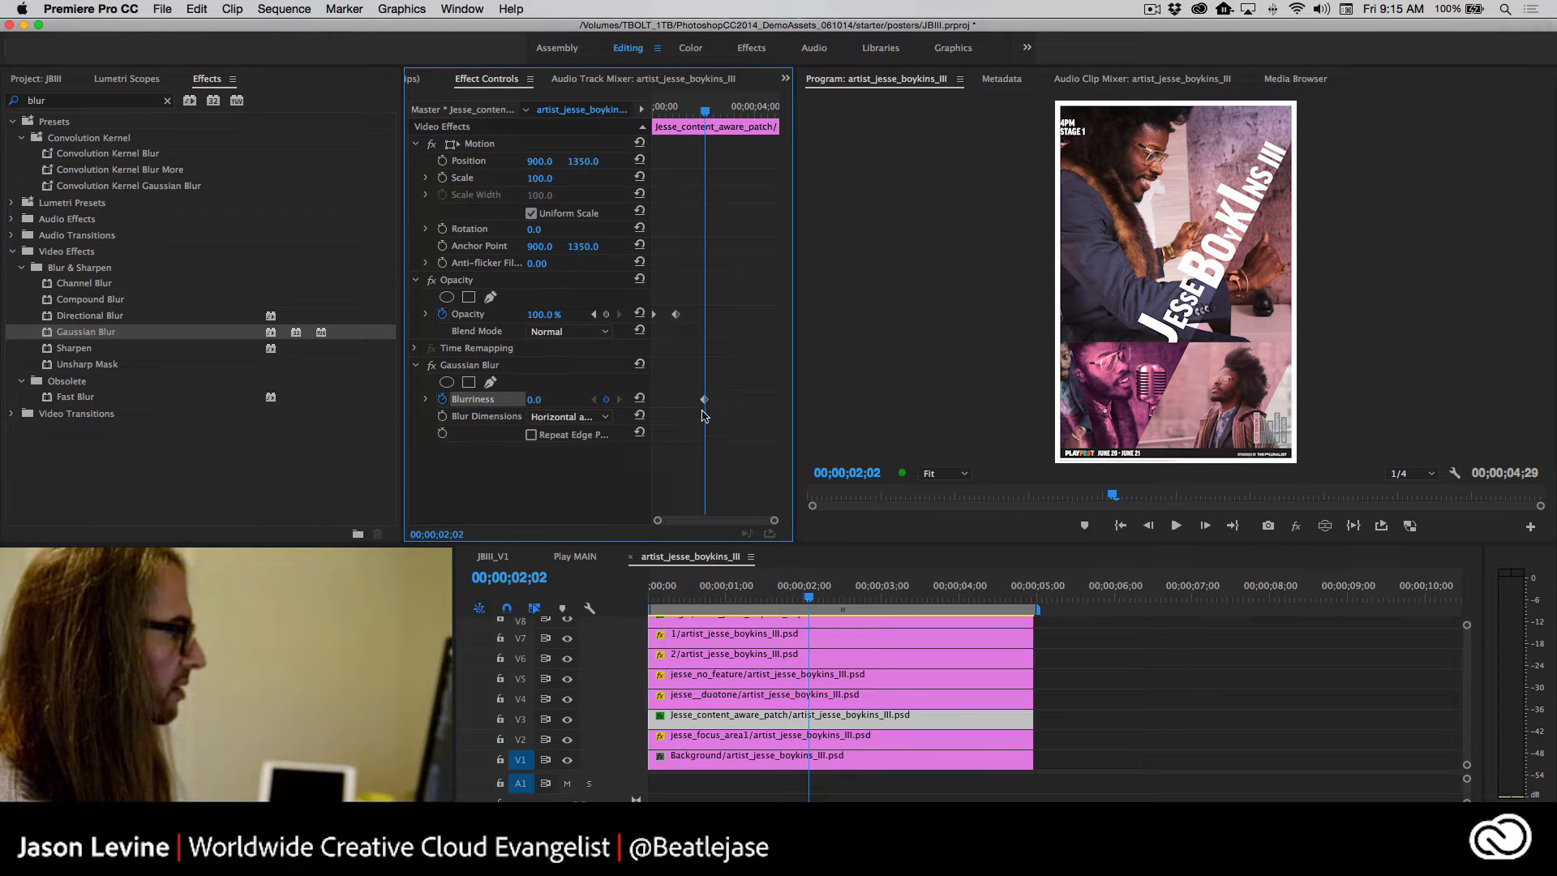
drag(704, 399, 675, 399)
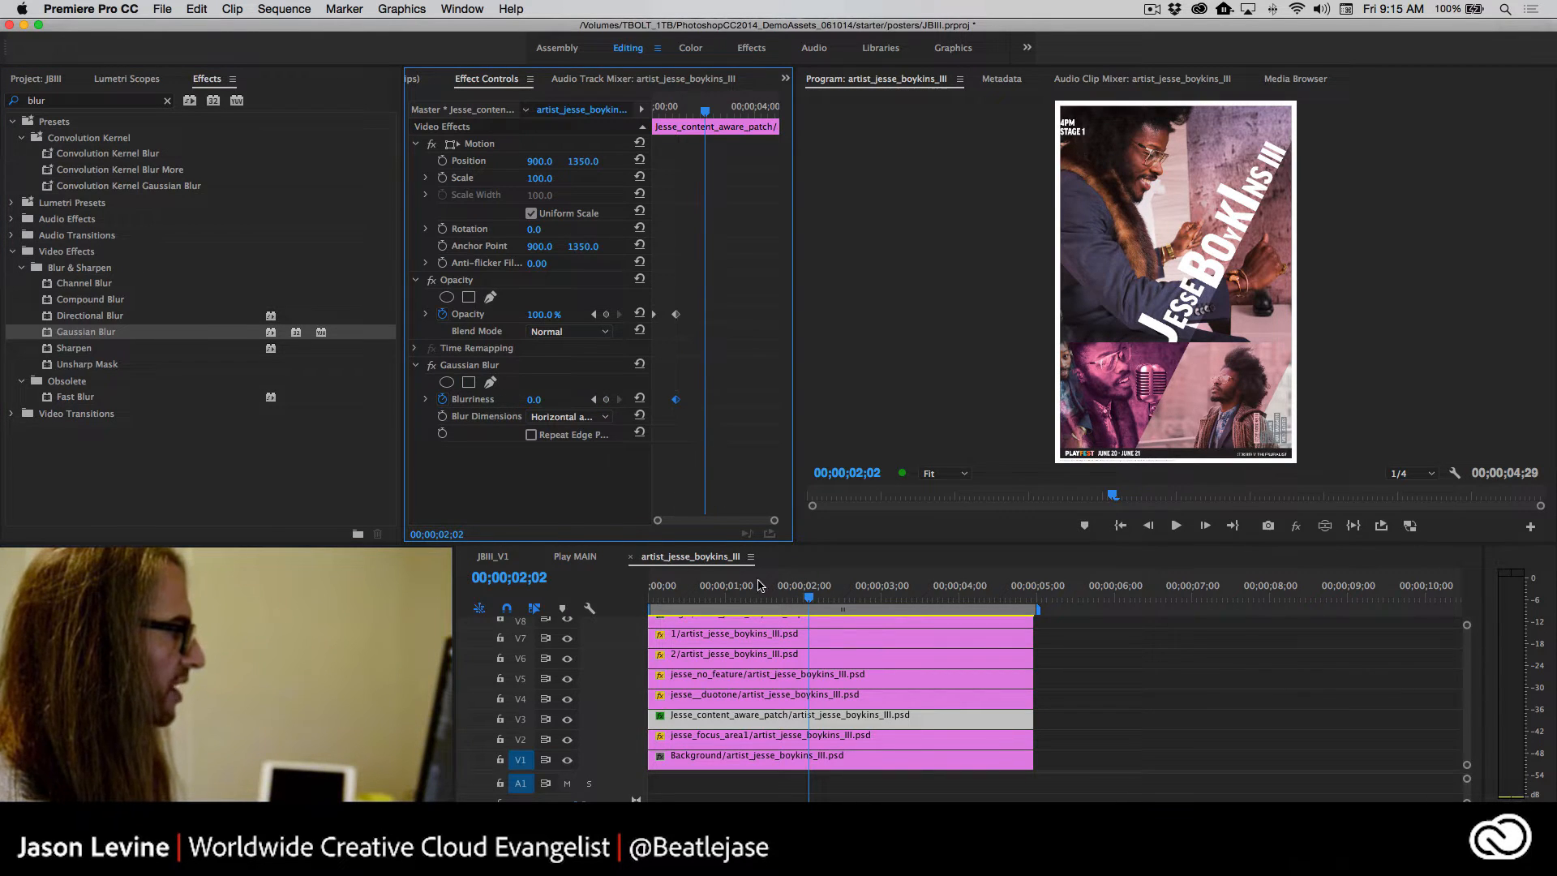
drag(808, 598, 684, 598)
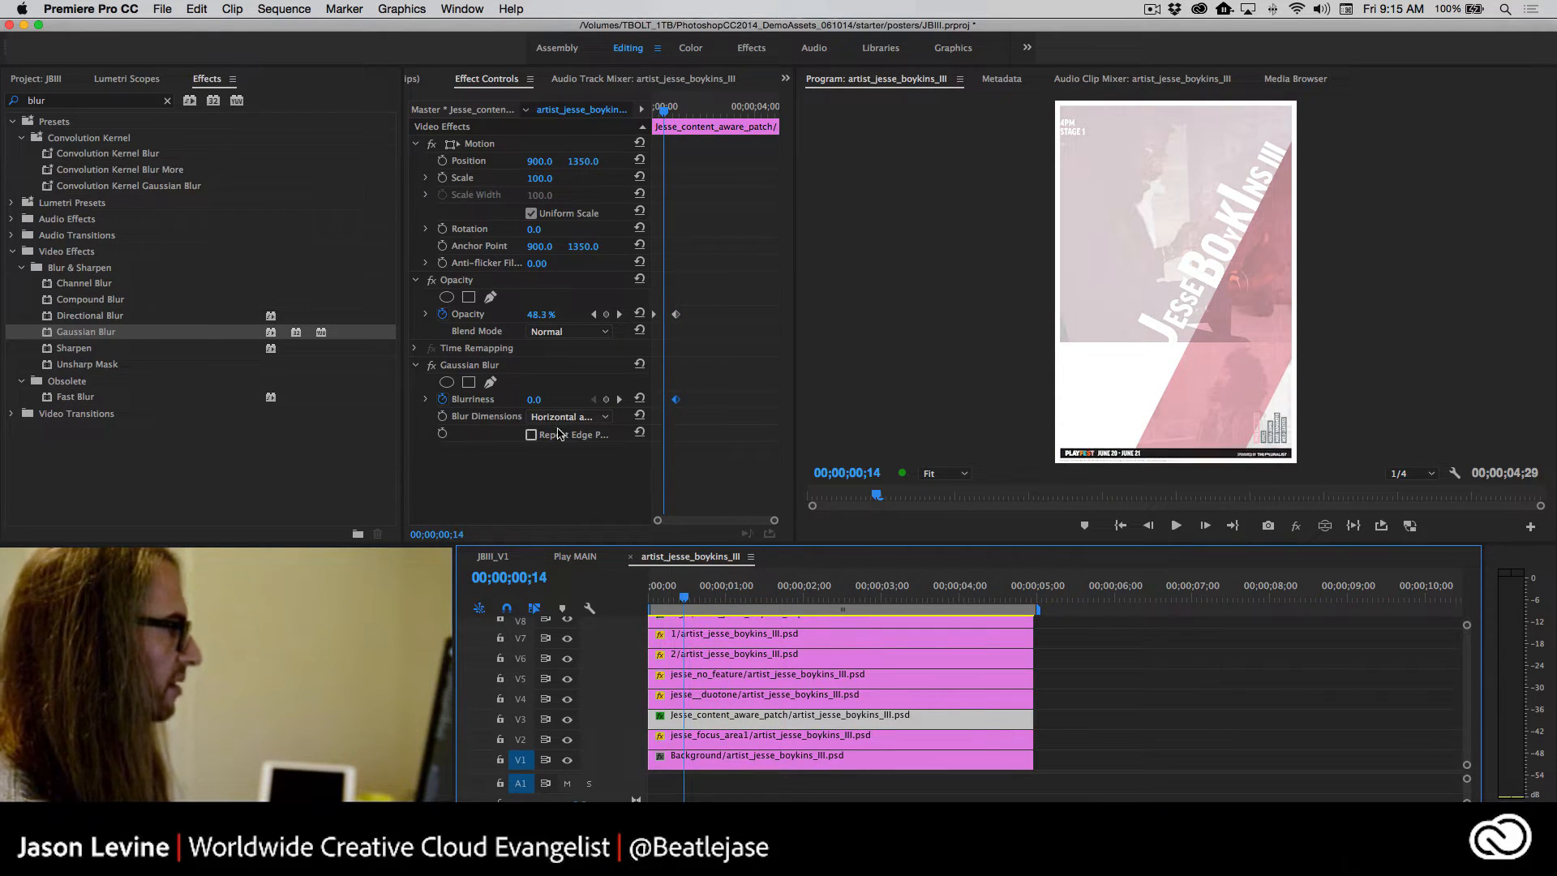
text(17)
key(Return)
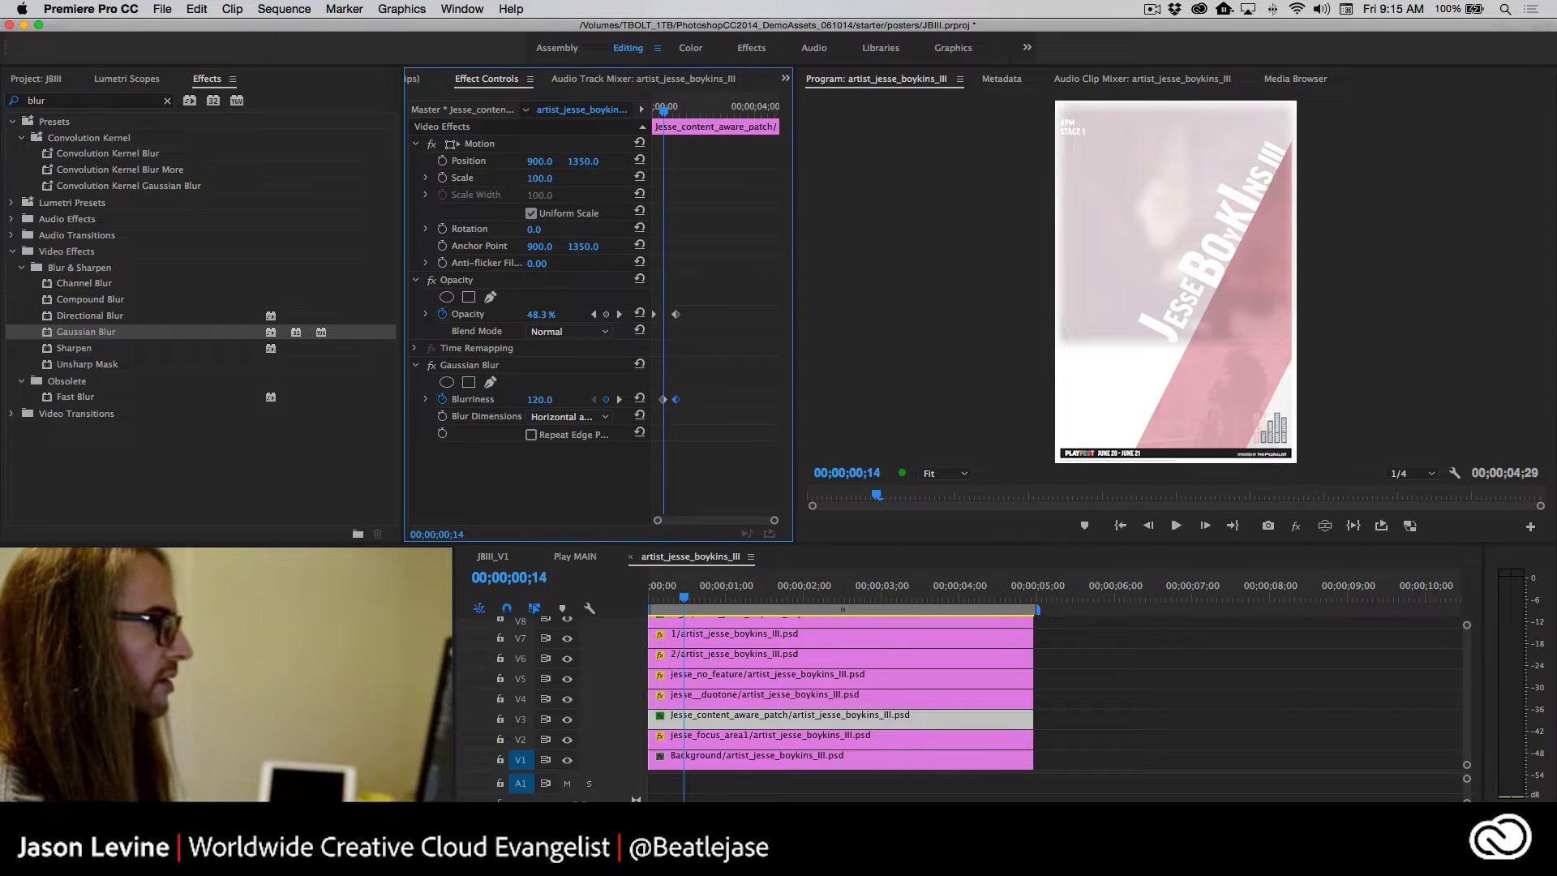
key(space)
drag(762, 597, 645, 600)
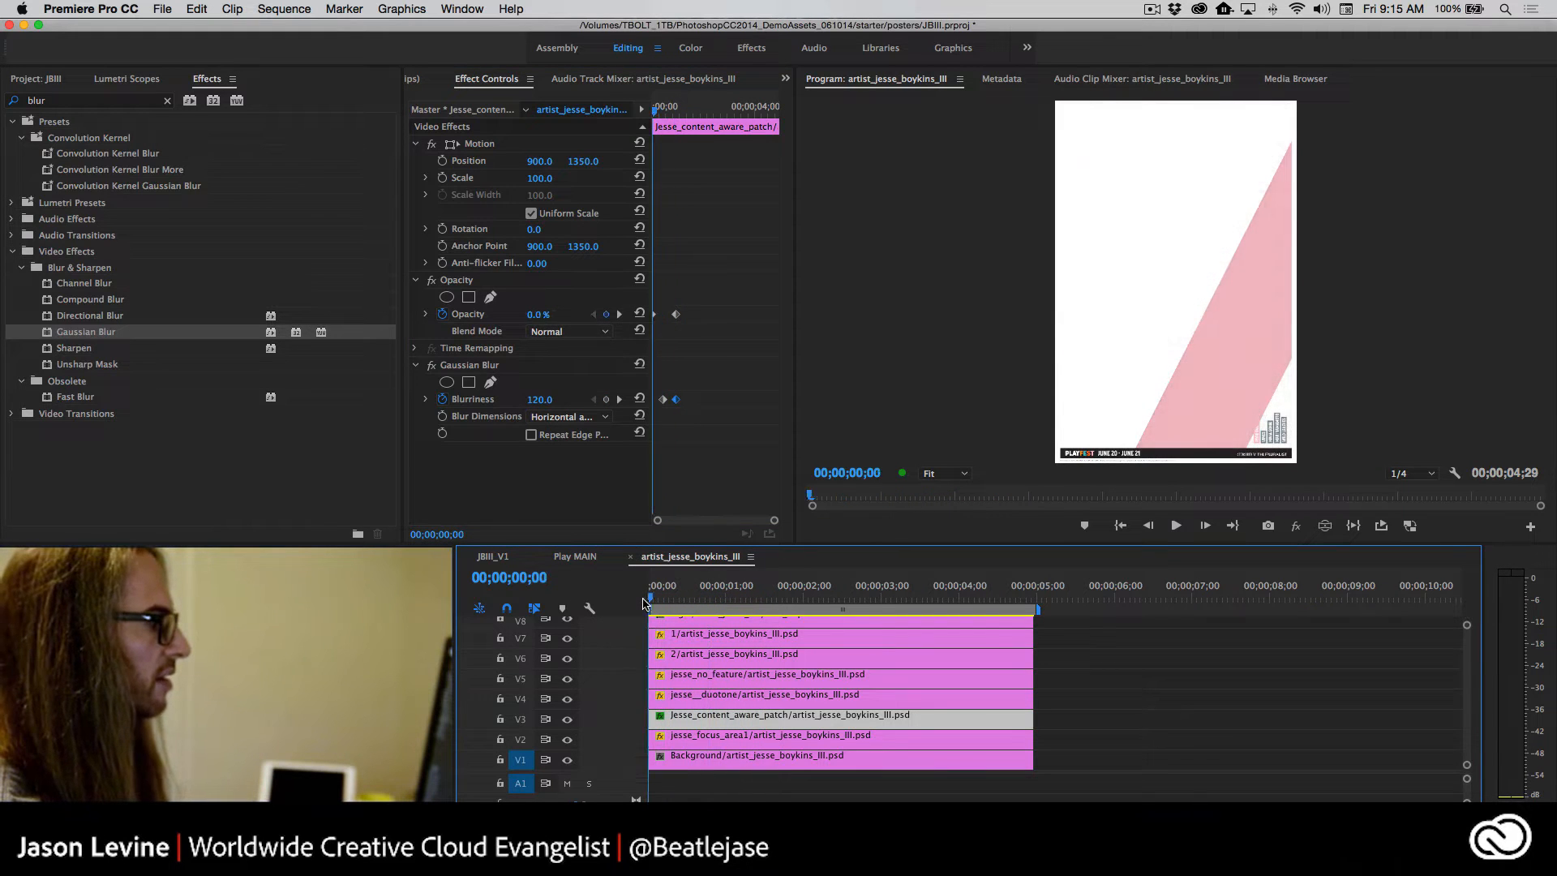
key(space)
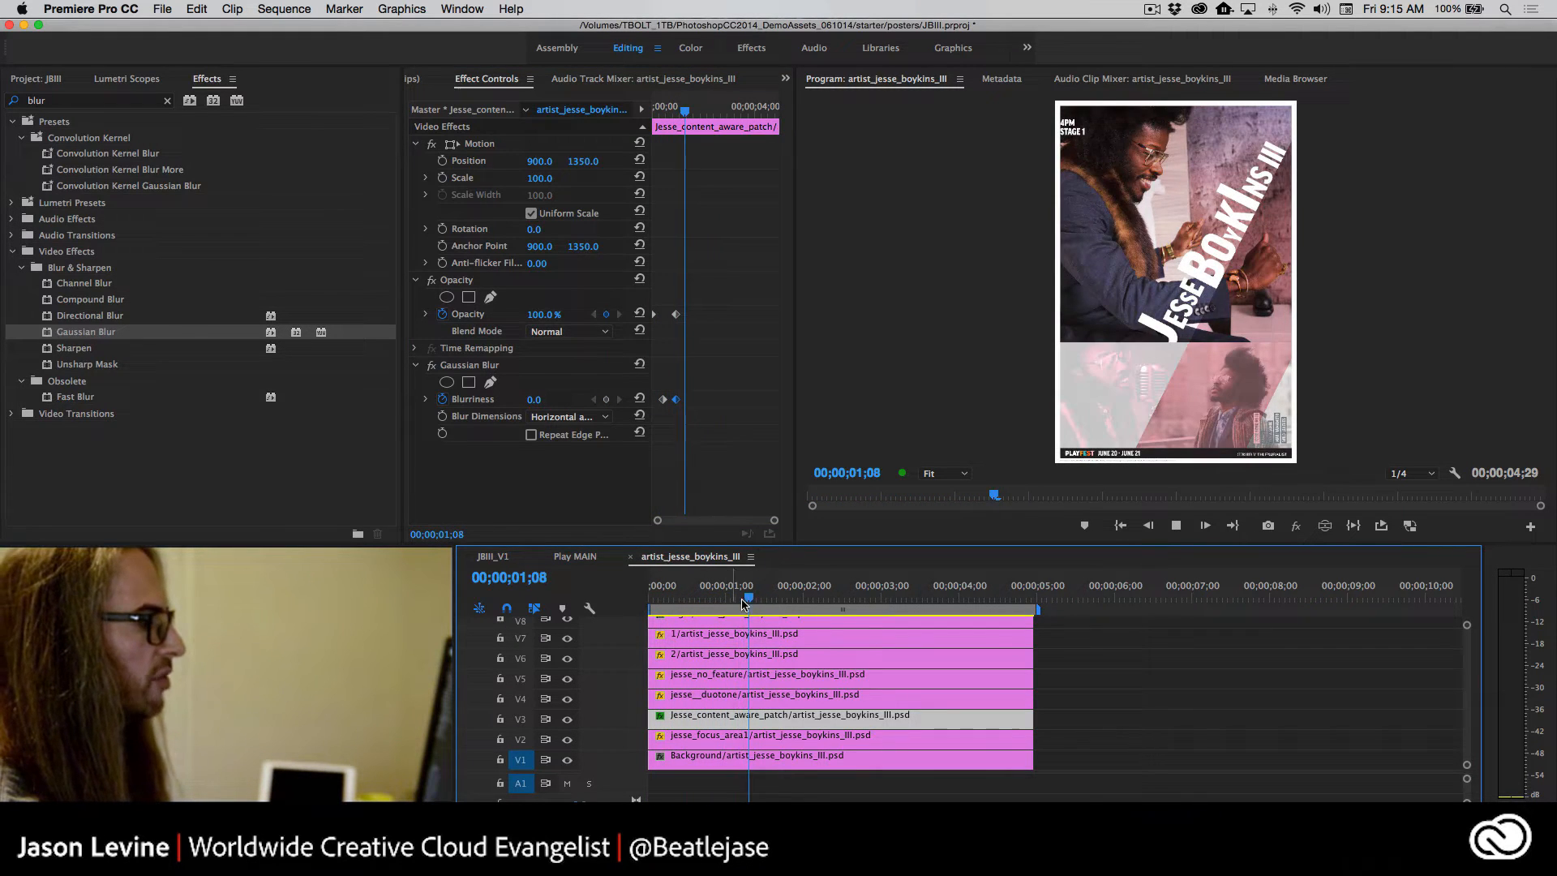
Set the patch clip's first opacity keyframe at 00;00;00;00 to 60%, and play back the blurred fade-in
click(669, 600)
drag(669, 600, 715, 608)
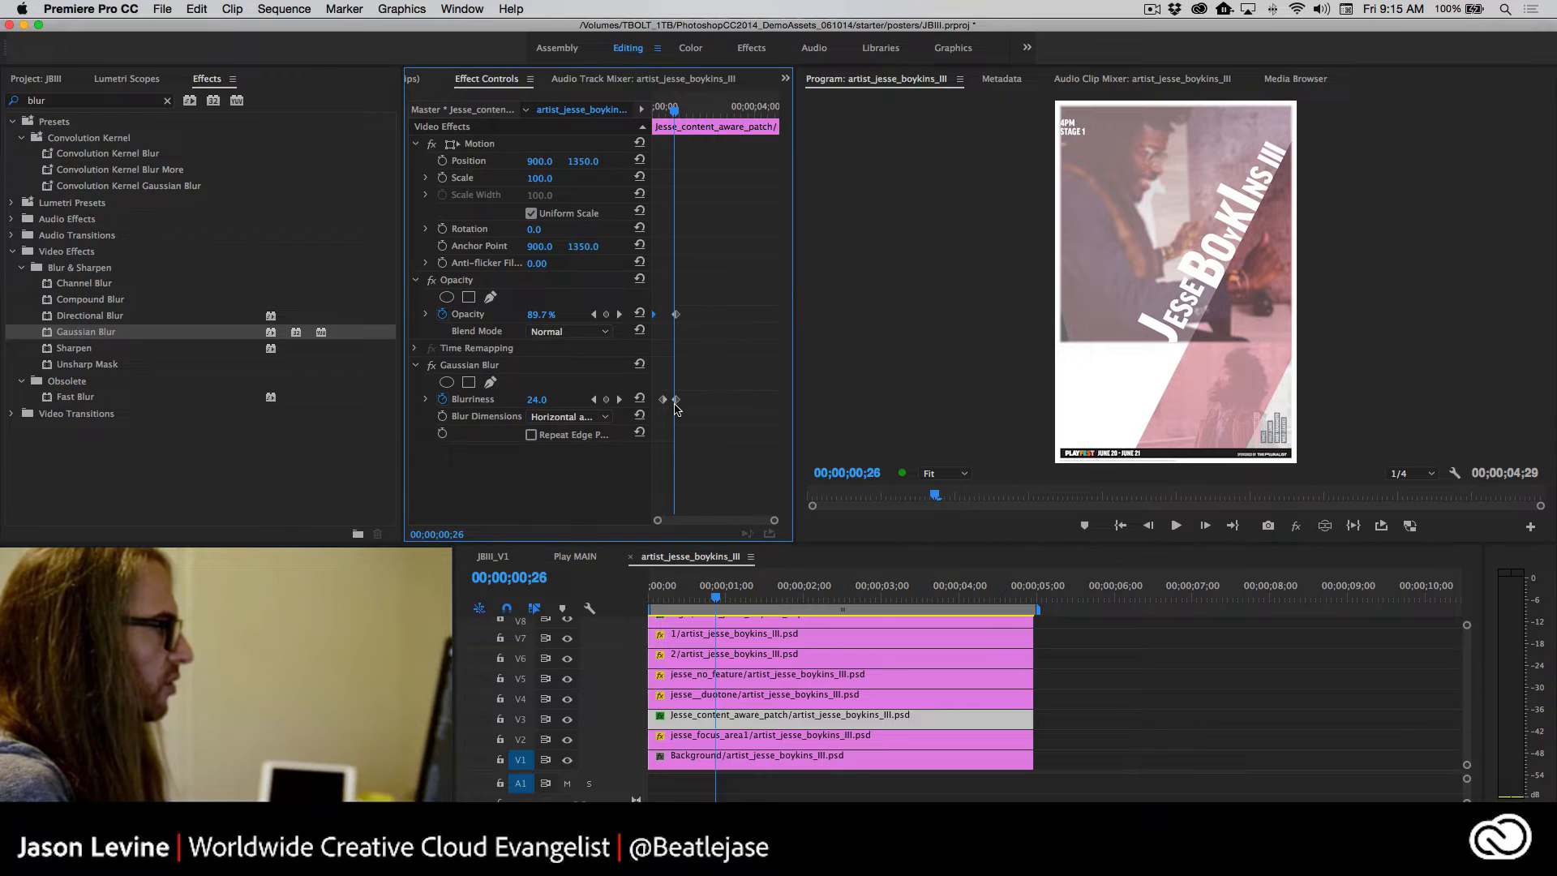
drag(717, 599, 642, 601)
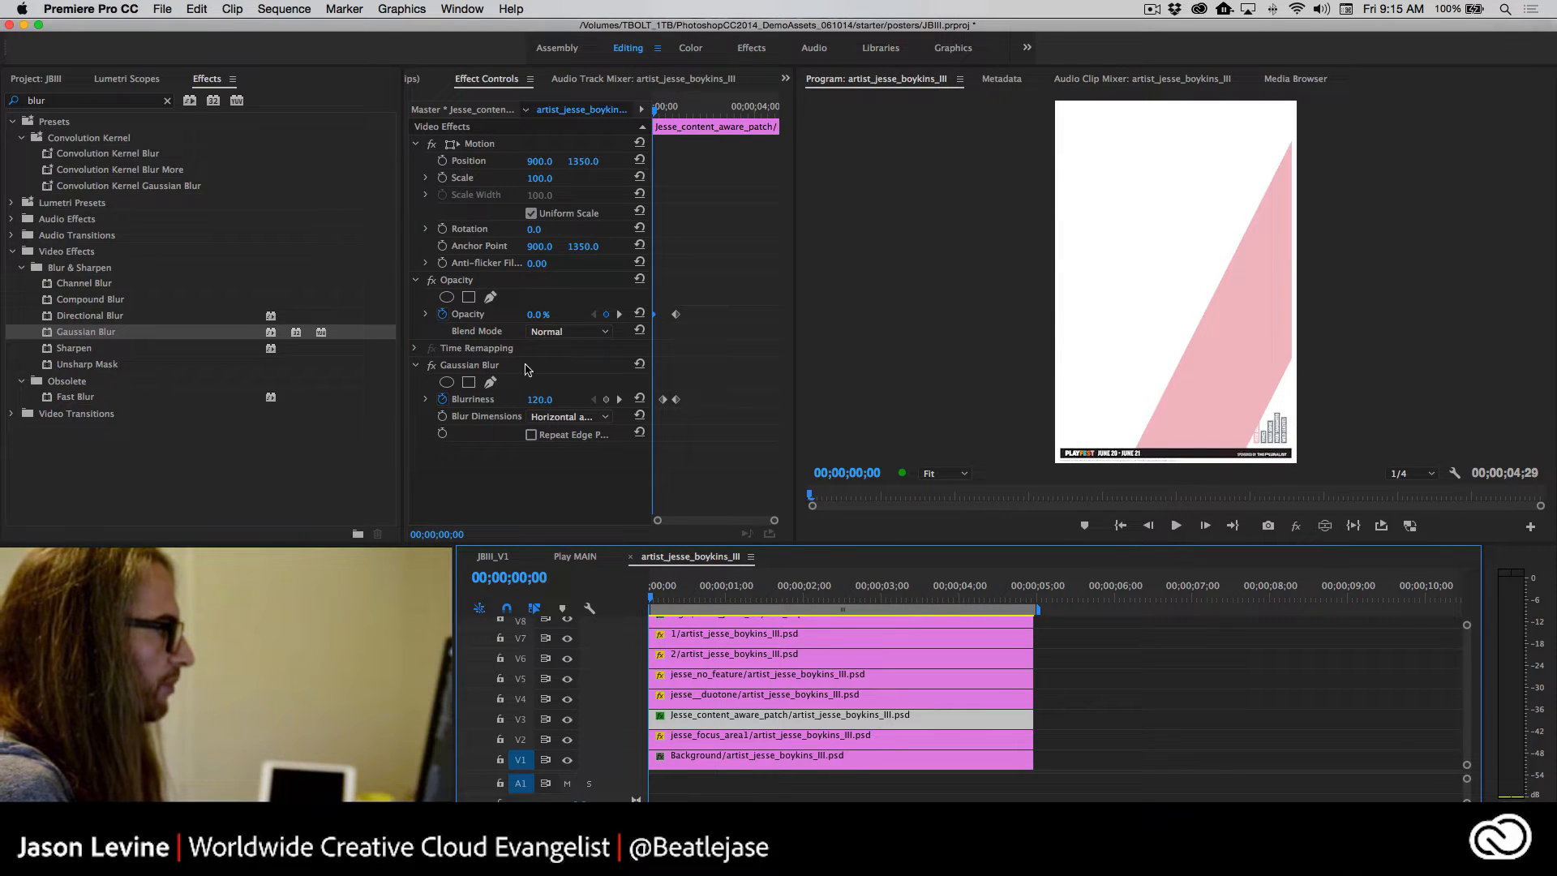
drag(539, 315, 579, 315)
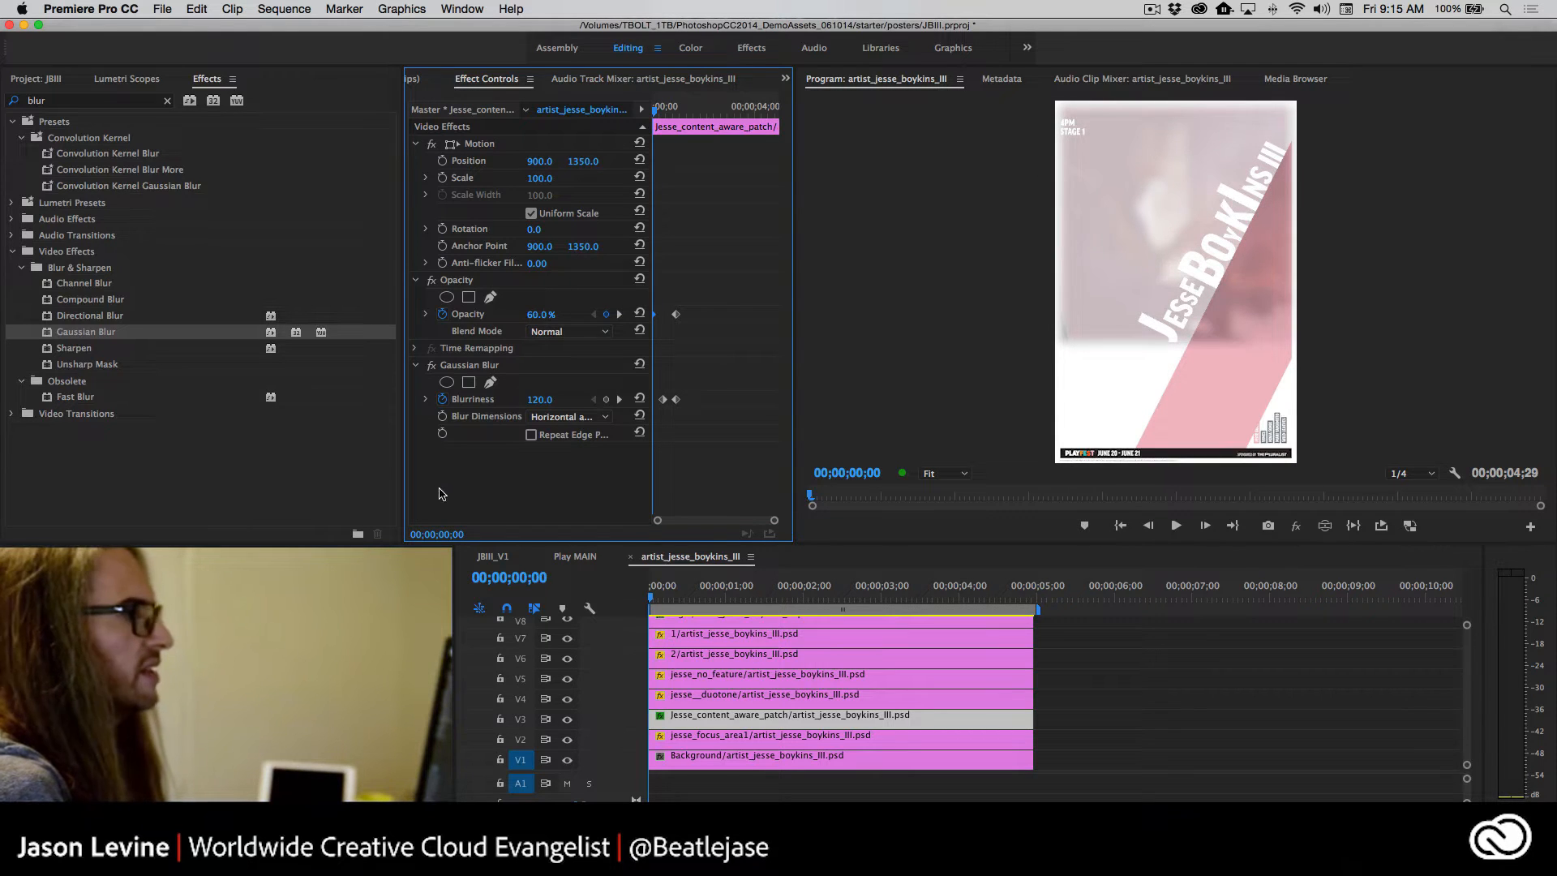
key(space)
key(space)
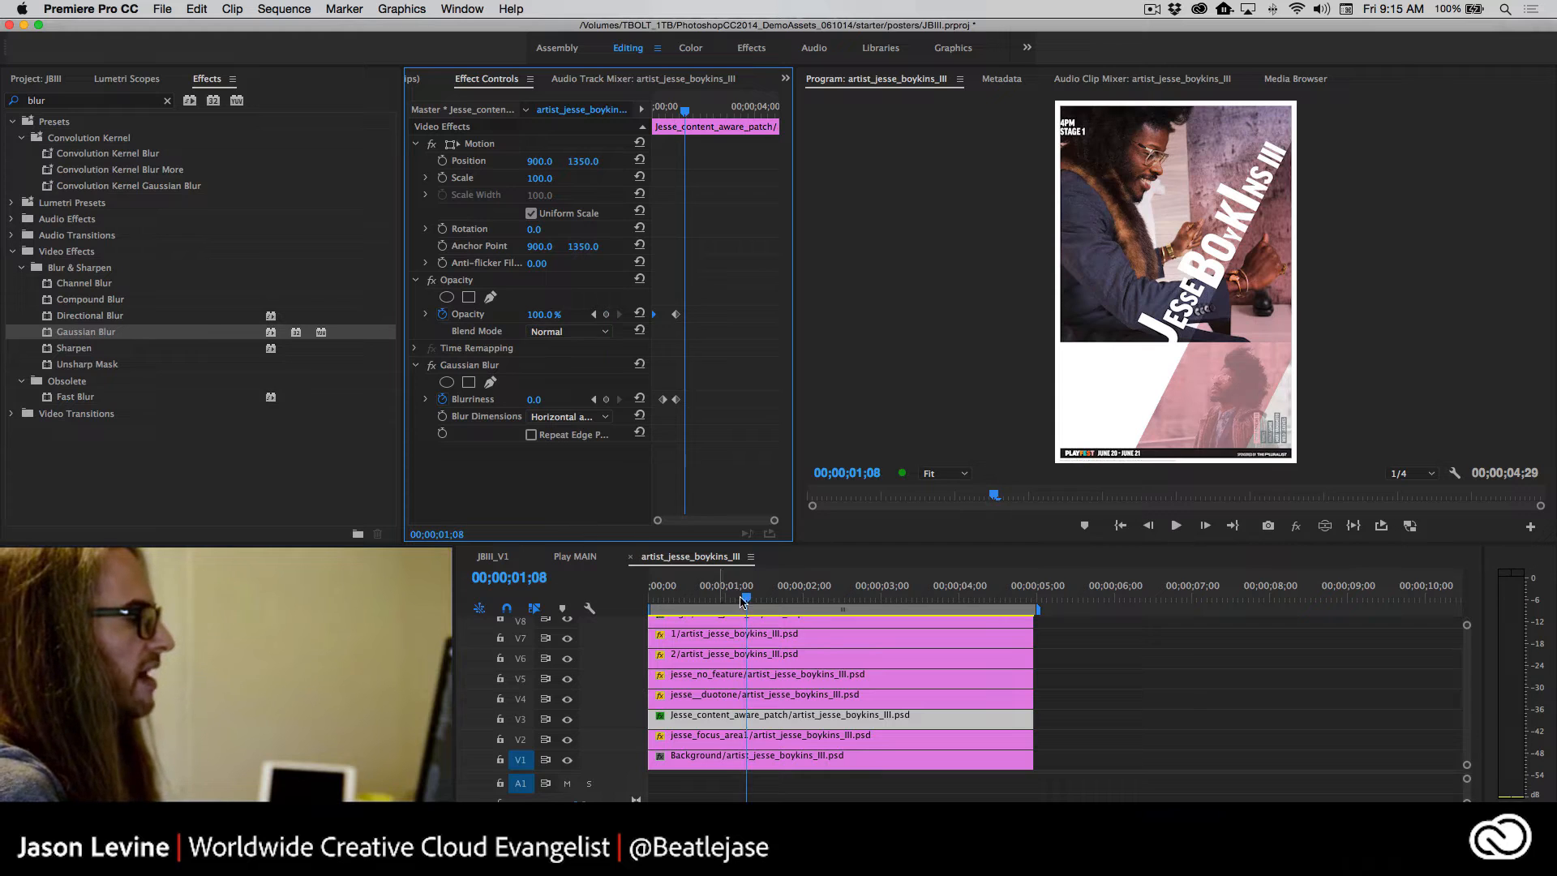
drag(743, 600, 687, 600)
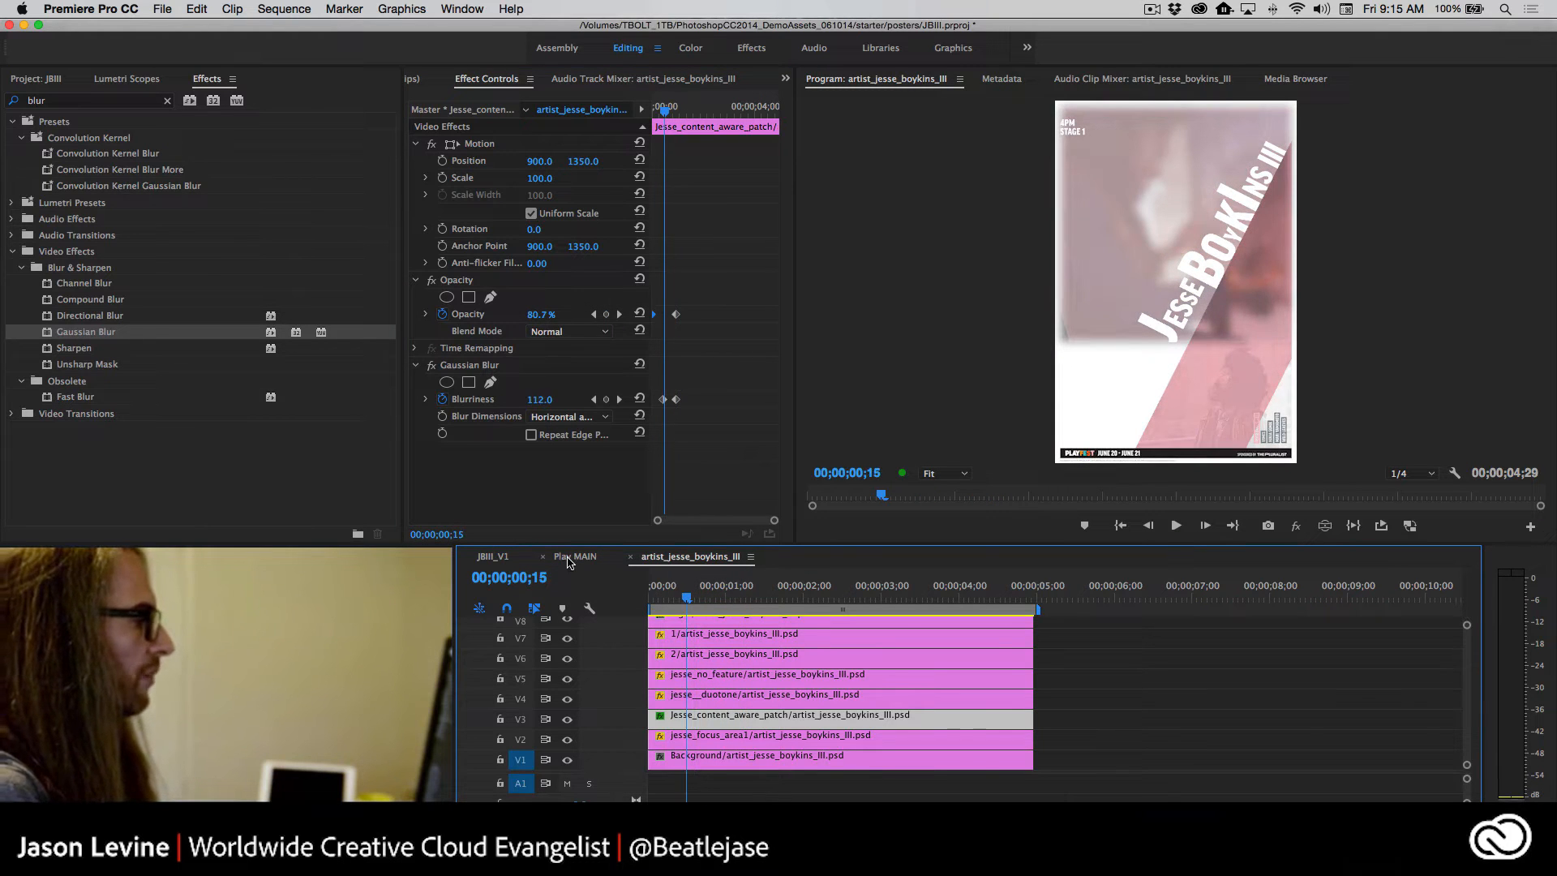
Open the Play MAIN sequence, preview the edit, and return the playhead to the red marker at 00:00:36:14
click(569, 557)
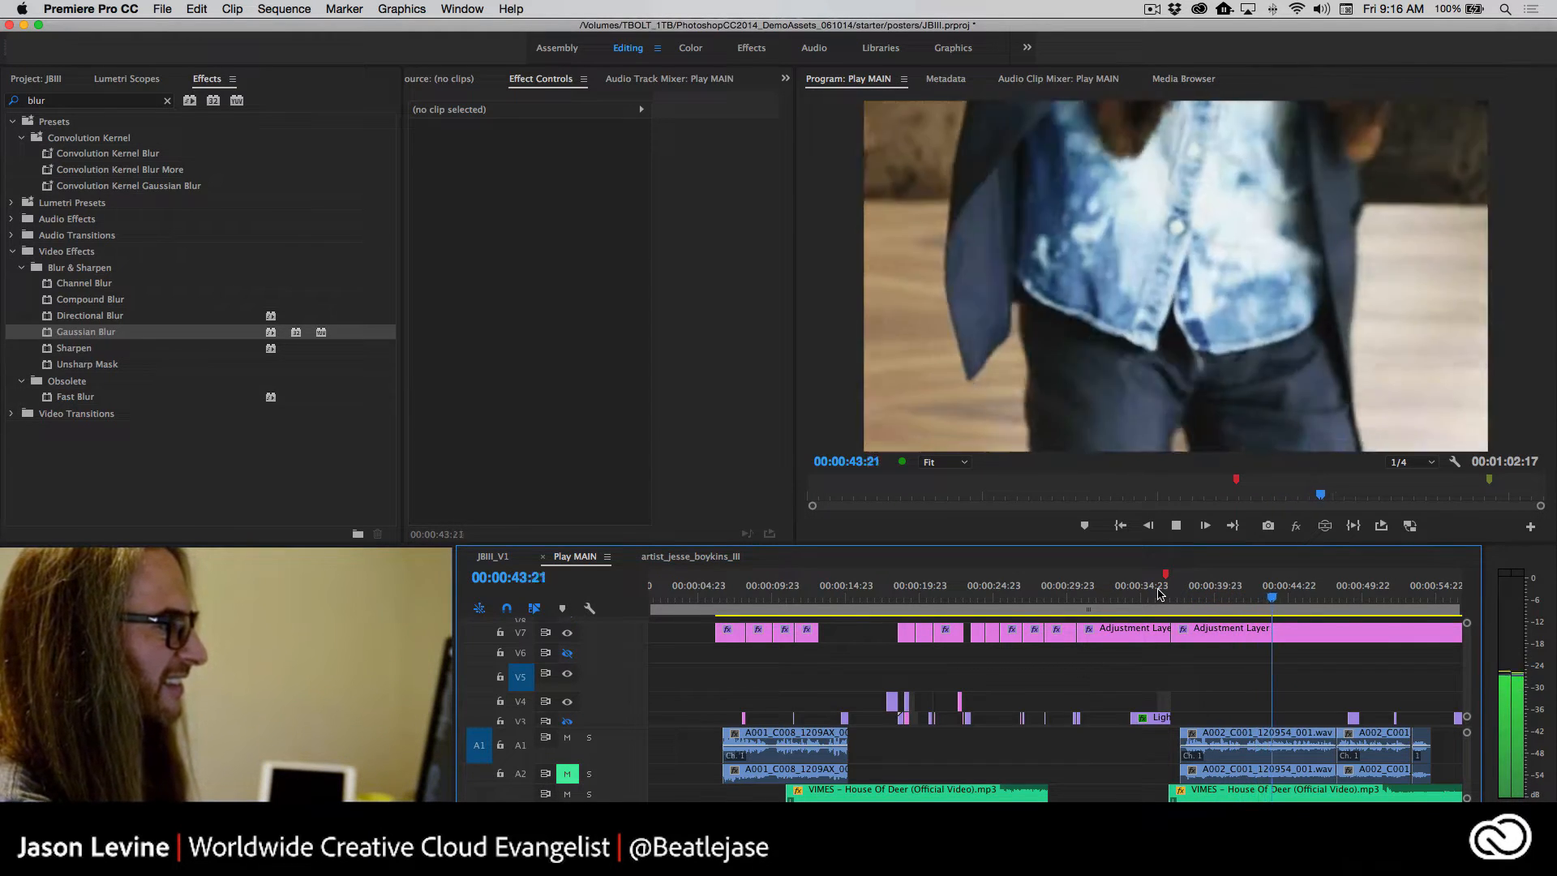
key(XF86AudioRaiseVolume)
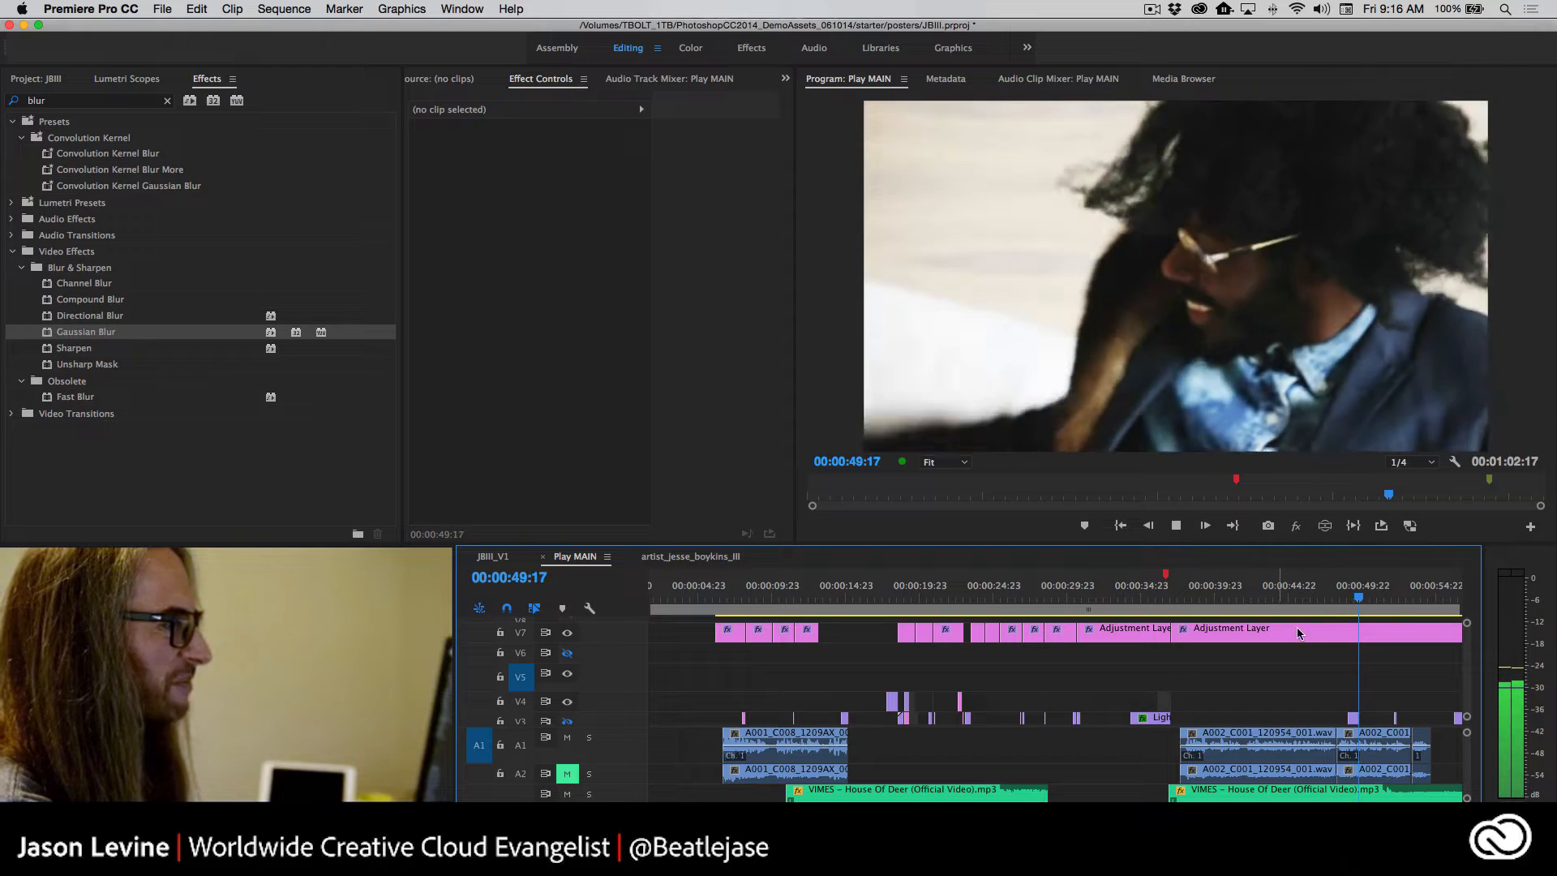
key(space)
drag(1370, 599, 1164, 599)
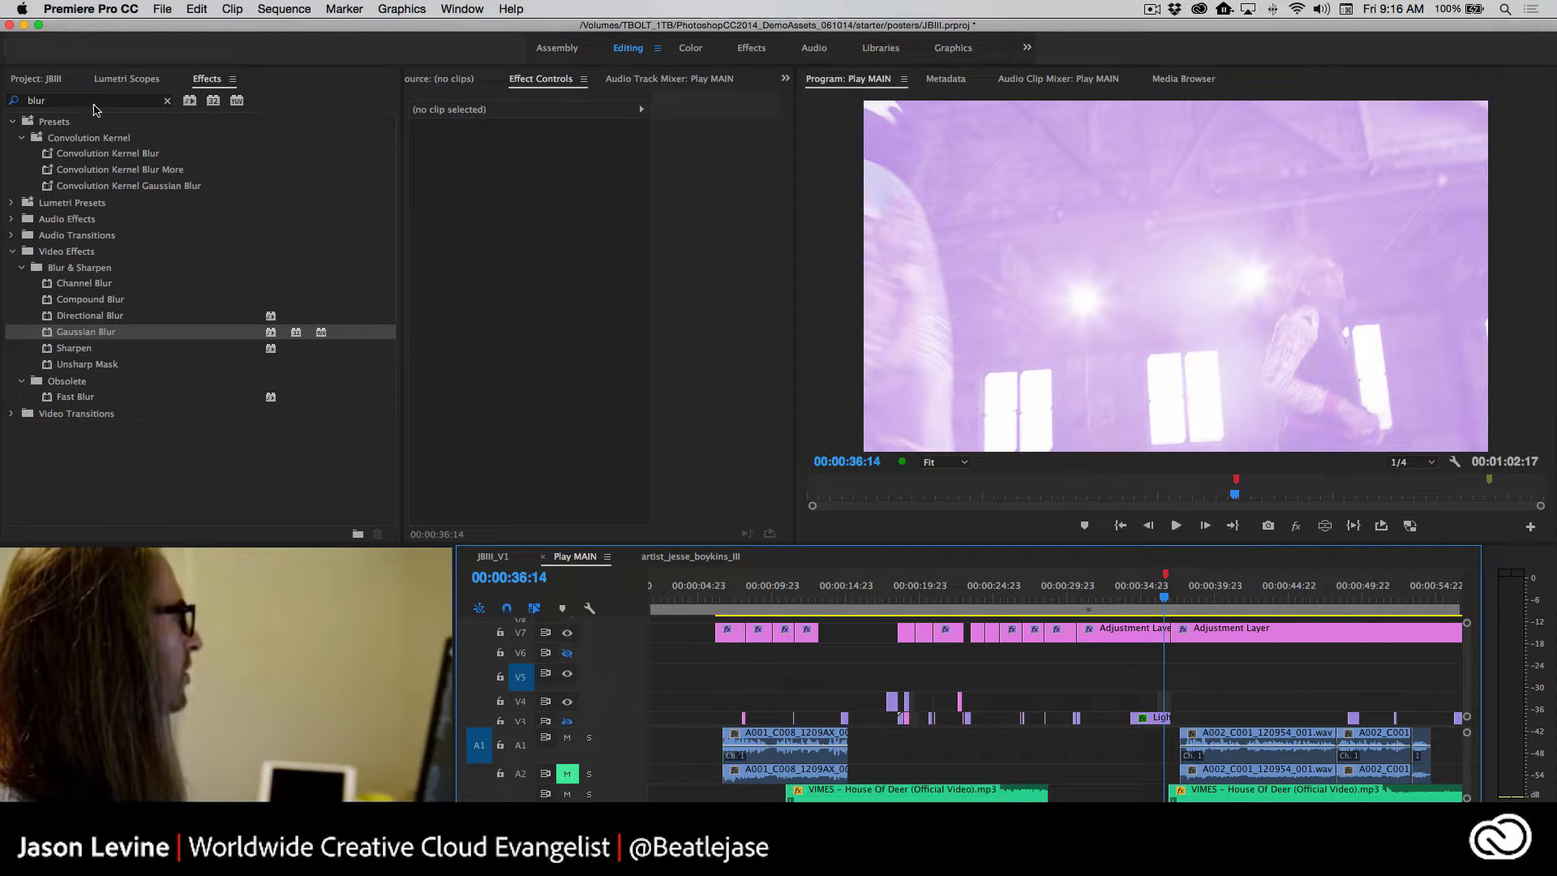
Nest the artist_jesse_boykins_III sequence on track V5 of Play MAIN, starting at 00:00:36:14
click(24, 81)
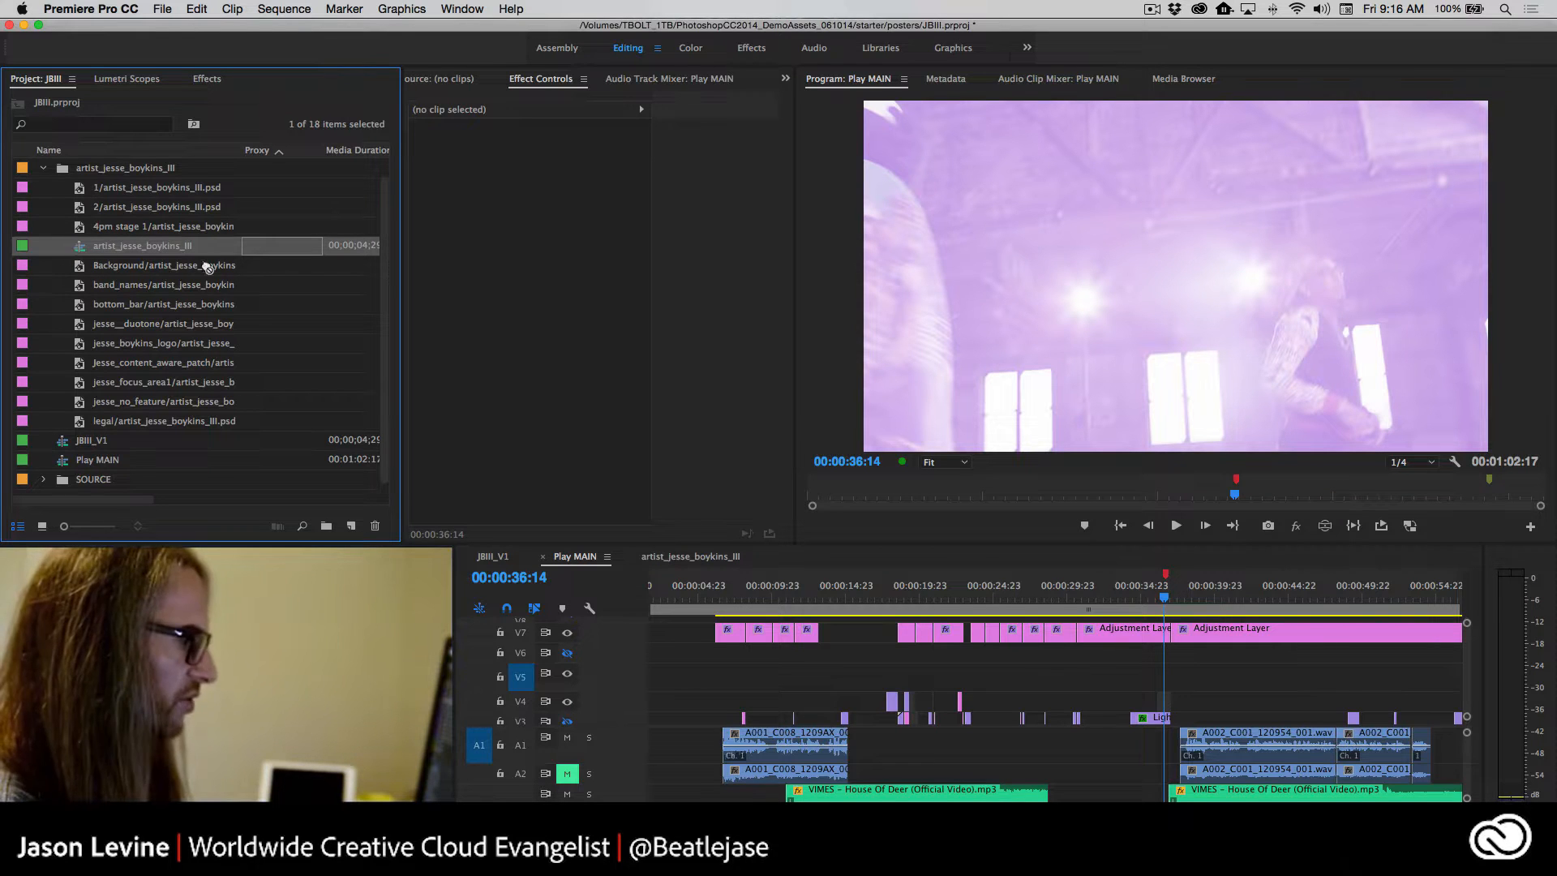
drag(206, 267, 1174, 691)
drag(1168, 688, 1169, 689)
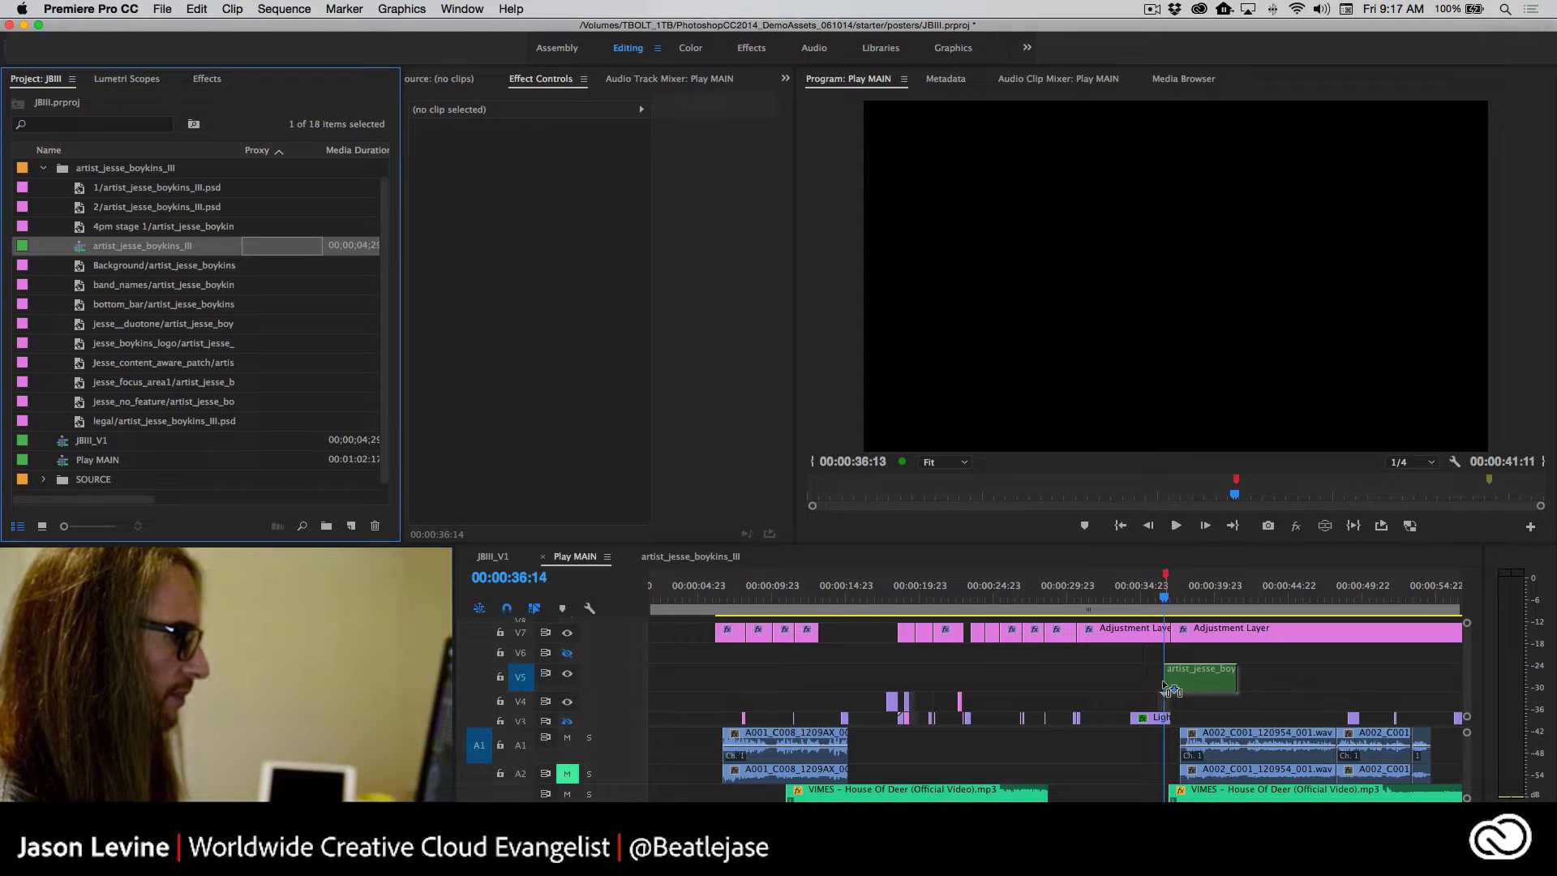
drag(1168, 688, 1169, 688)
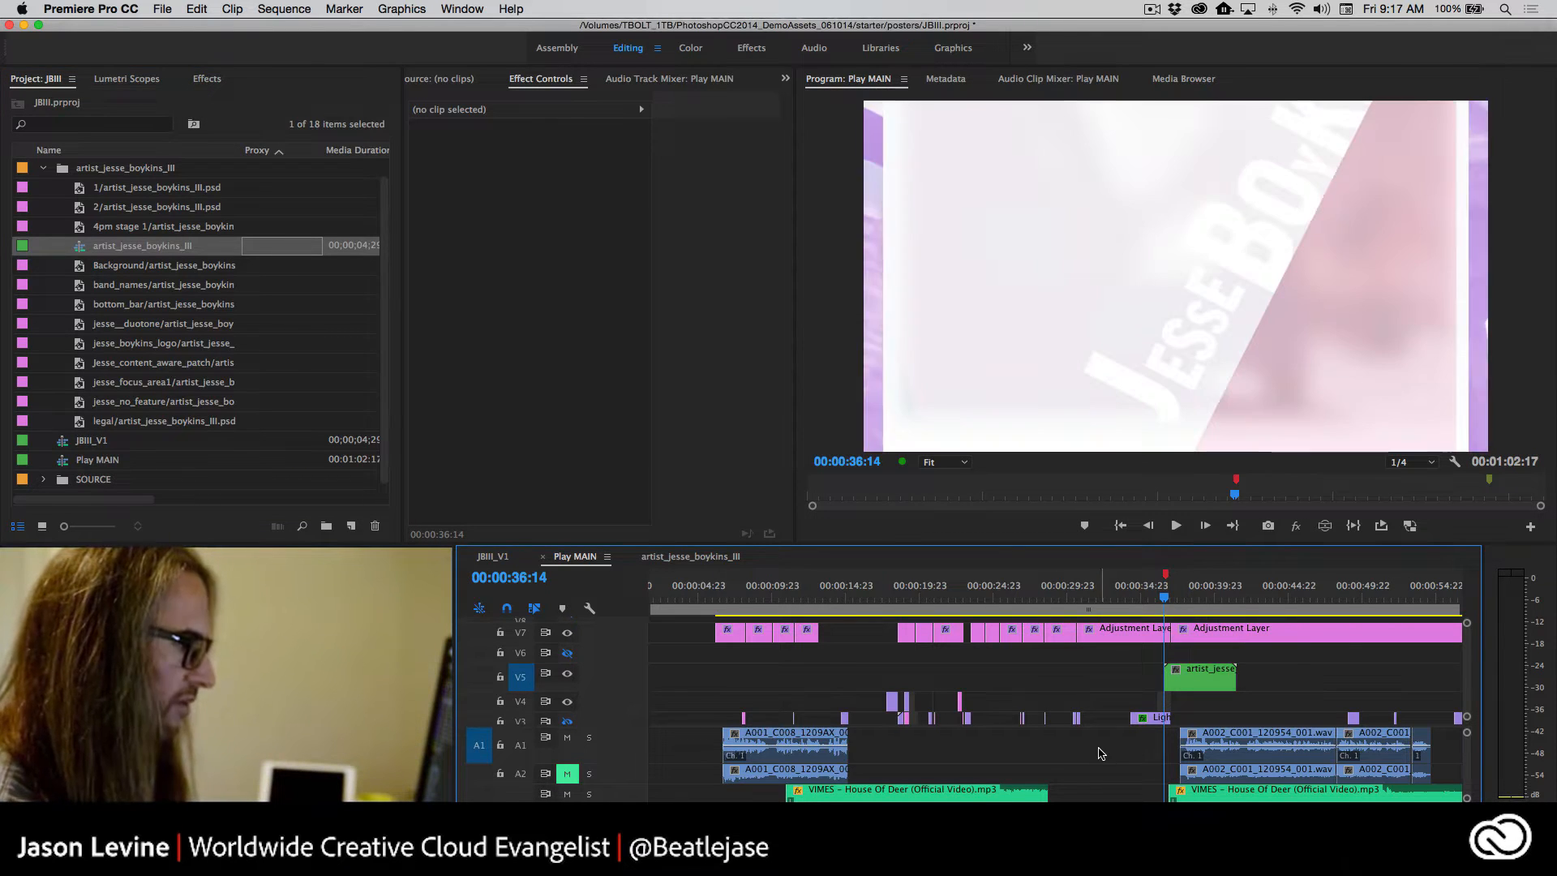
Shift the nested poster clip on V5 a few frames forward to start at about 00:00:36:16
key(Right)
key(Right)
key(Right)
key(Left)
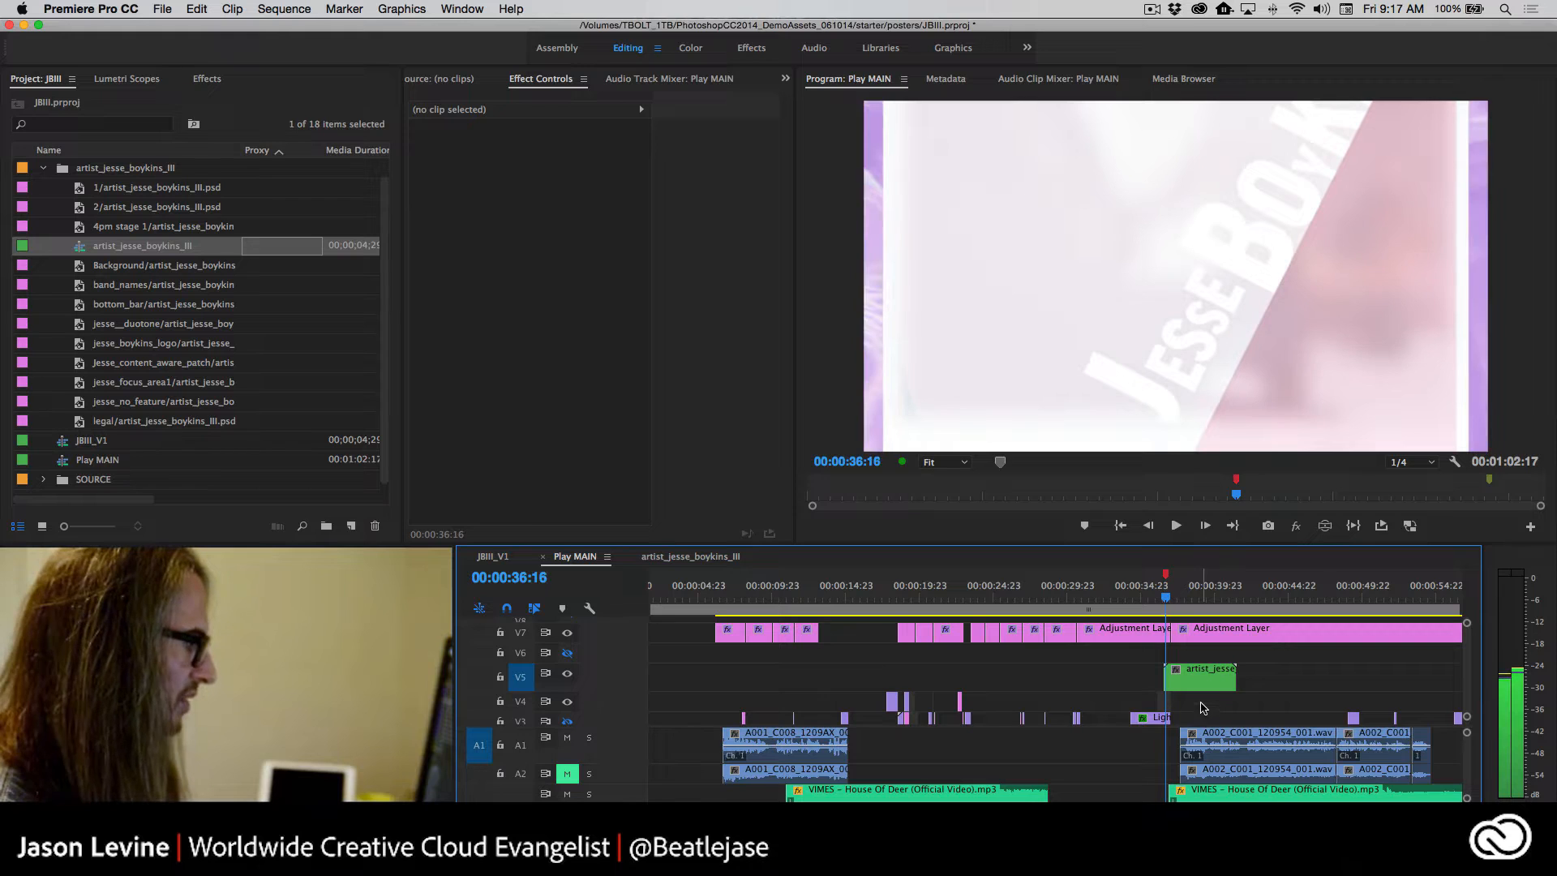
click(1200, 685)
key(shift+e)
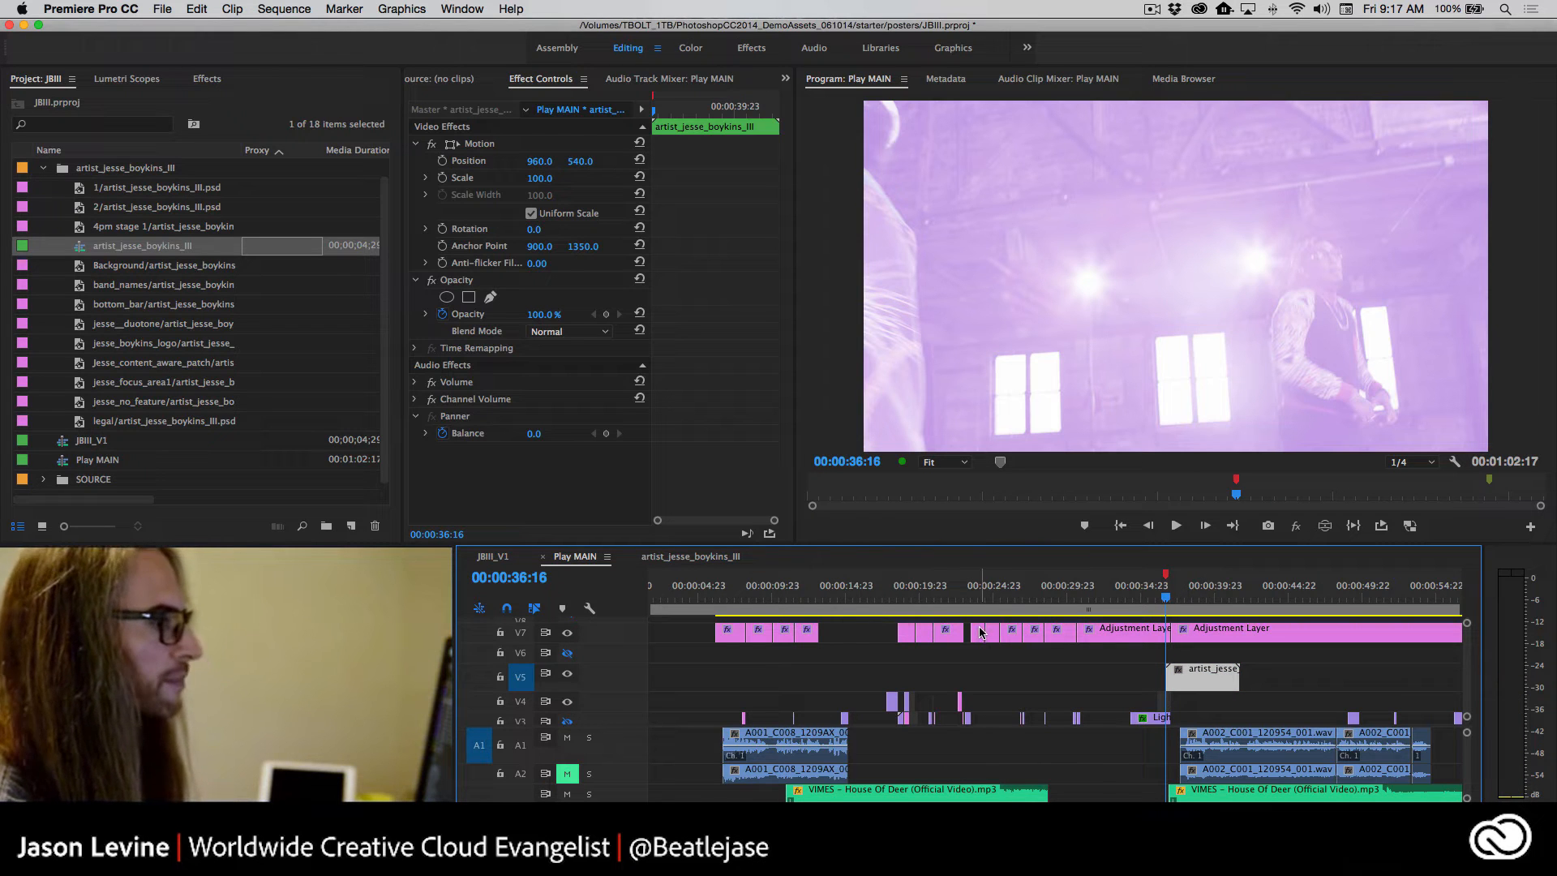
Preview up to 00:00:38:01, and set the nested poster clip's scale to 108 and its vertical position to 1441
key(space)
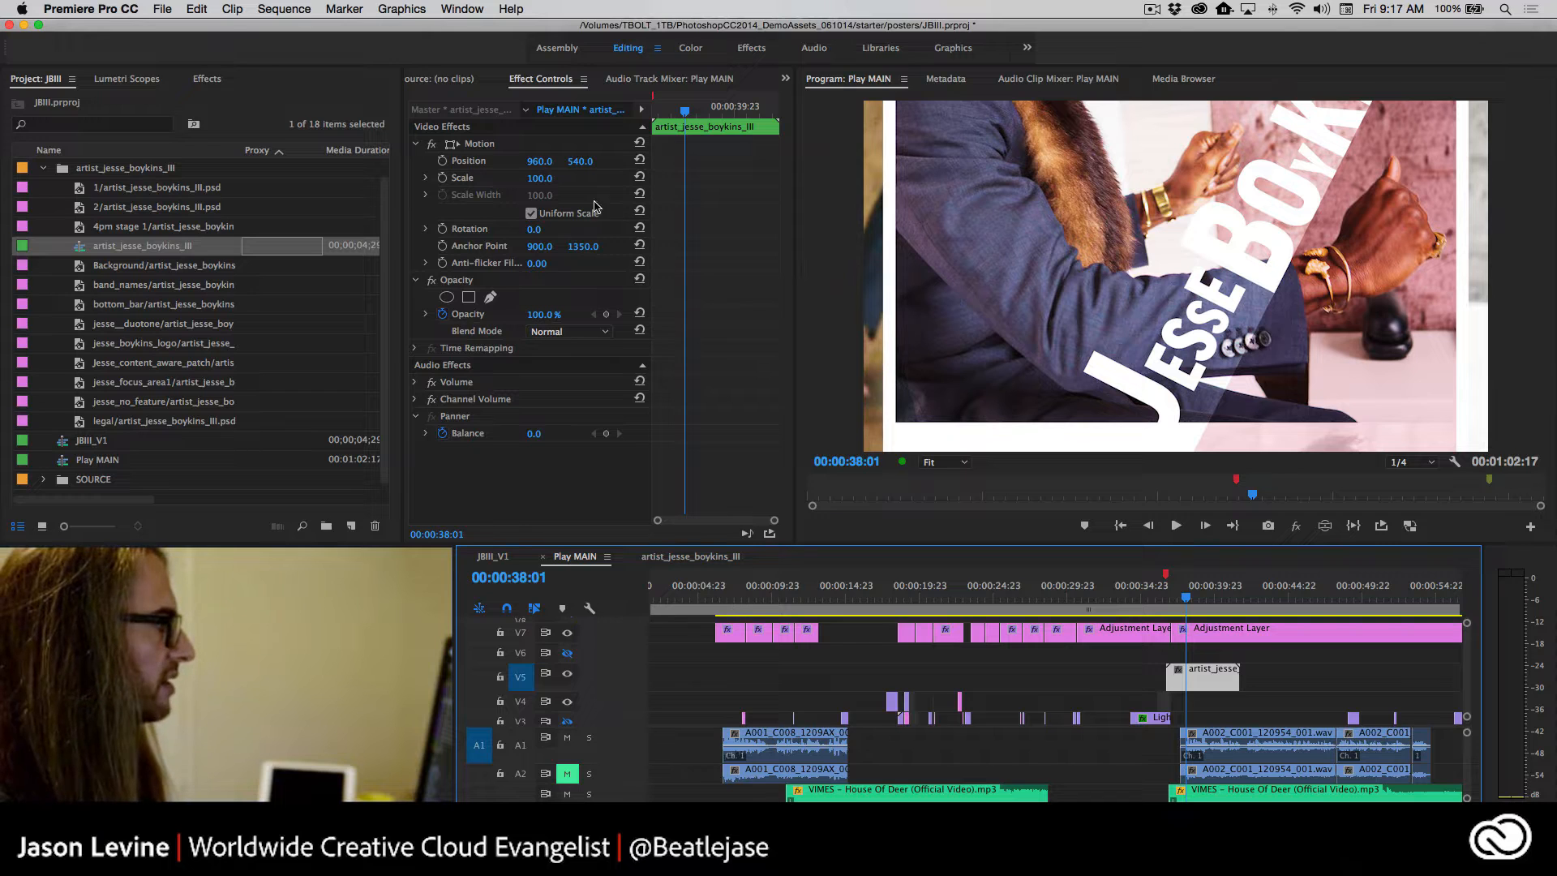
click(539, 179)
text(105)
key(Return)
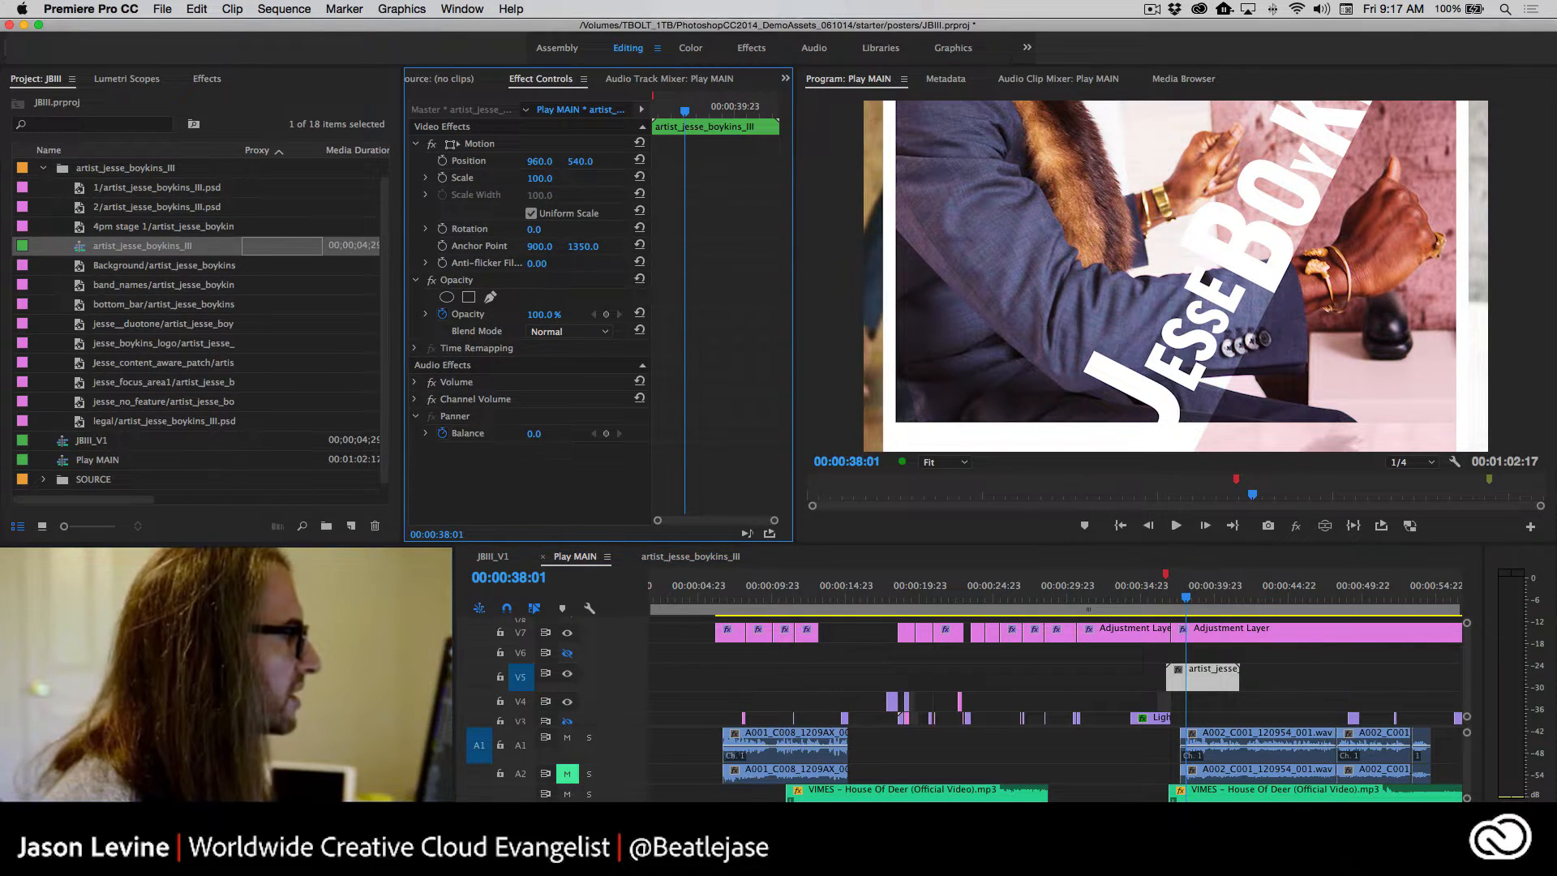
drag(541, 179, 546, 178)
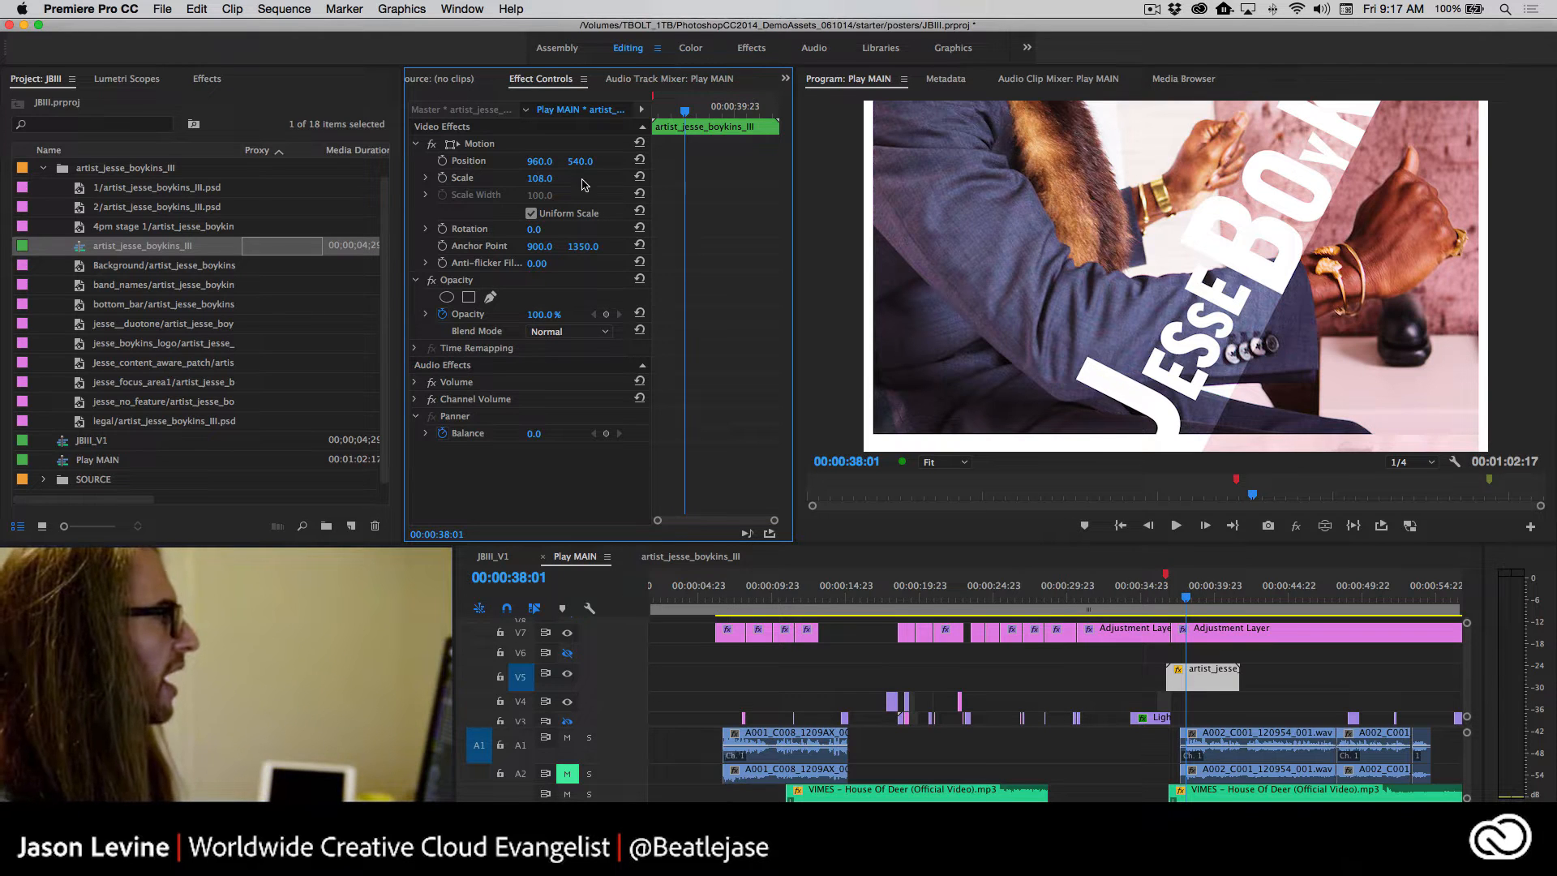
drag(574, 161, 622, 161)
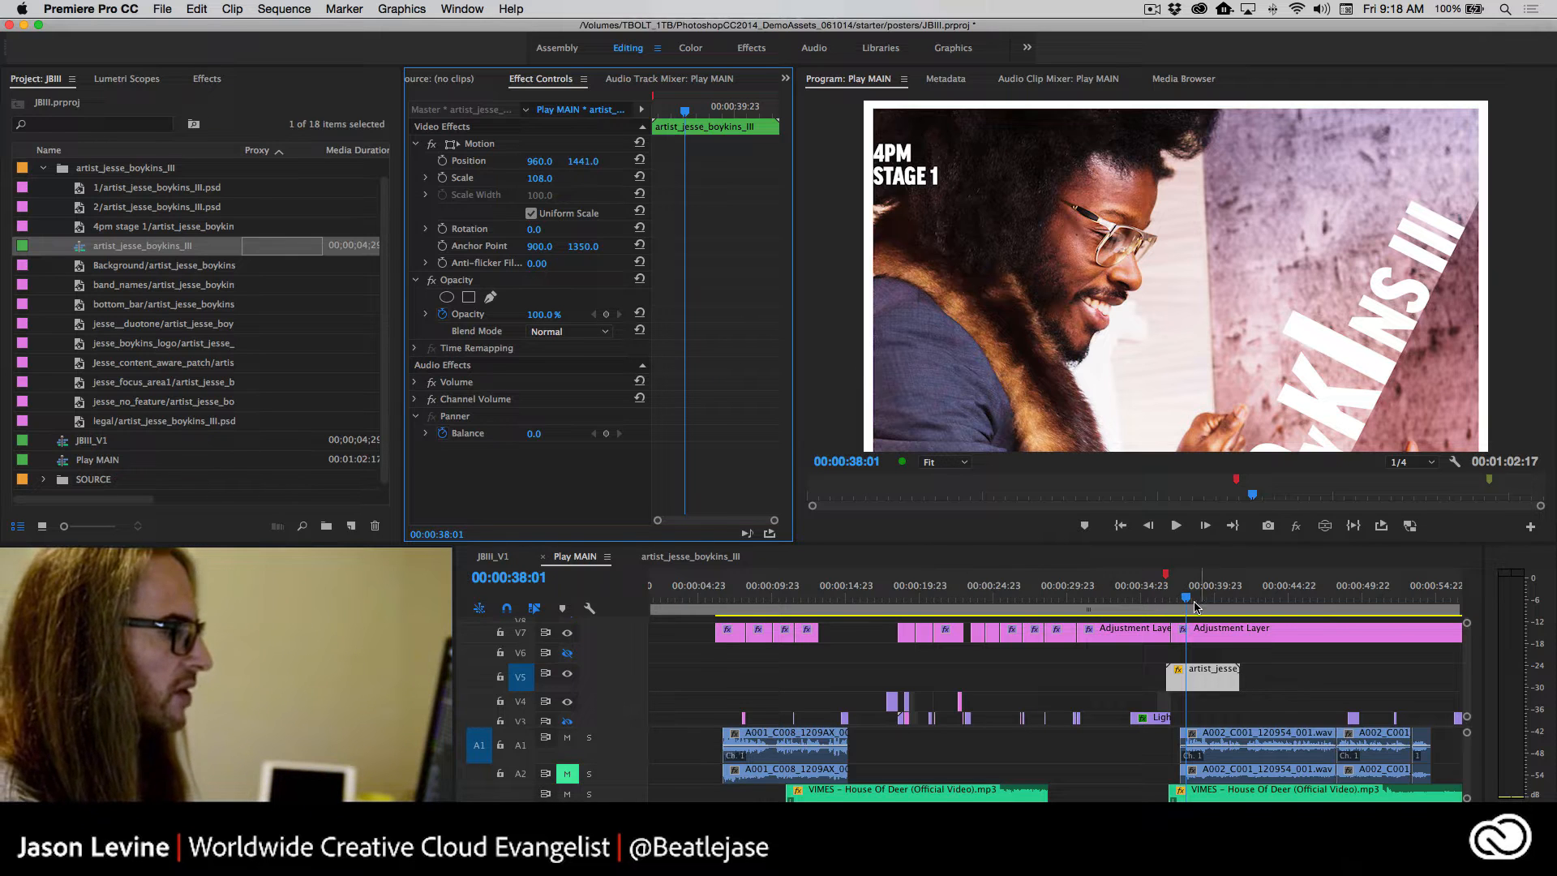
Animate the nested poster's vertical position with keyframes of 1441 at 00:00:36:21 and -369 at 00:00:40:18
drag(1189, 600, 1170, 598)
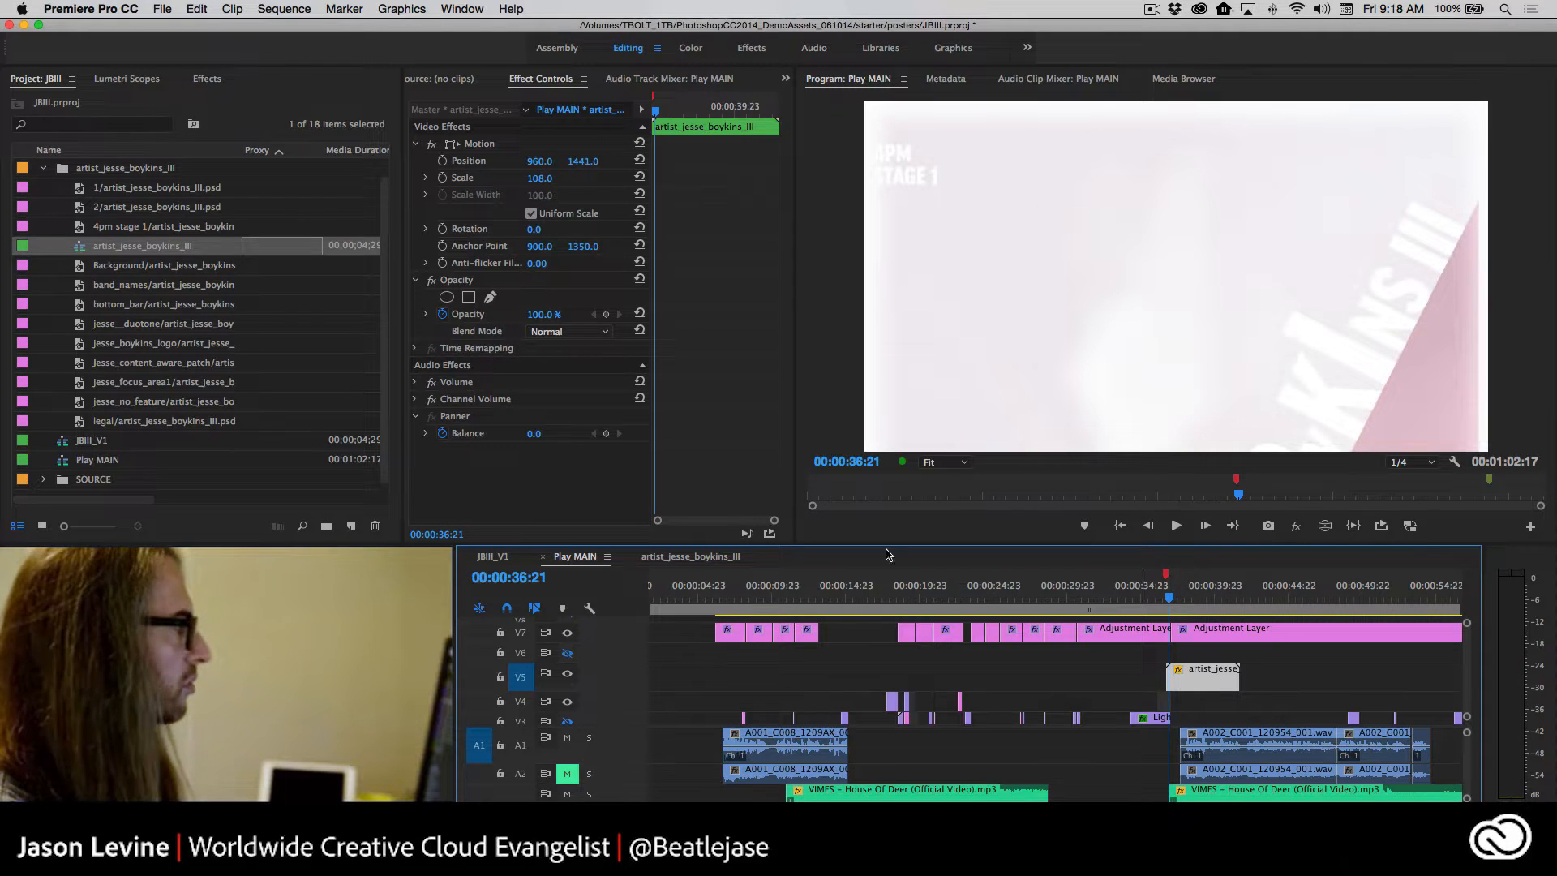
click(442, 162)
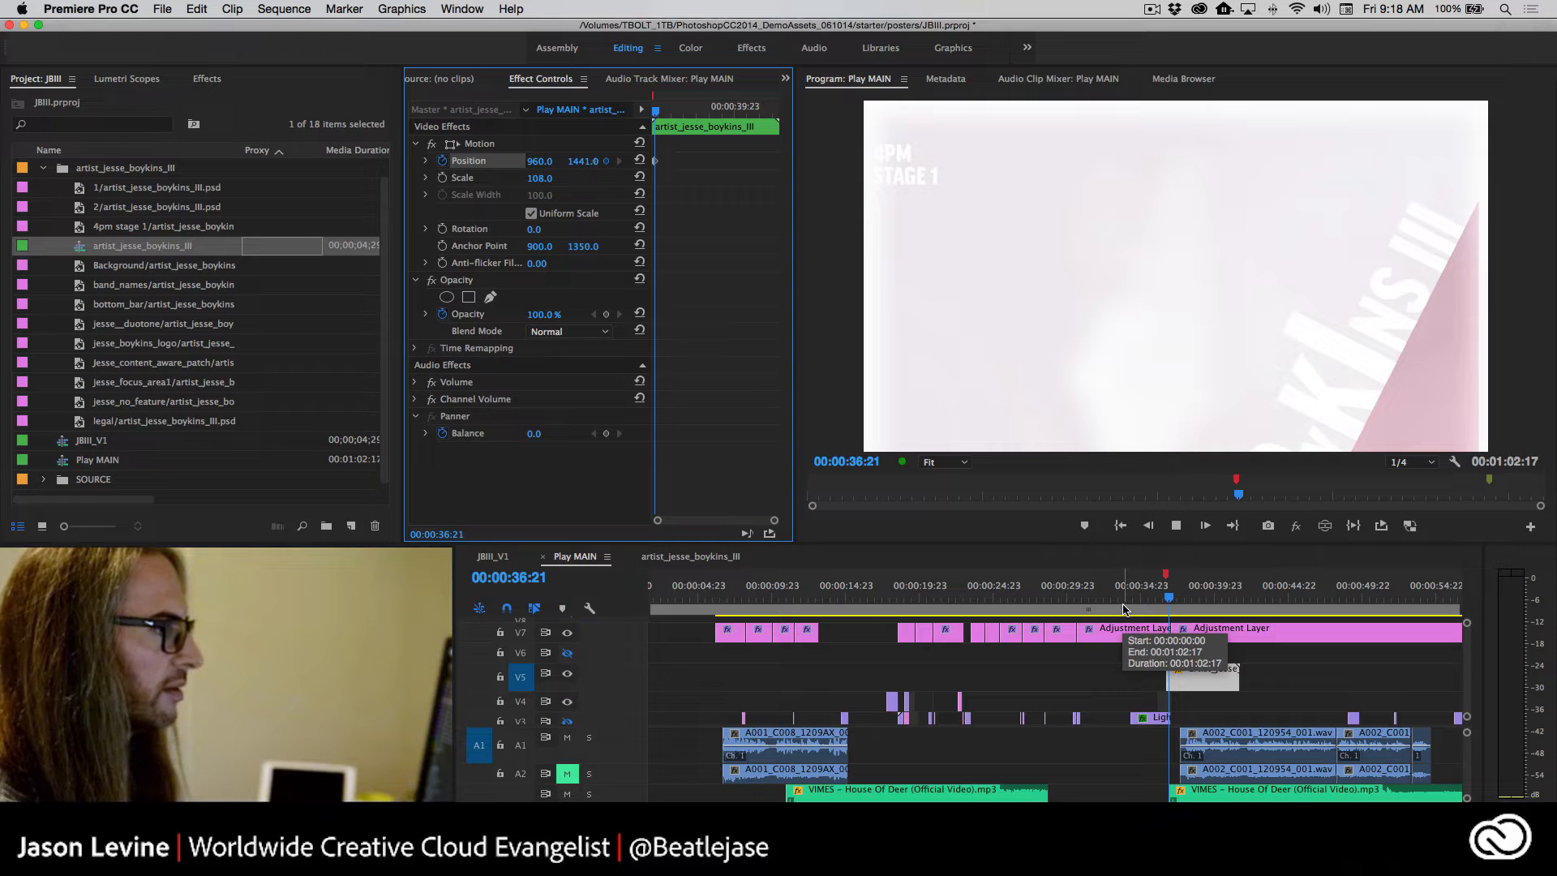
key(space)
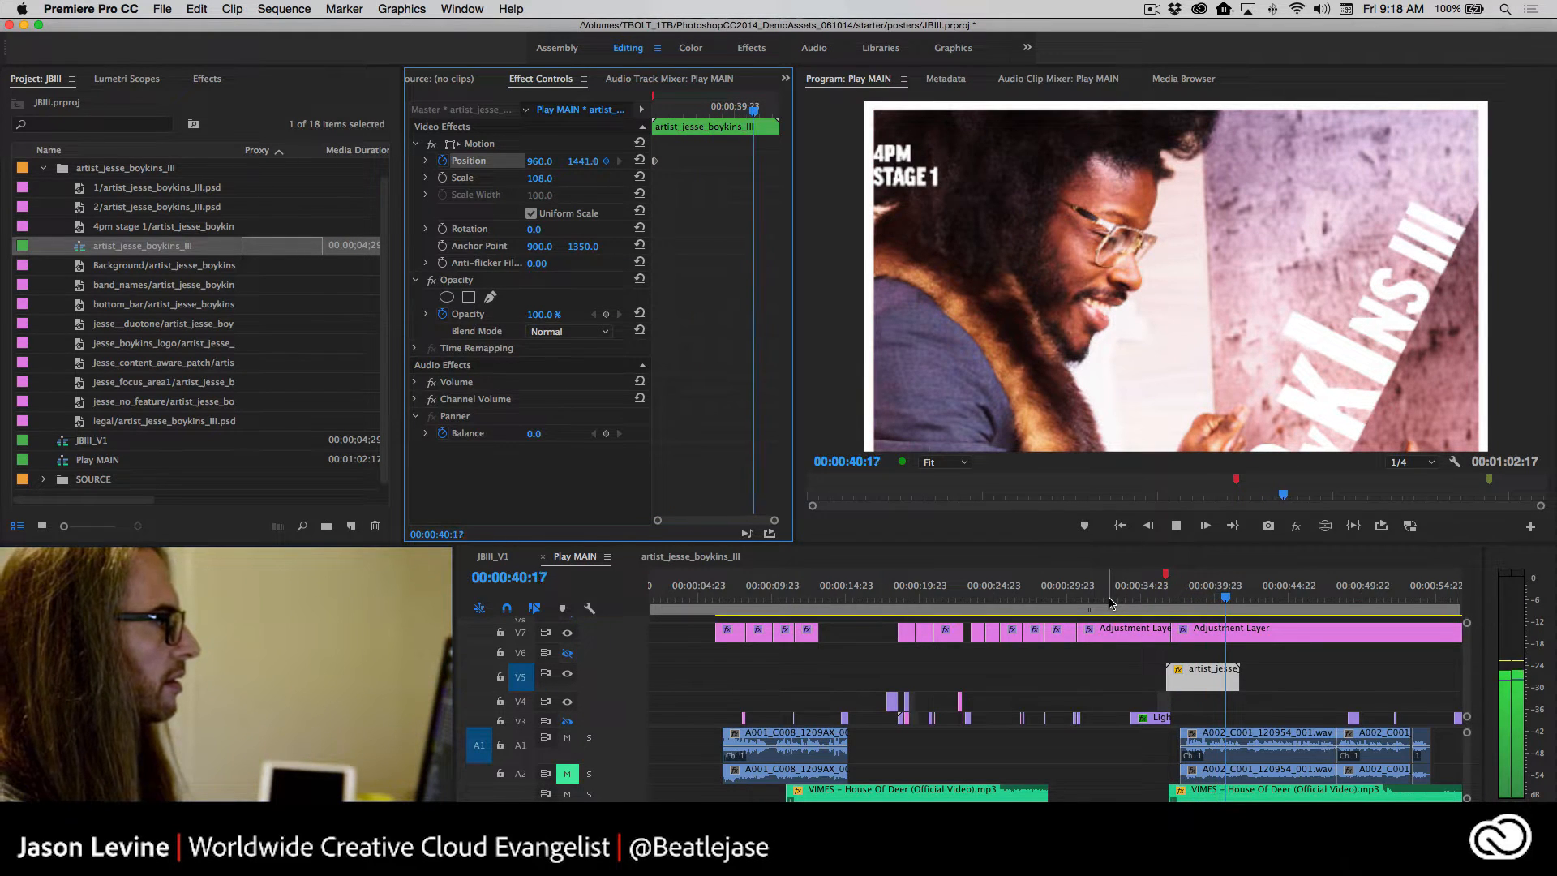
key(space)
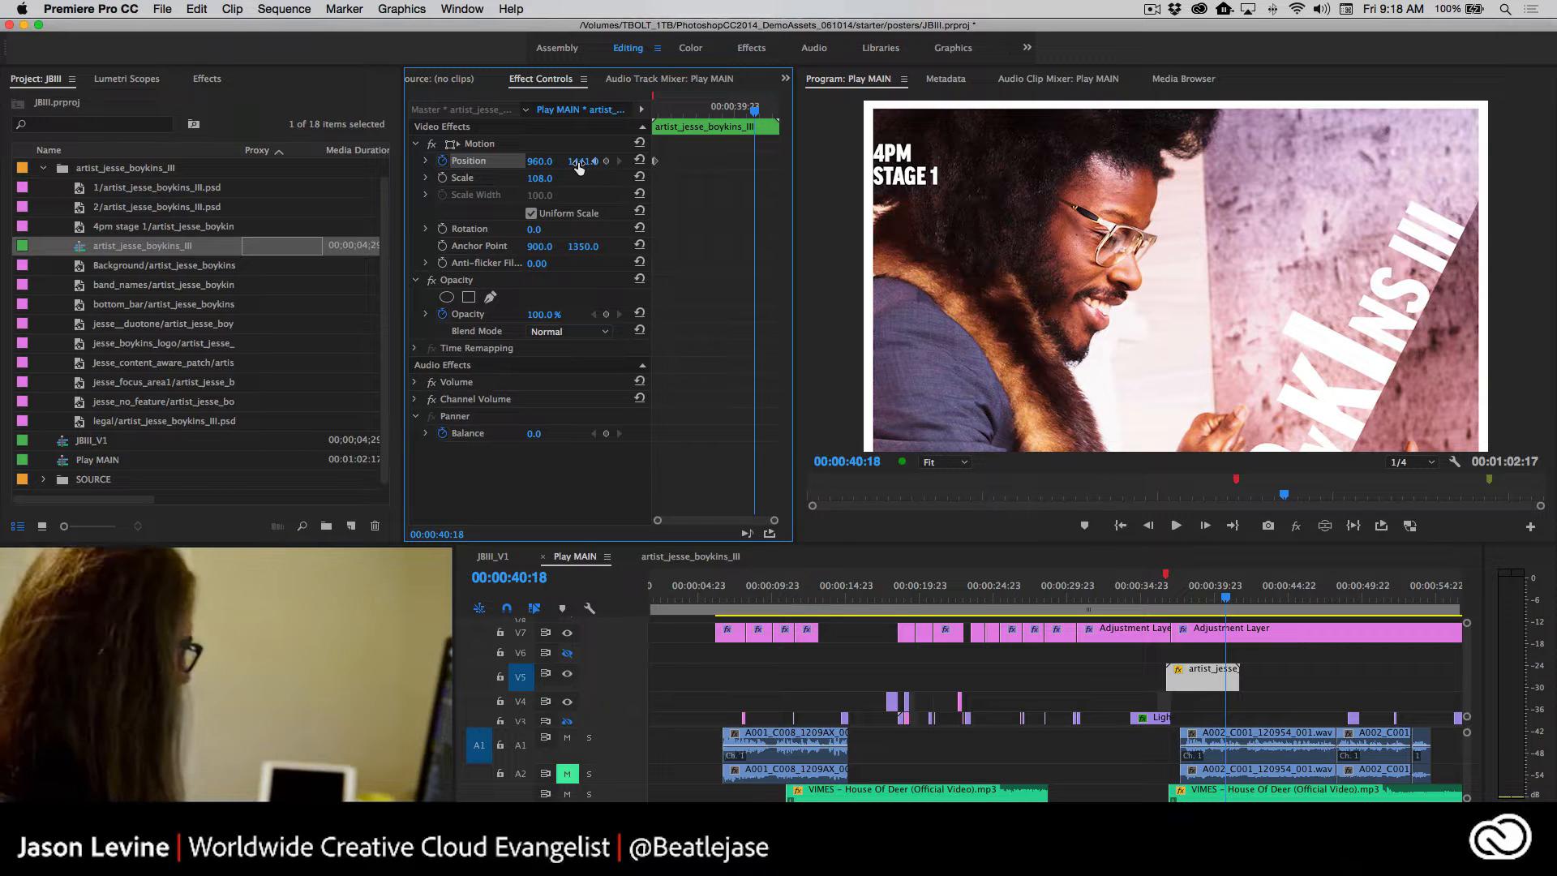
drag(578, 168, 446, 167)
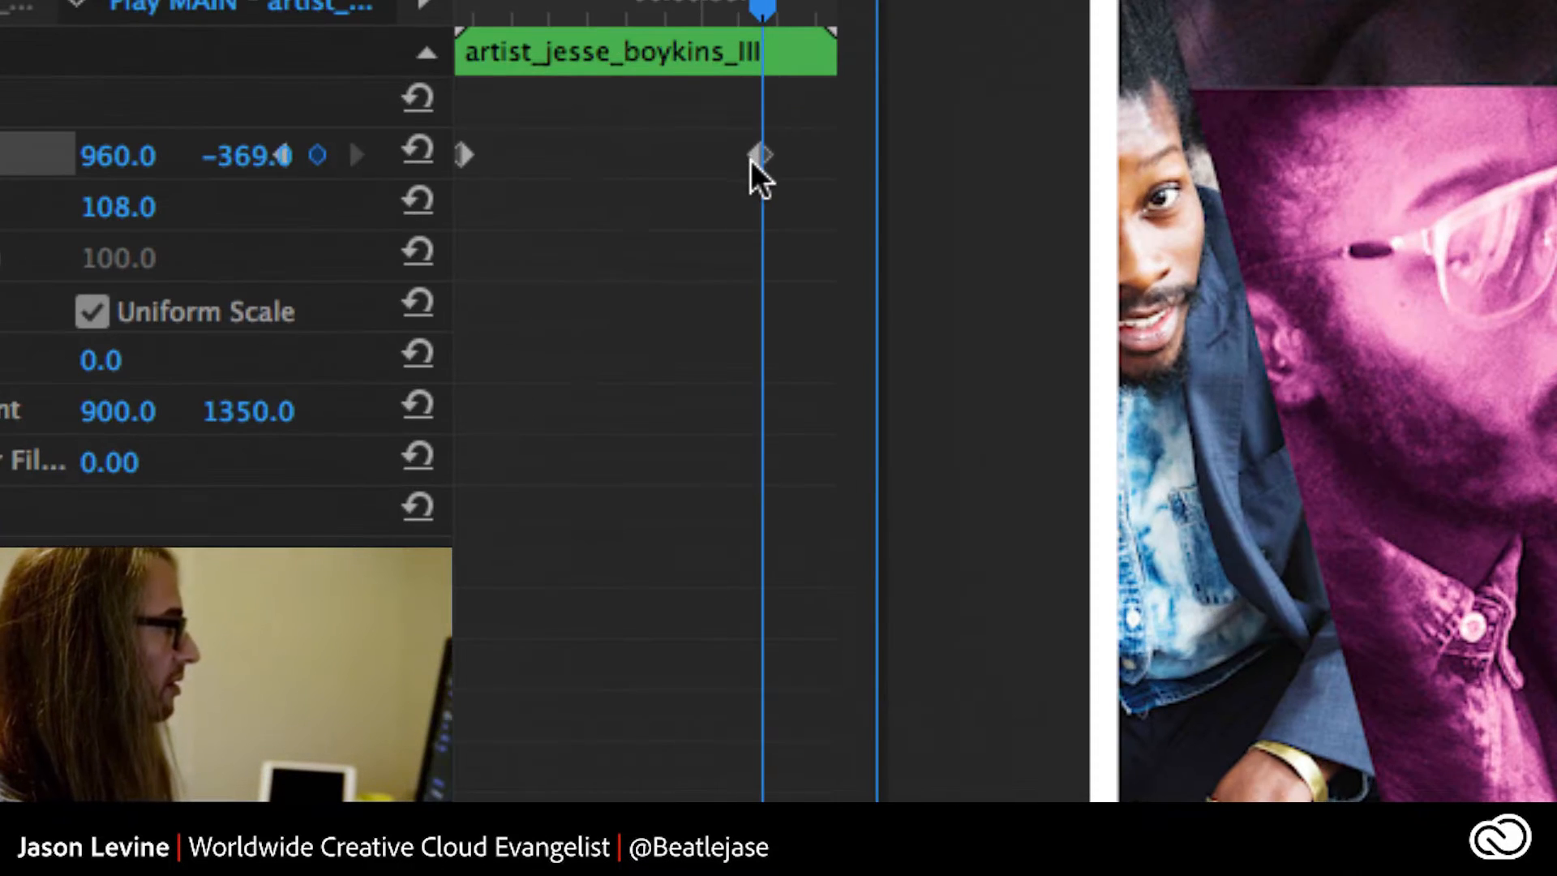
Apply Ease In and Ease Out temporal interpolation to the ending position keyframe of the nested poster clip
right_click(751, 162)
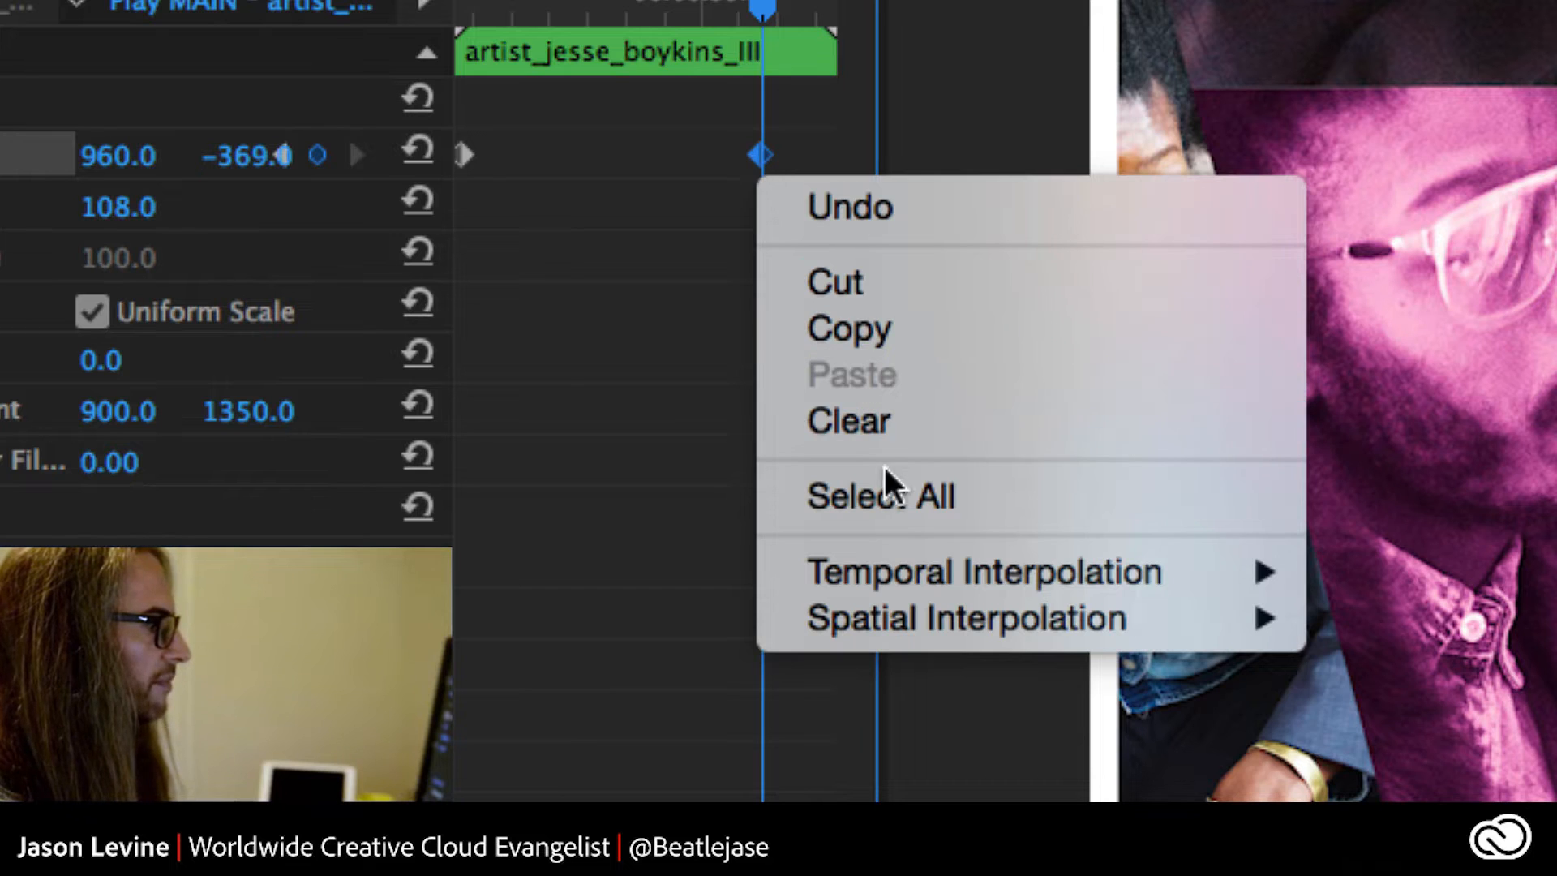
mouse_move(928, 571)
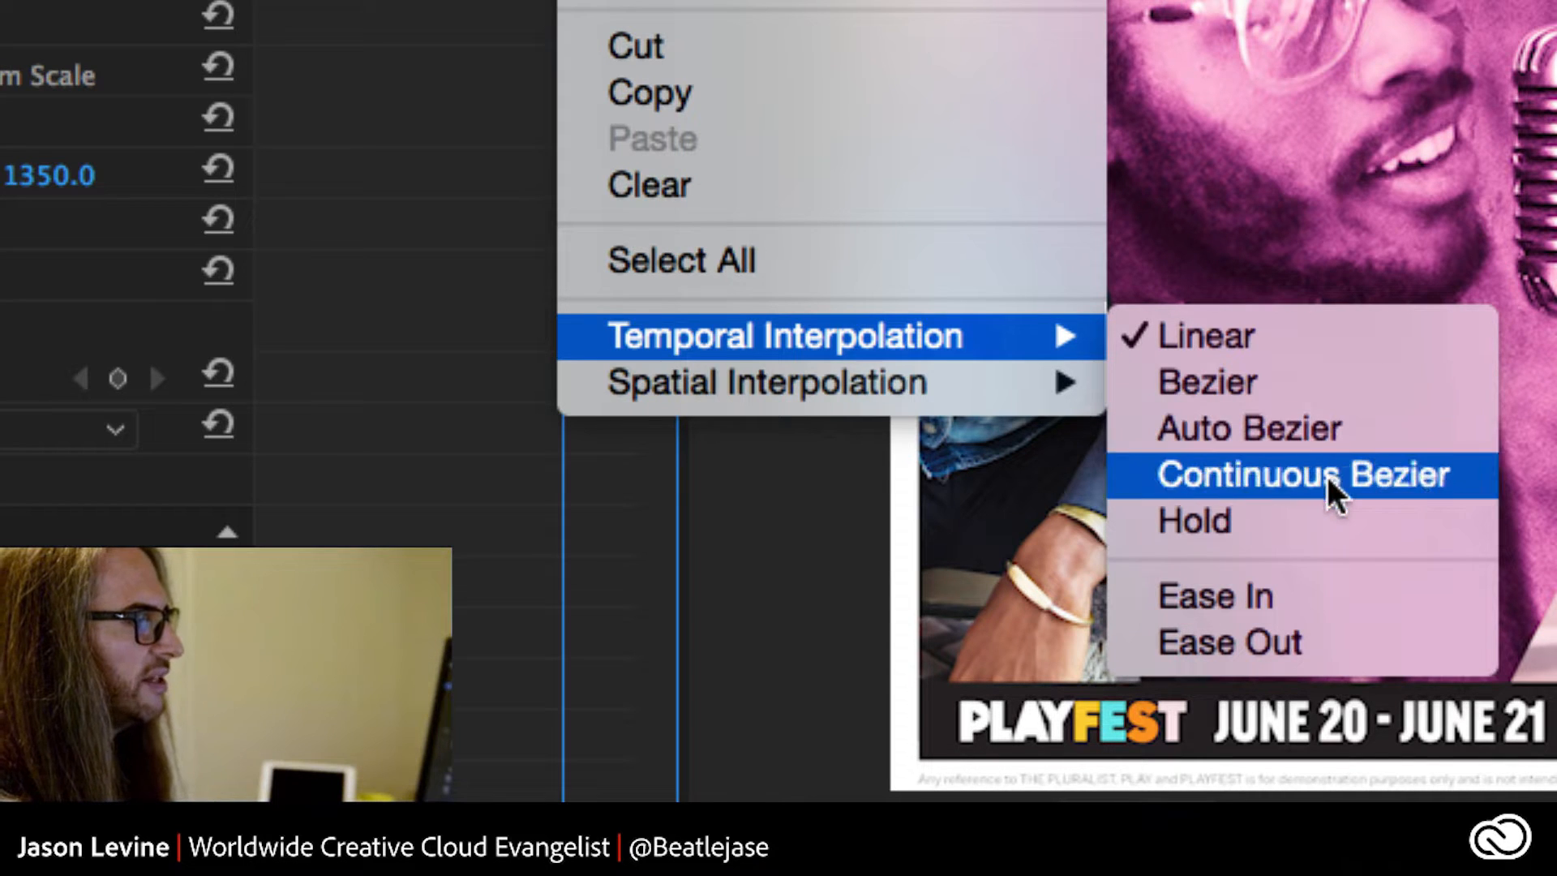
click(1303, 363)
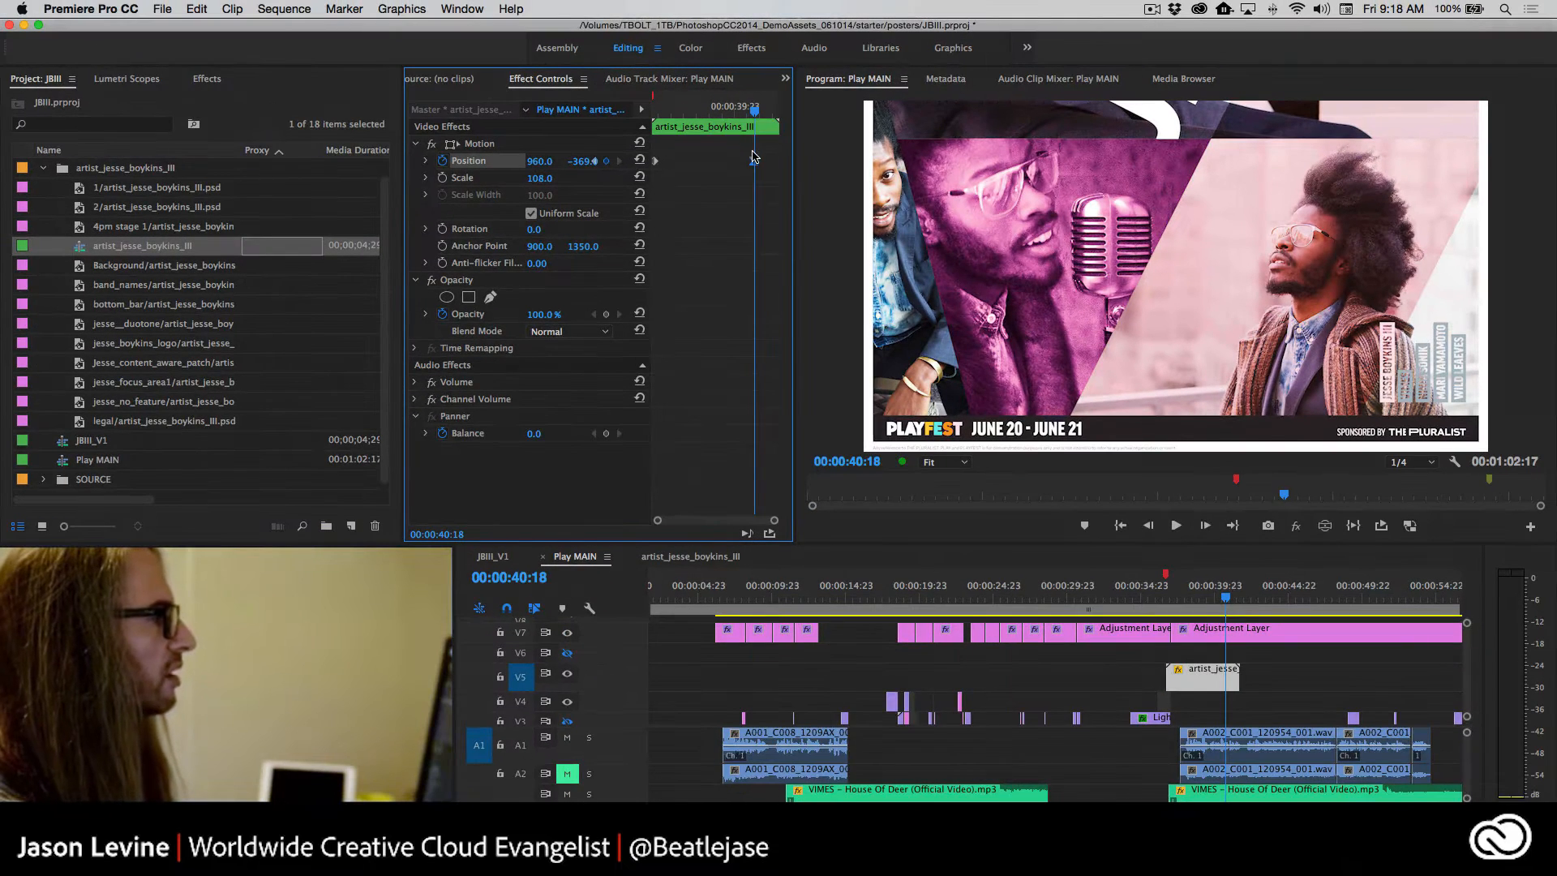
right_click(754, 158)
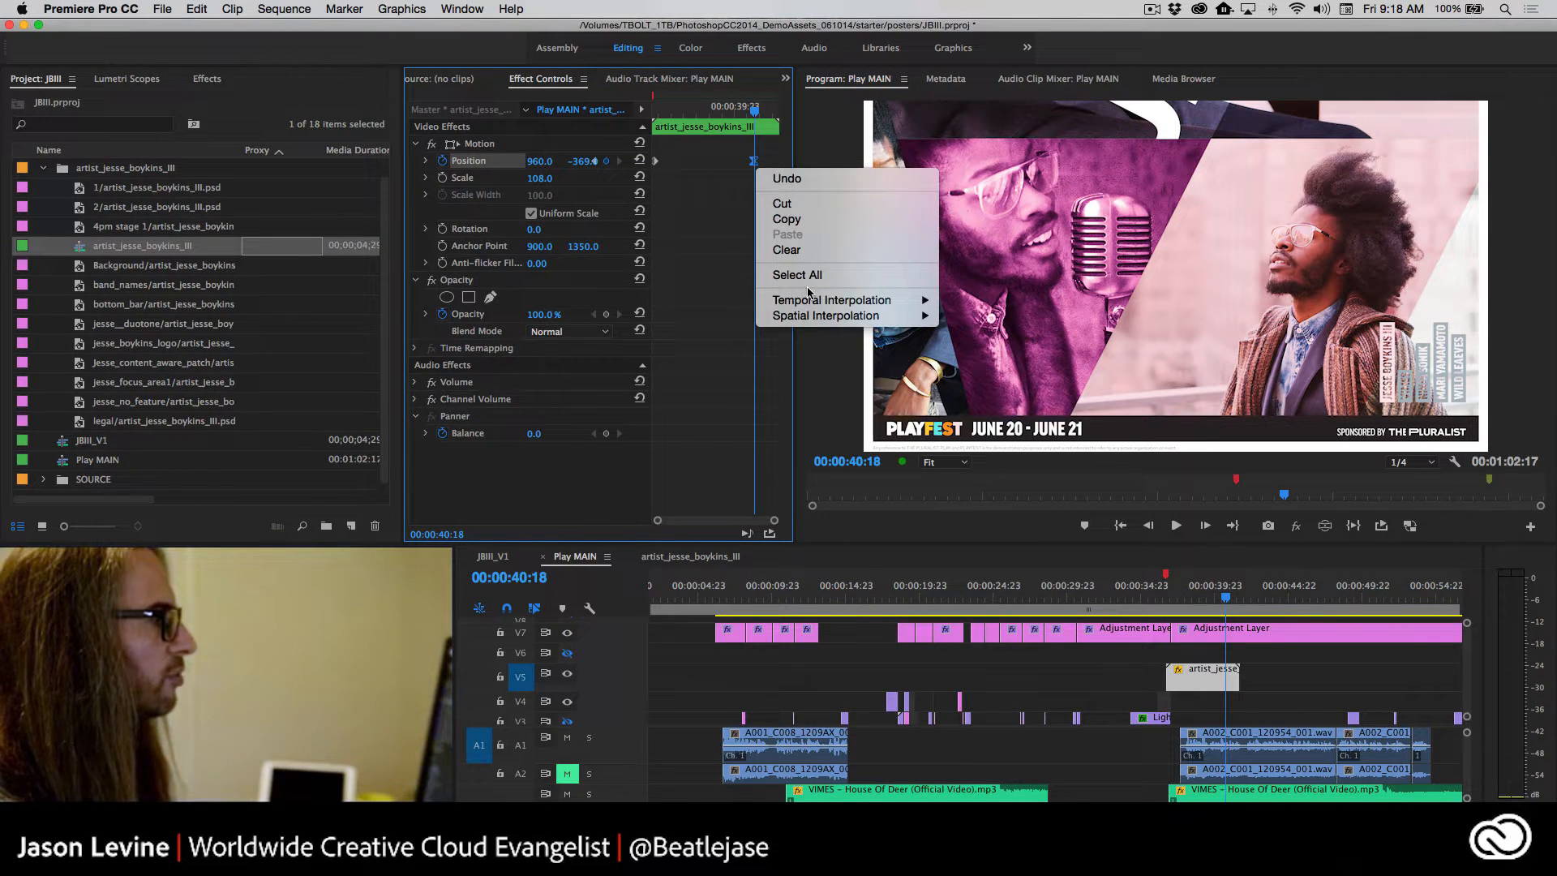
mouse_move(859, 302)
click(1022, 402)
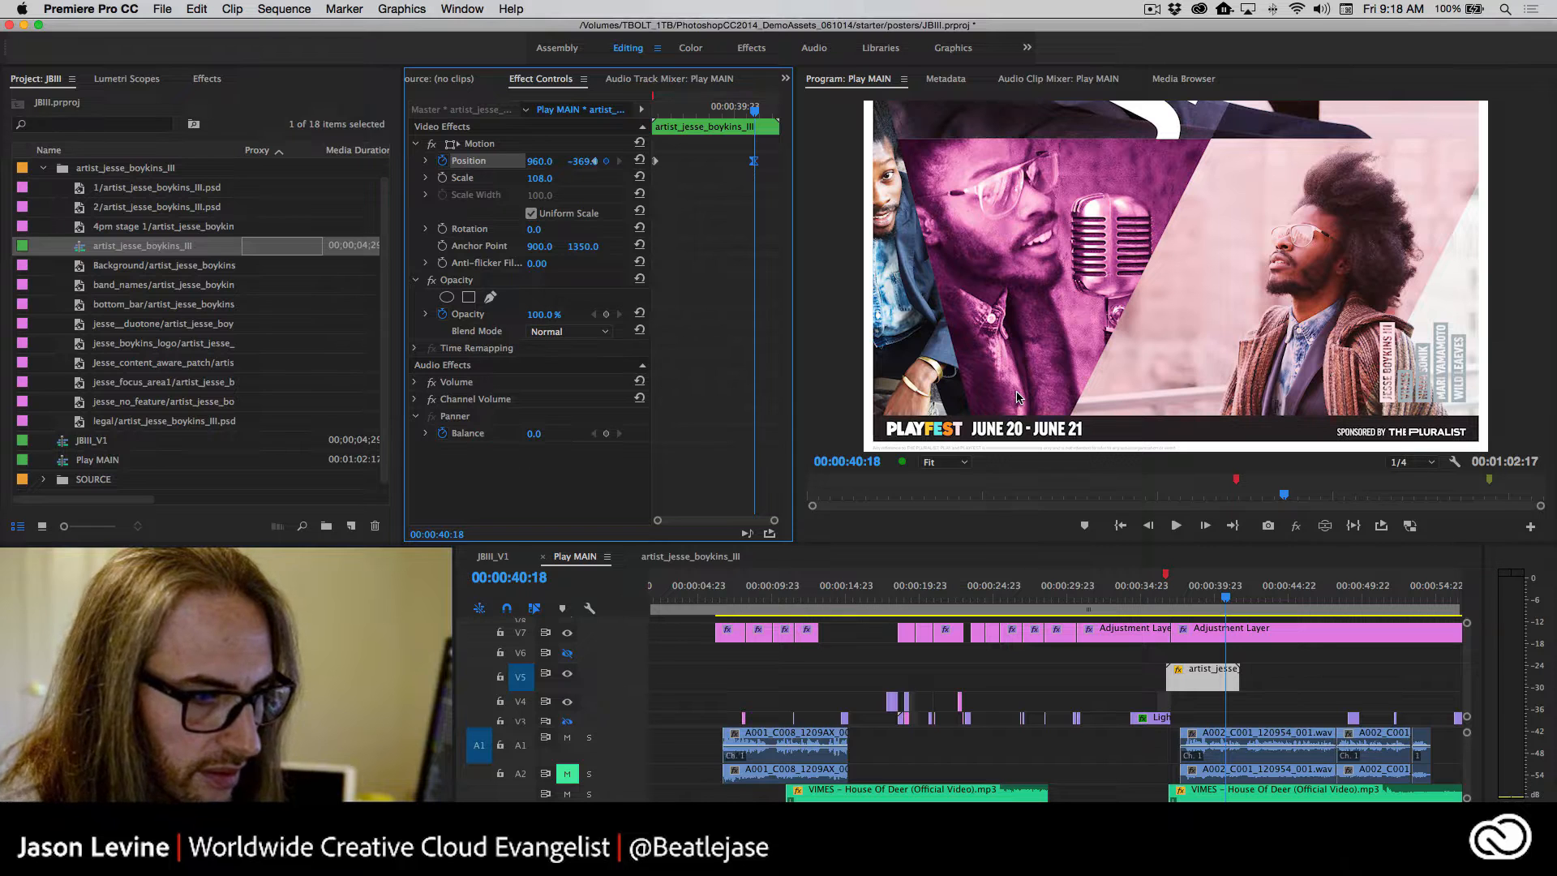
Play back the poster's eased scrolling move in Play MAIN, starting from 00:00:36:02
drag(1226, 599, 1158, 599)
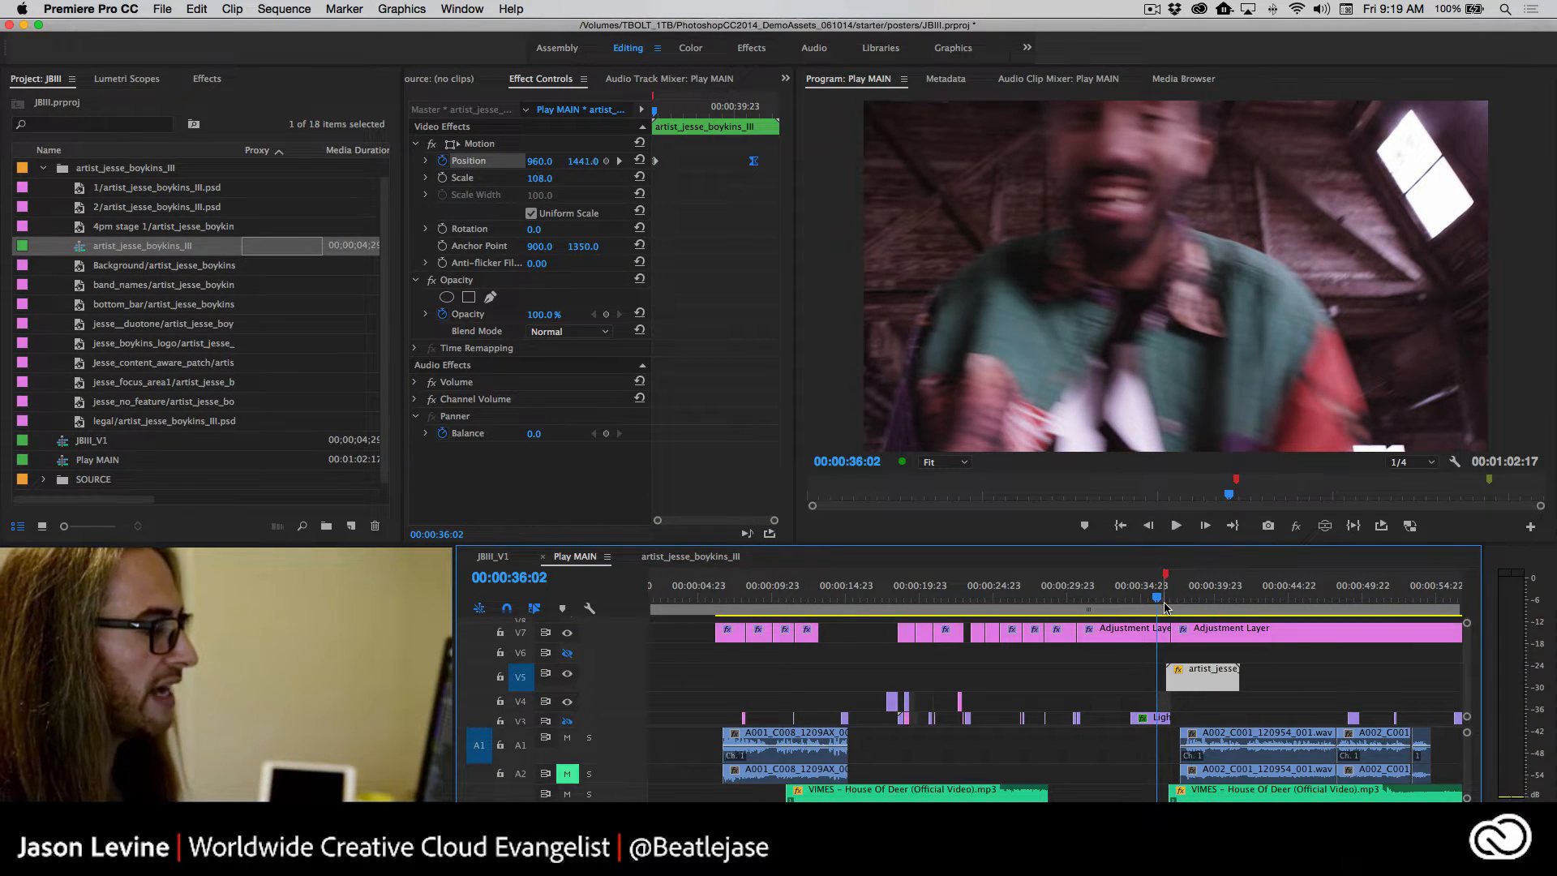
key(space)
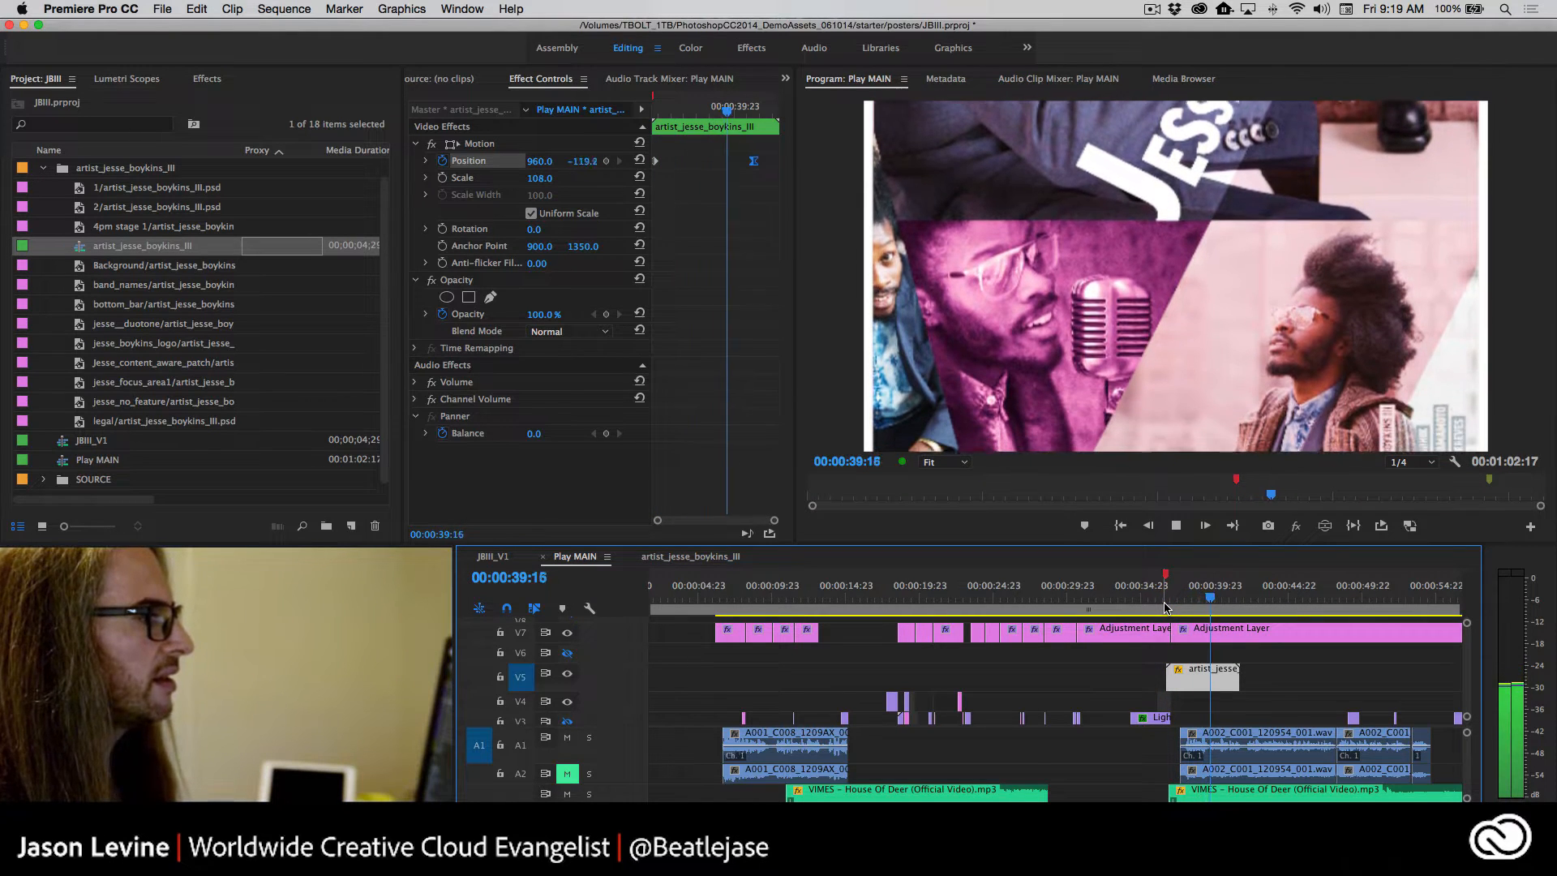
key(space)
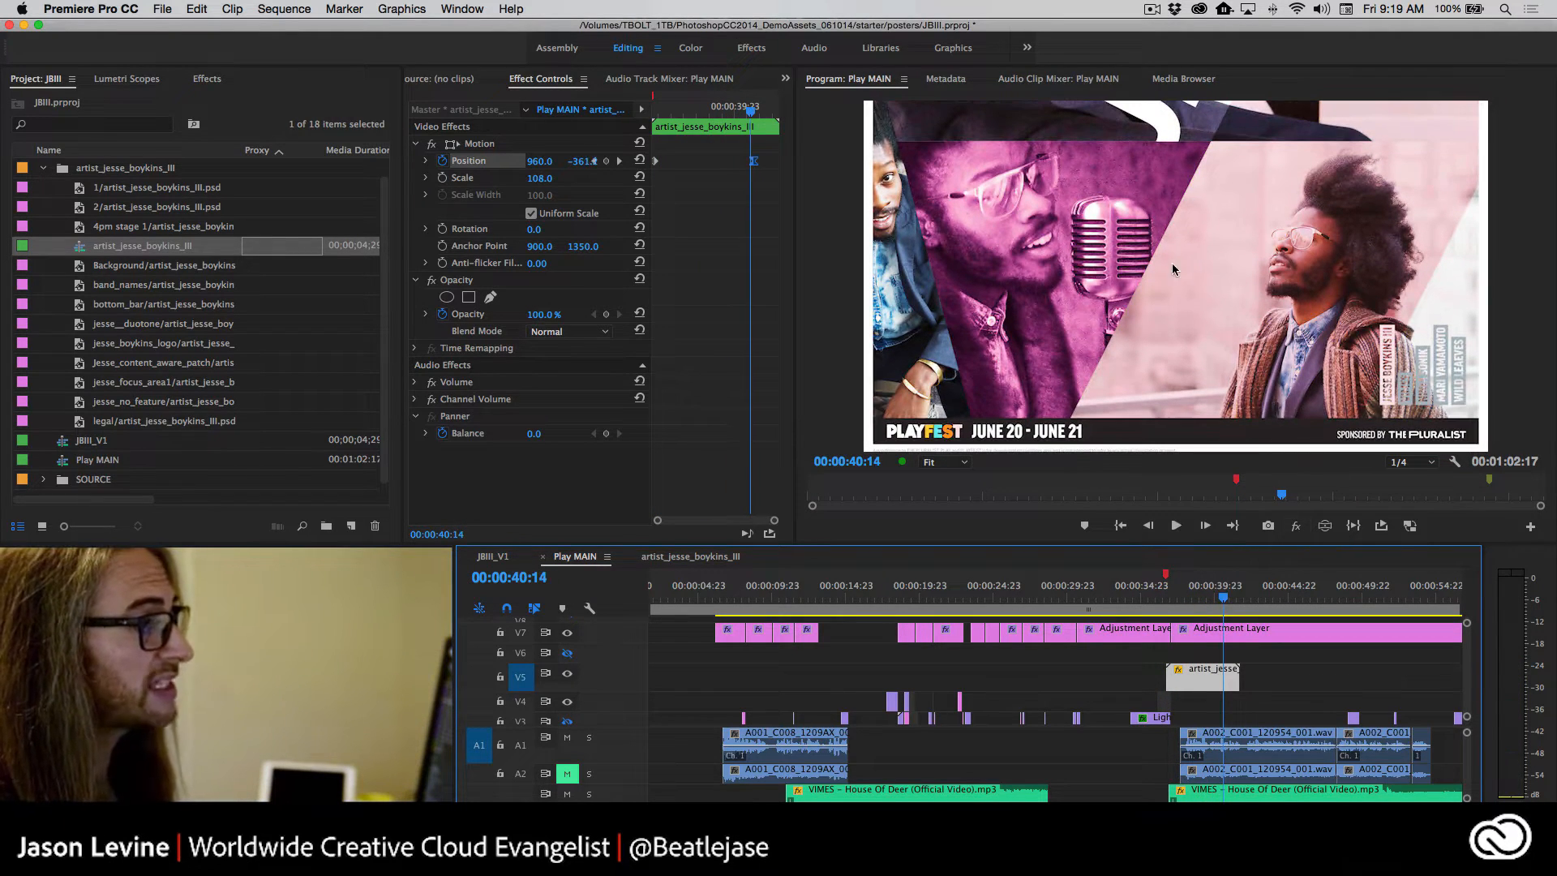
Go to 00:00:39:17 and set the nested poster clip's blend mode to Overlay
mouse_move(1221, 598)
mouse_down()
mouse_move(1177, 602)
mouse_move(1210, 599)
mouse_up()
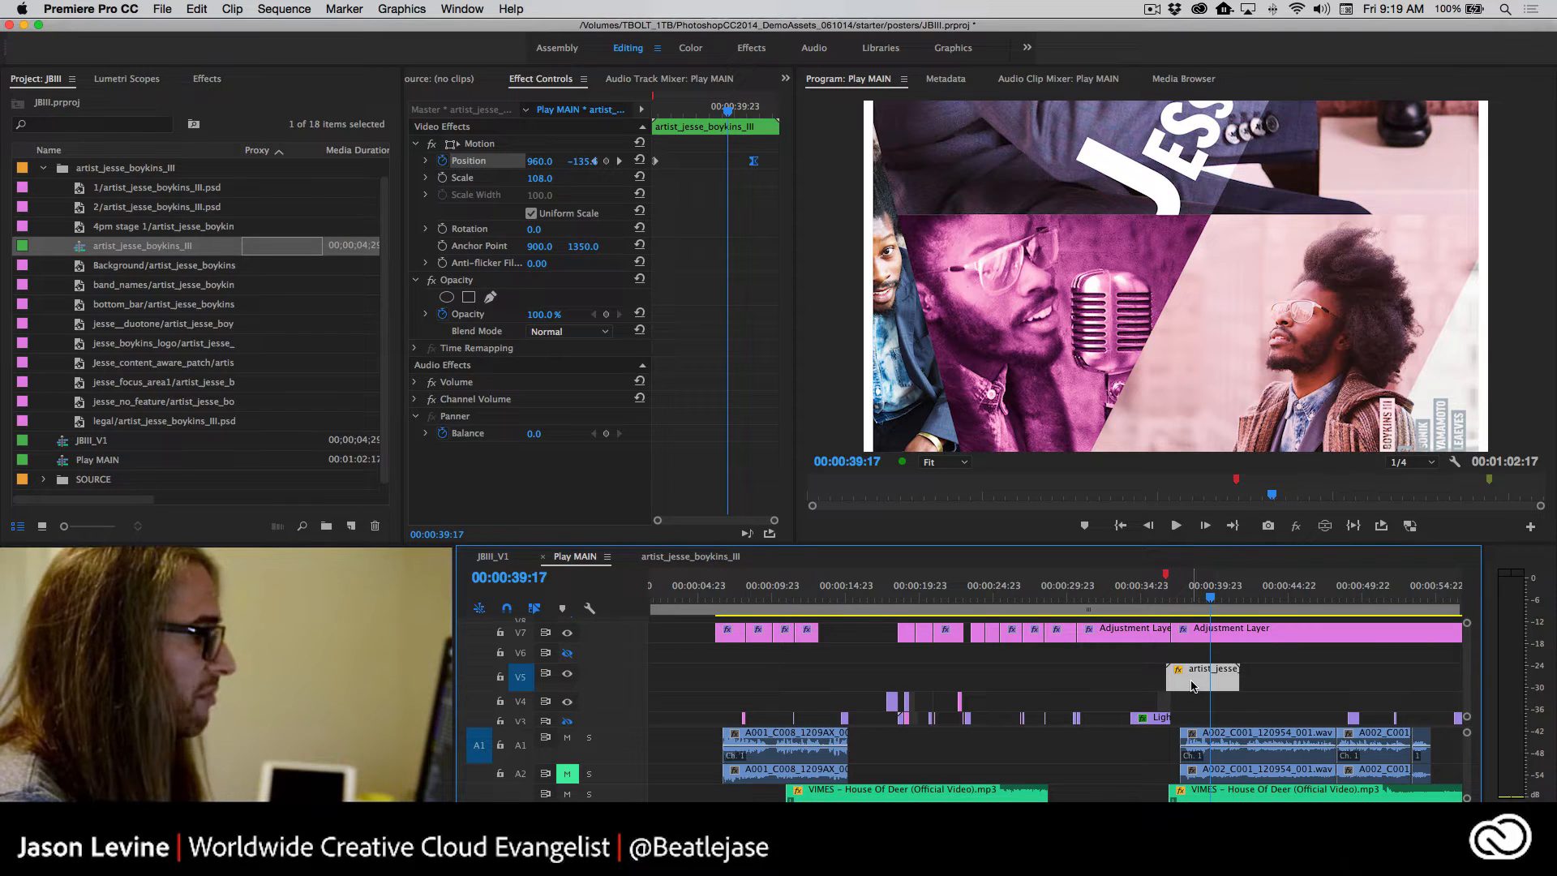
scroll(1192, 686, down, 1)
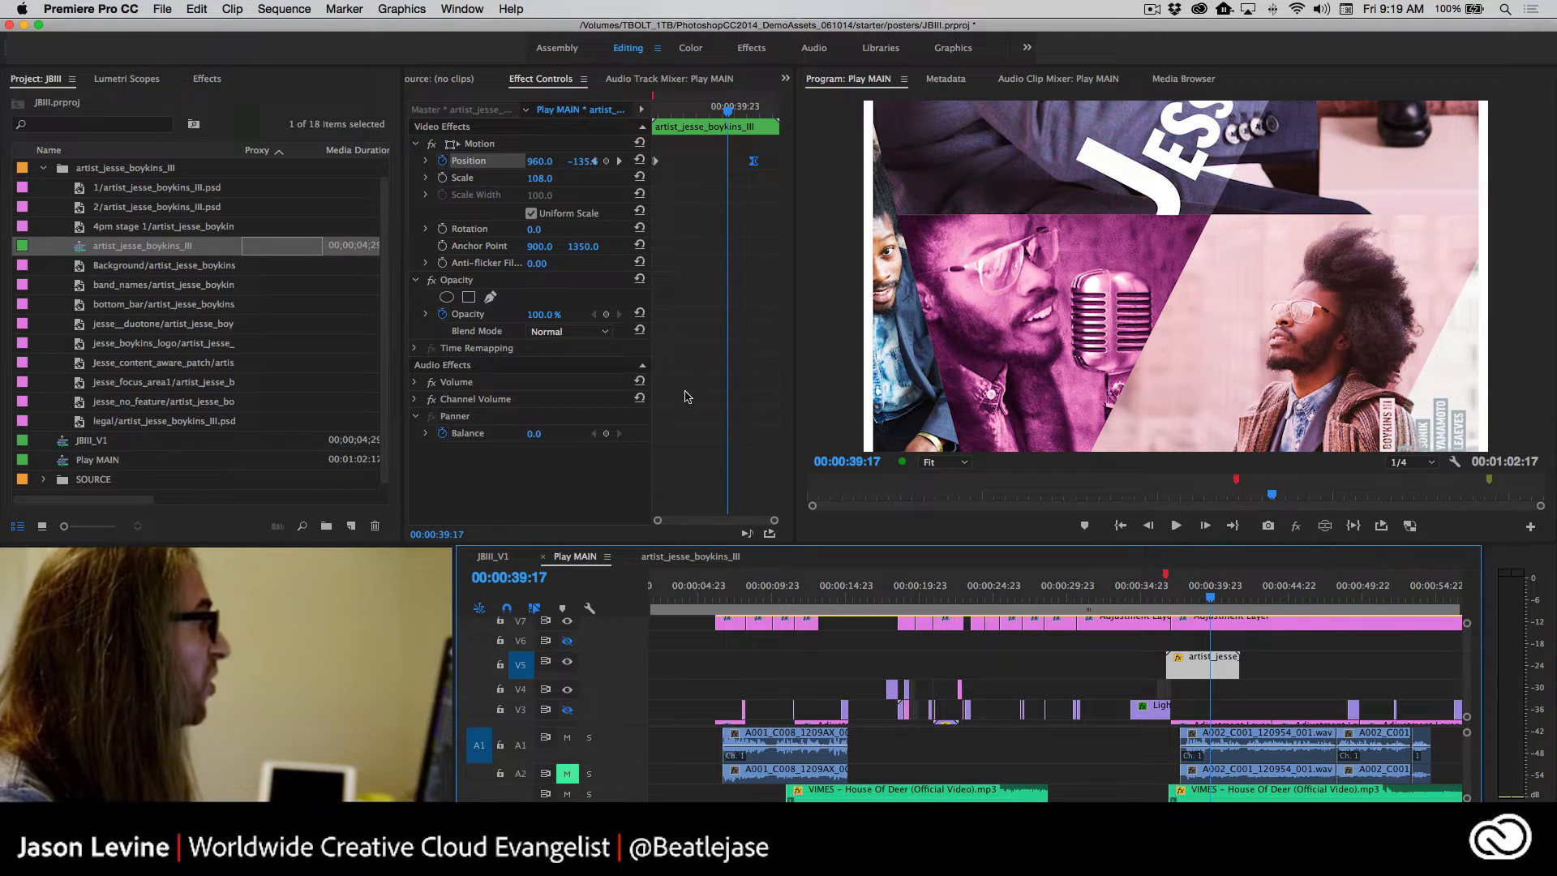
click(543, 331)
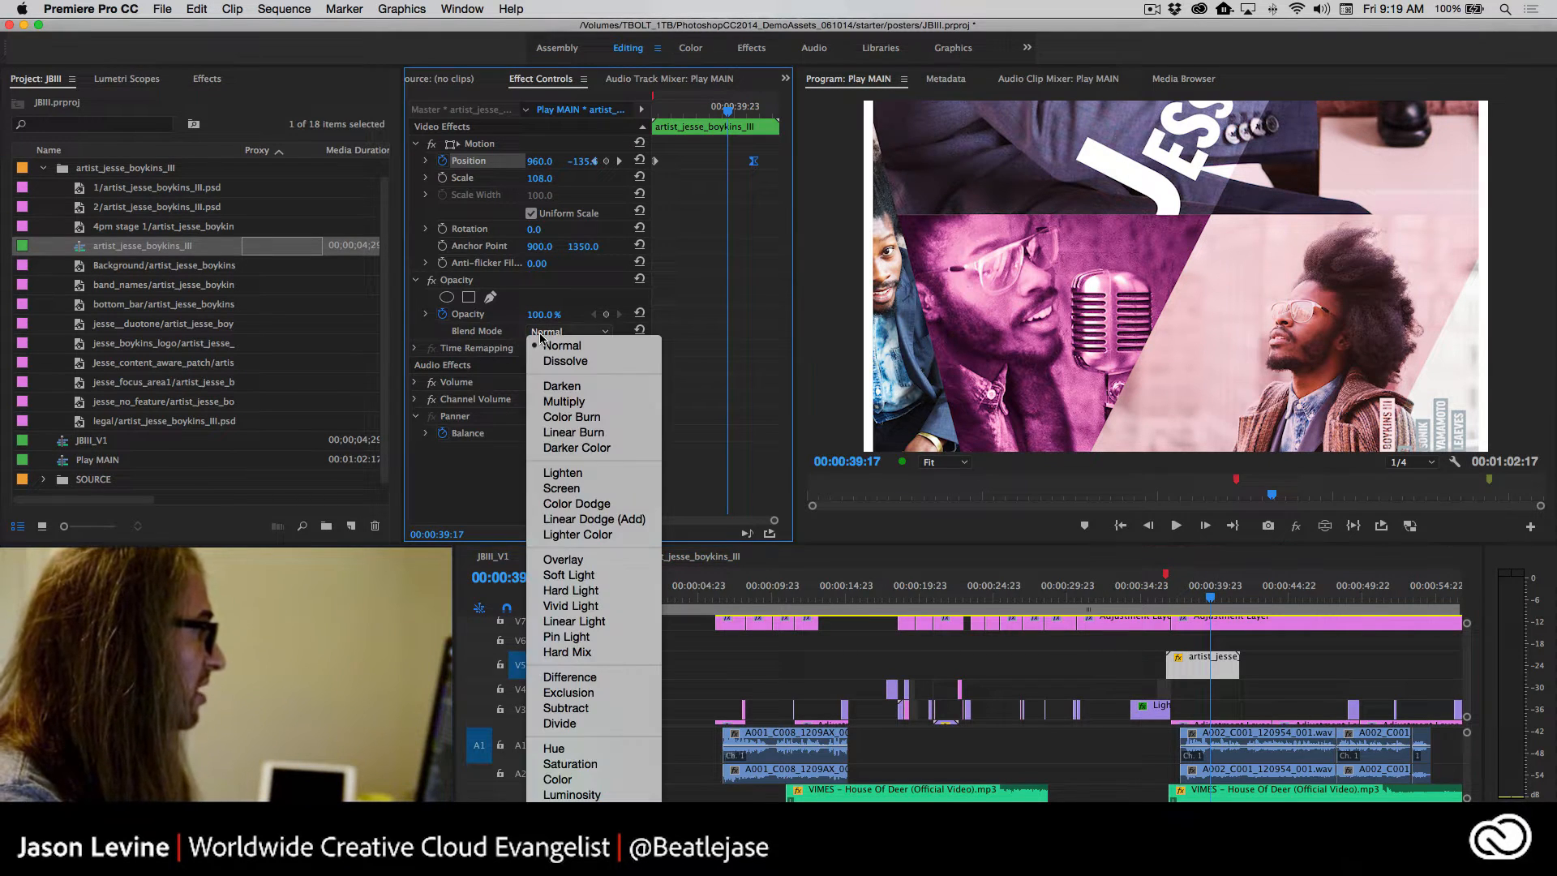
click(564, 560)
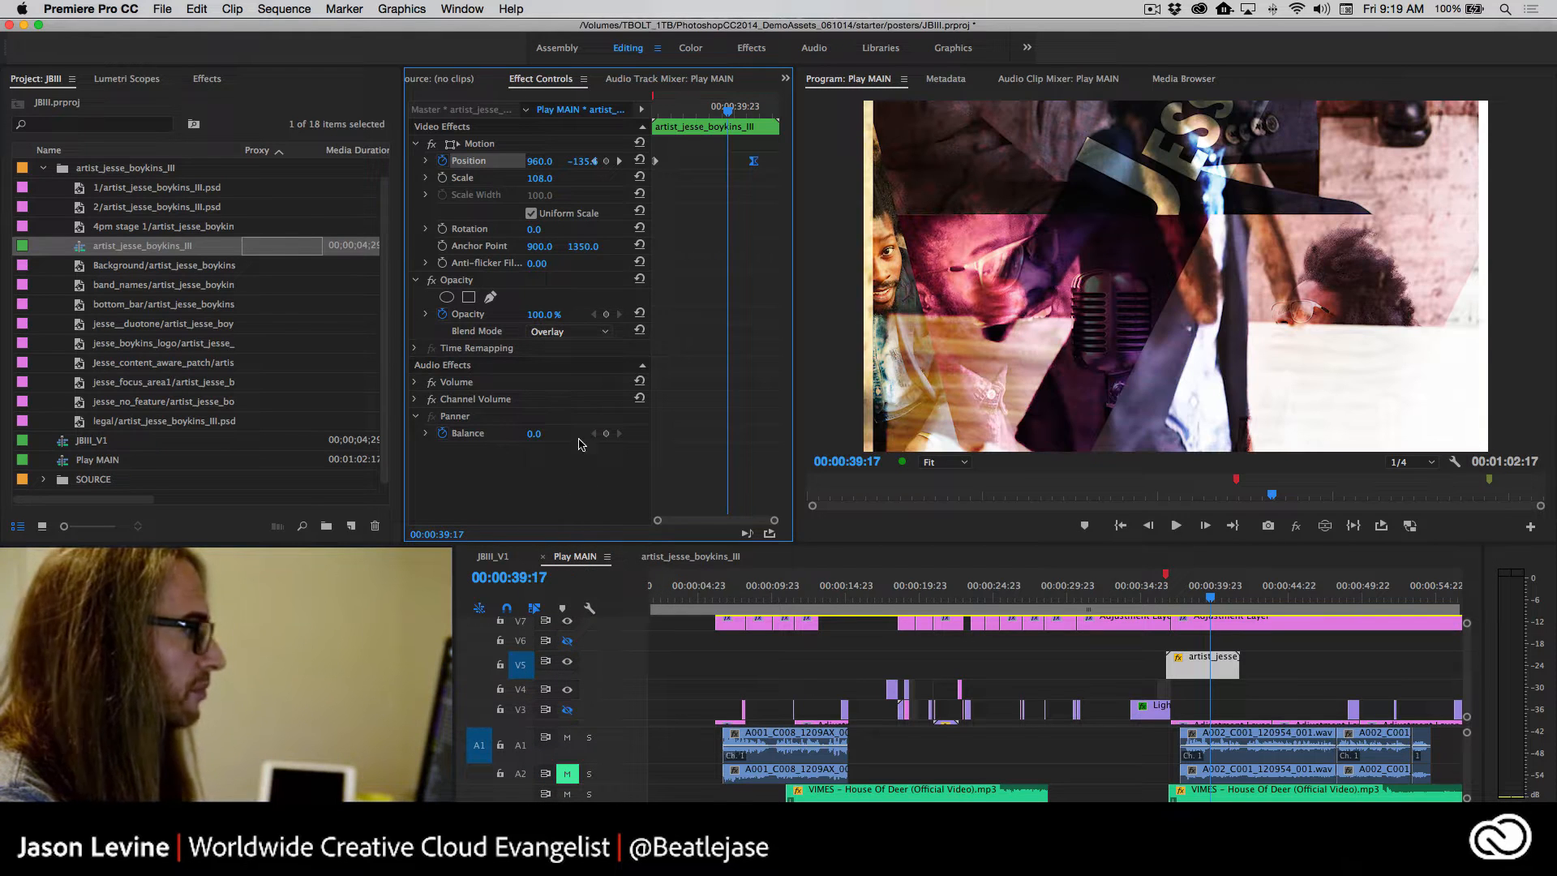
Change the nested poster clip's blend mode to Screen and play back the blended section up to 00:00:41:02
click(557, 332)
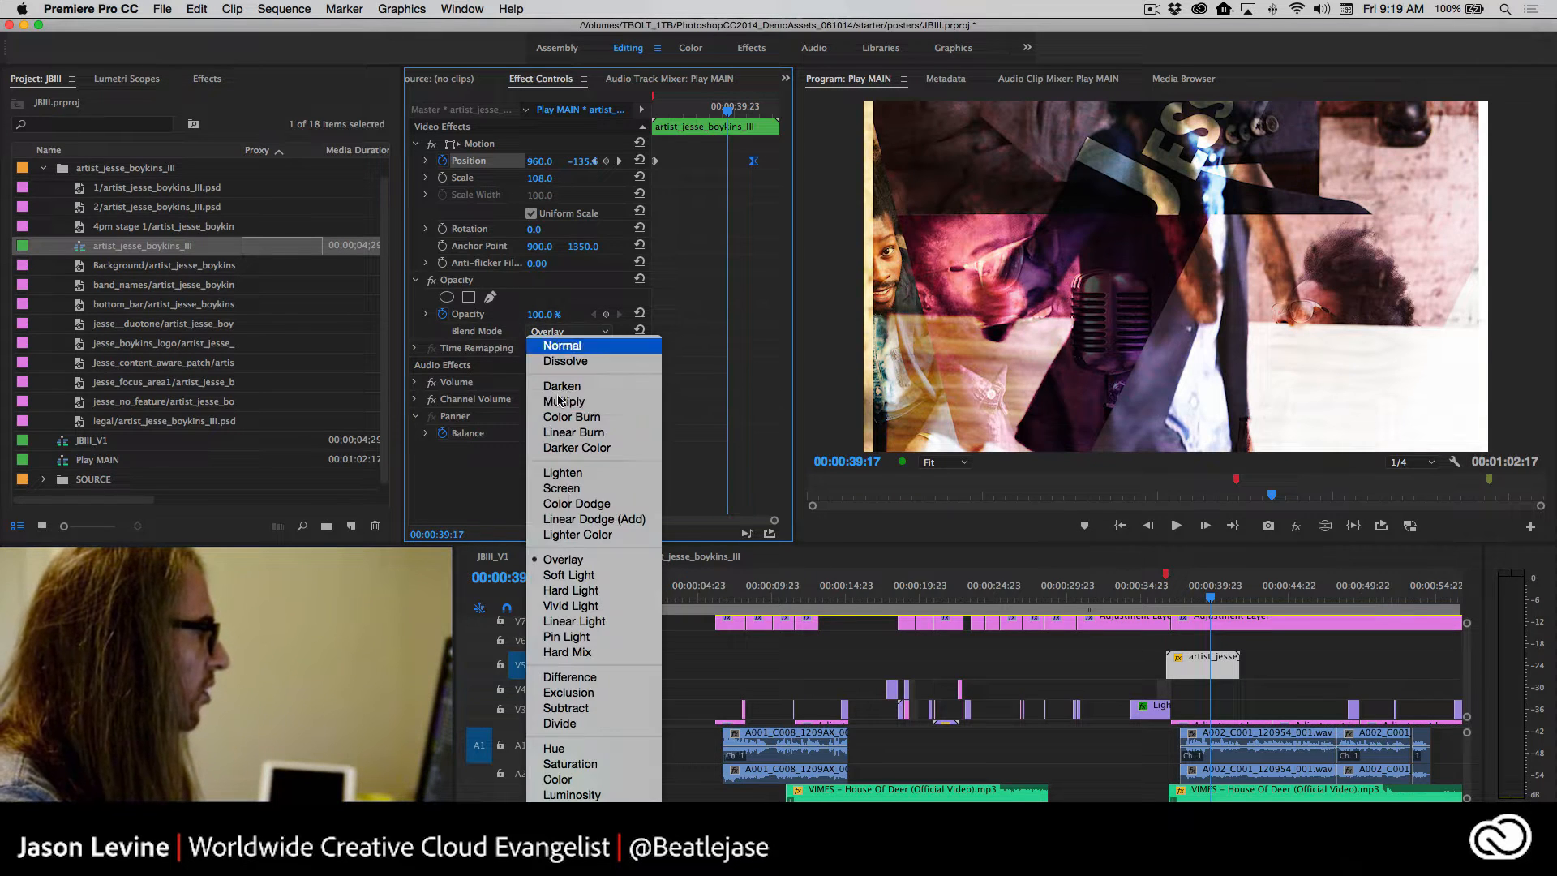
click(568, 492)
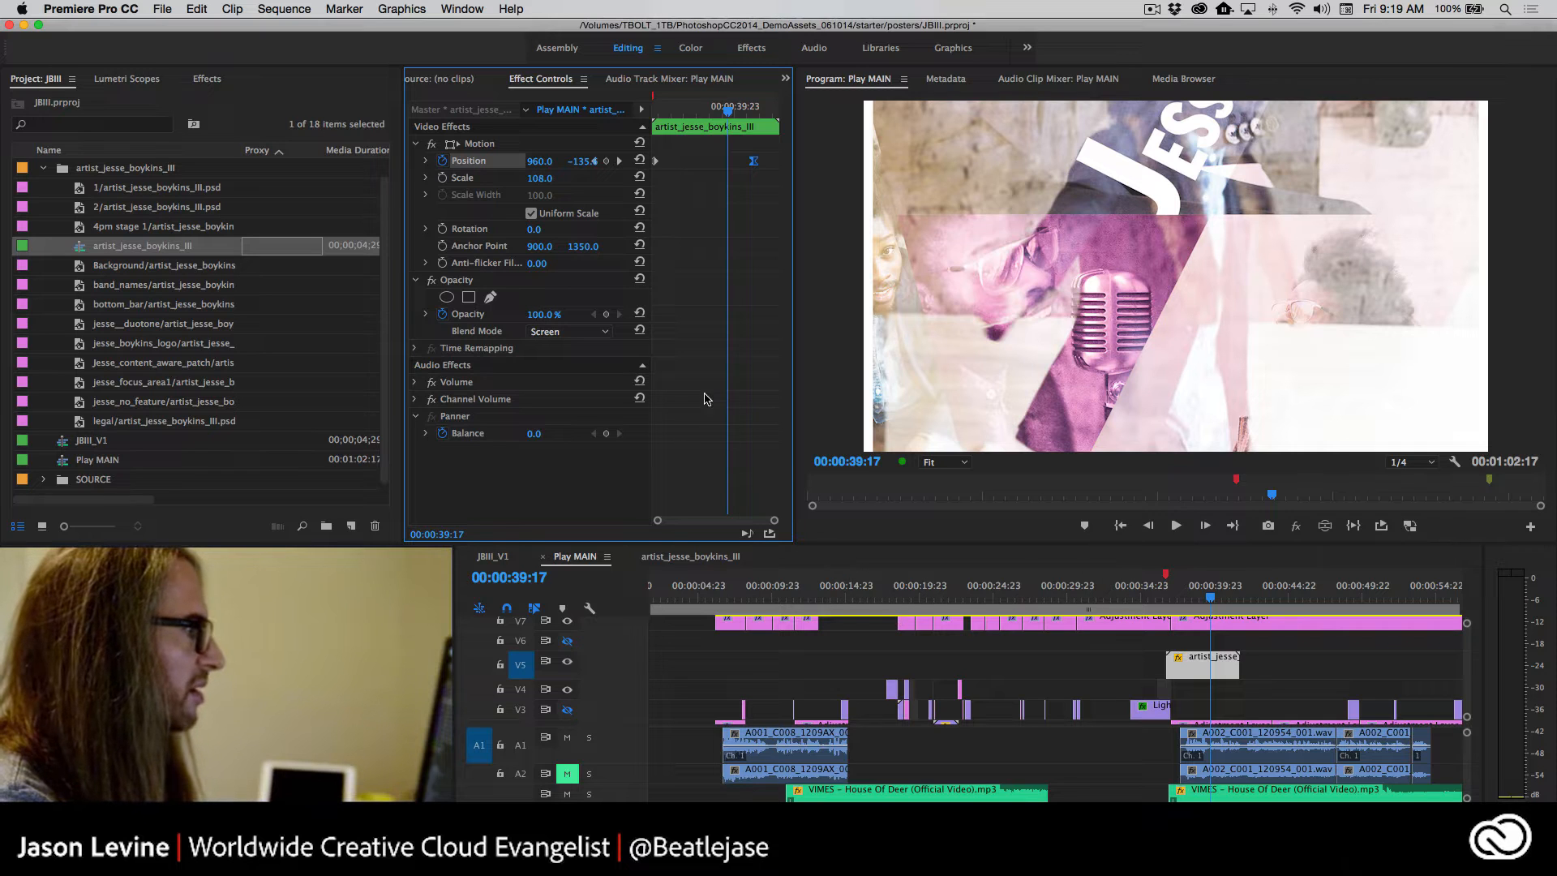
drag(1207, 600, 1157, 602)
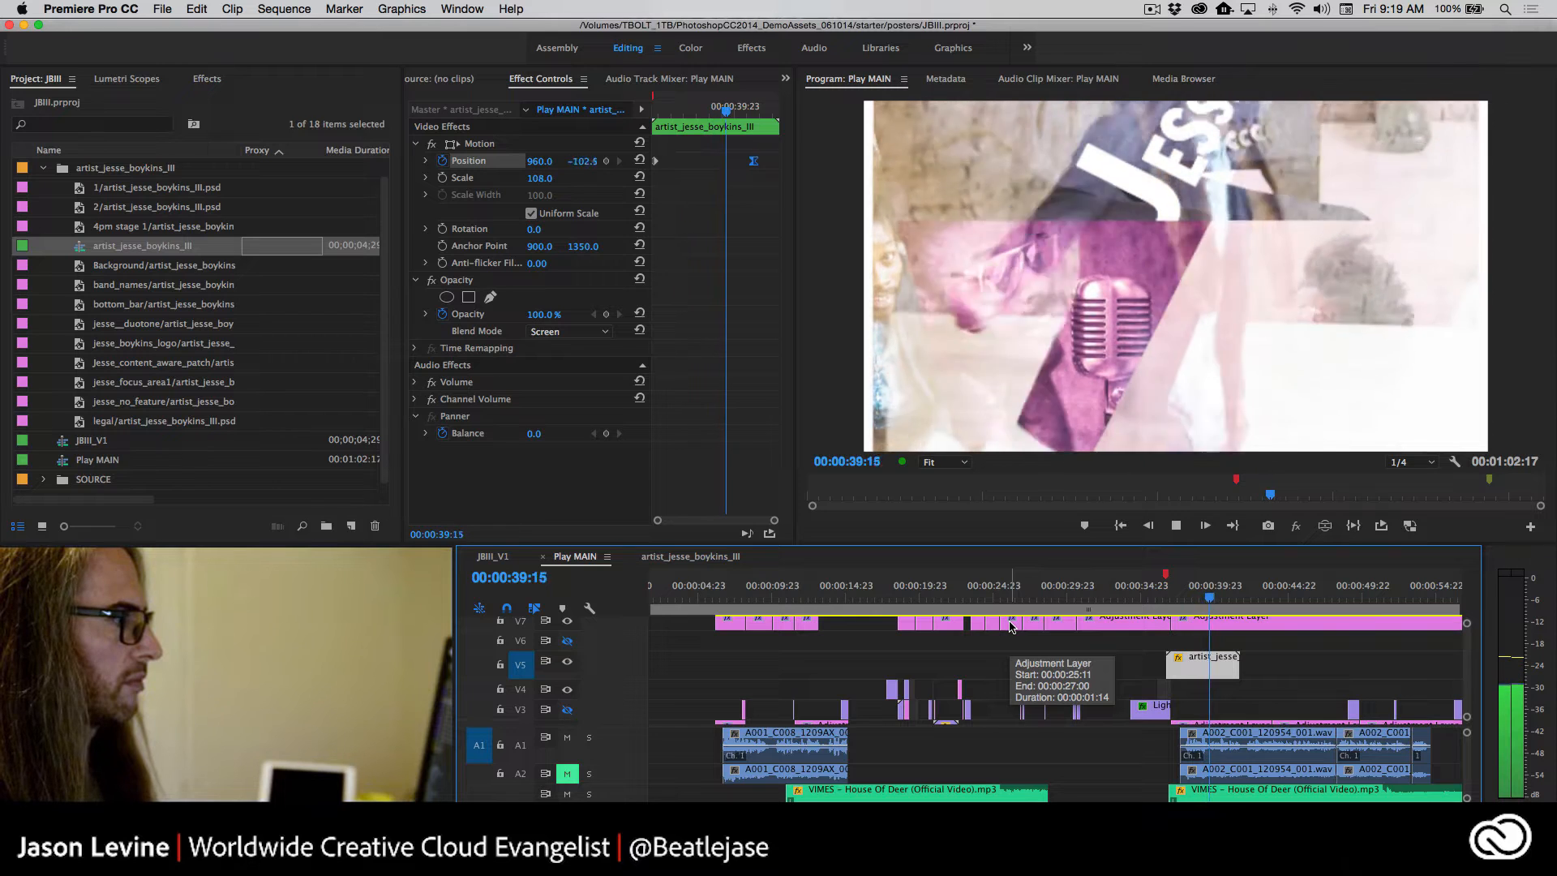
key(space)
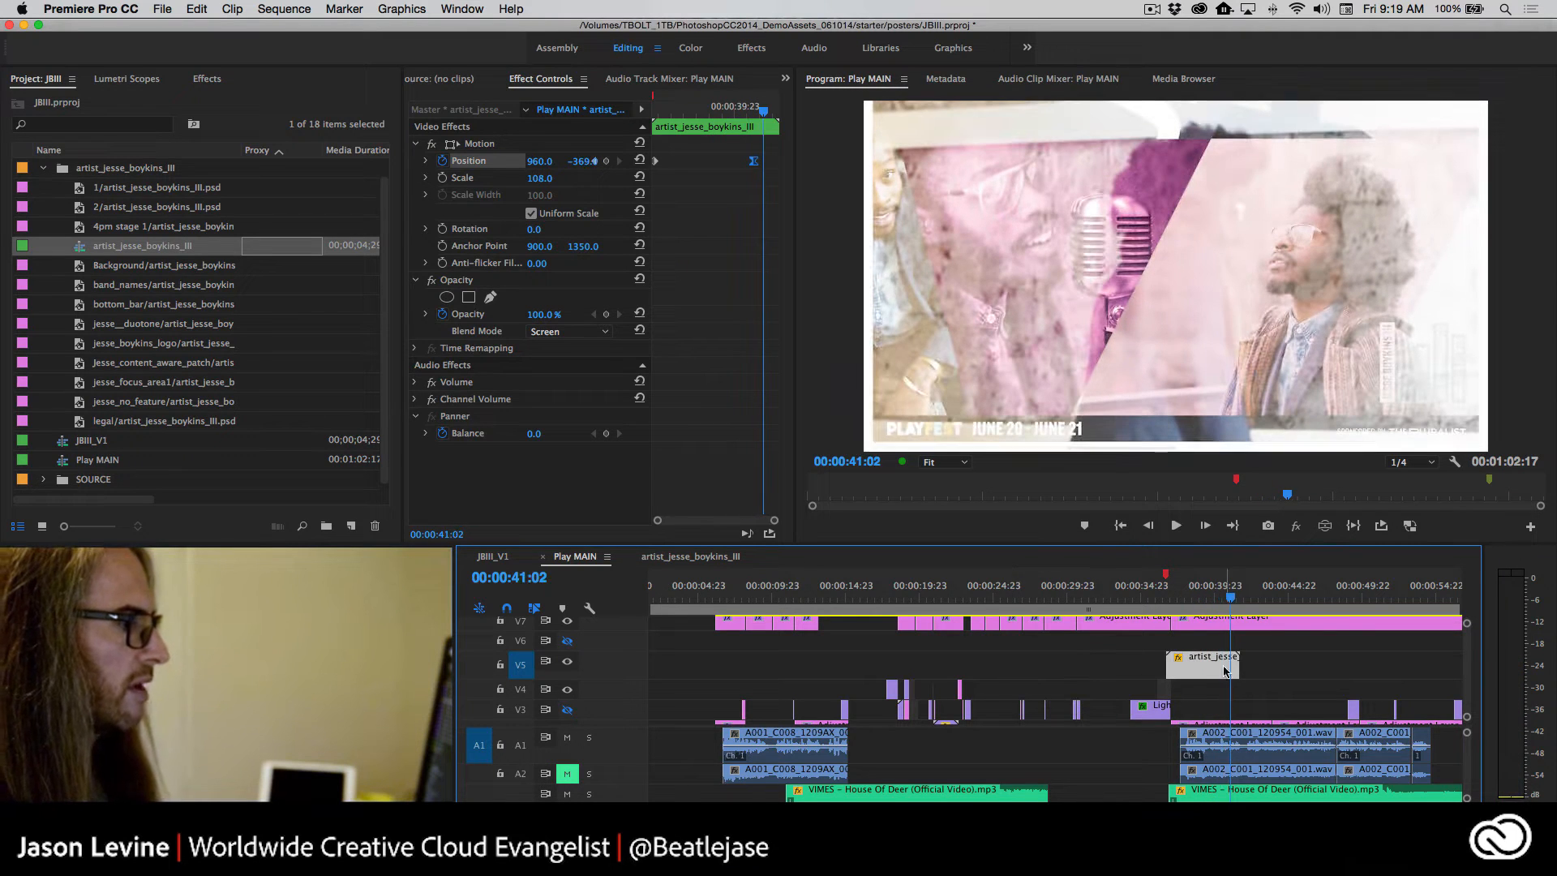
Trim the end of the poster clip on V5 to 00:00:41:02 and apply a Cross Dissolve there
drag(1228, 668, 1223, 669)
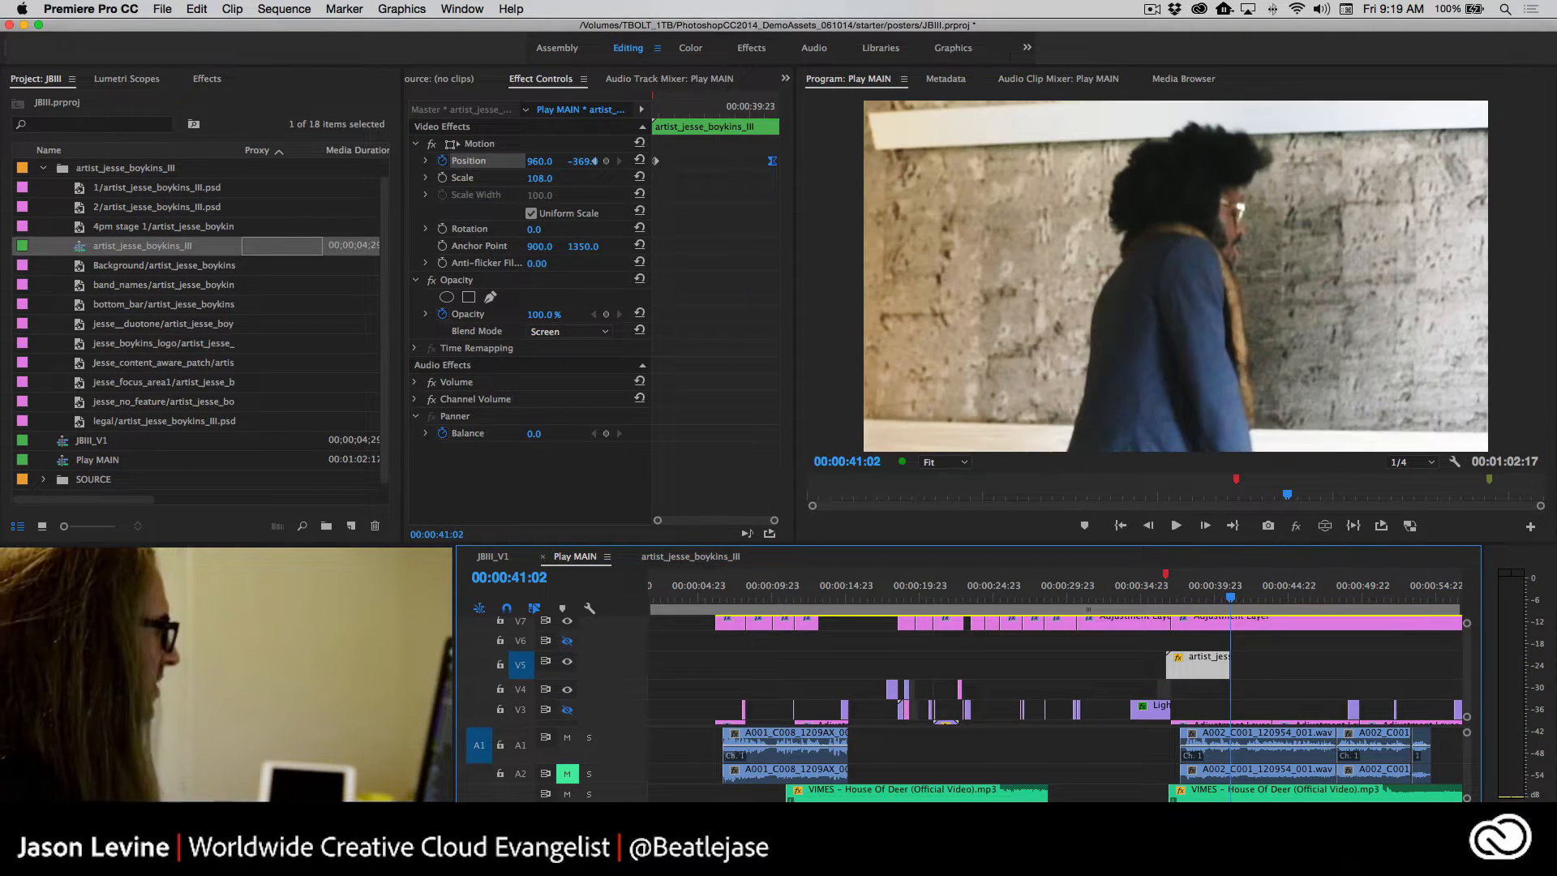
click(205, 81)
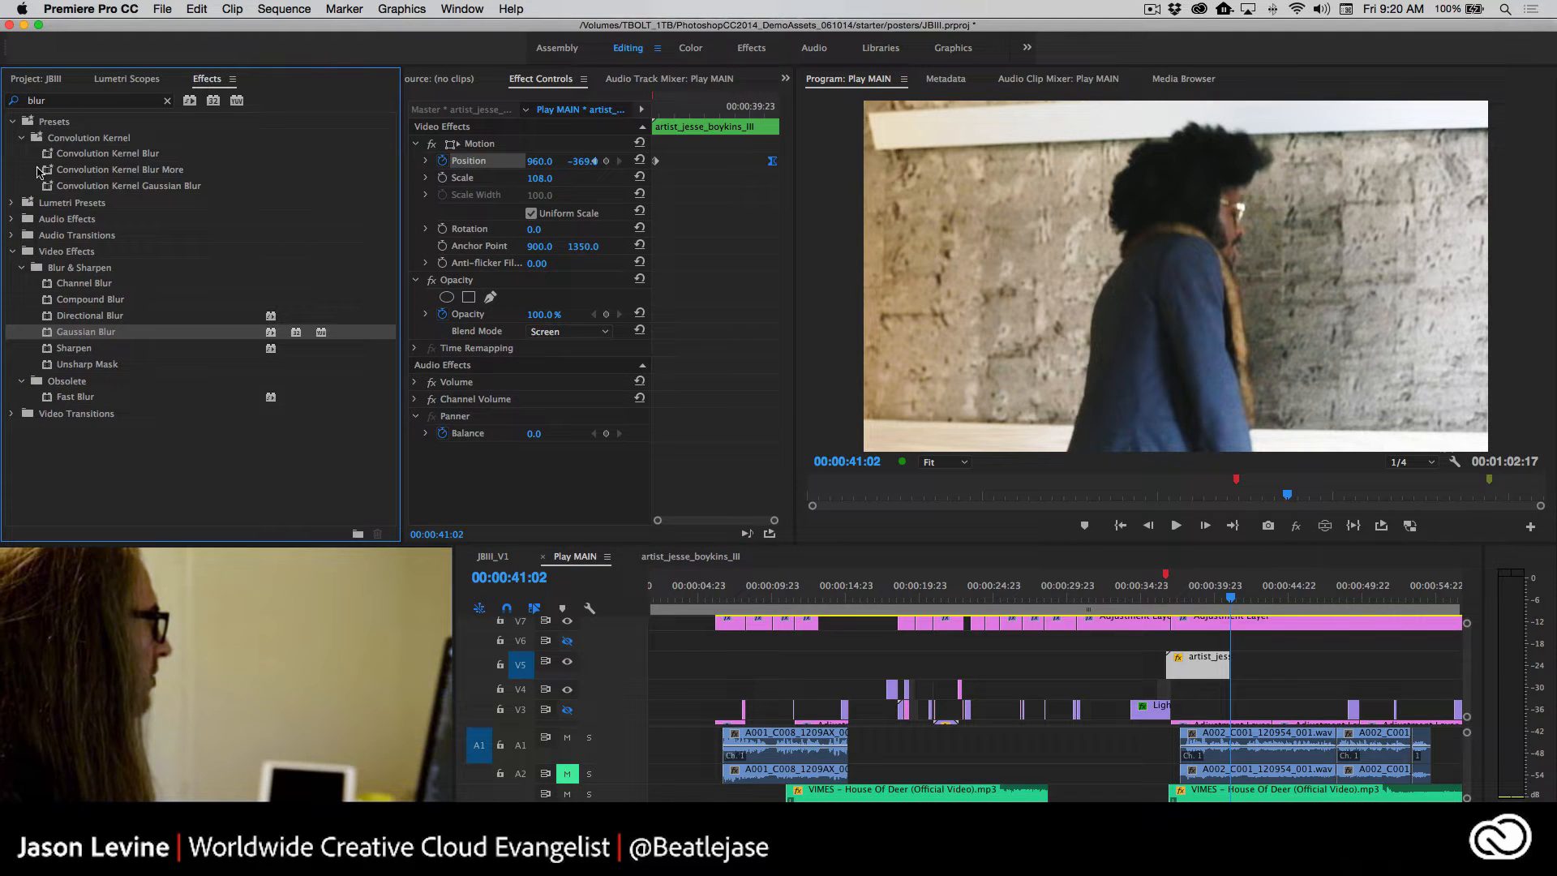
click(63, 101)
key(BackSpace)
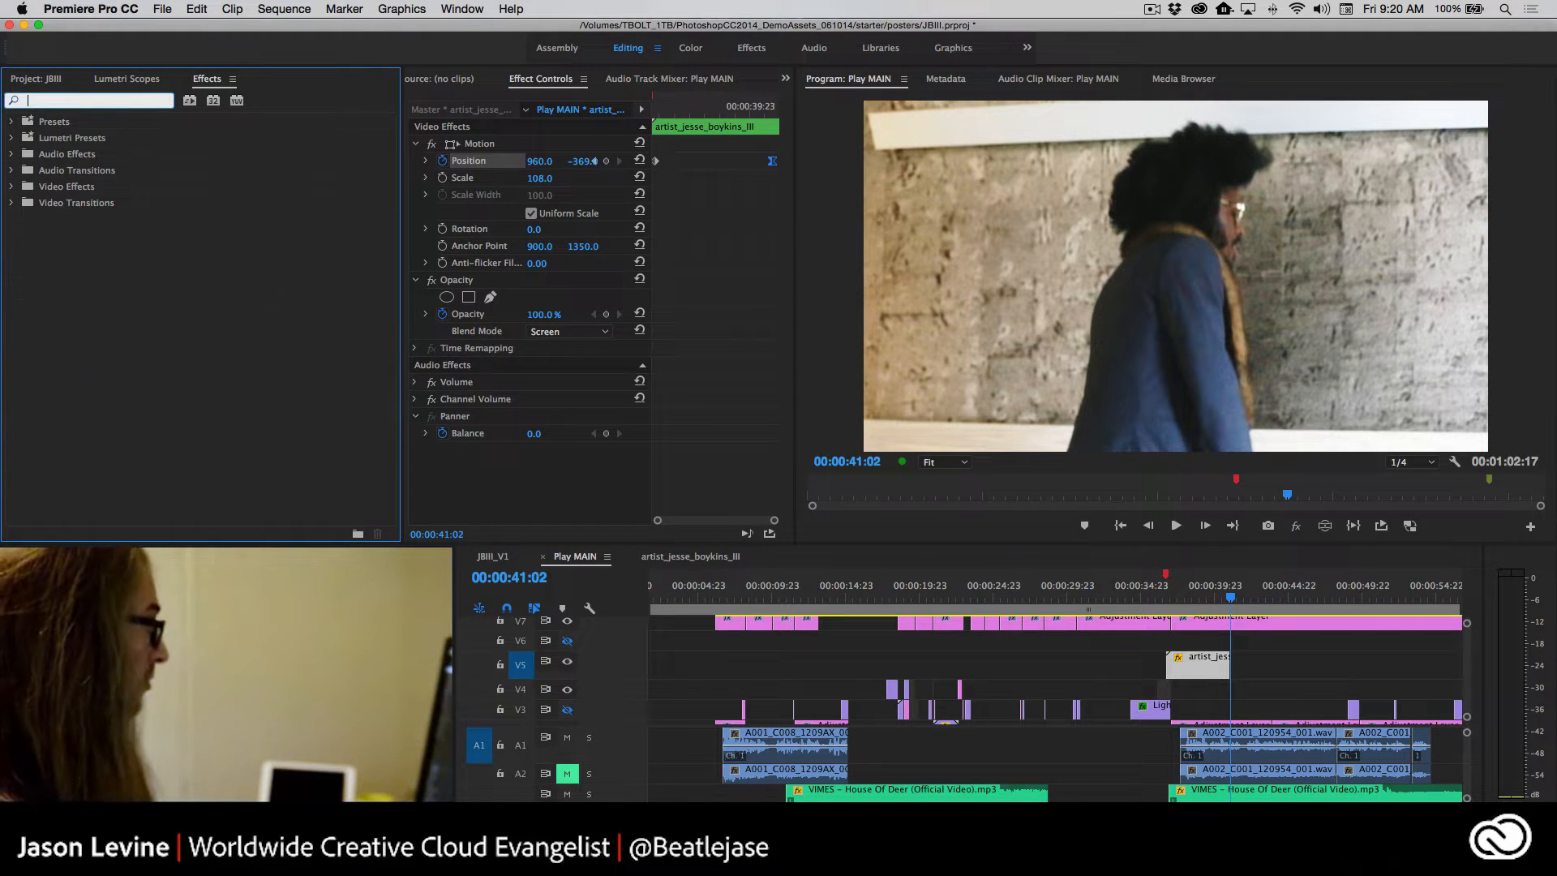
click(12, 202)
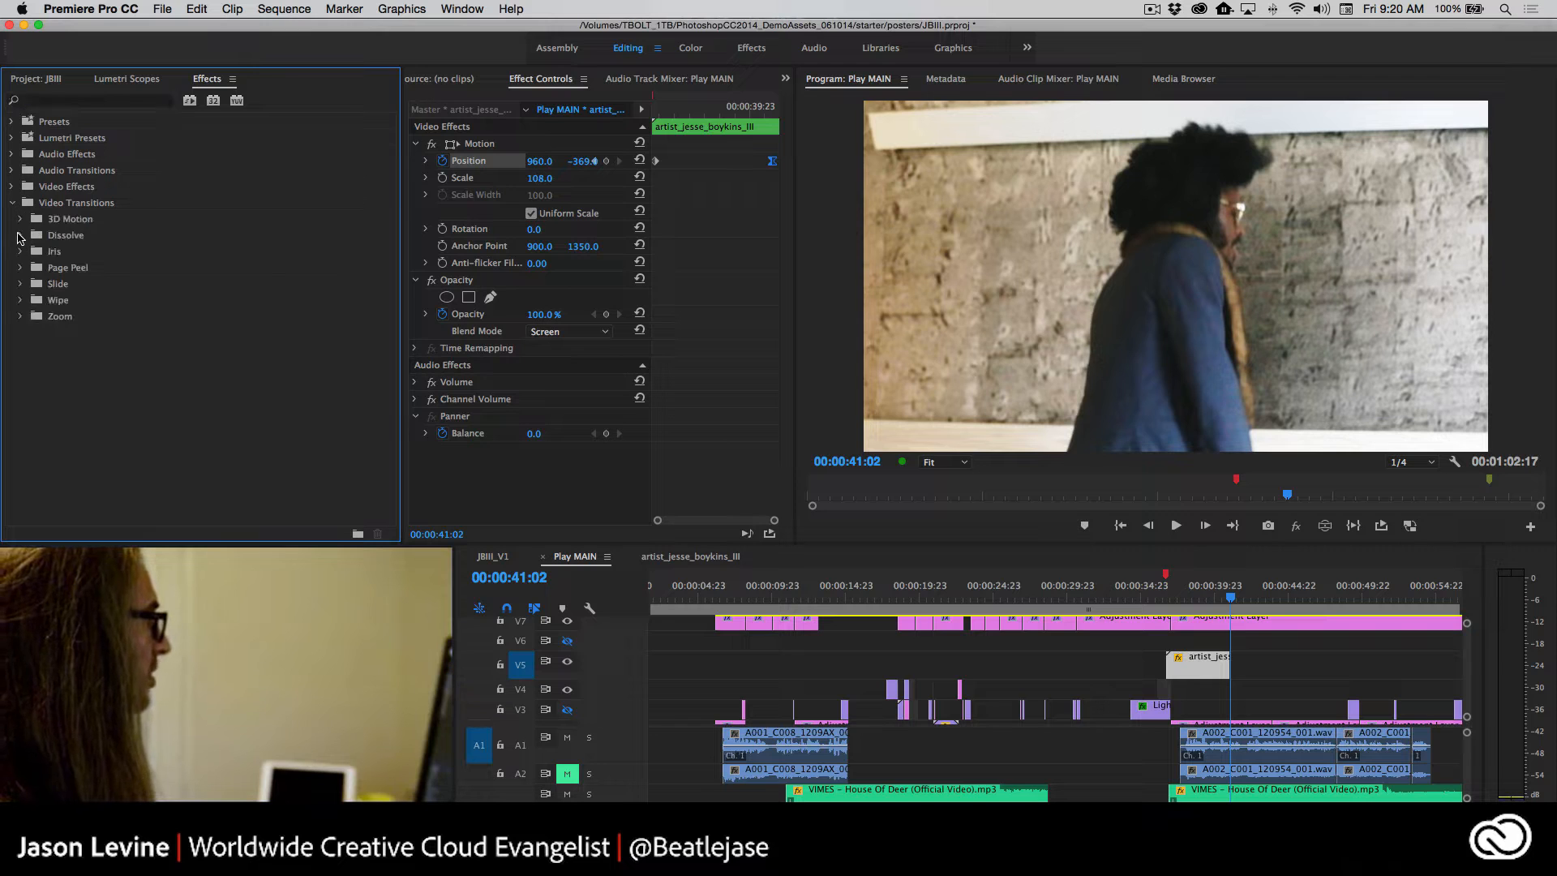
click(20, 235)
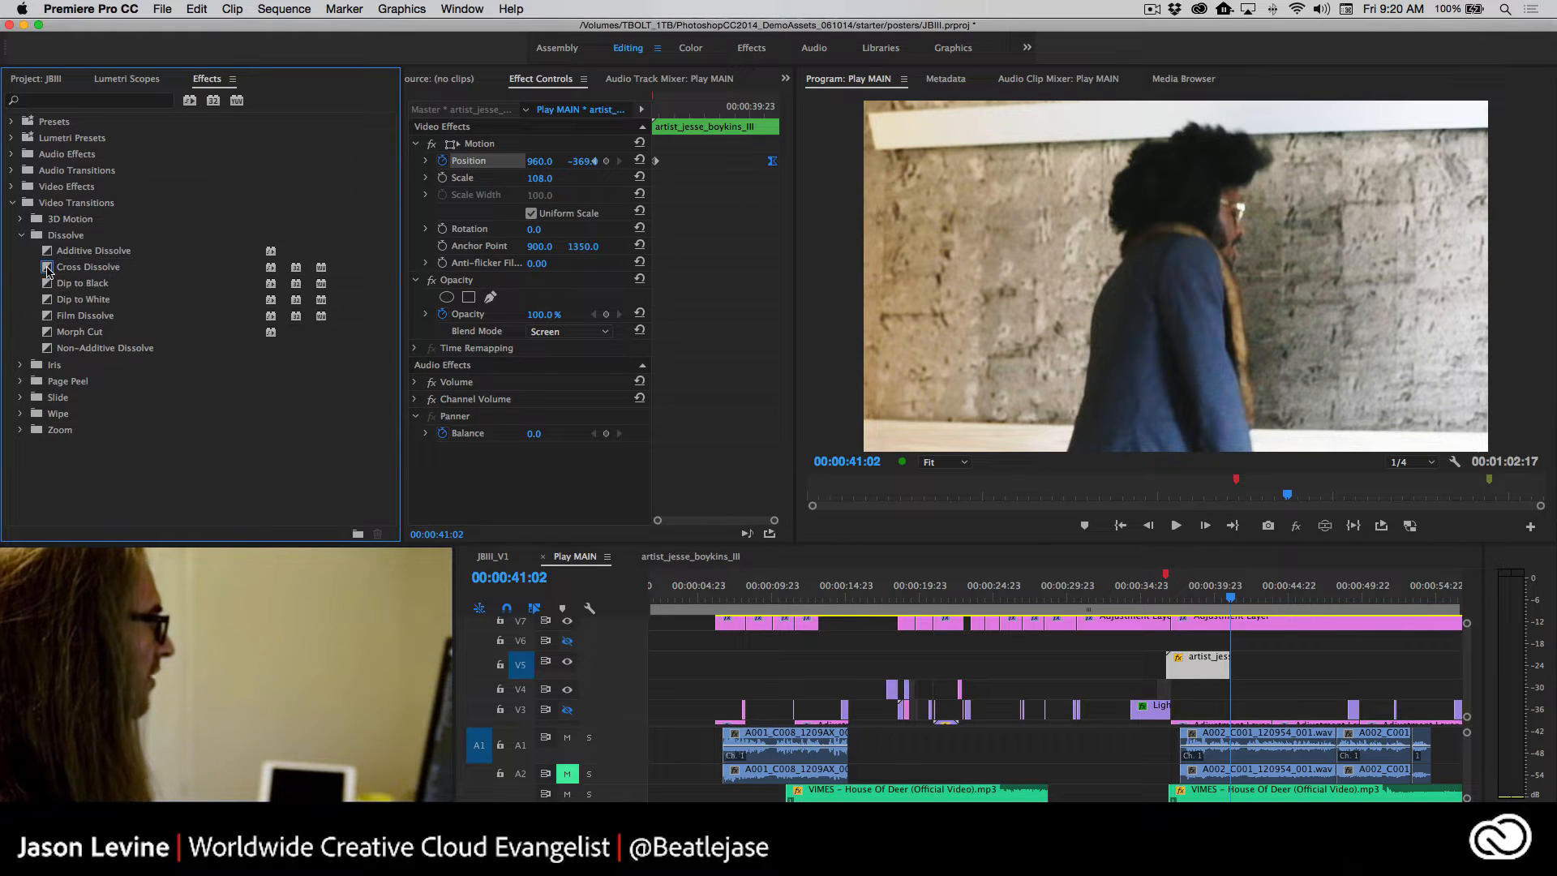
drag(47, 270, 207, 314)
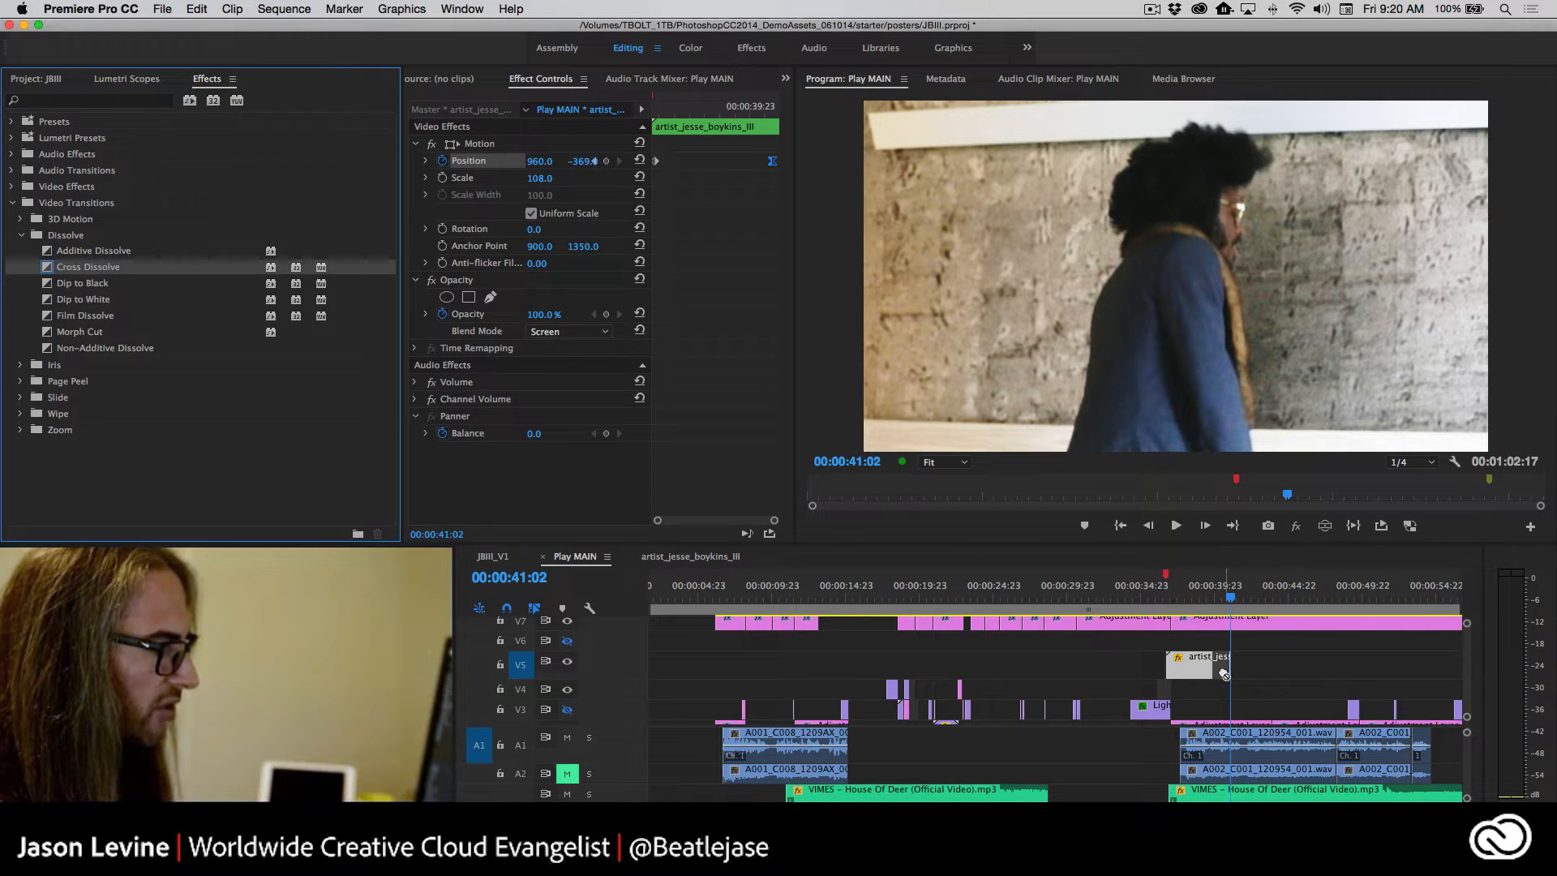
Set the poster clip's blend mode to Overlay at 00:00:36:18 and play it back through the closing dissolve
key(equal)
key(equal)
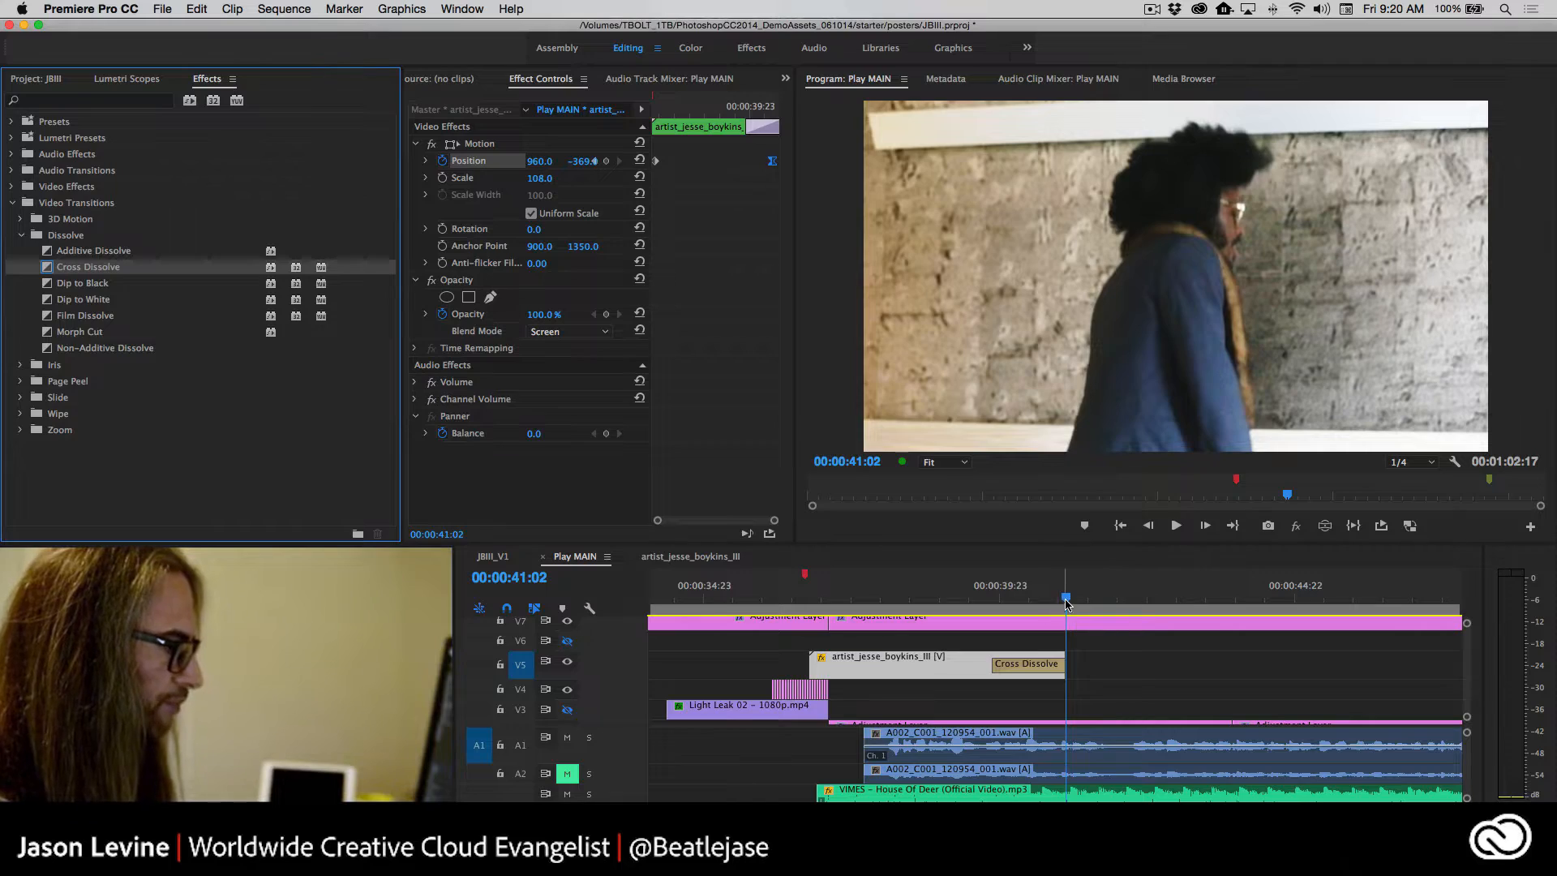
drag(1066, 600, 809, 600)
key(space)
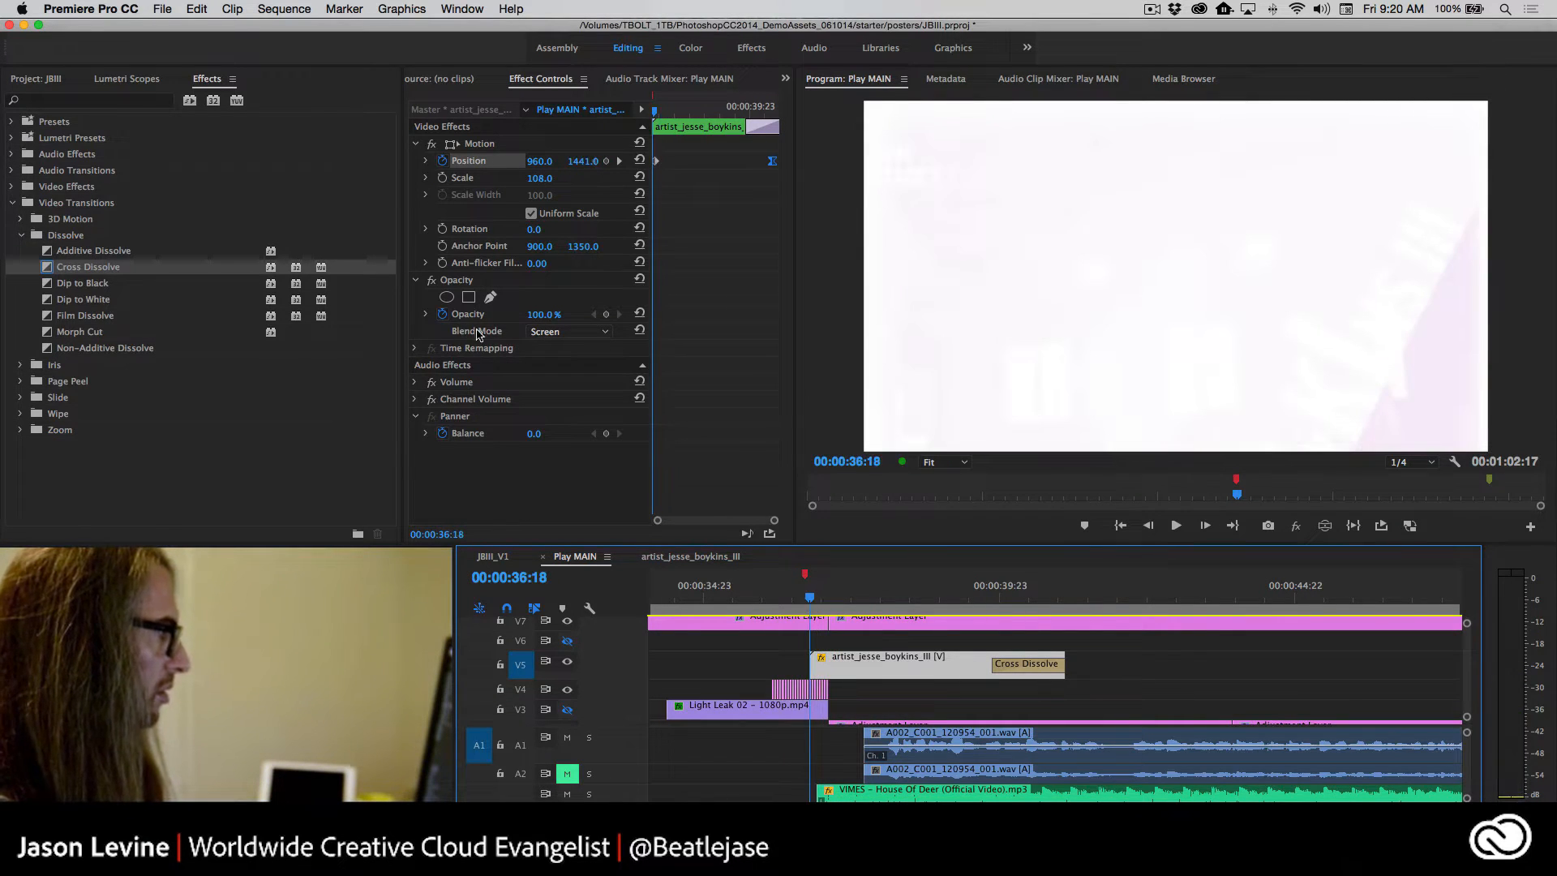
click(568, 333)
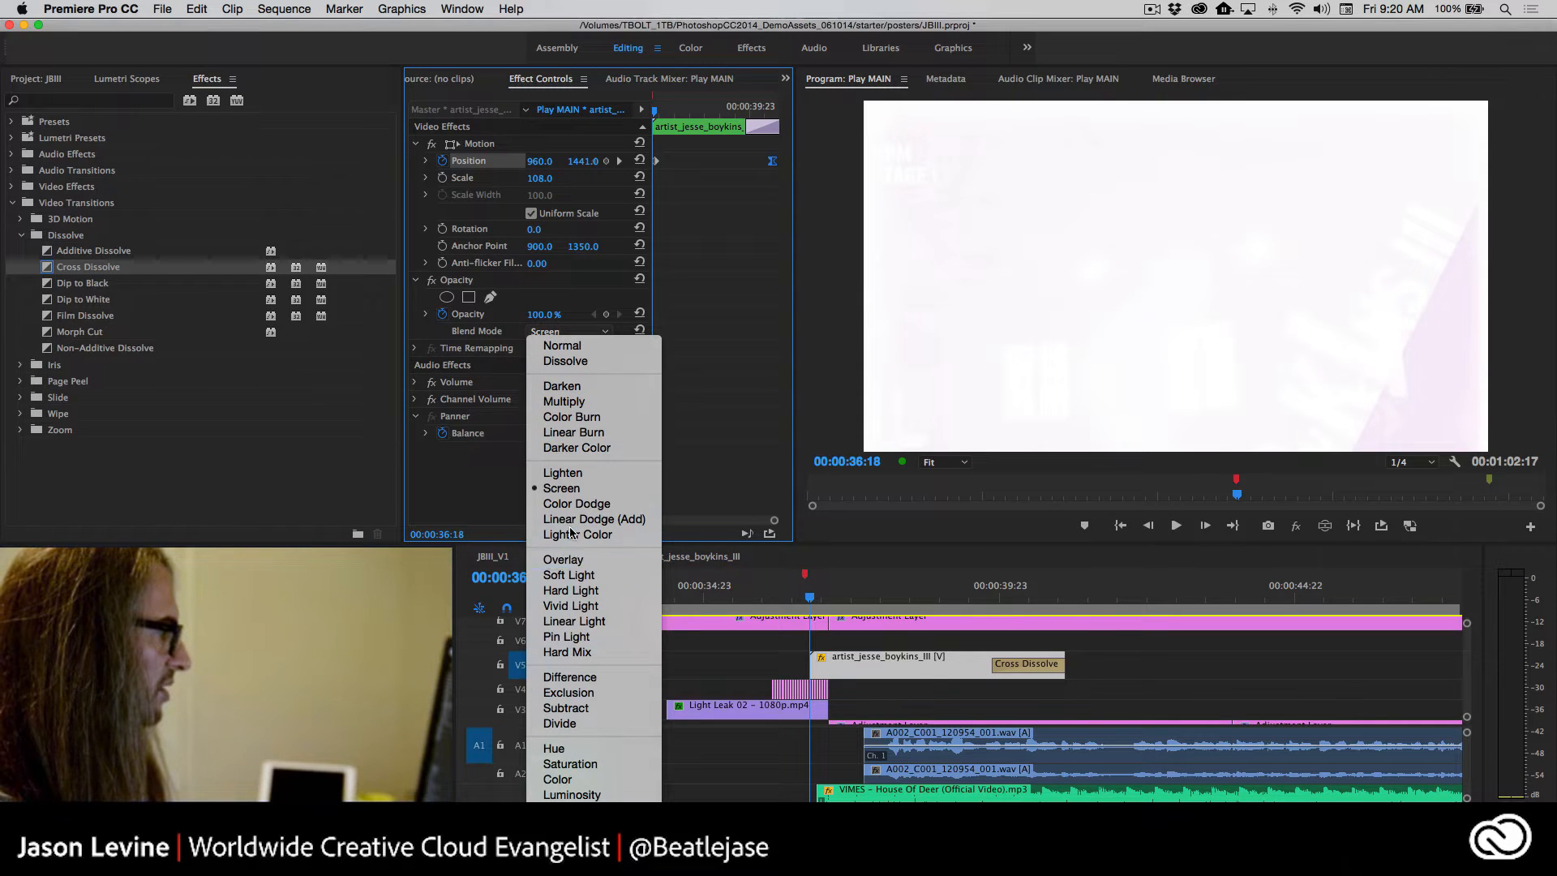
click(568, 559)
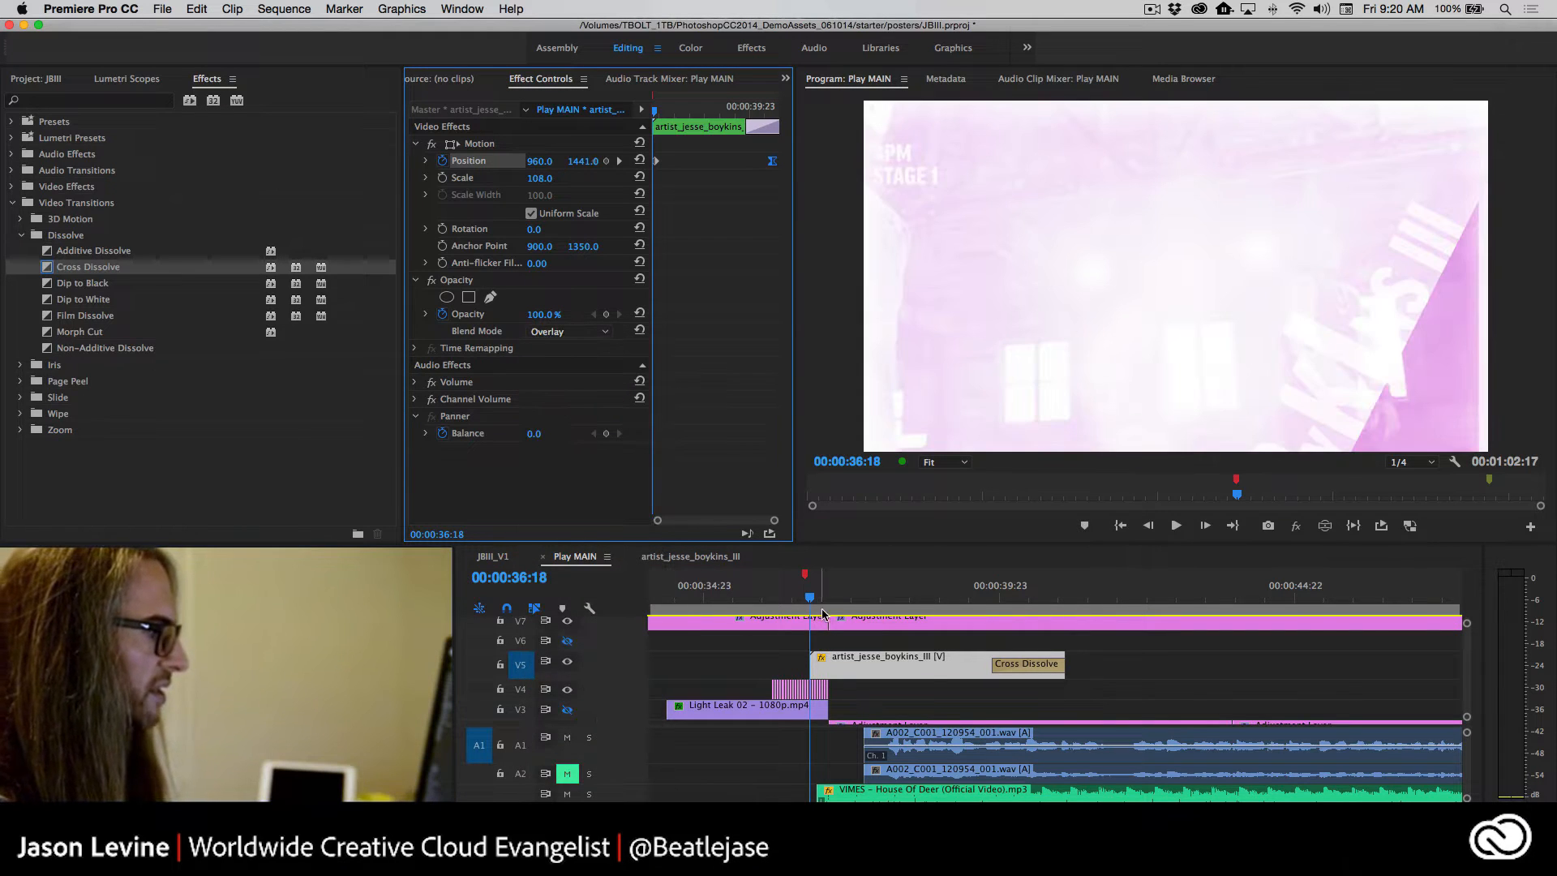
key(space)
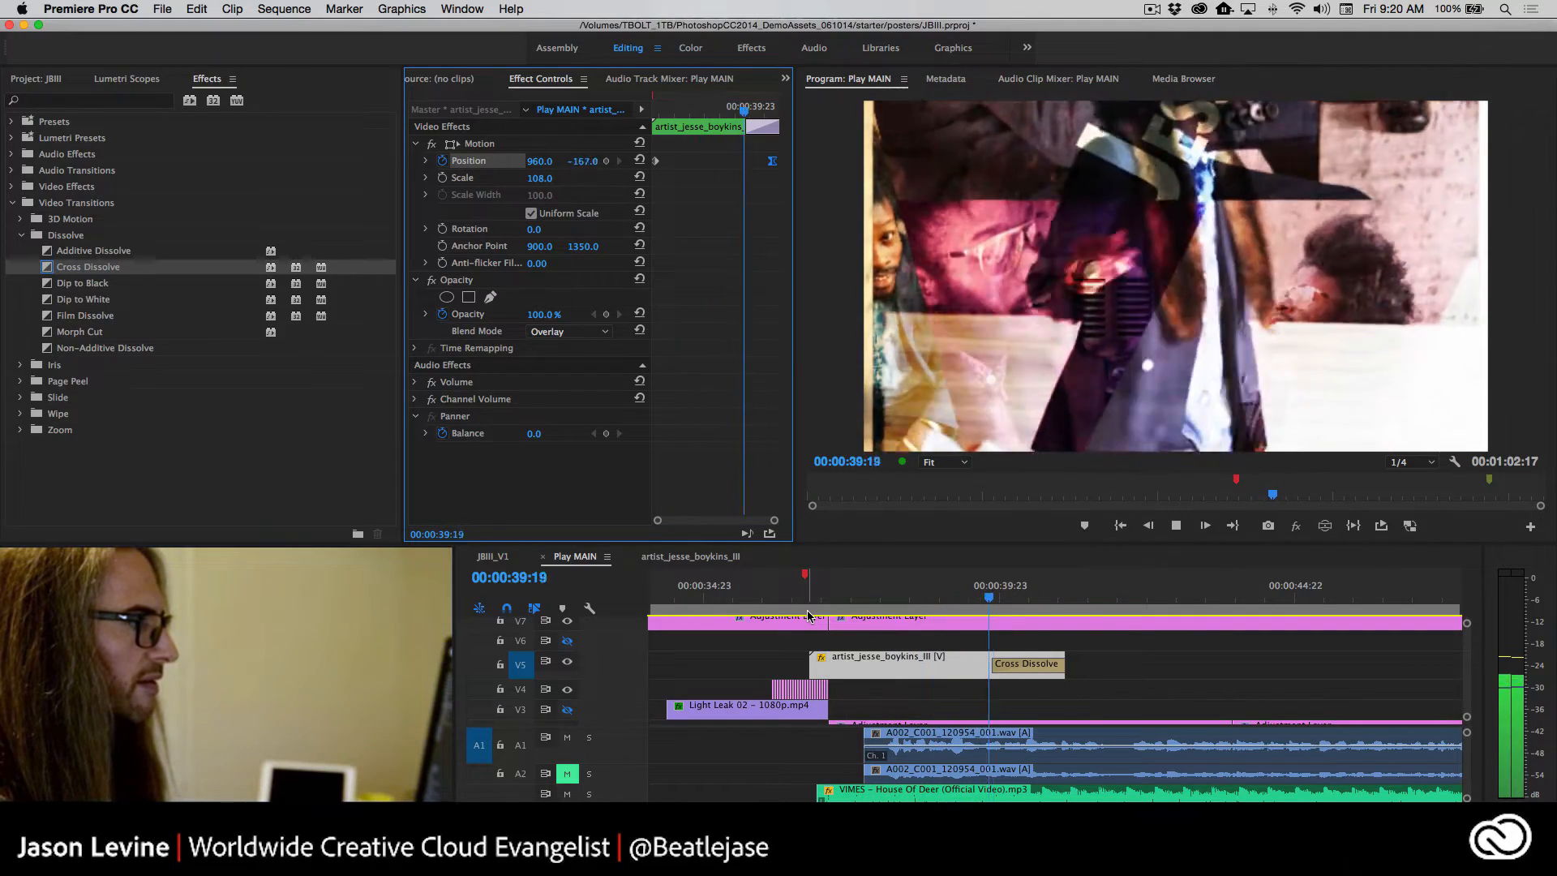
key(space)
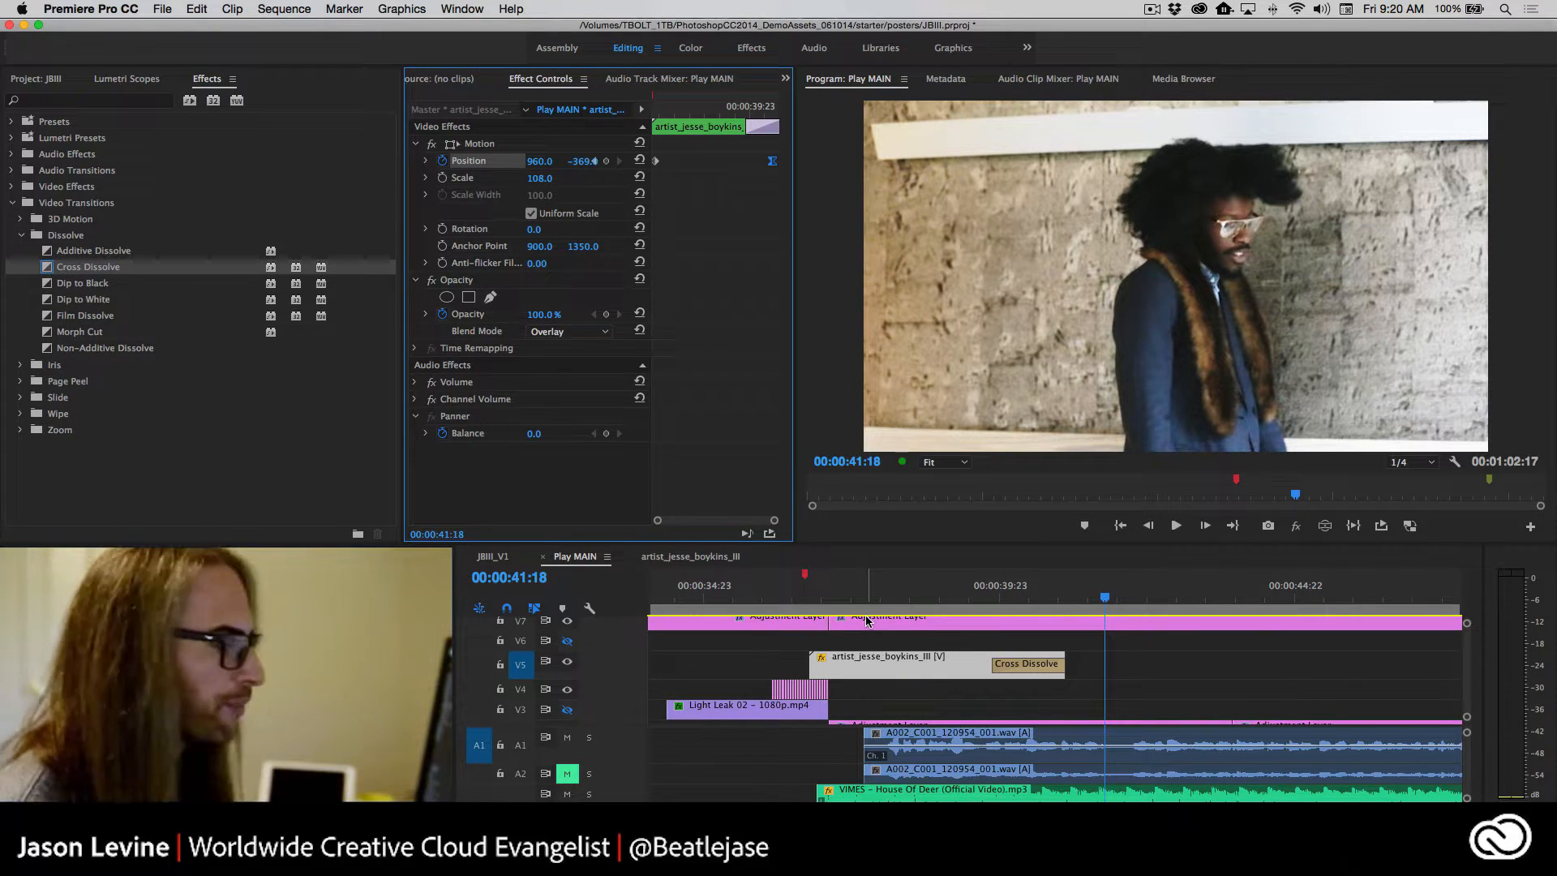
Go to 00:00:38:00 and create a new 1920 × 1080 Photoshop file at 23.976 fps with square pixels
click(884, 598)
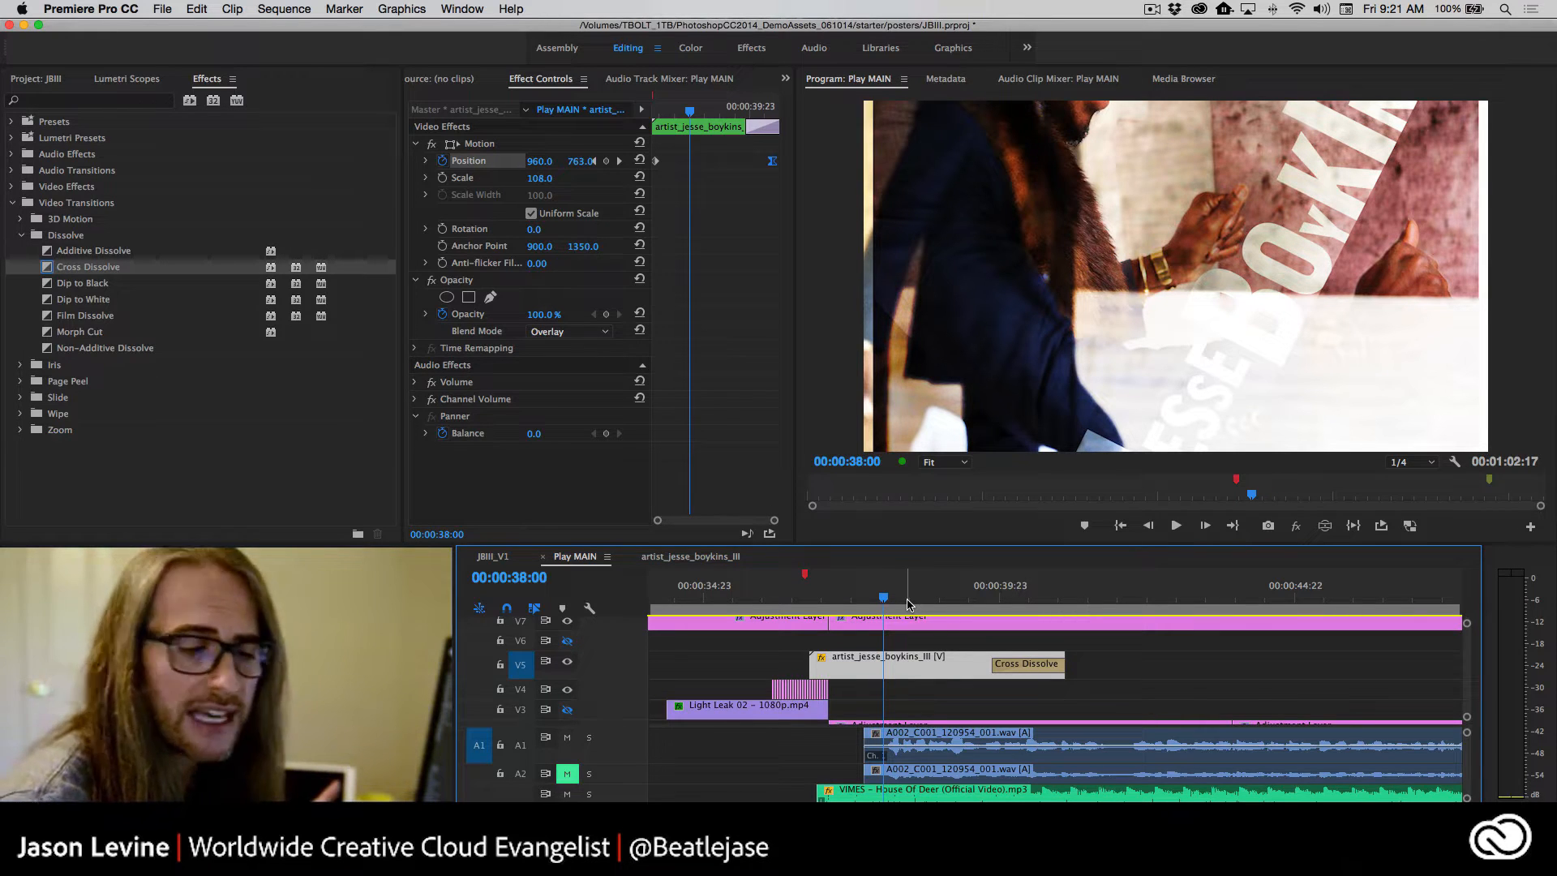
scroll(862, 560, left, 3)
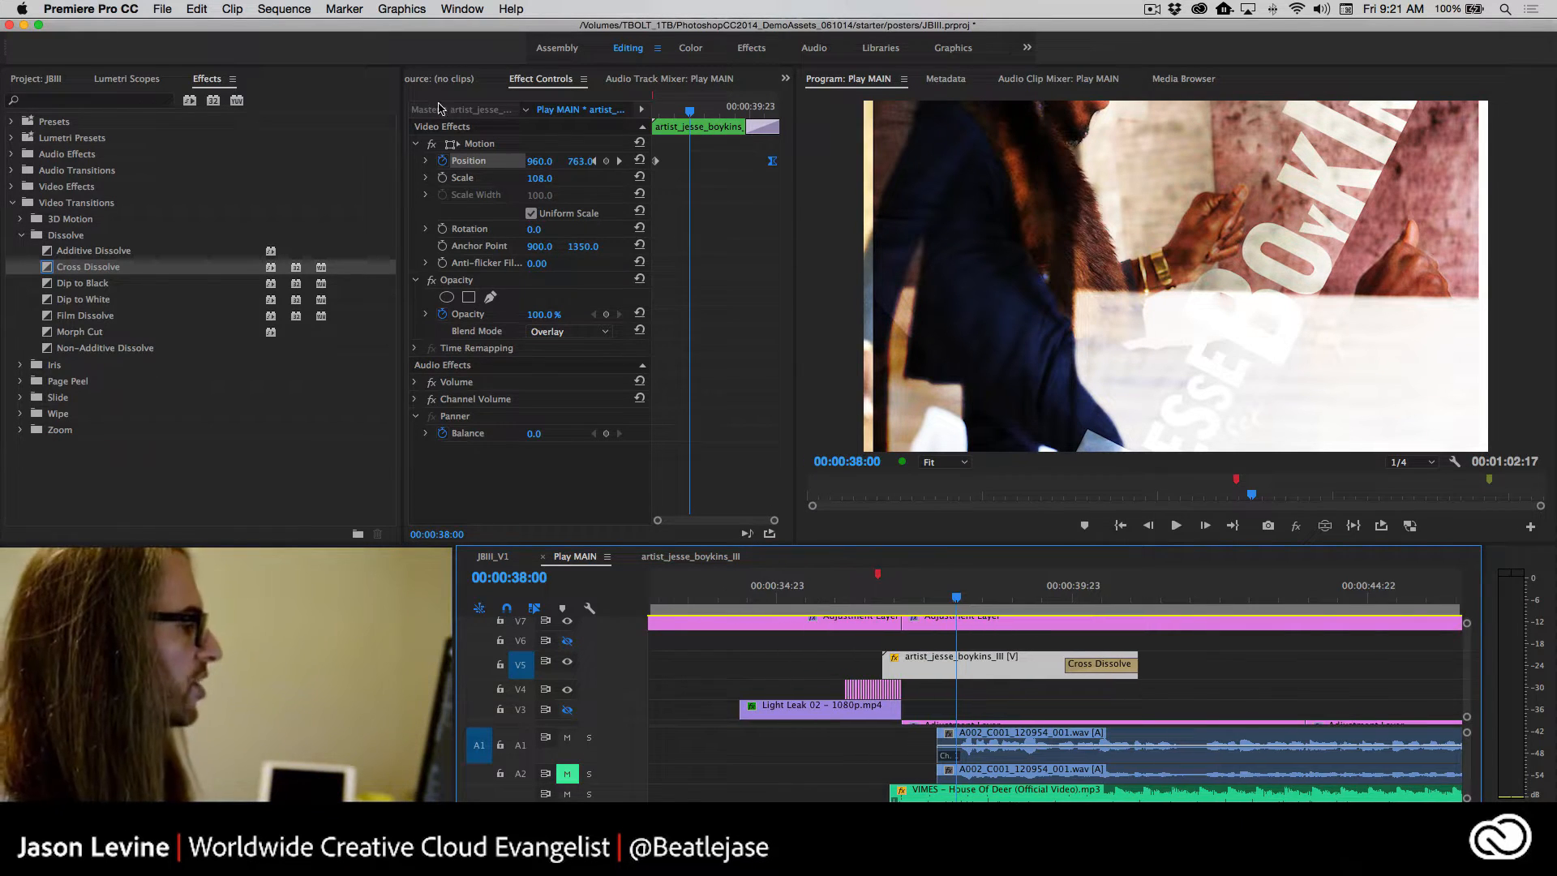
click(162, 8)
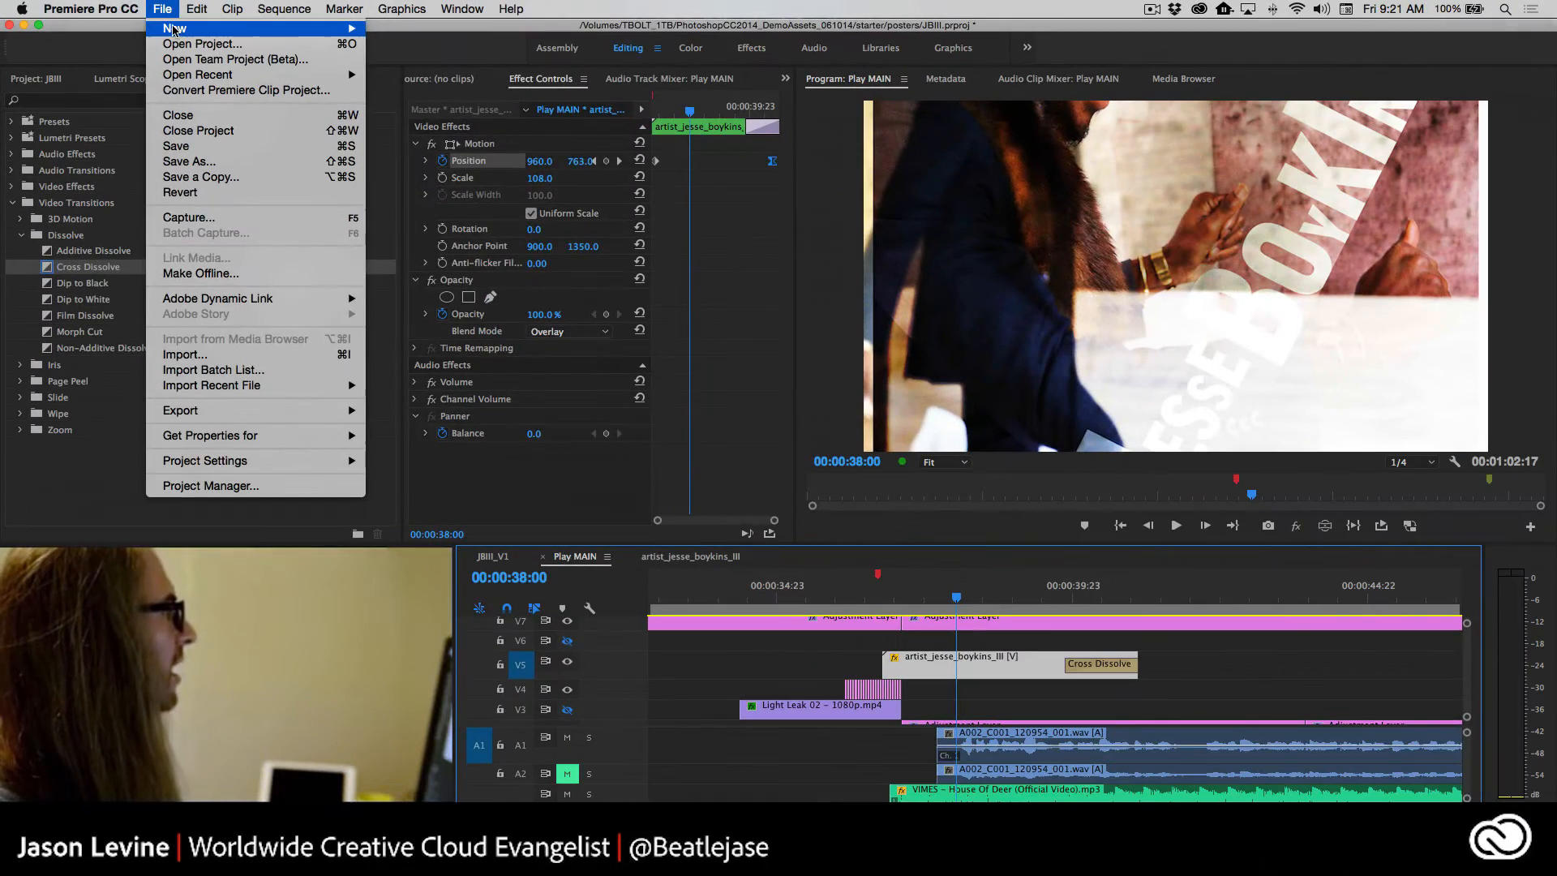
mouse_move(175, 30)
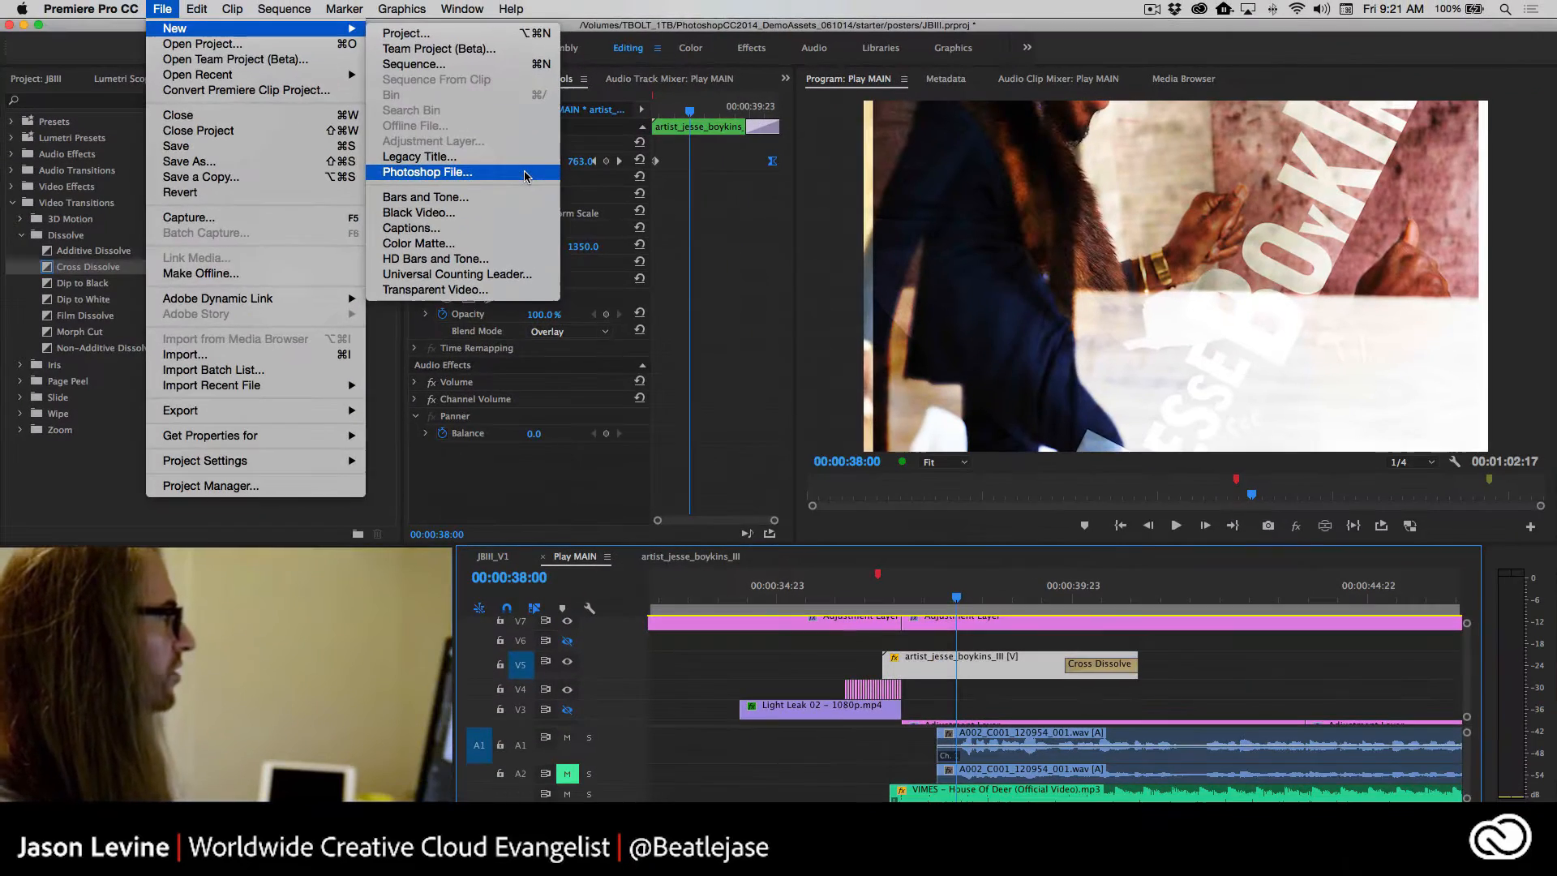
click(525, 173)
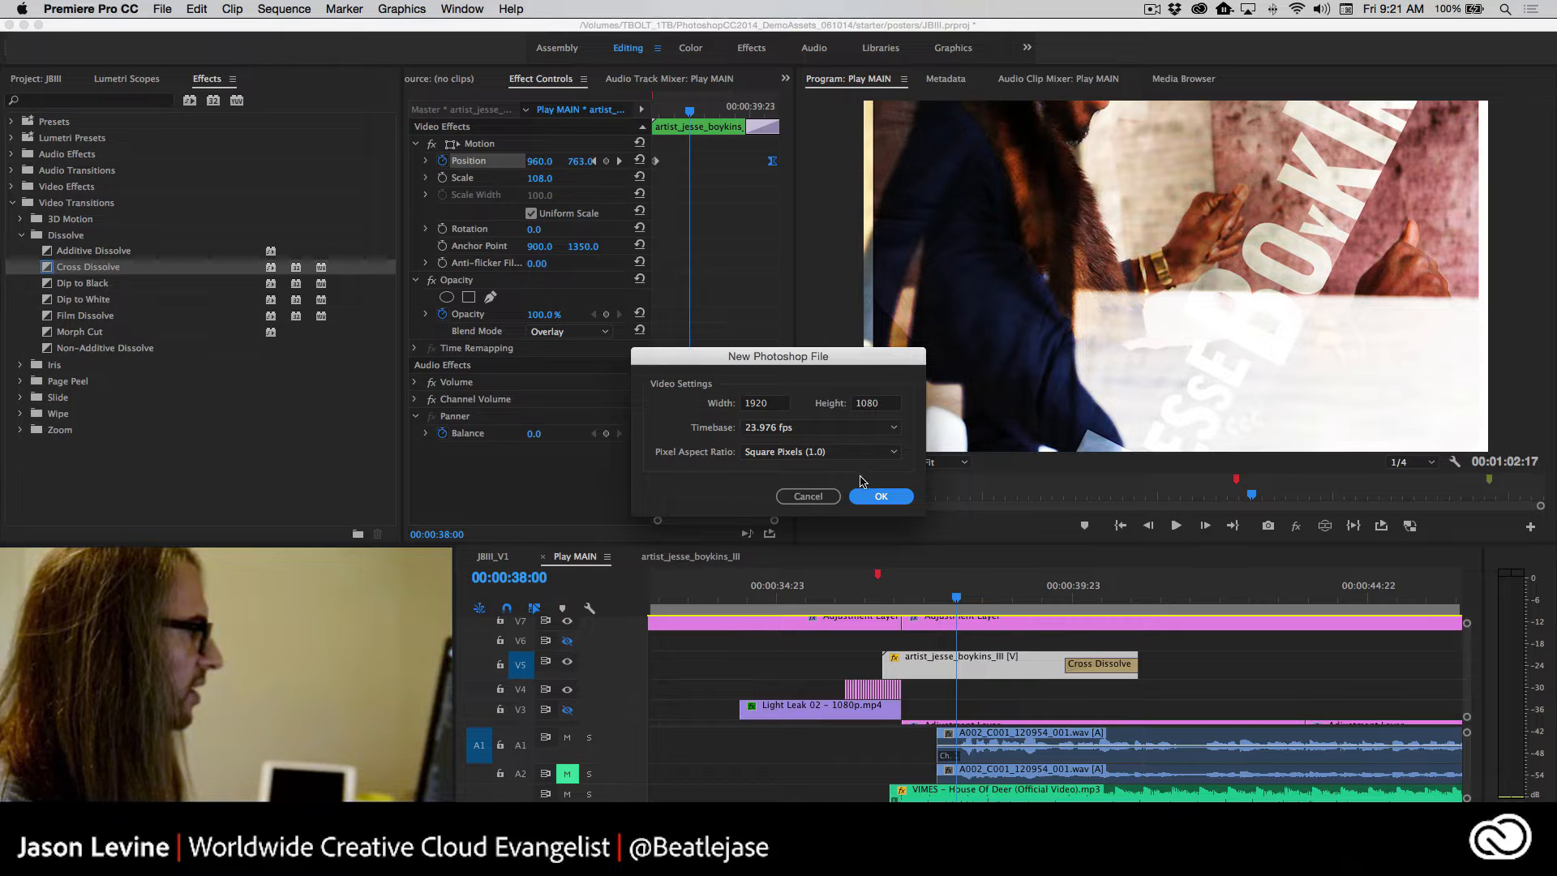
click(877, 497)
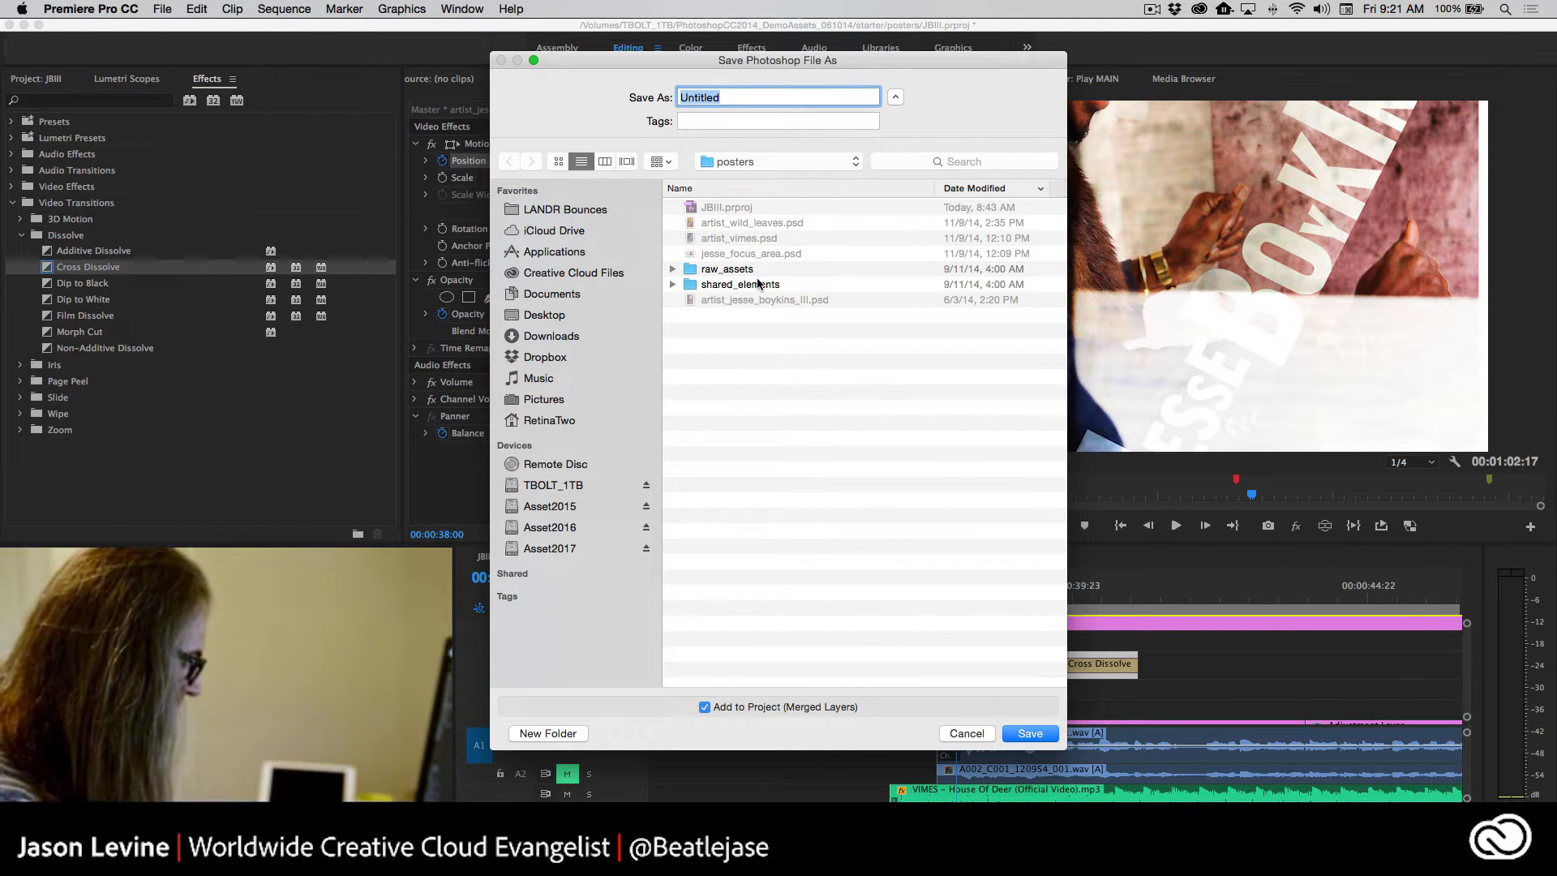
Save the new Photoshop file as HTMGV_JBIII in the posters folder, adding it to the project with merged layers
text(HT<GV_)
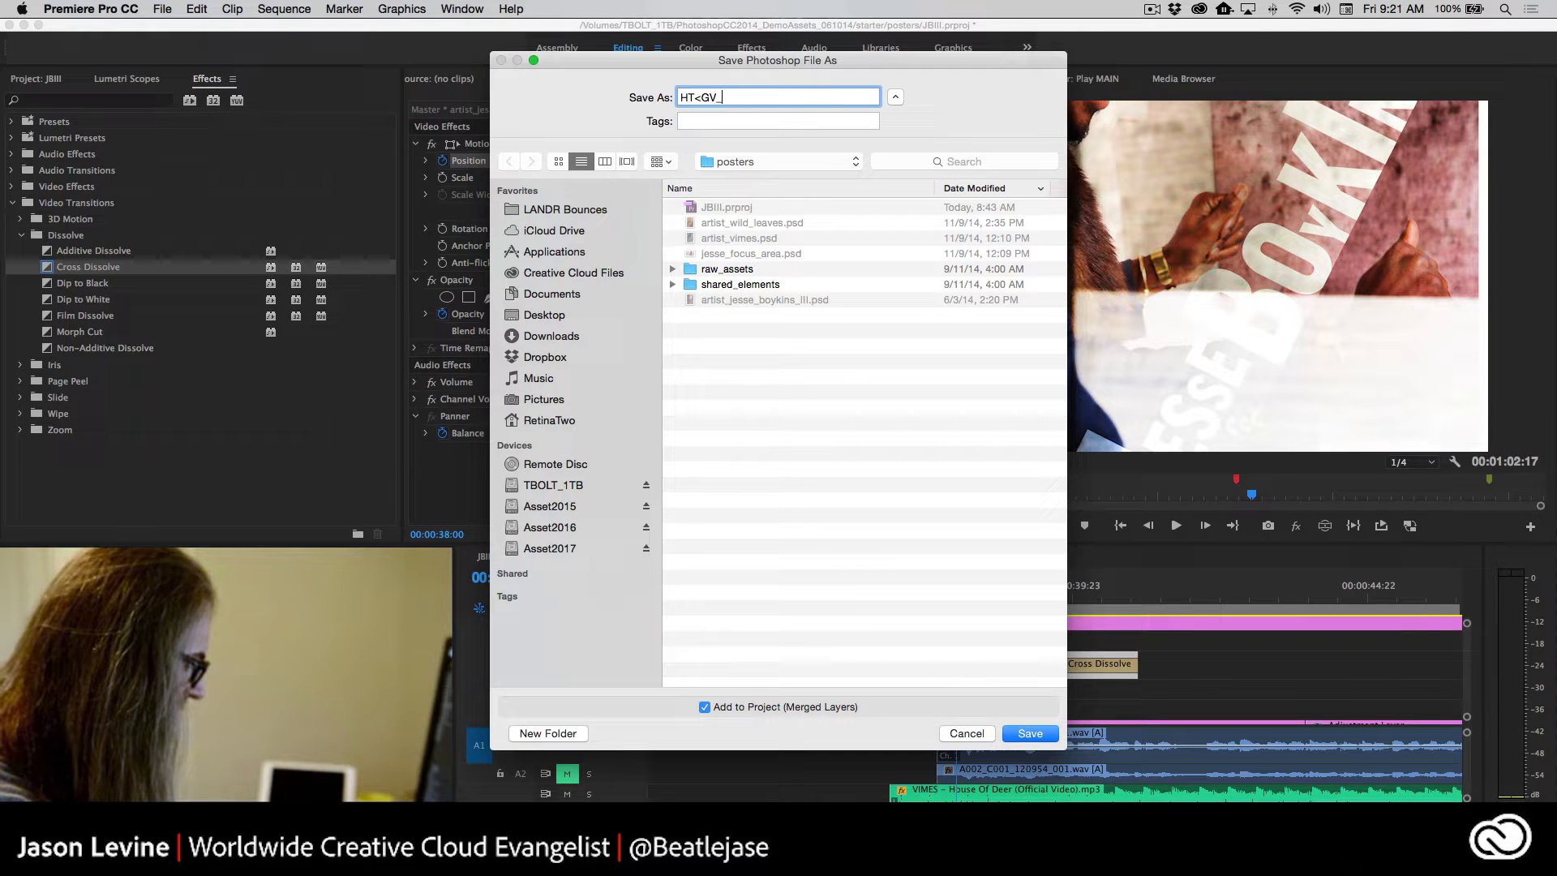
text(JBIII)
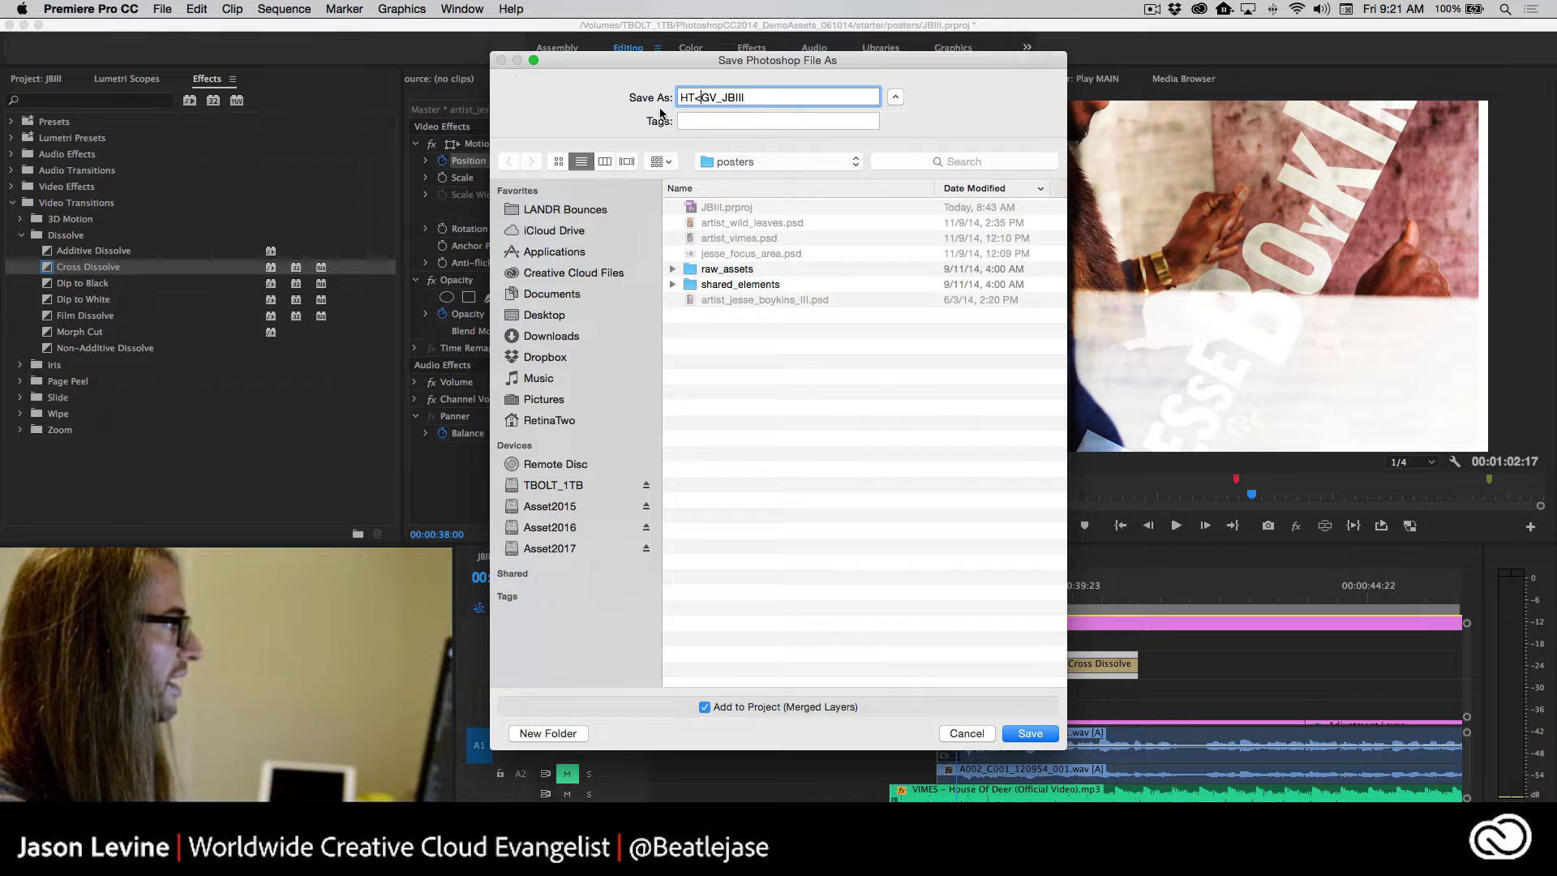
key(BackSpace)
text(M)
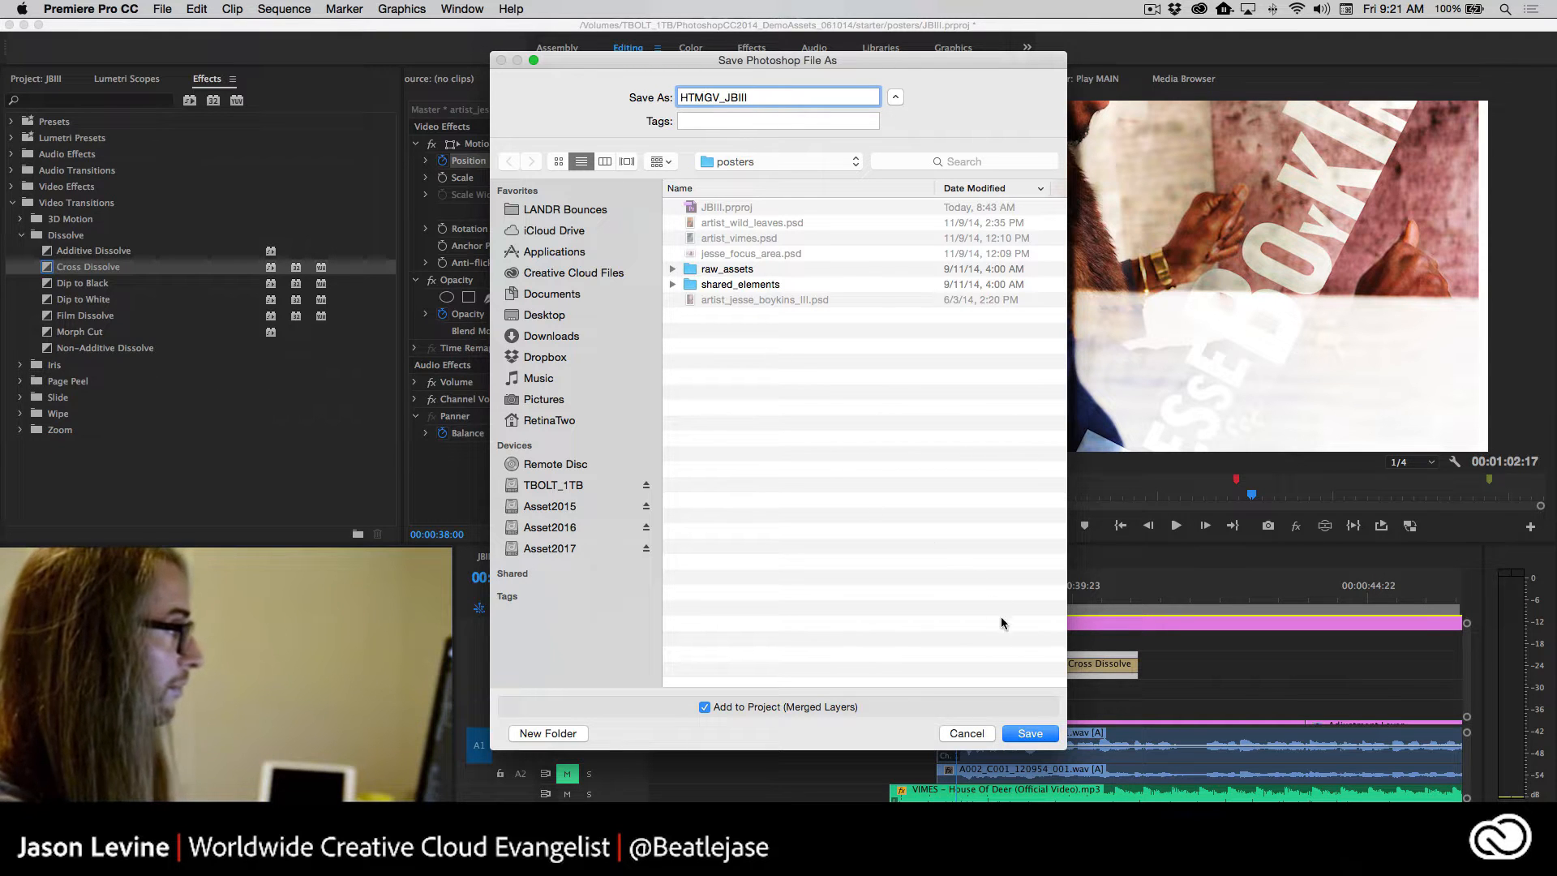
click(1030, 733)
Fit the whole Play MAIN sequence in the timeline and go to 00:00:43:18
key(super+Tab)
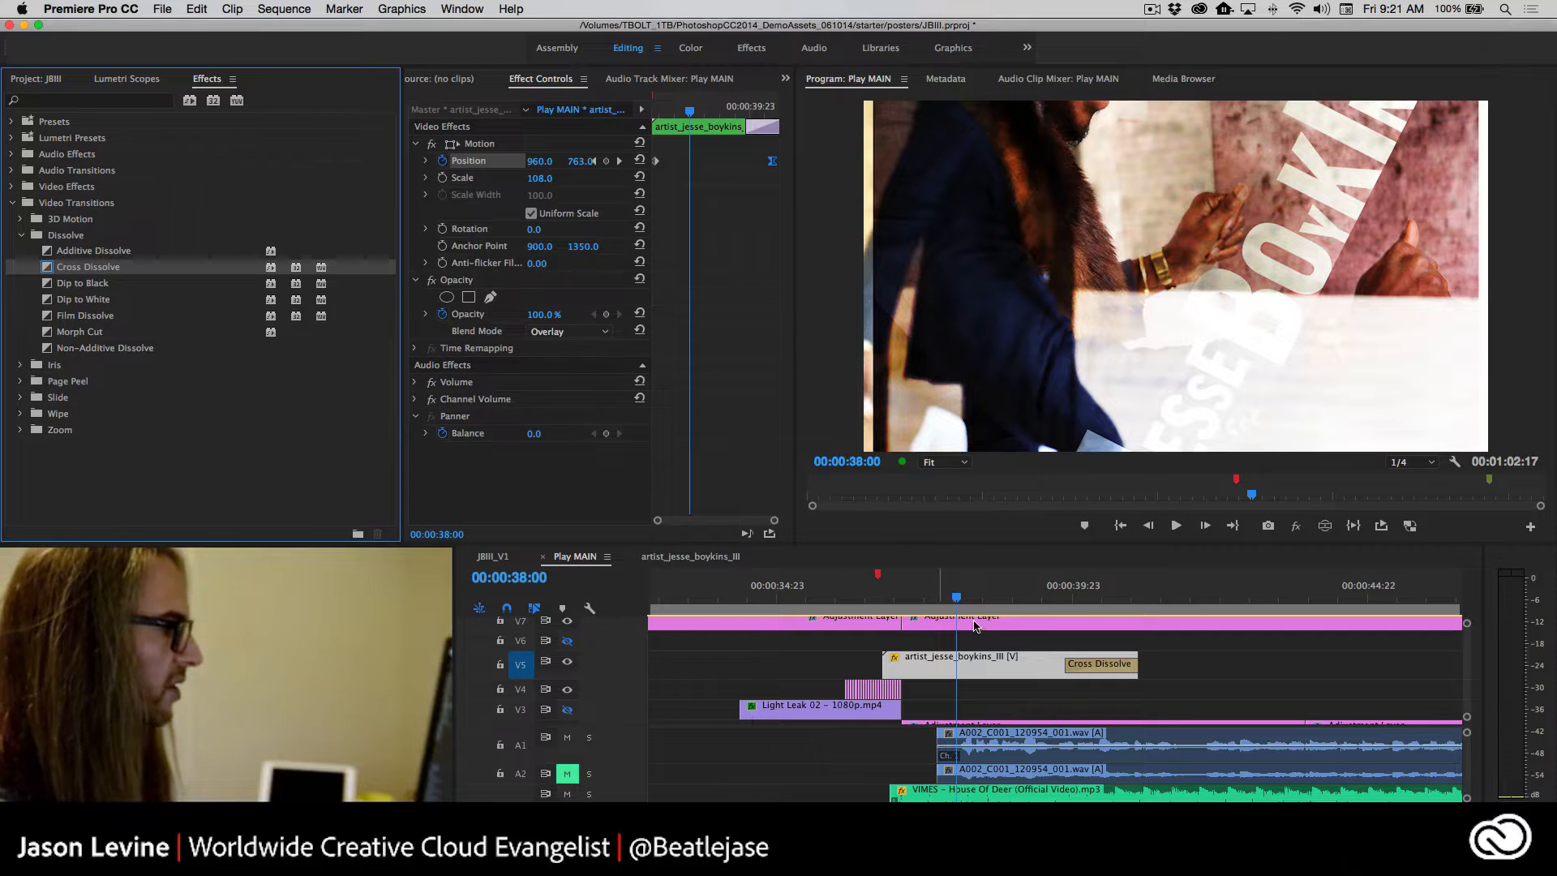
key(backslash)
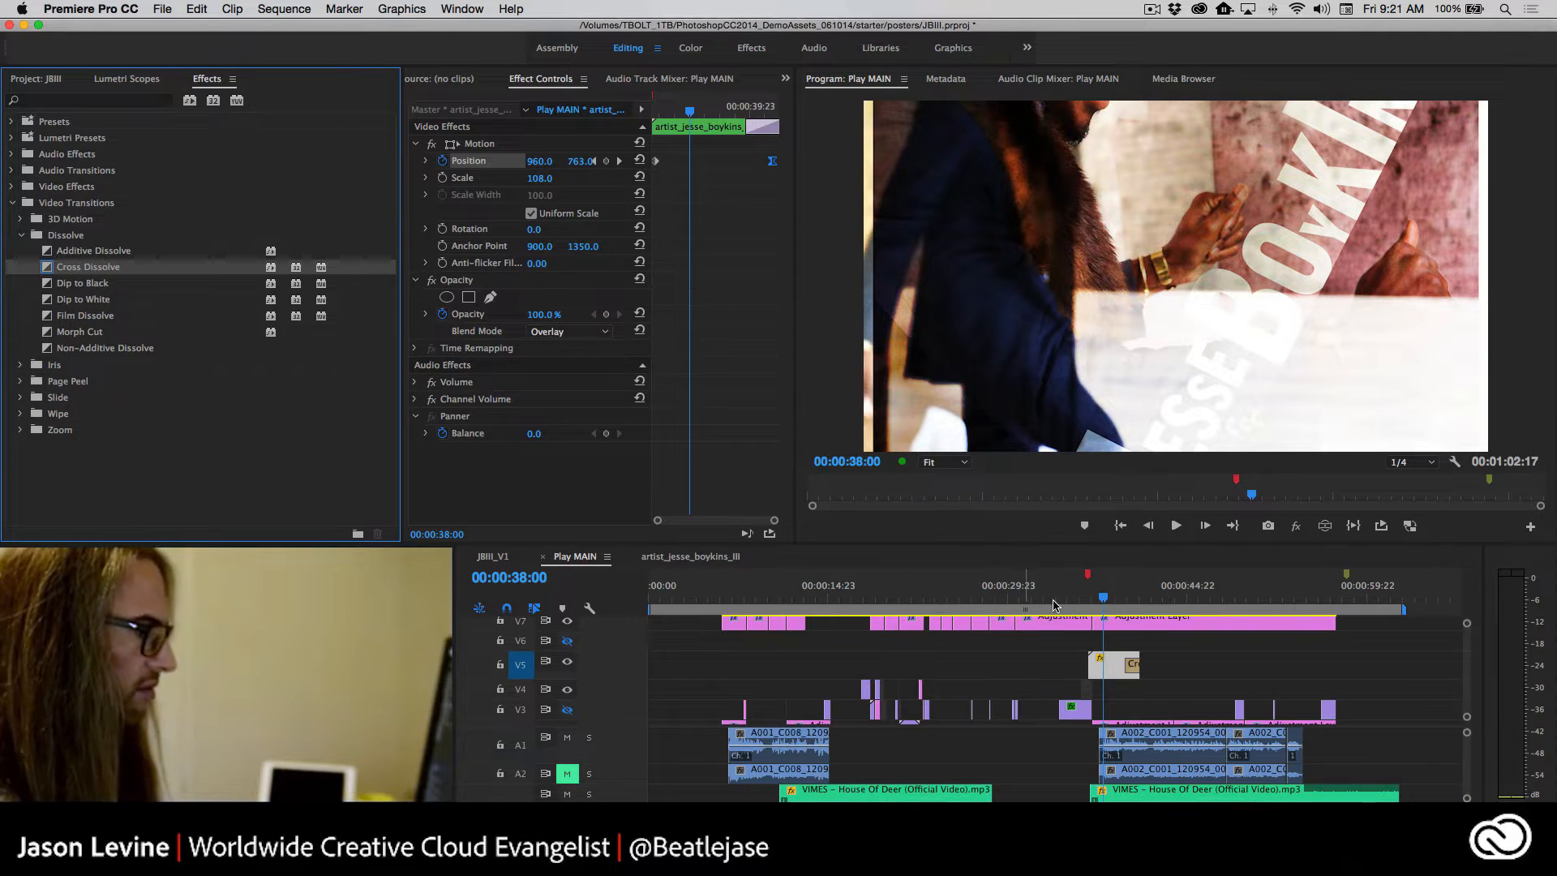
click(1150, 602)
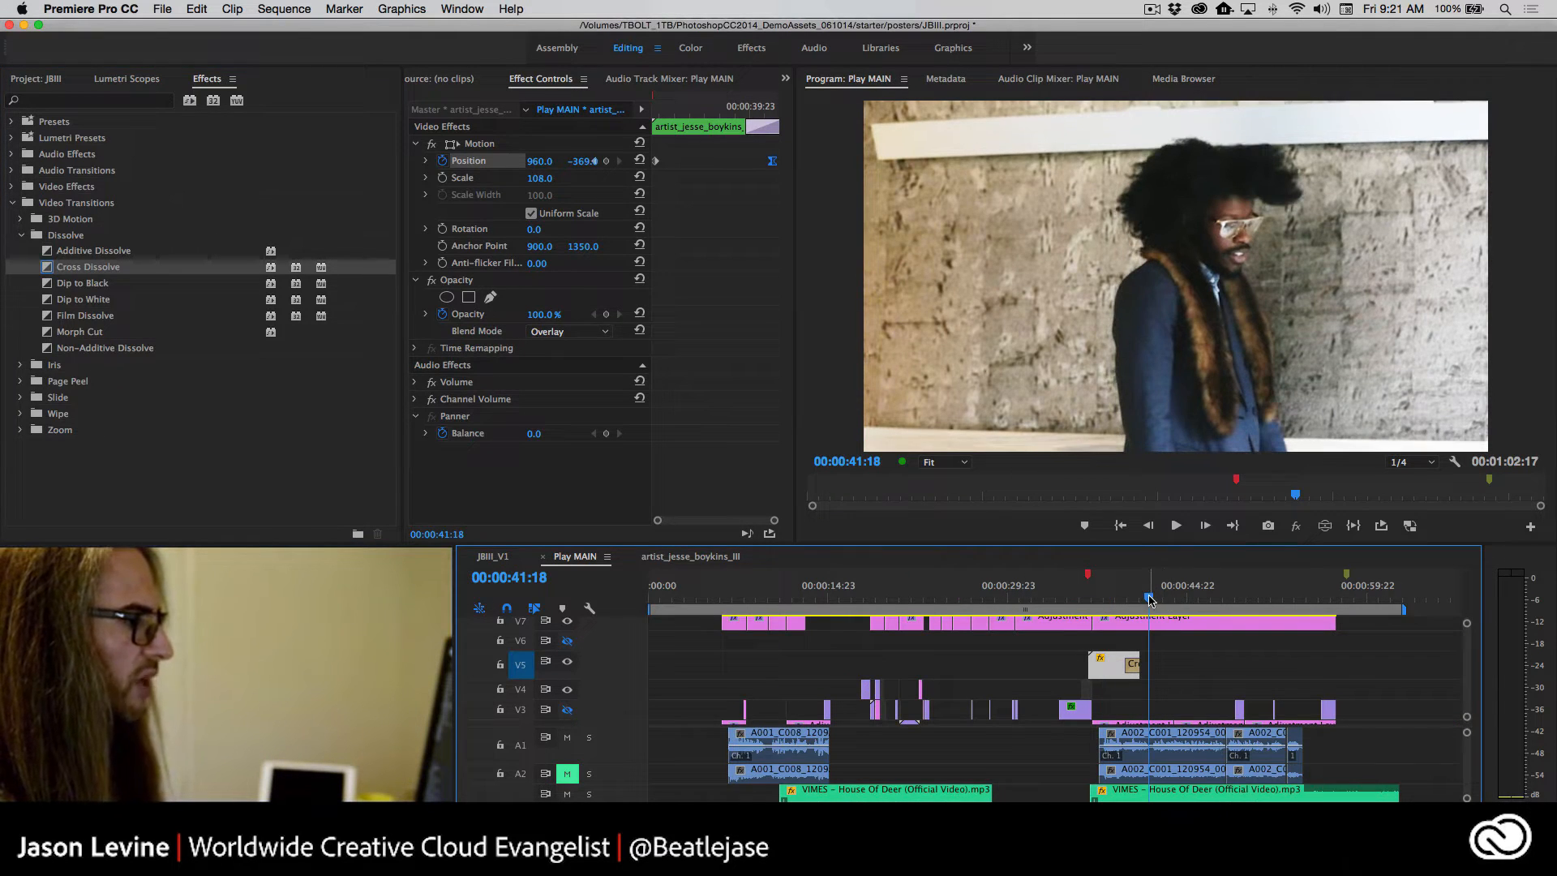
drag(1151, 601, 1172, 600)
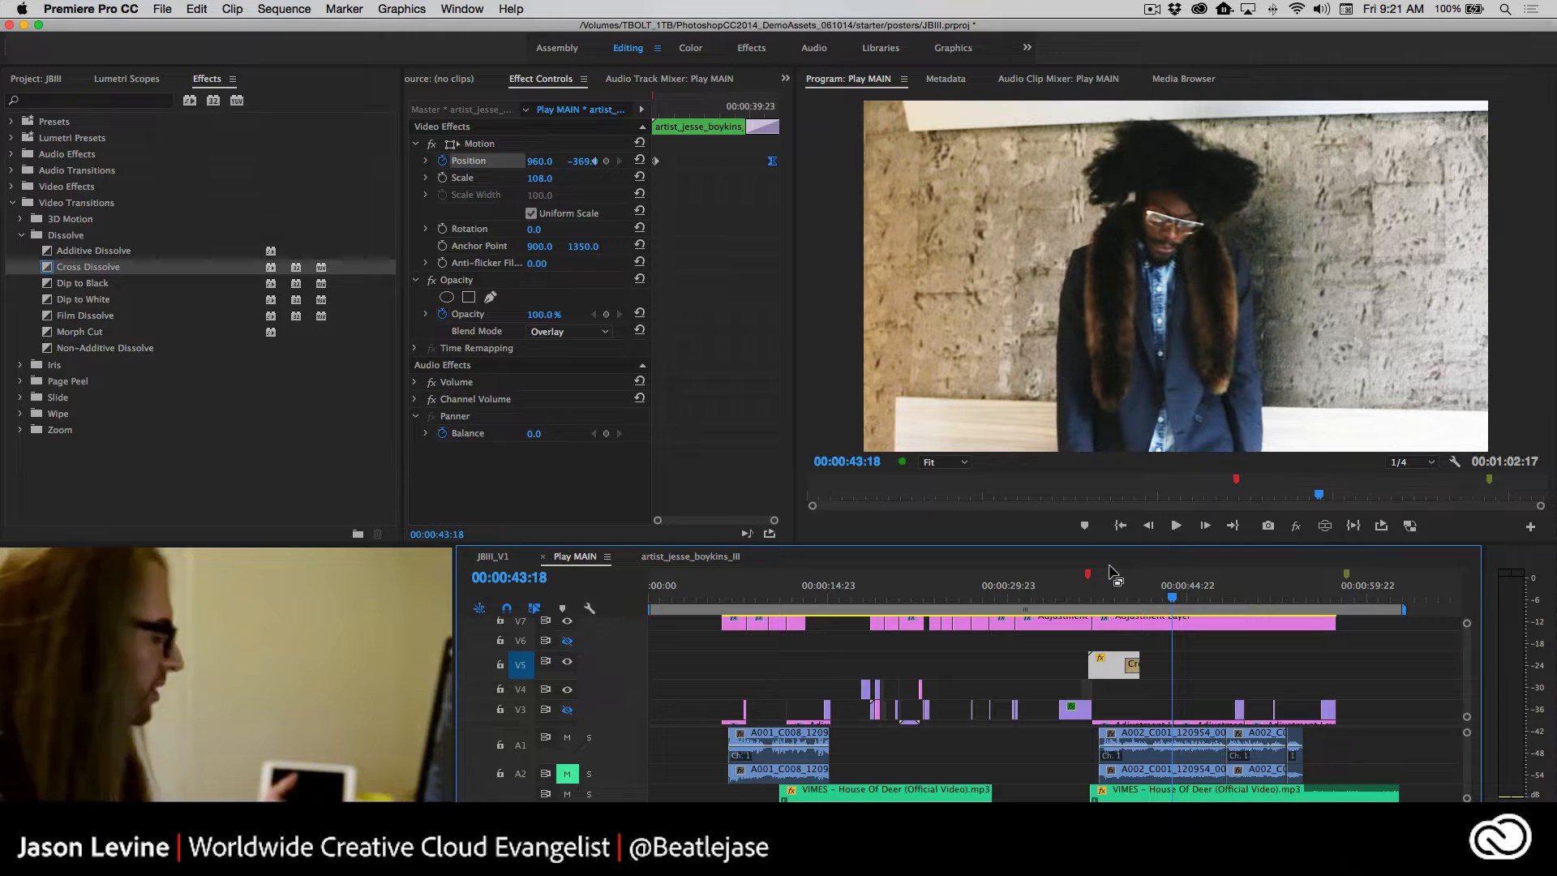
Switch to Photoshop and start a point text line near the middle of the HTMGV_JBIII.psd canvas at 72 pt
key(super+Tab)
key(super+Tab)
key(super+Tab)
key(super+Tab)
key(super+Tab)
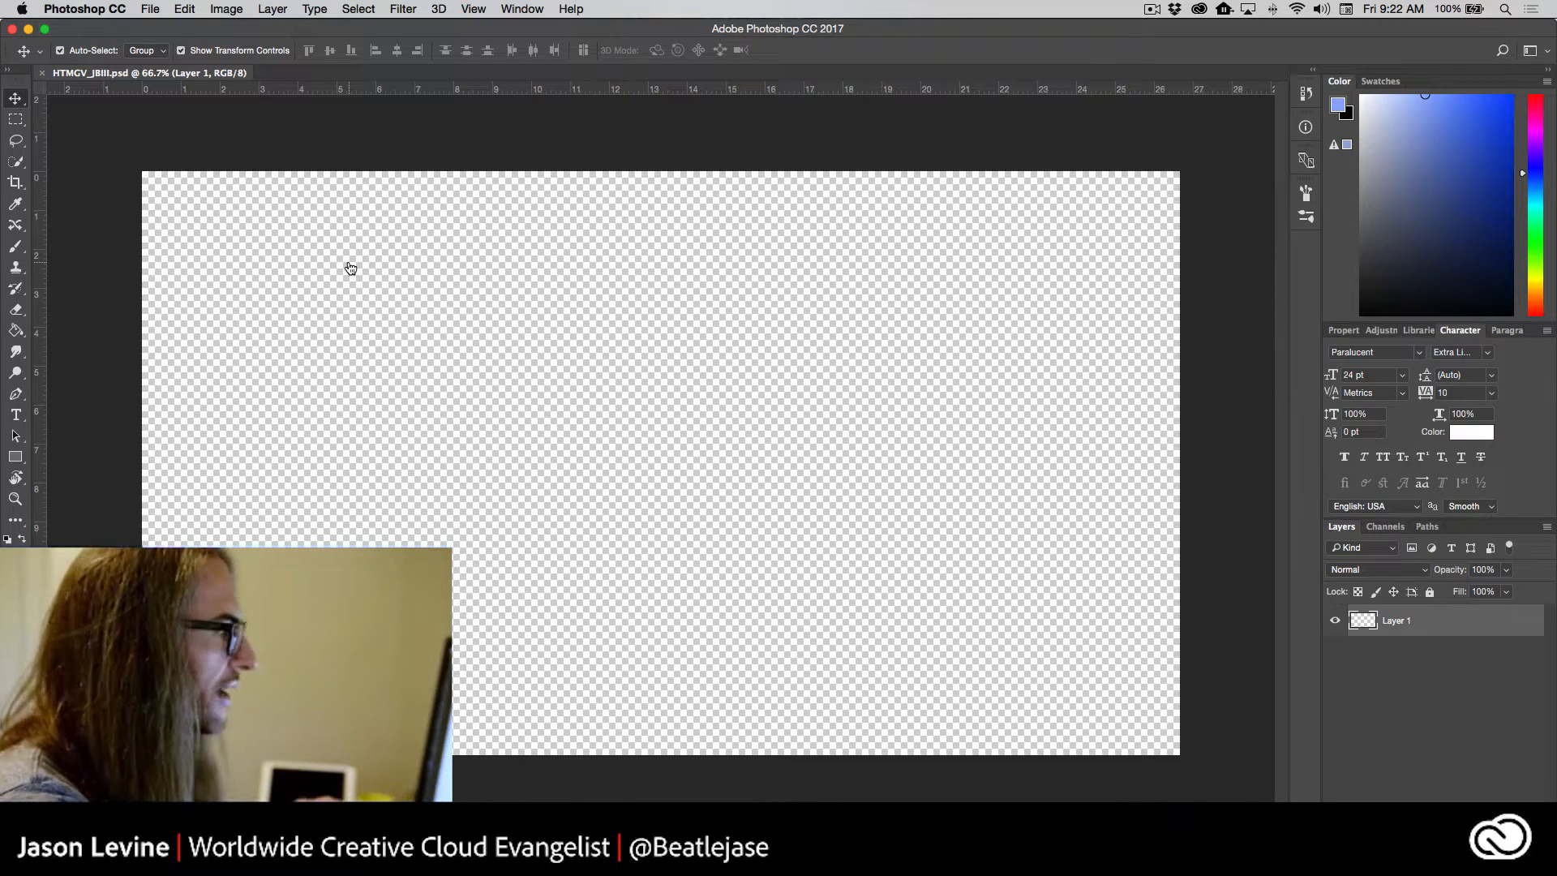
click(15, 414)
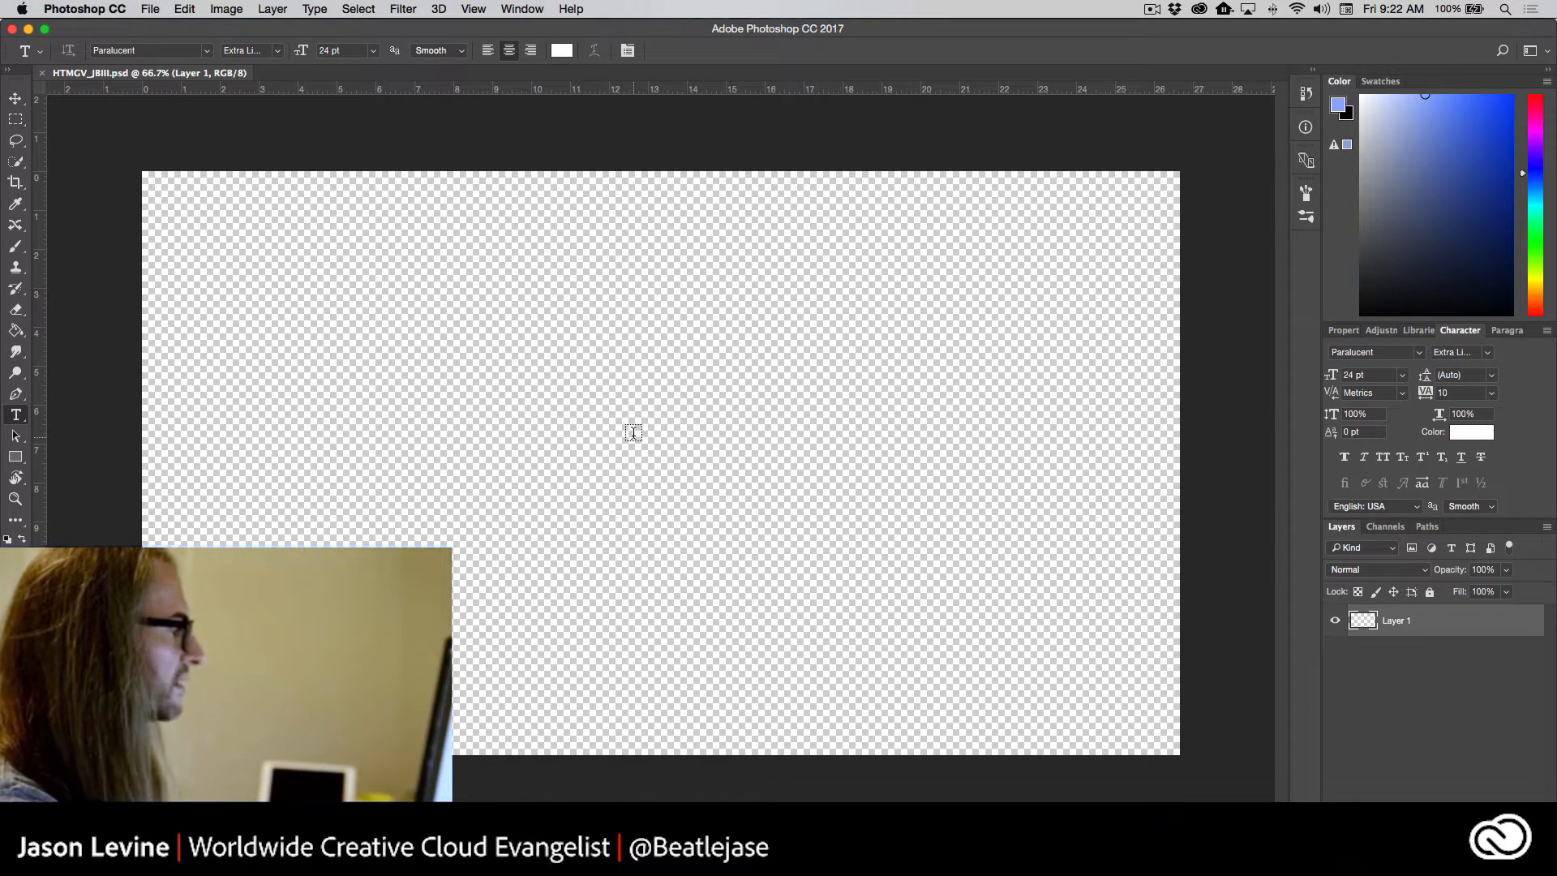
click(626, 425)
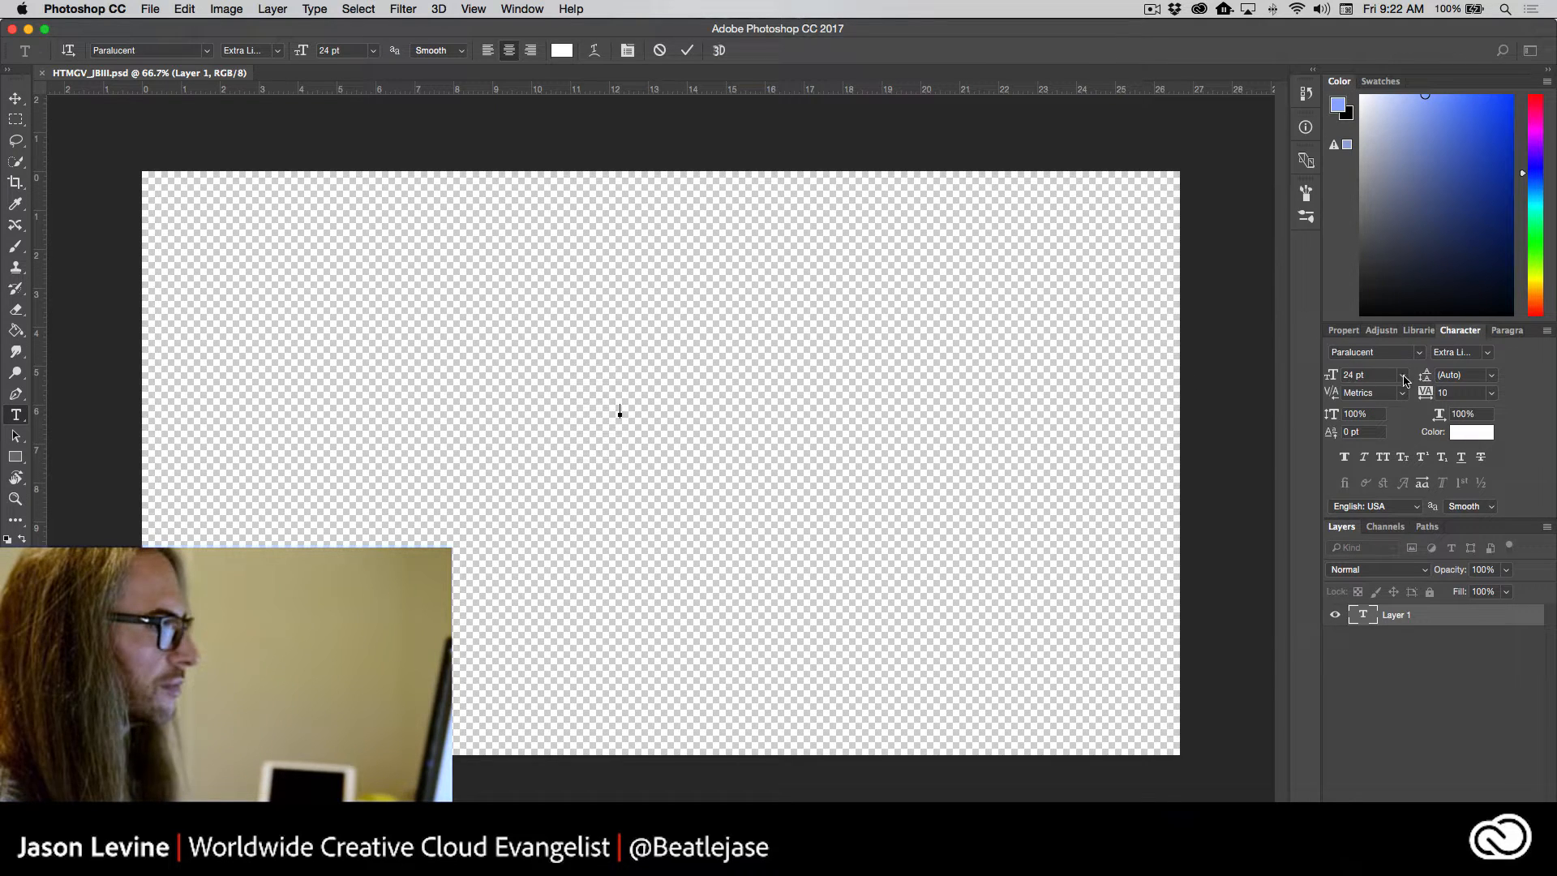
click(373, 50)
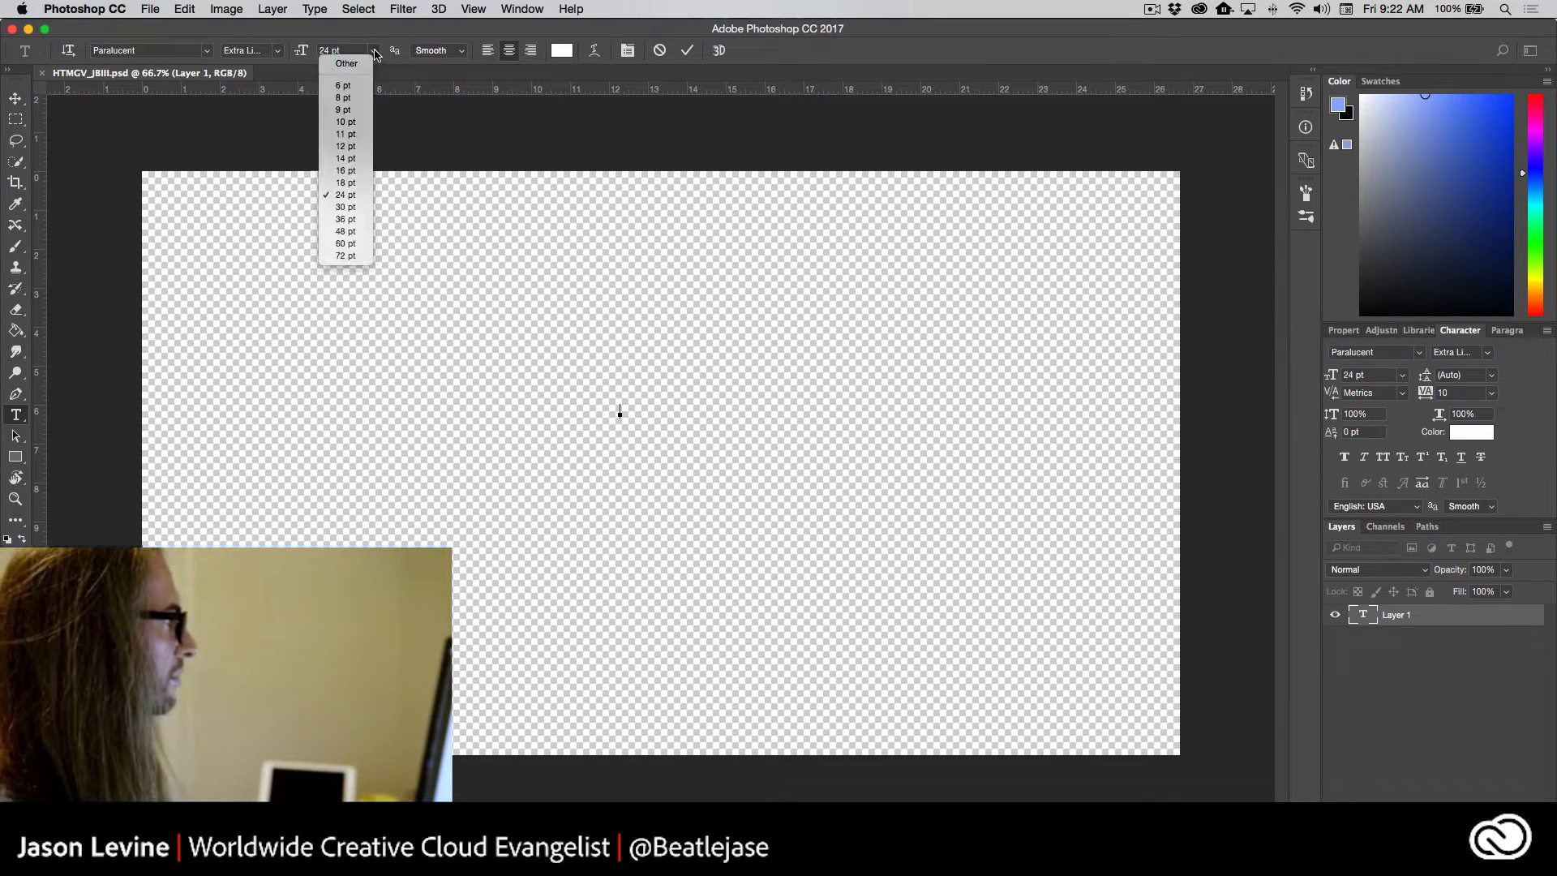
click(367, 257)
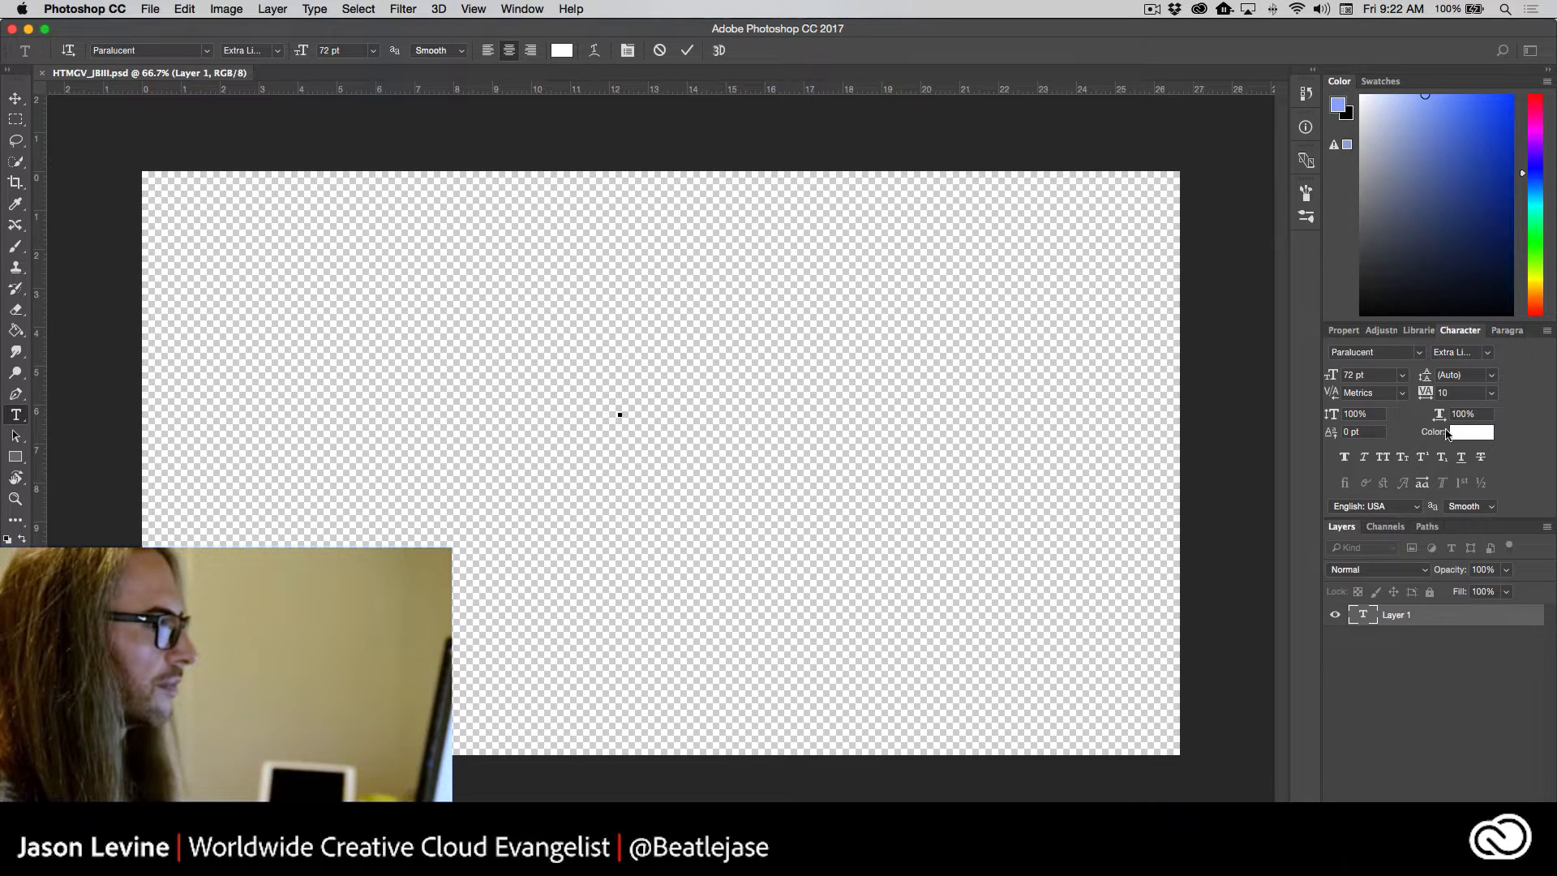
Set the text colour to orange #fc7329 and enter the title "JESSE BOYKINS, III"
click(1480, 438)
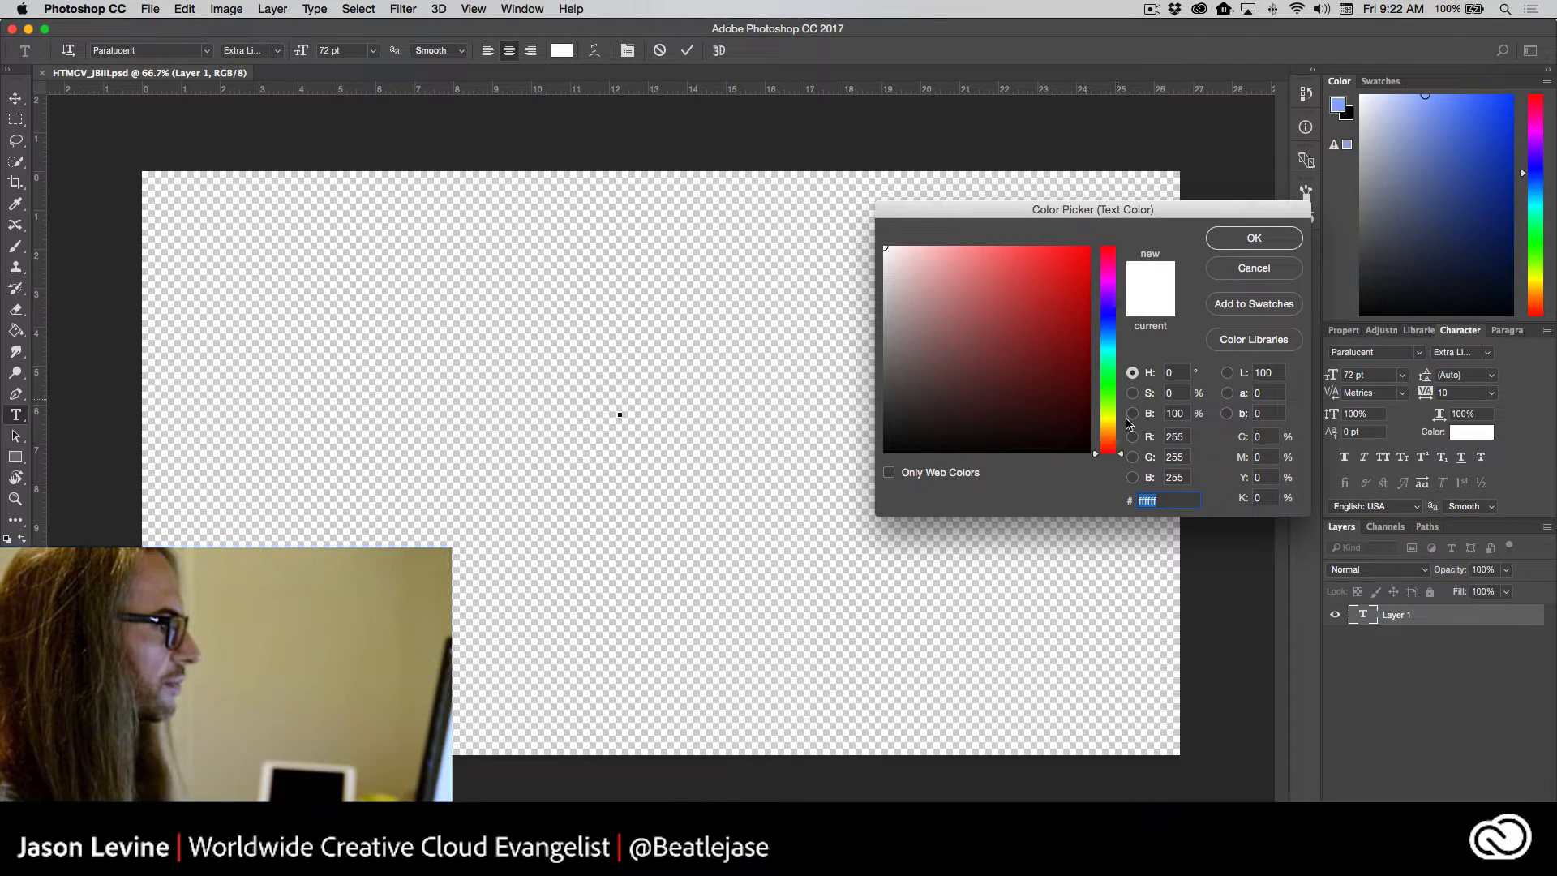
mouse_move(1095, 456)
mouse_down()
mouse_move(1096, 430)
mouse_move(1096, 447)
mouse_up()
drag(1054, 282, 1057, 247)
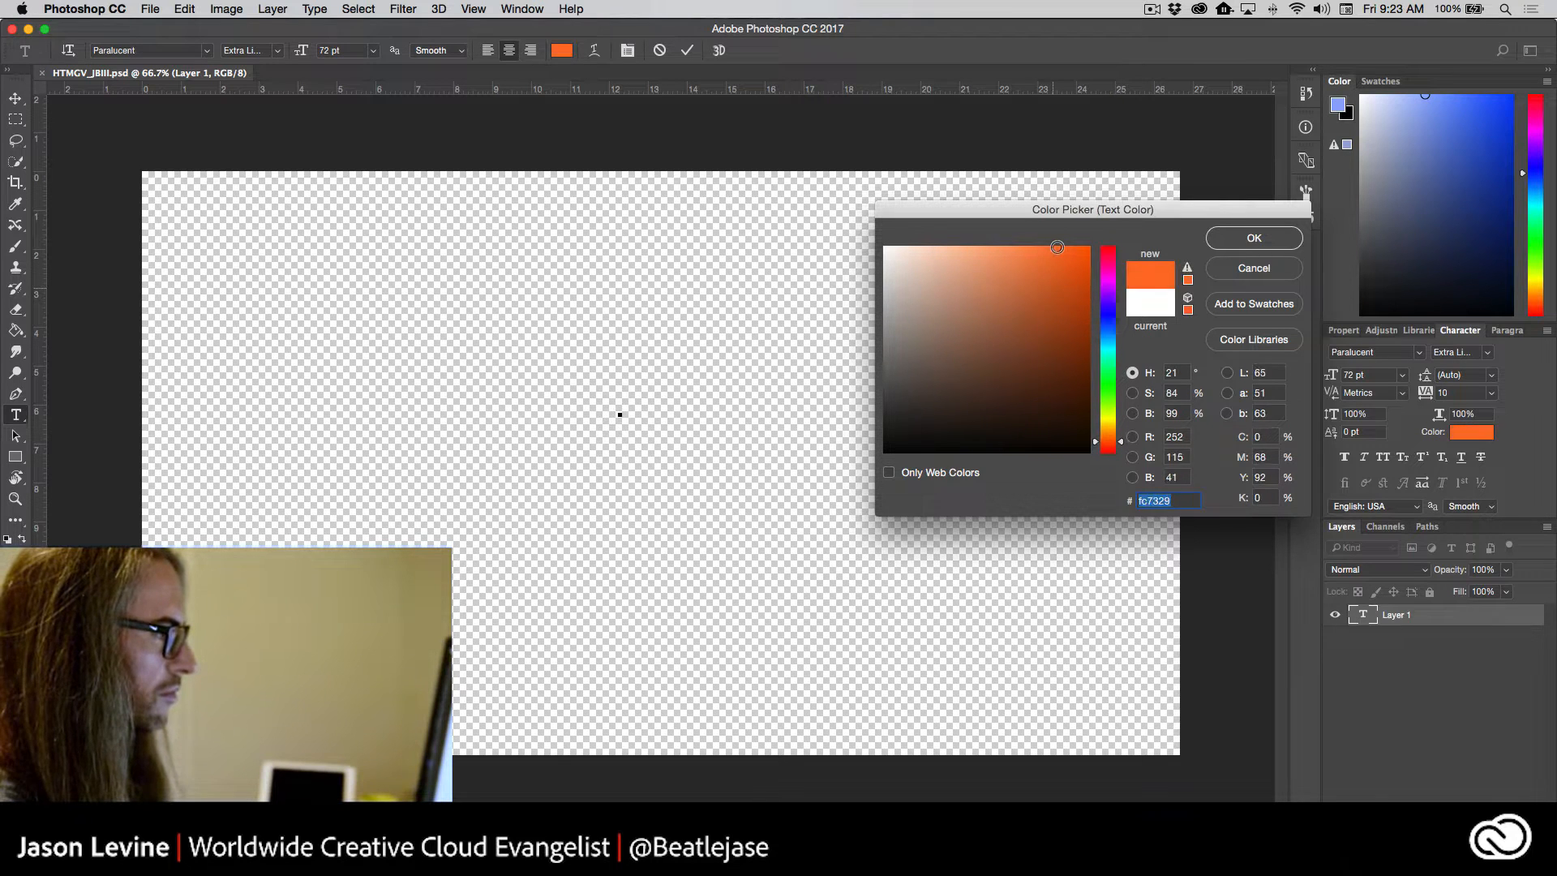
click(1277, 239)
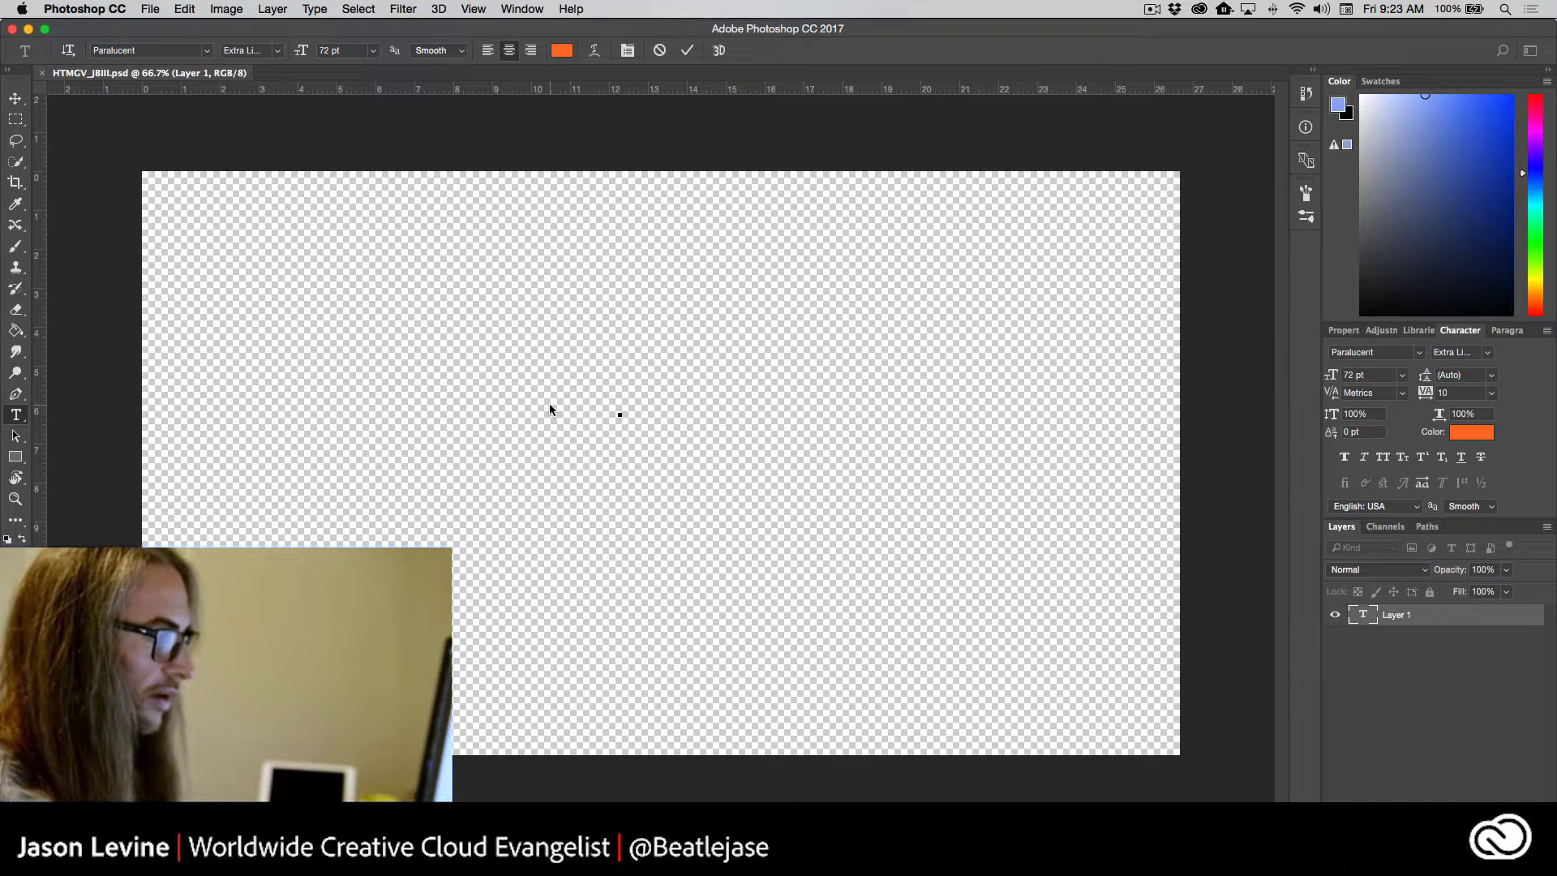
text(JES)
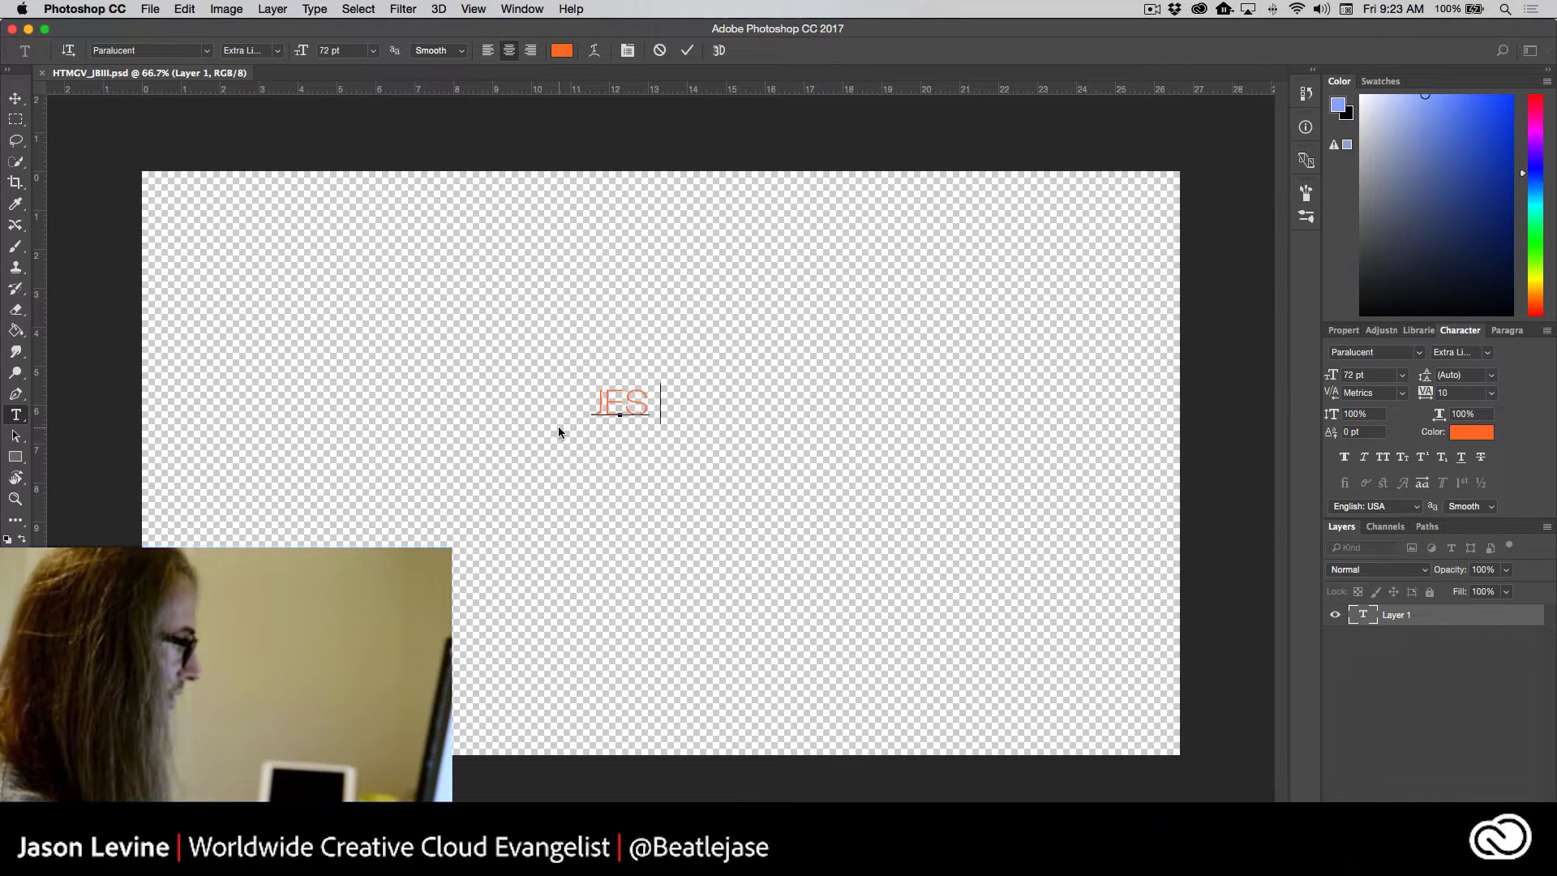
text(SE BOYK)
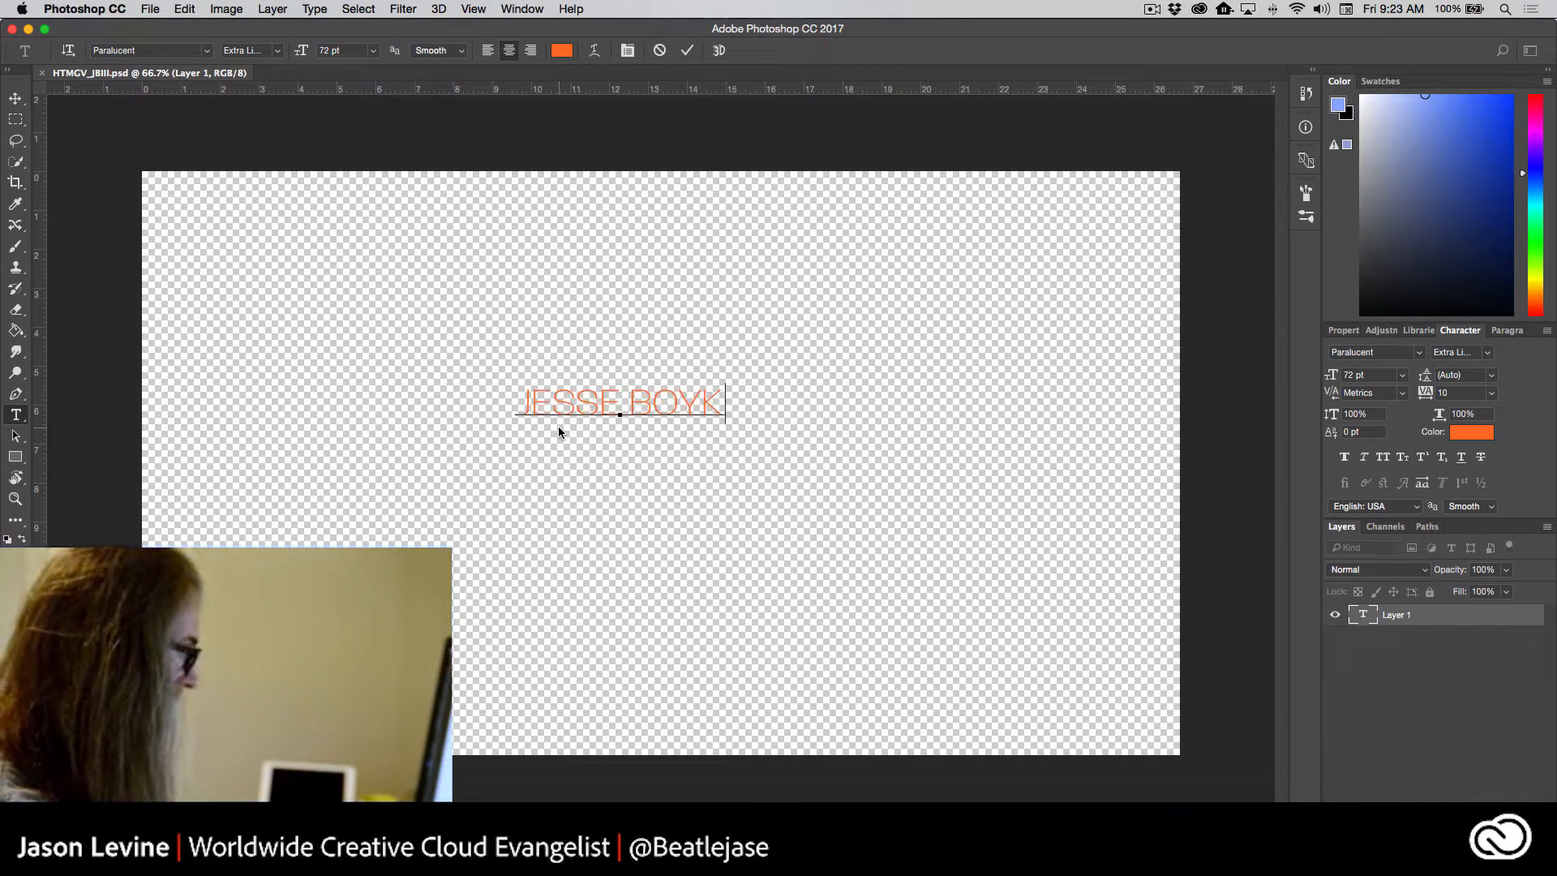
text(INS, III)
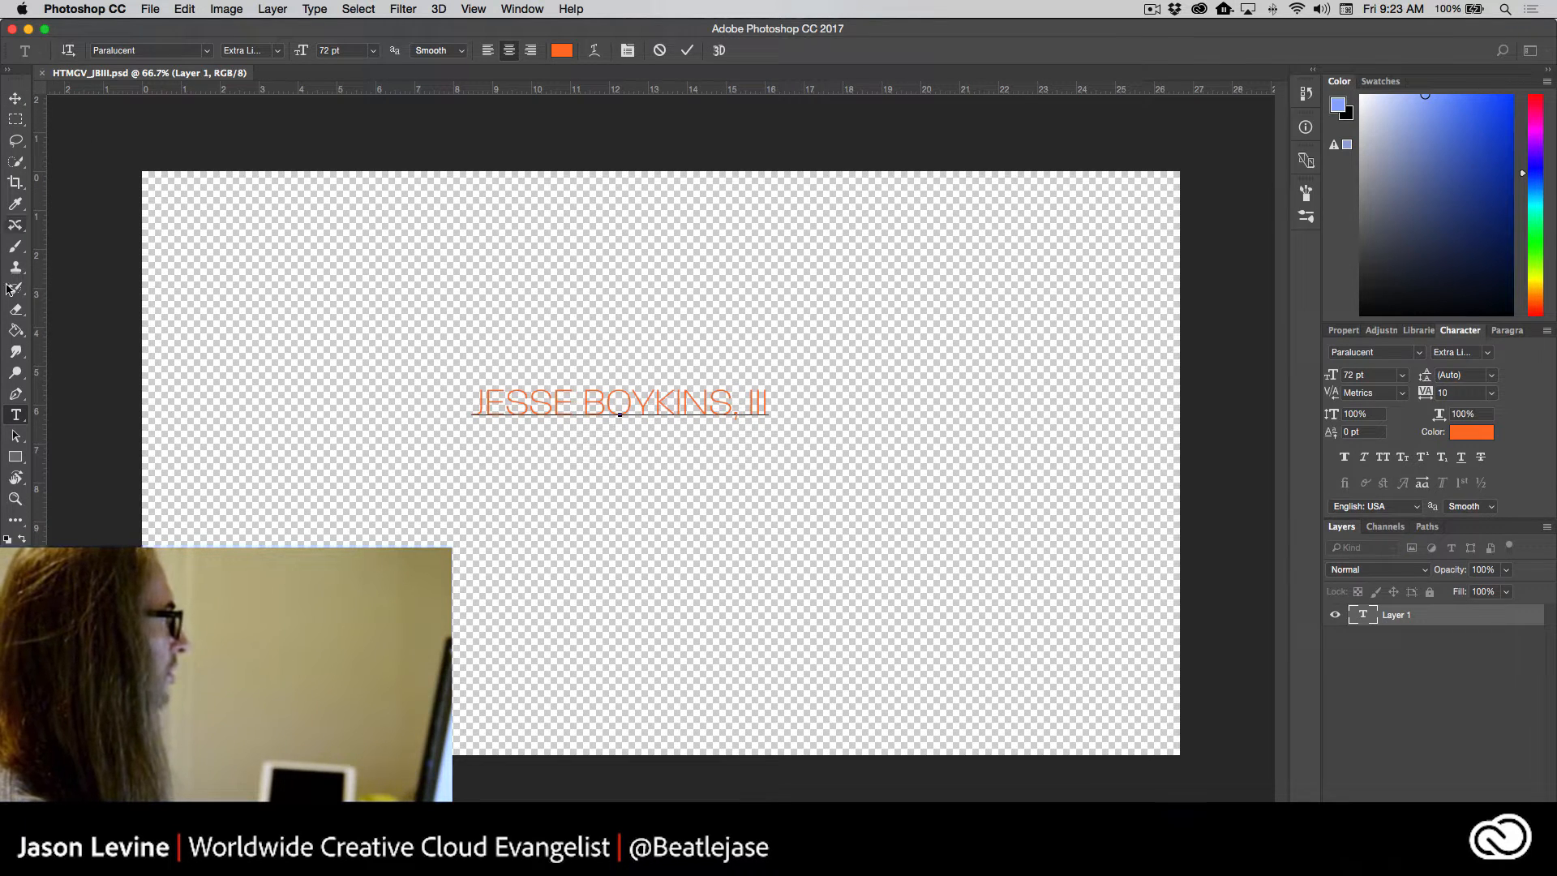
Set the font size of the whole title text to 110 pt
click(1356, 615)
double_click(1363, 620)
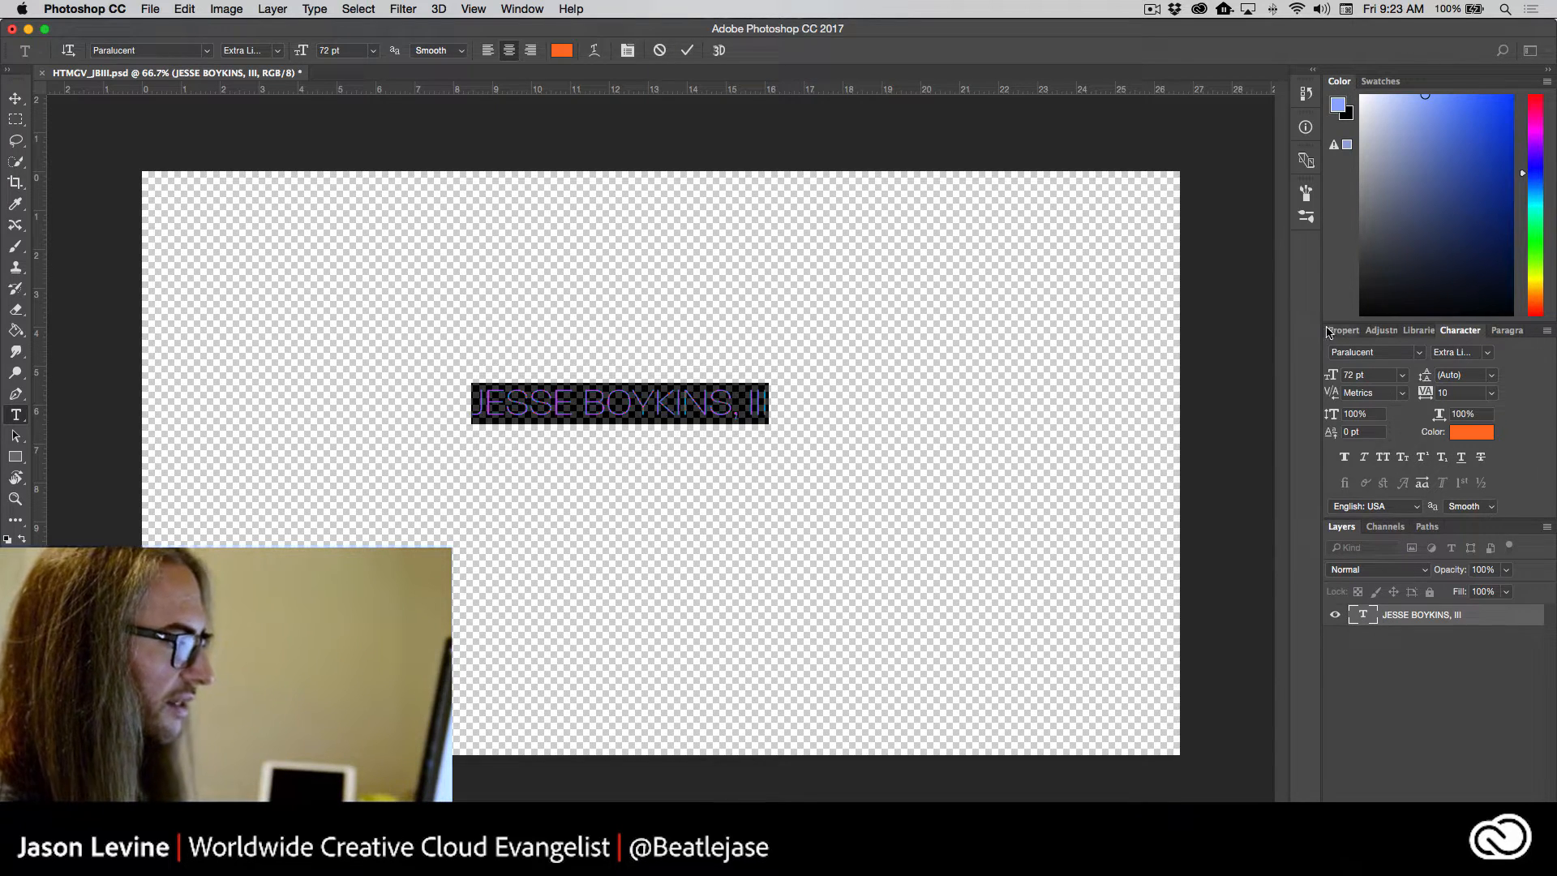
click(300, 50)
text(110)
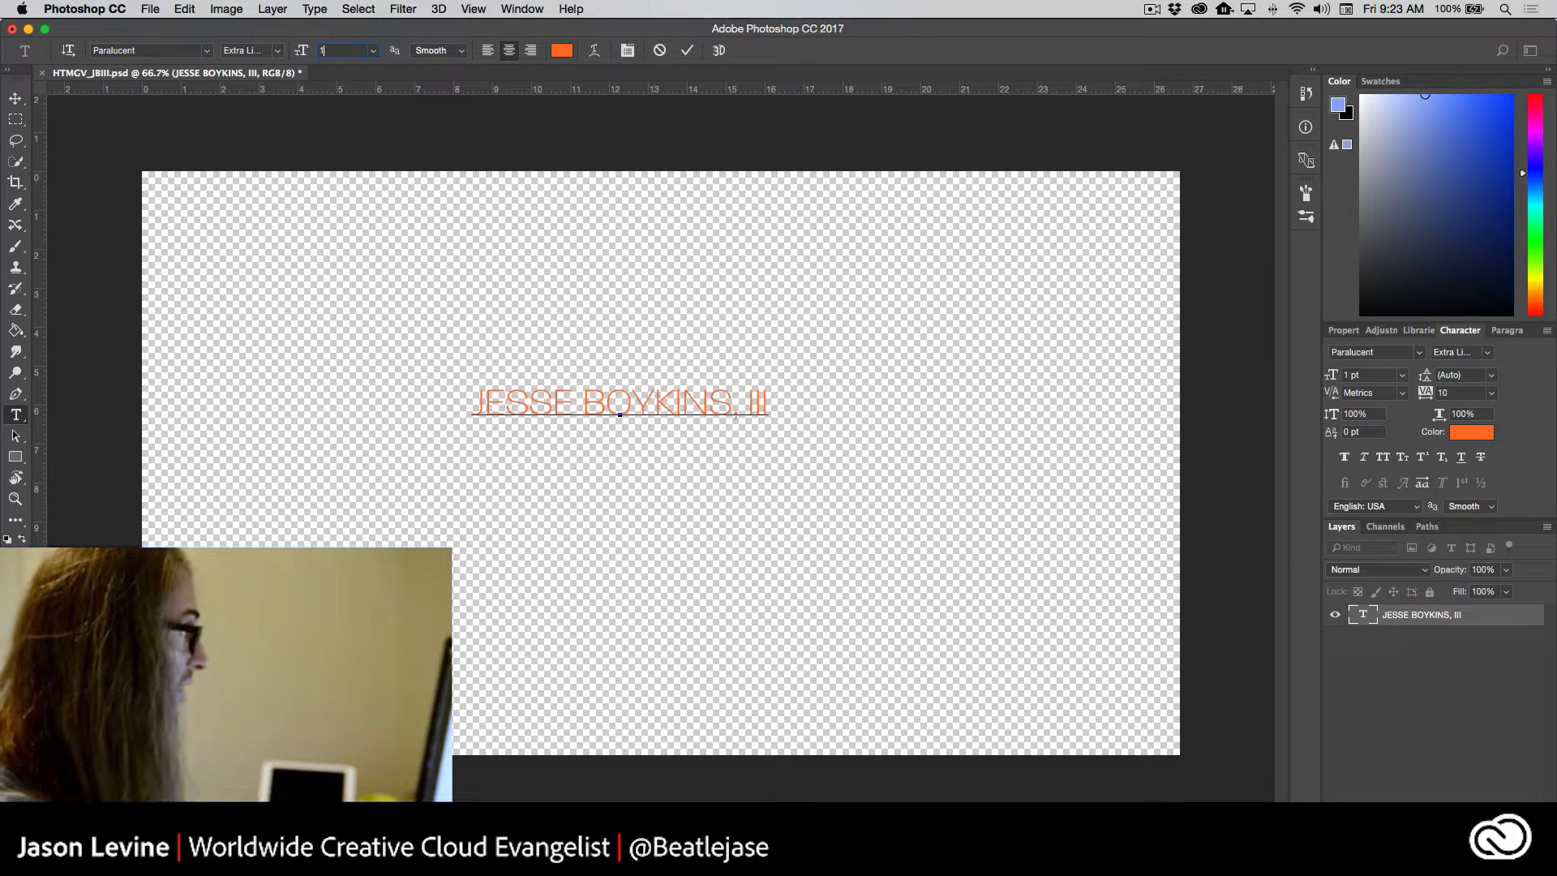
Try the Medium and Light font styles on the title text before restoring Extra Light
click(276, 51)
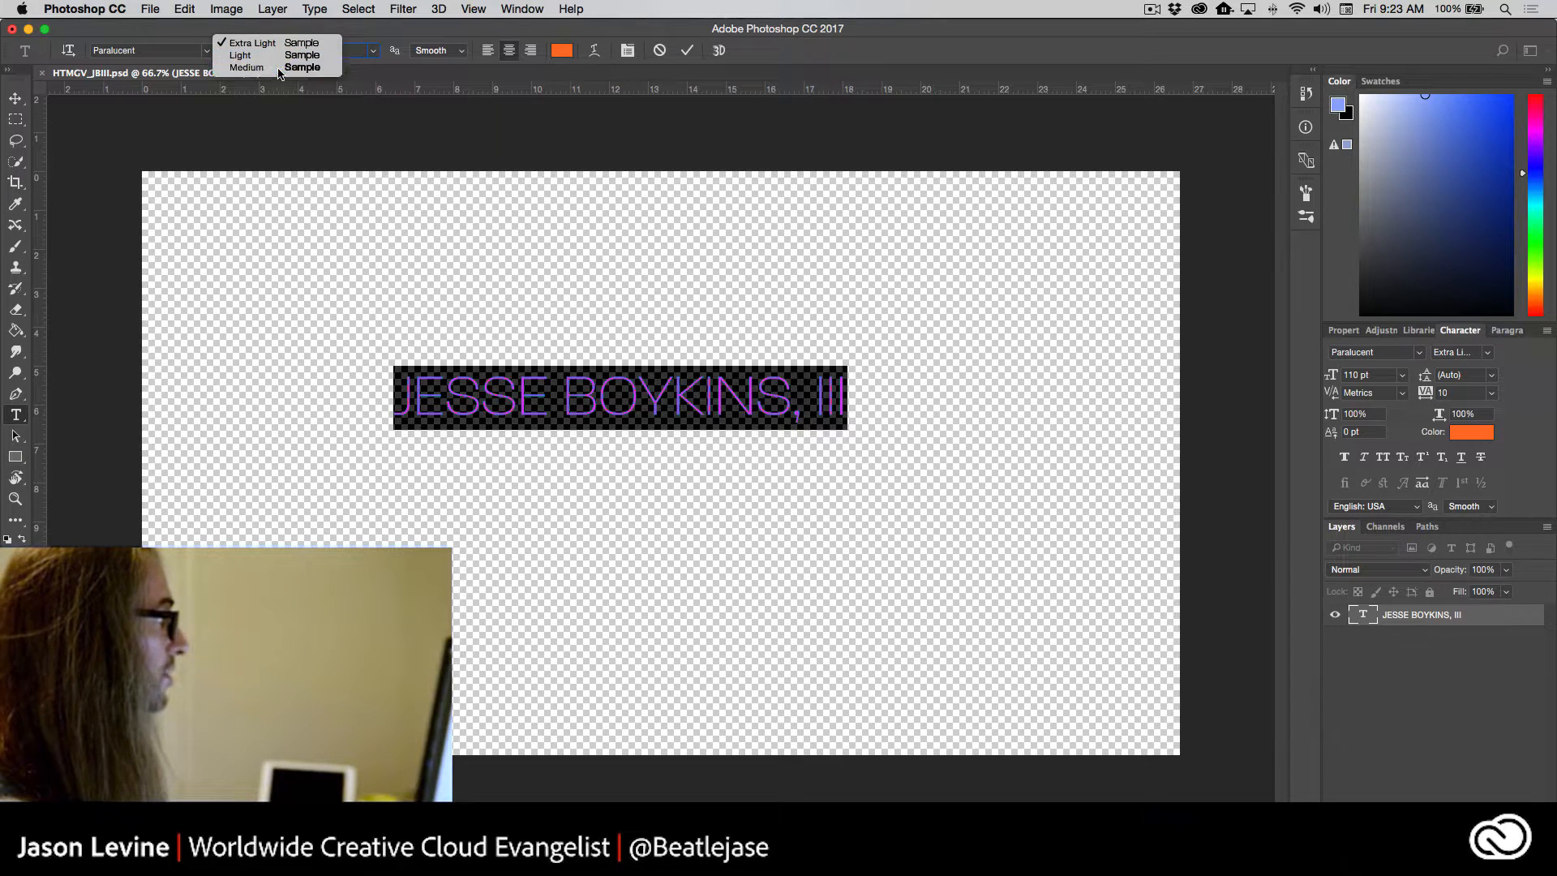
click(278, 69)
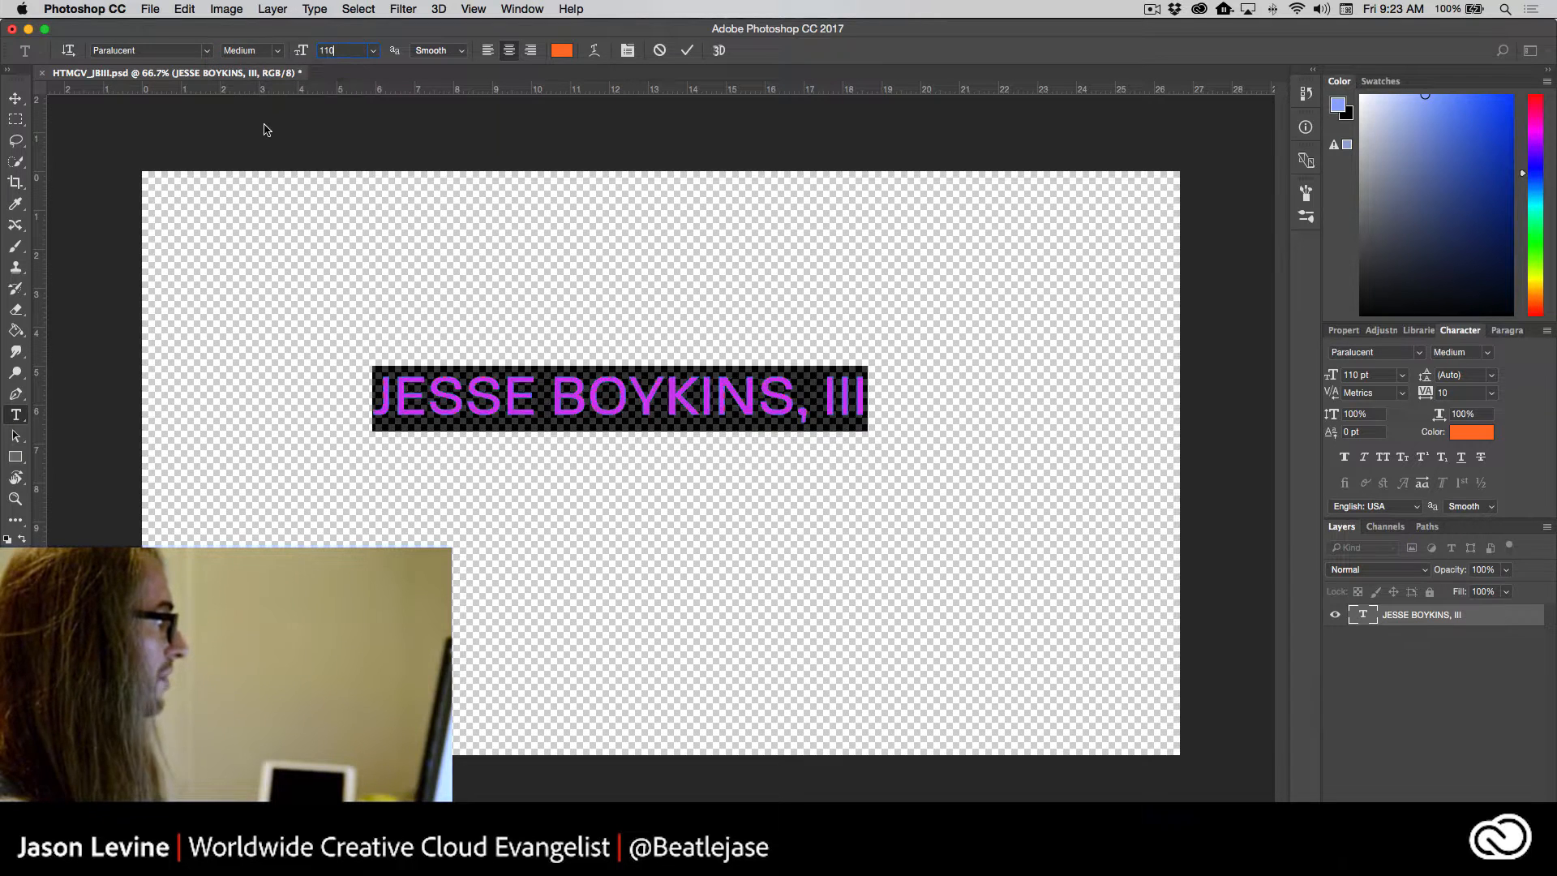
click(14, 99)
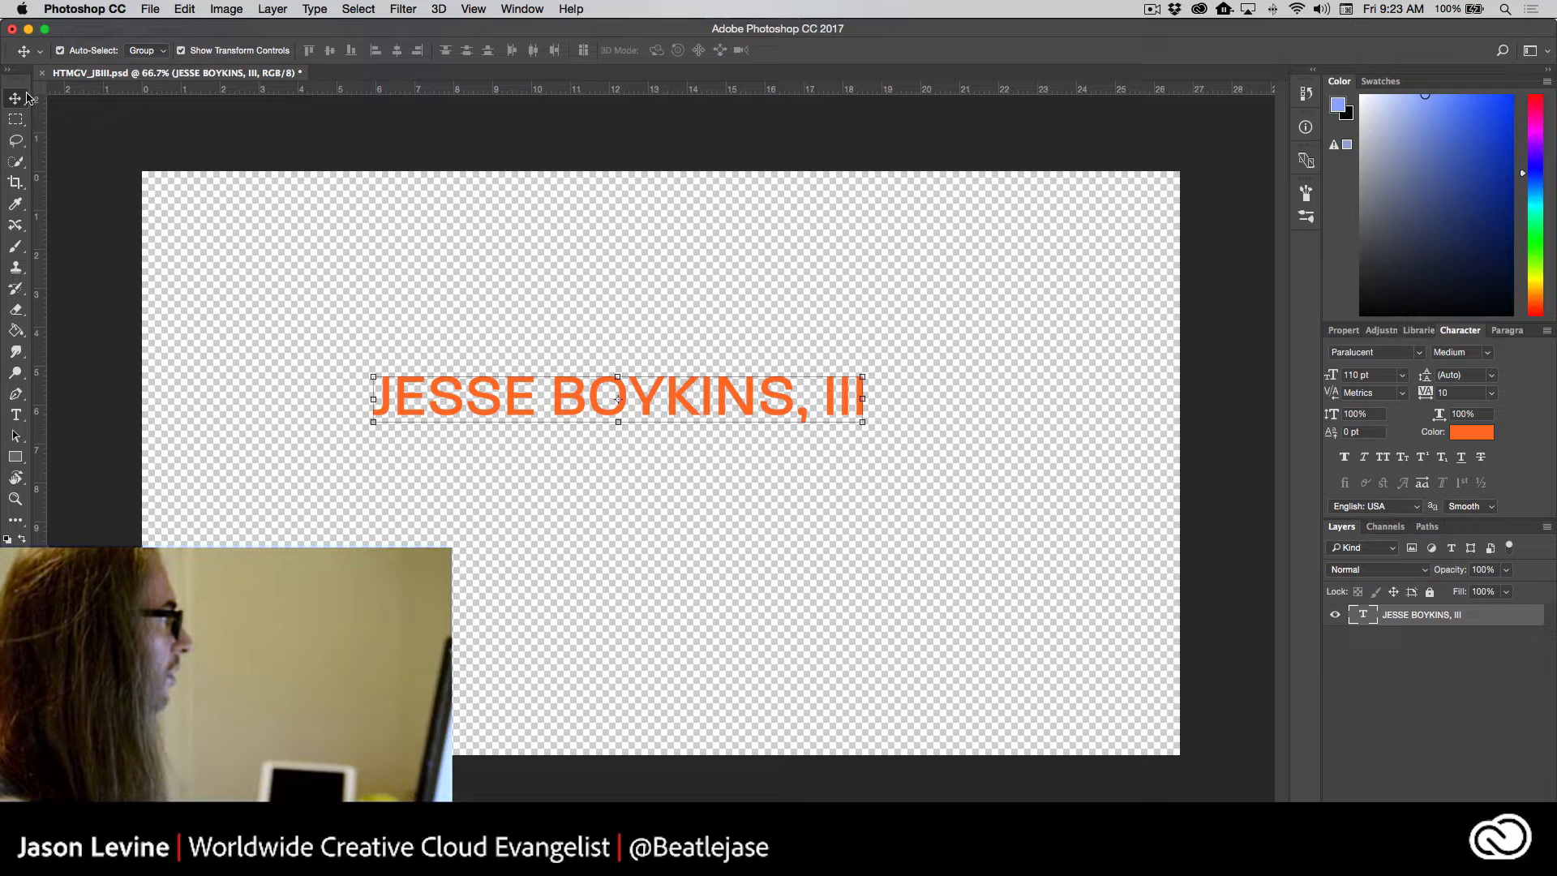
double_click(1360, 616)
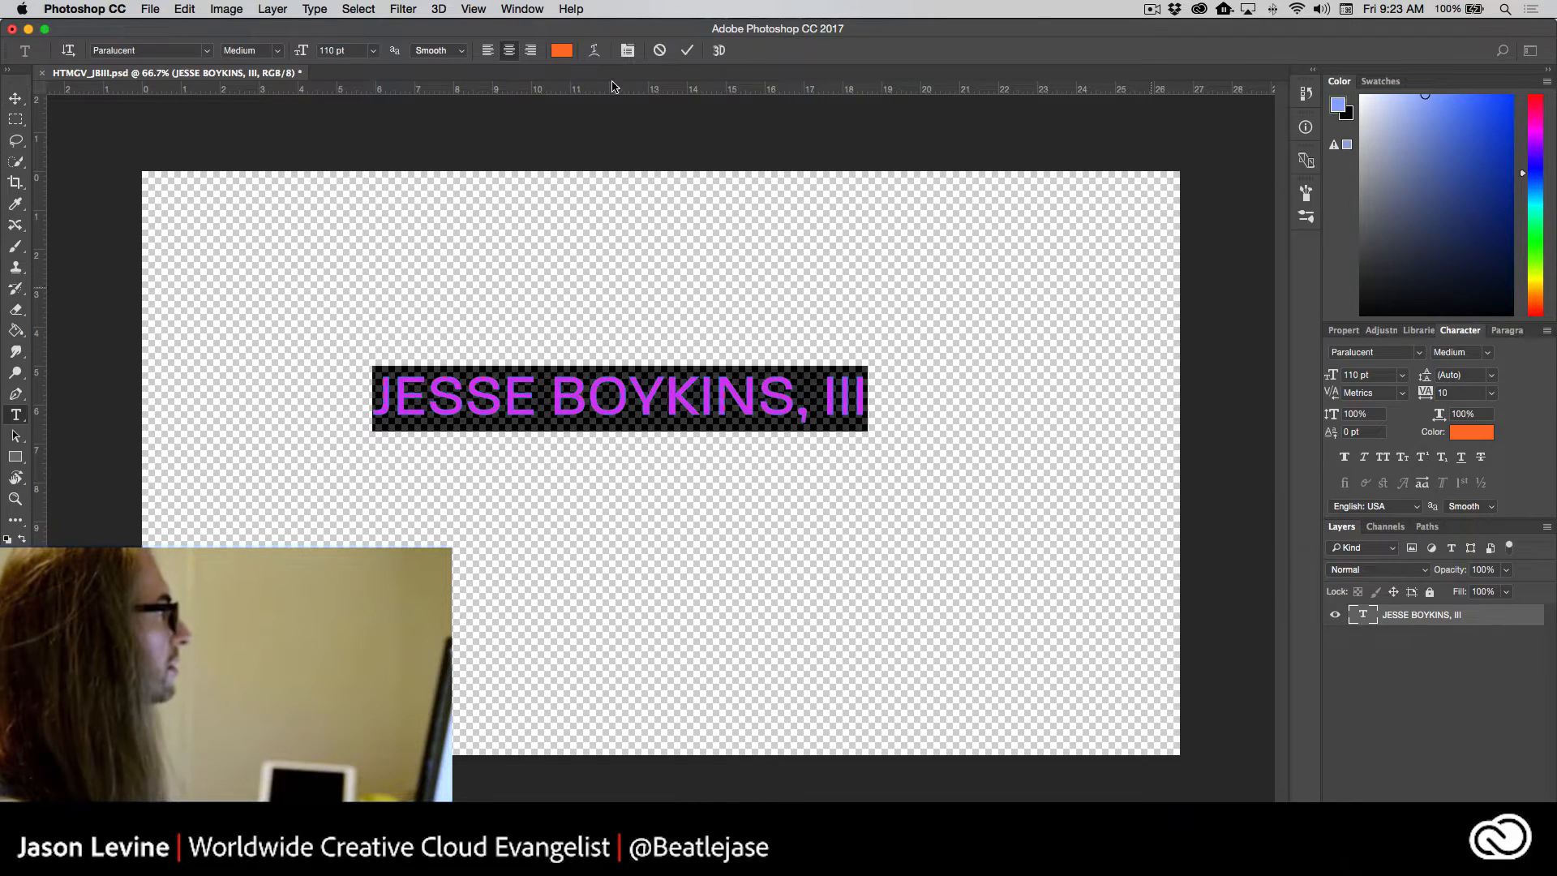
click(276, 55)
click(273, 42)
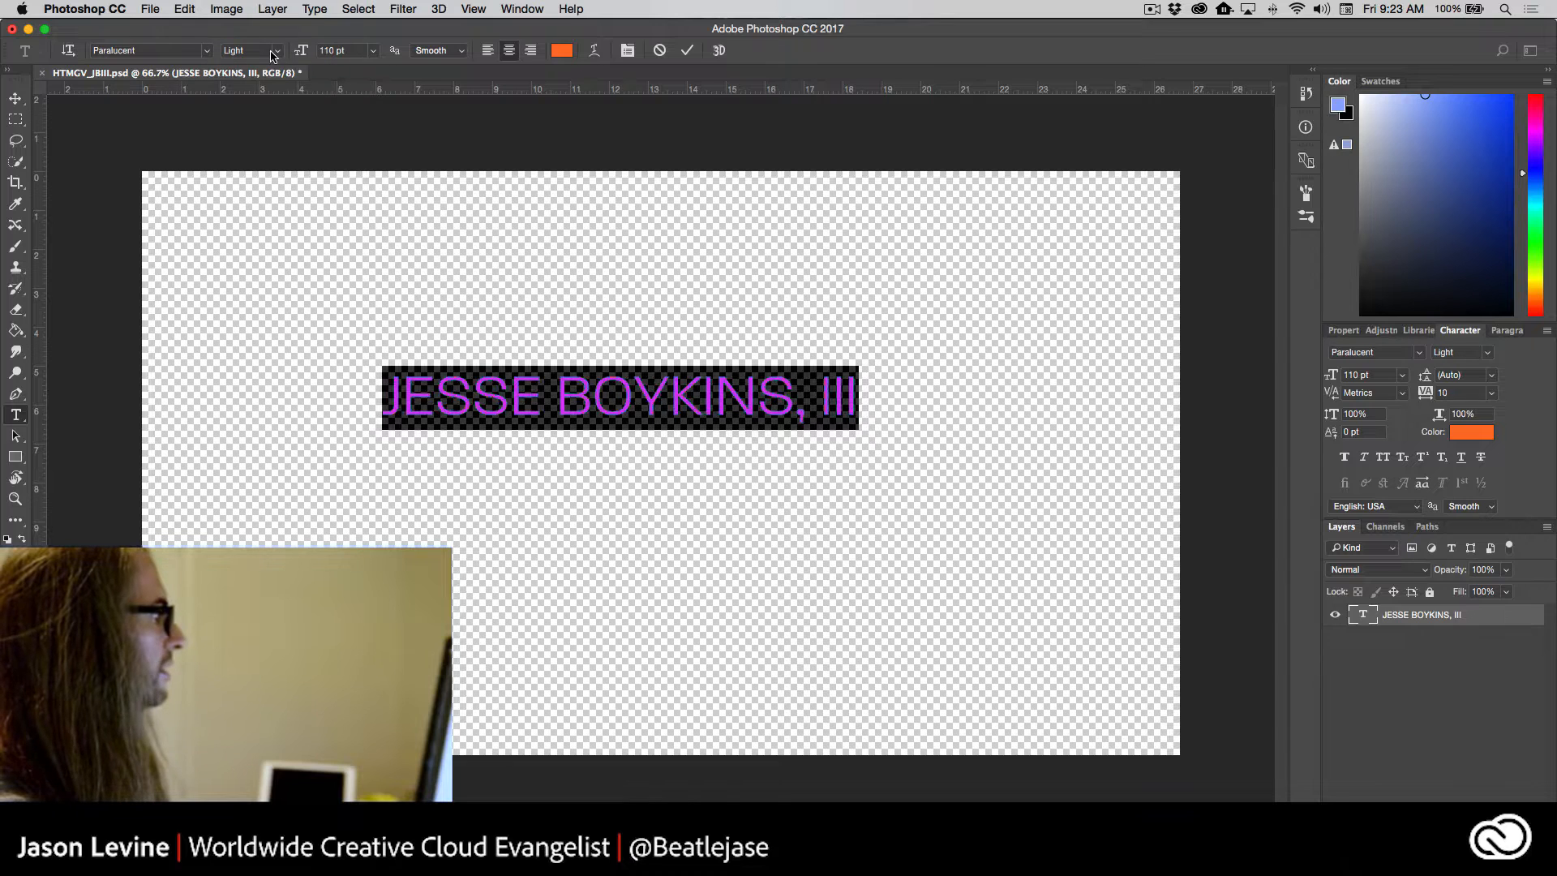
click(272, 50)
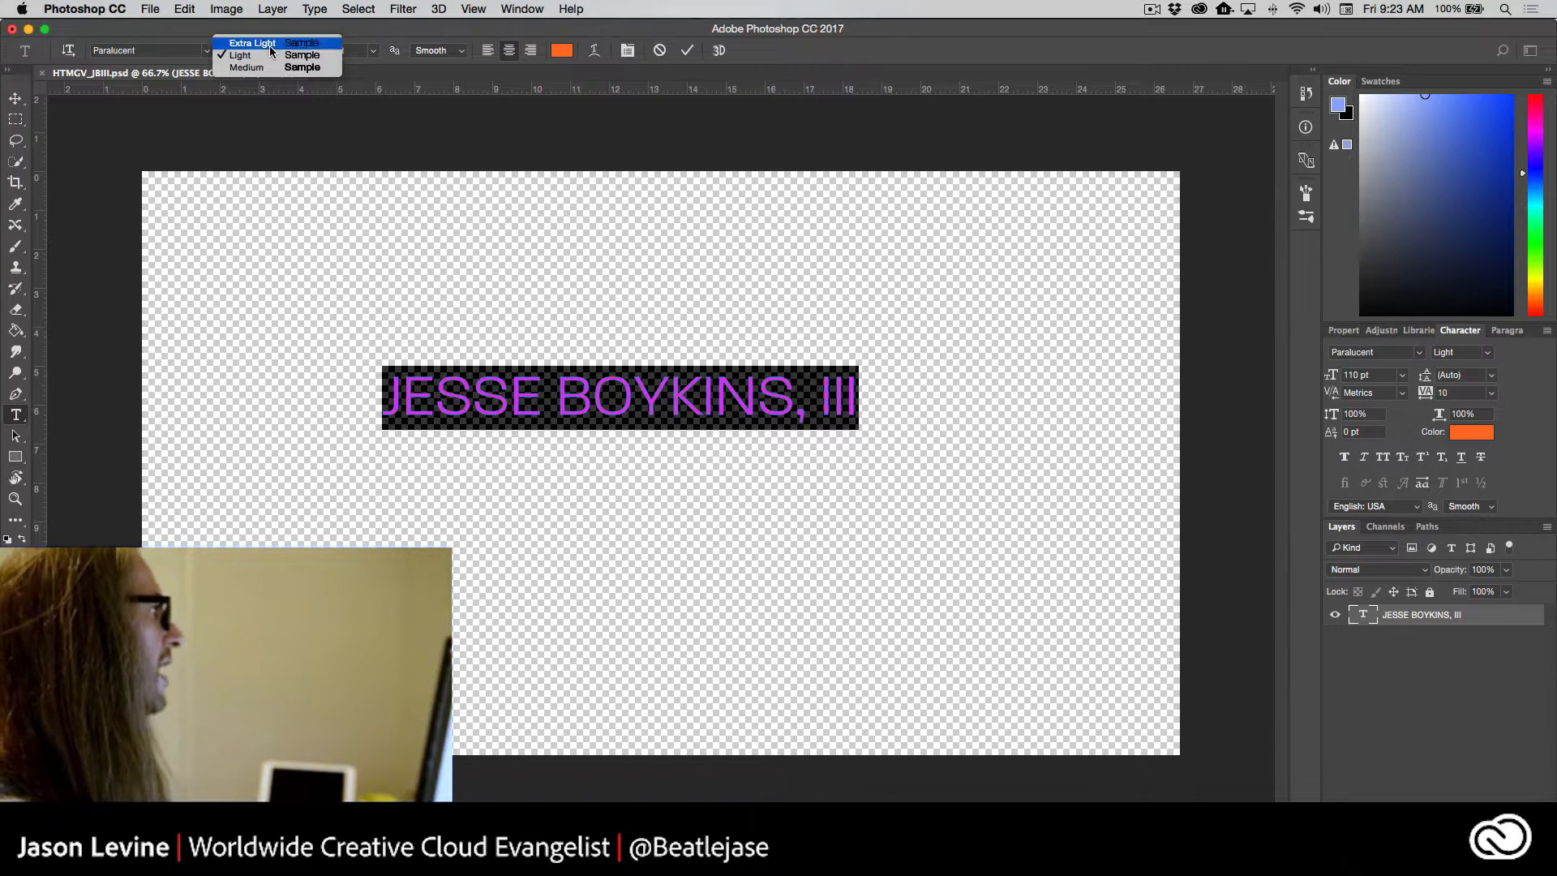
click(260, 40)
Commit the Extra Light text and move the title down to the lower middle of the canvas
click(14, 100)
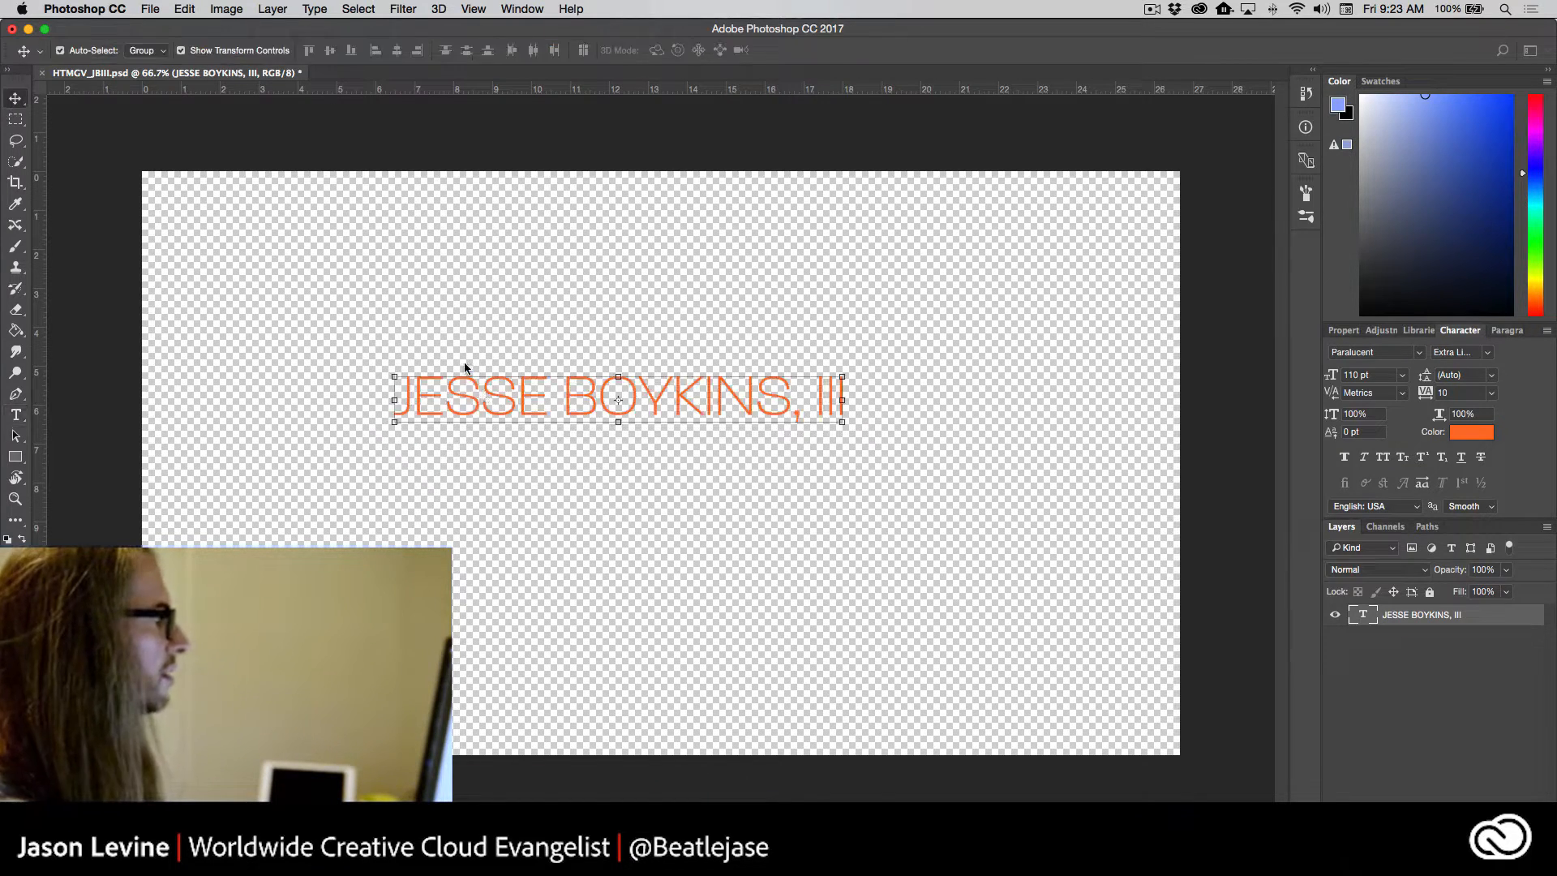
drag(497, 397, 536, 665)
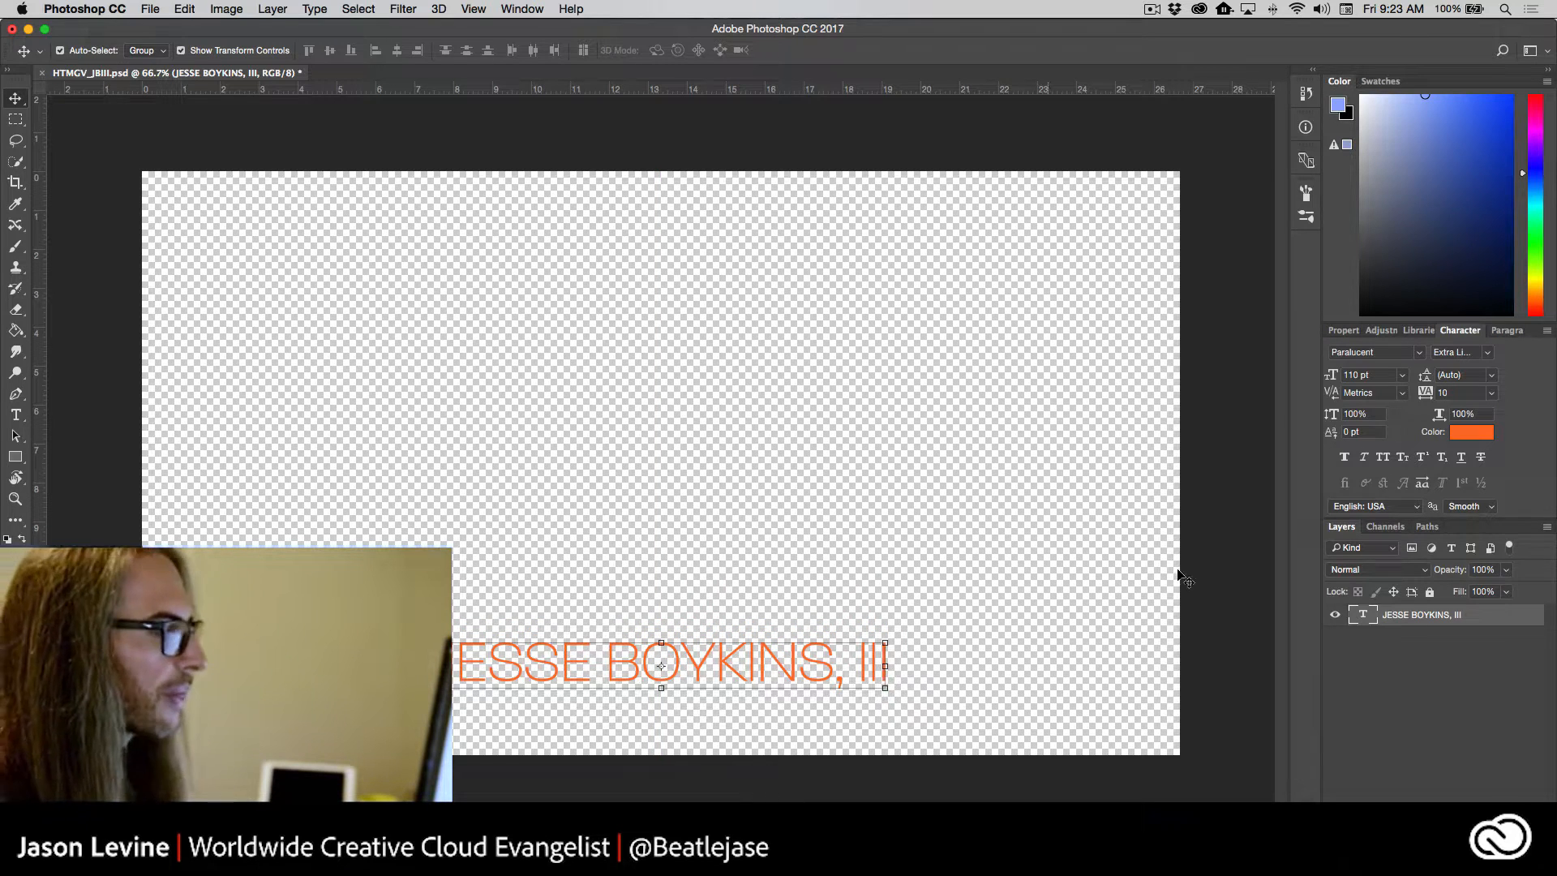
Add a drop shadow layer style to the title with a 4 px distance and 7 px size
double_click(1494, 622)
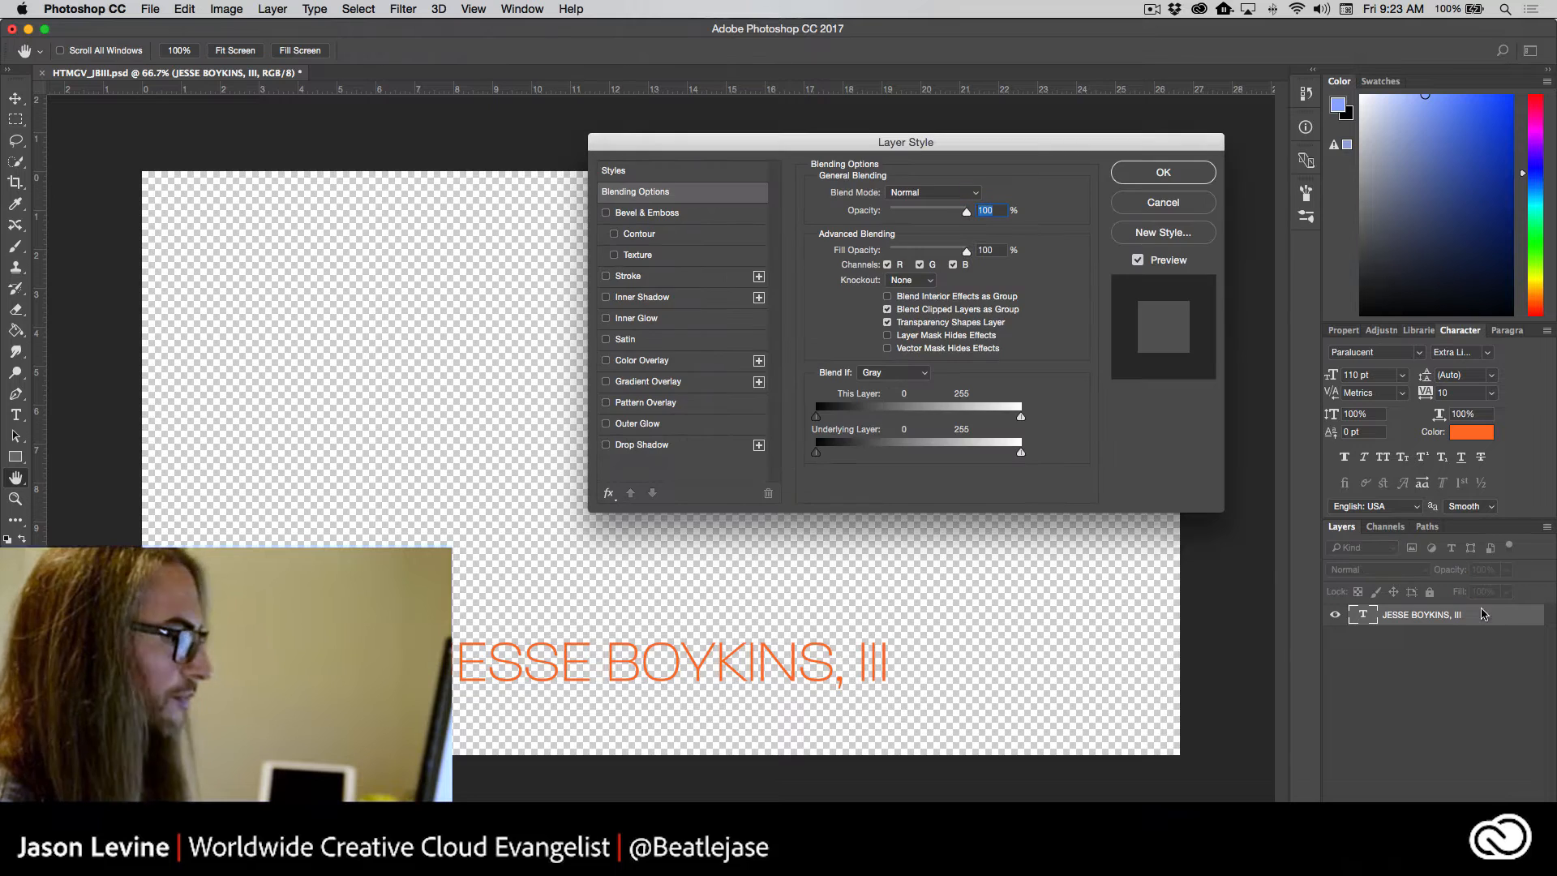
click(605, 445)
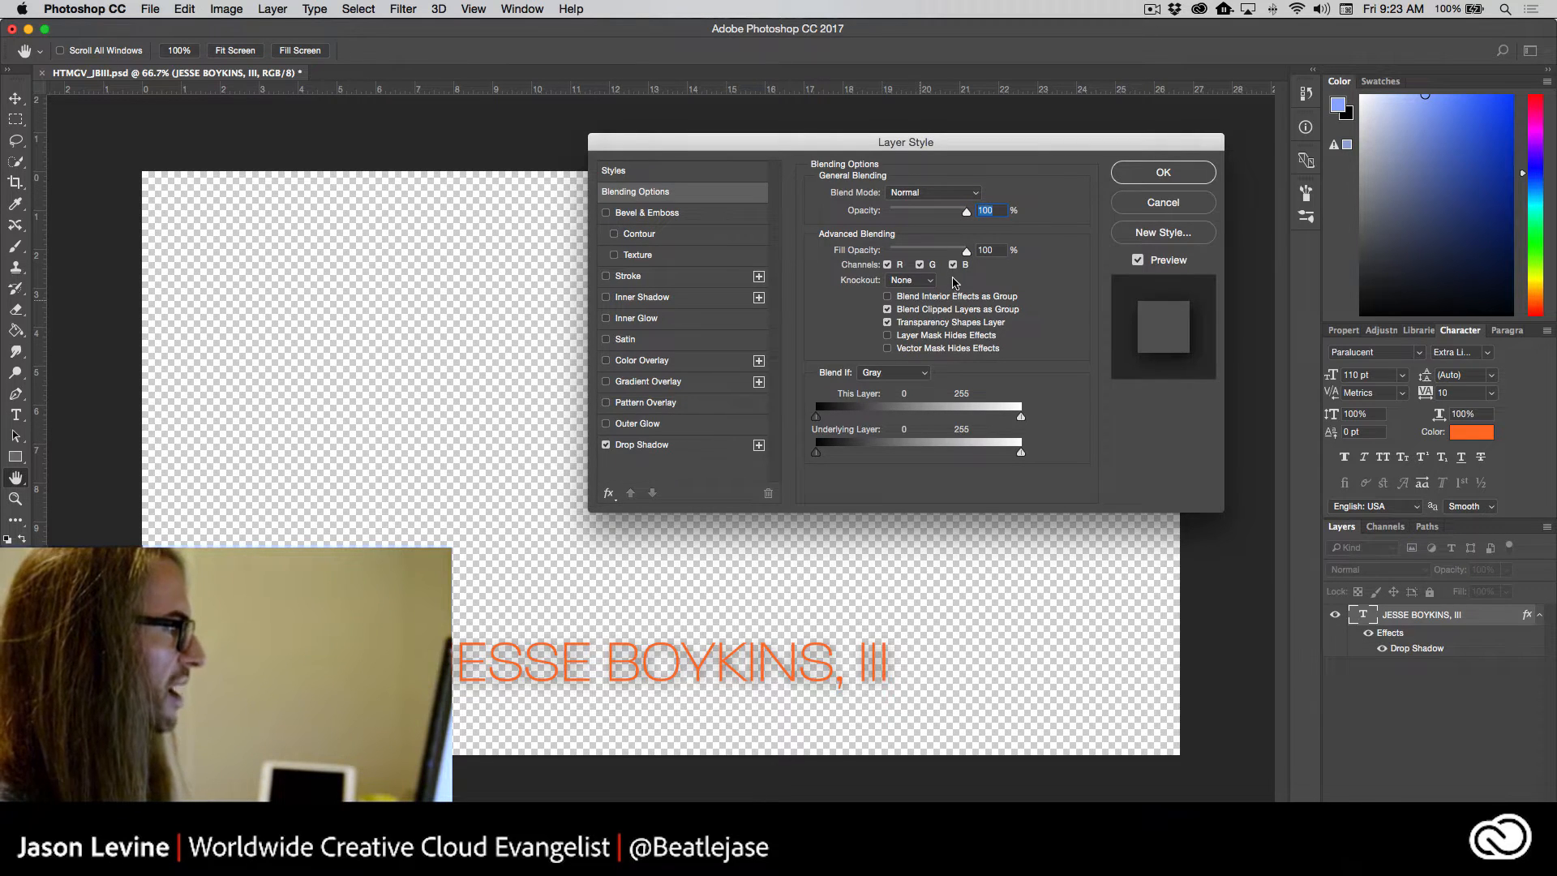
click(700, 446)
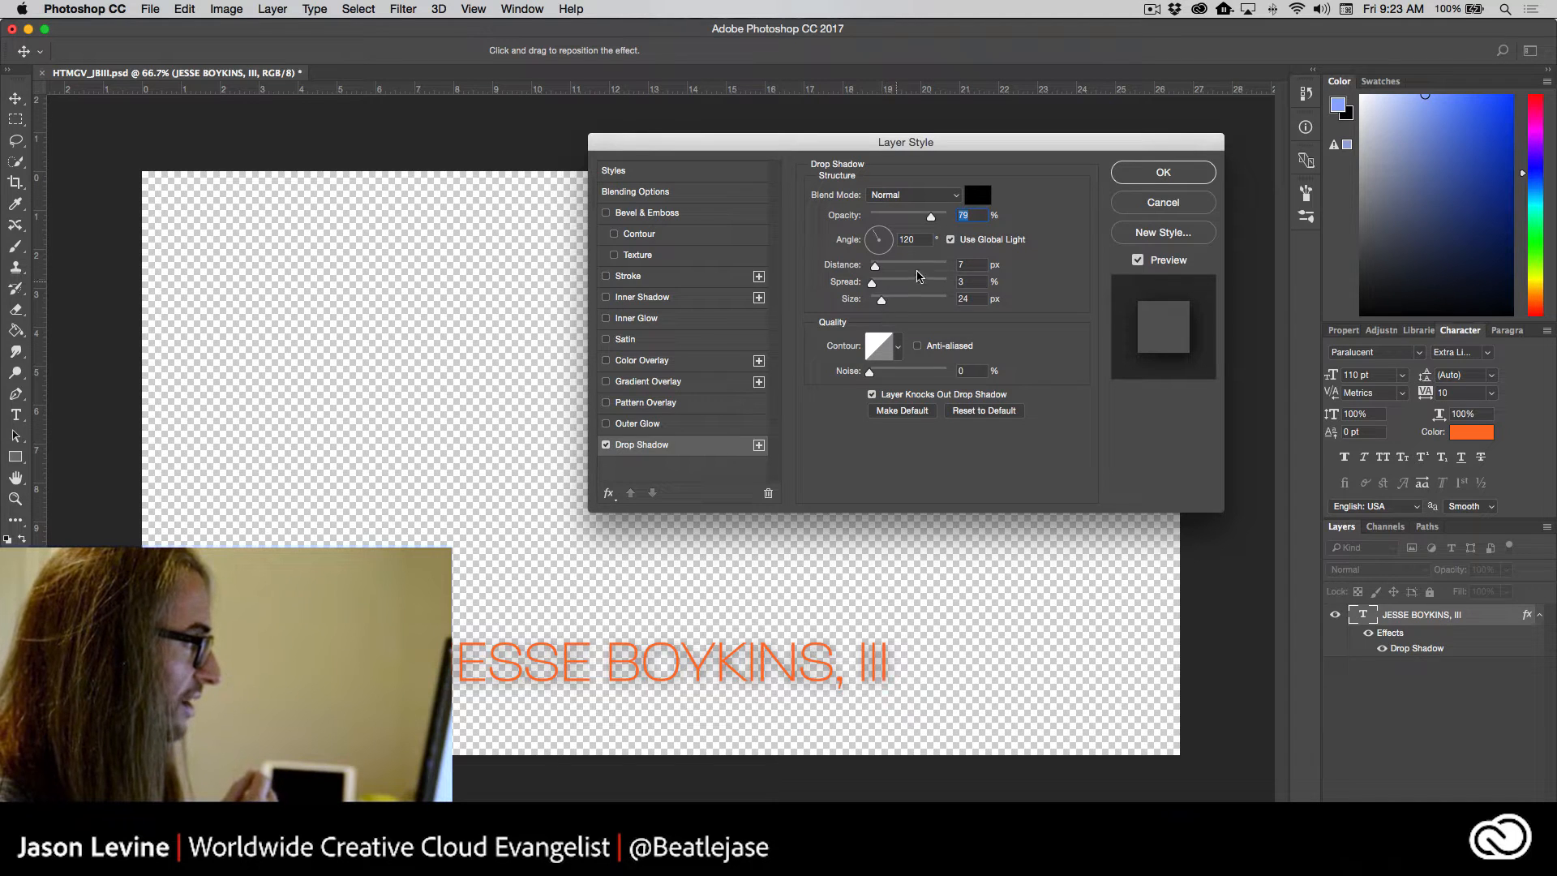
drag(877, 268, 875, 305)
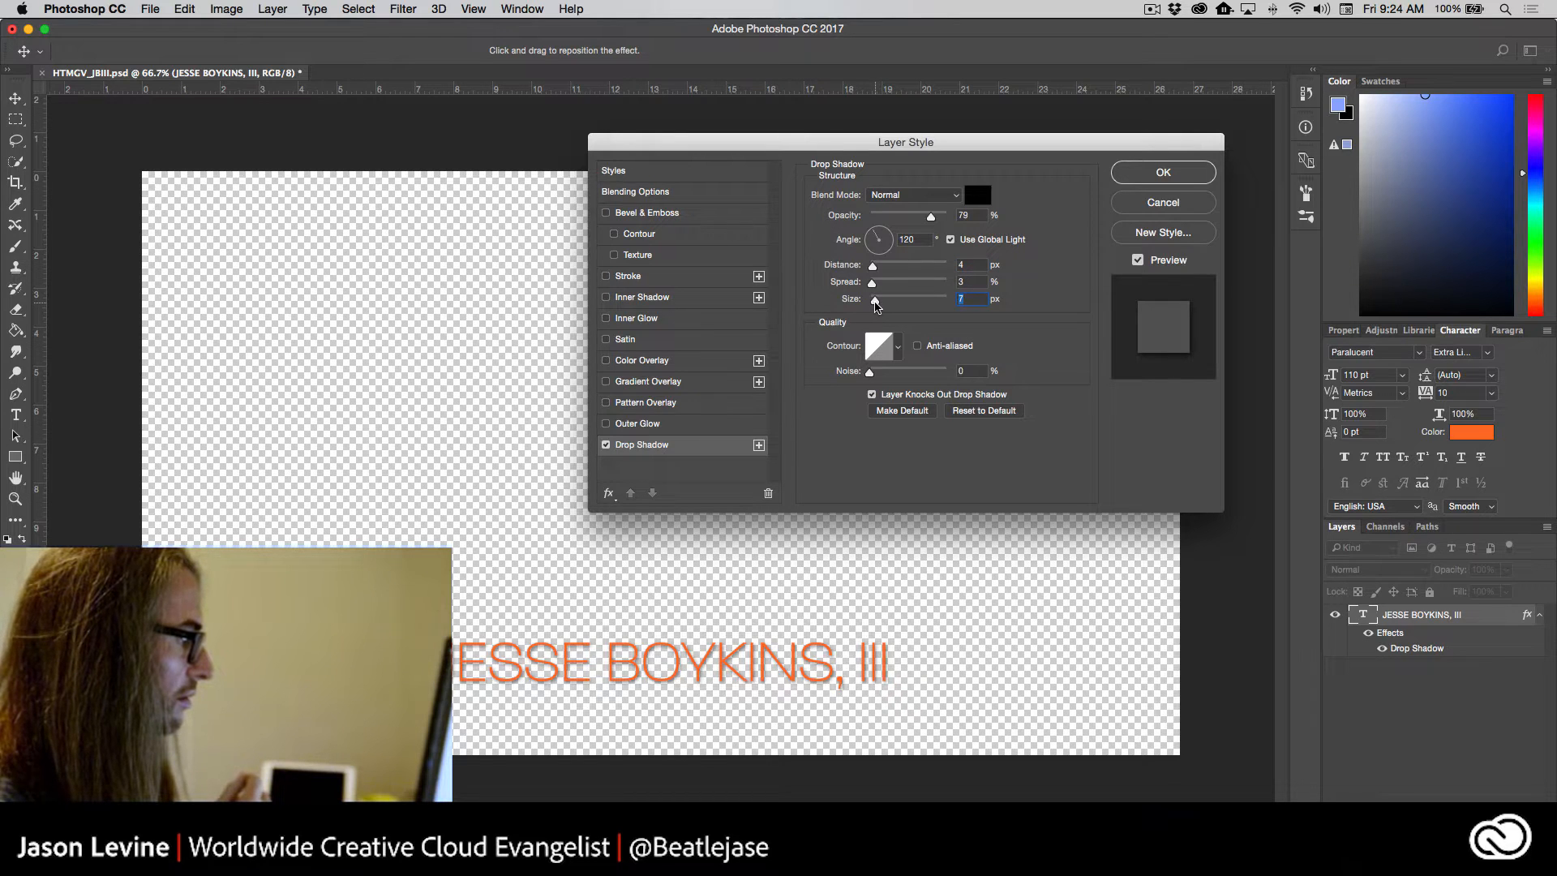
click(1155, 172)
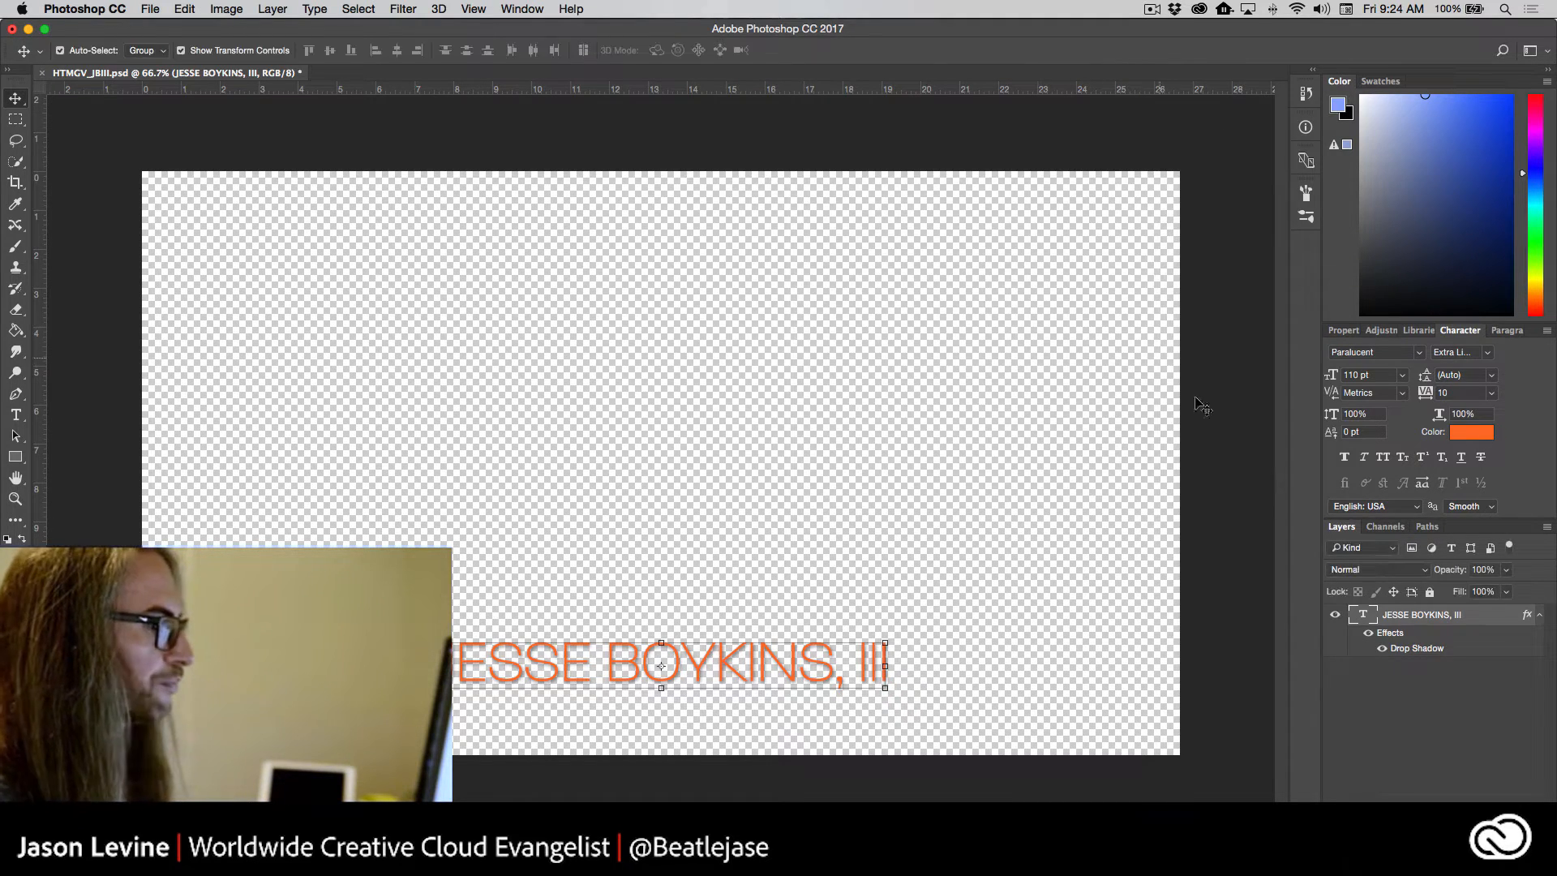
Deselect the title layer and save HTMGV_JBIII.psd
click(1385, 704)
click(151, 8)
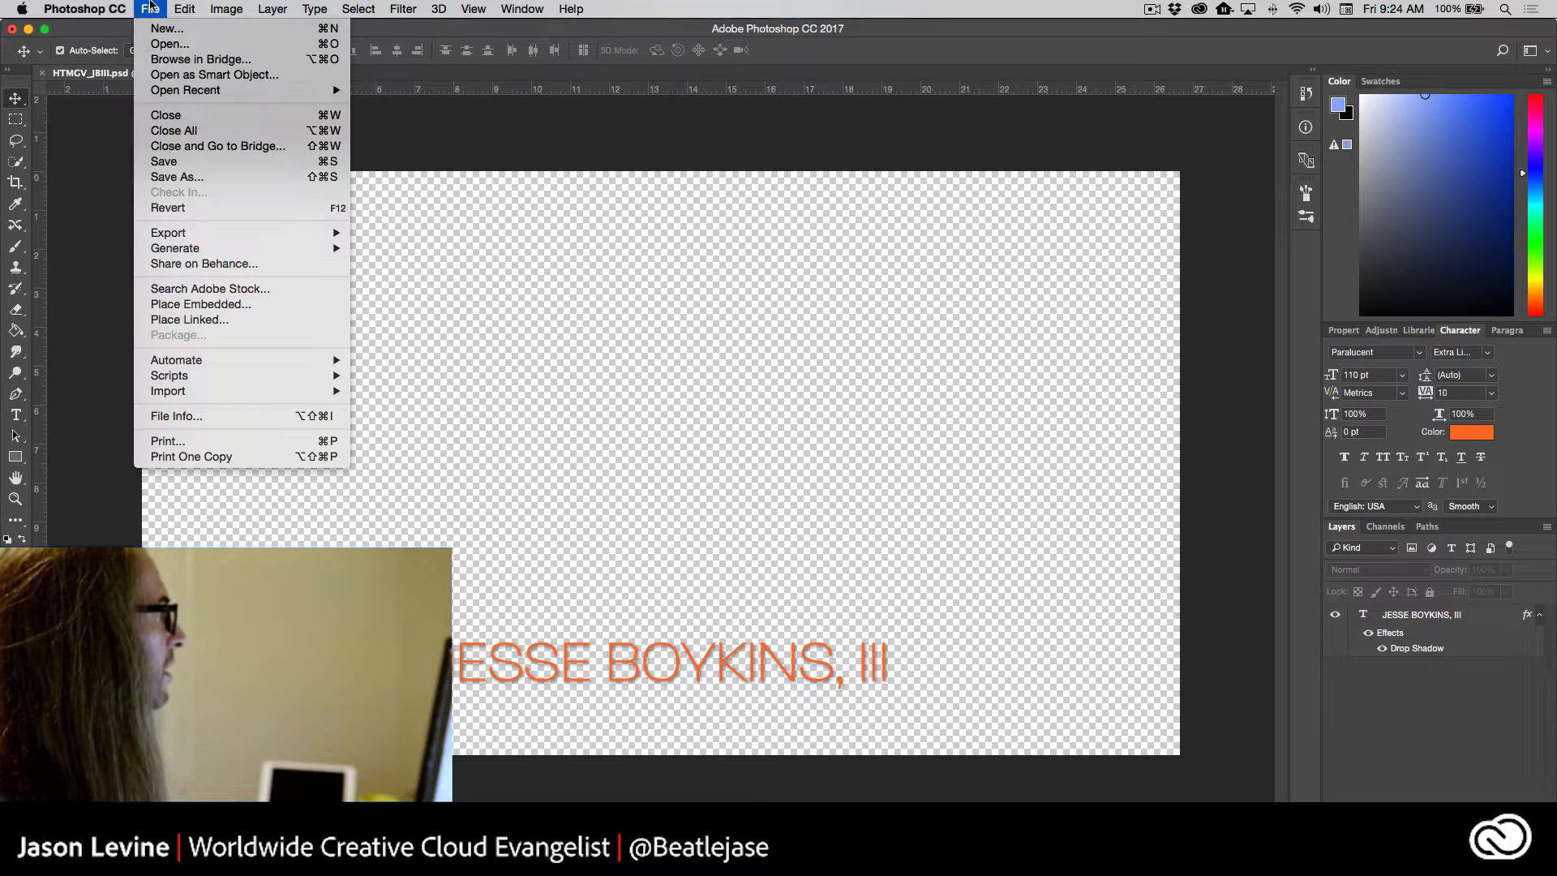
click(176, 162)
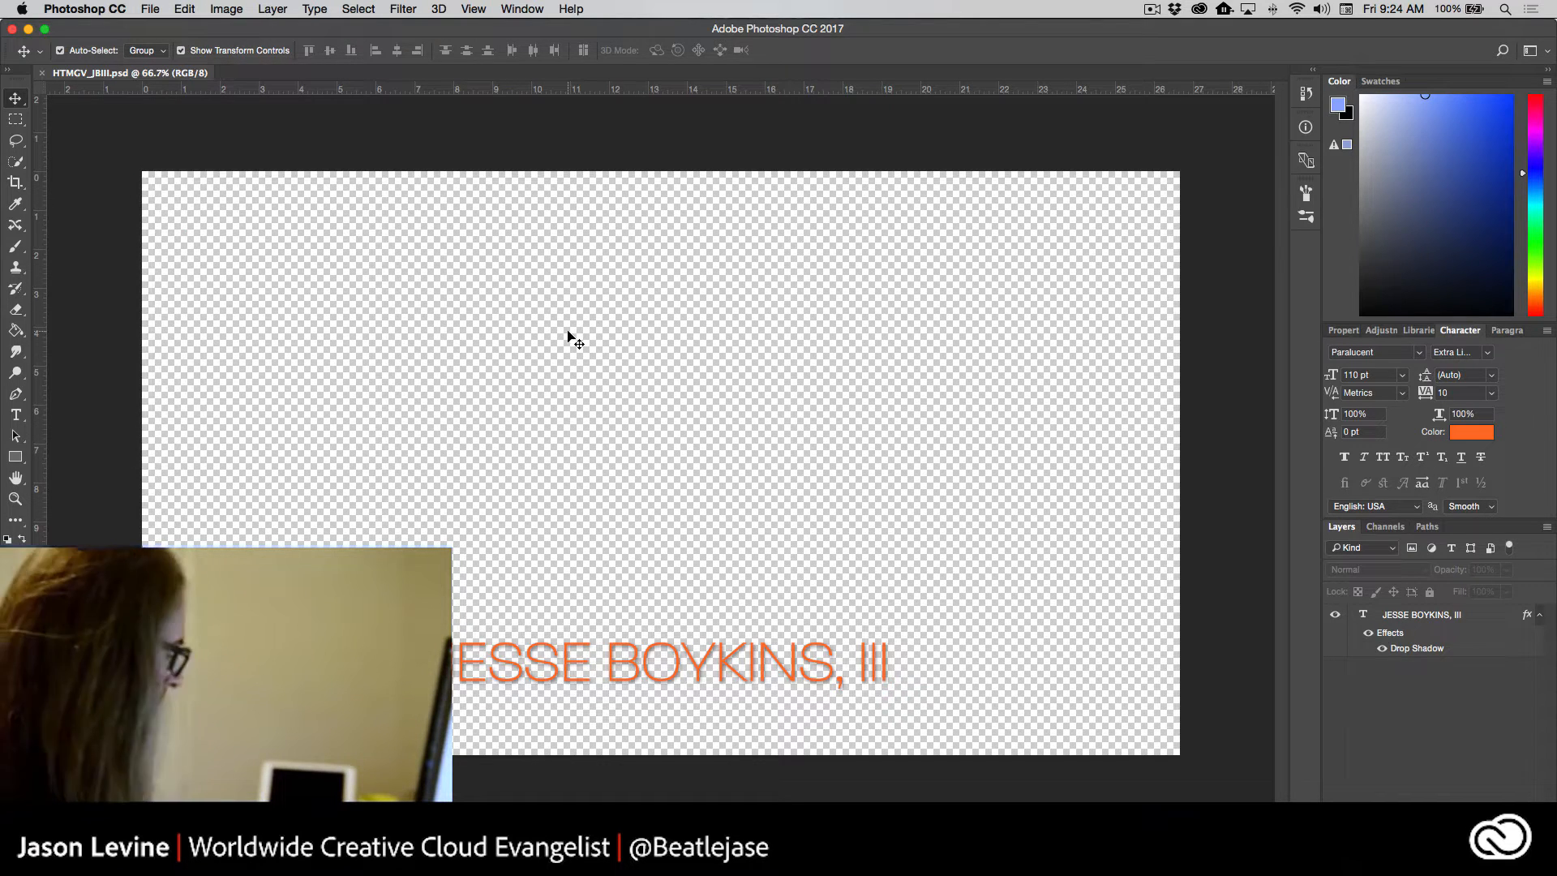
Switch to Premiere Pro, place HTMGV_JBIII.psd on track V6 of Play MAIN near the playhead and enable that track's output
key(super+Tab)
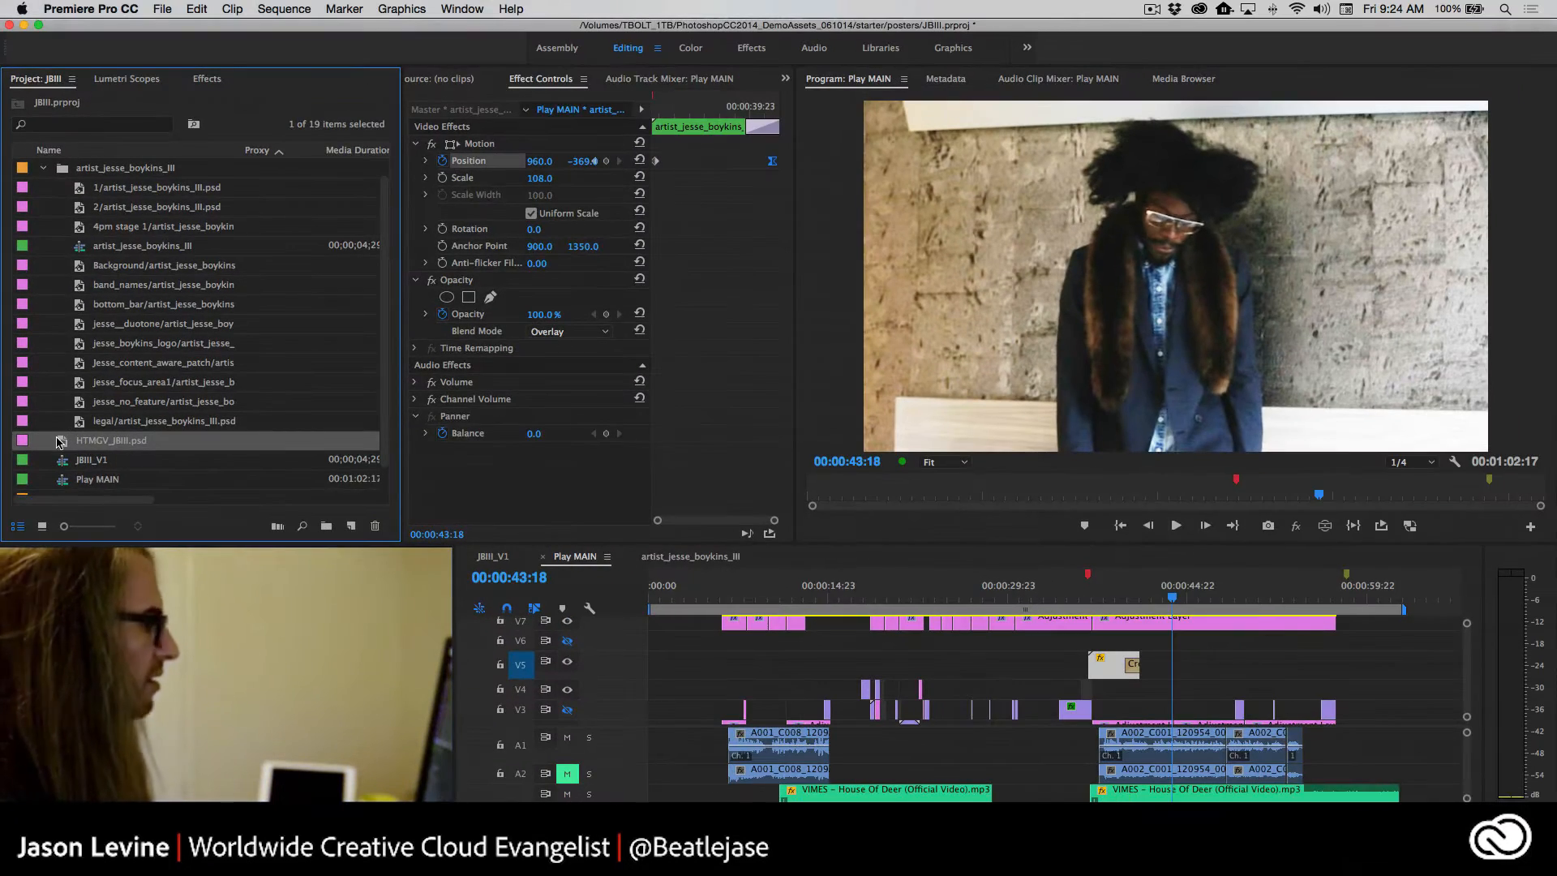
drag(58, 440, 1174, 599)
click(568, 641)
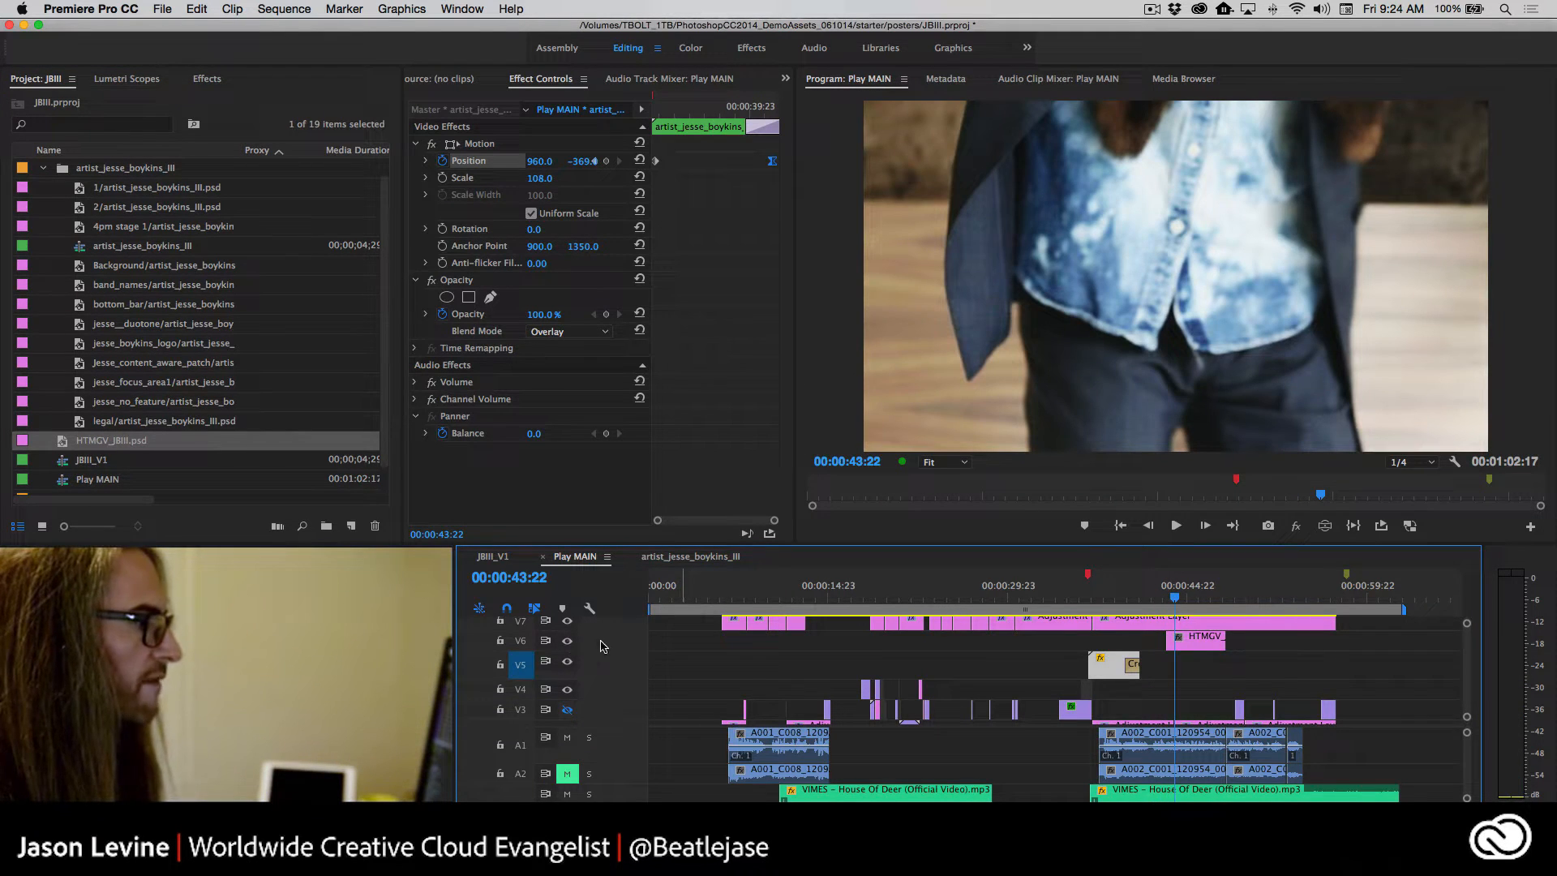
Inspect the static title over the footage at about 00:00:45 in the Play MAIN sequence
click(1191, 594)
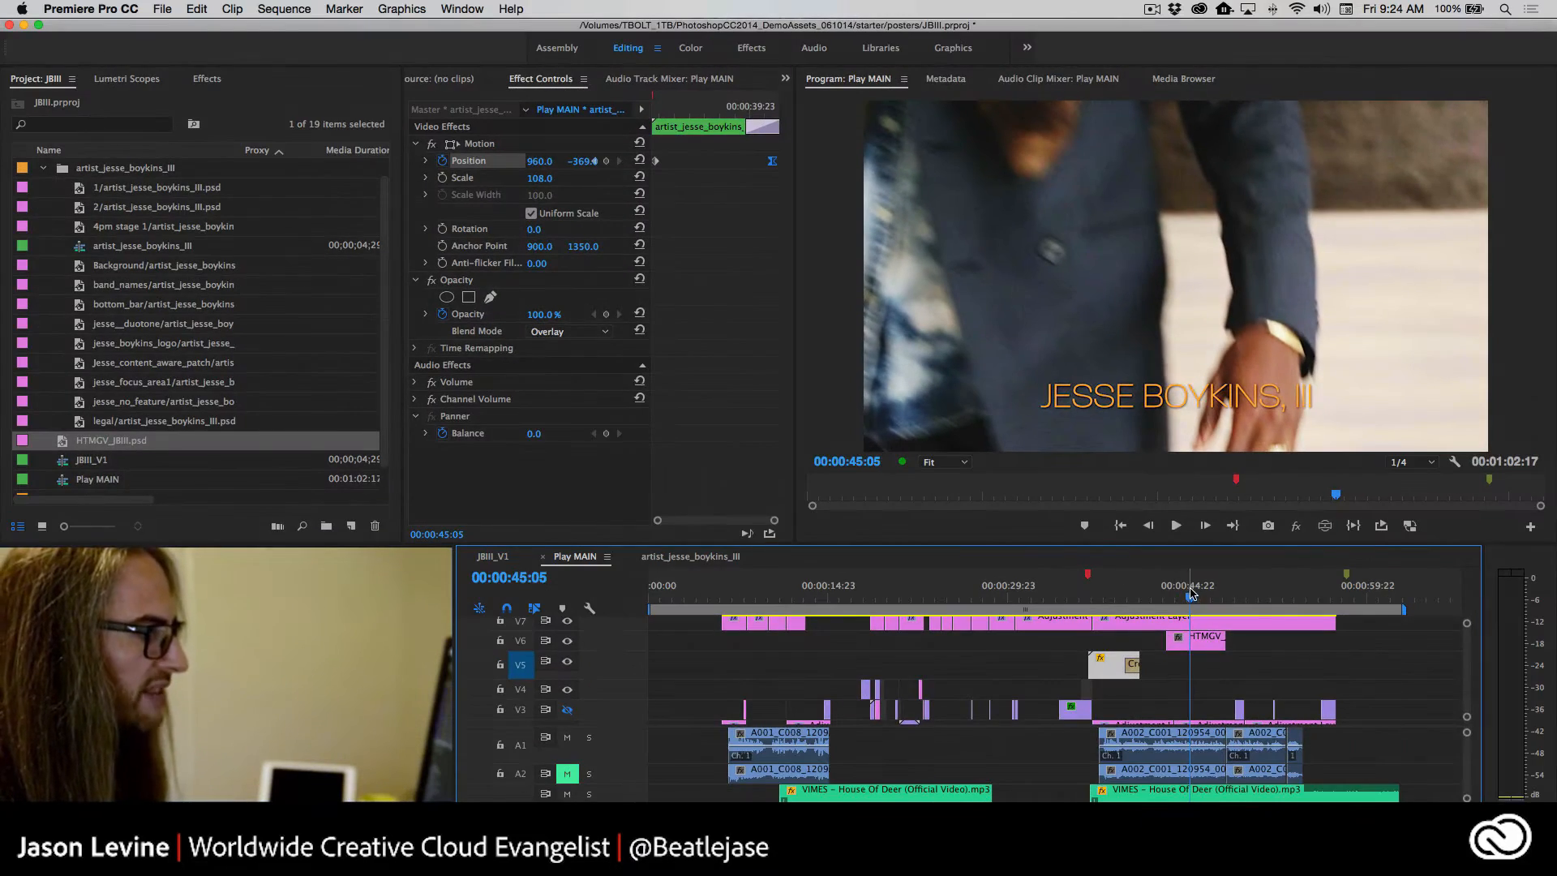
click(1186, 597)
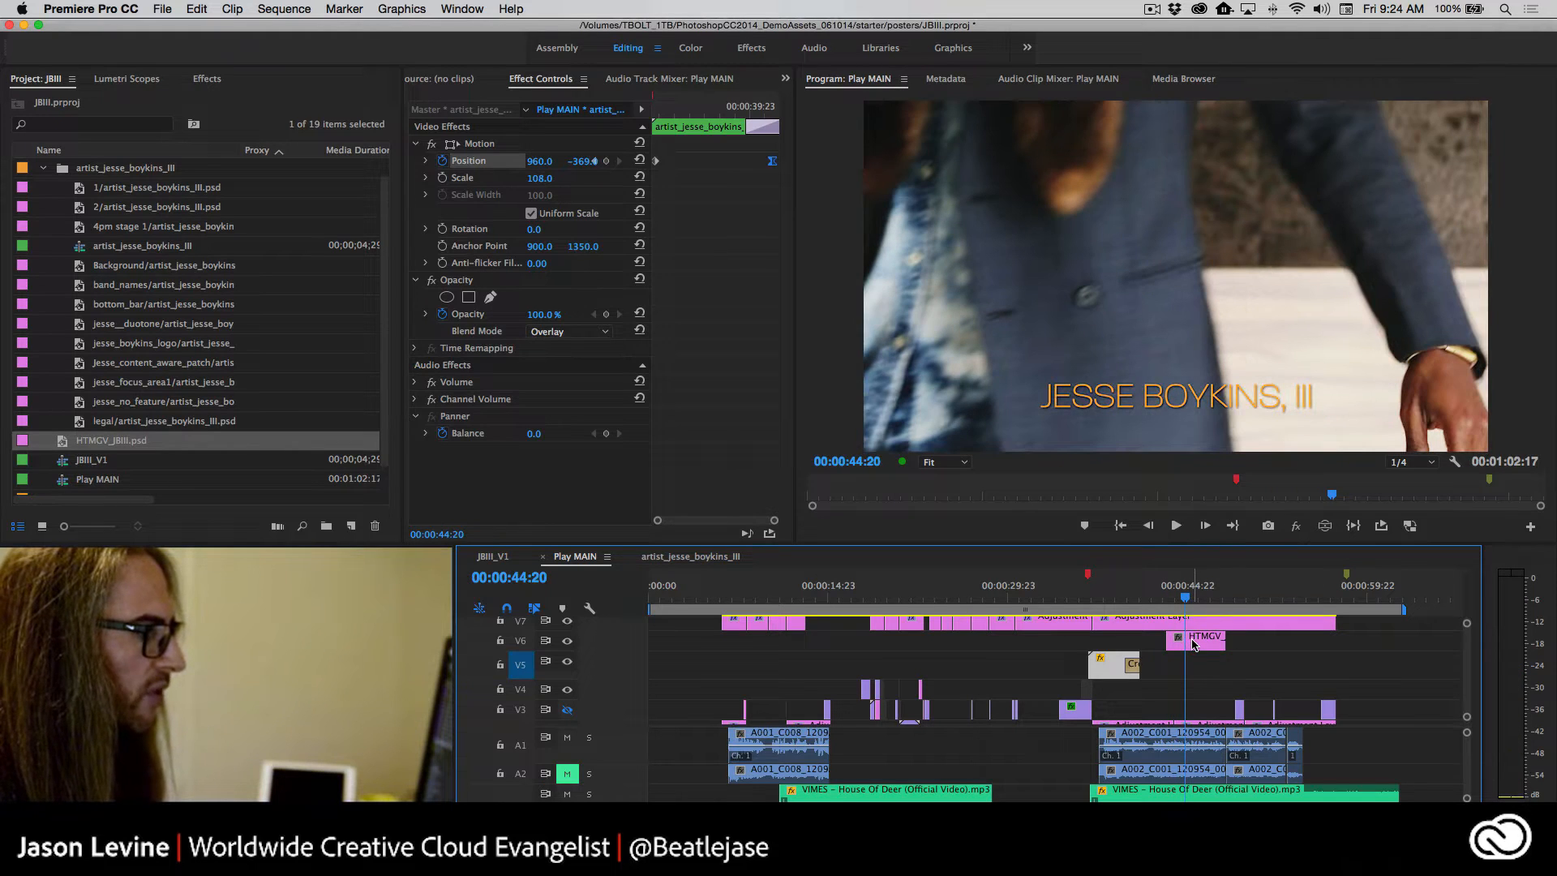
click(1195, 640)
Switch to Photoshop, show the Timeline panel and convert its frame animation to a video timeline for the title
key(super+Tab)
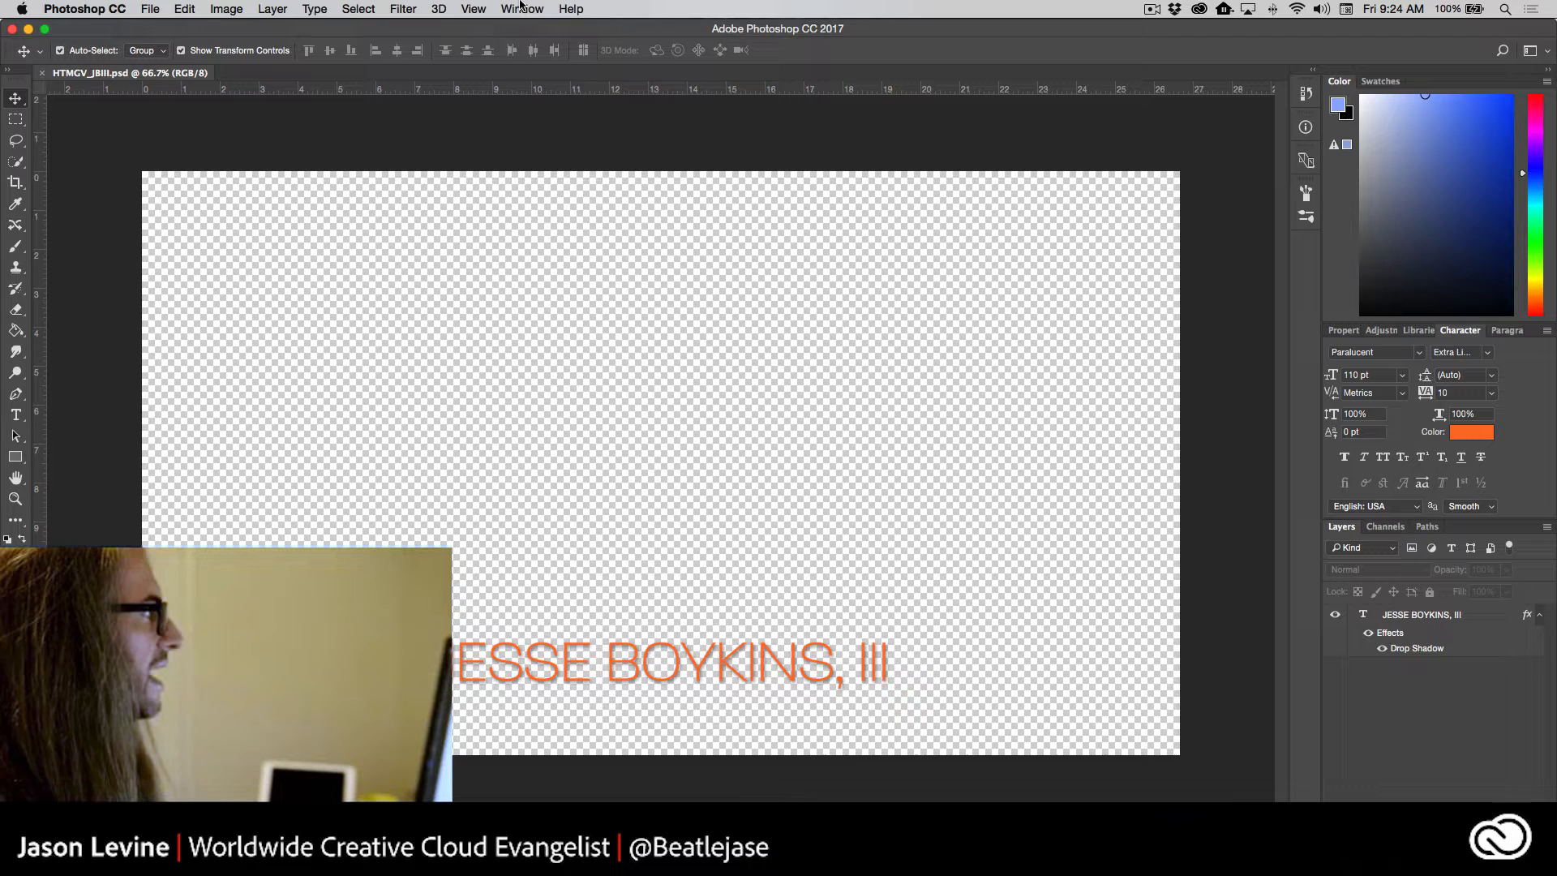
click(508, 7)
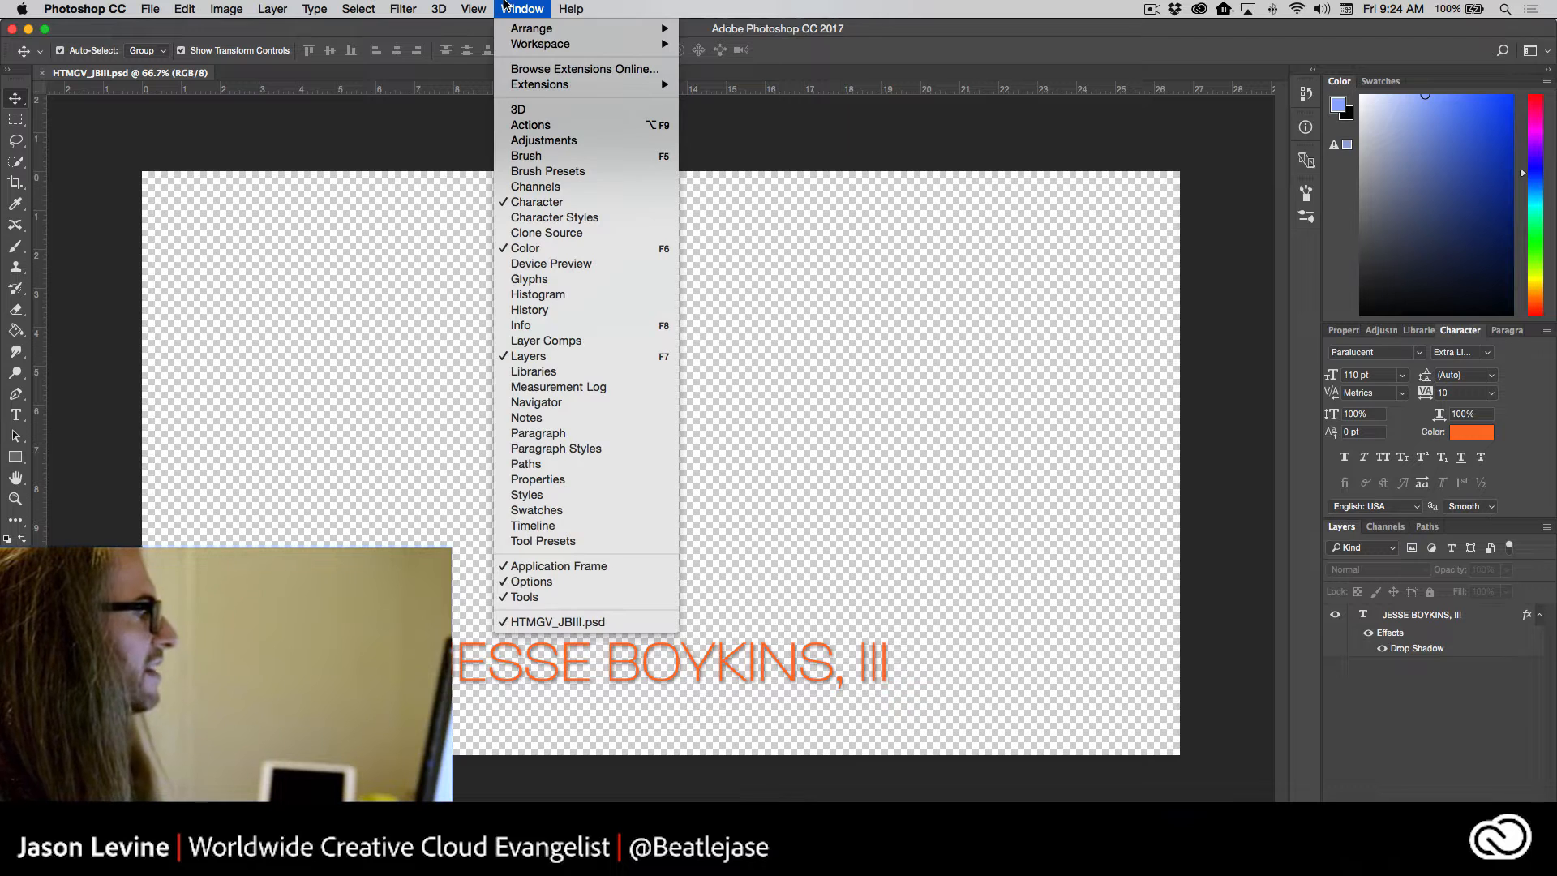
click(551, 526)
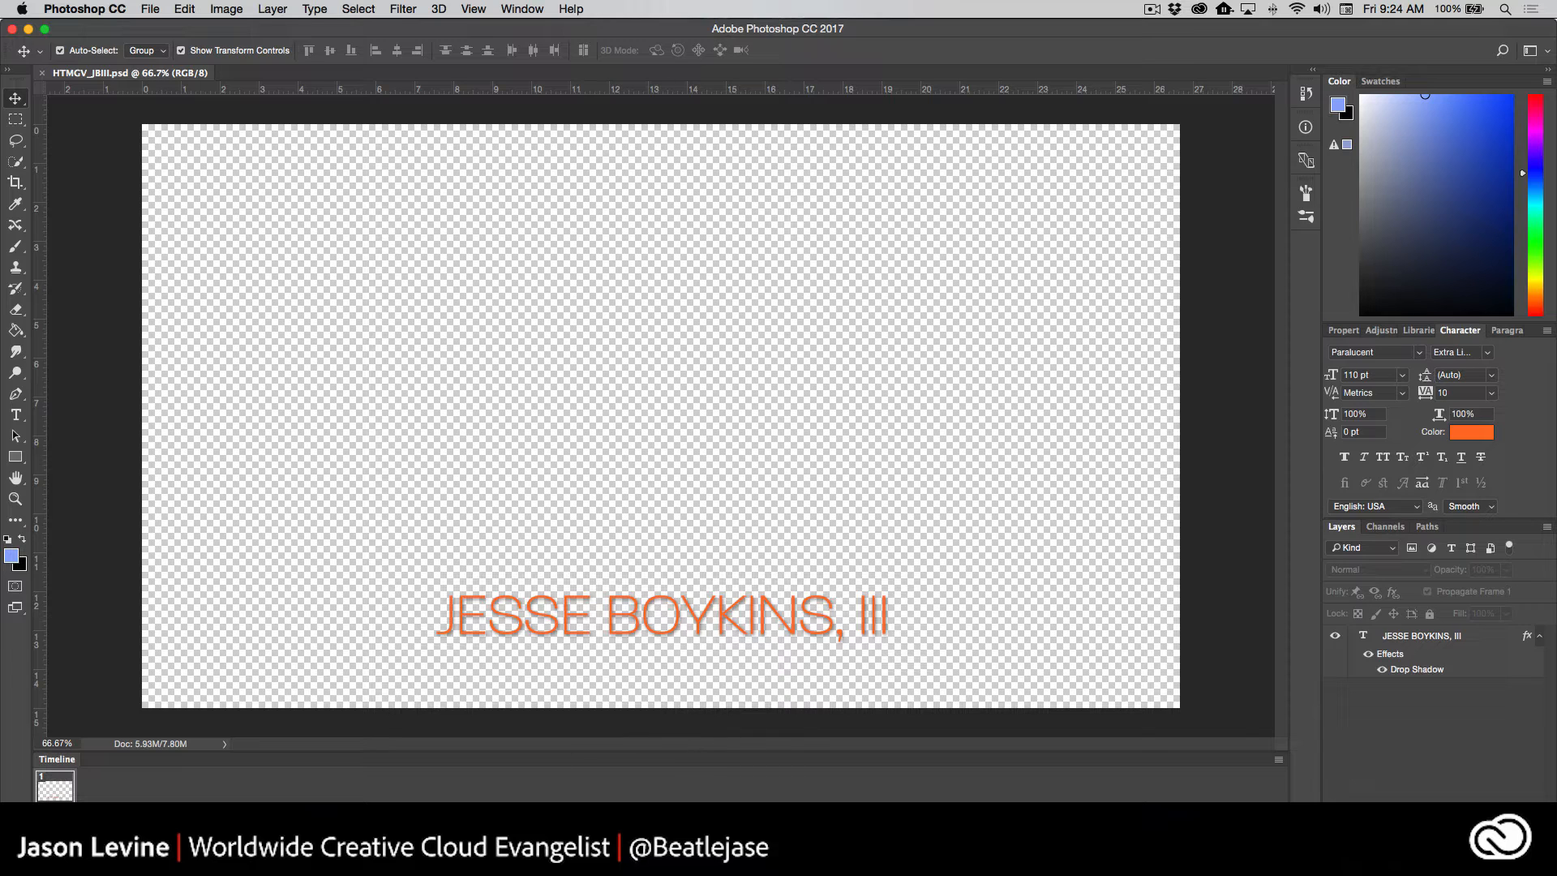
click(44, 865)
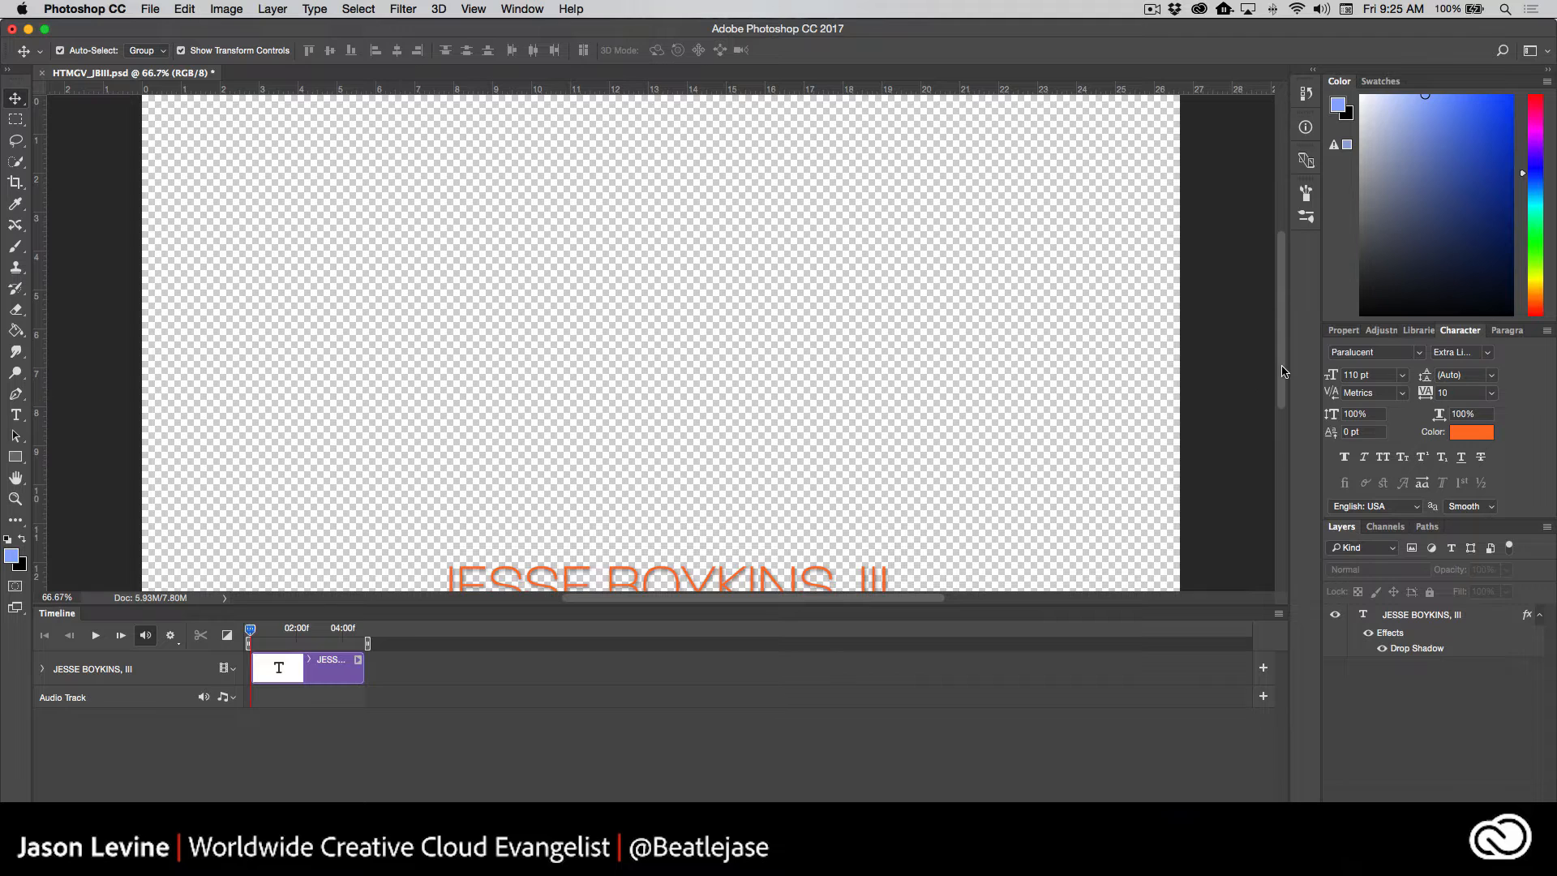
Expand the title layer's animation properties and enable Transform keyframing at the start of the timeline
drag(1281, 373, 1279, 406)
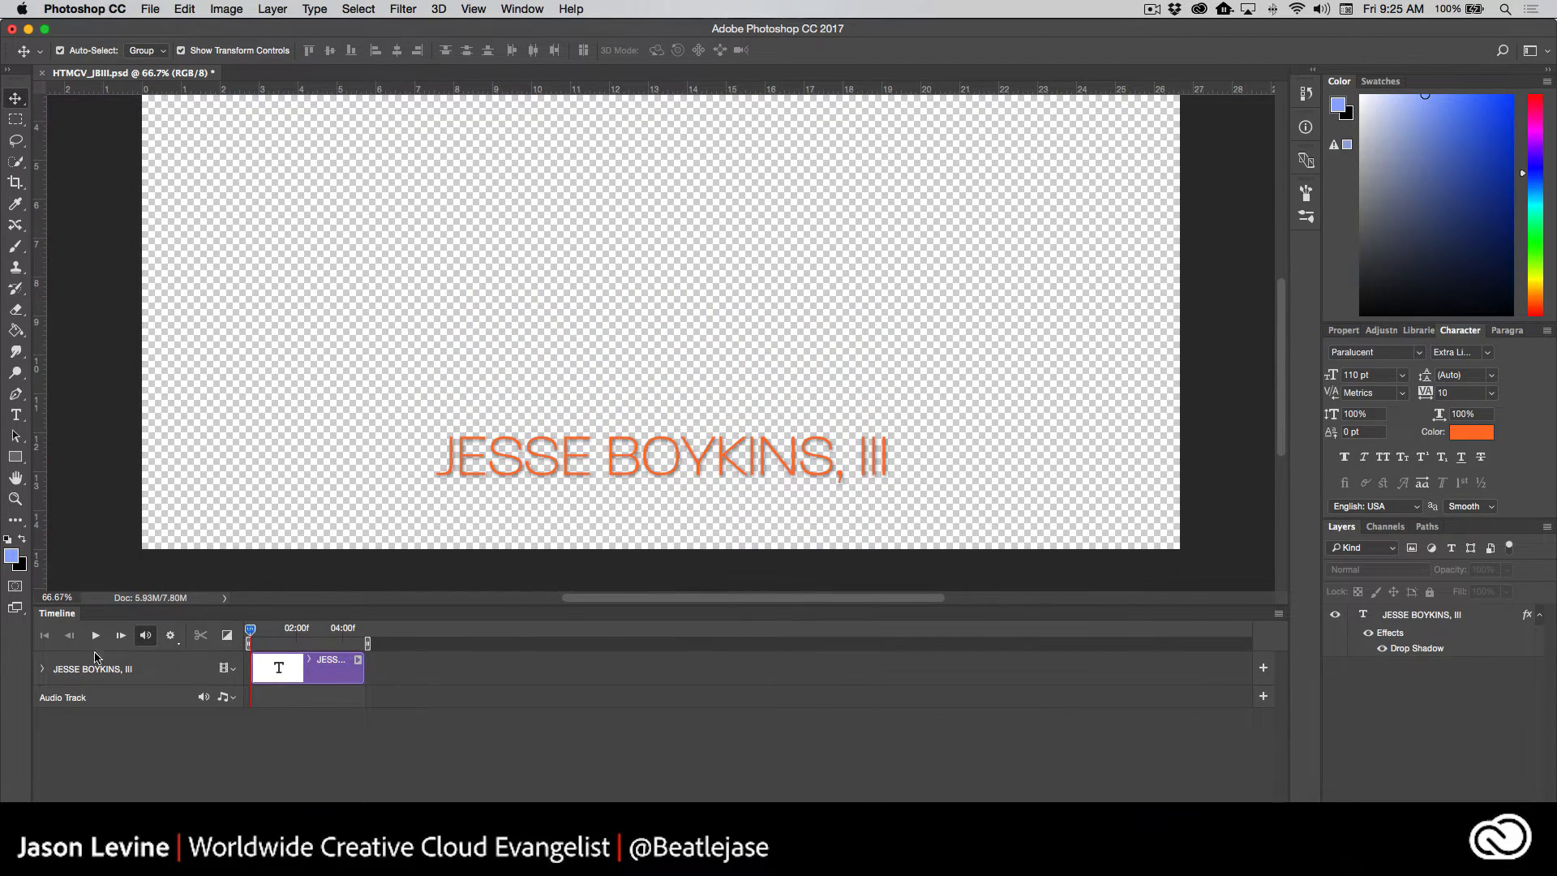
click(42, 669)
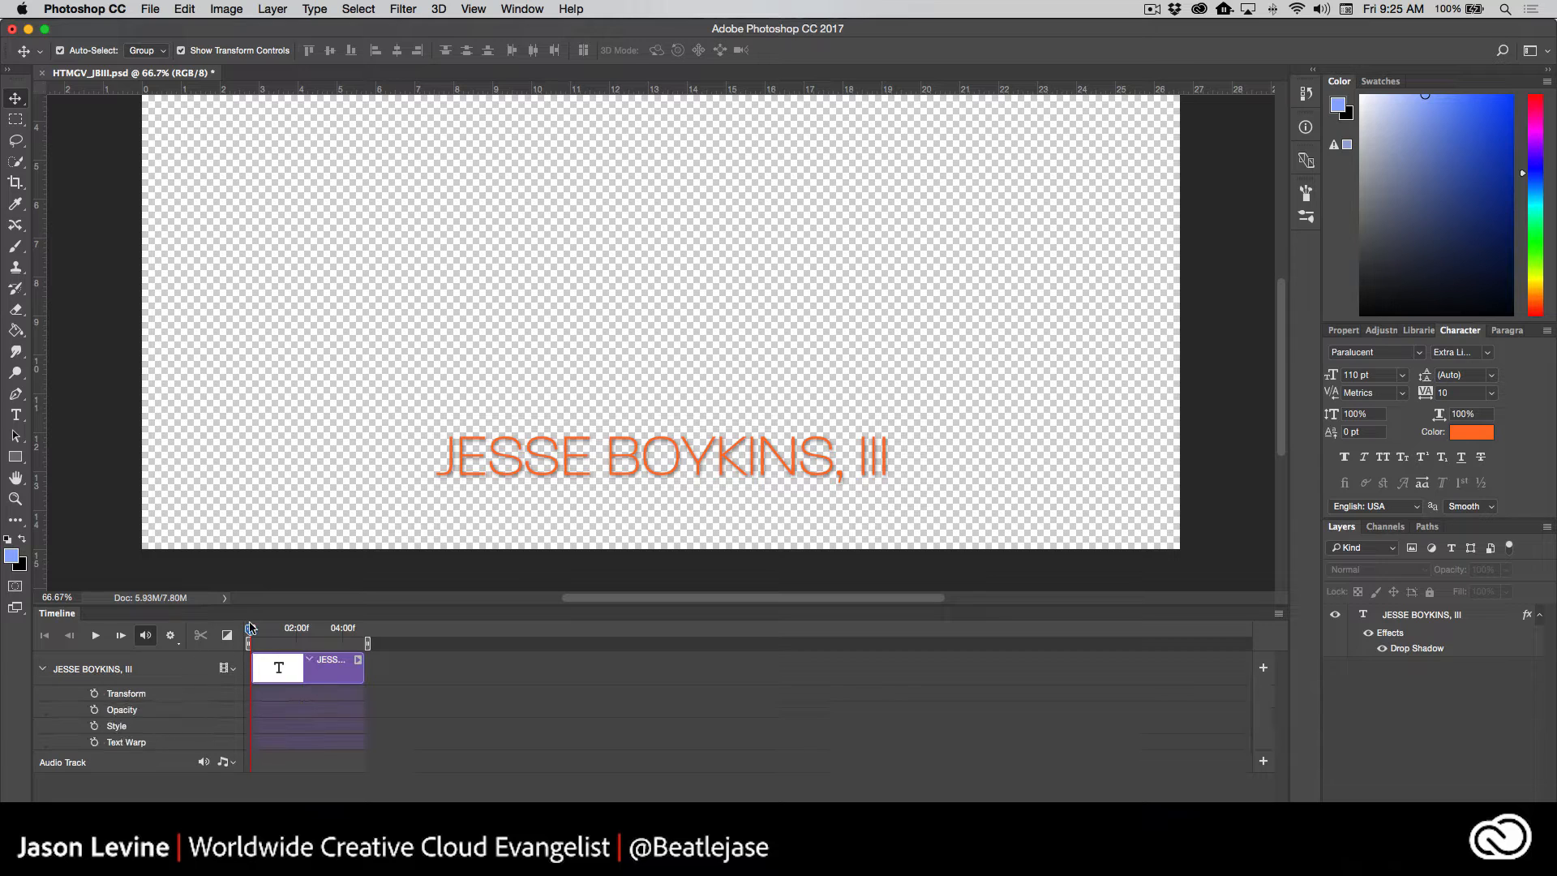
drag(251, 630, 288, 632)
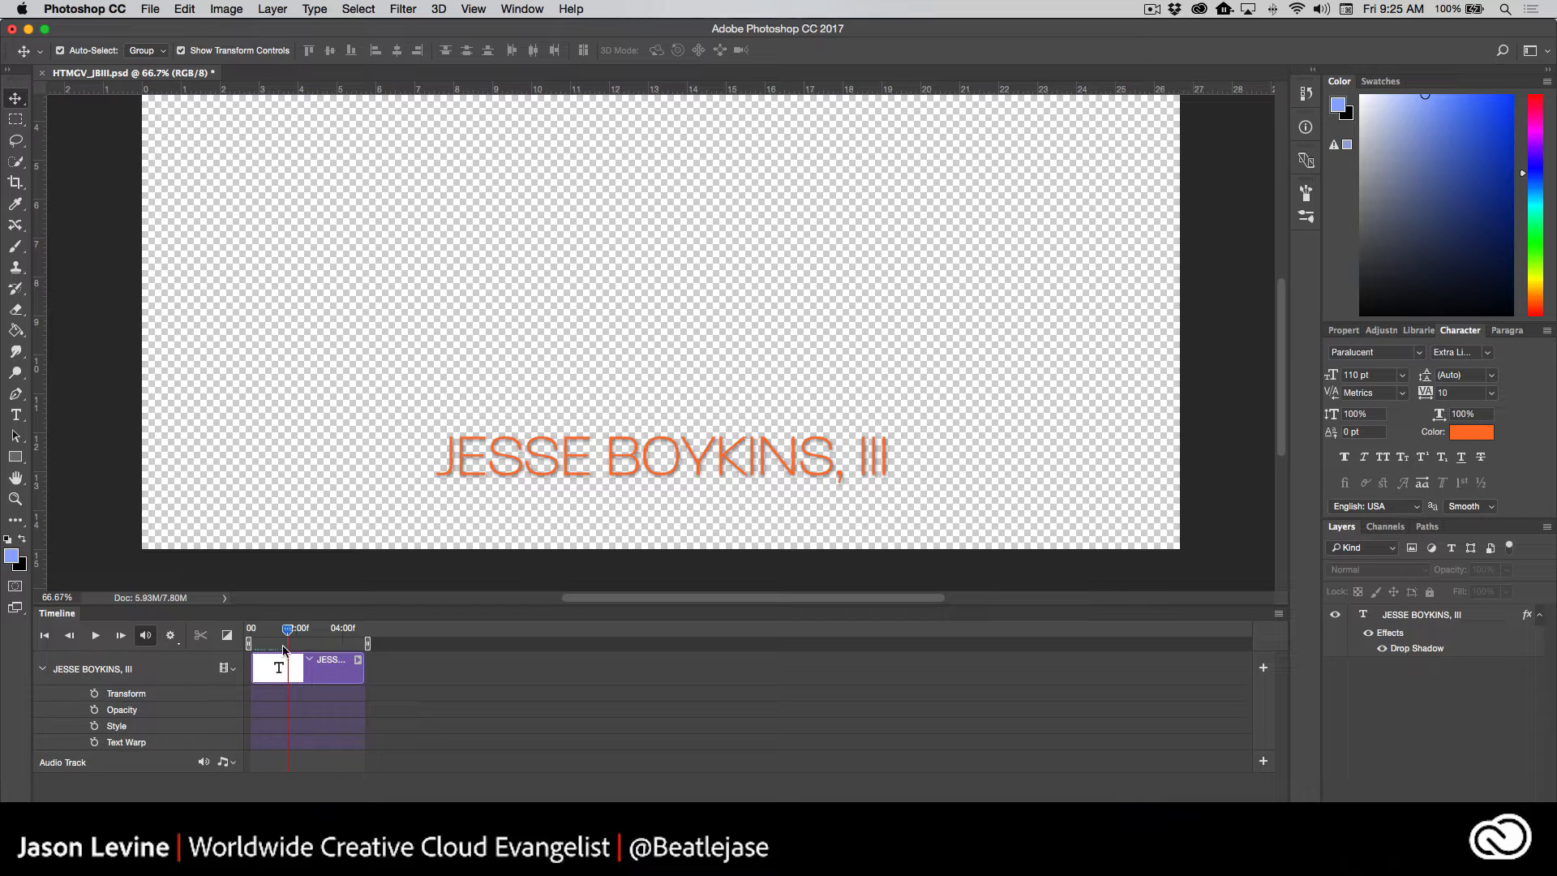
drag(288, 629, 249, 631)
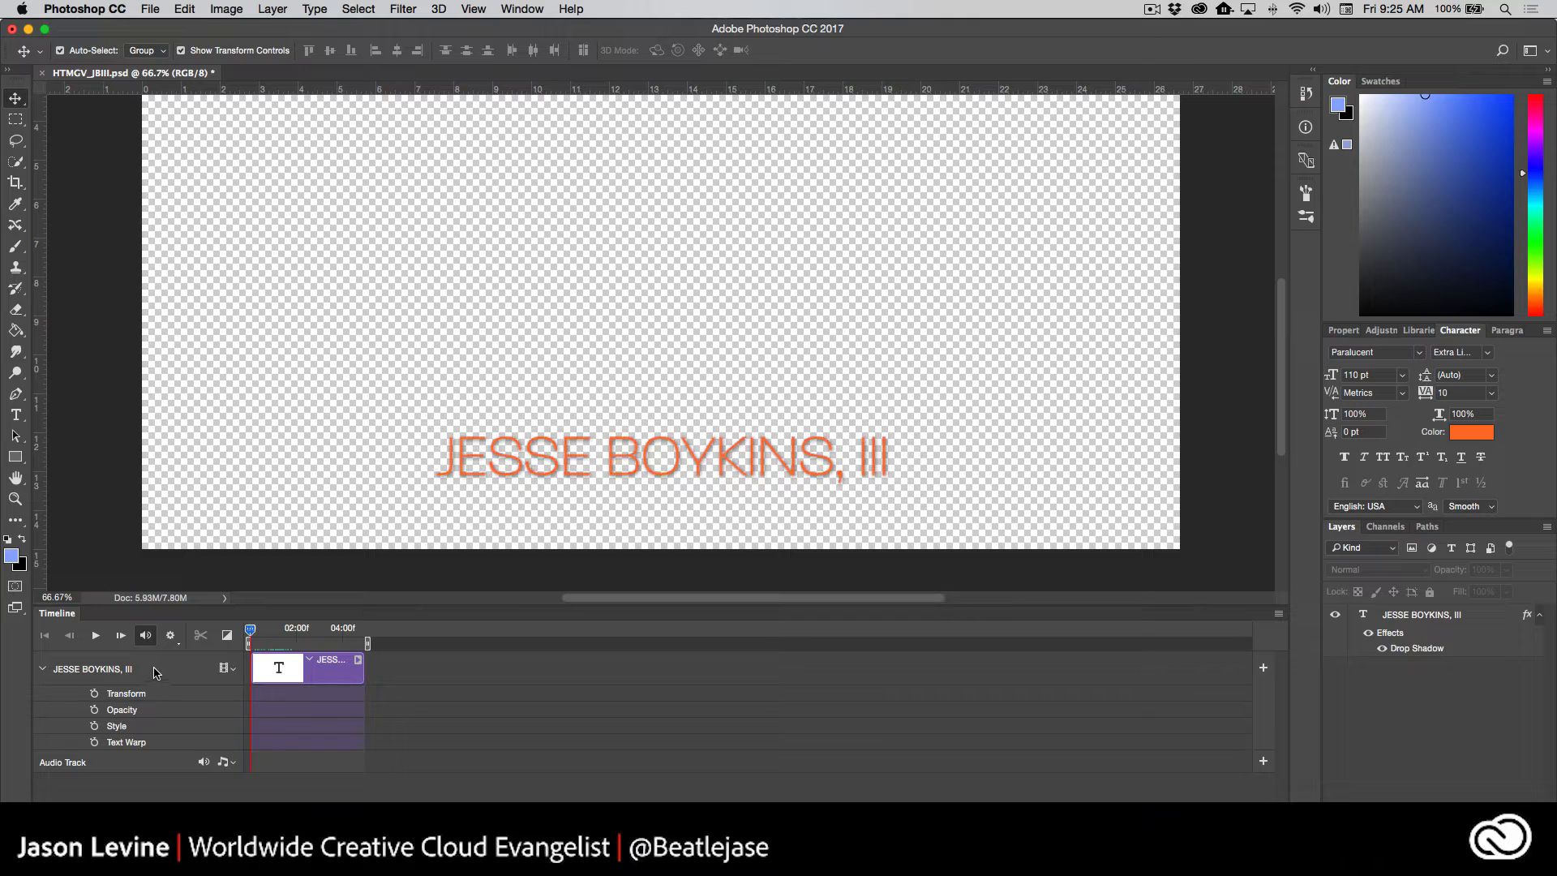
click(94, 692)
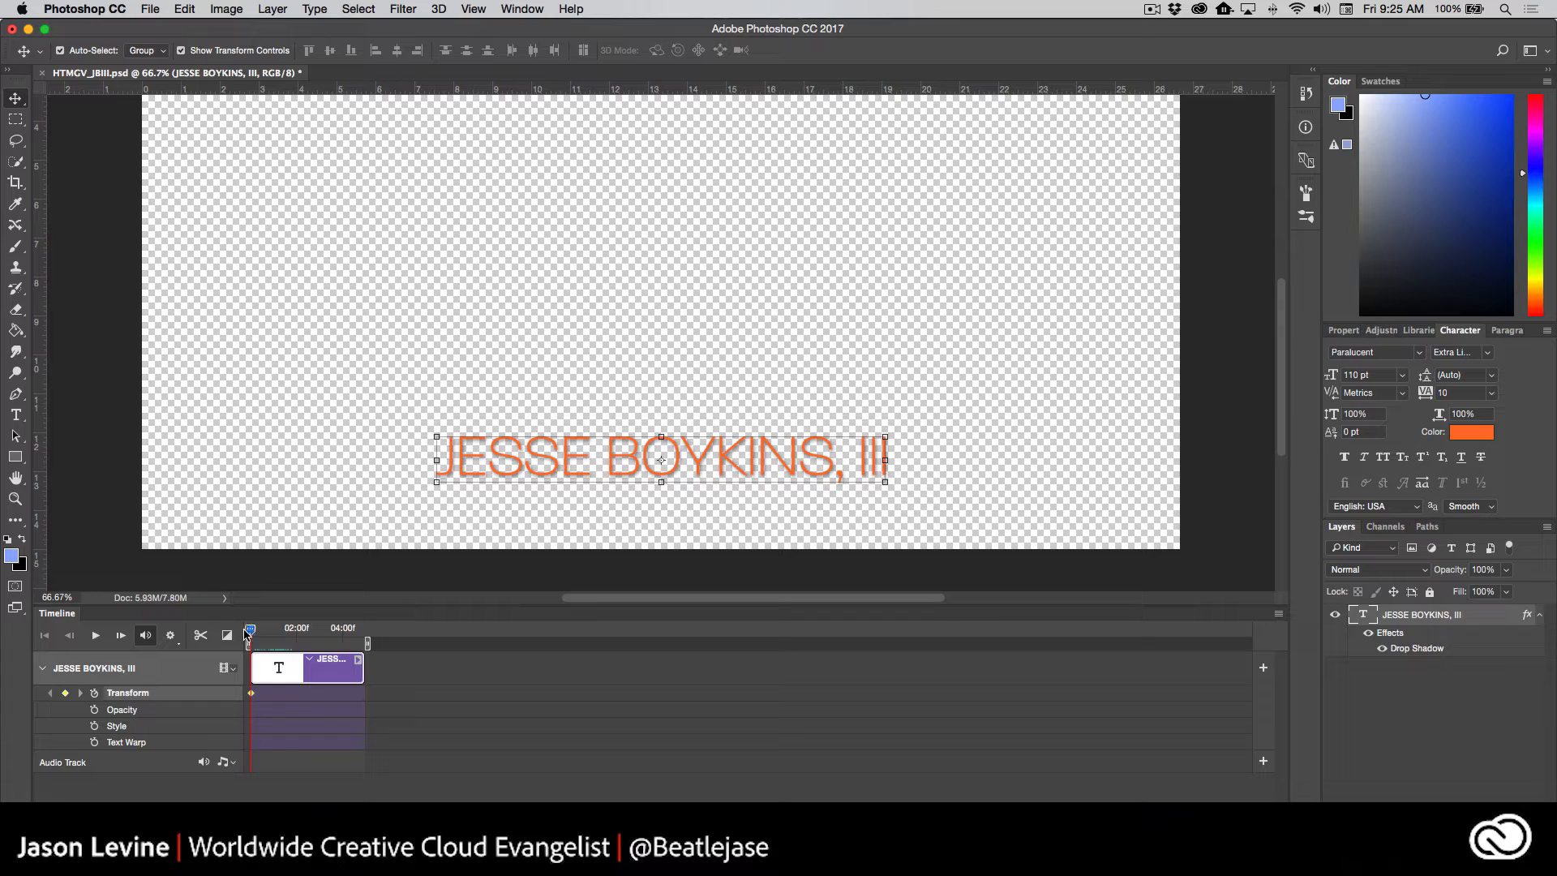
Shift the Transform keyframe to about 1 second and place the title off the canvas's left edge at the start
drag(248, 632, 270, 631)
drag(251, 694, 268, 695)
drag(270, 630, 240, 635)
drag(867, 468, 50, 448)
Play back the title's slide-in animation and check the second Transform keyframe's interpolation options
key(space)
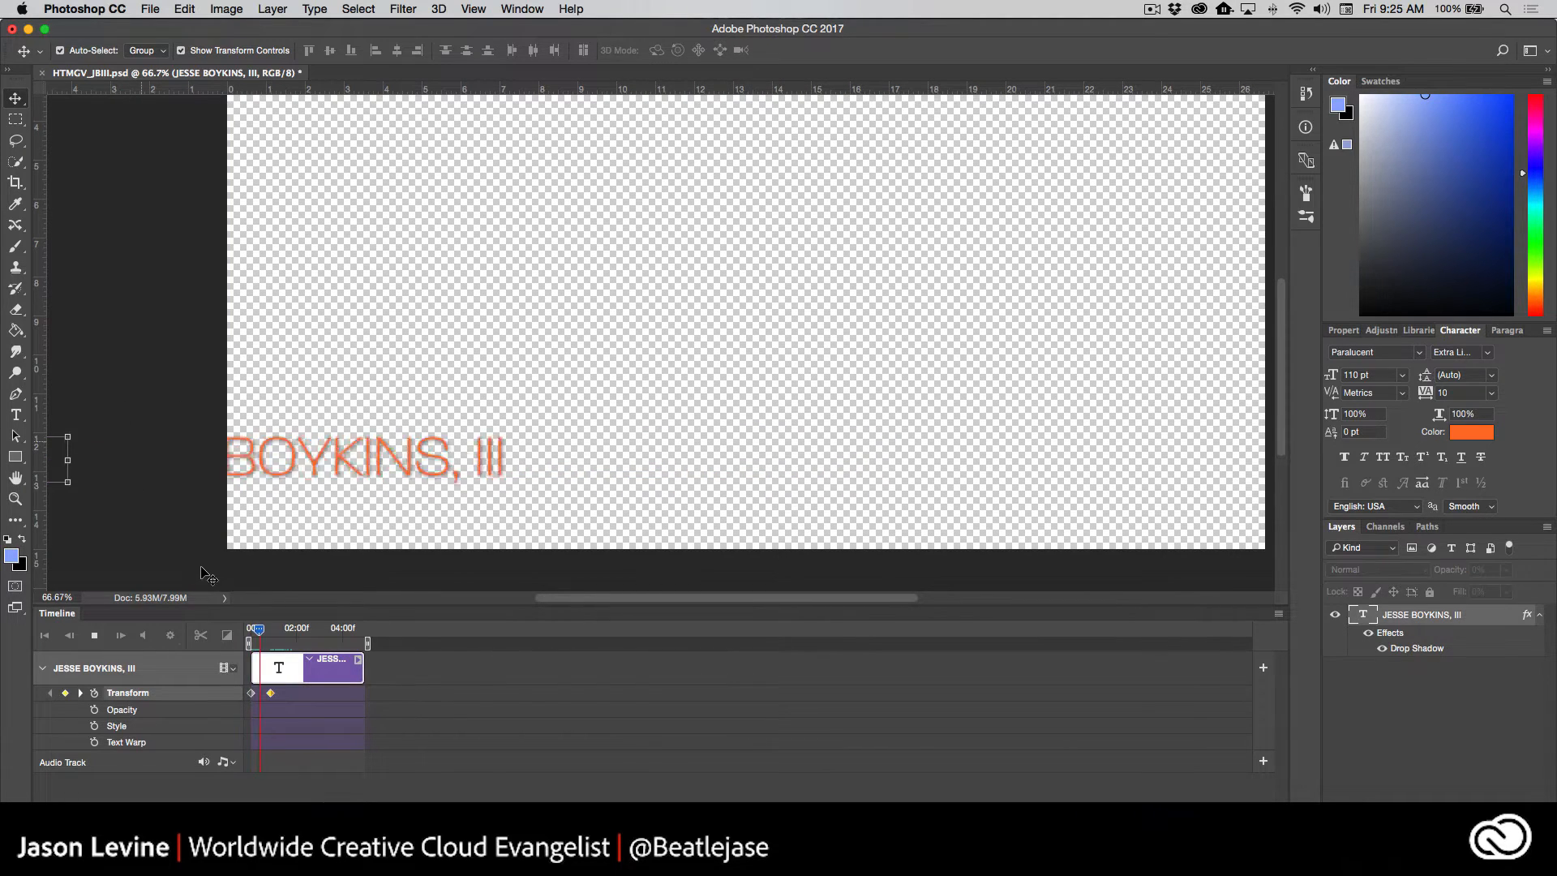
key(space)
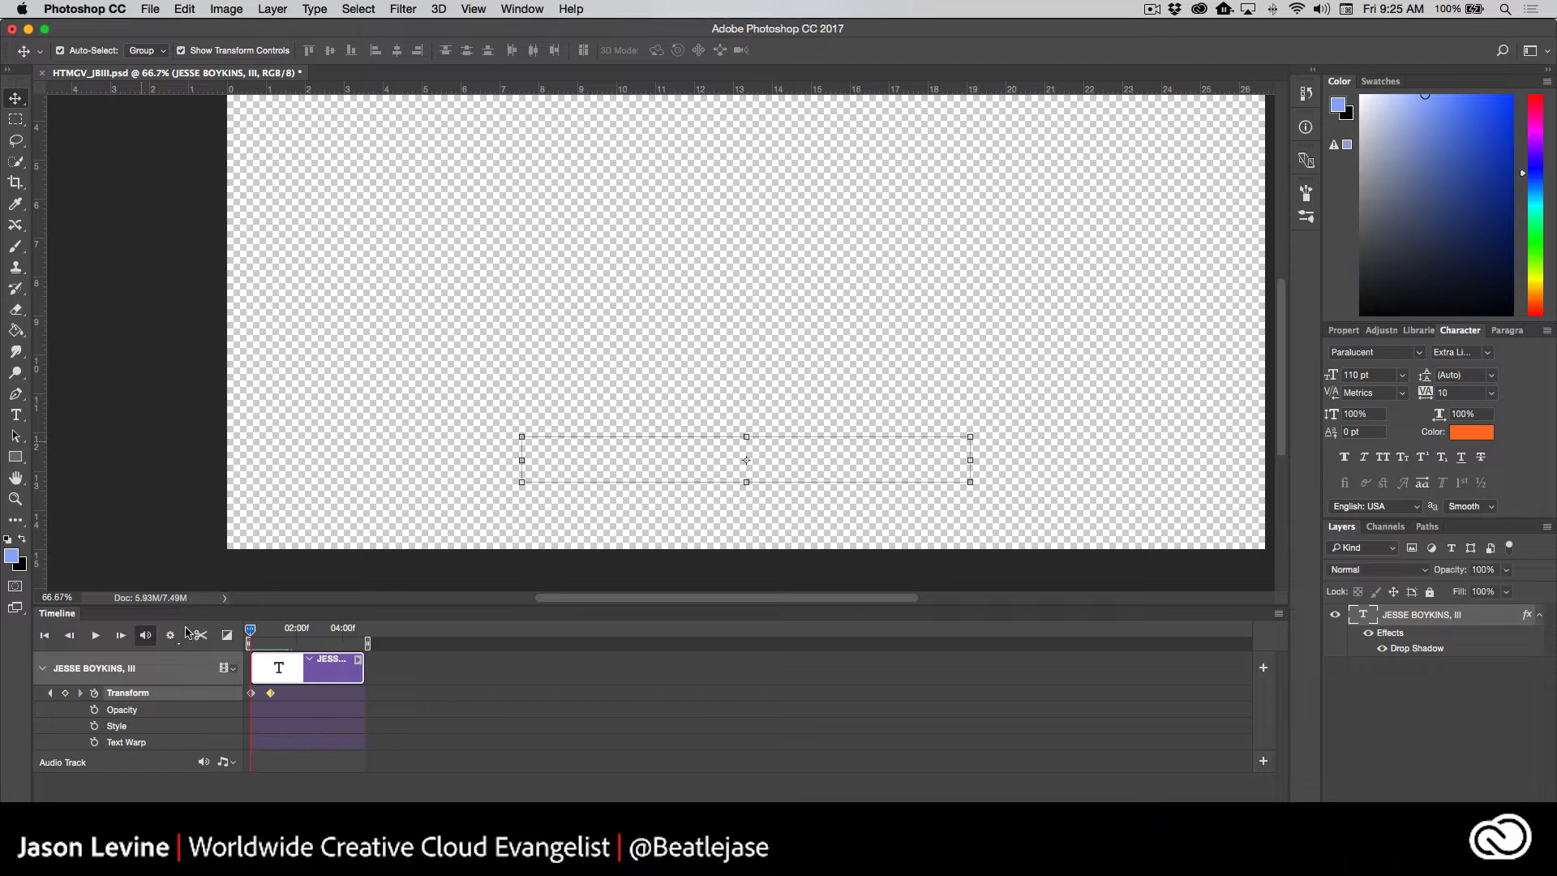
key(space)
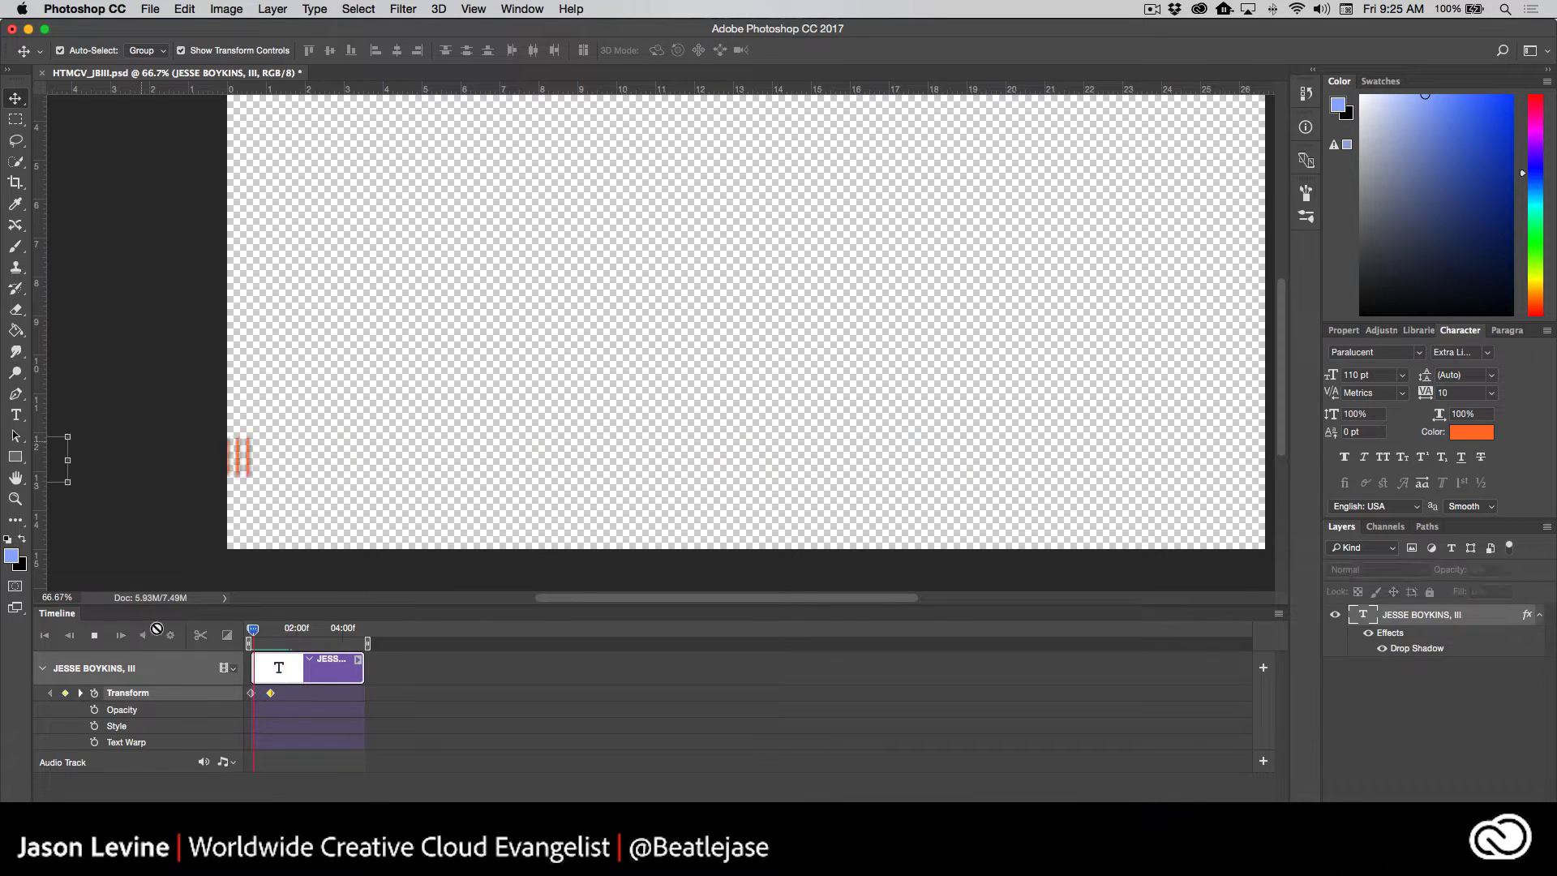
key(space)
right_click(271, 693)
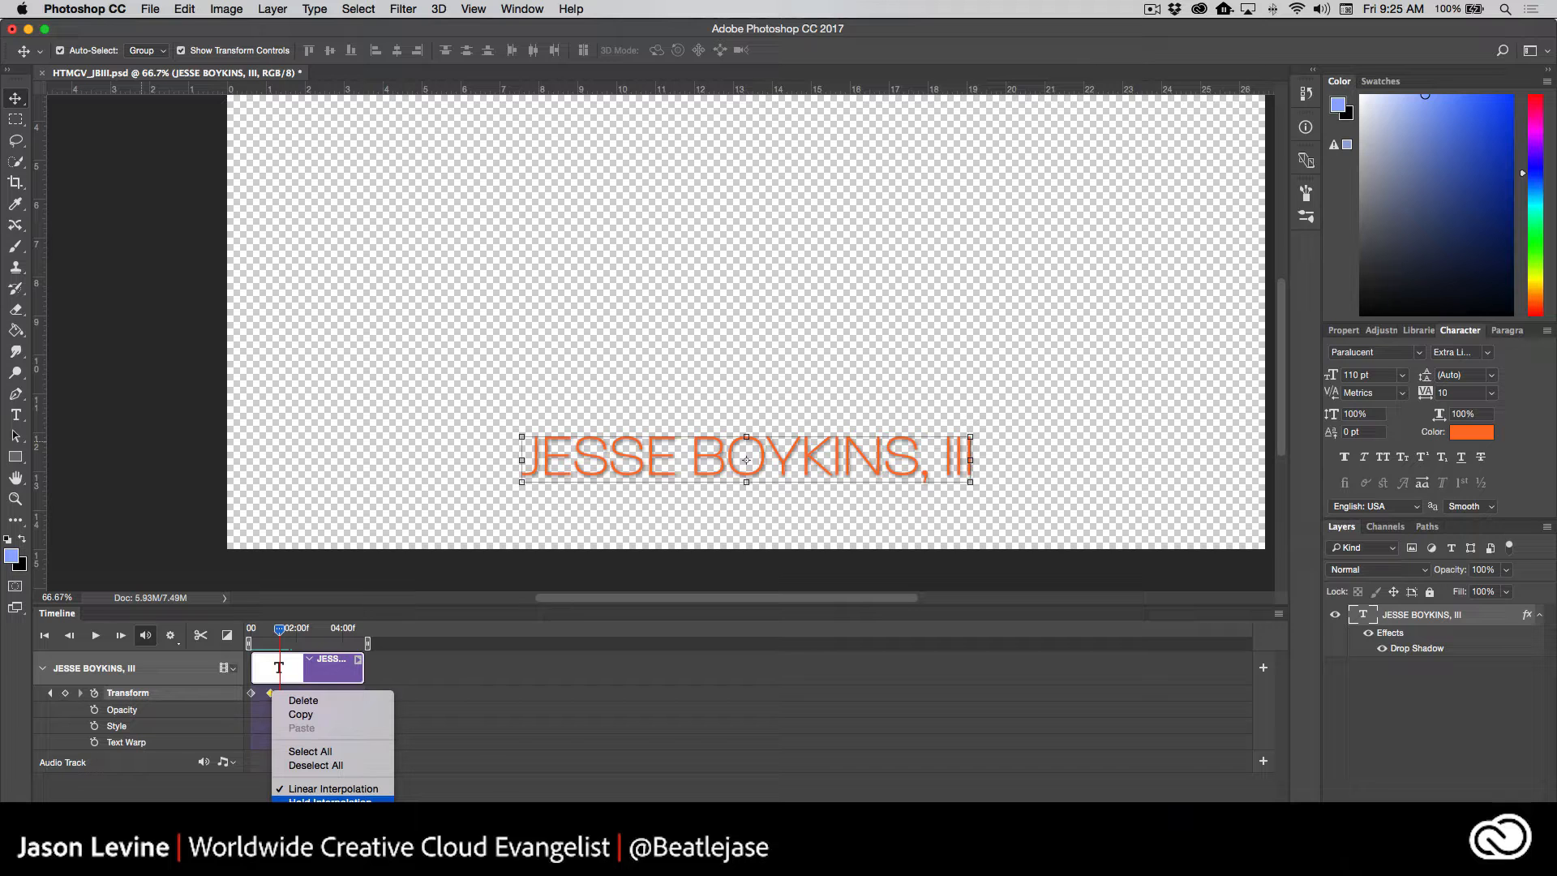
click(281, 636)
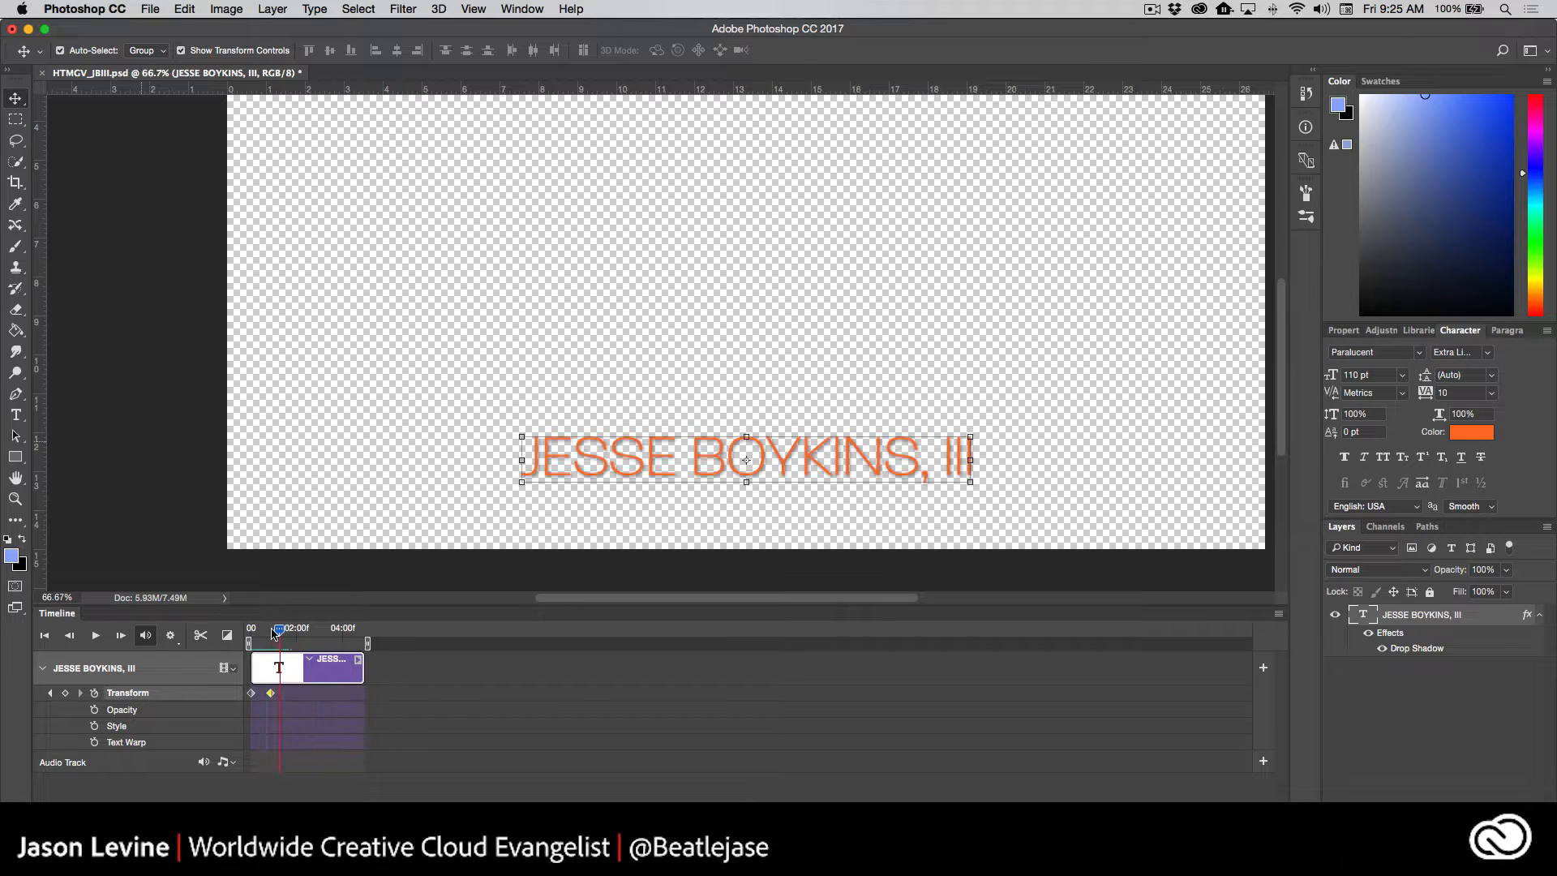
key(space)
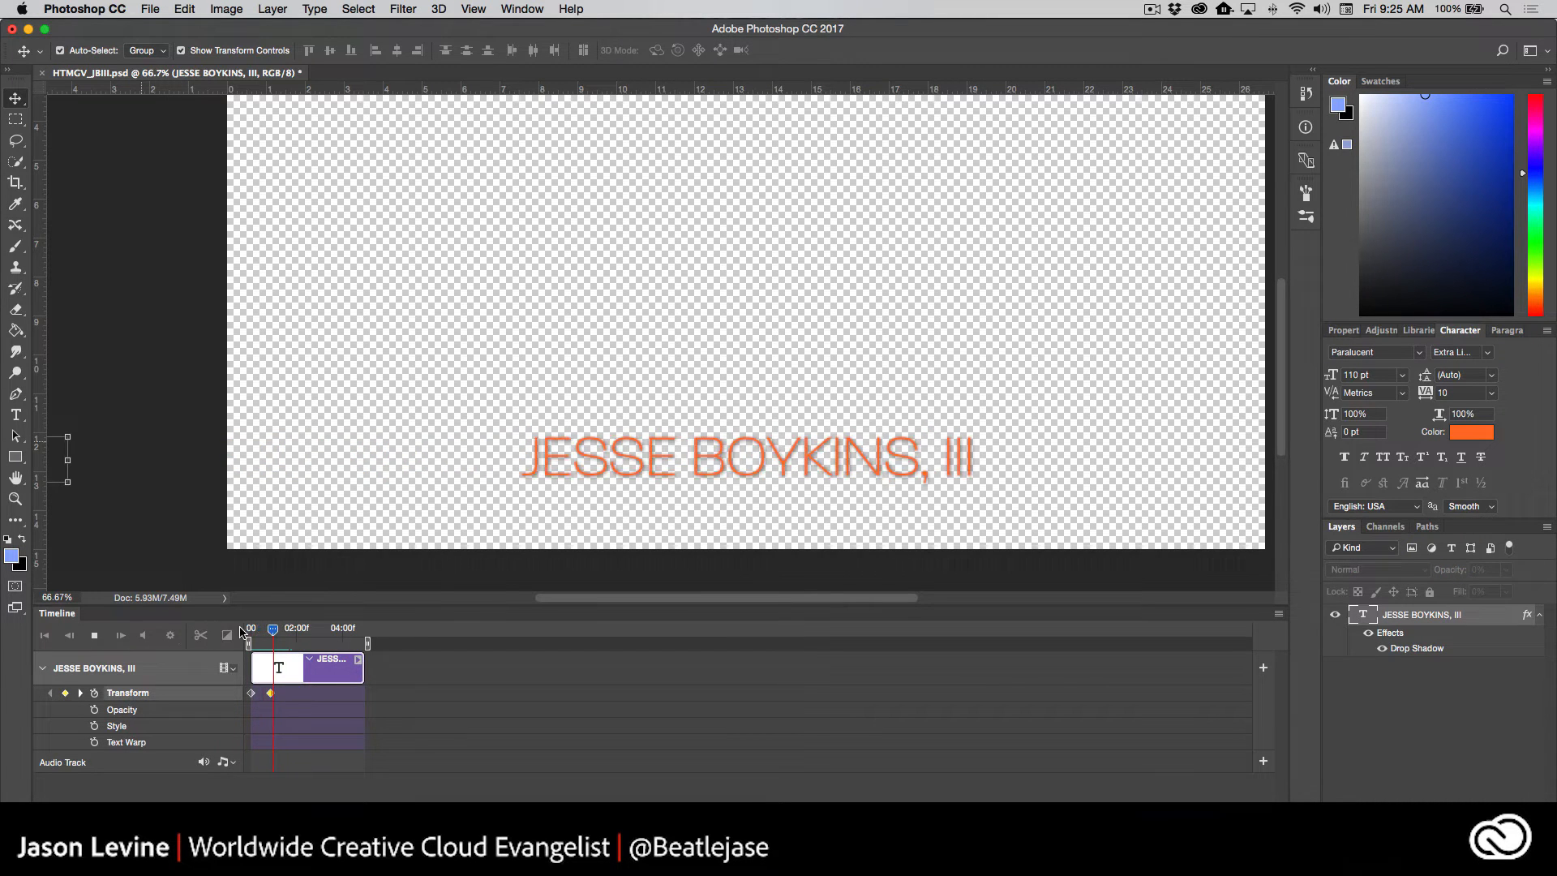
key(space)
Save the animated title in HTMGV_JBIII.psd
click(150, 9)
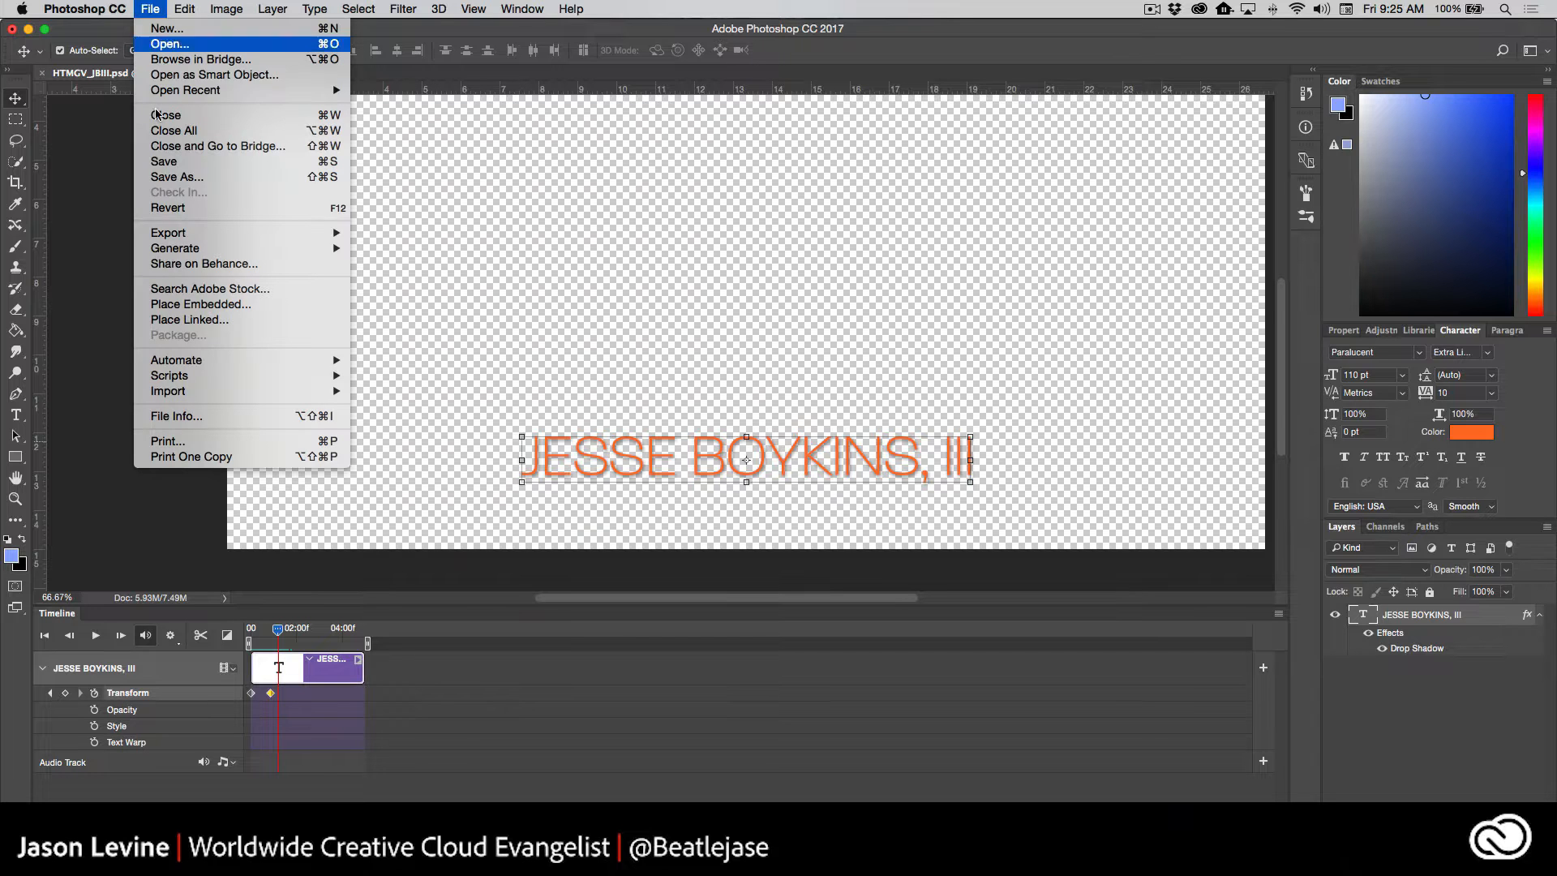
click(183, 162)
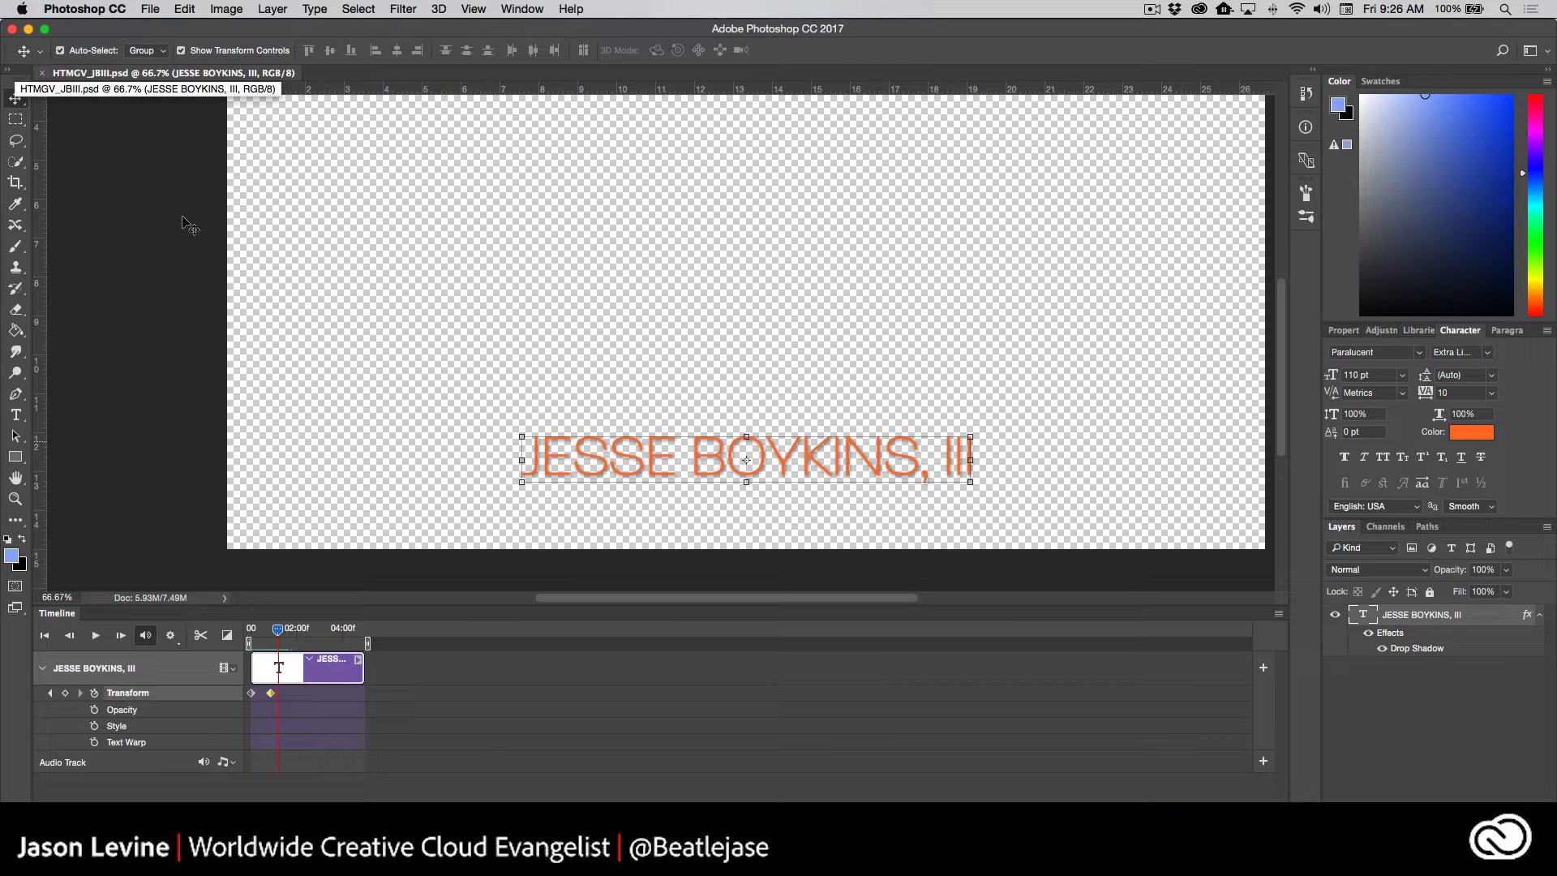
Switch to Premiere Pro and play the updated title animation over the footage from about 00:00:43 in Play MAIN
key(super+Tab)
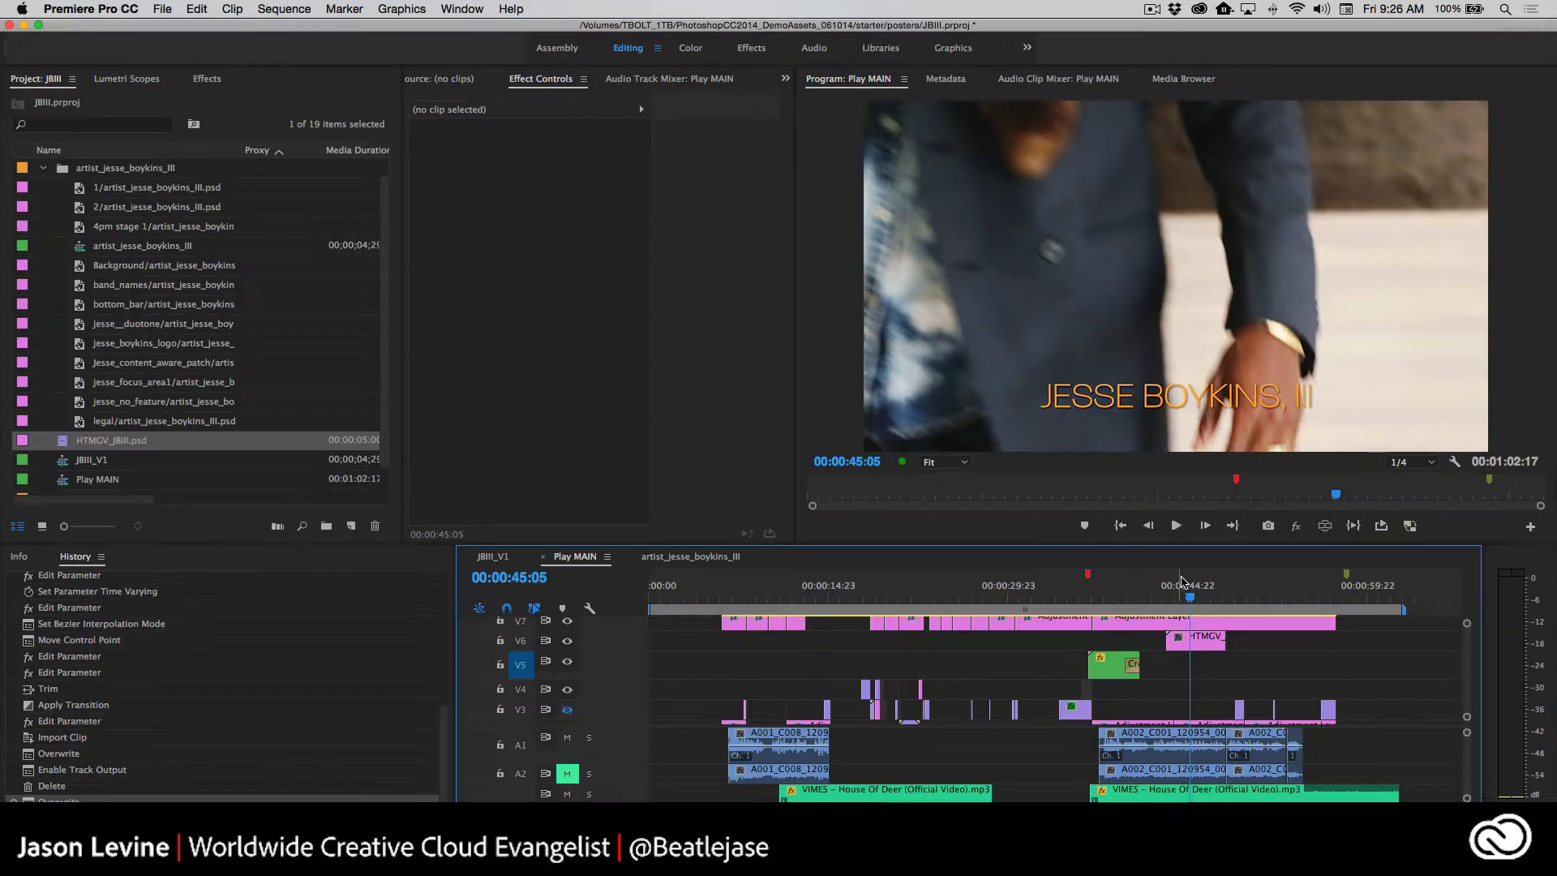
drag(1188, 591, 1166, 591)
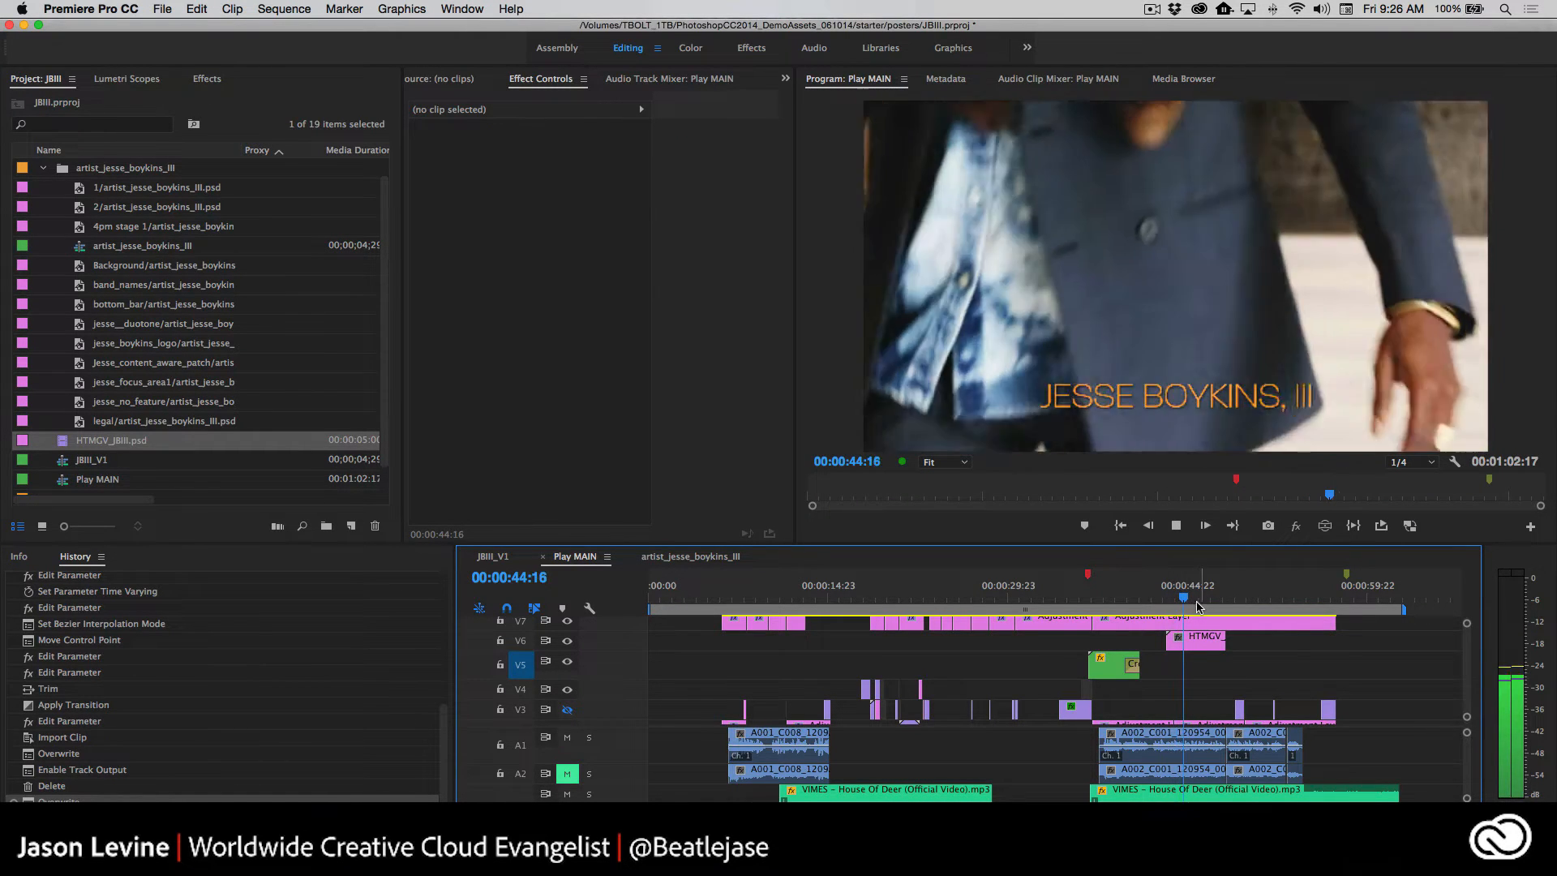
click(1169, 598)
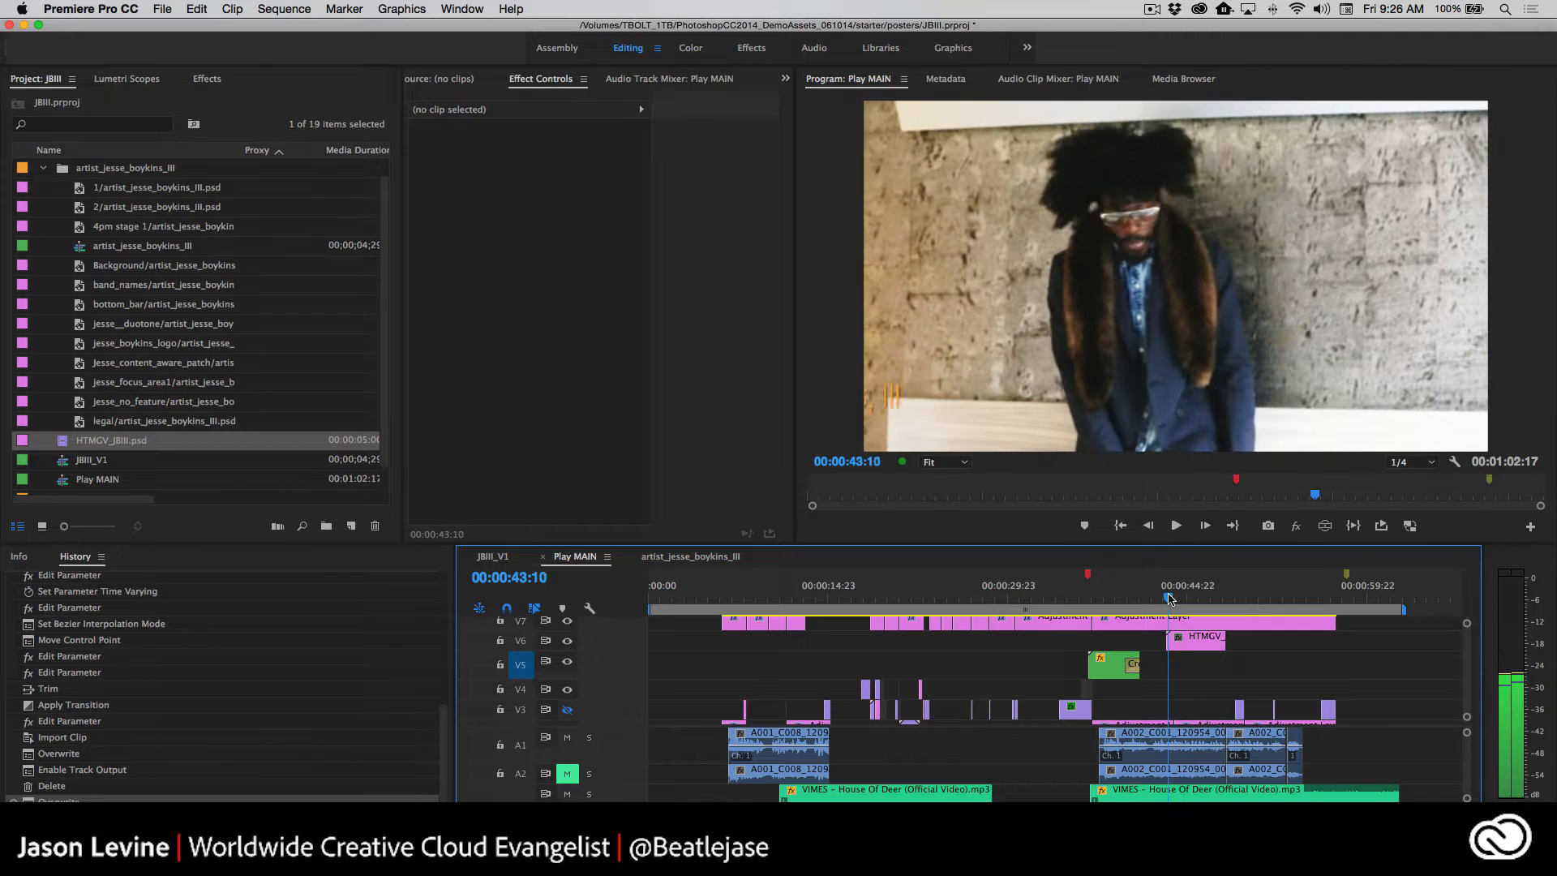
drag(1168, 594, 1166, 593)
key(space)
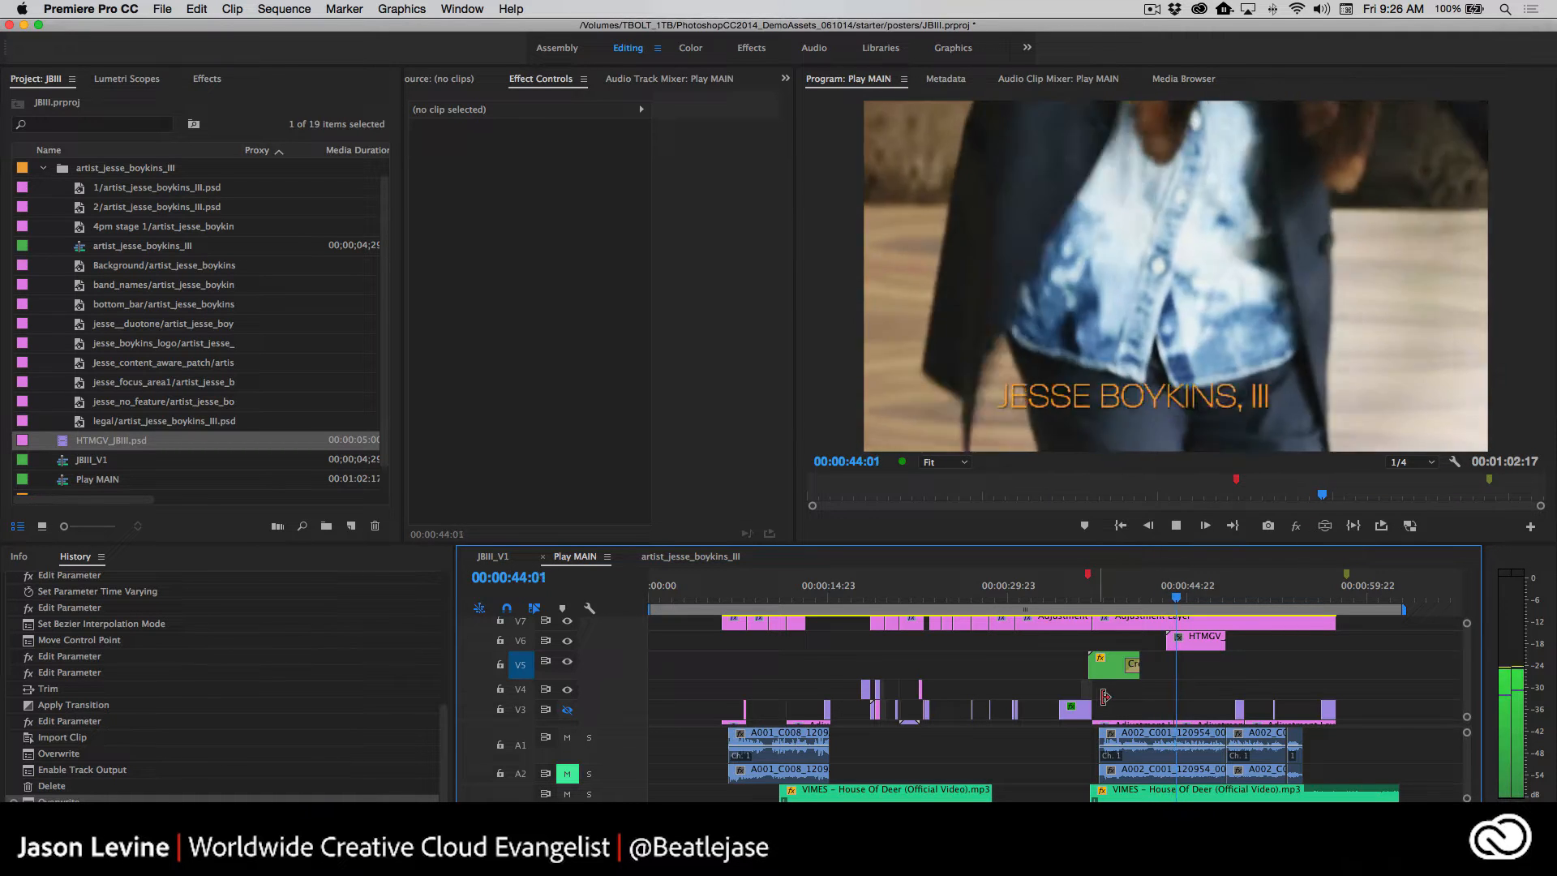
drag(1187, 597, 1159, 597)
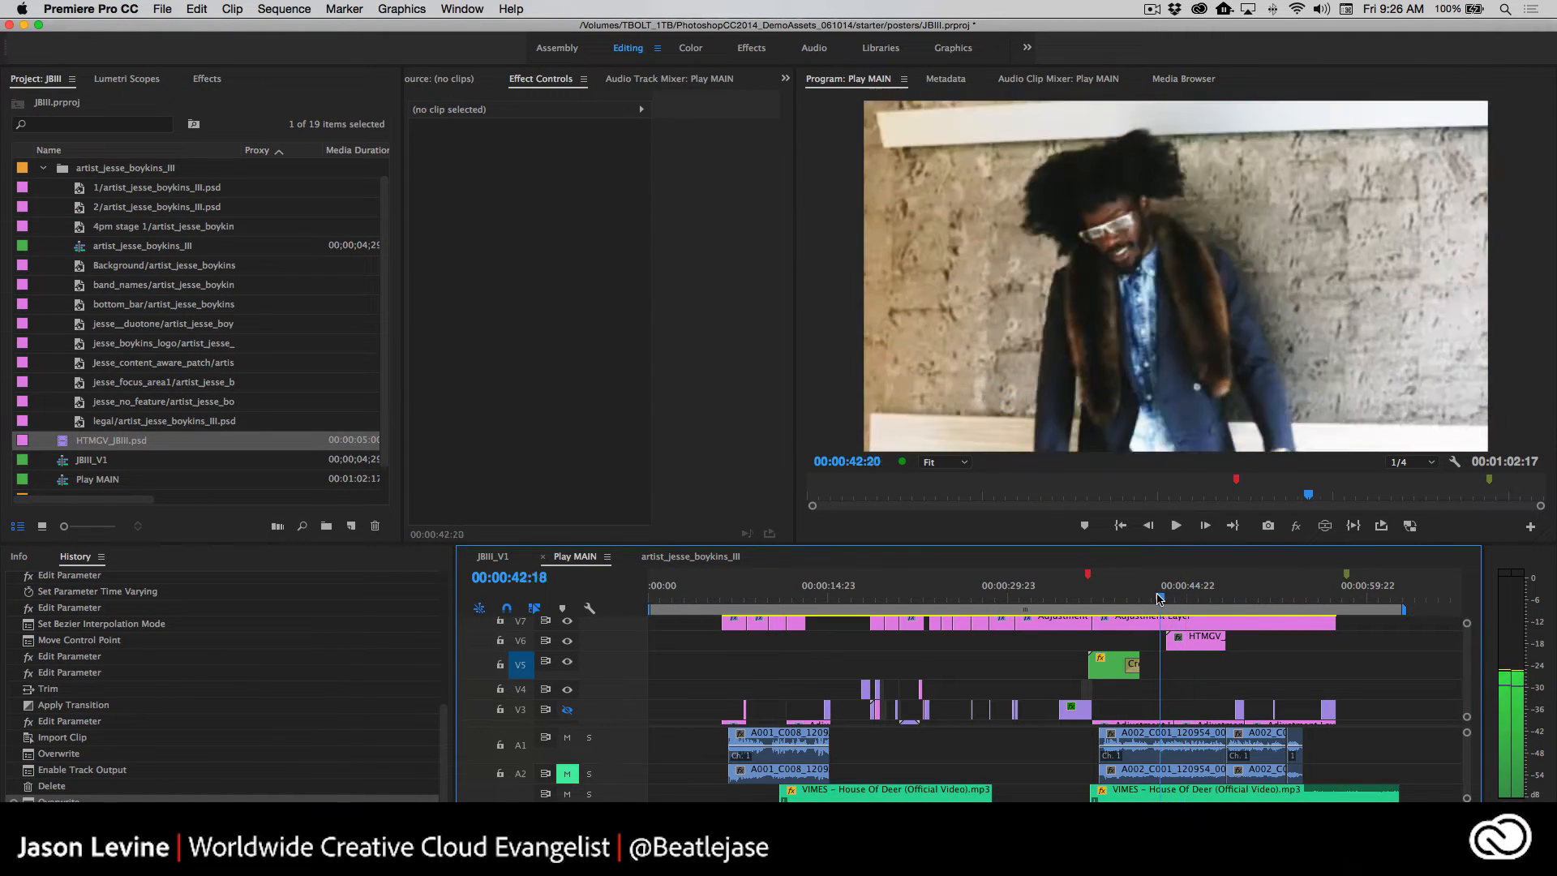
Play Play MAIN from about 00:00:42:18 to 00:00:44:14 to review the title's slide-in
key(space)
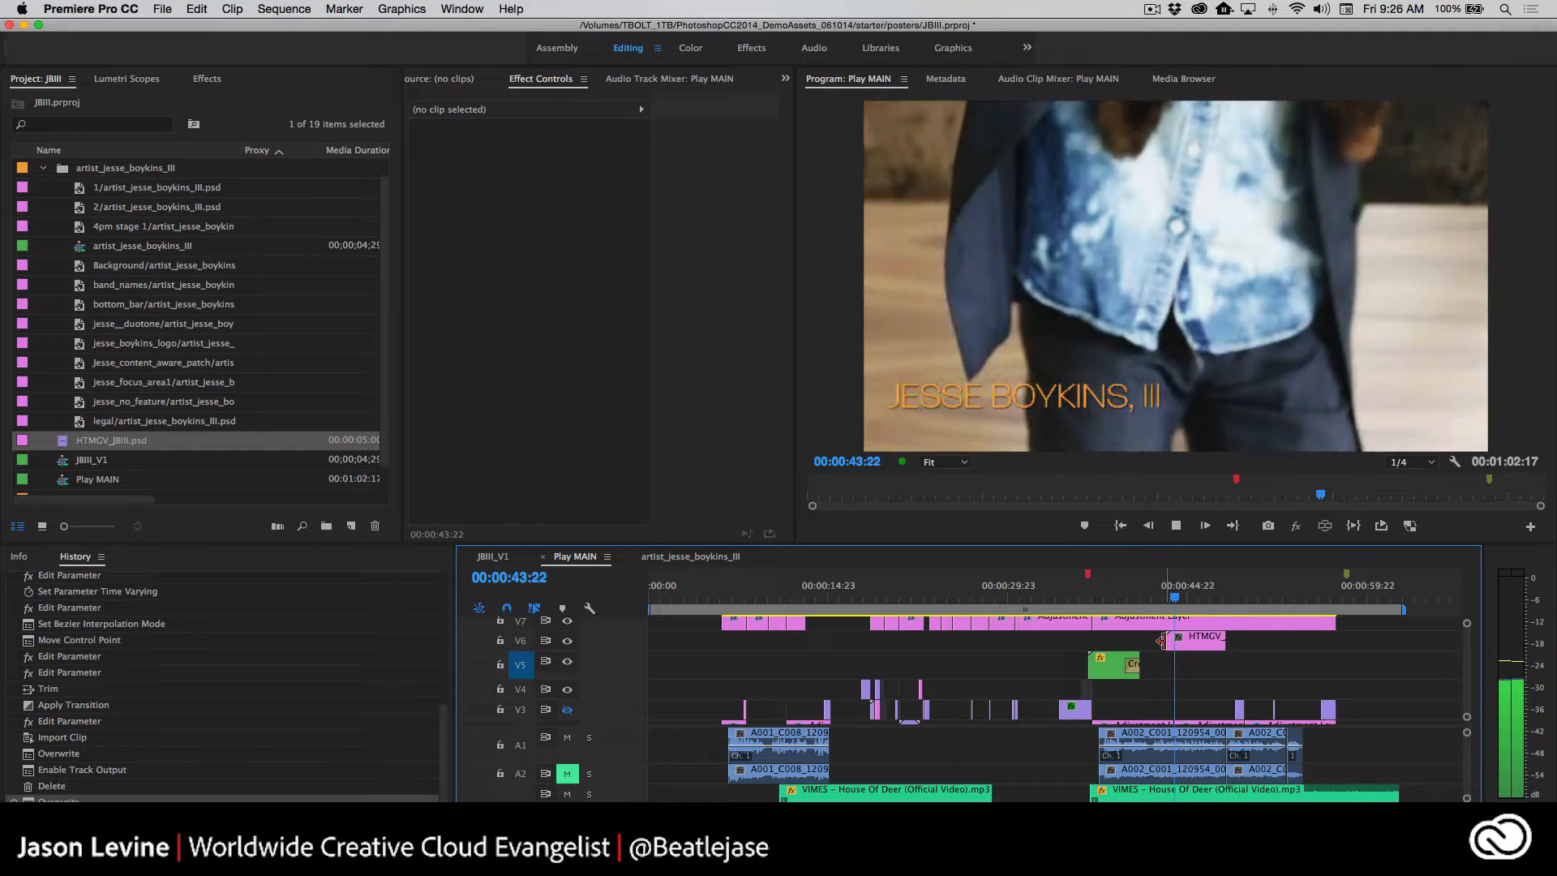
key(space)
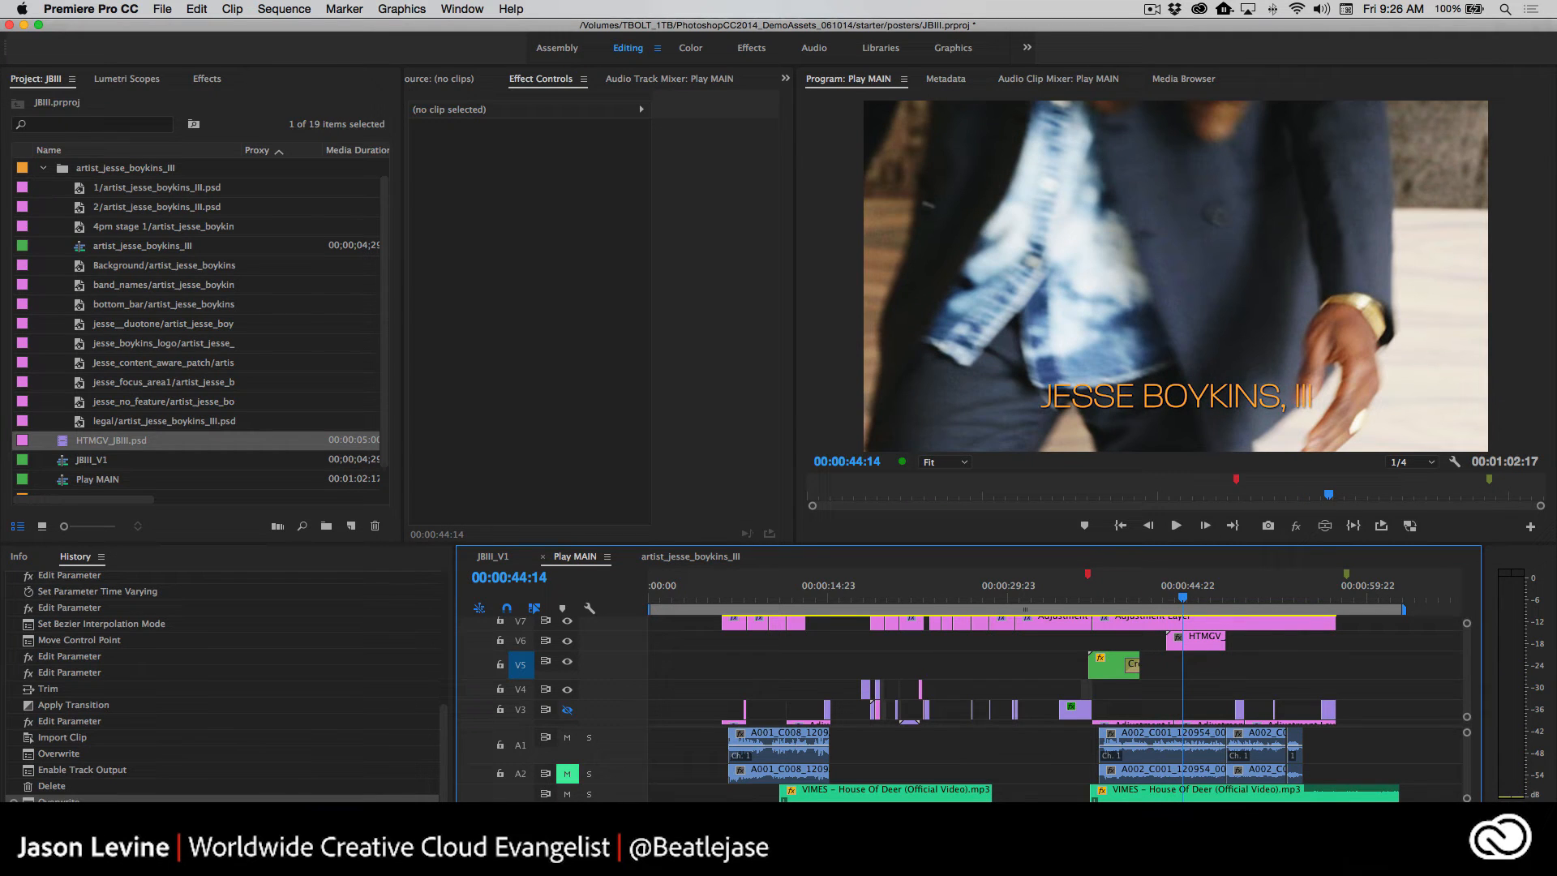
Close HTMGV_JBIII.psd in Photoshop, return to Premiere Pro and reopen it from its V6 clip with Edit Original
key(super+Tab)
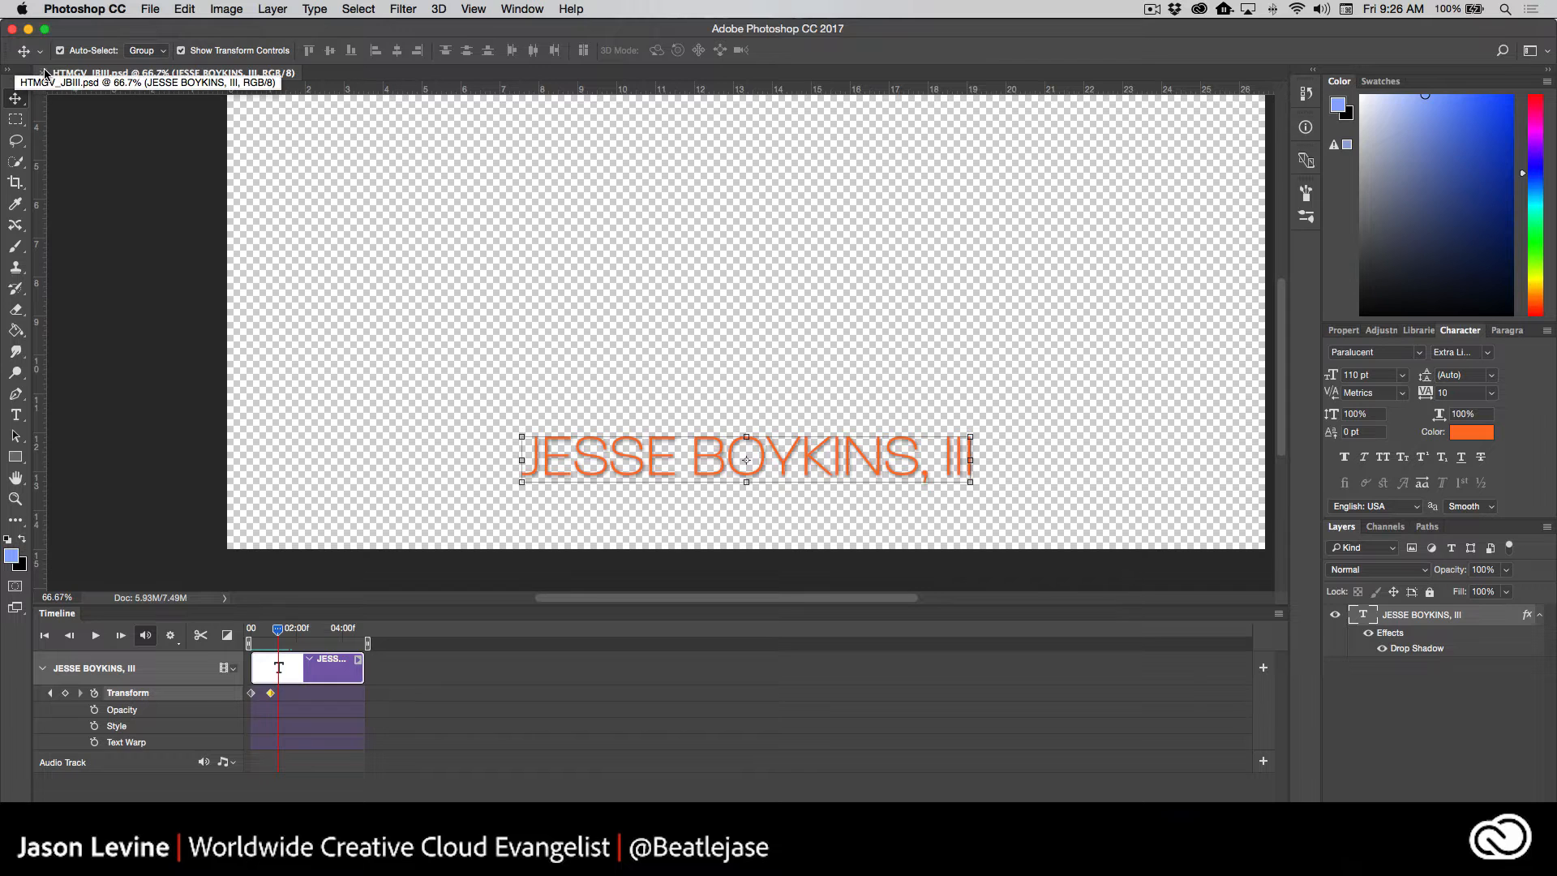
key(super+s)
key(super+Tab)
right_click(1200, 647)
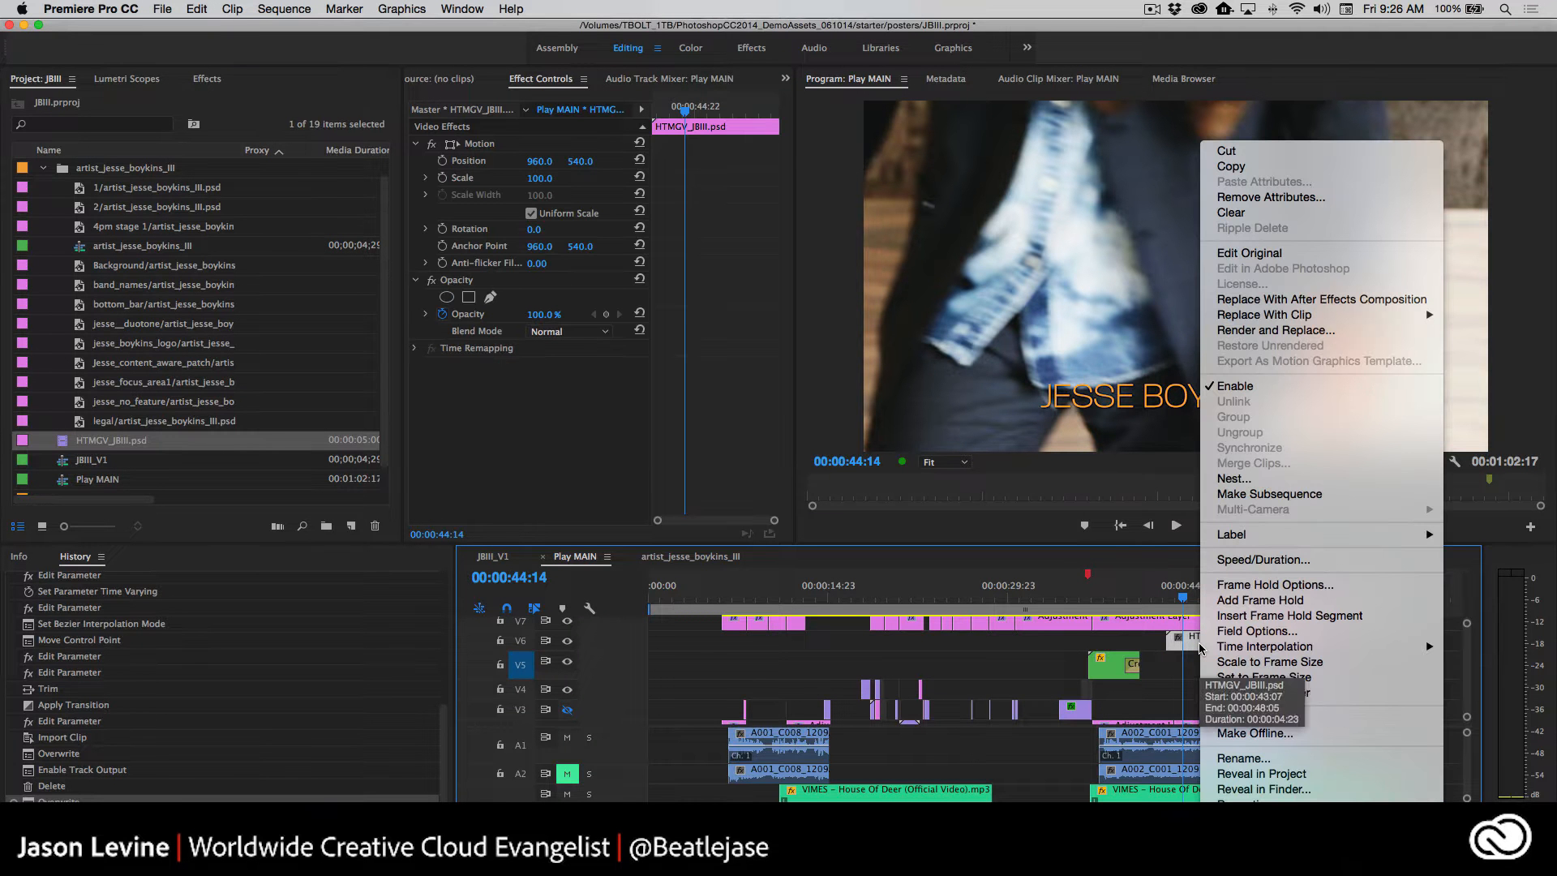
click(1316, 260)
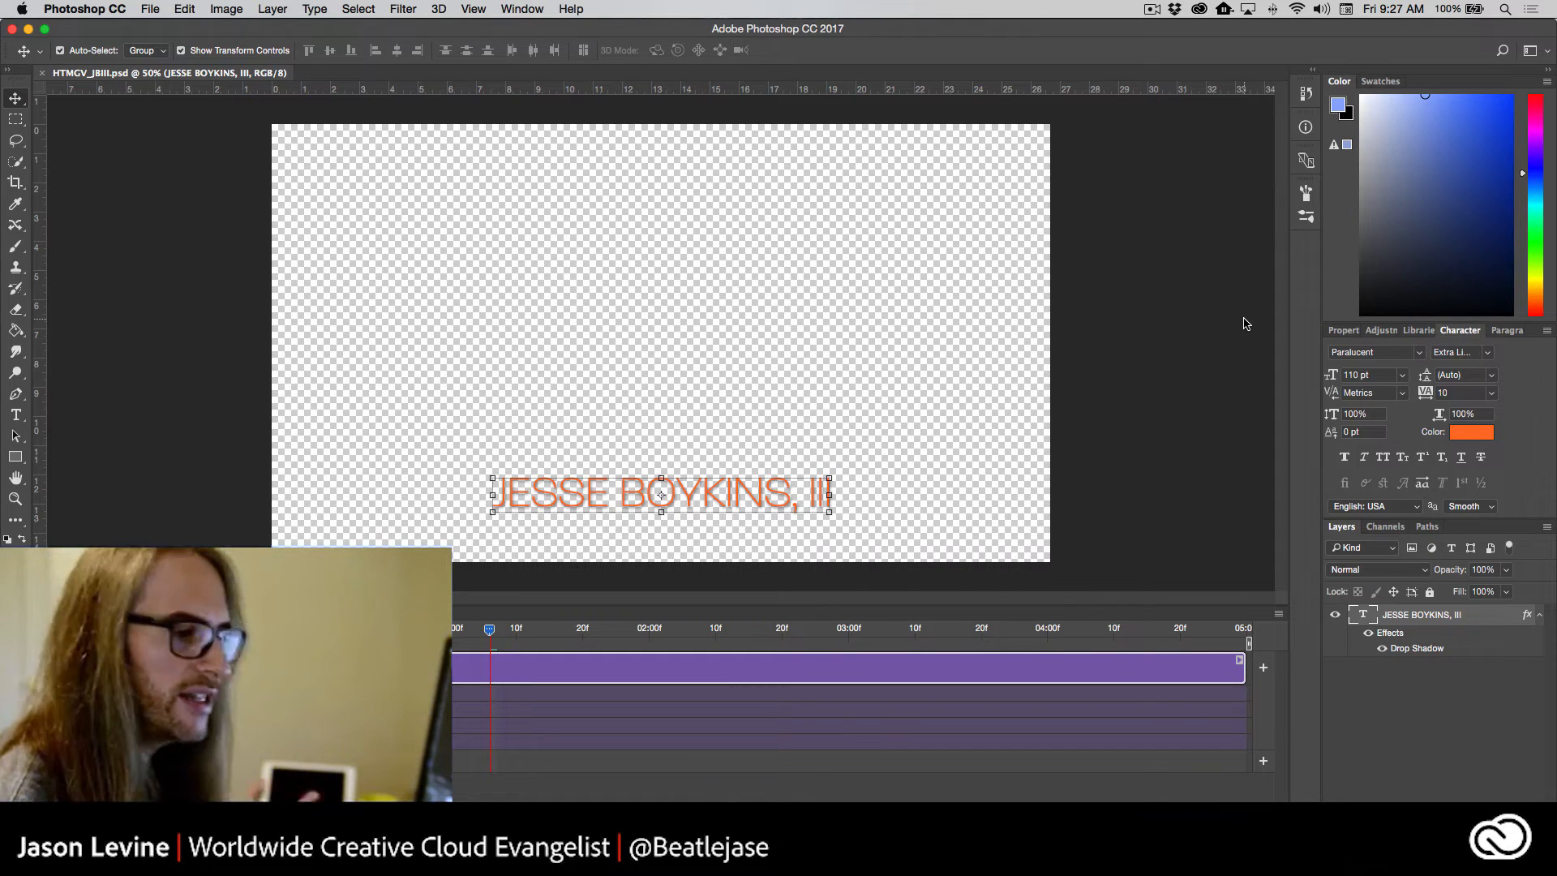
Switch to After Effects and look at the commands for creating a new Adobe Photoshop or MAXON CINEMA 4D file
key(super+Tab)
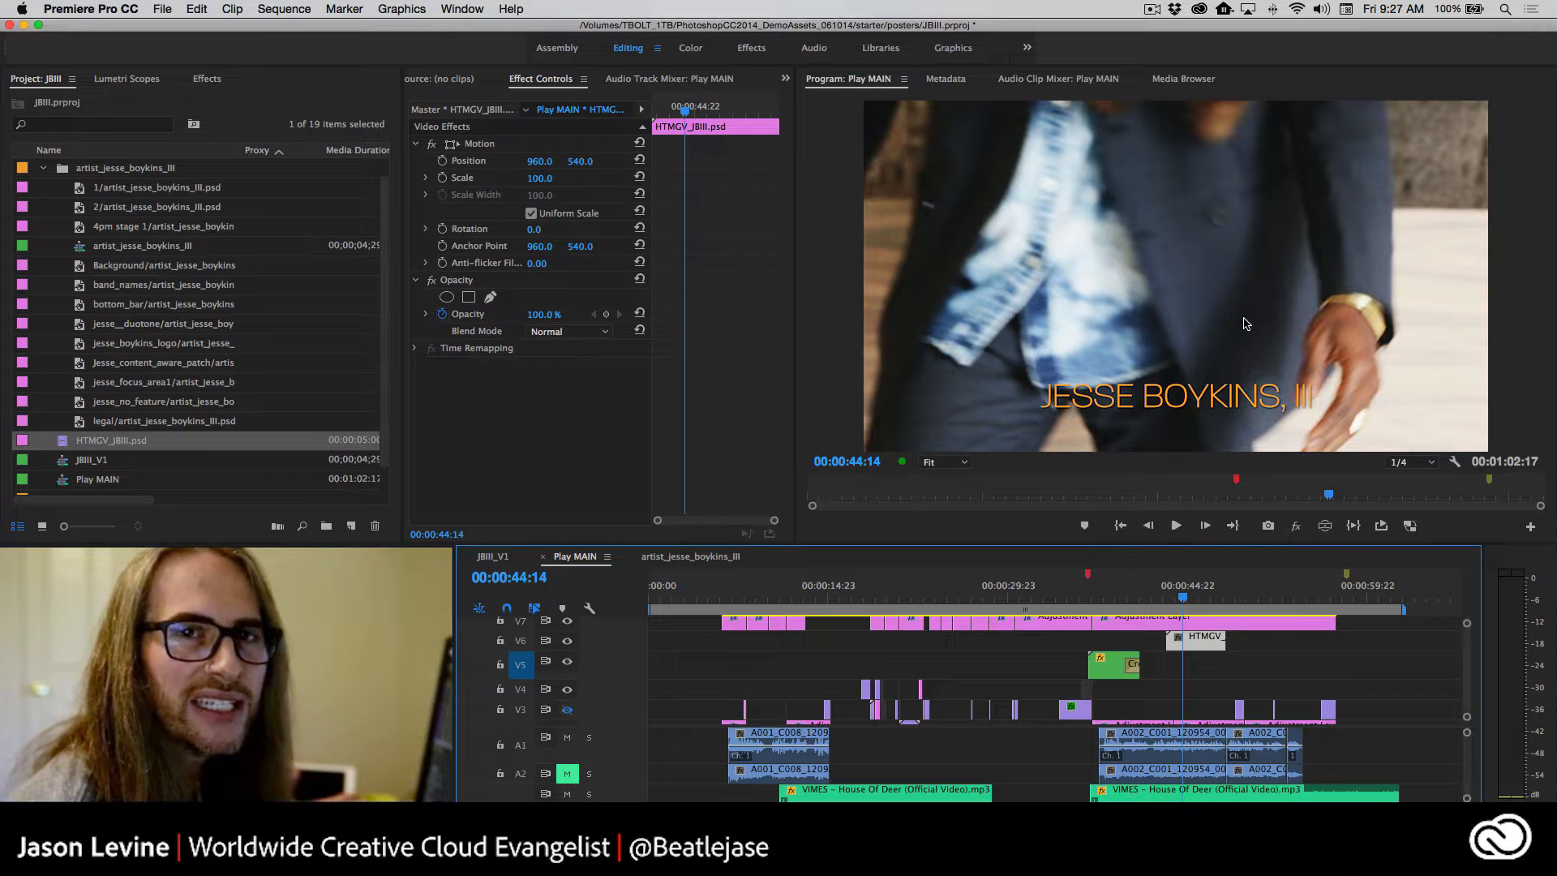
key(super+Tab)
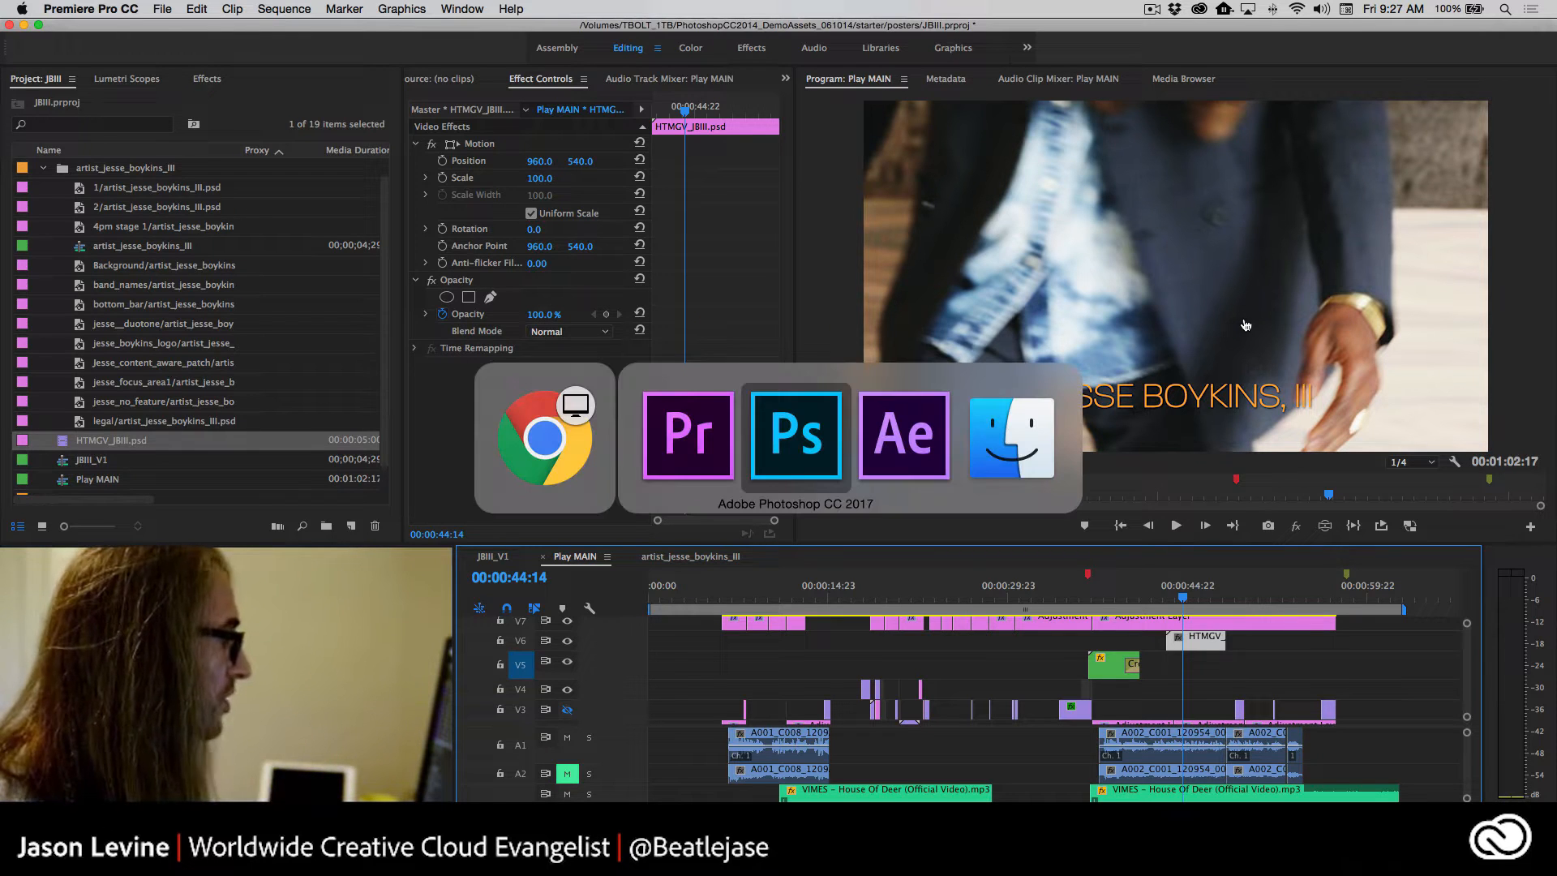
key(super+Tab)
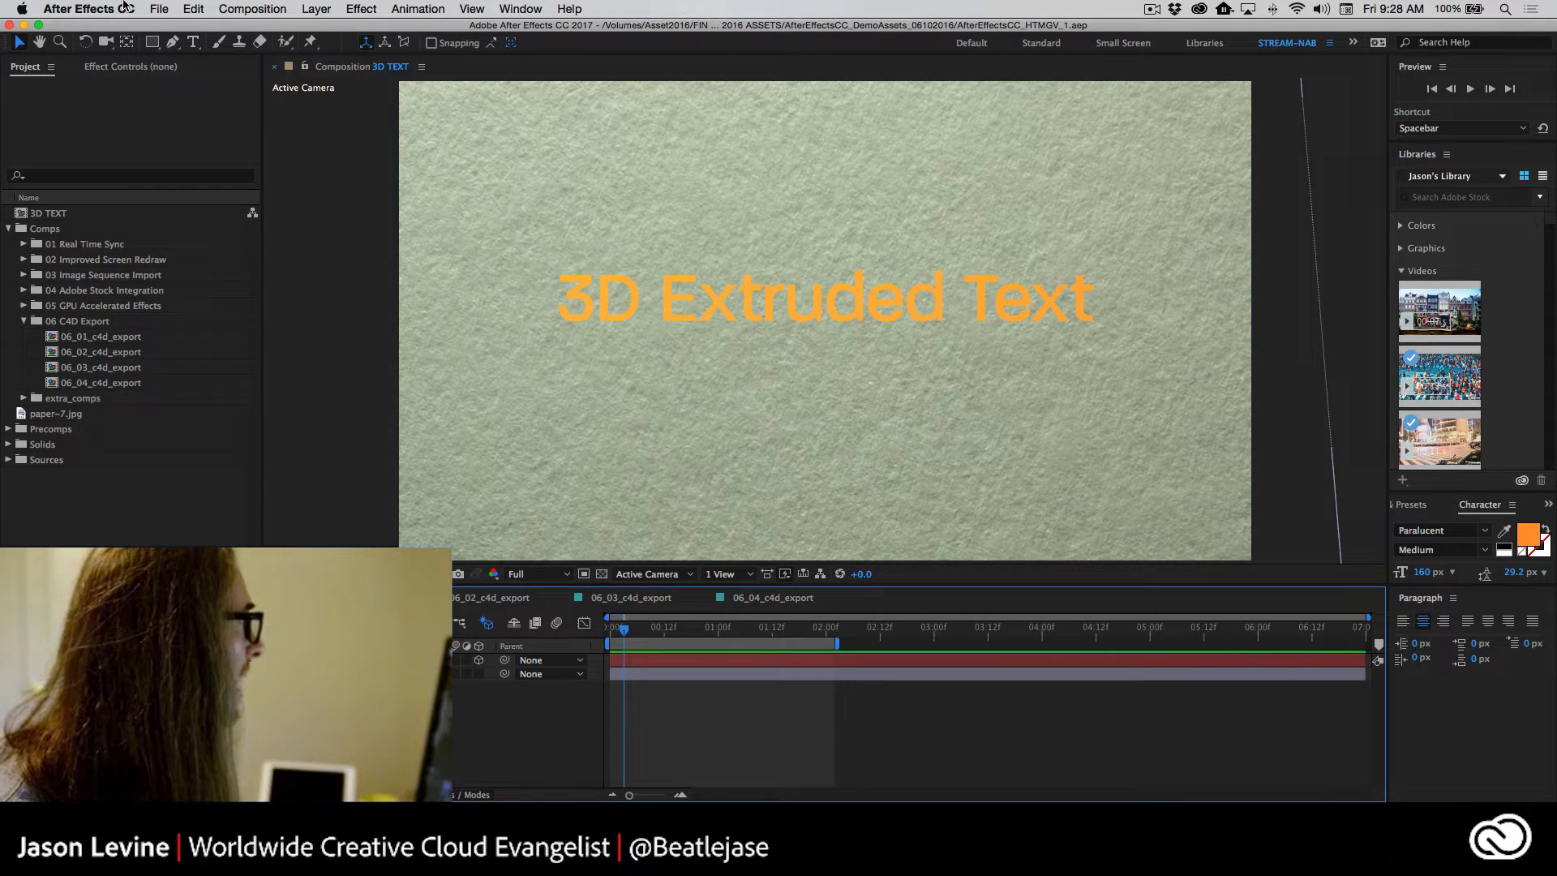
click(159, 9)
mouse_move(323, 32)
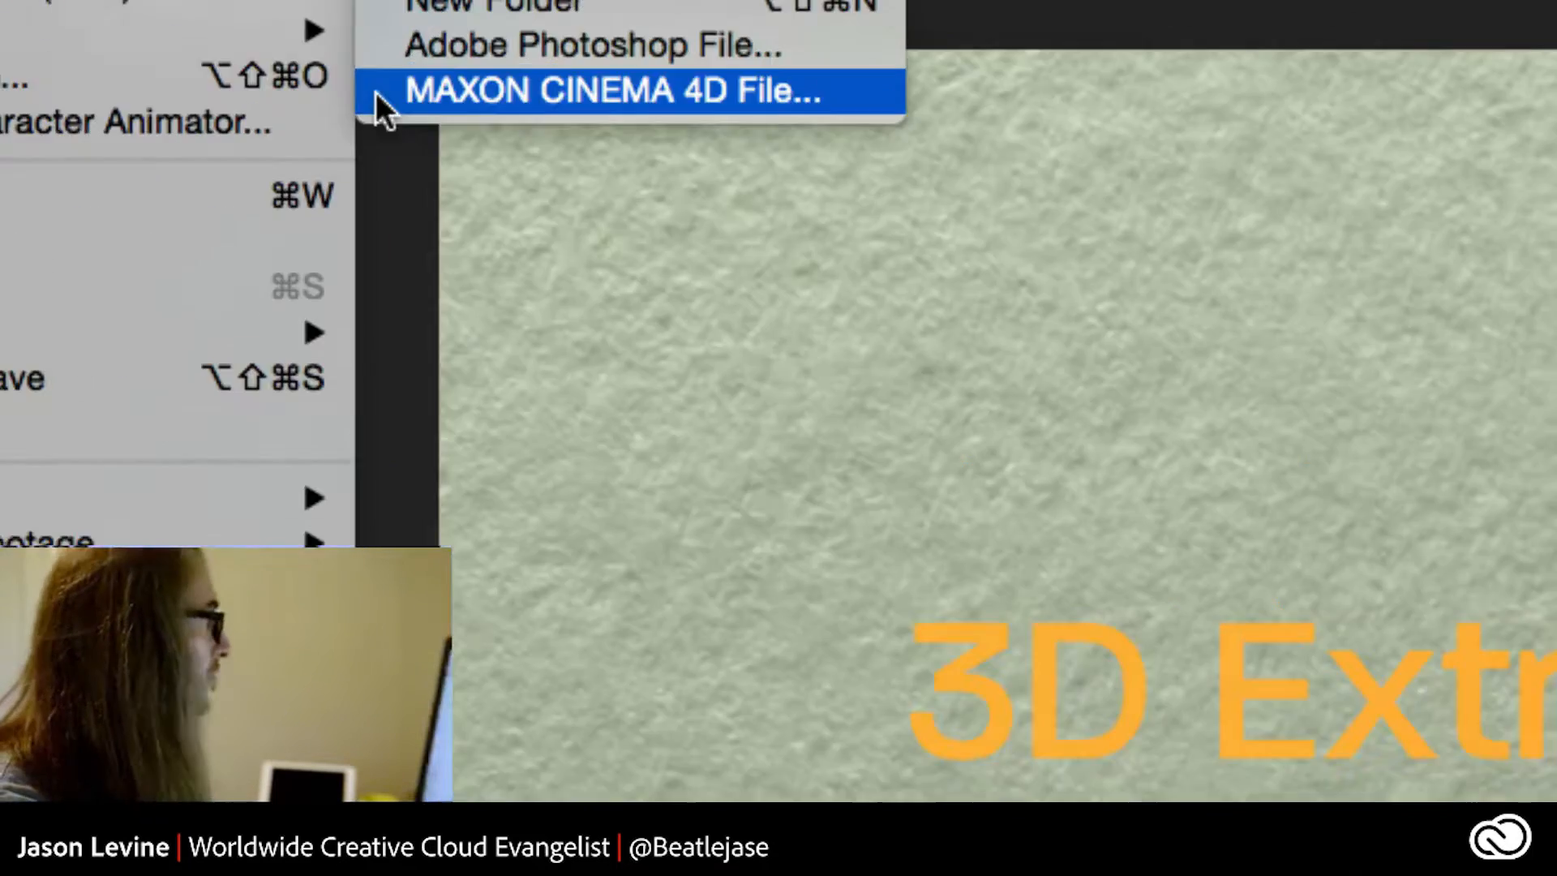
mouse_move(6, 8)
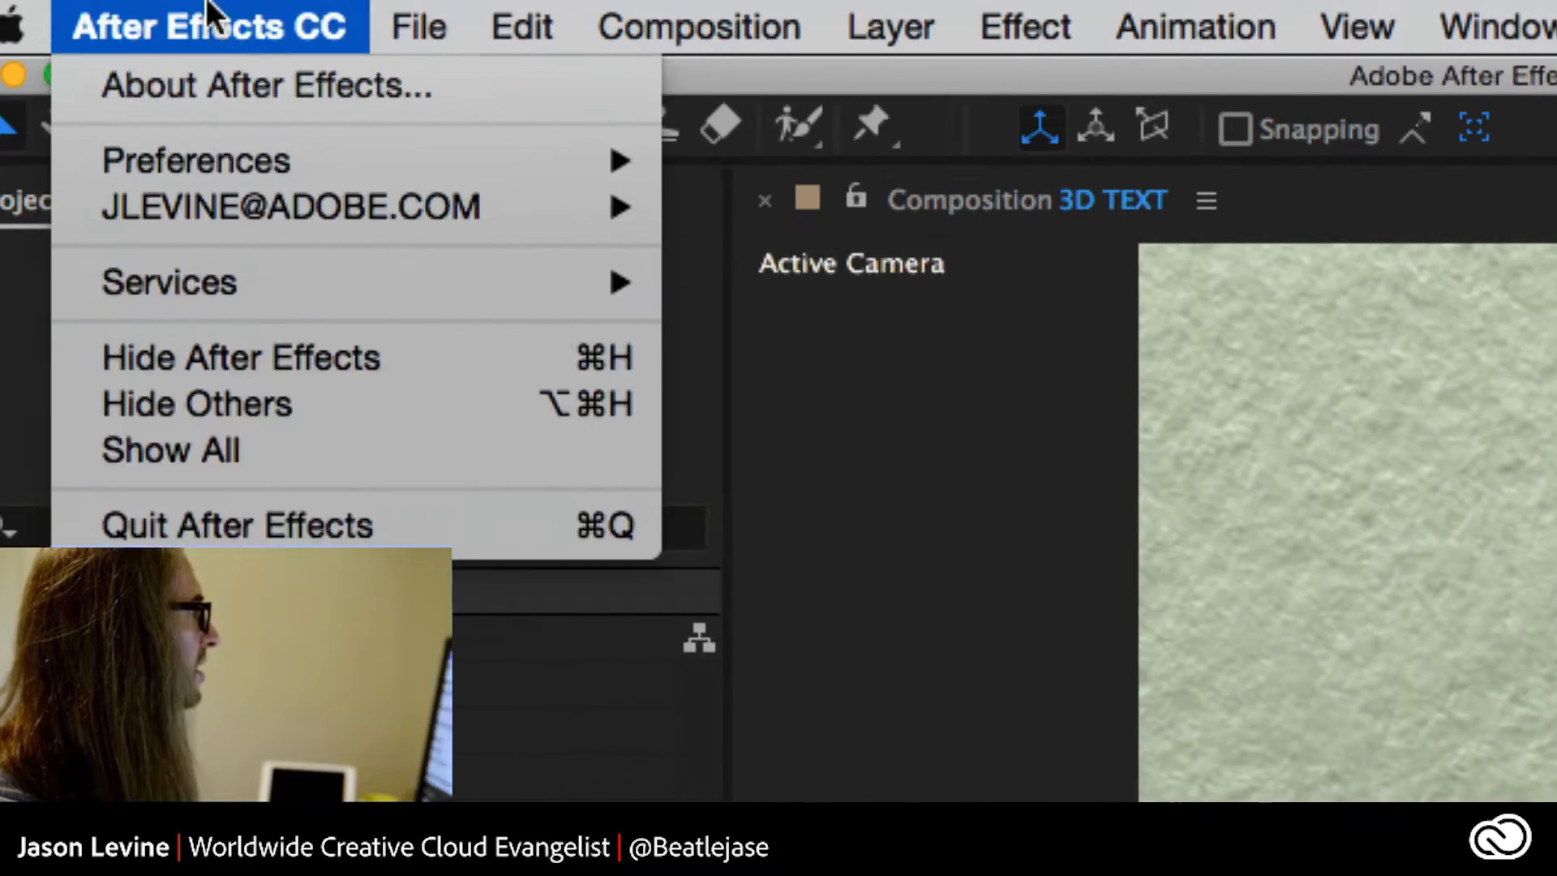
mouse_move(448, 18)
mouse_move(473, 78)
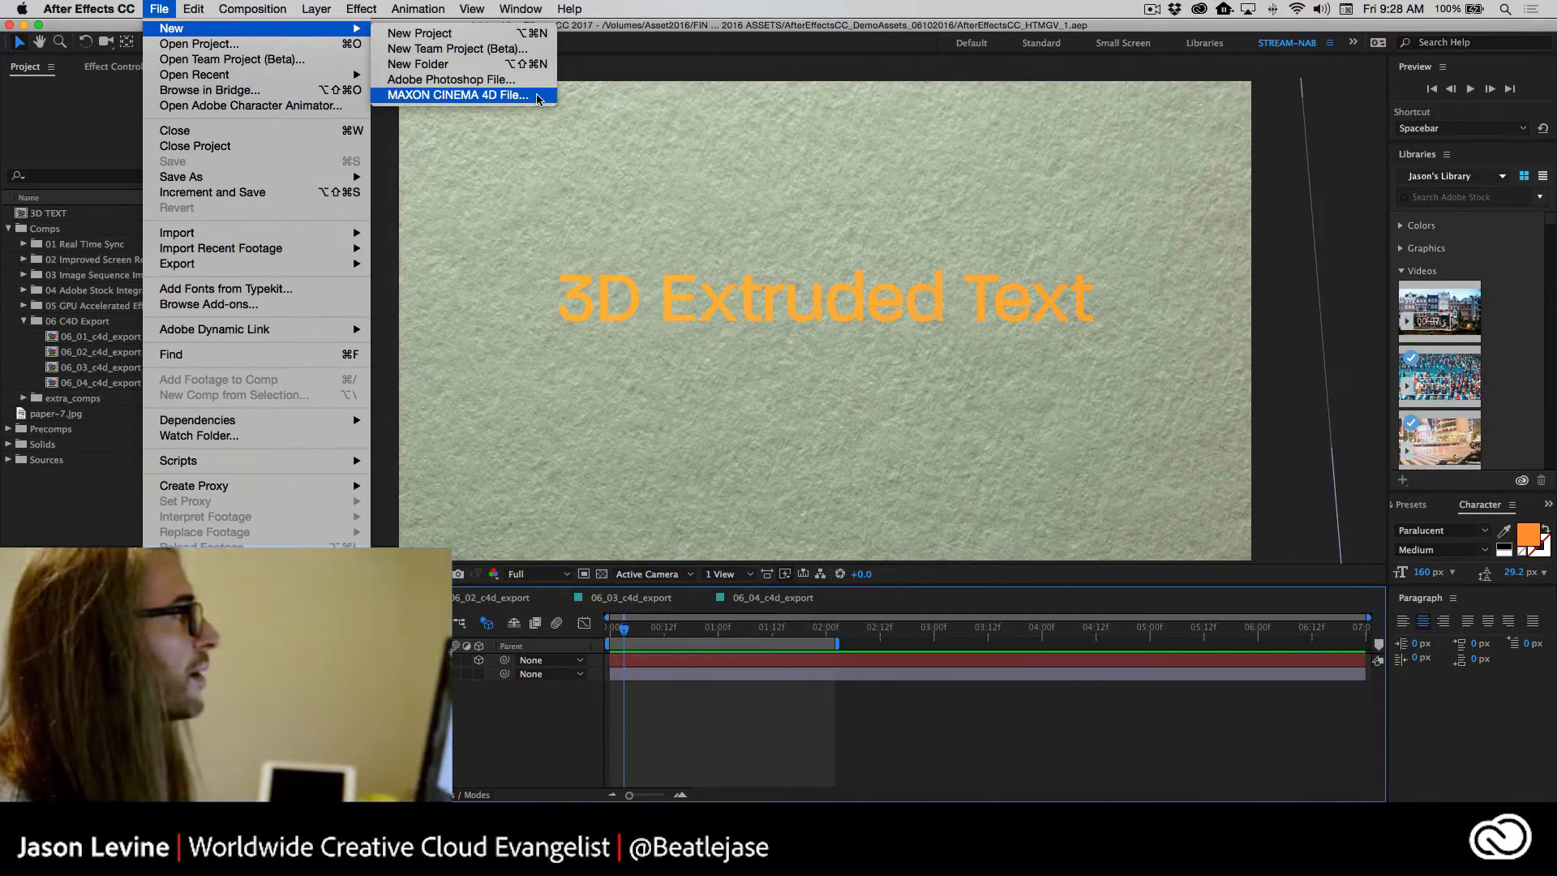
mouse_move(361, 4)
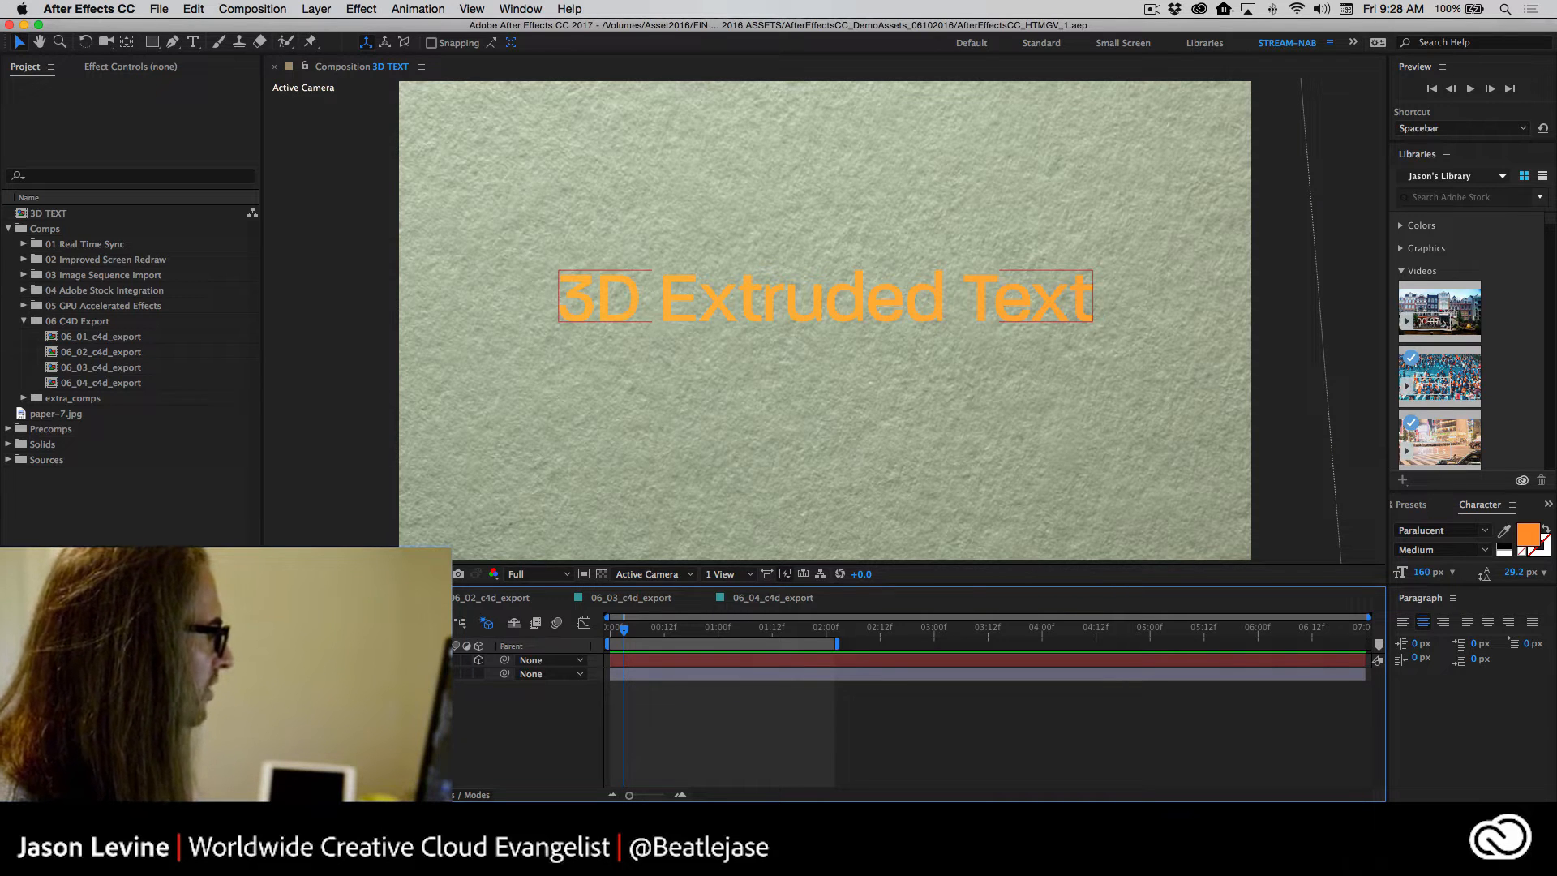
Toggle the visibility of the 3D Extruded Text and paper-7.jpg layers off and on, and enlarge the timeline area
click(11, 660)
click(11, 660)
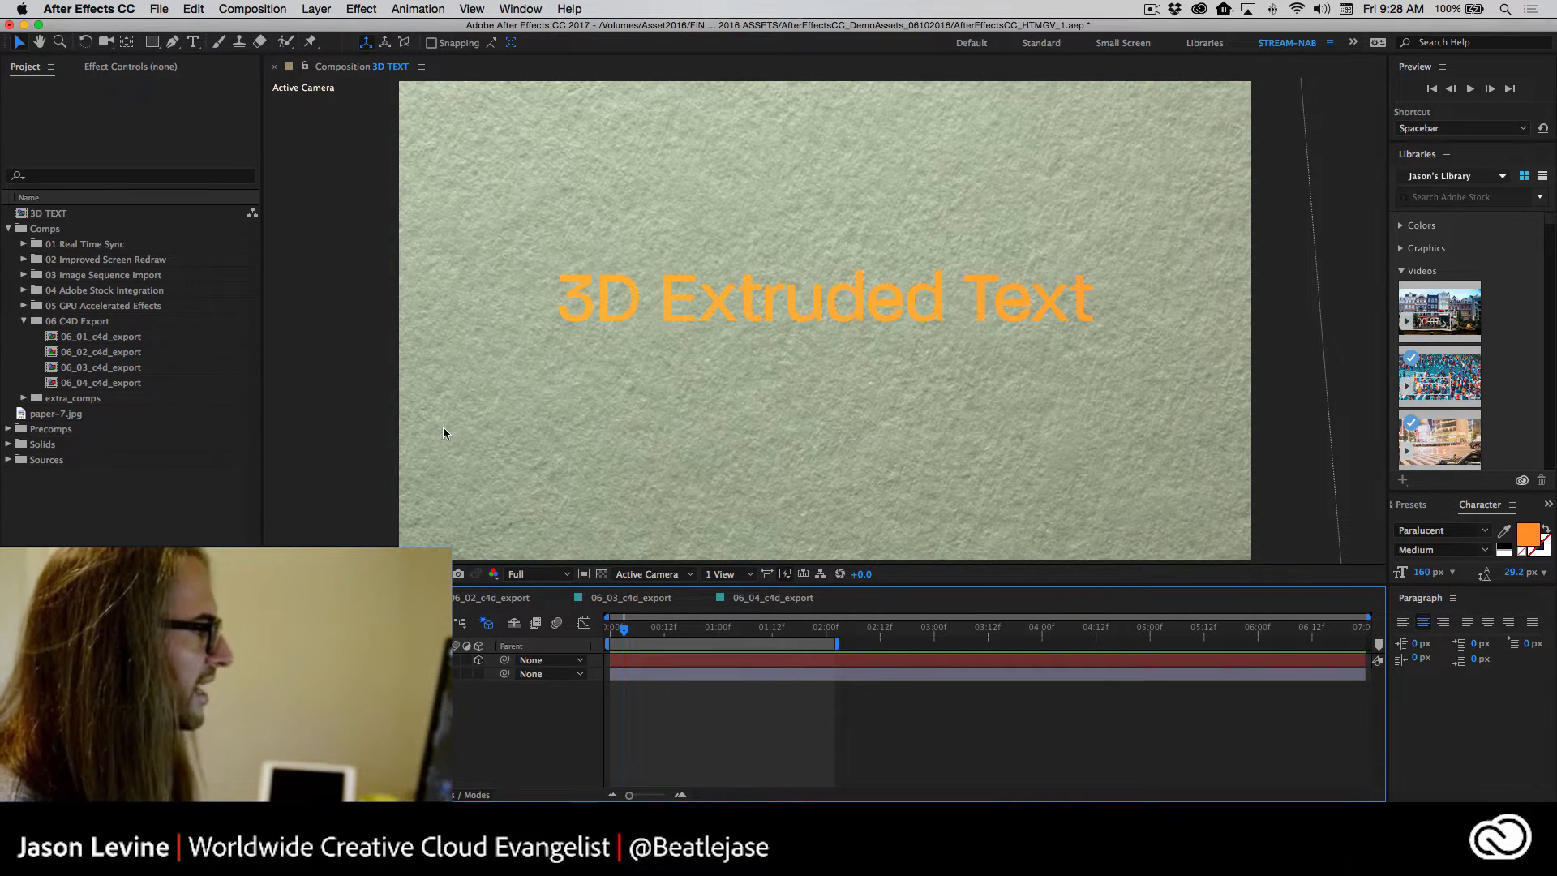
click(11, 674)
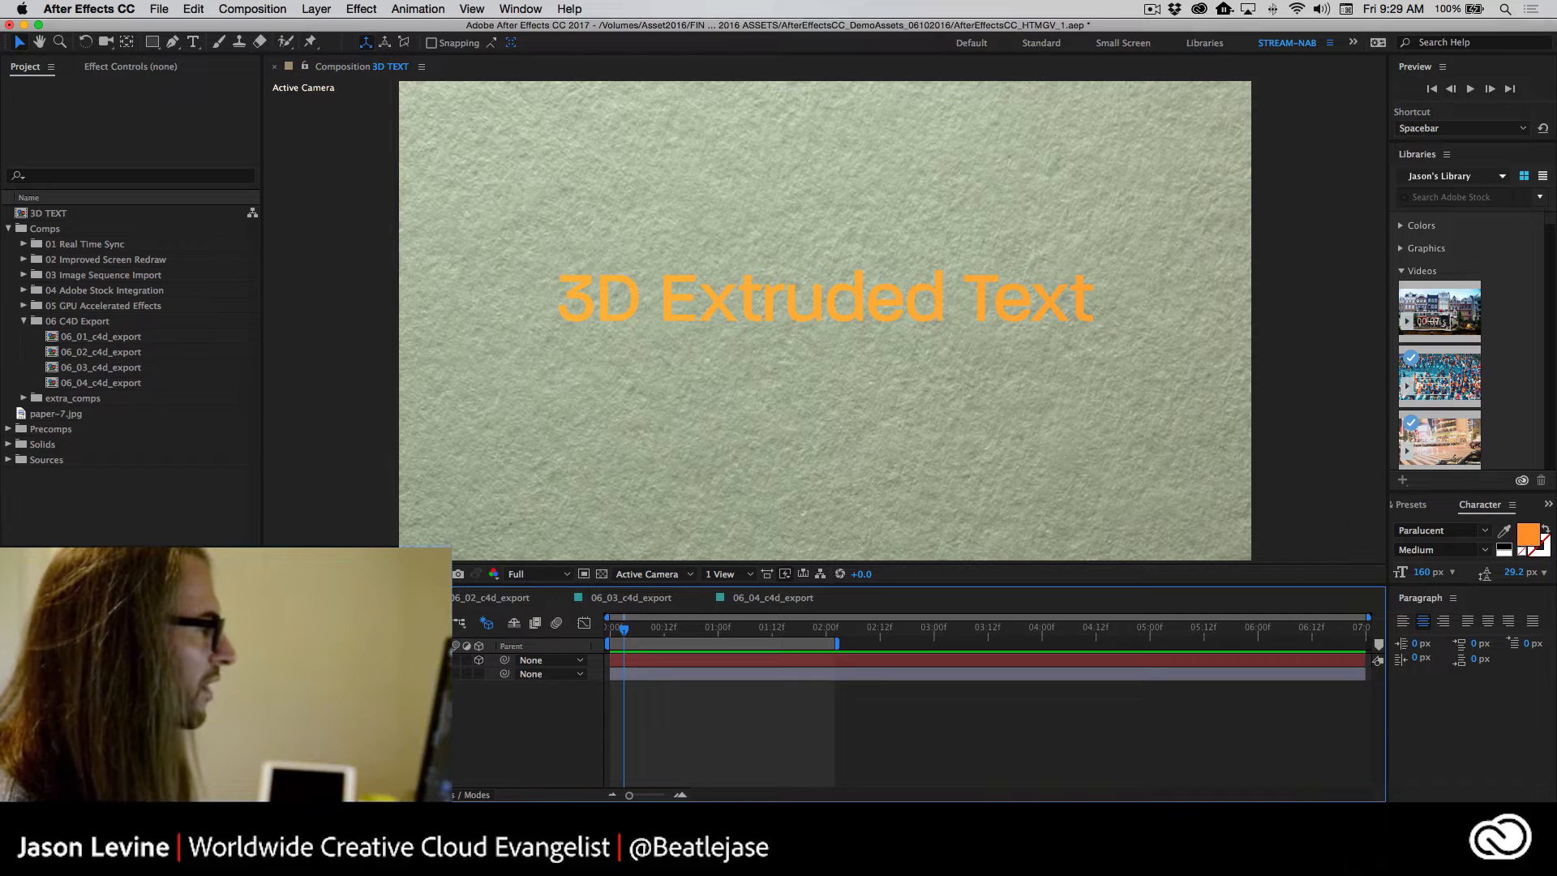
click(11, 674)
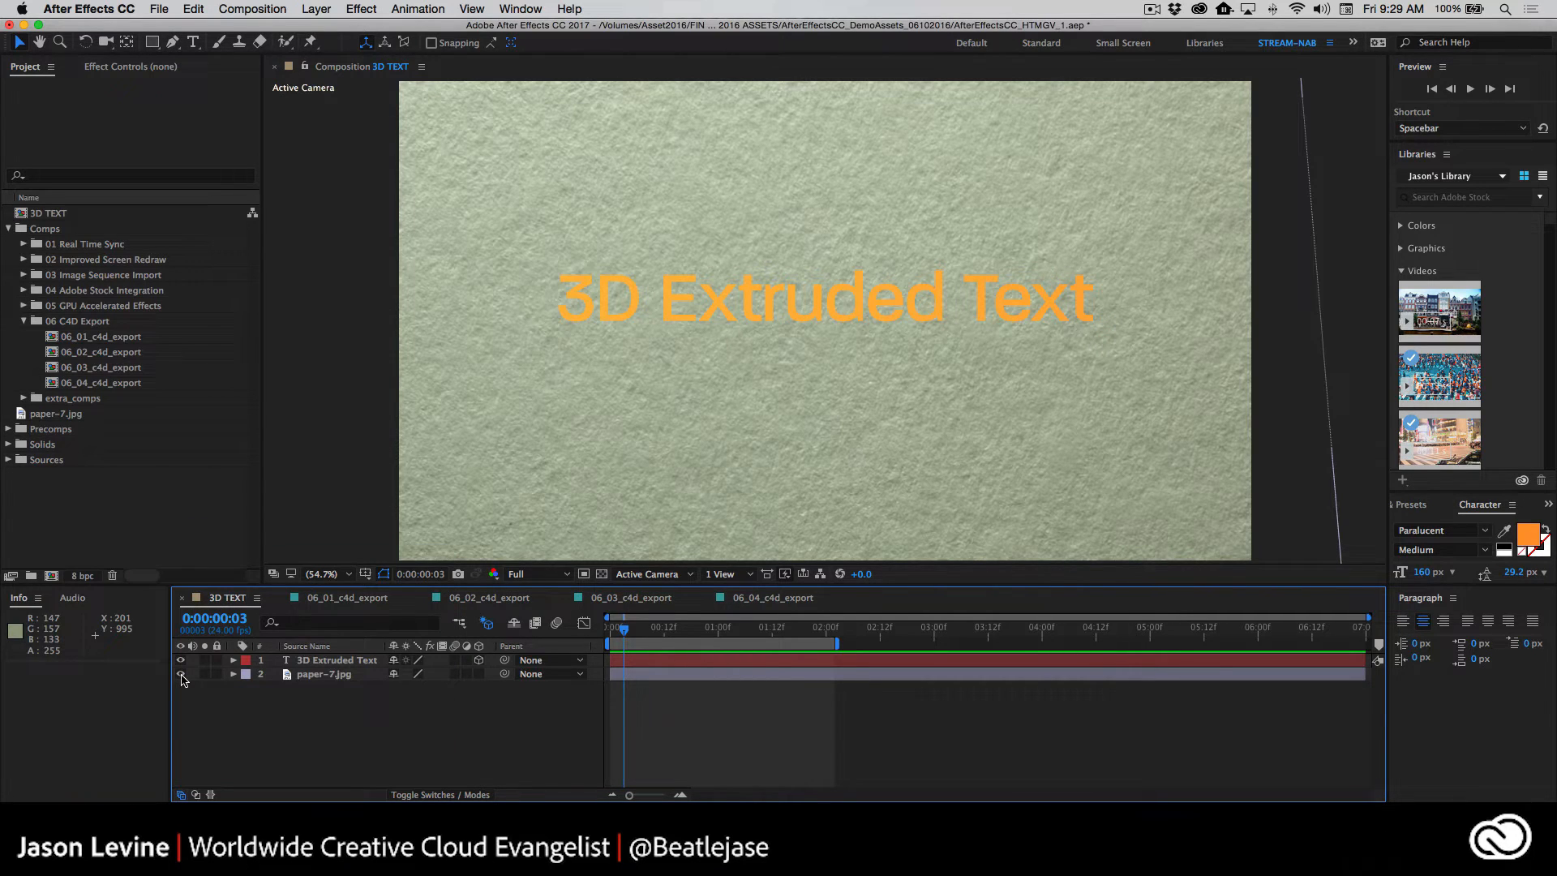
drag(1089, 587, 1088, 563)
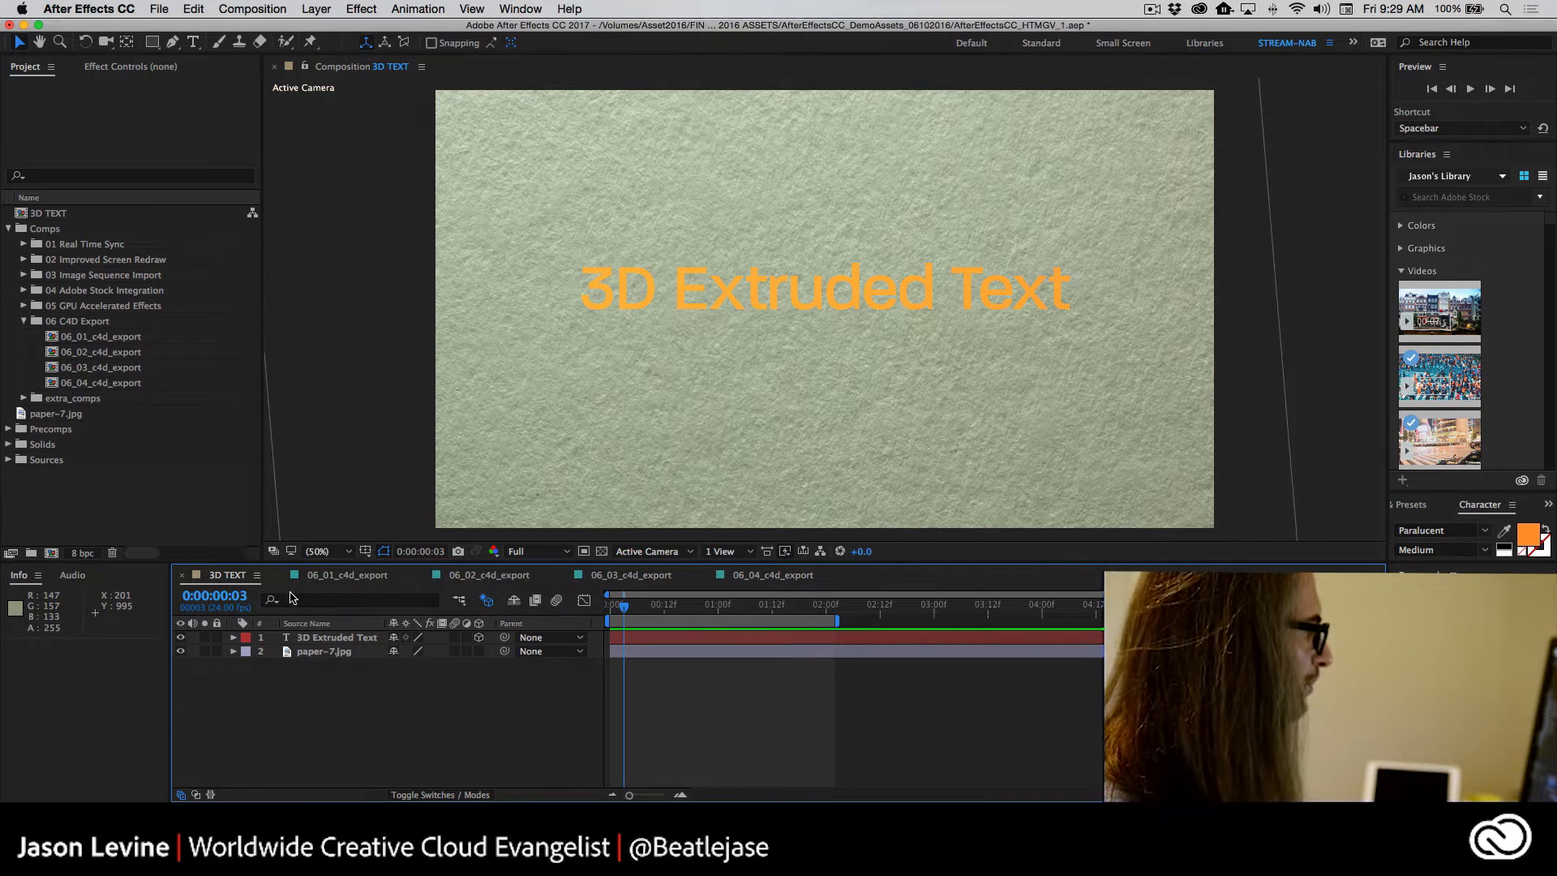
Review the 3D TEXT composition's settings and apply CINEMA 4D as its 3D renderer
click(50, 214)
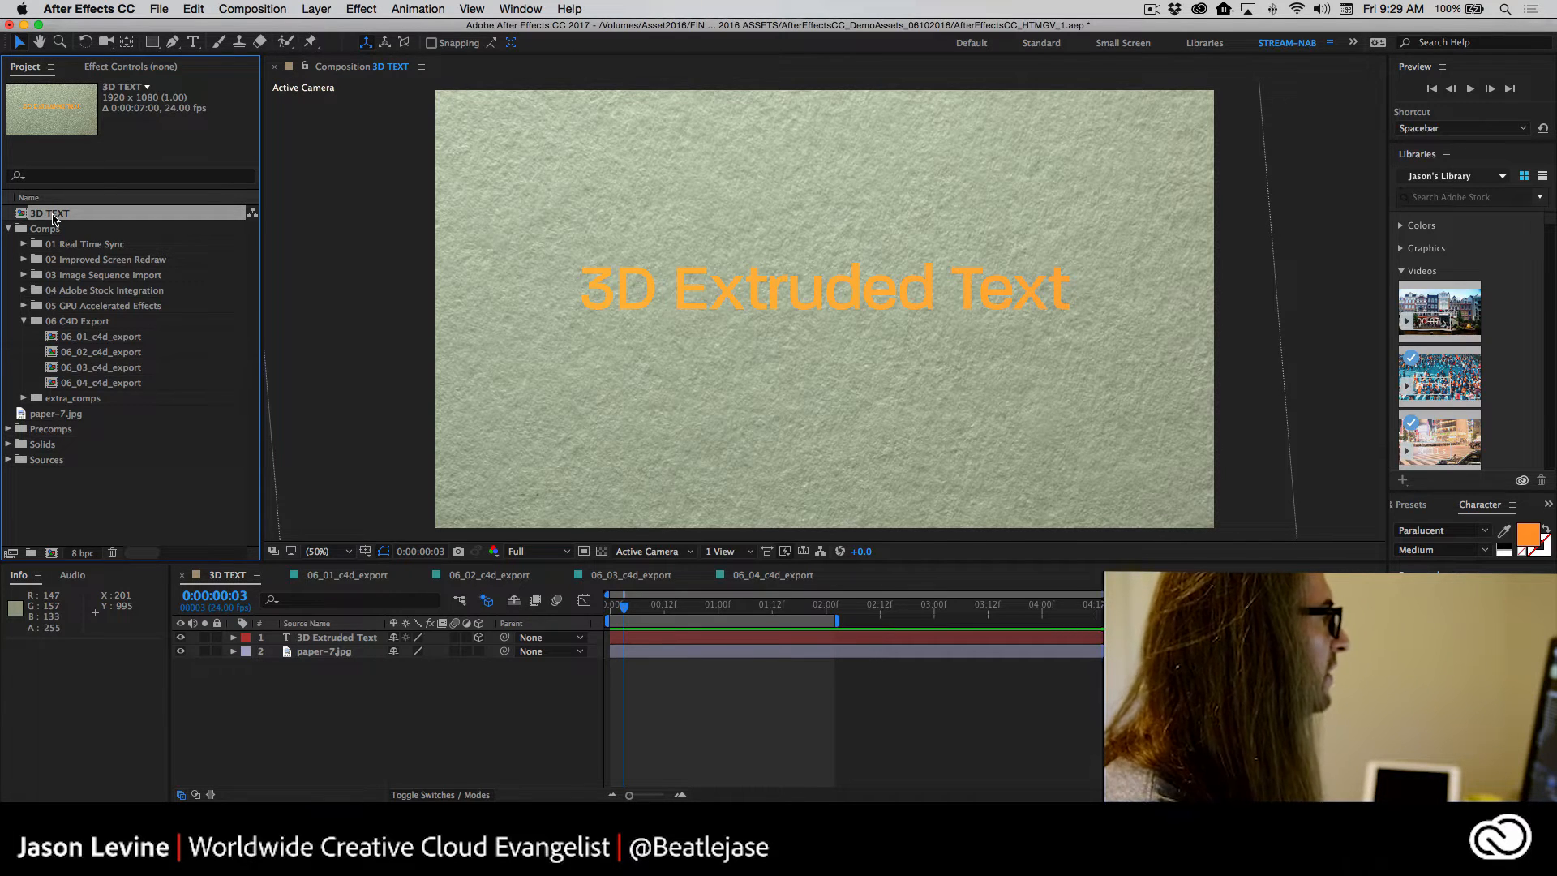
key(super+k)
drag(884, 138, 845, 141)
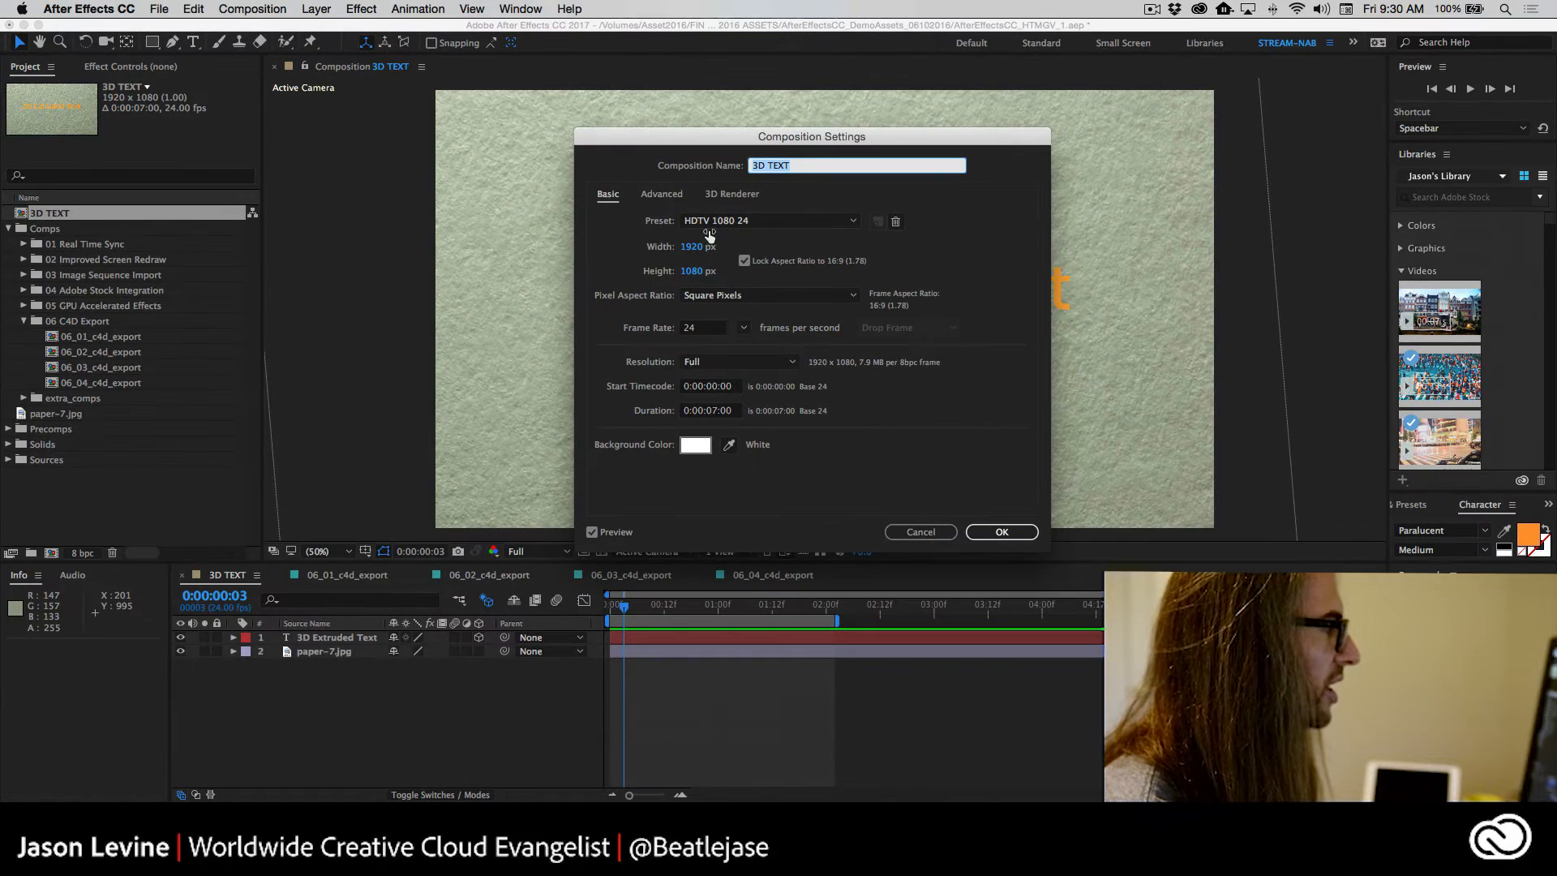
click(661, 196)
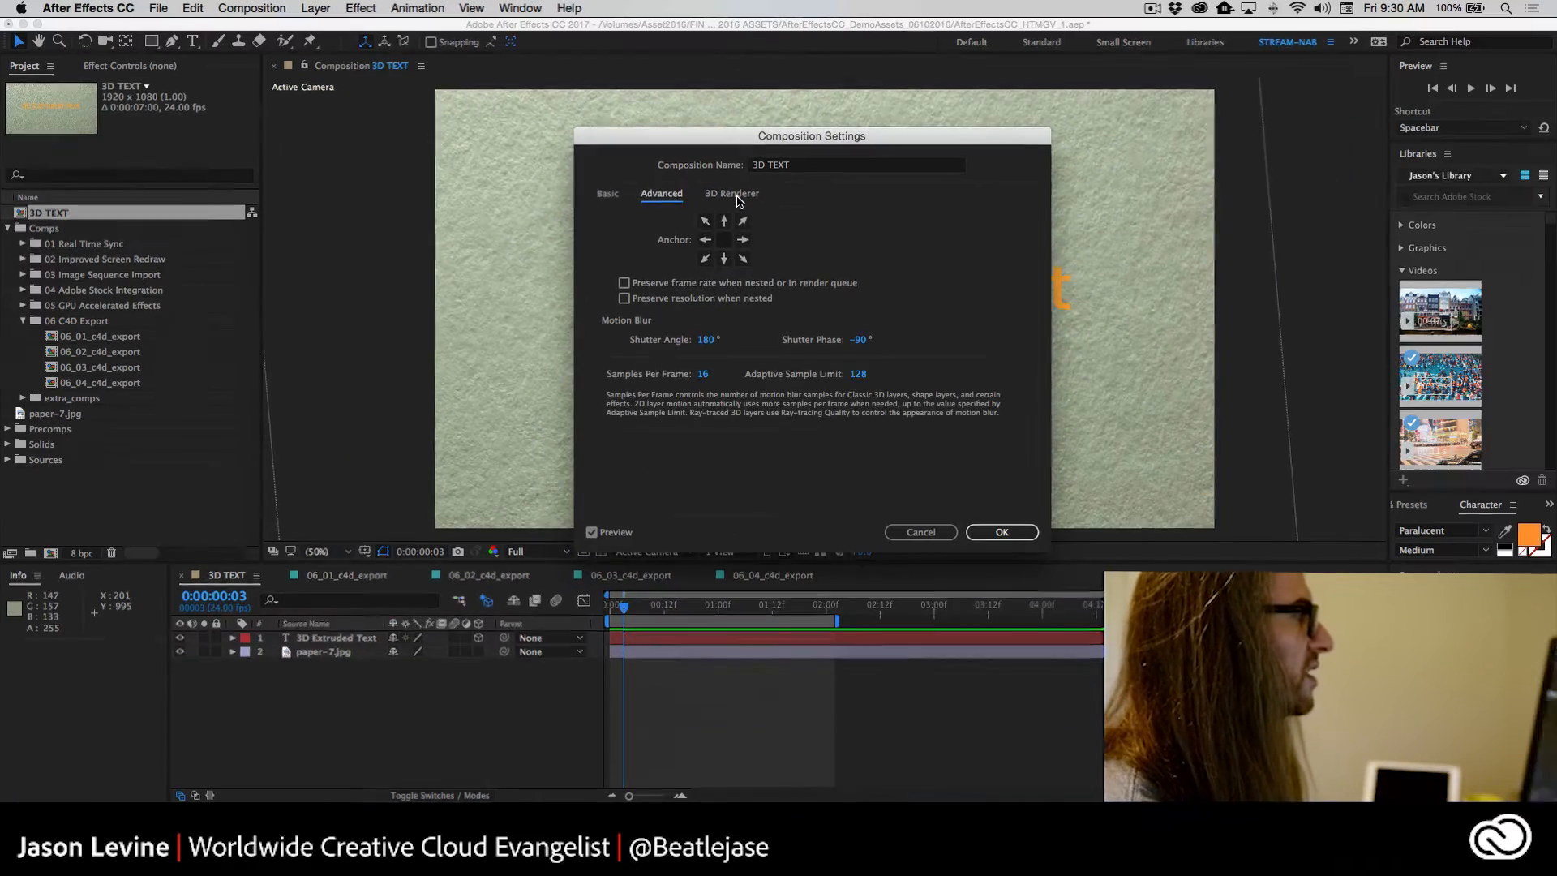
click(729, 188)
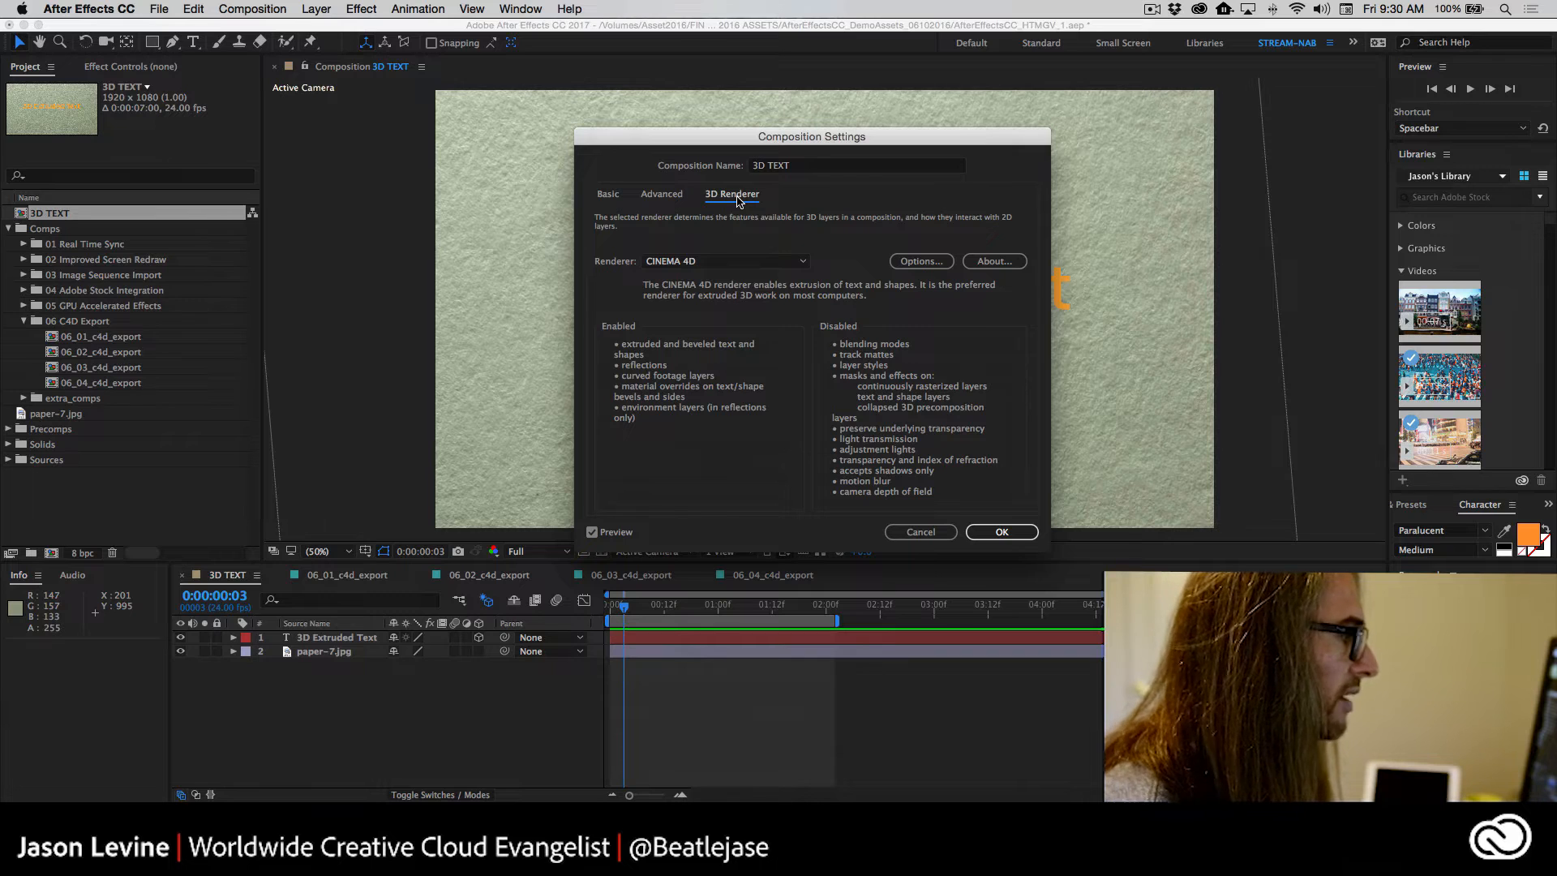
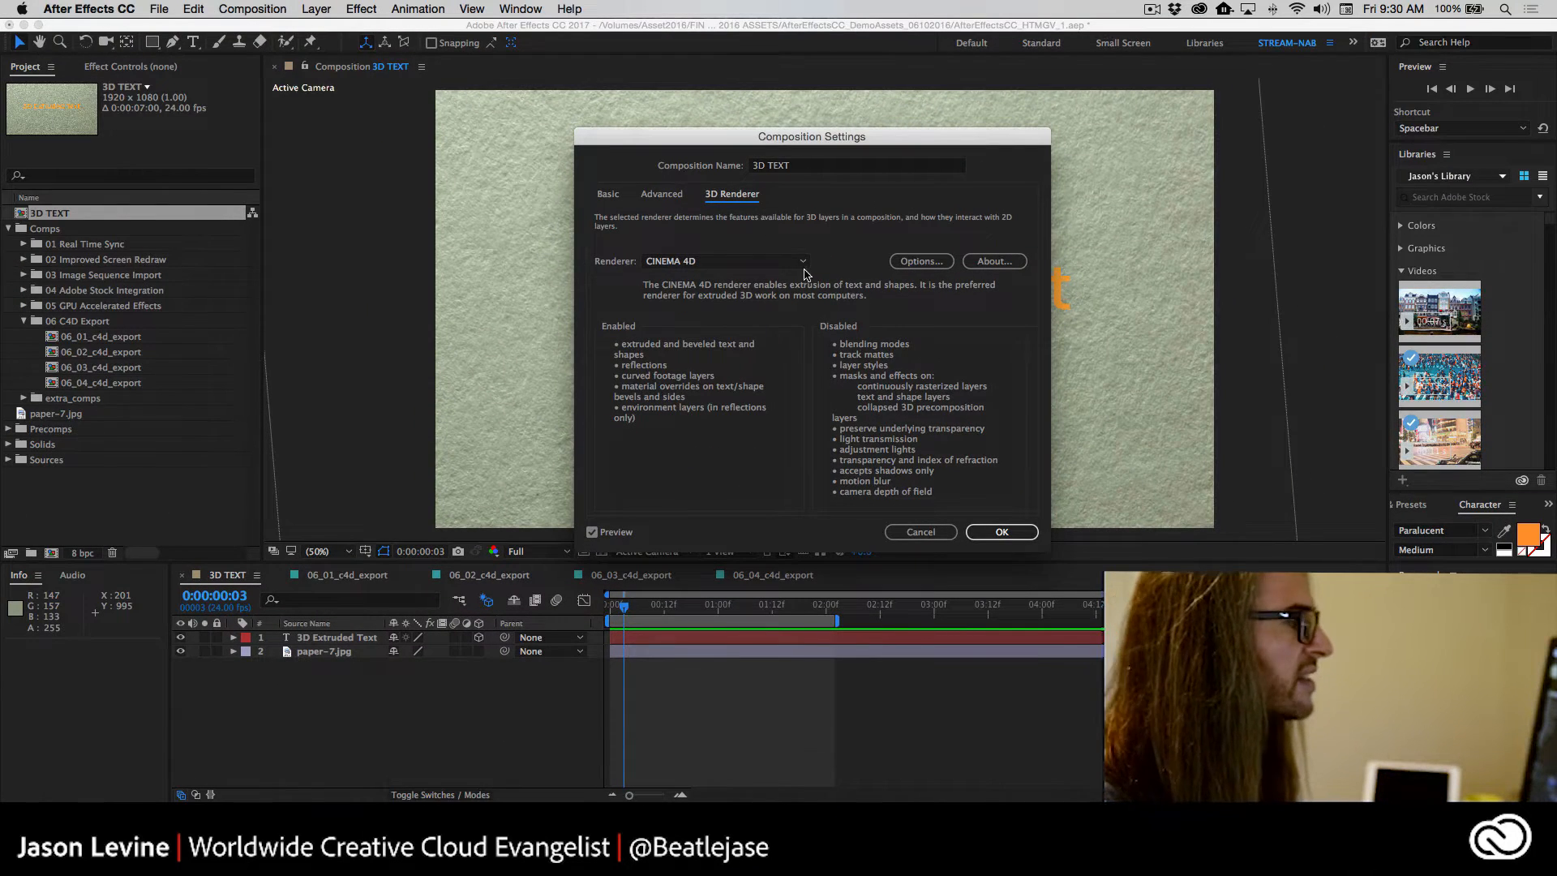
click(805, 262)
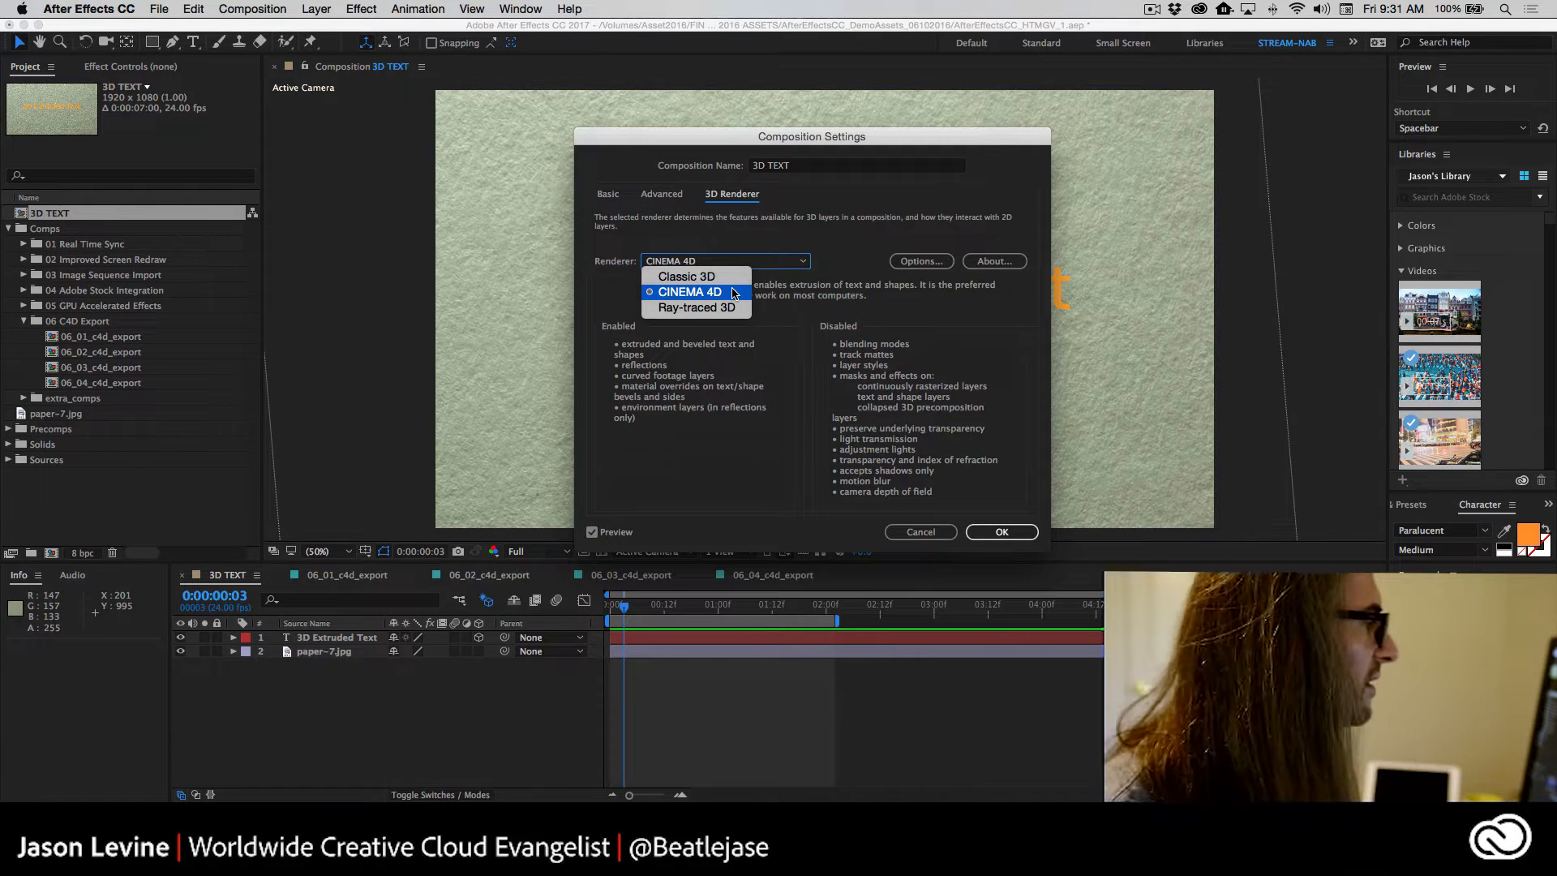
click(733, 293)
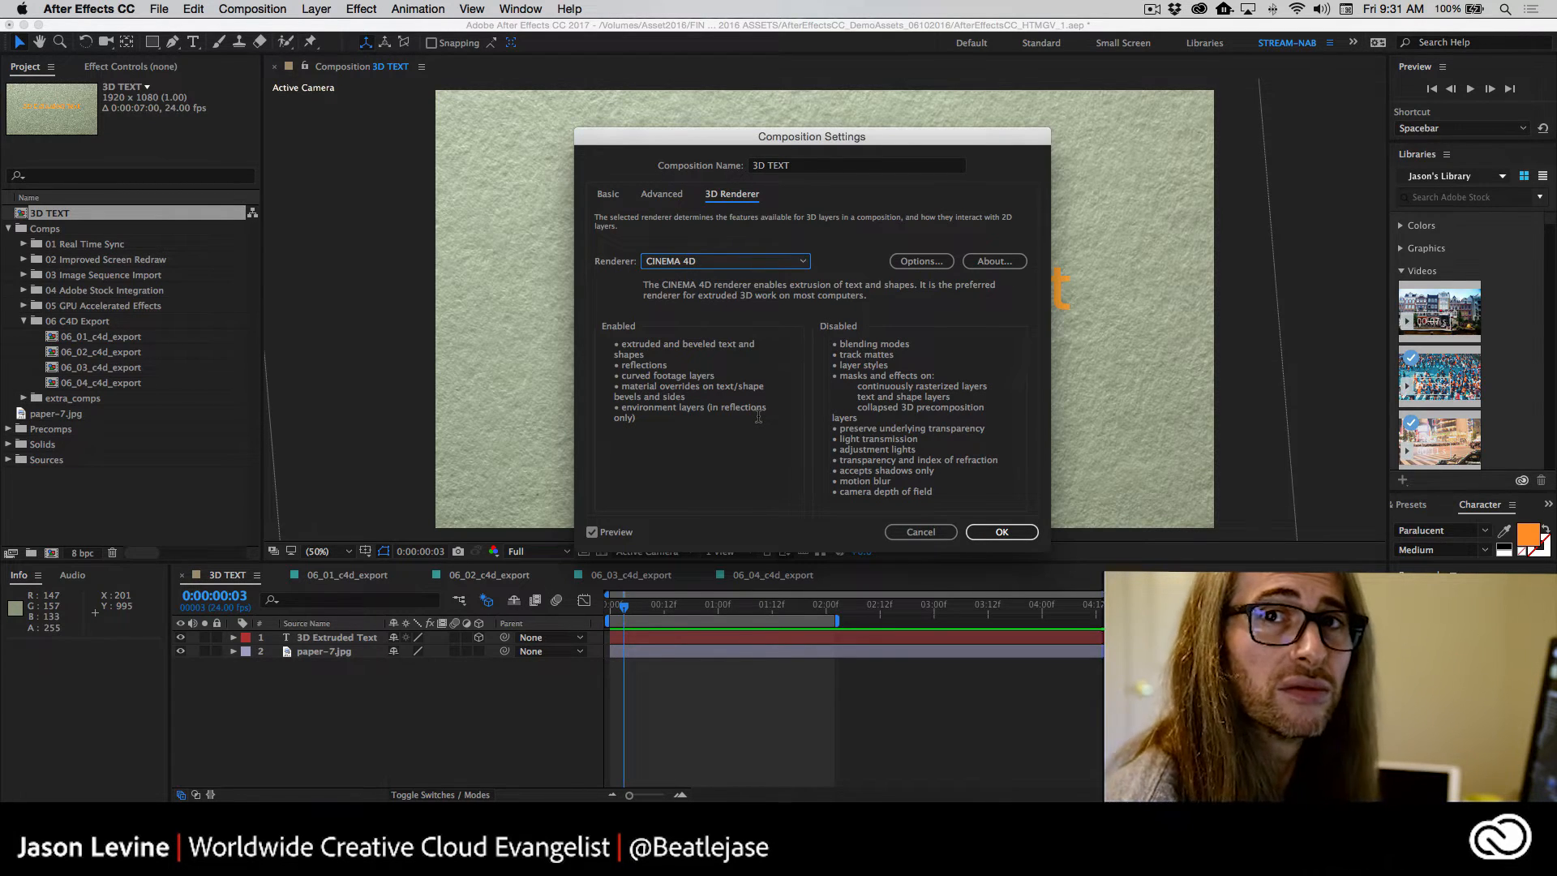
click(1005, 532)
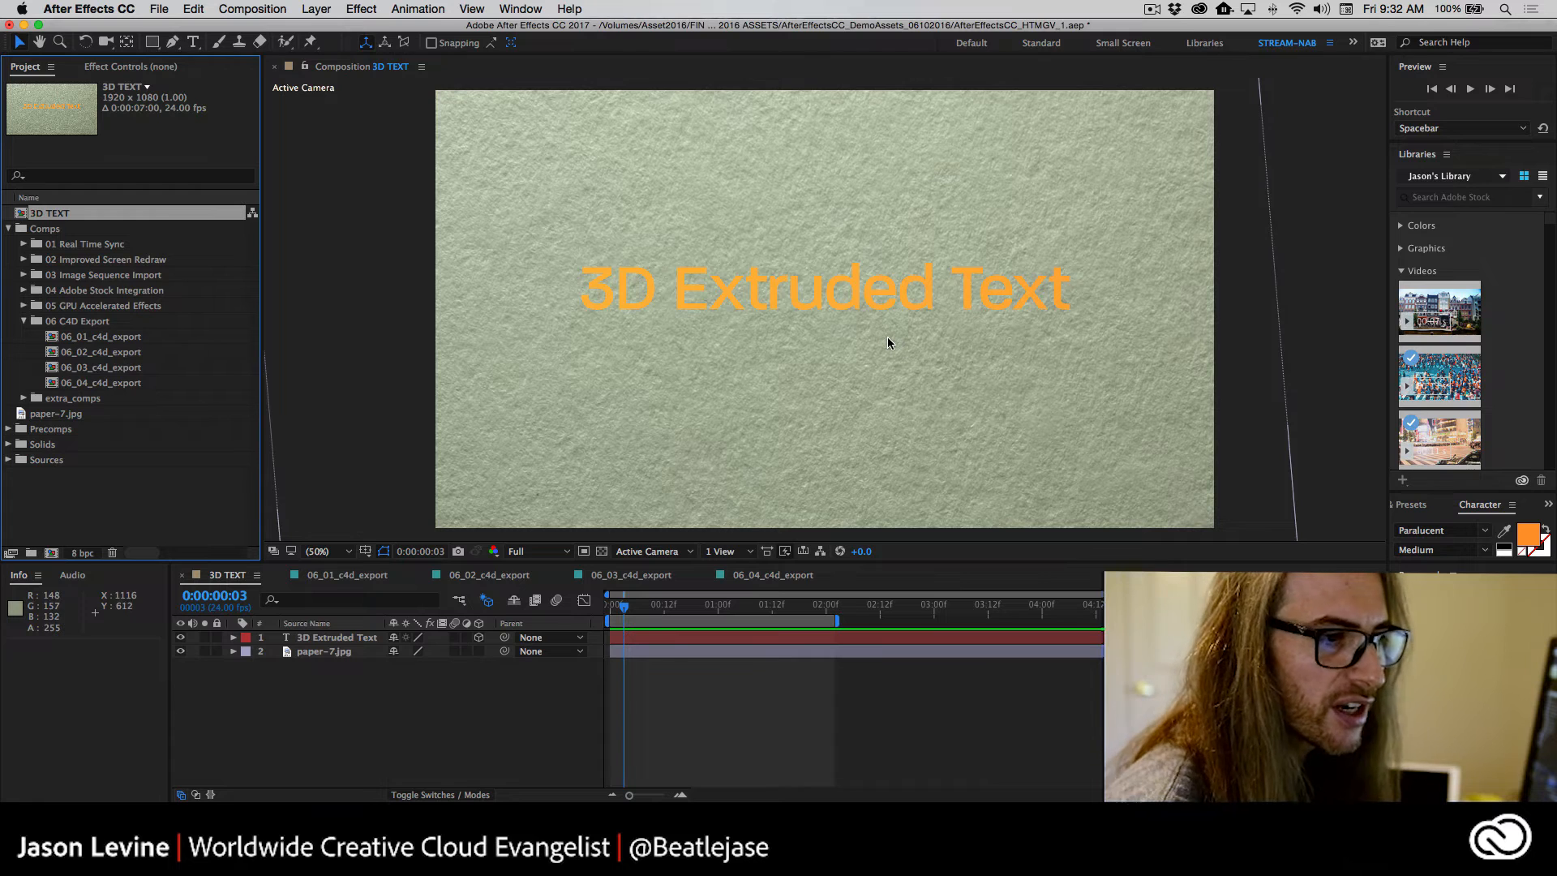
Examine the CINEMA 4D renderer's quality options and About information in the 3D TEXT composition settings, and close them without changes
key(super+k)
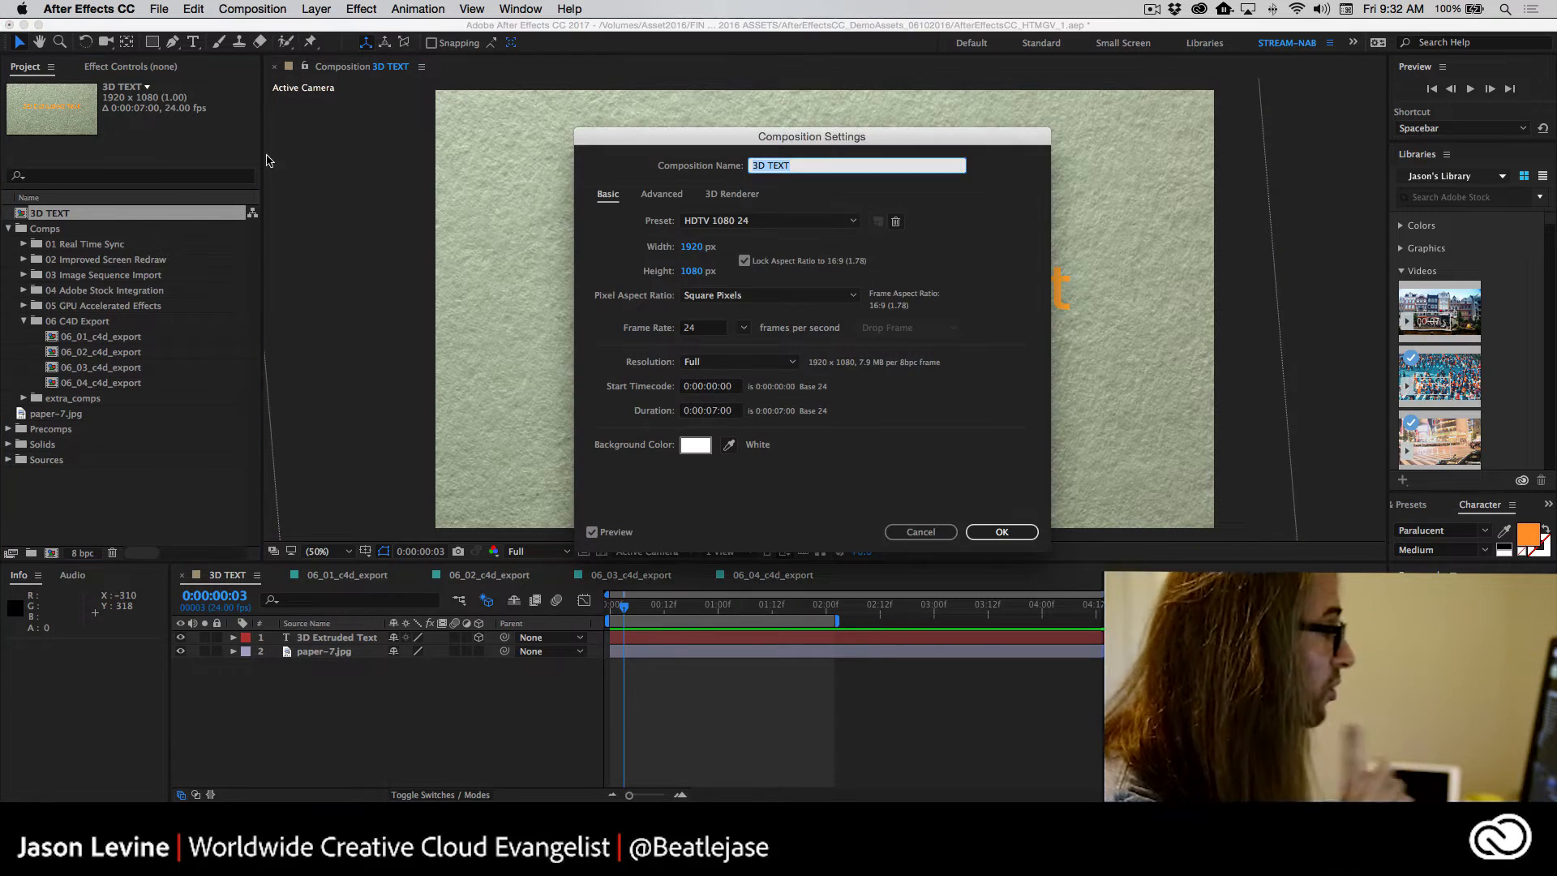
click(738, 194)
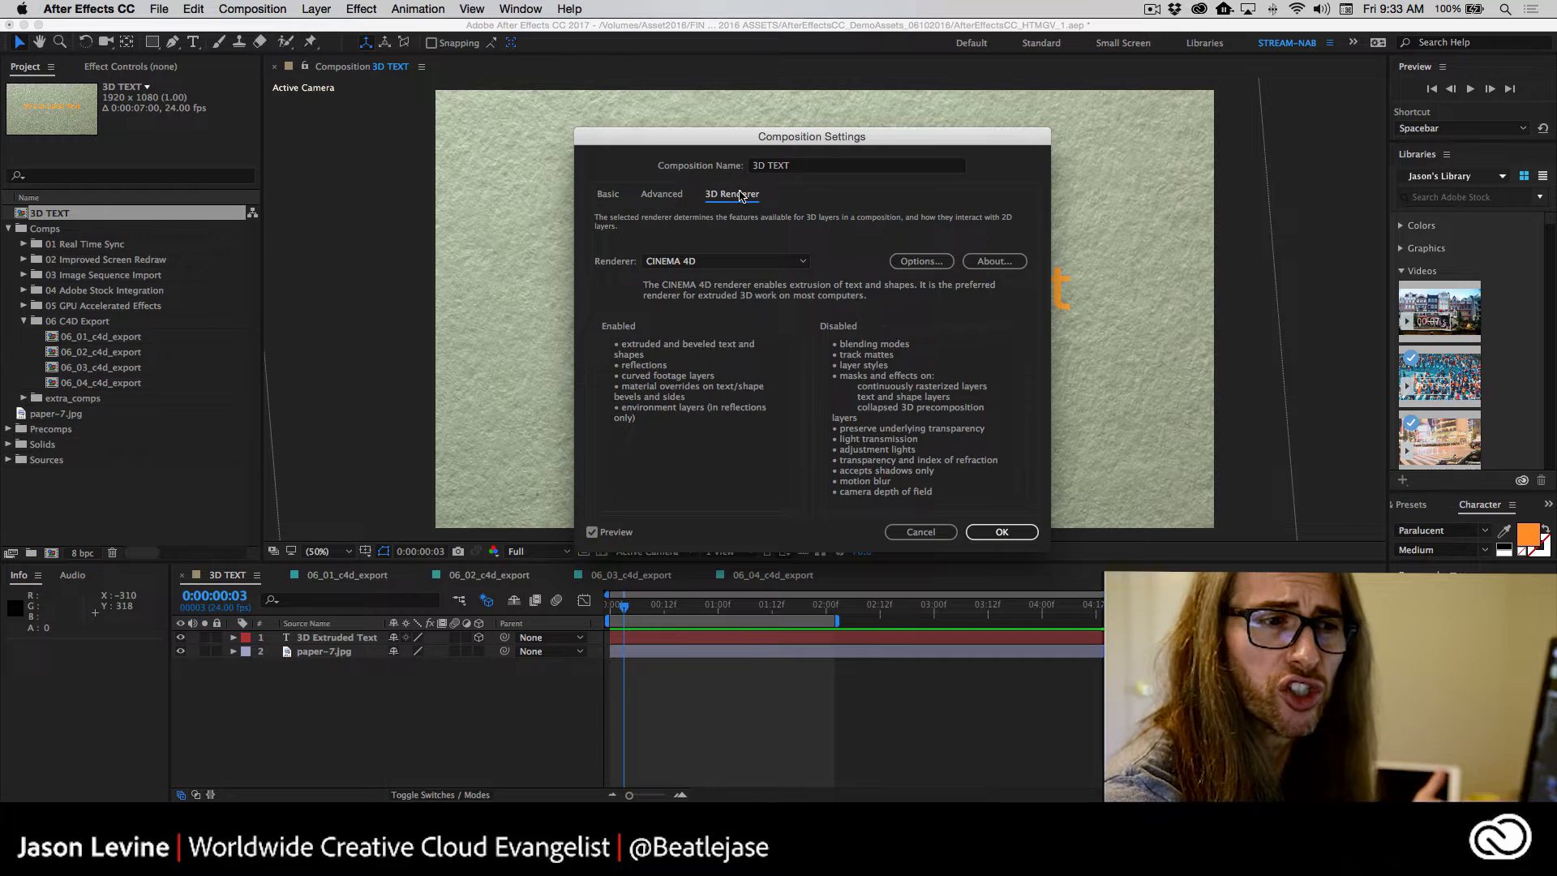
click(922, 261)
click(889, 456)
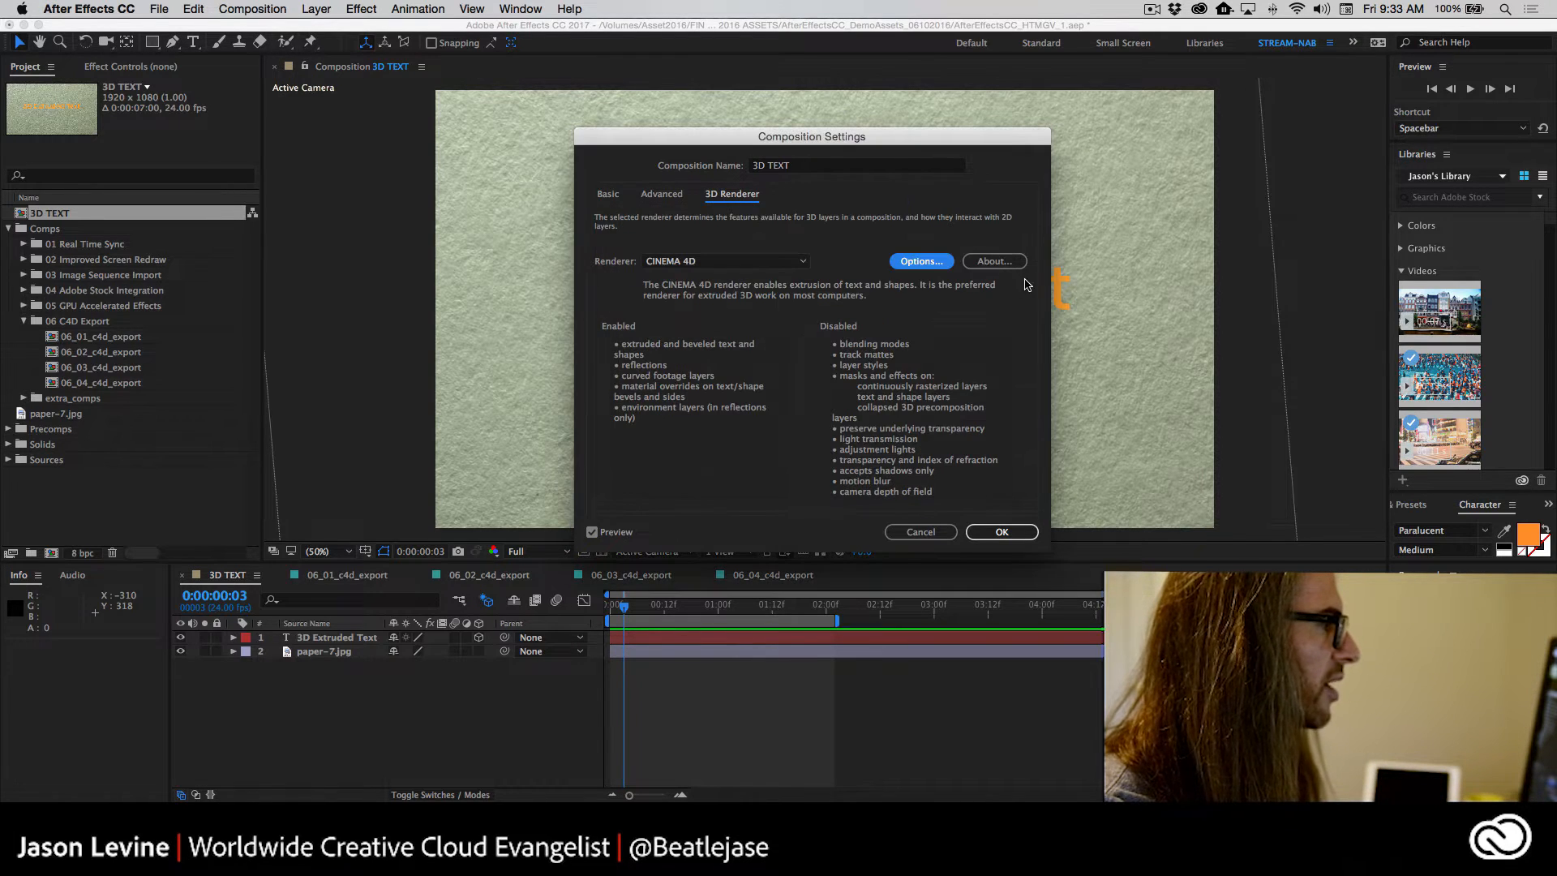
click(995, 261)
click(835, 445)
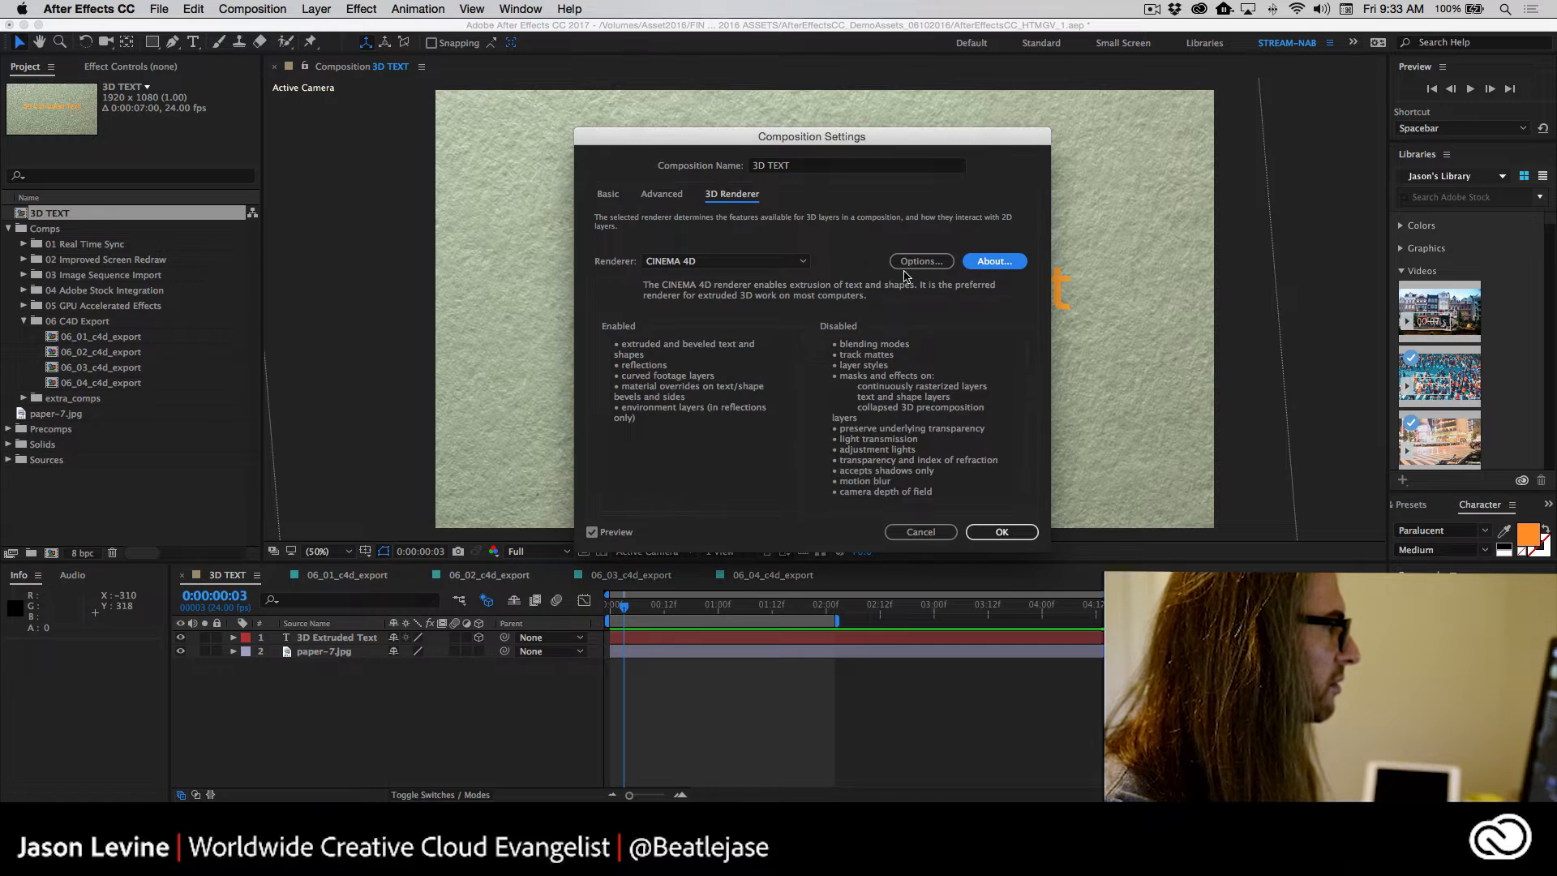
click(921, 263)
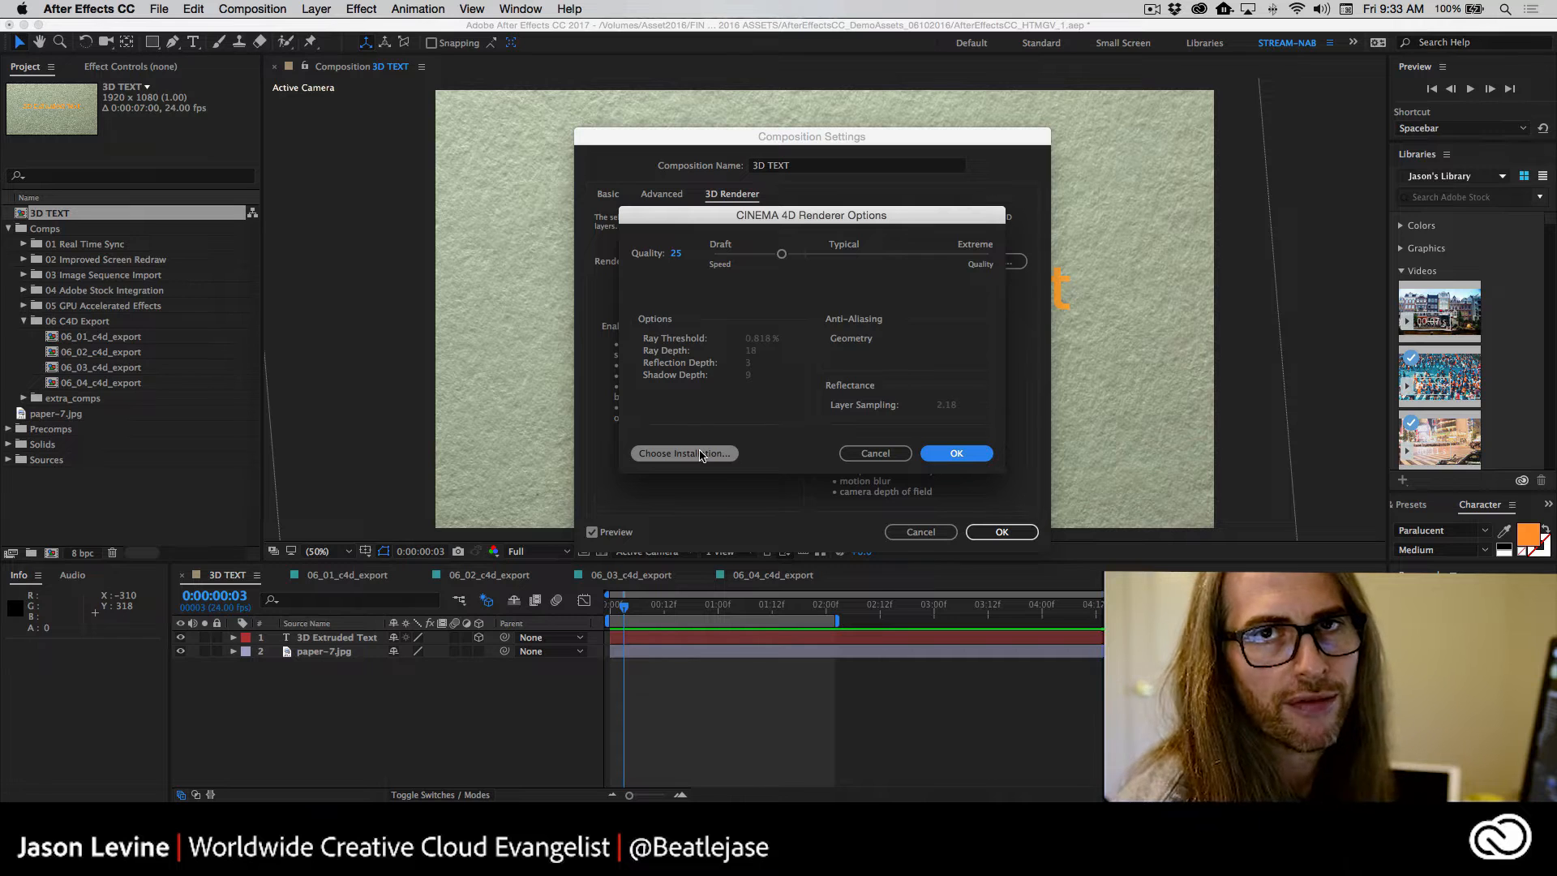
click(876, 455)
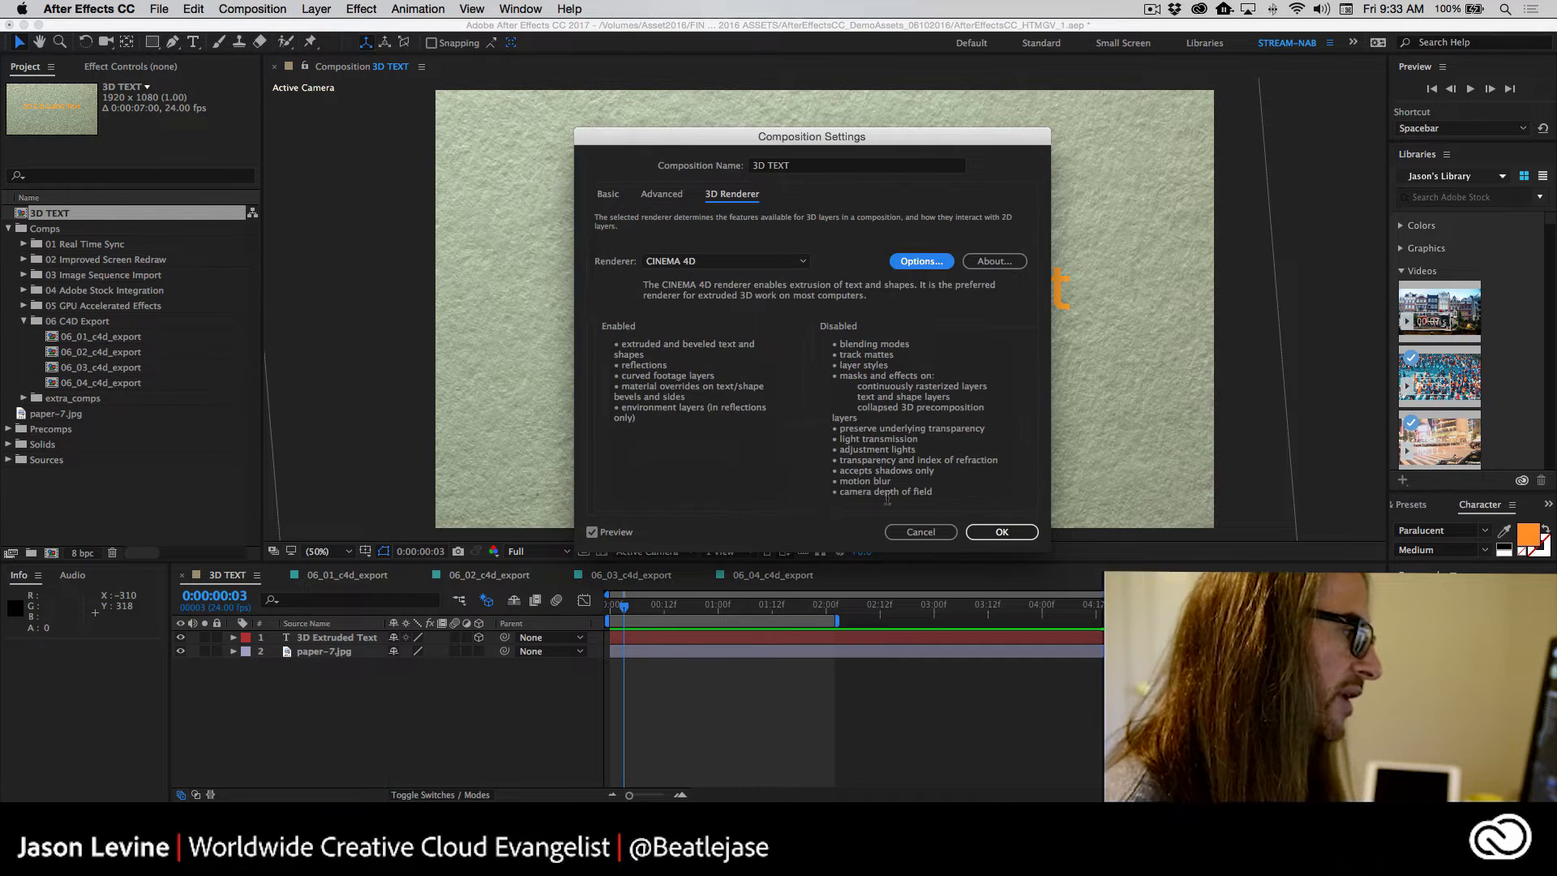
click(910, 532)
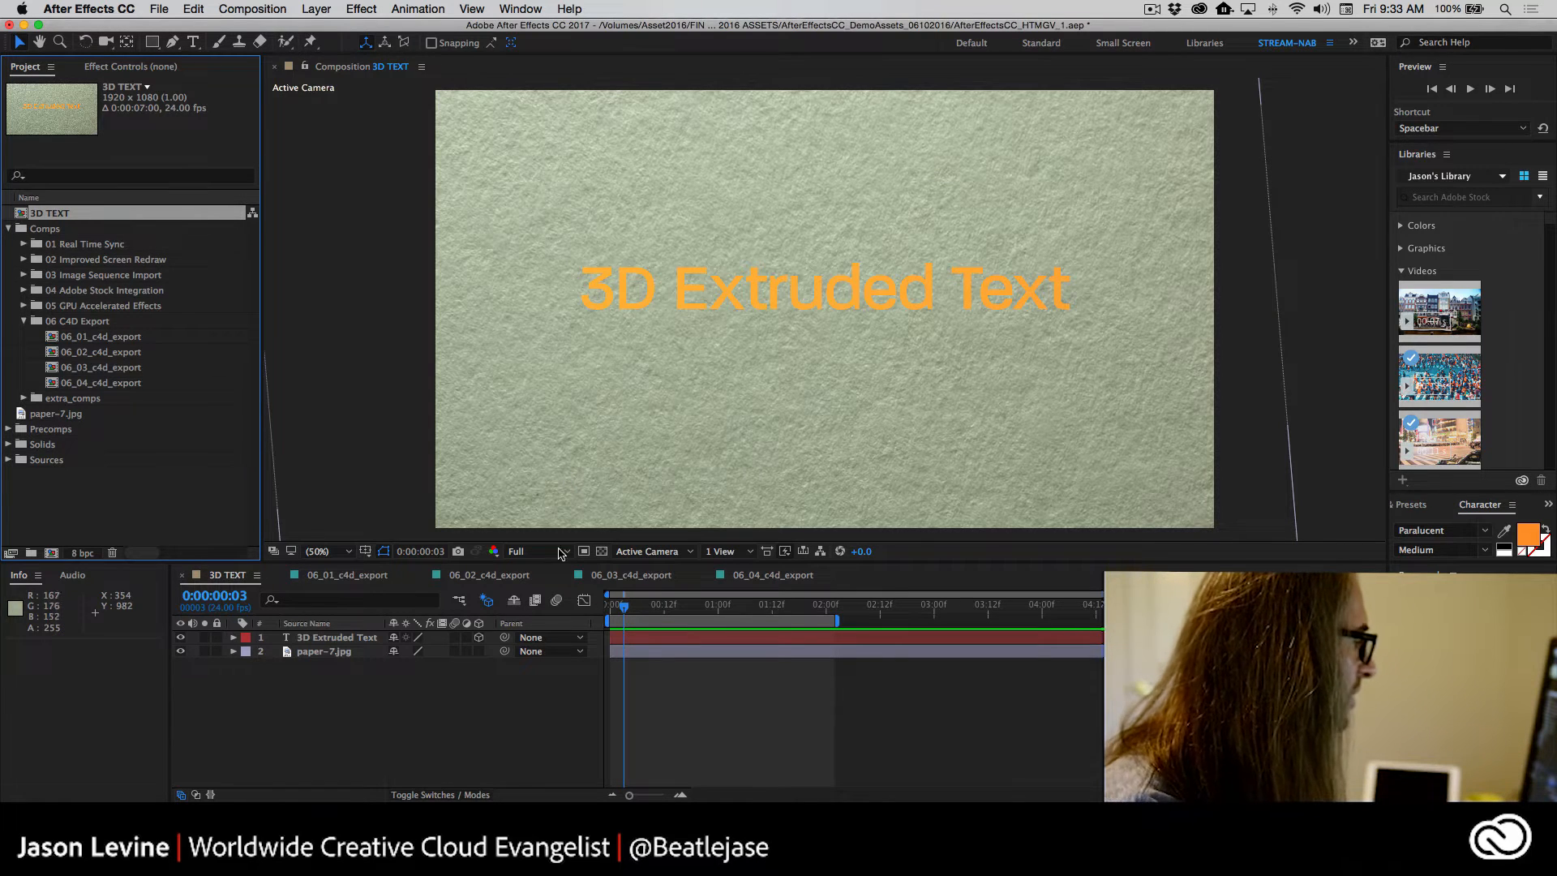
Select the 3D Extruded Text layer, toggle Draft 3D off and back on, and check the layer's 3D switch
click(333, 641)
click(331, 640)
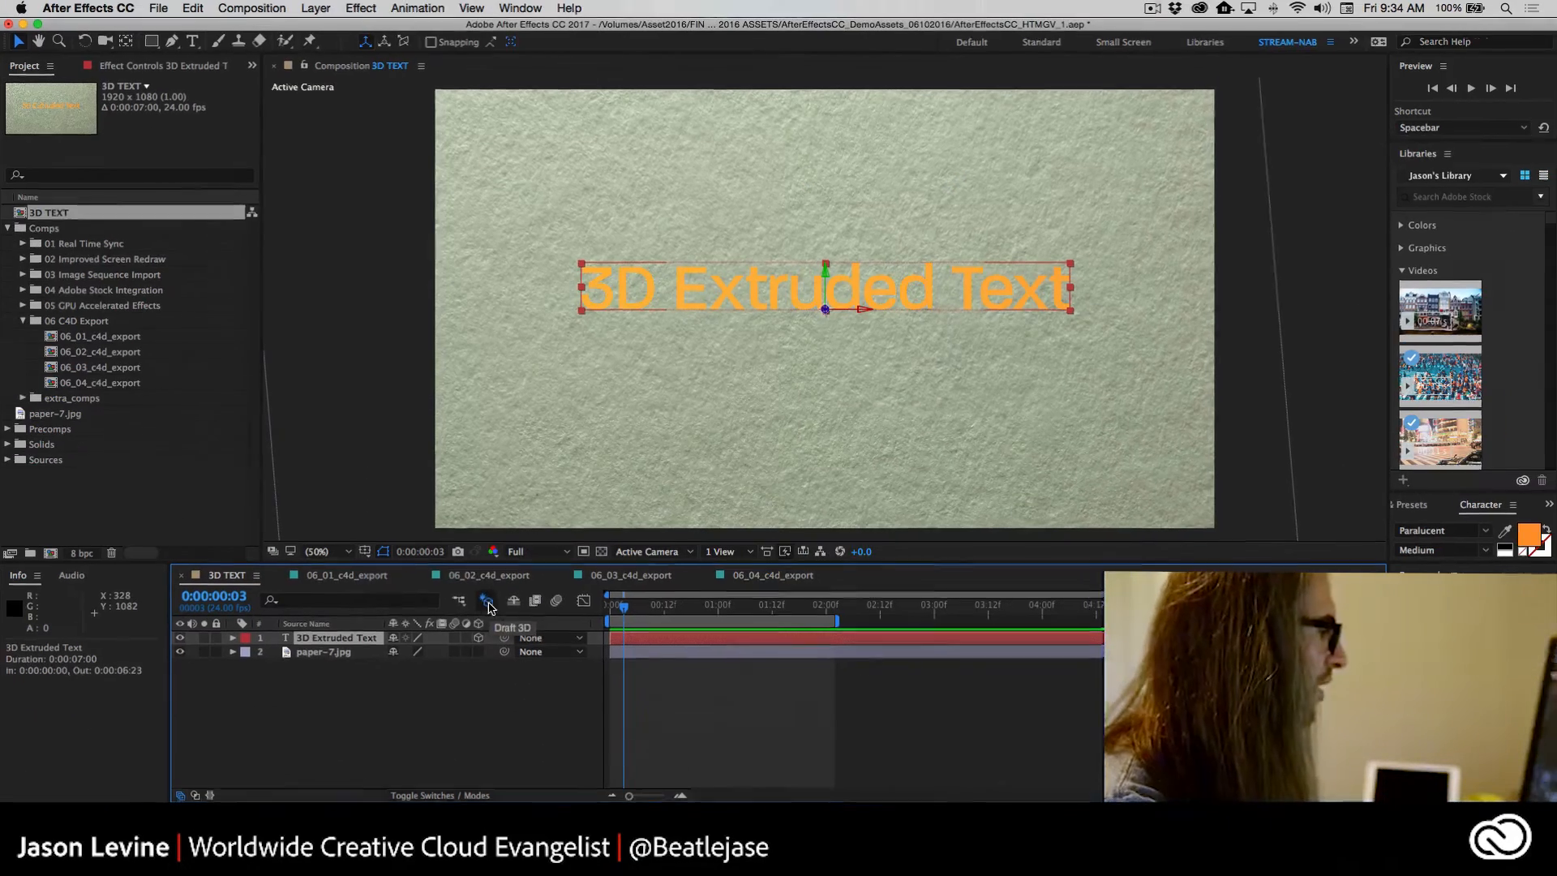
click(487, 601)
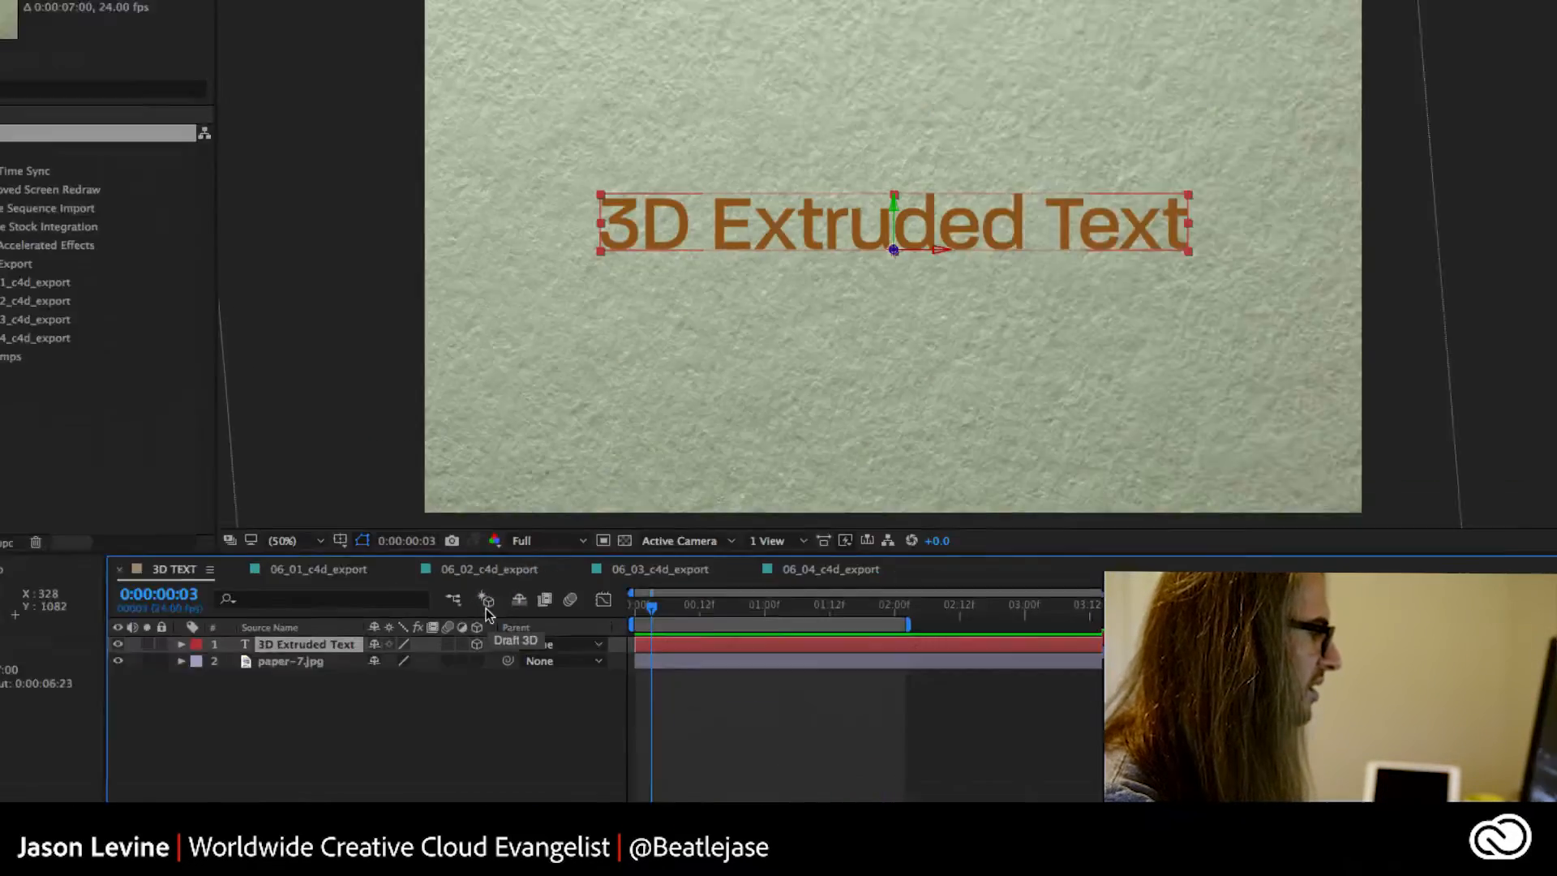
click(485, 593)
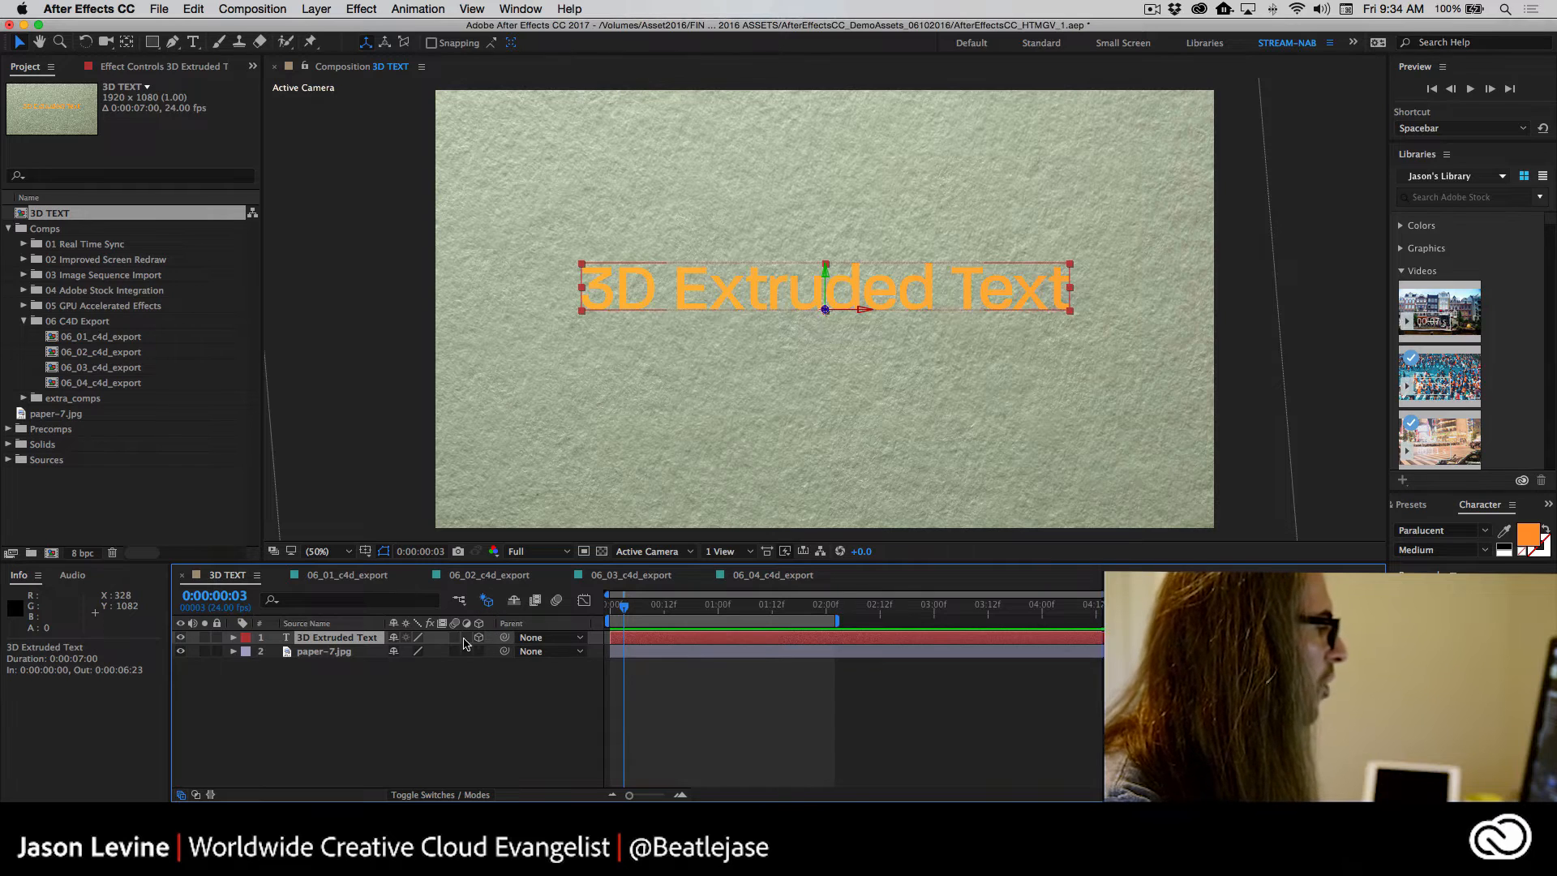
click(479, 639)
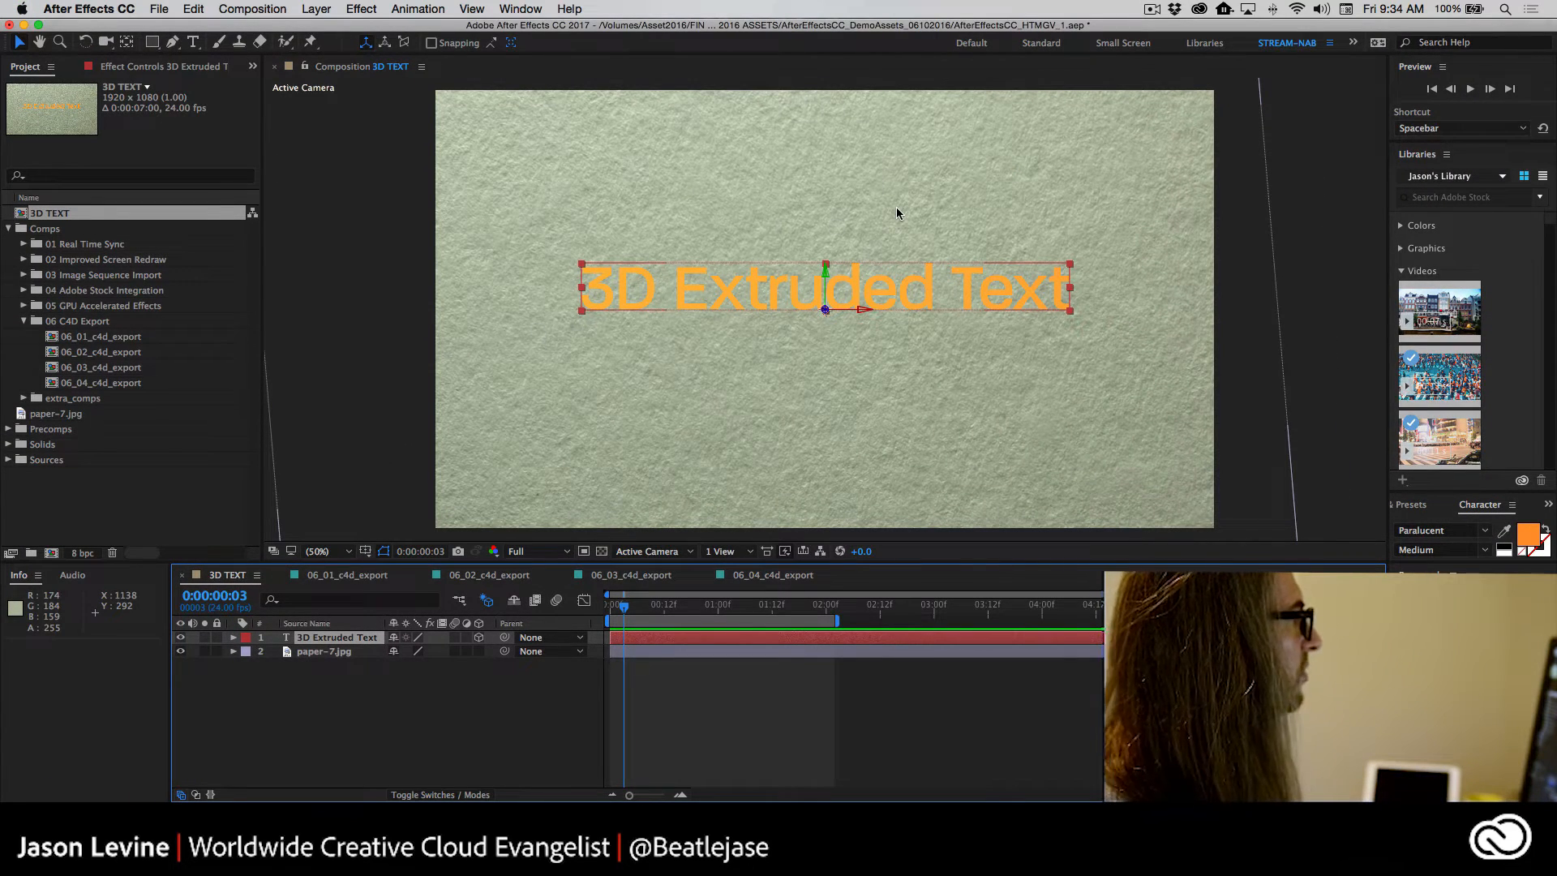
Set the 3D Extruded Text layer's Extrusion Depth to 165 in its Geometry Options
click(234, 639)
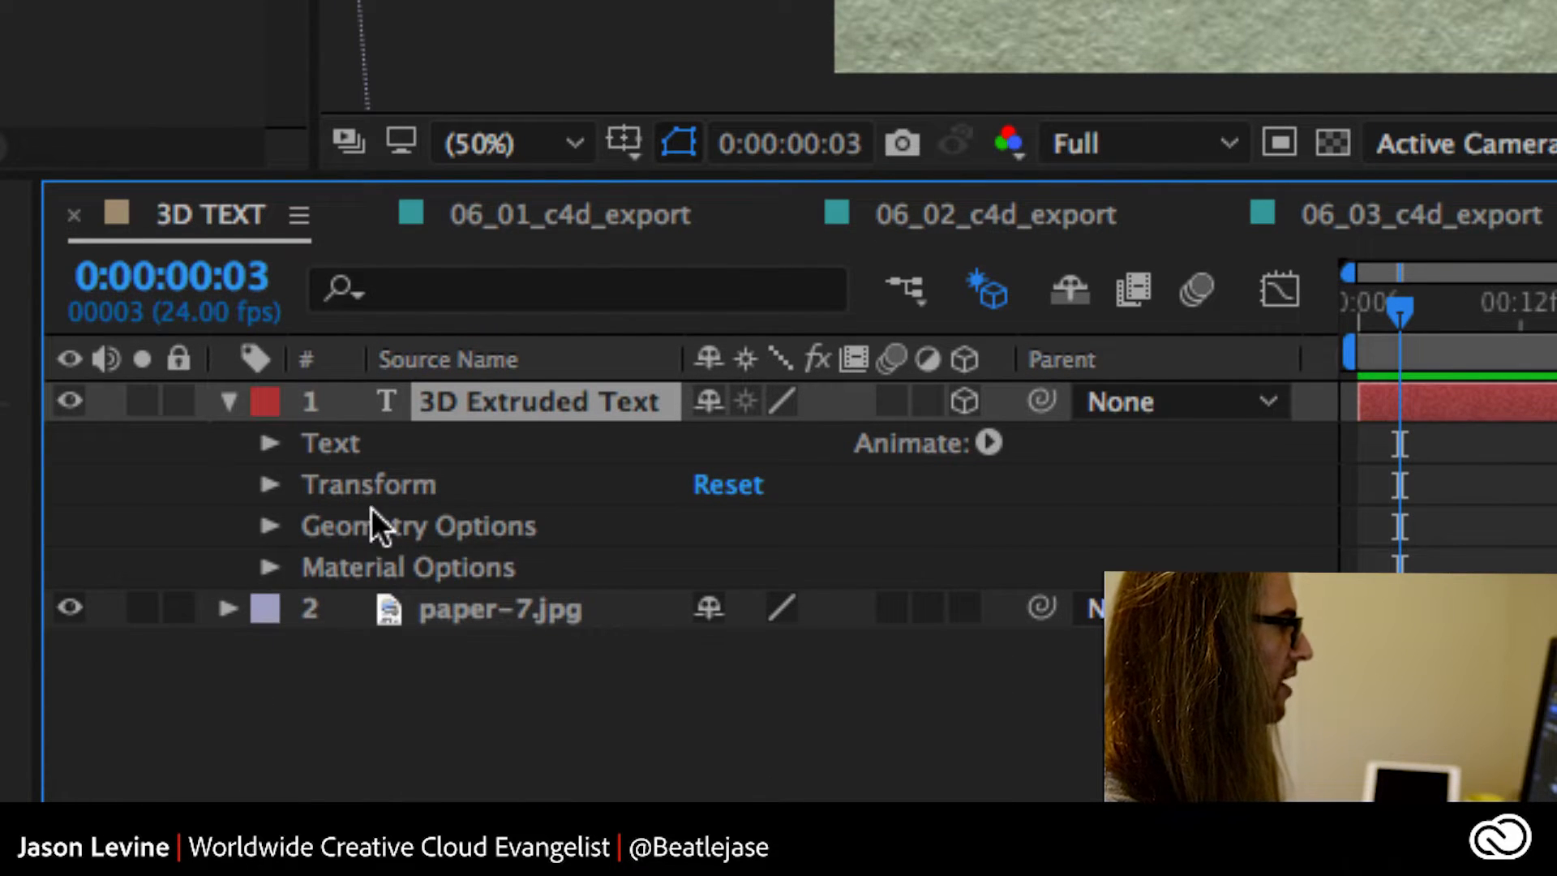
click(270, 527)
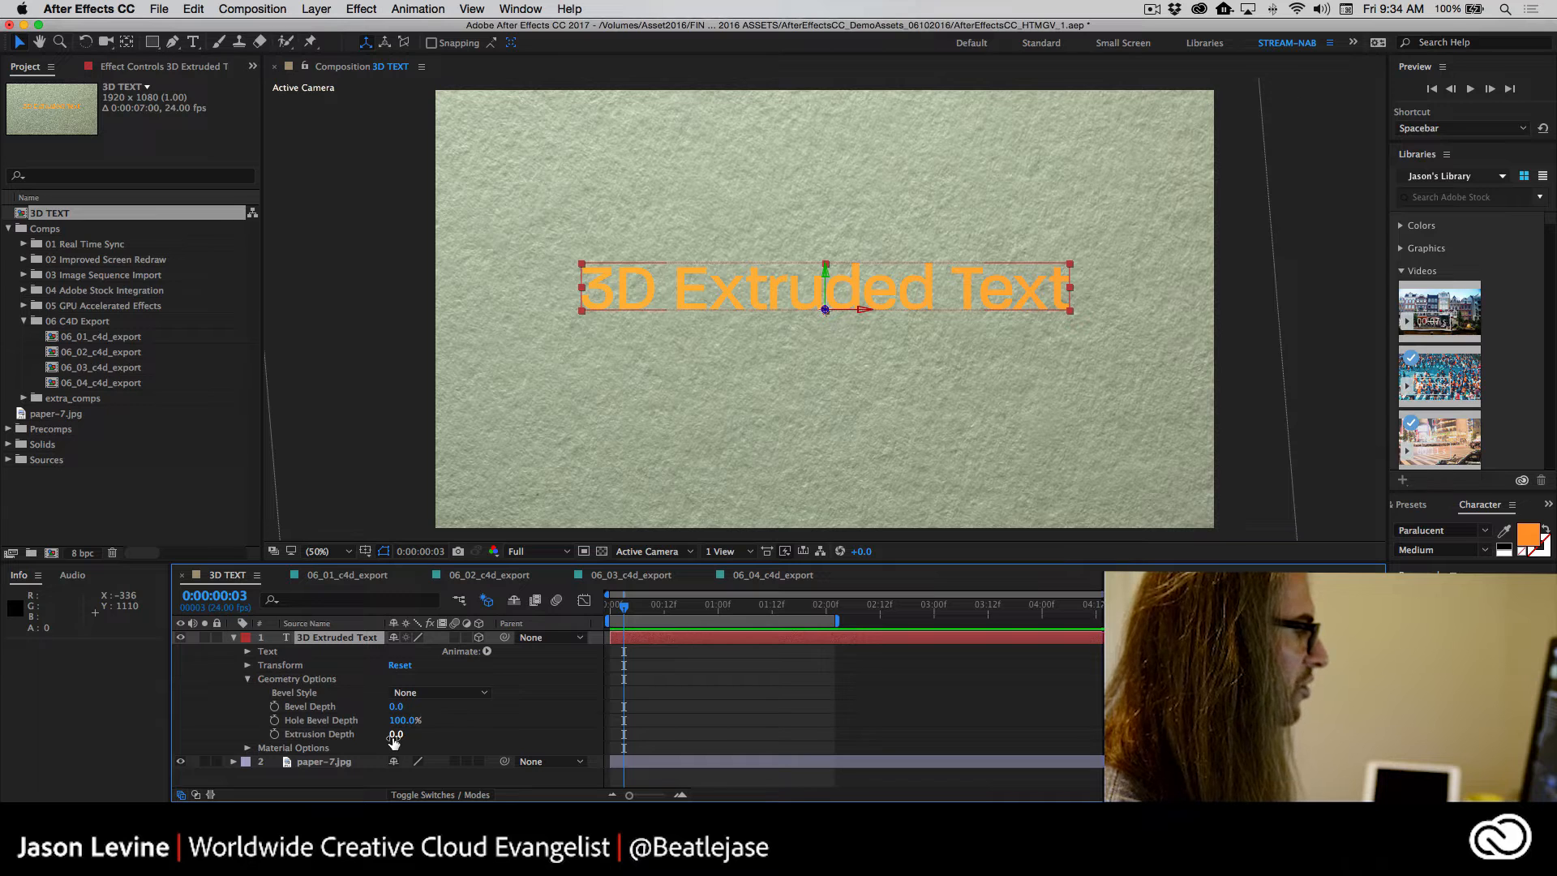
drag(396, 736, 445, 739)
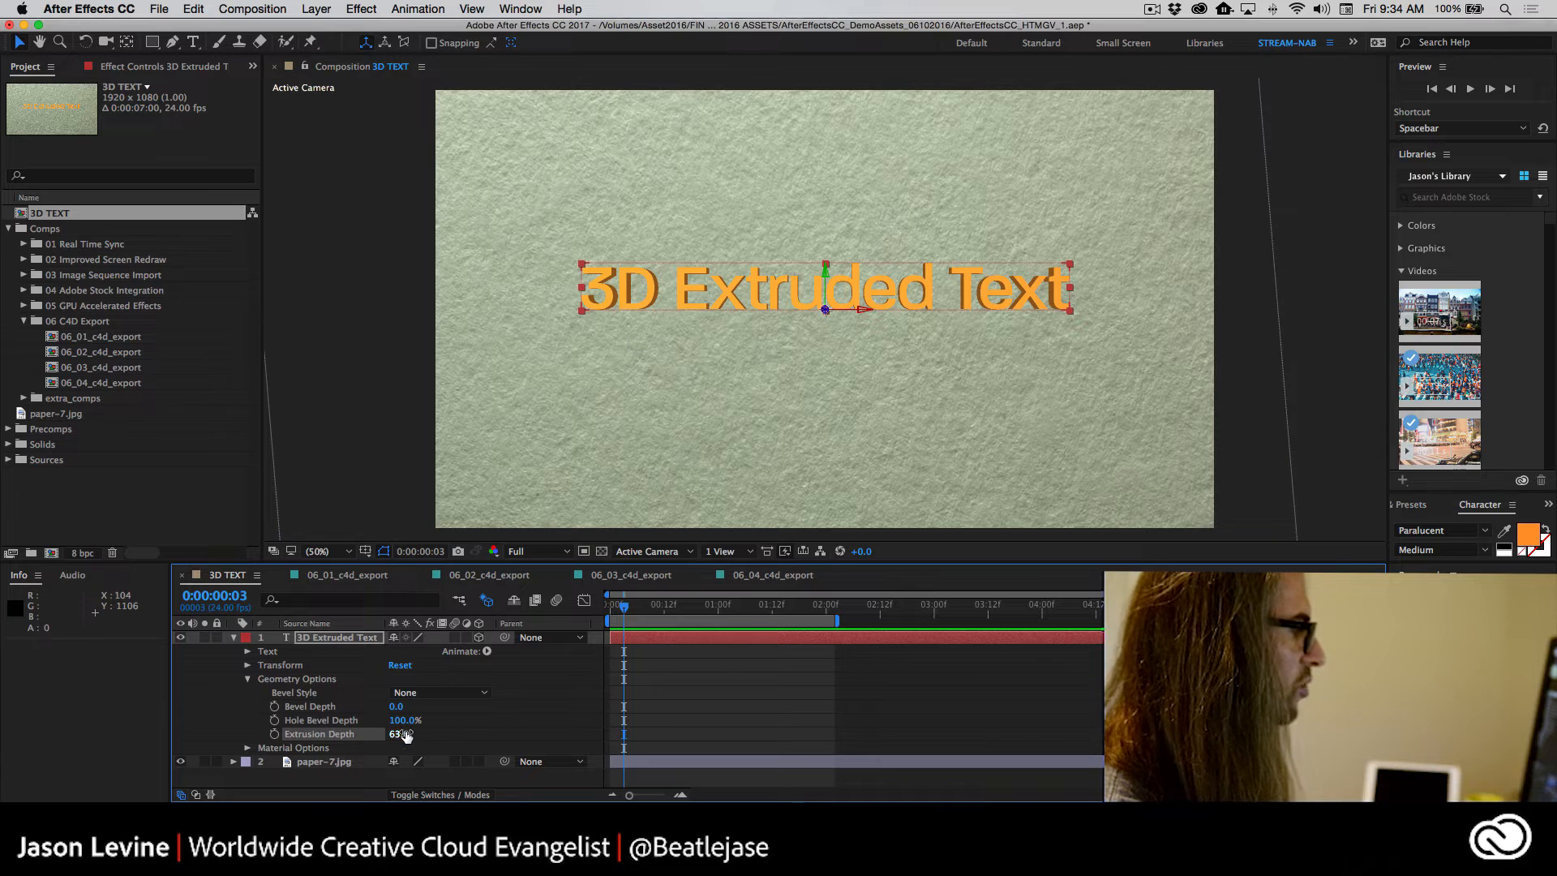
drag(399, 735, 480, 736)
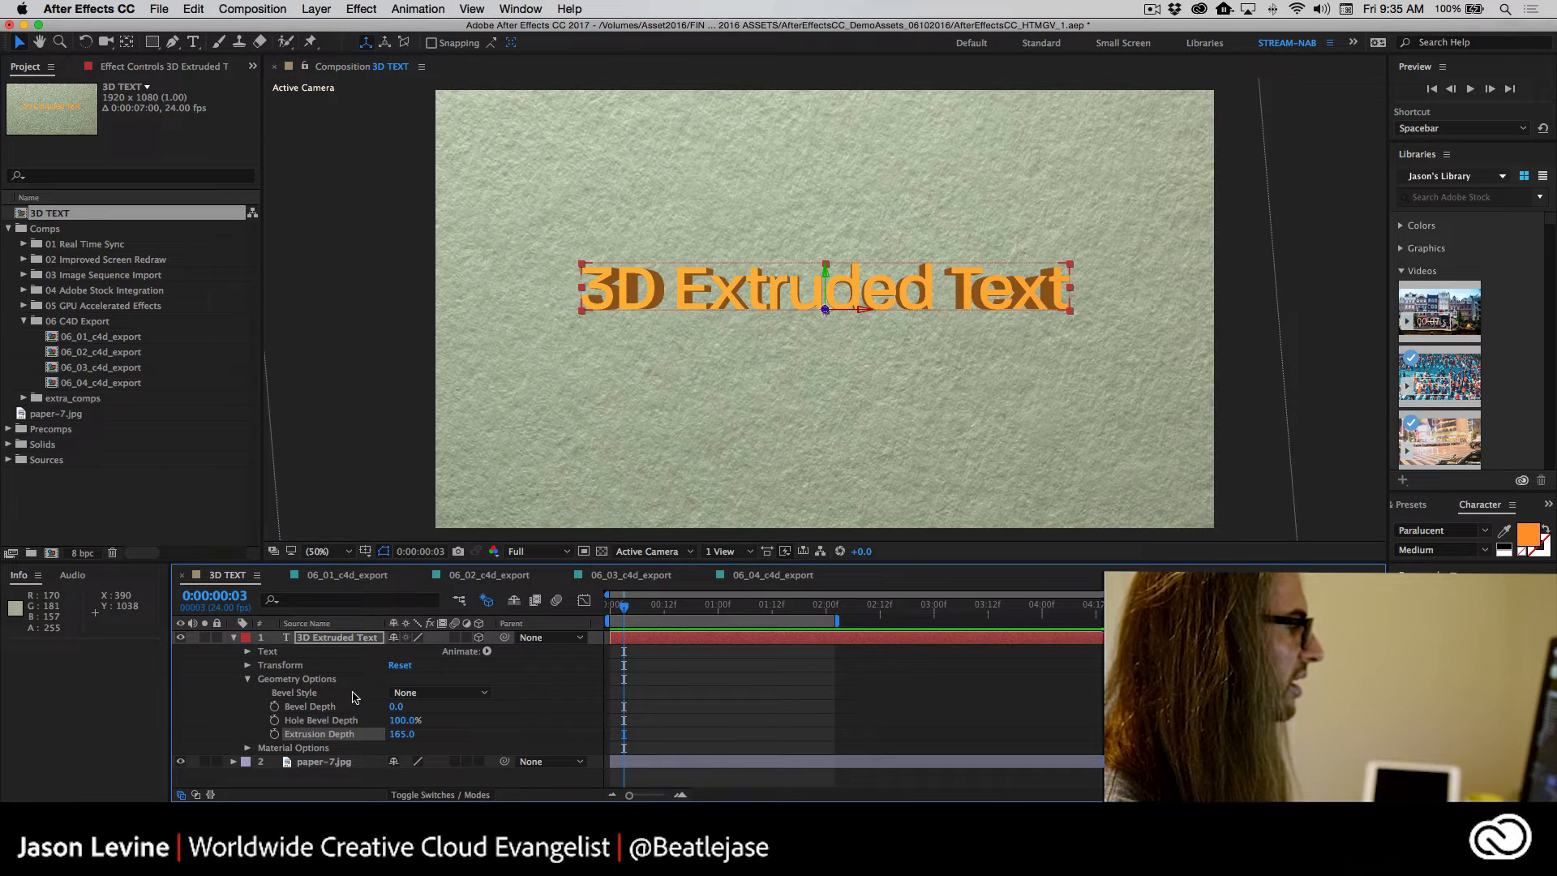
Set the text's Bevel Depth to 10, try the Angular and Concave bevel styles, and apply Convex
drag(396, 706, 478, 714)
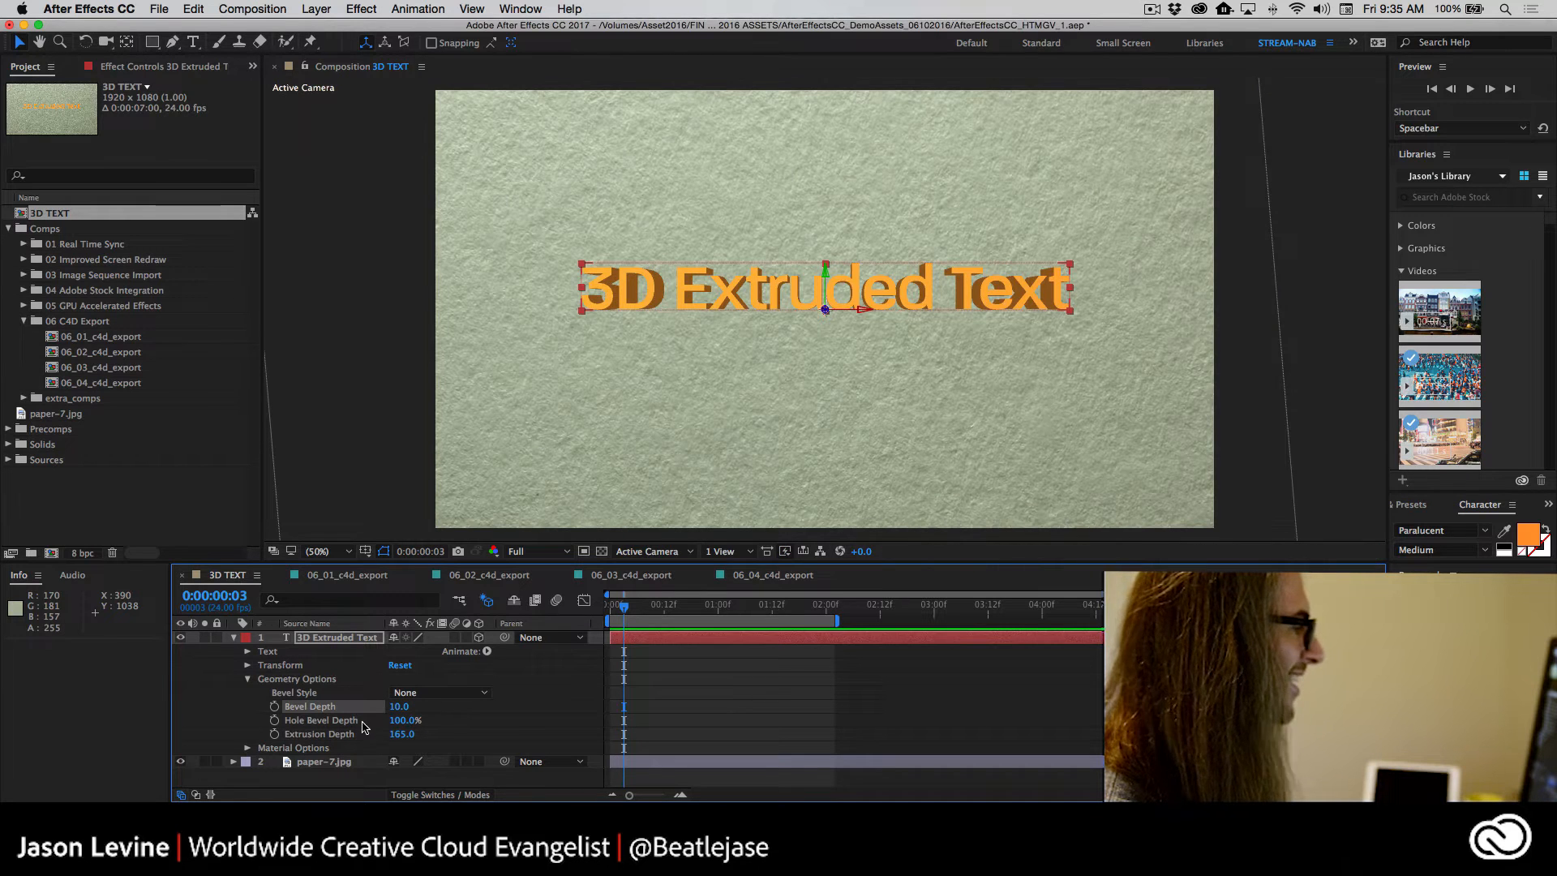
click(429, 694)
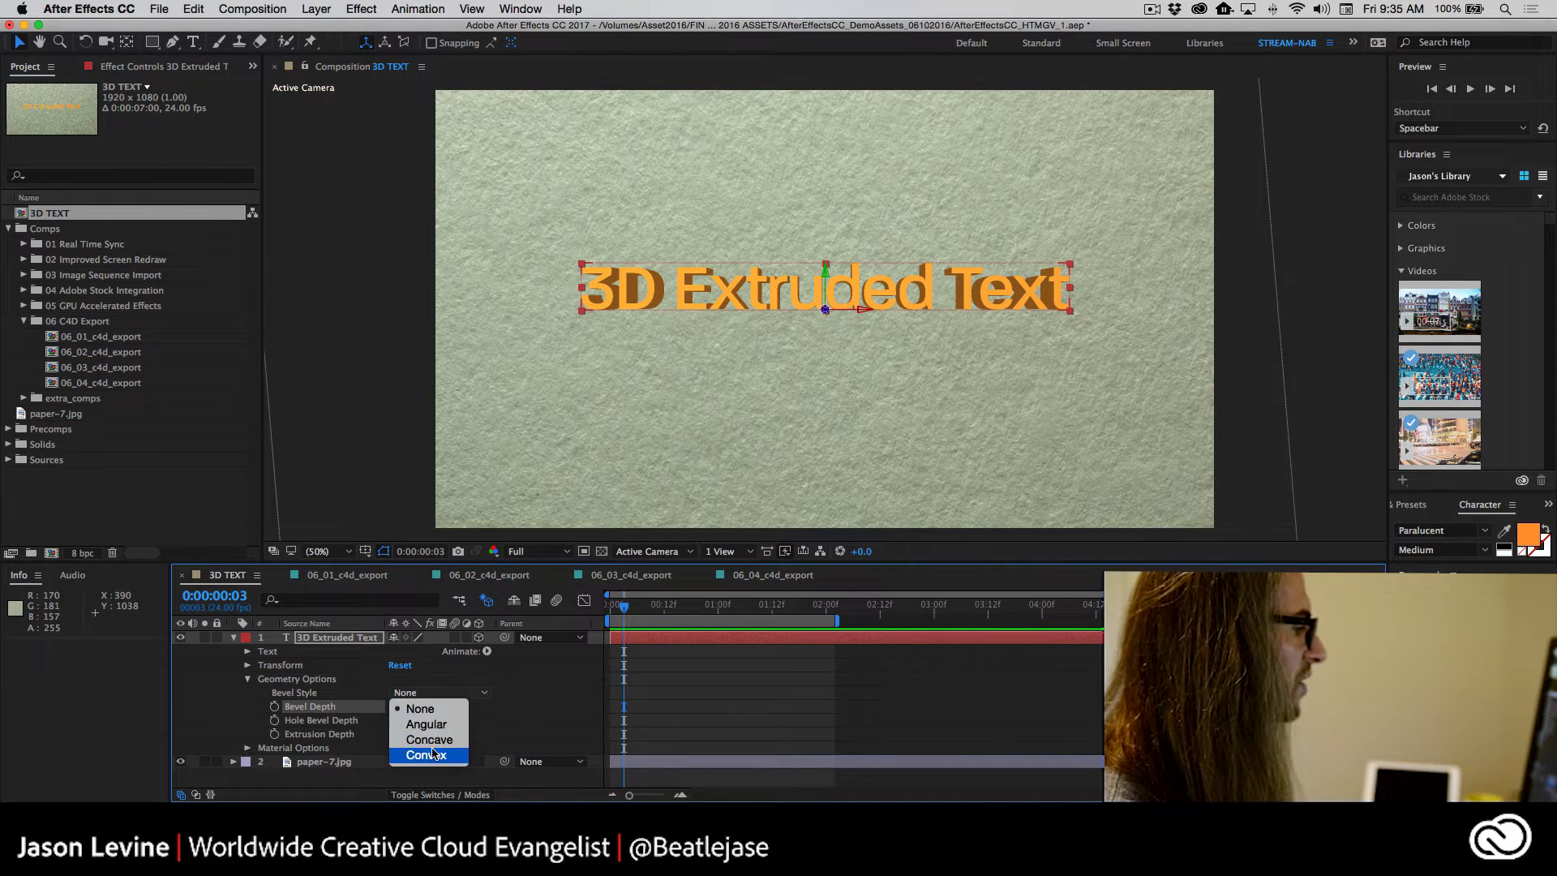
click(442, 724)
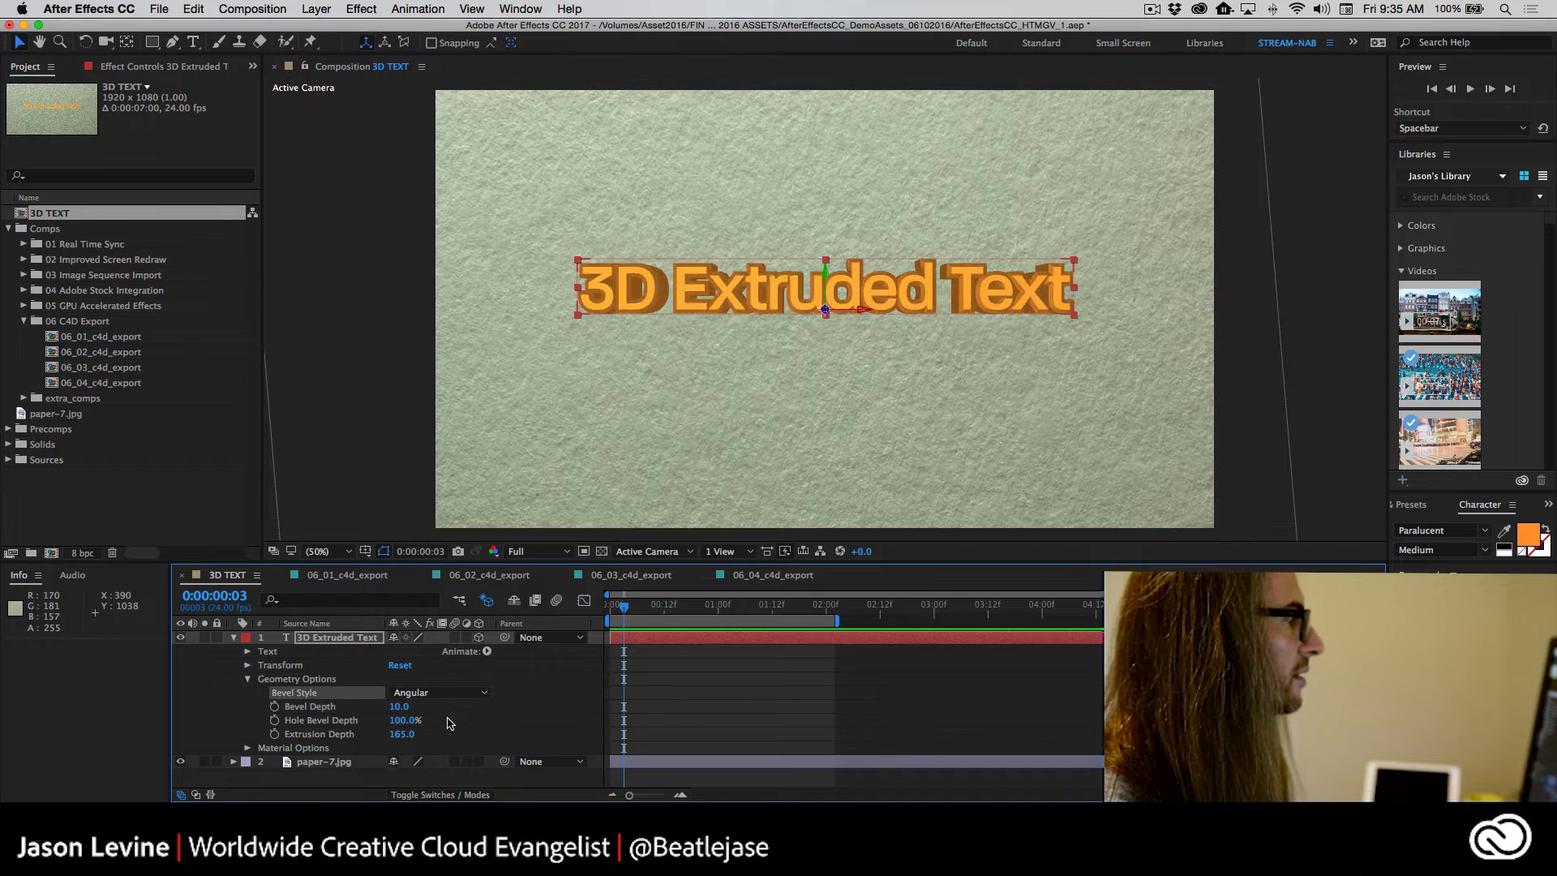
click(464, 694)
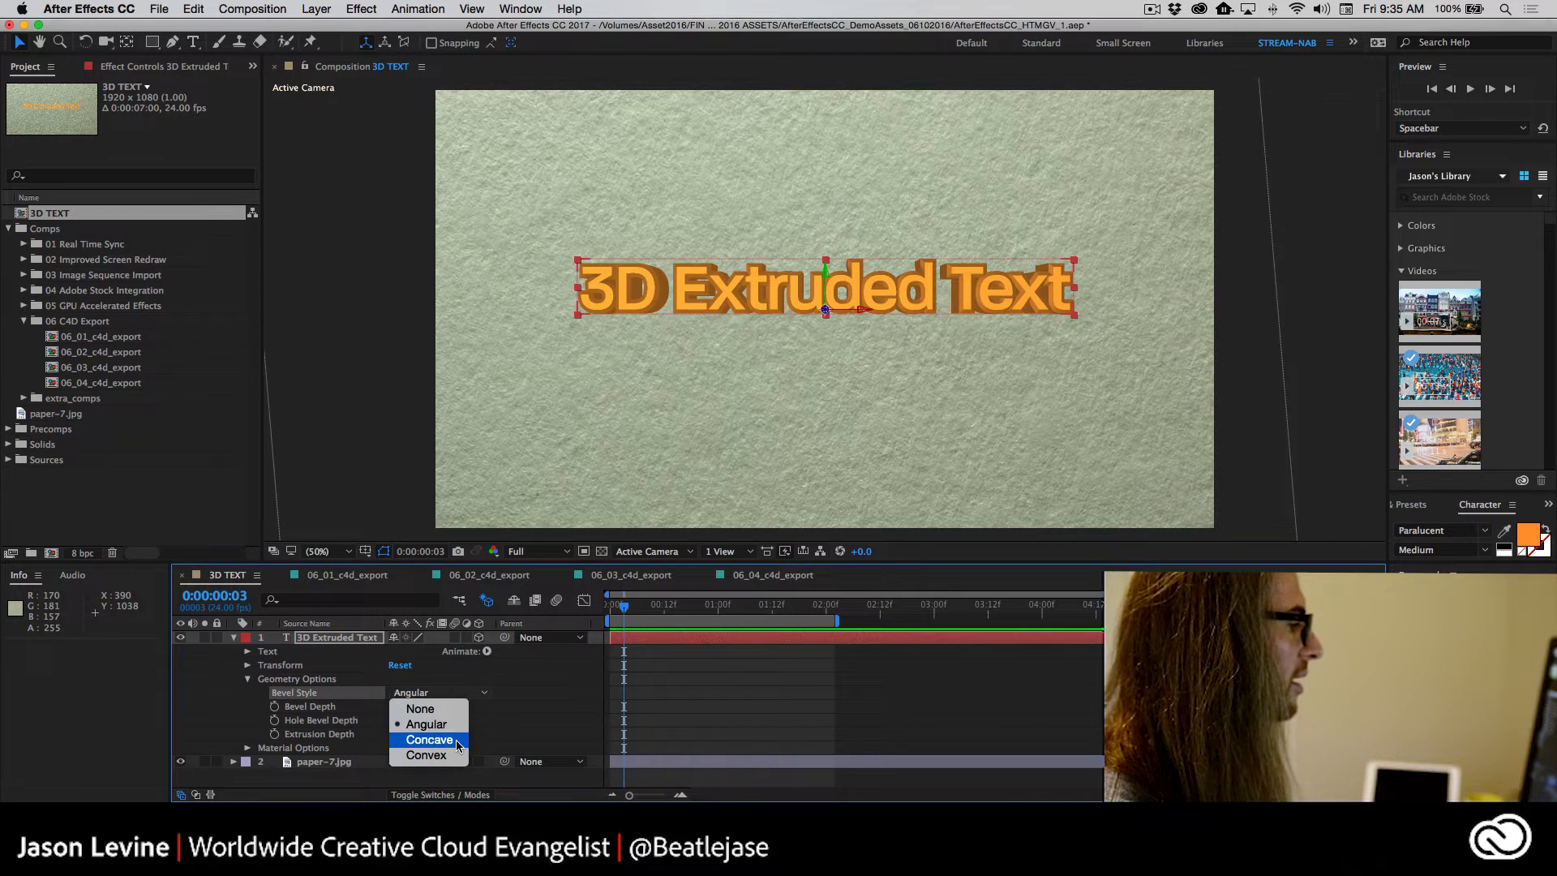
click(433, 740)
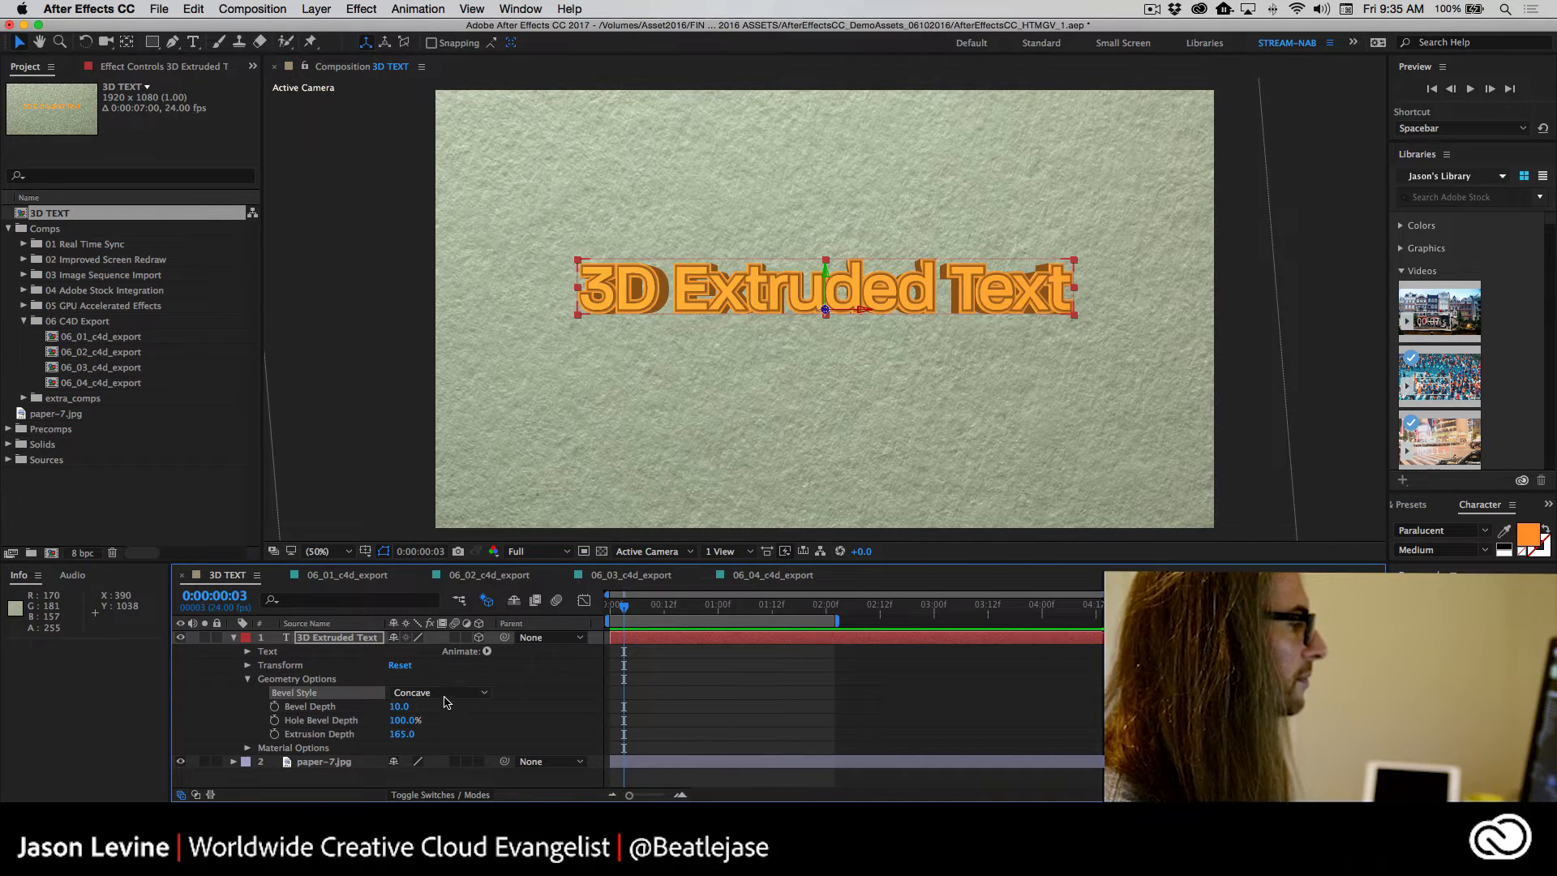
click(446, 693)
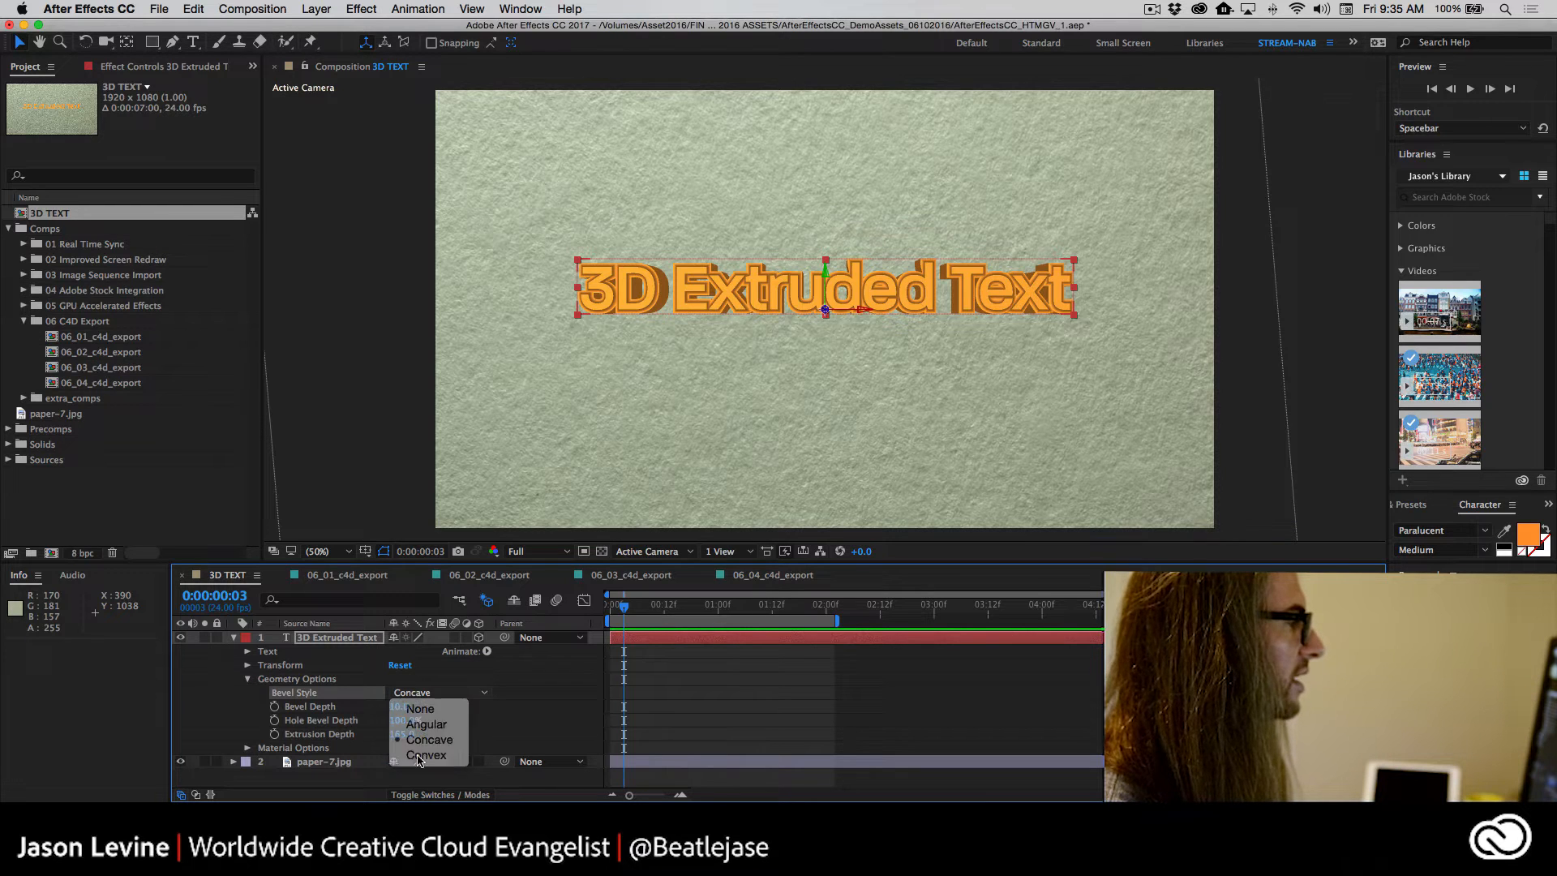
click(419, 756)
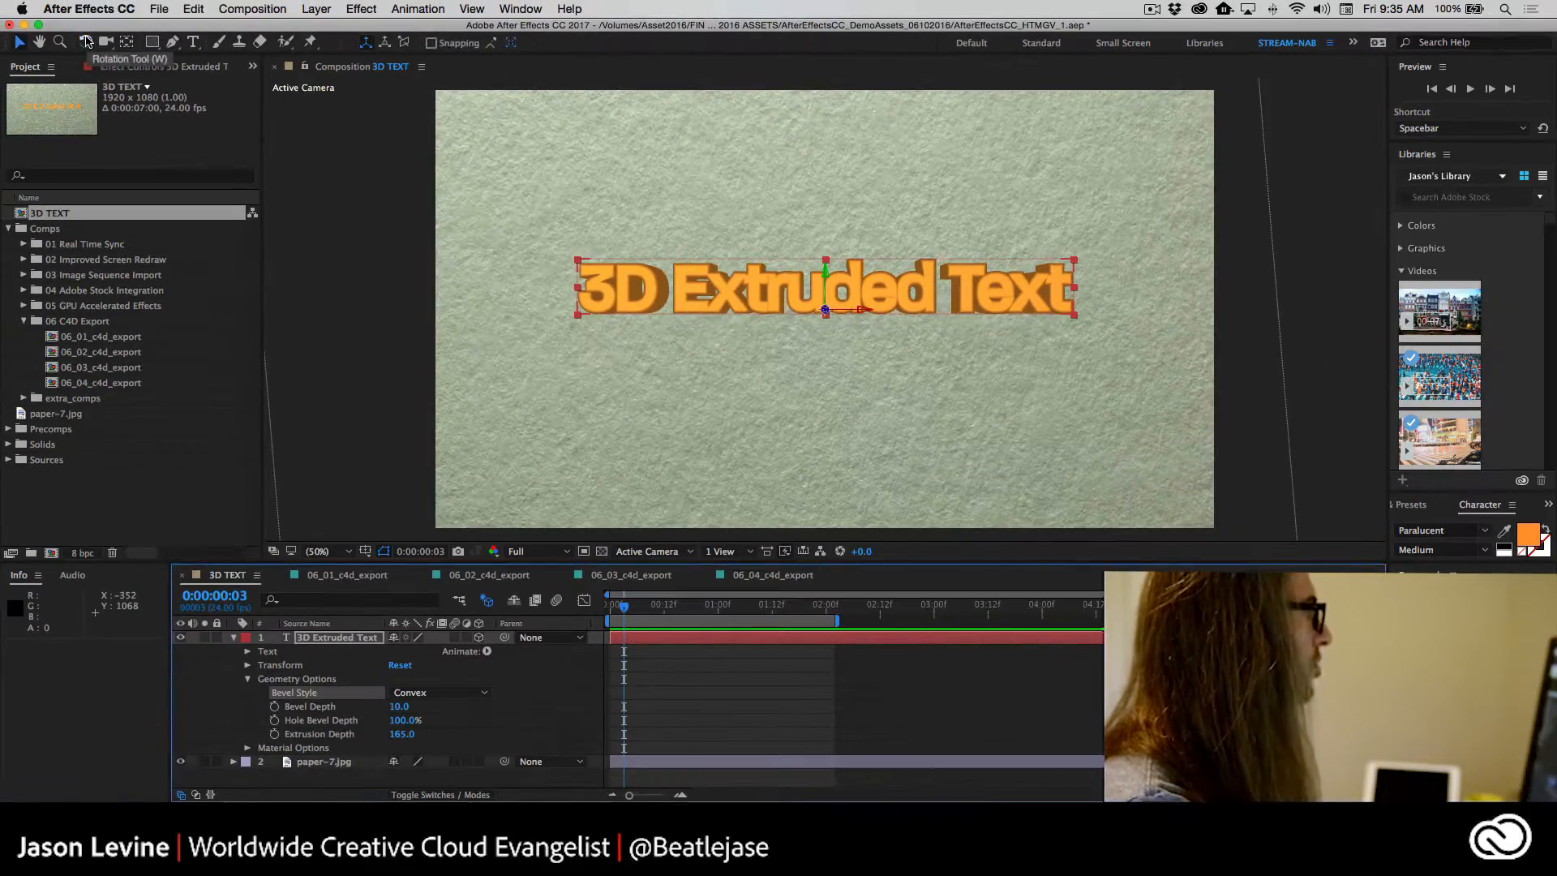
Rotate the extruded text in 3D with the Rotation tool to an orientation of about 0.2°, 330.1°, 358.2°
click(85, 41)
drag(621, 284, 677, 378)
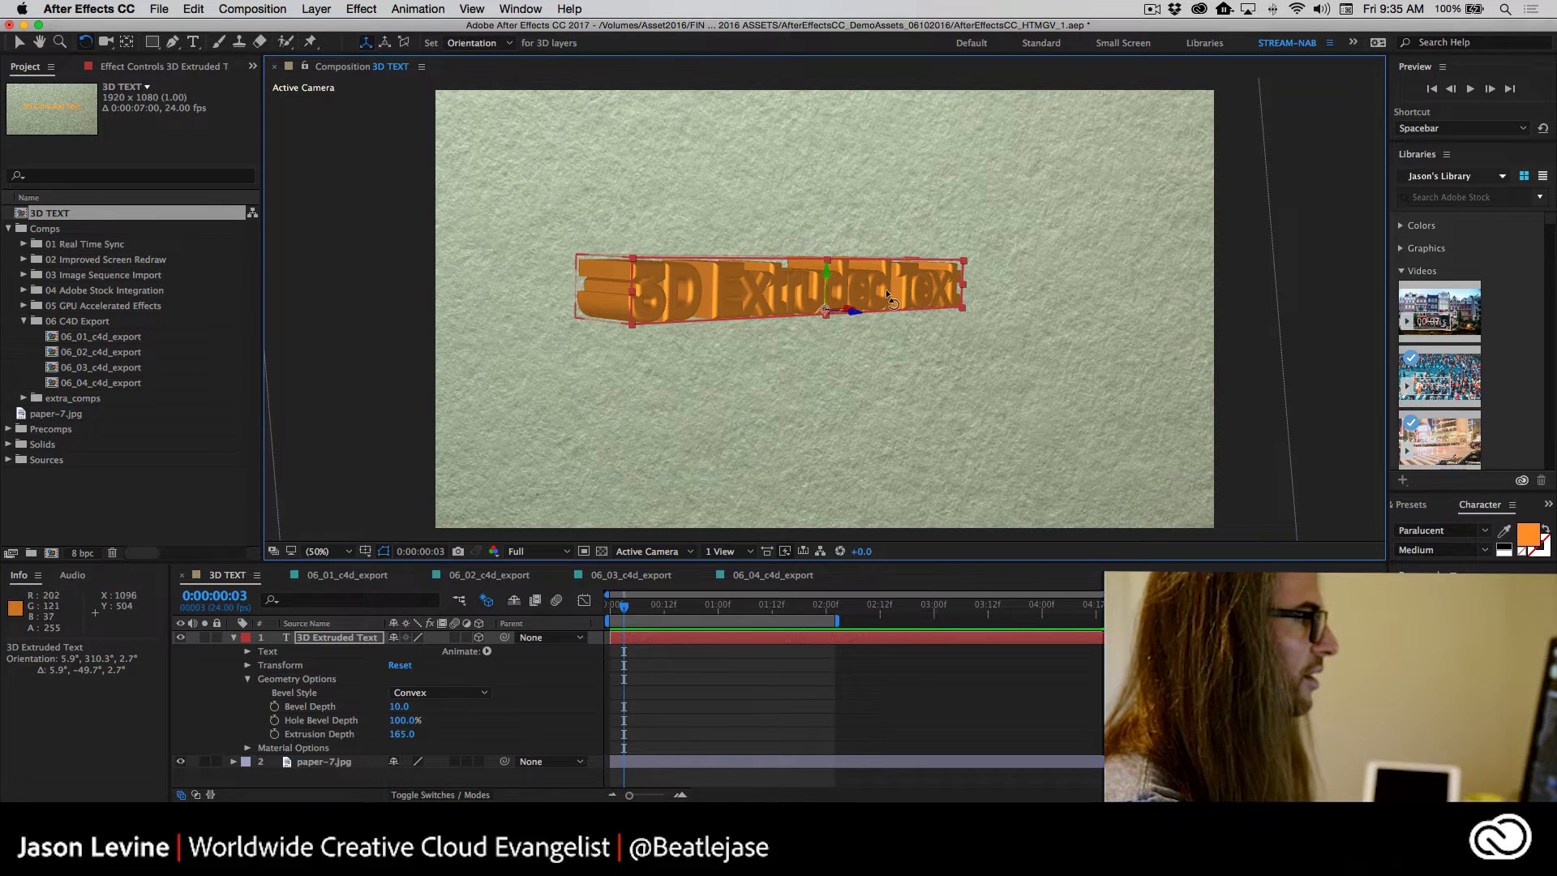
drag(901, 289, 699, 431)
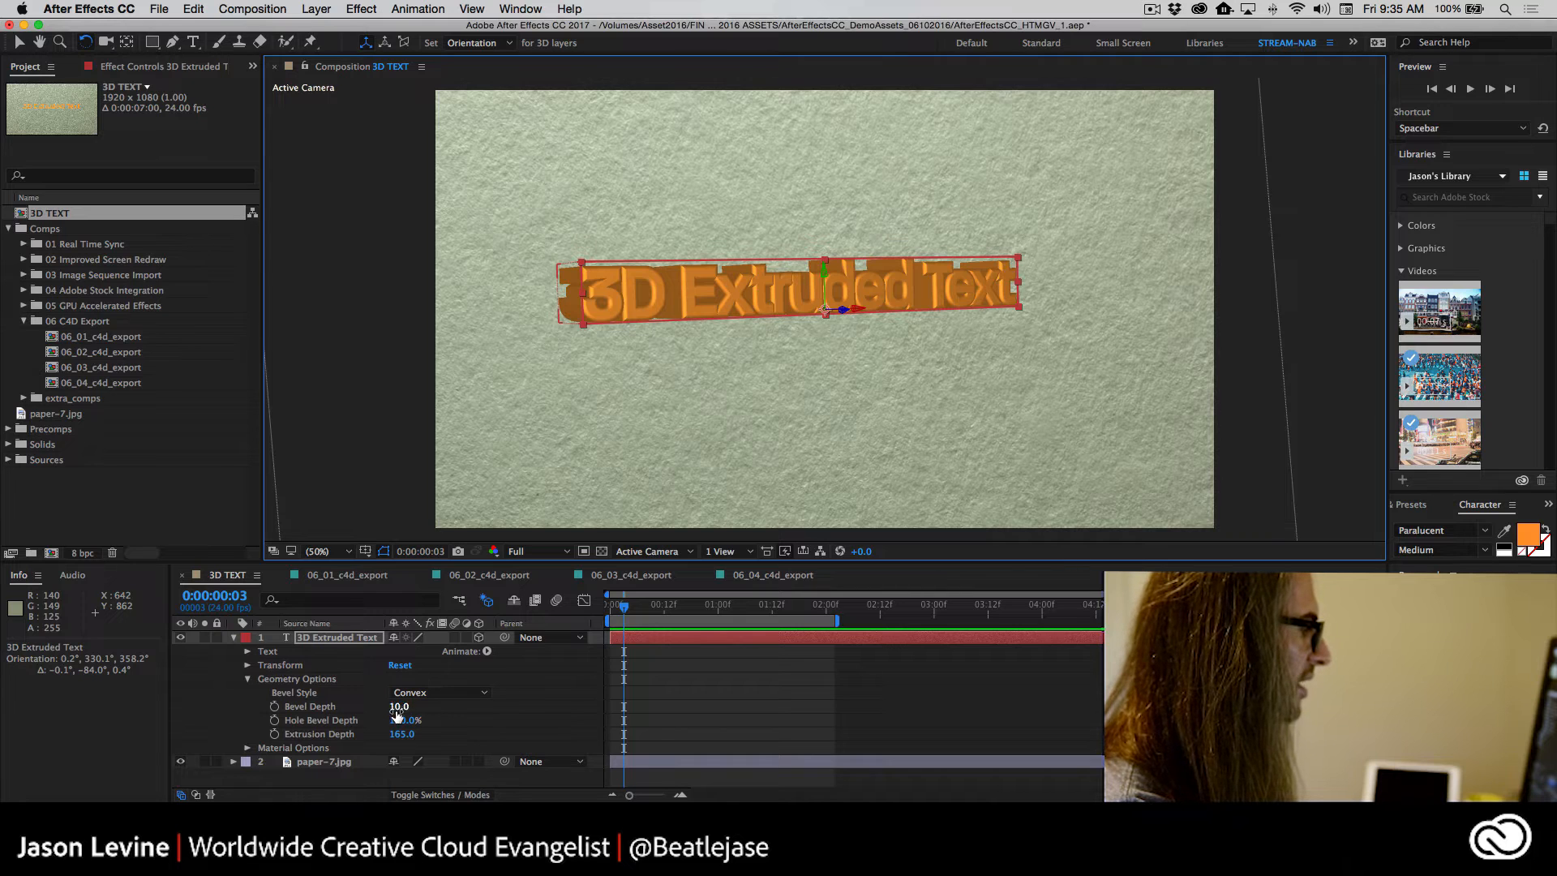
Set the text's Bevel Depth to 9.5 and review its Material Options
drag(398, 709, 405, 714)
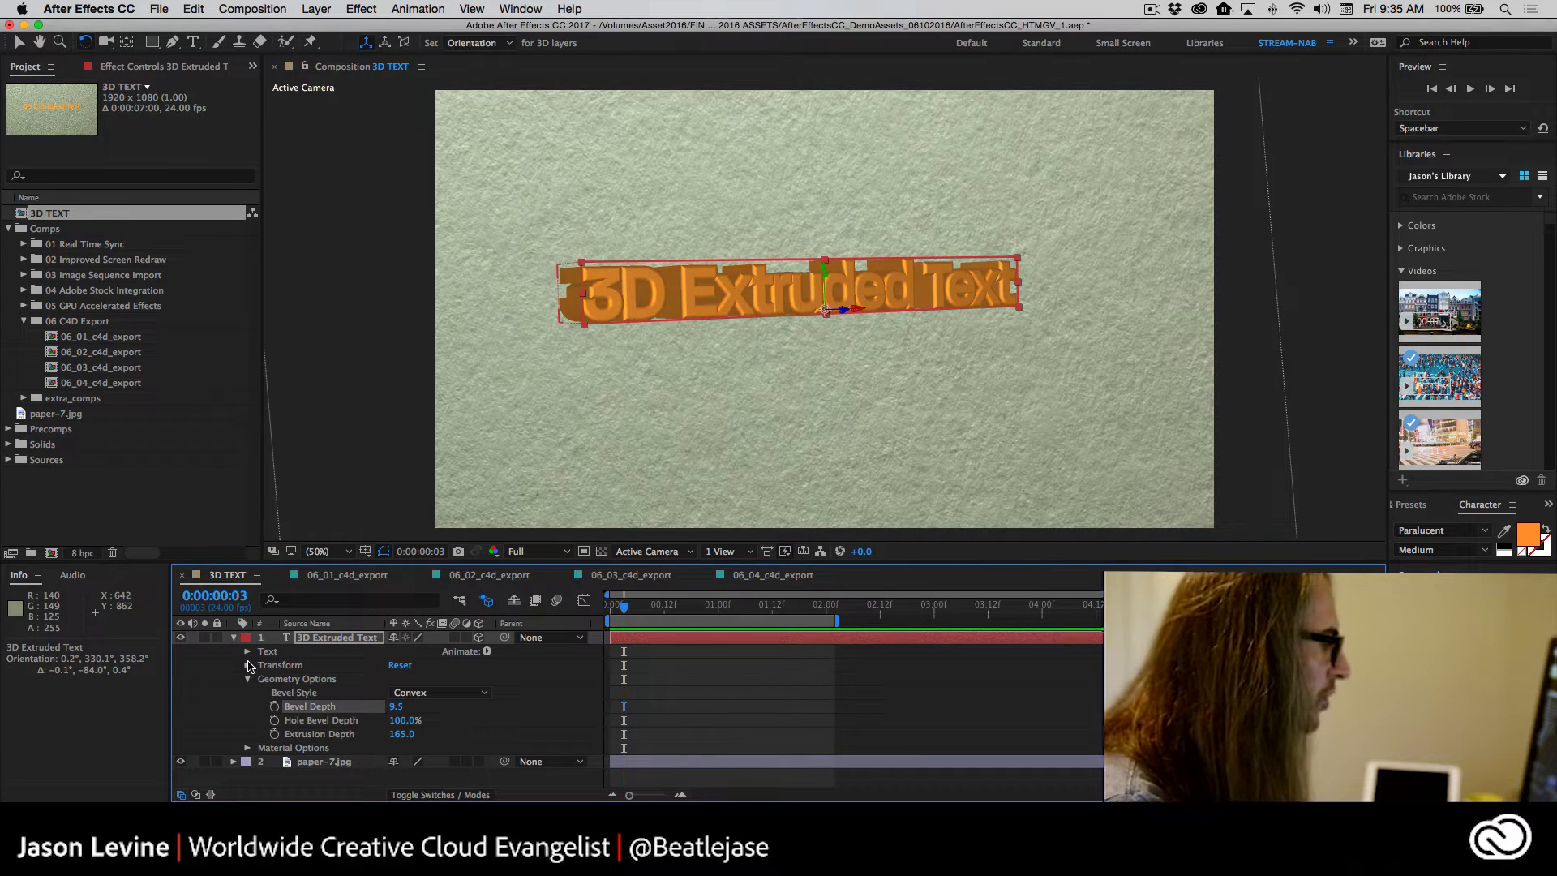
click(247, 748)
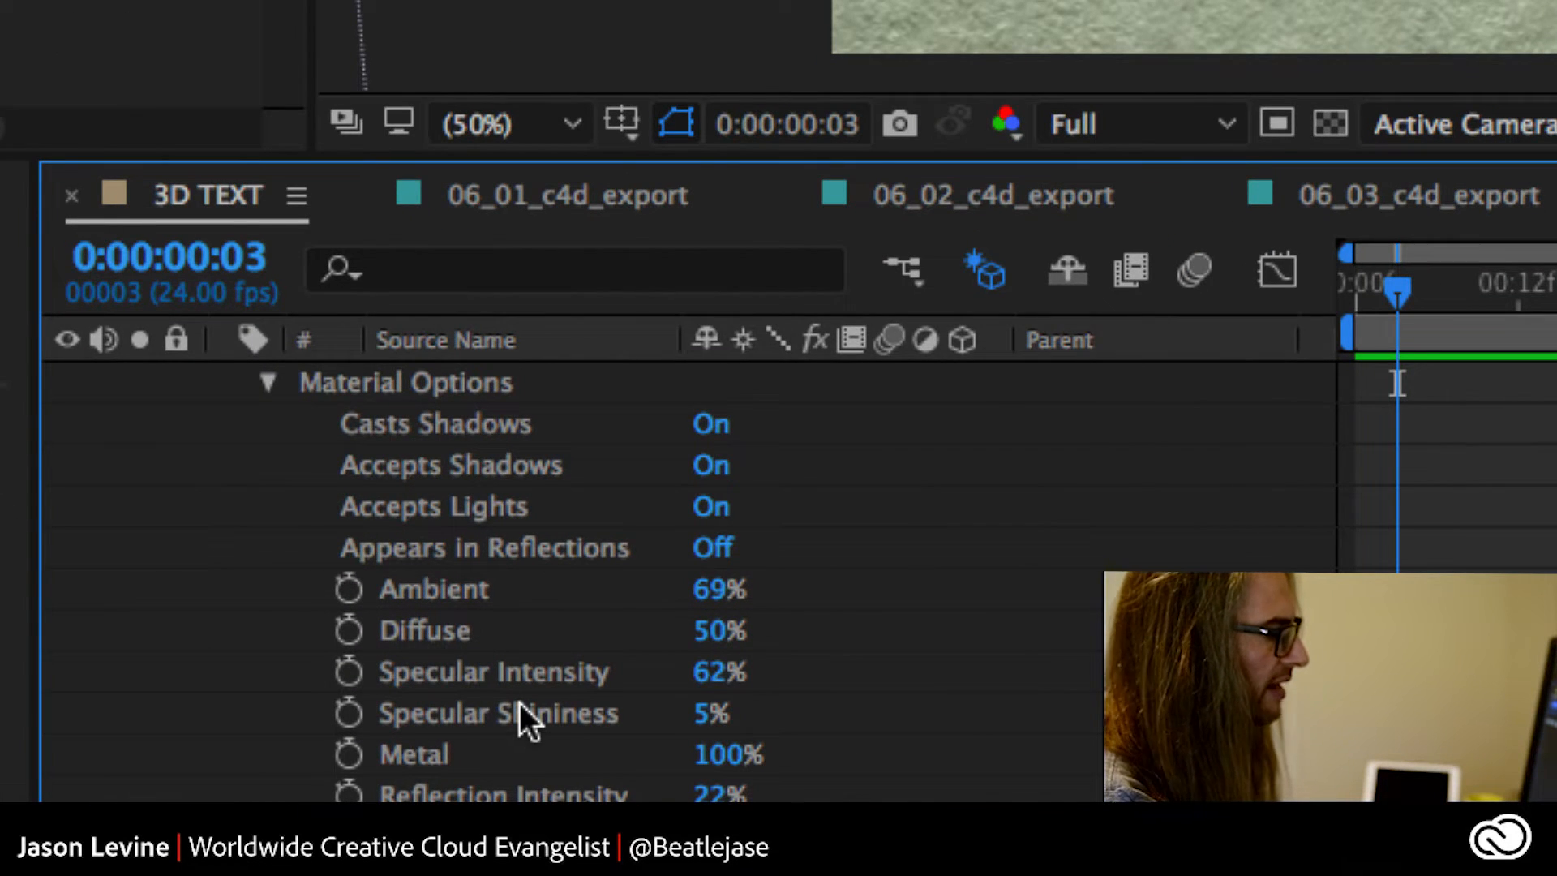
scroll(520, 703, down, 3)
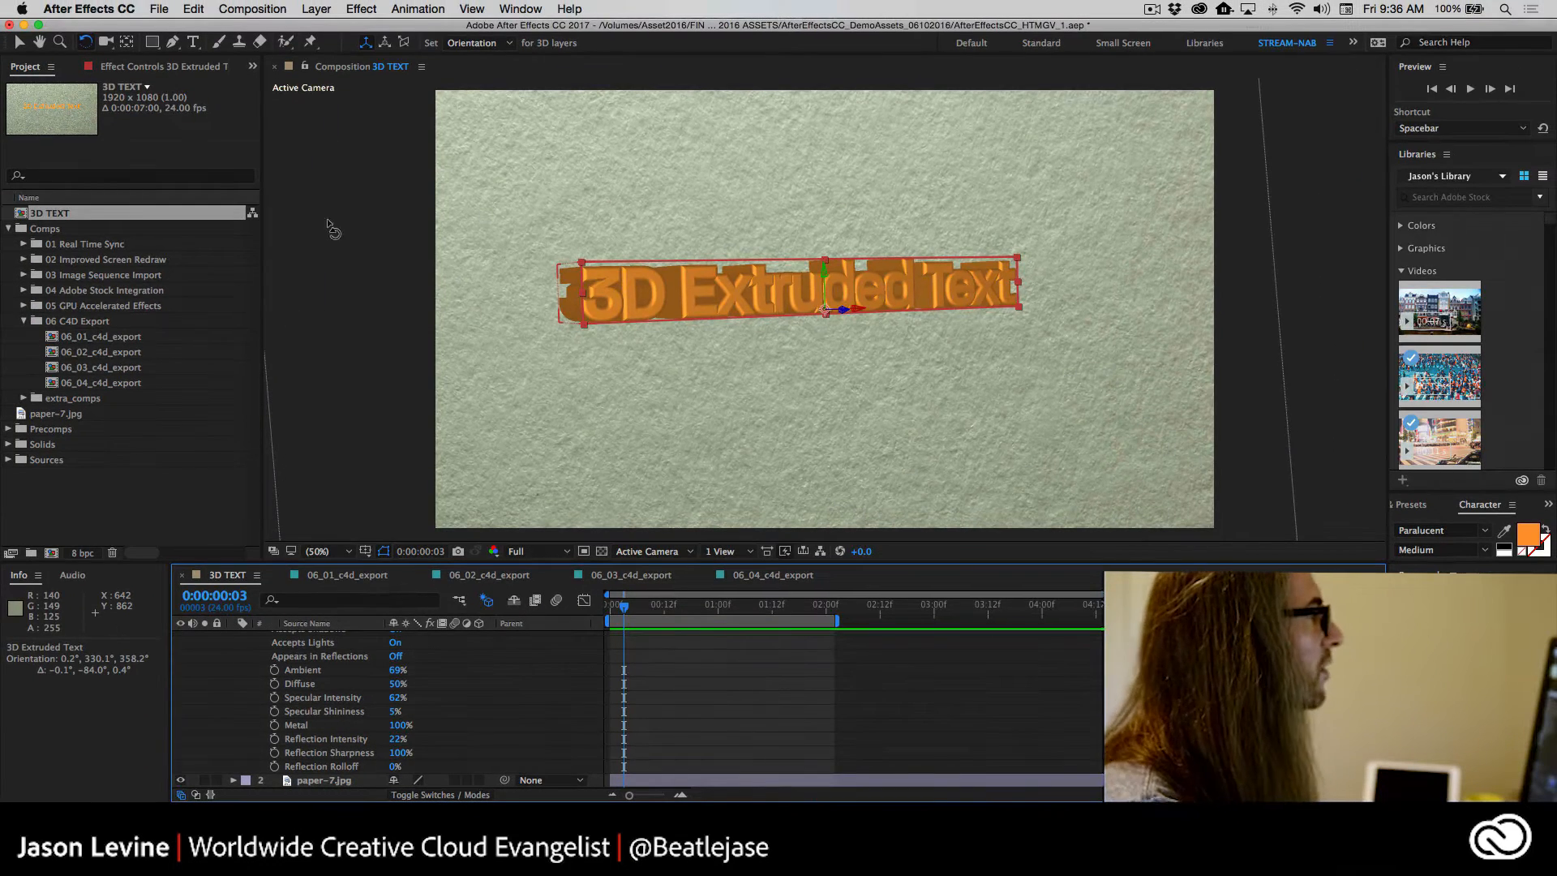
Add a new shape layer and draw a rounded rectangle on it just below the extruded text
click(317, 9)
mouse_move(317, 33)
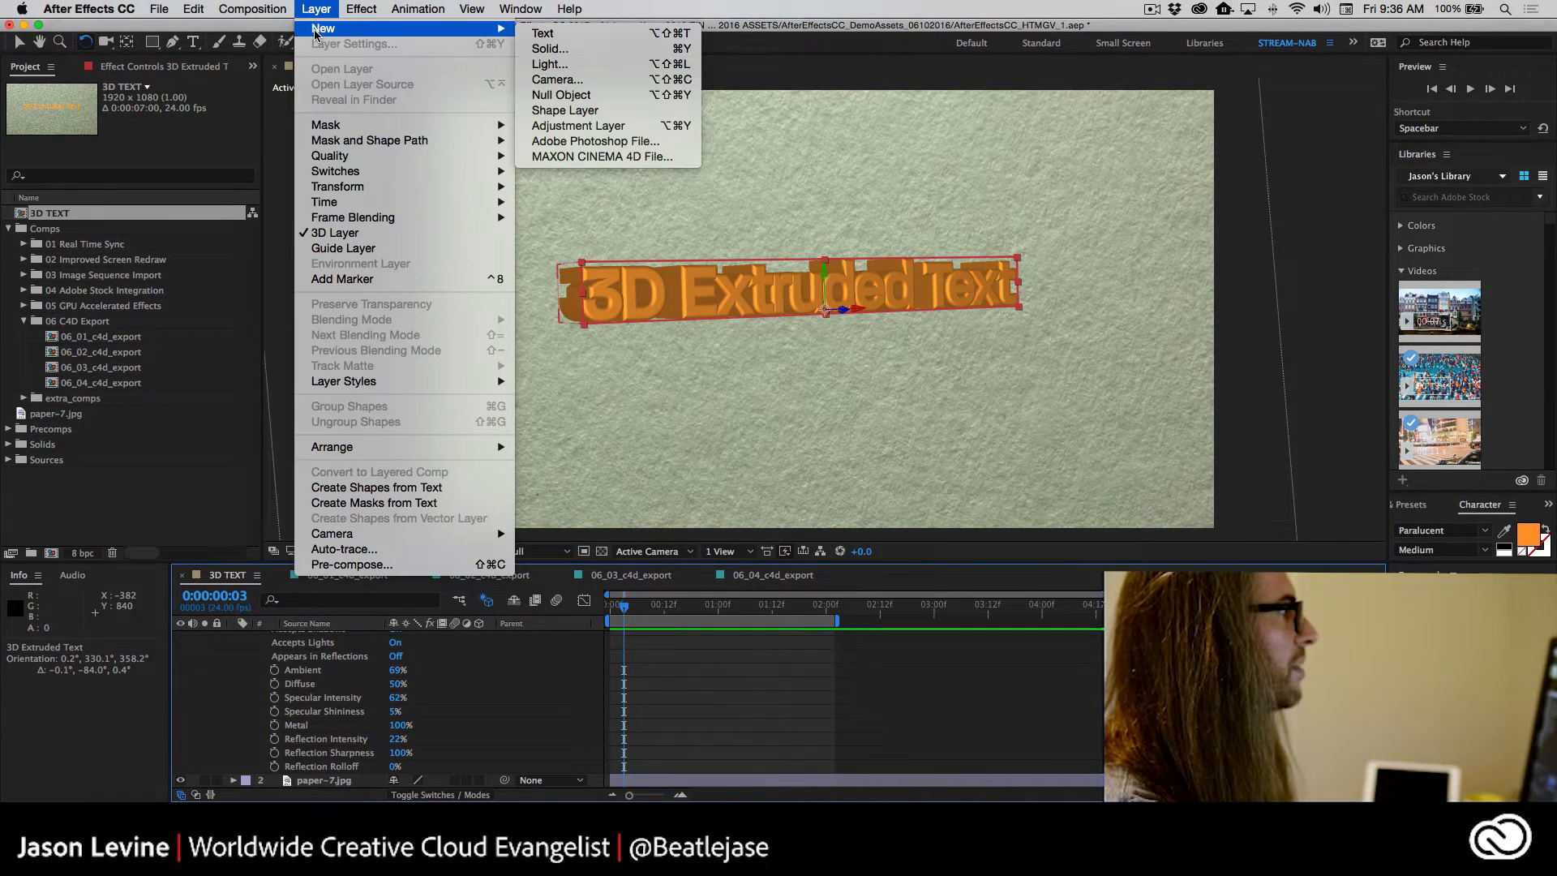
click(590, 118)
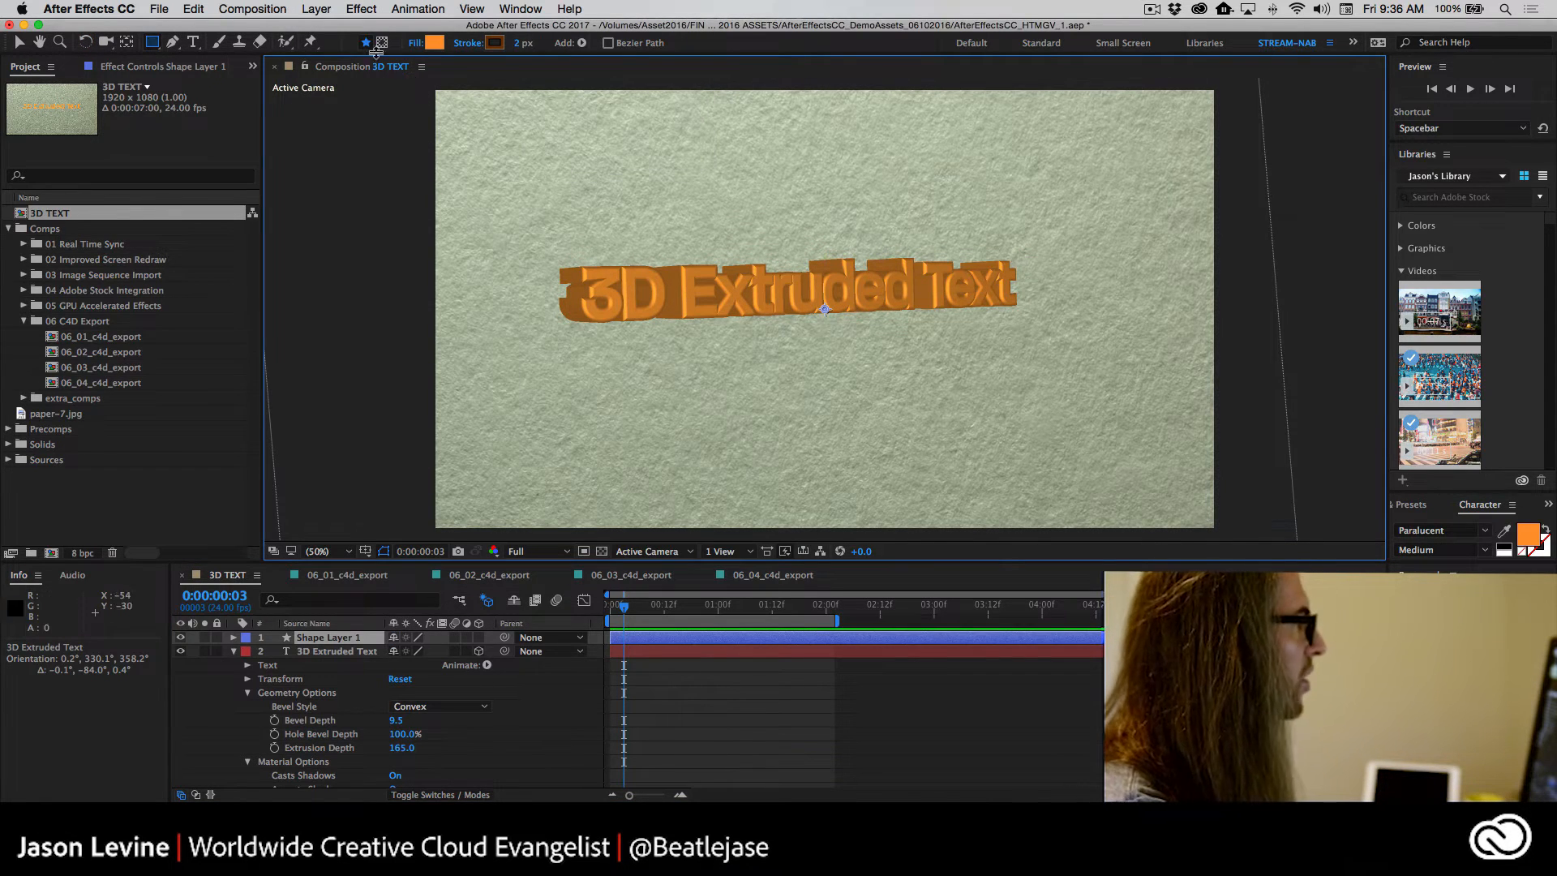
click(151, 44)
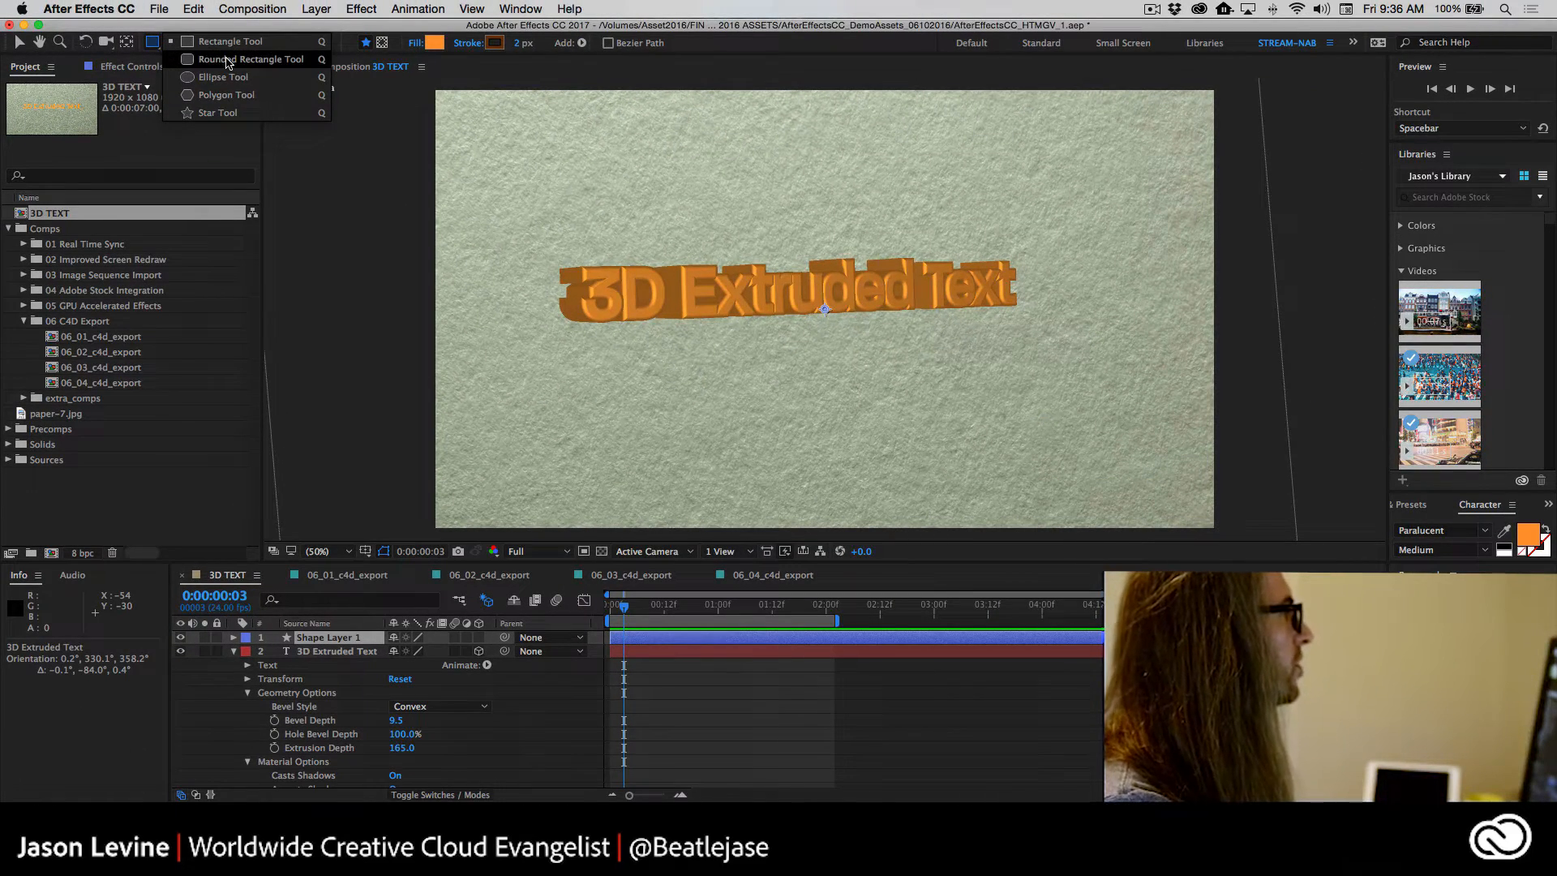
click(371, 93)
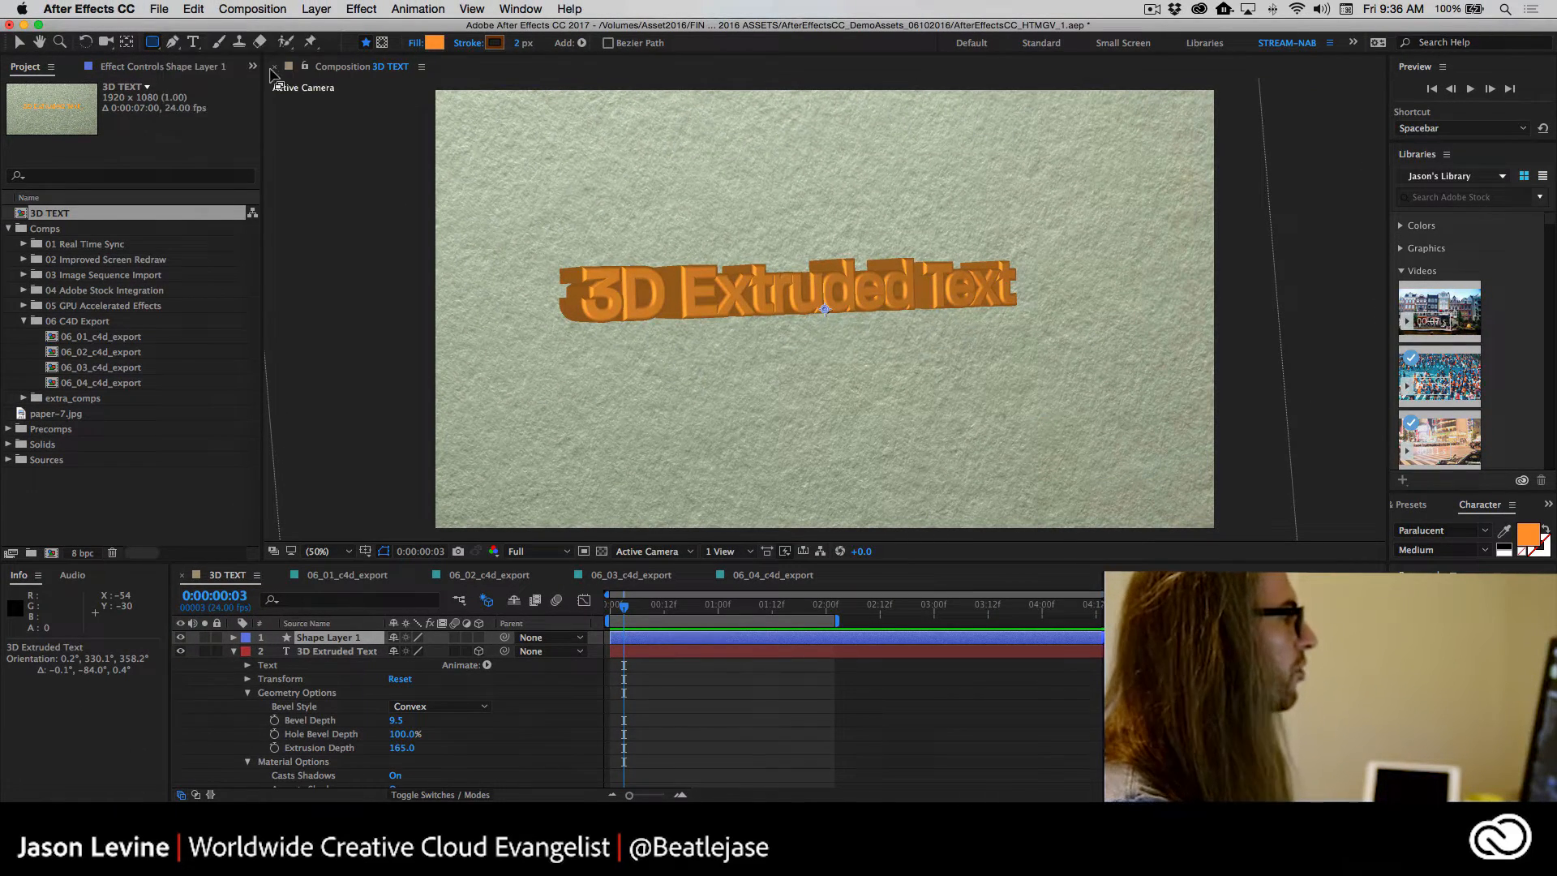
drag(718, 351, 907, 428)
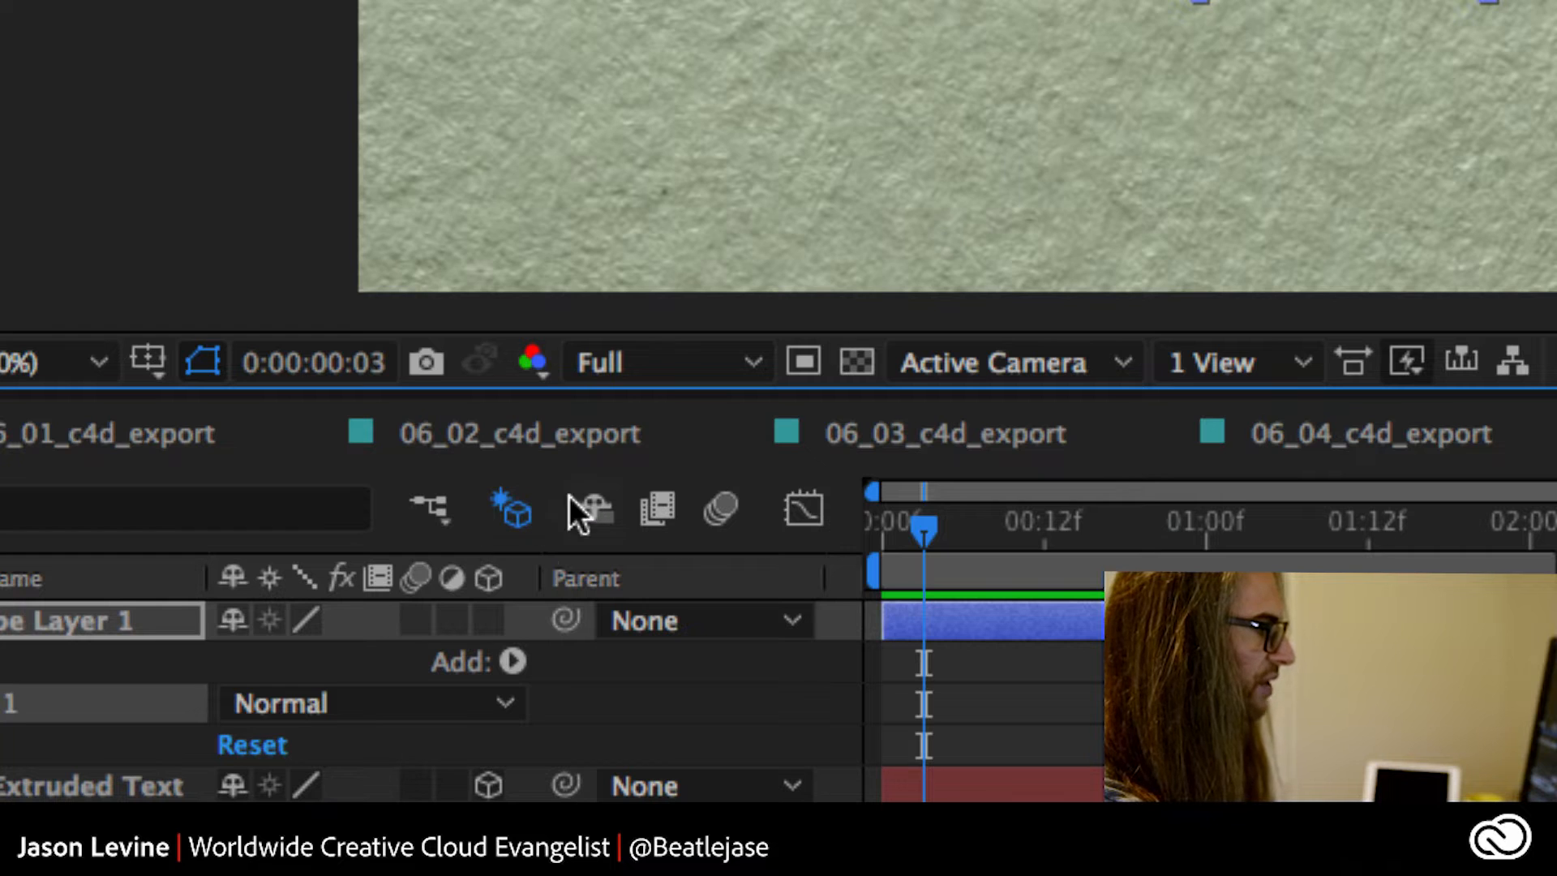
Make Shape Layer 1 a 3D layer and set its Extrusion Depth to 64
click(482, 619)
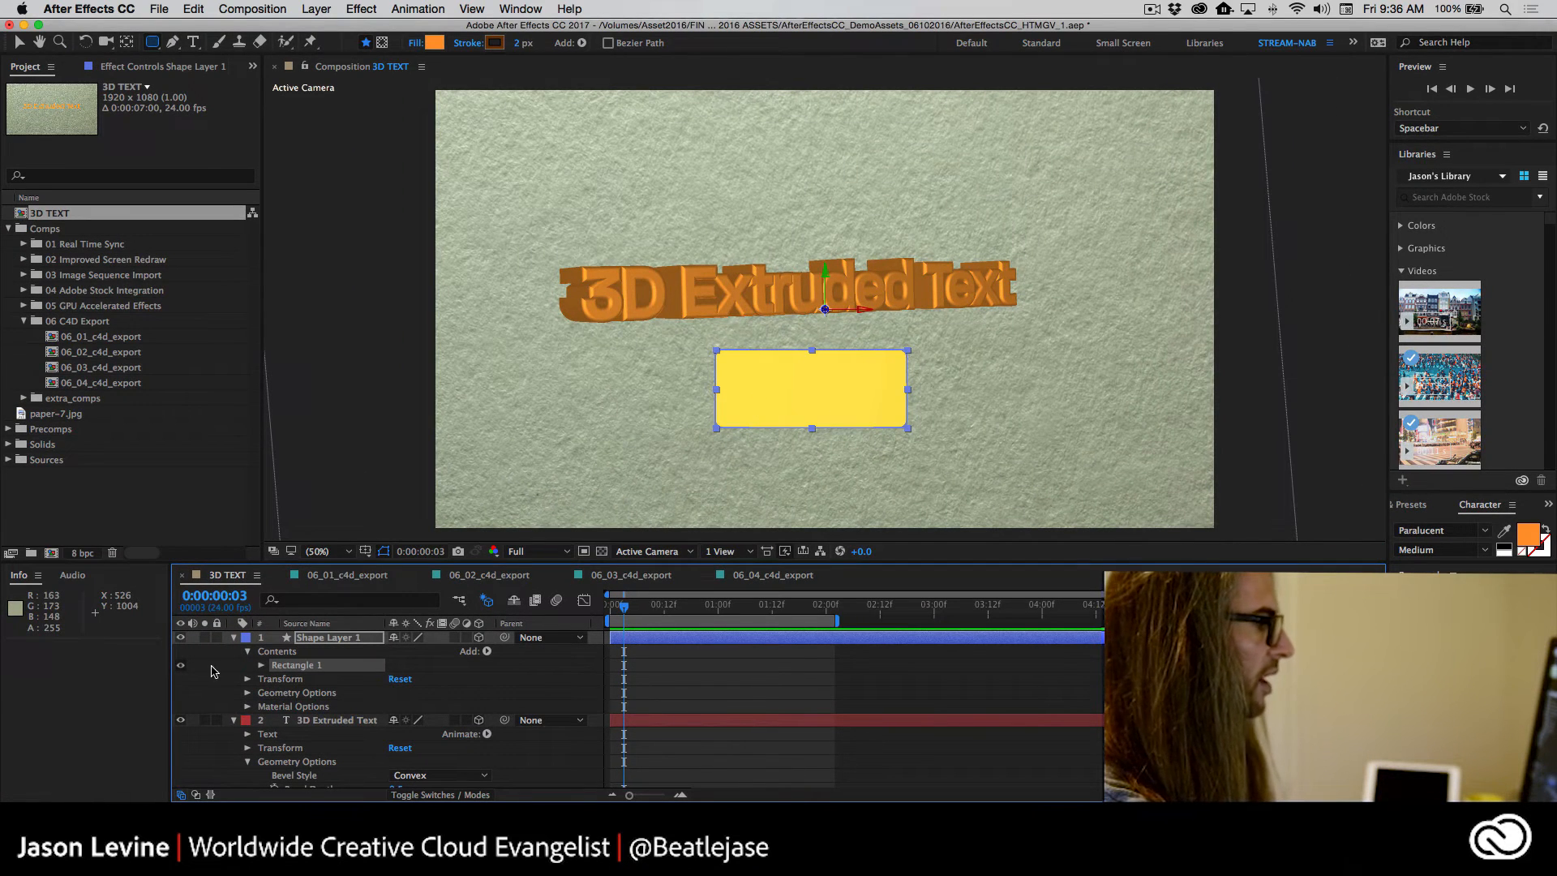
click(248, 693)
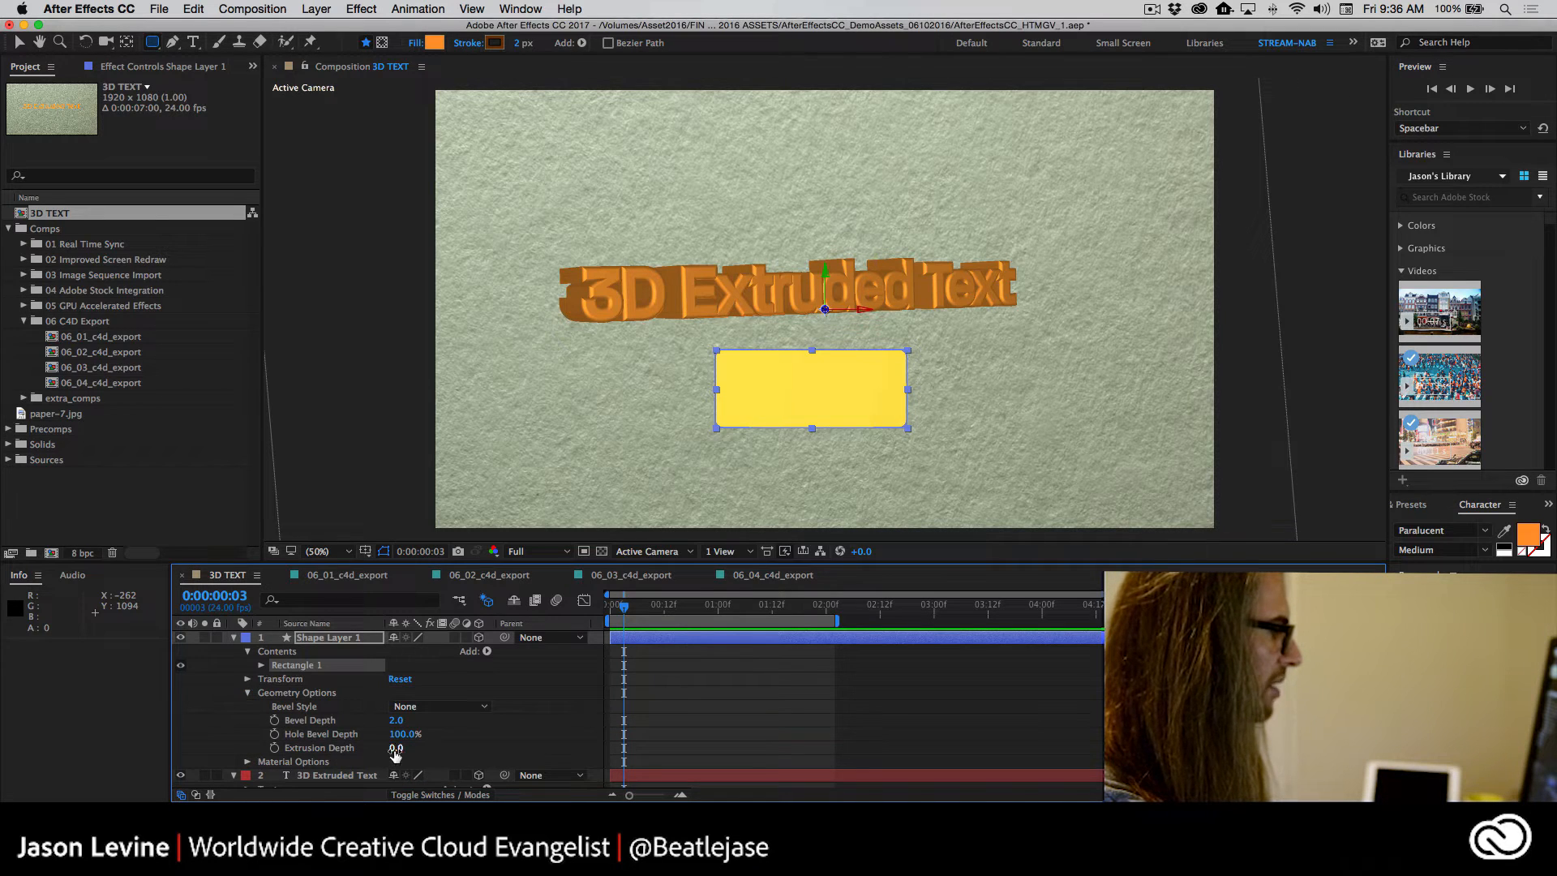
drag(401, 748, 456, 754)
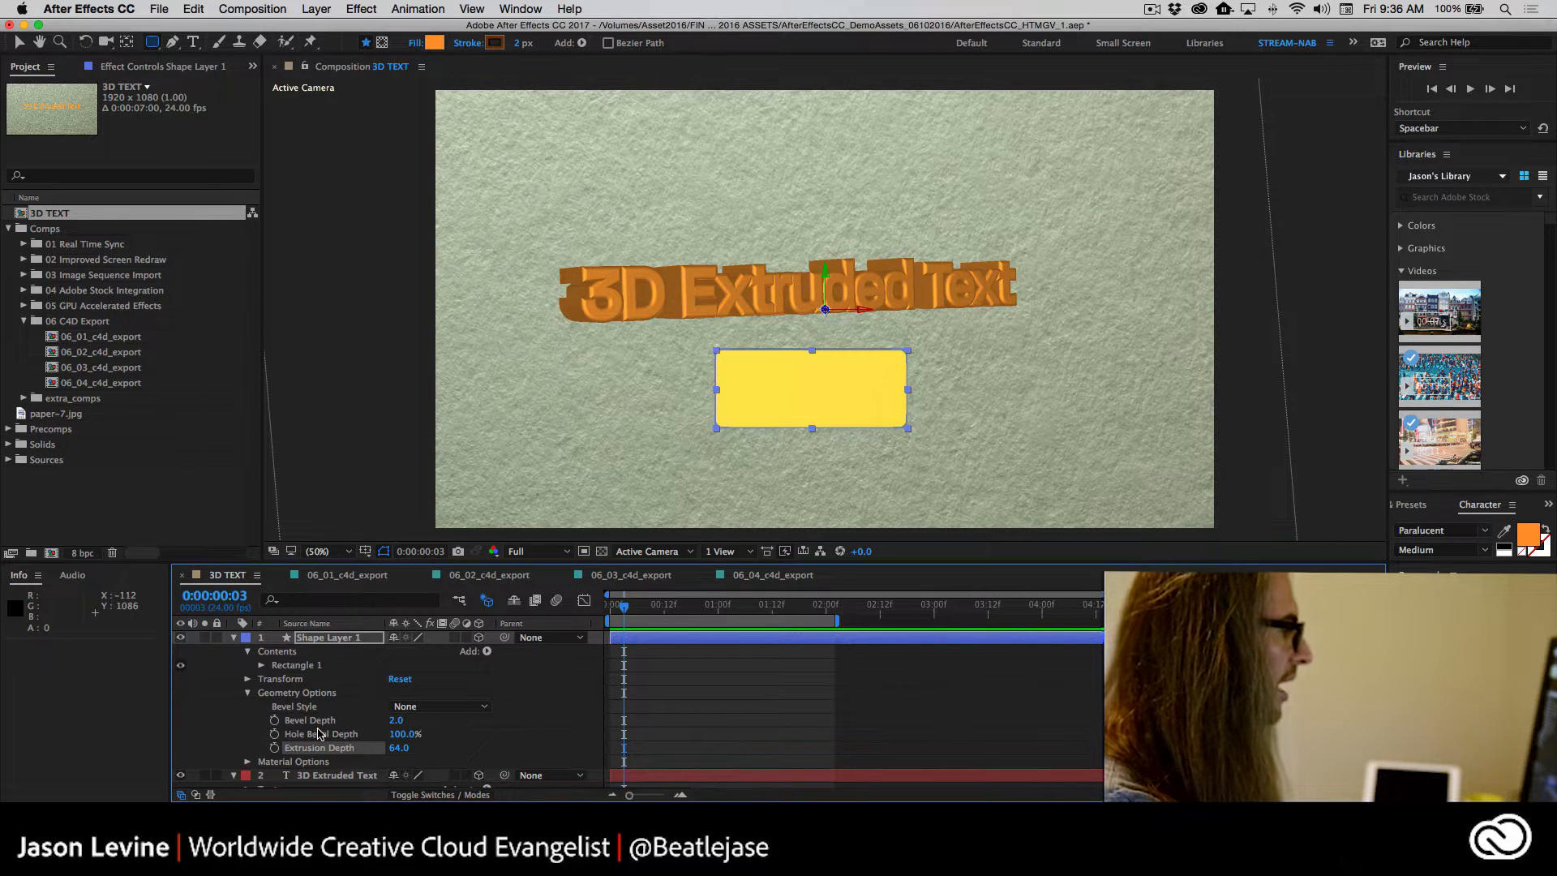
Rotate Shape Layer 1 to an orientation of about 339.5°, 62.1°, 12.4° and give it an Angular bevel with a depth of 9.9
click(247, 679)
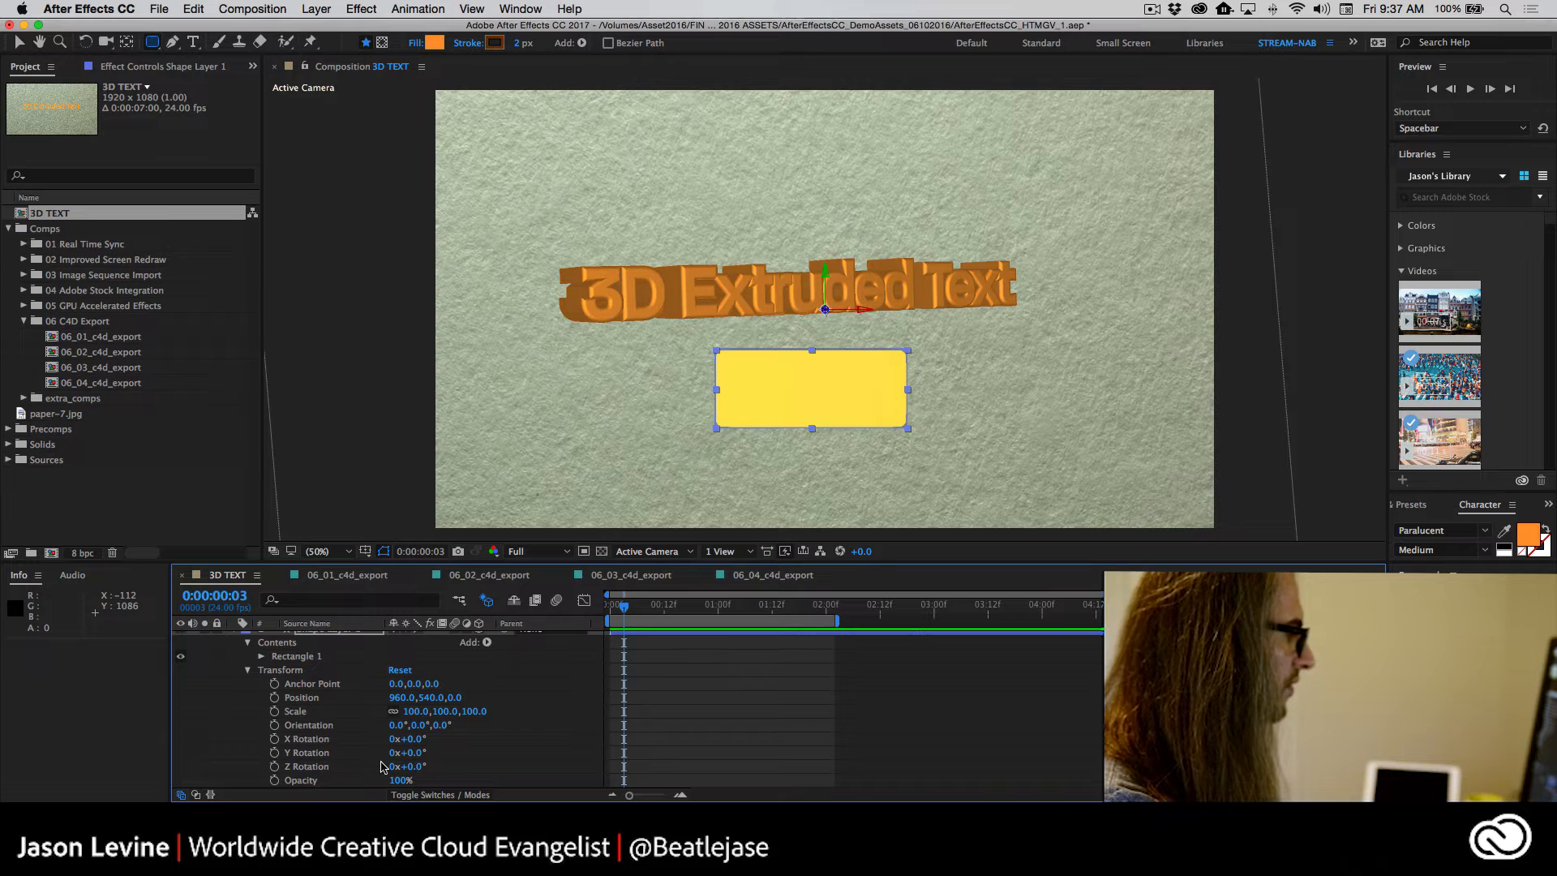
drag(857, 399, 845, 396)
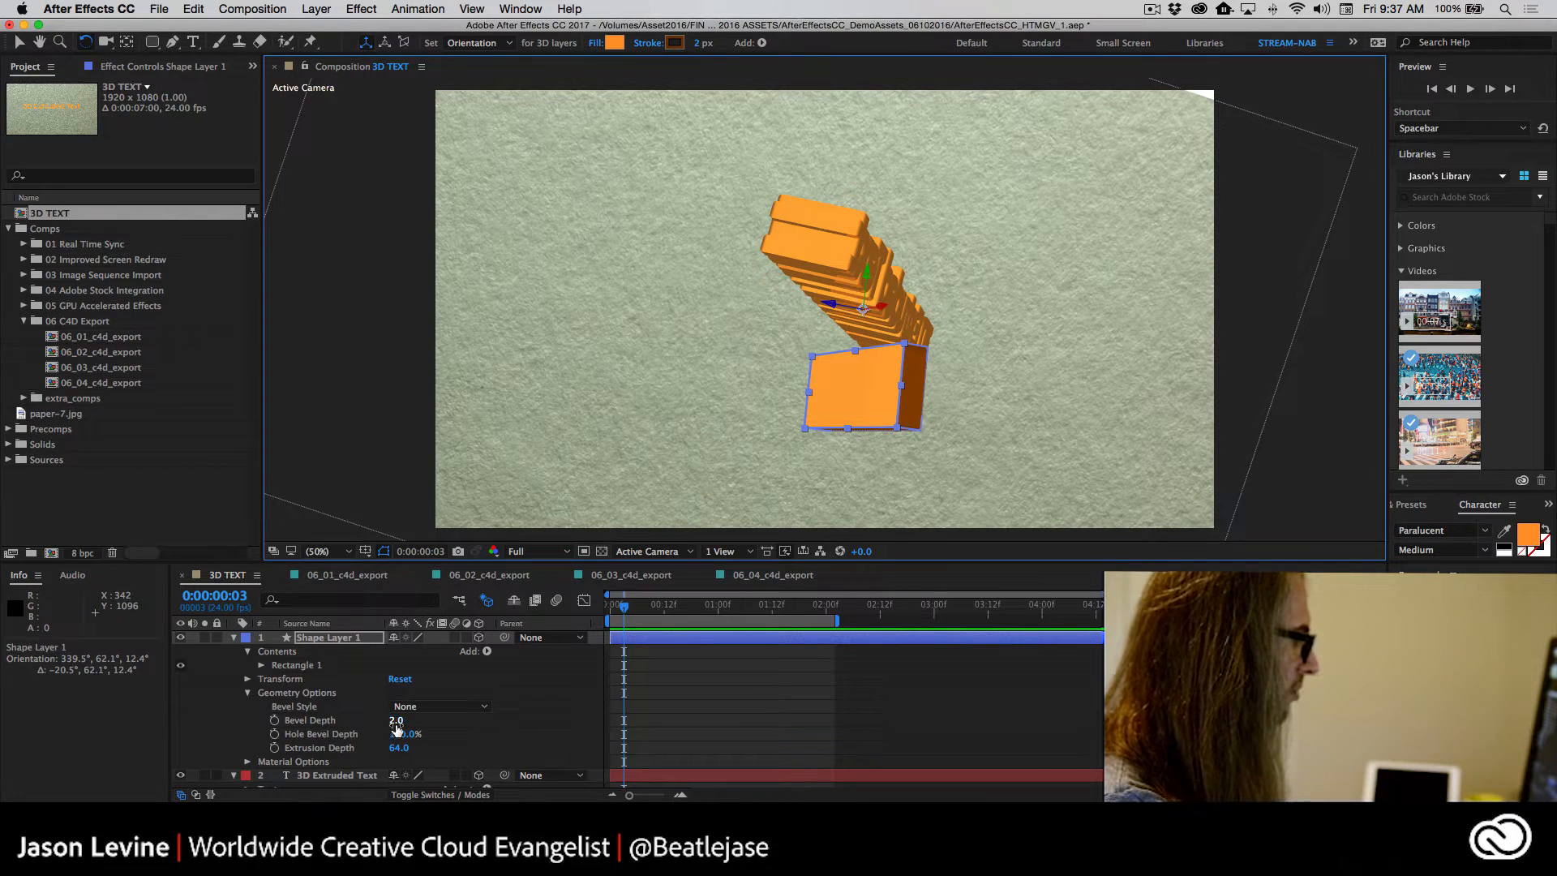
drag(397, 722, 422, 717)
click(424, 705)
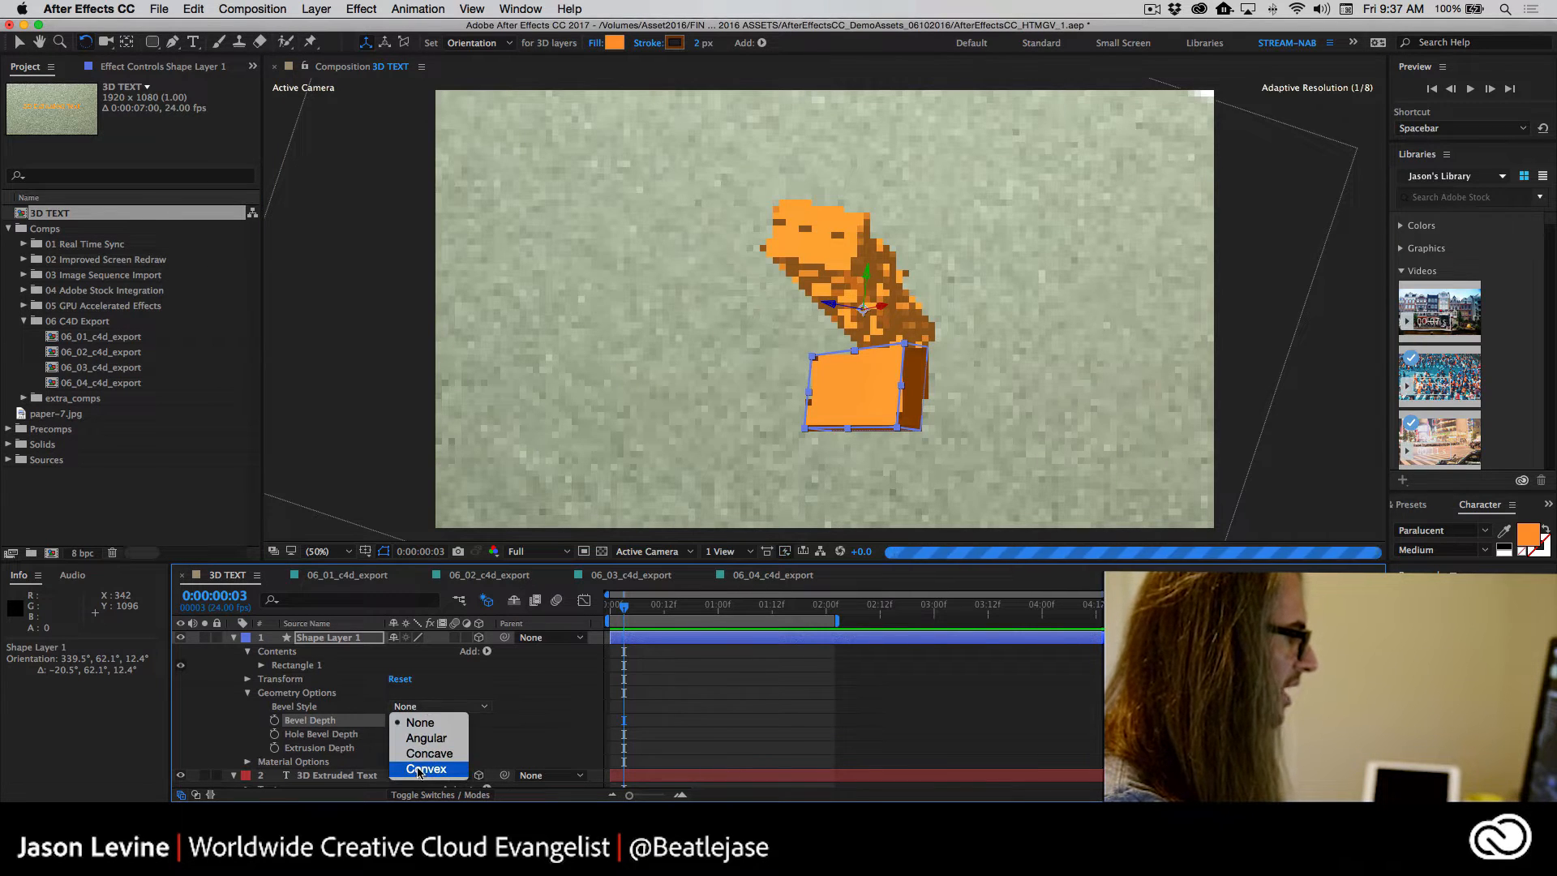
click(429, 738)
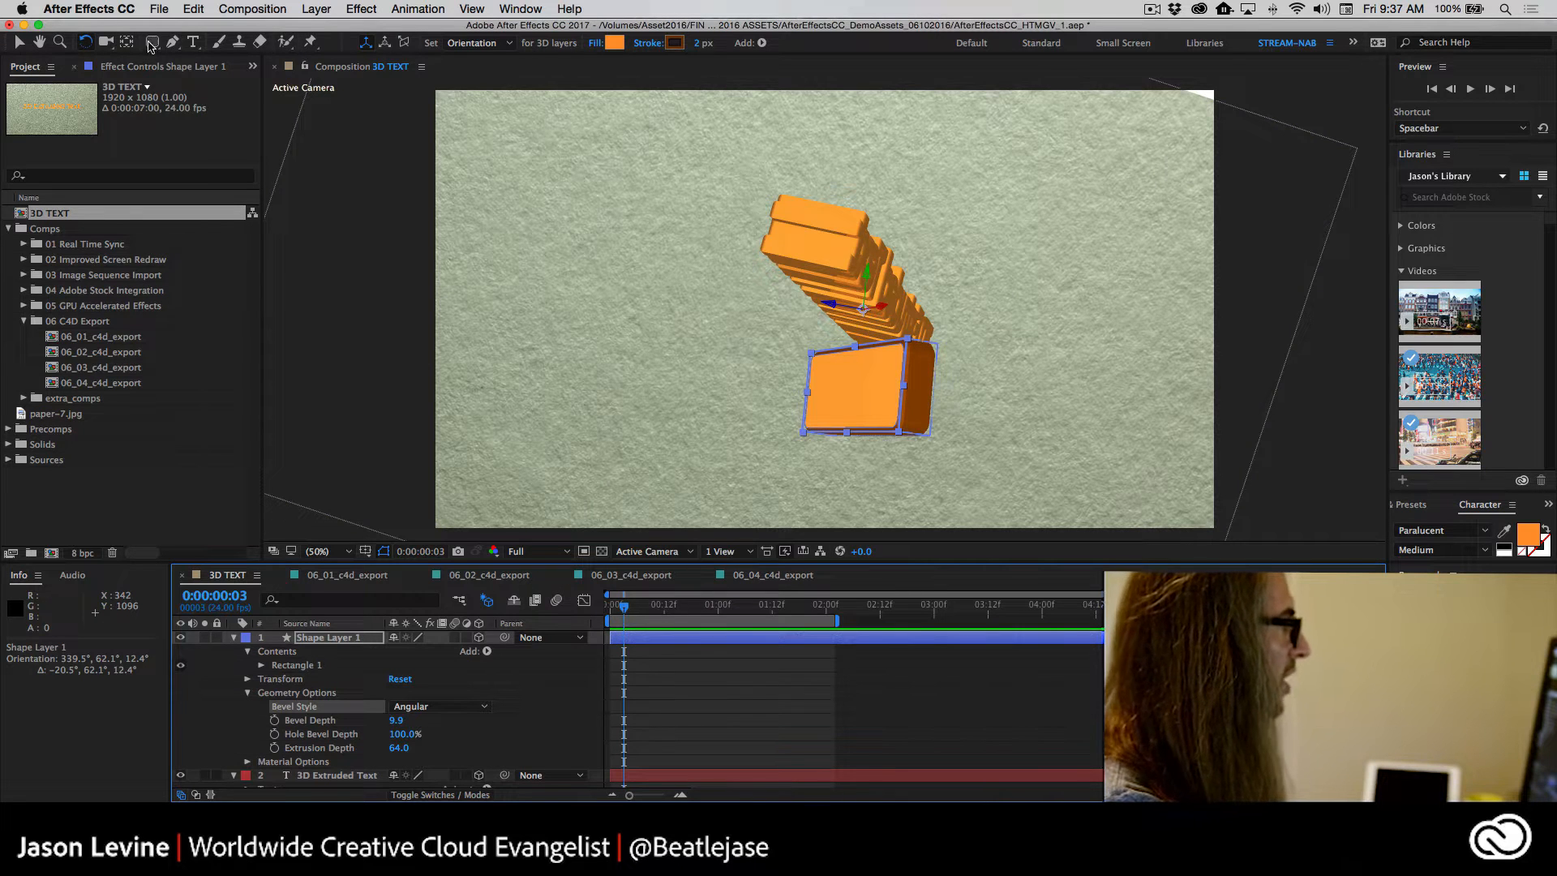
Reset the transforms of Shape Layer 1 and the 3D Extruded Text layer, and hide Shape Layer 1
click(19, 42)
click(547, 324)
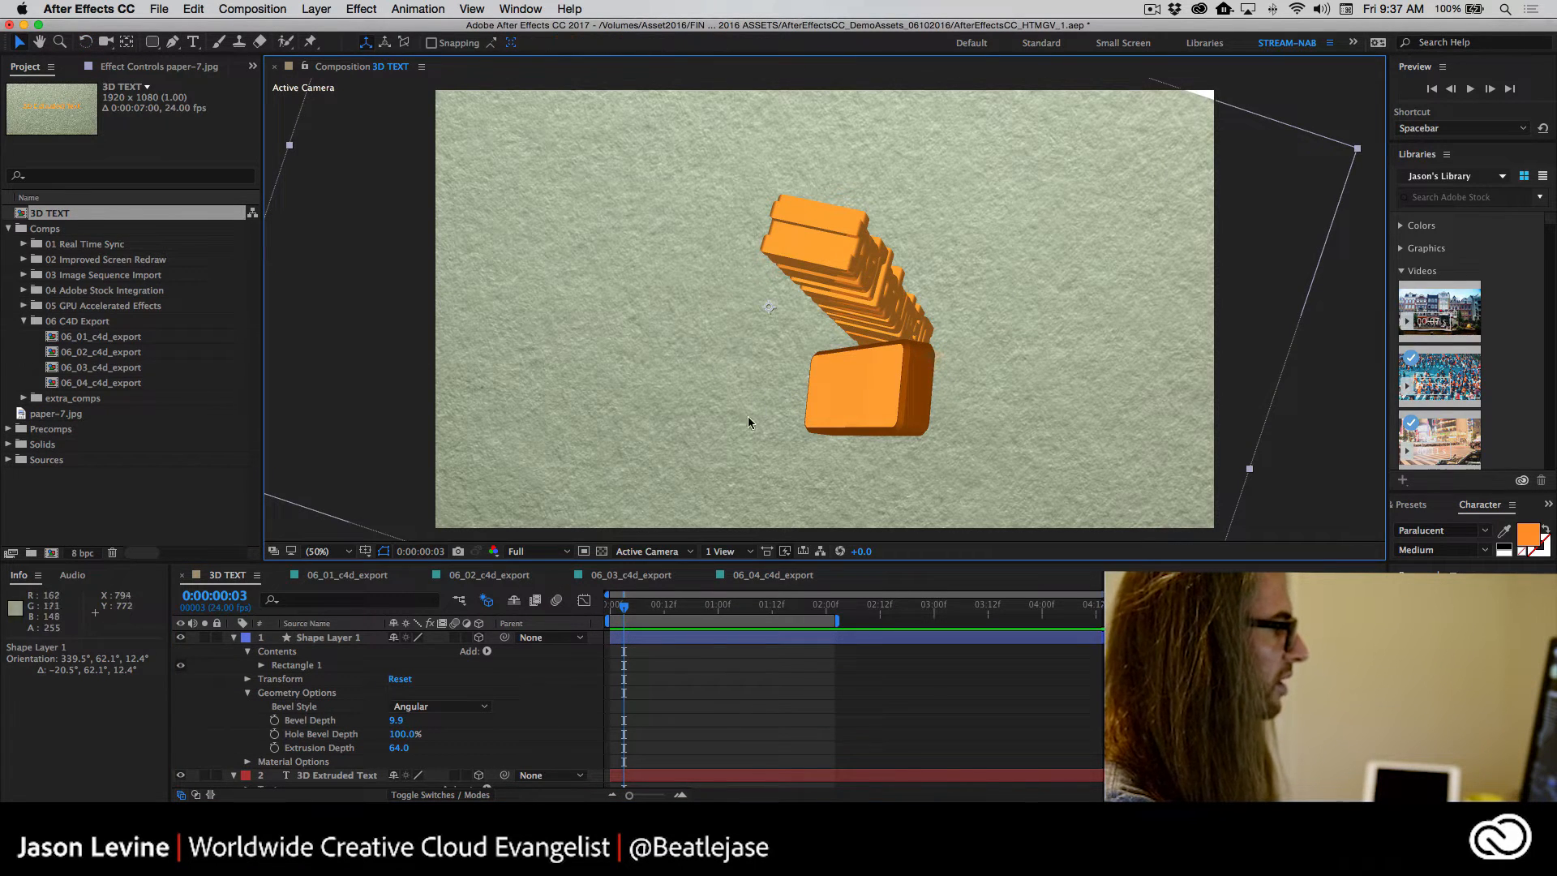
click(400, 680)
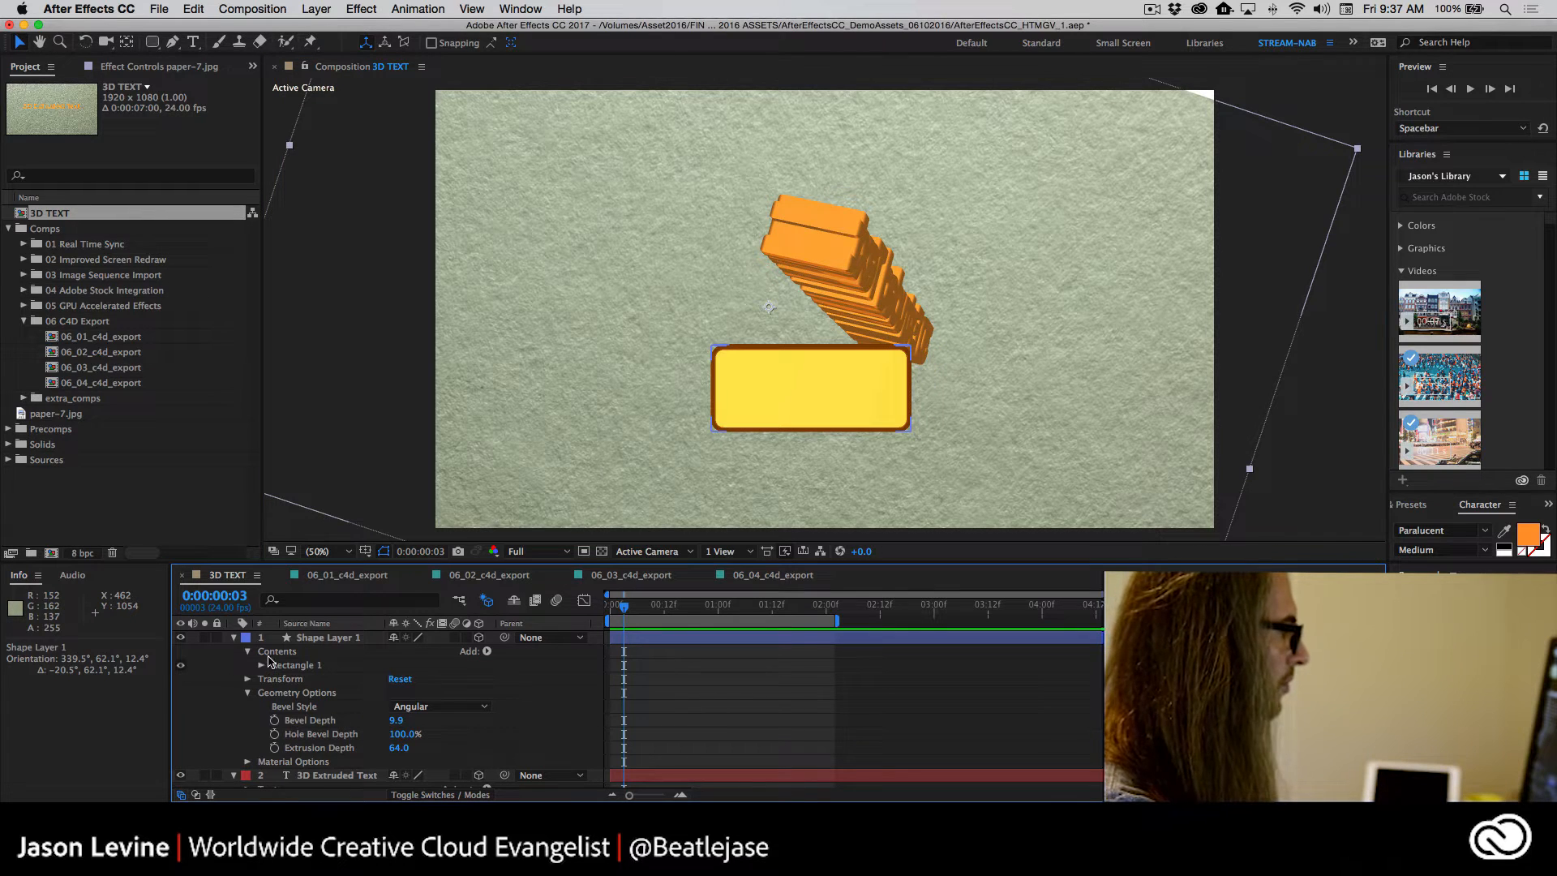
scroll(322, 756, down, 6)
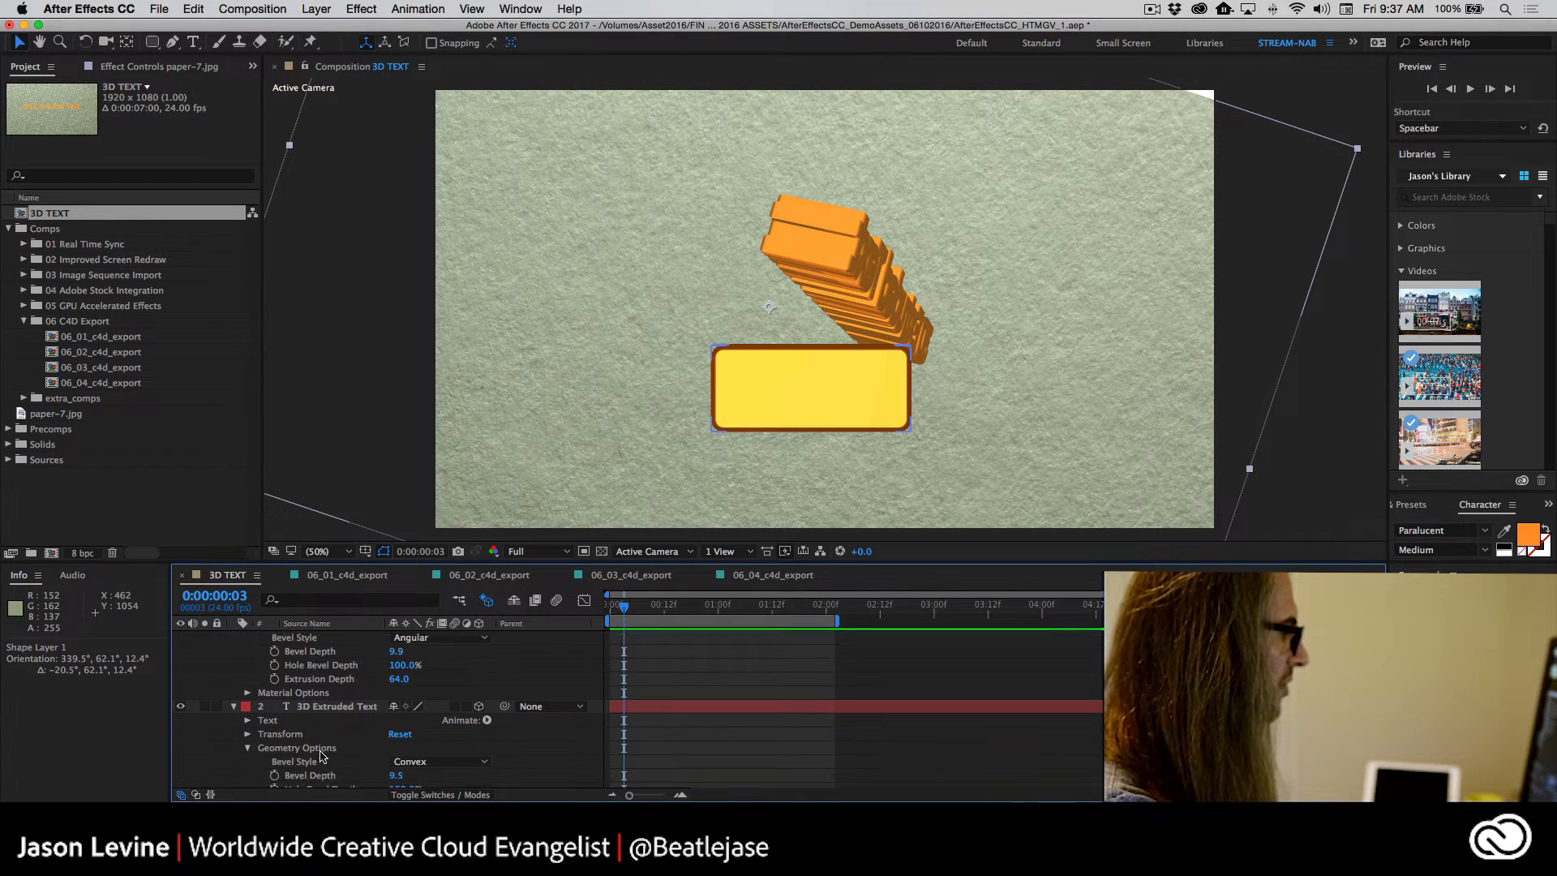
click(401, 721)
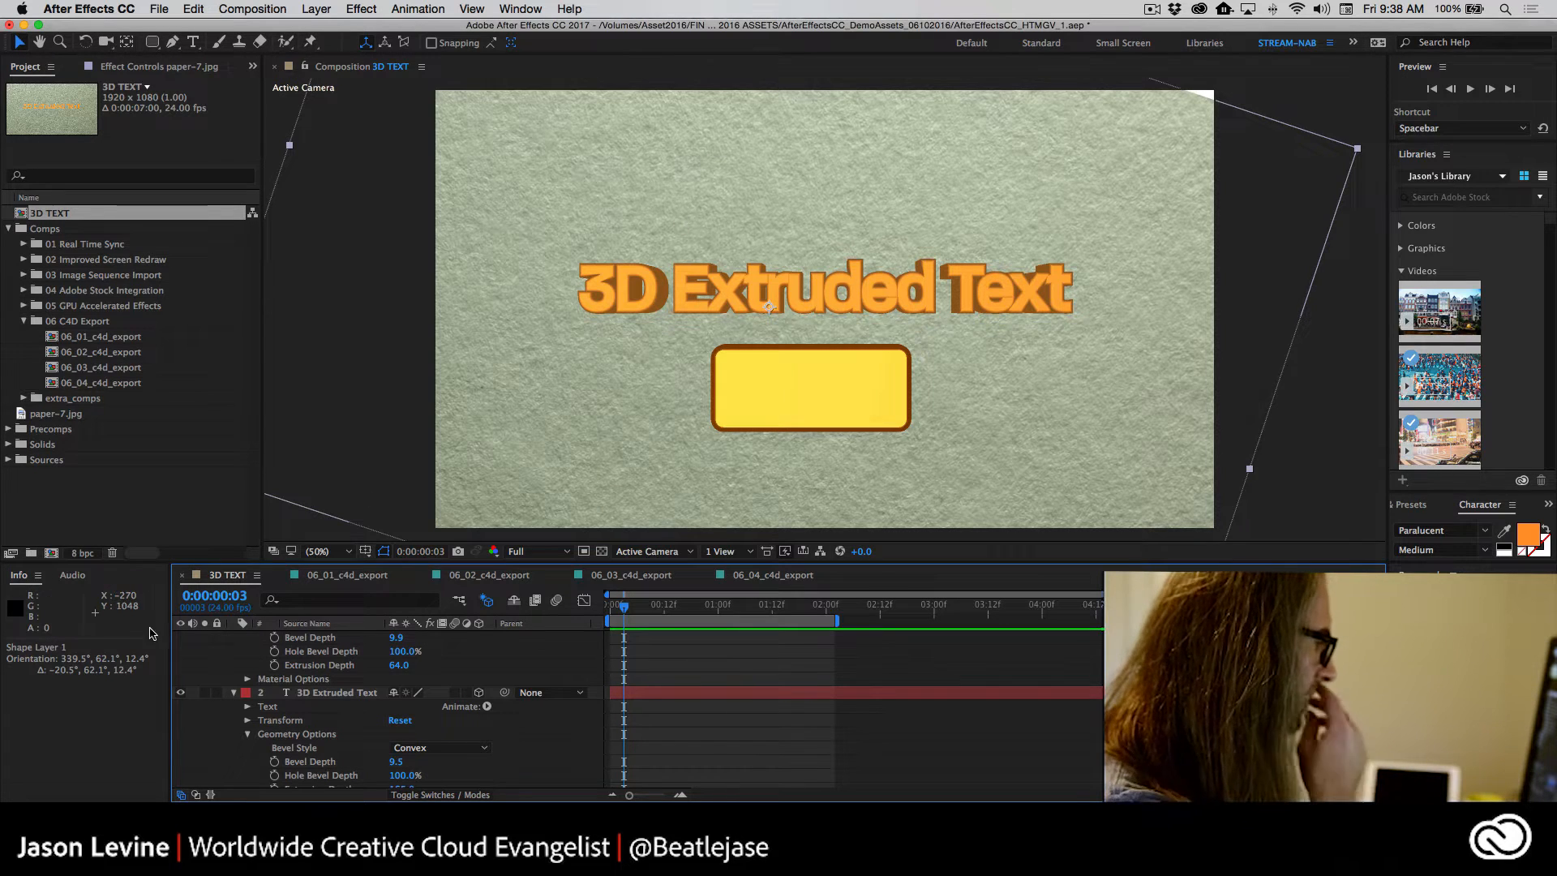
scroll(308, 738, up, 4)
click(181, 638)
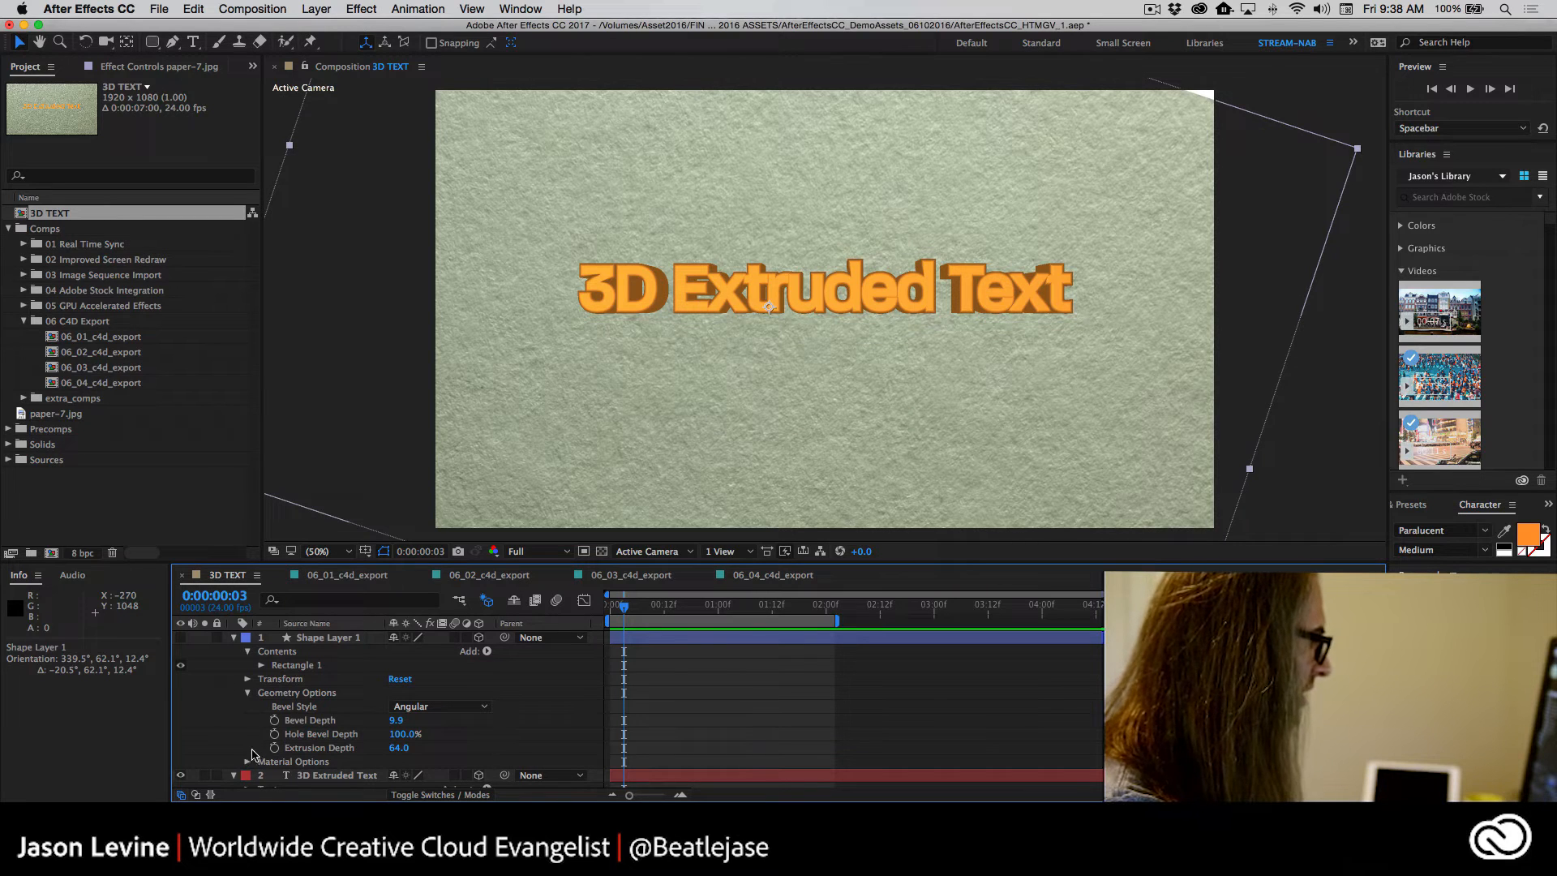
Add a Position keyframe to the 3D Extruded Text layer at 0:00:00:12
drag(626, 610, 664, 608)
scroll(279, 734, down, 4)
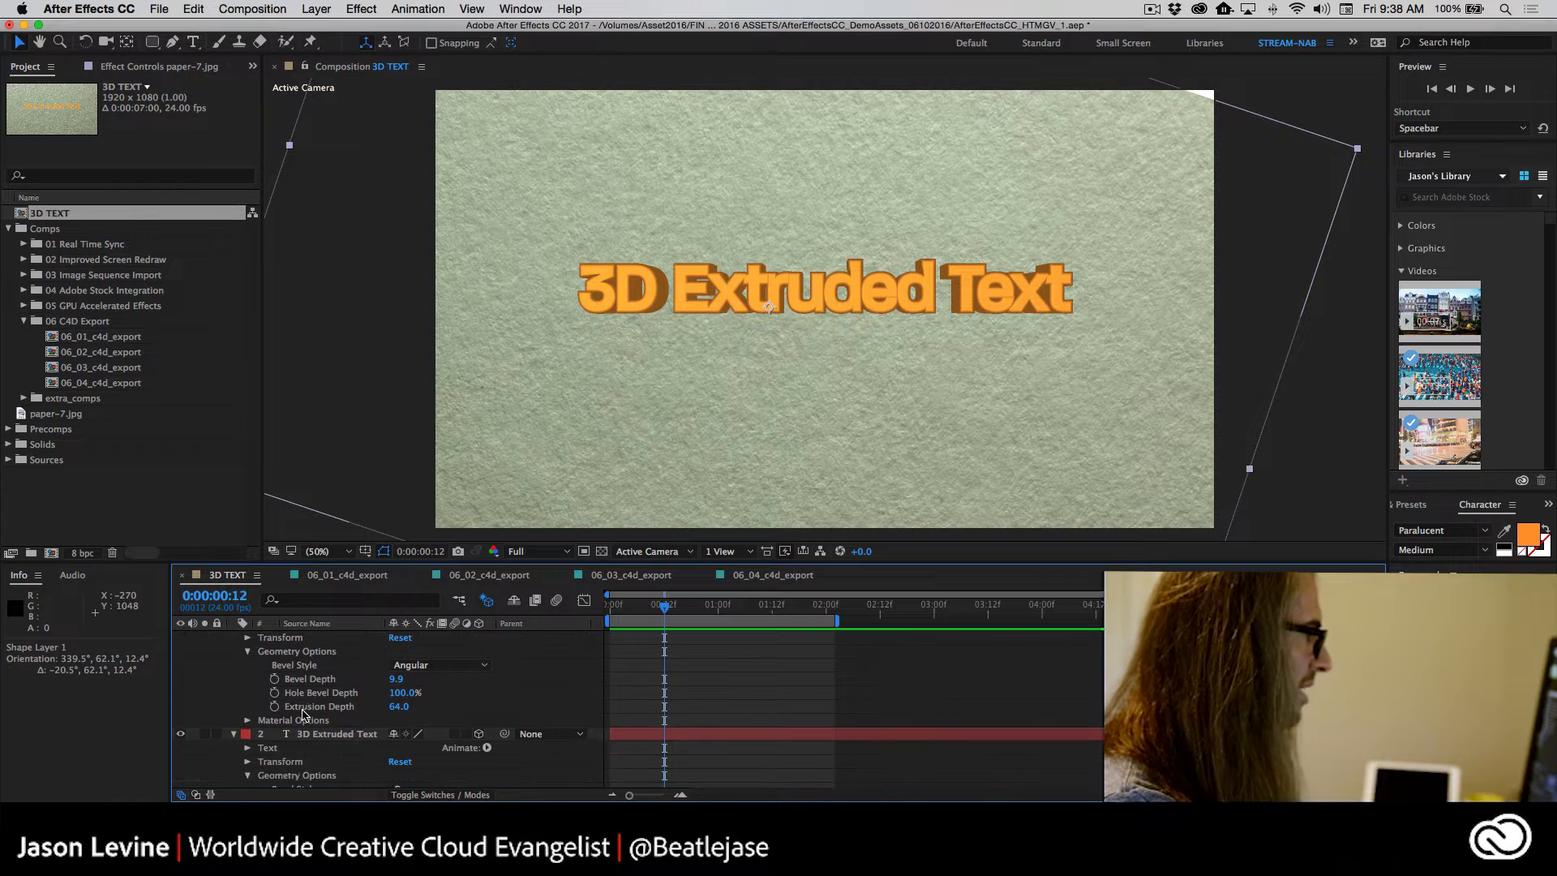
scroll(303, 714, down, 1)
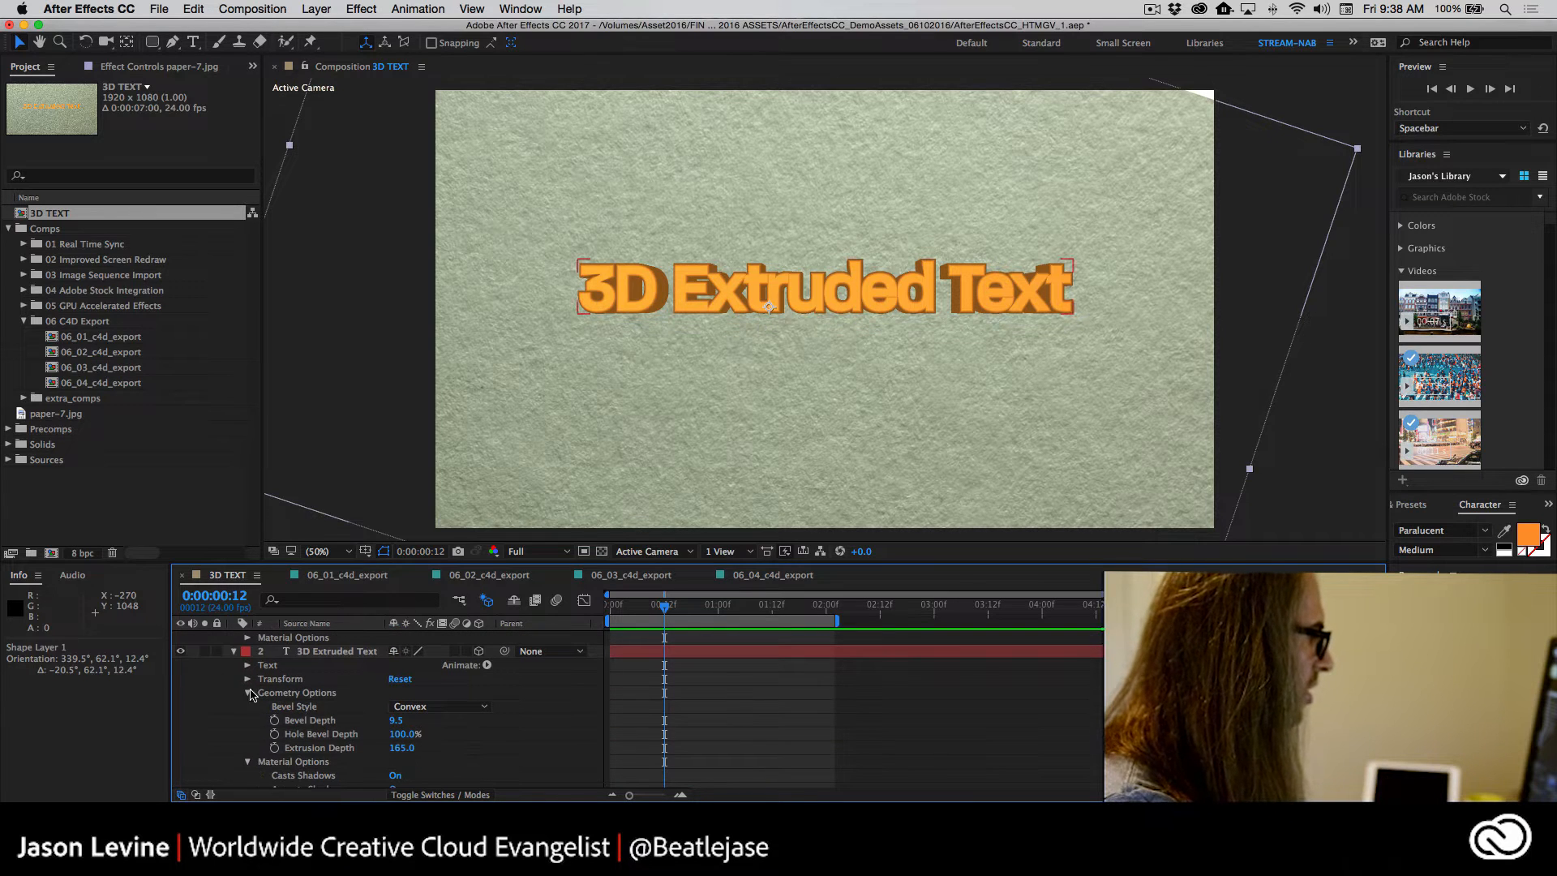
click(248, 681)
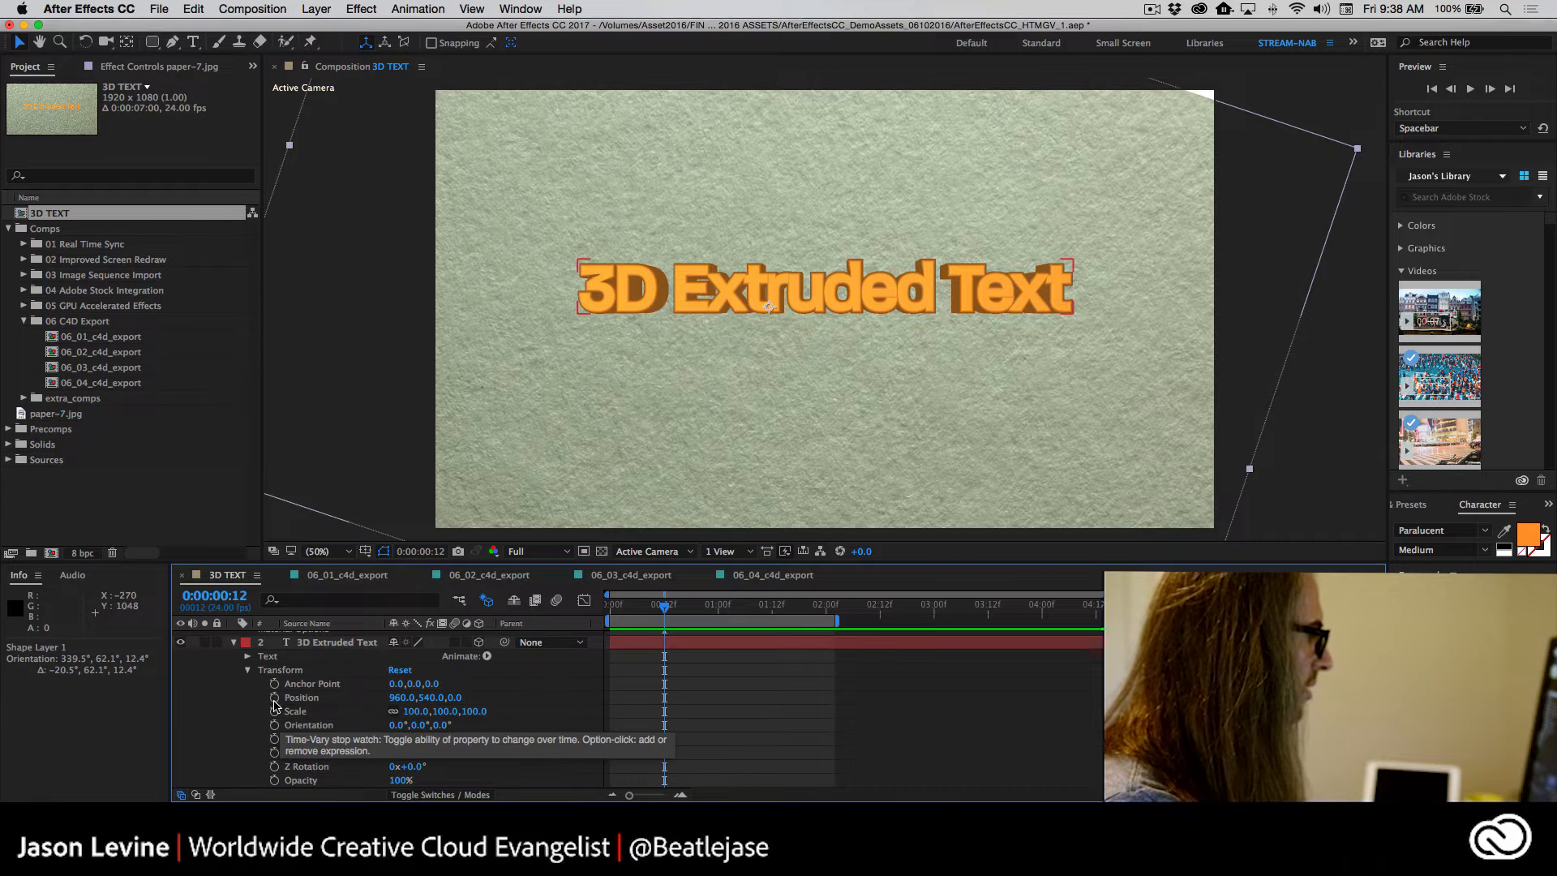
click(276, 698)
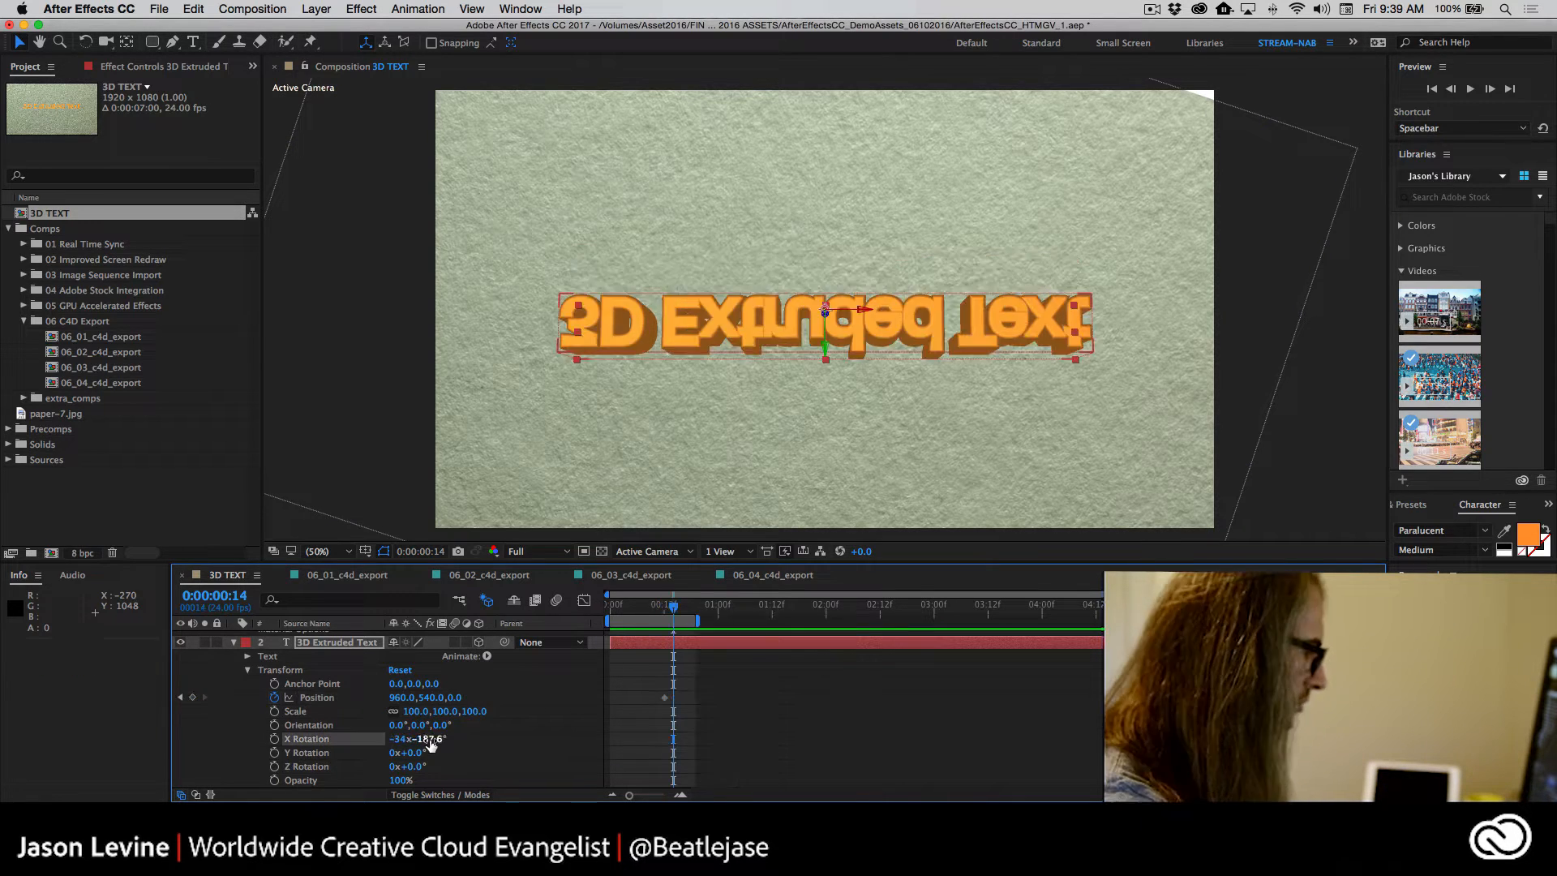
Set the 3D Extruded Text layer's X Rotation to -34x-8.0° and keyframe it at 0:00:00:14
click(426, 739)
text(0)
click(368, 755)
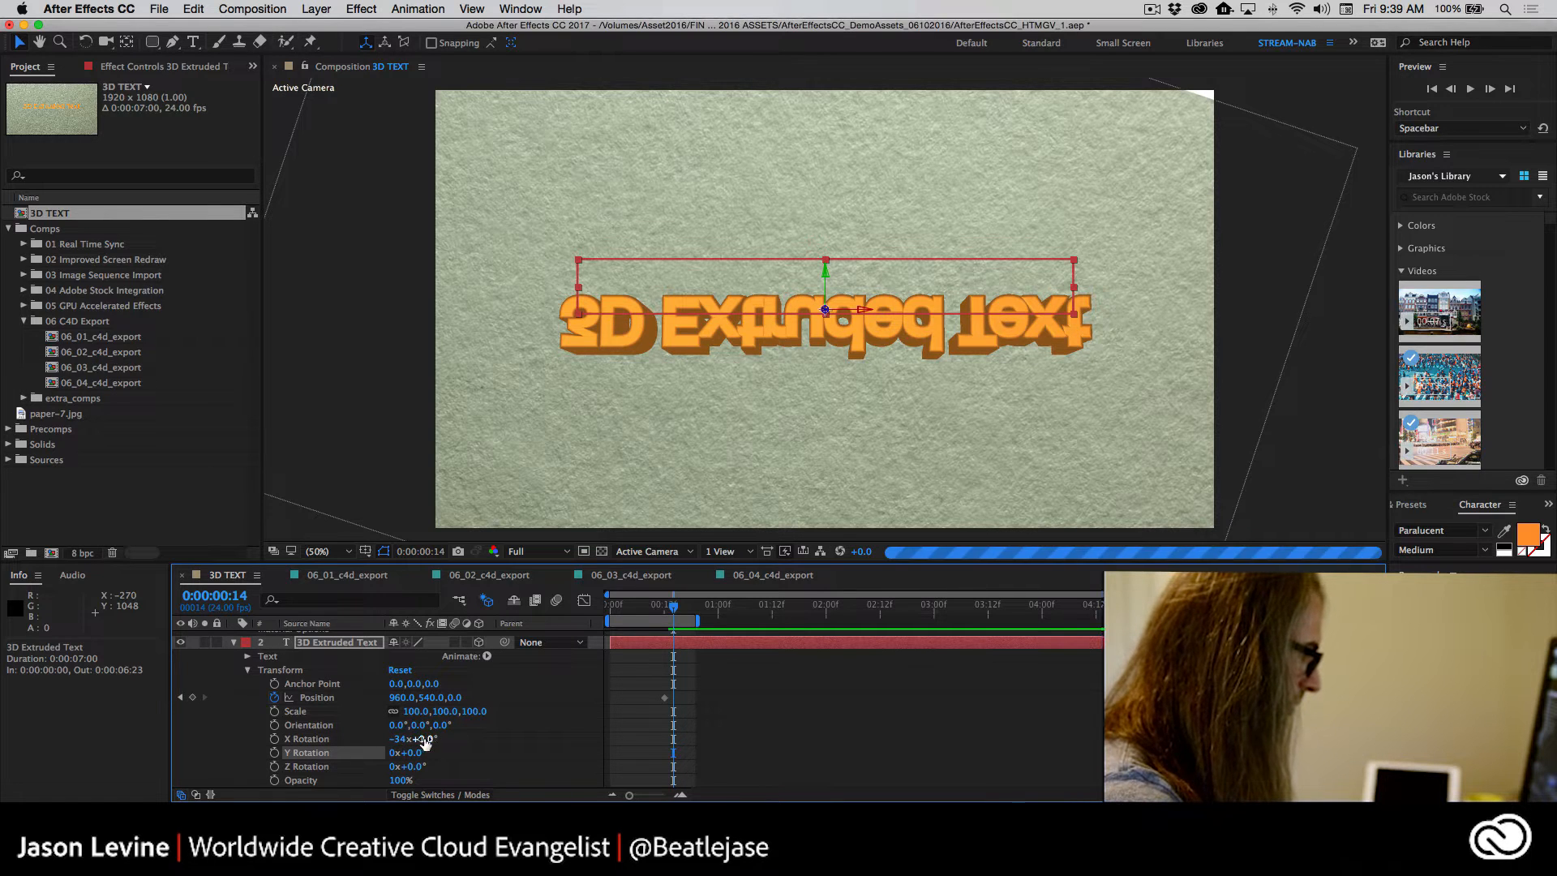
drag(423, 739, 415, 739)
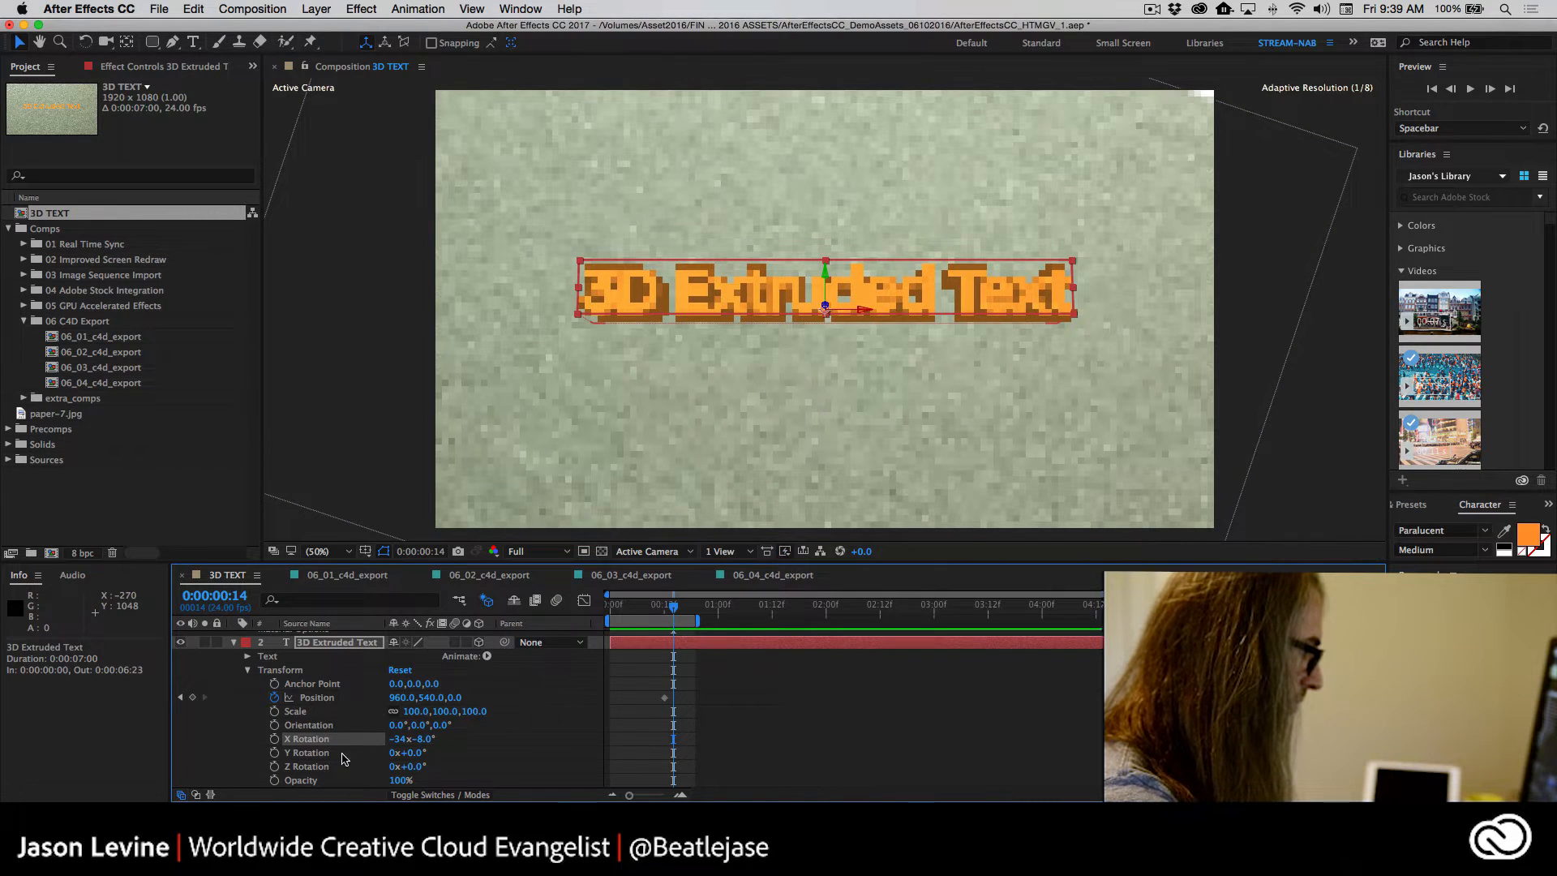
click(275, 739)
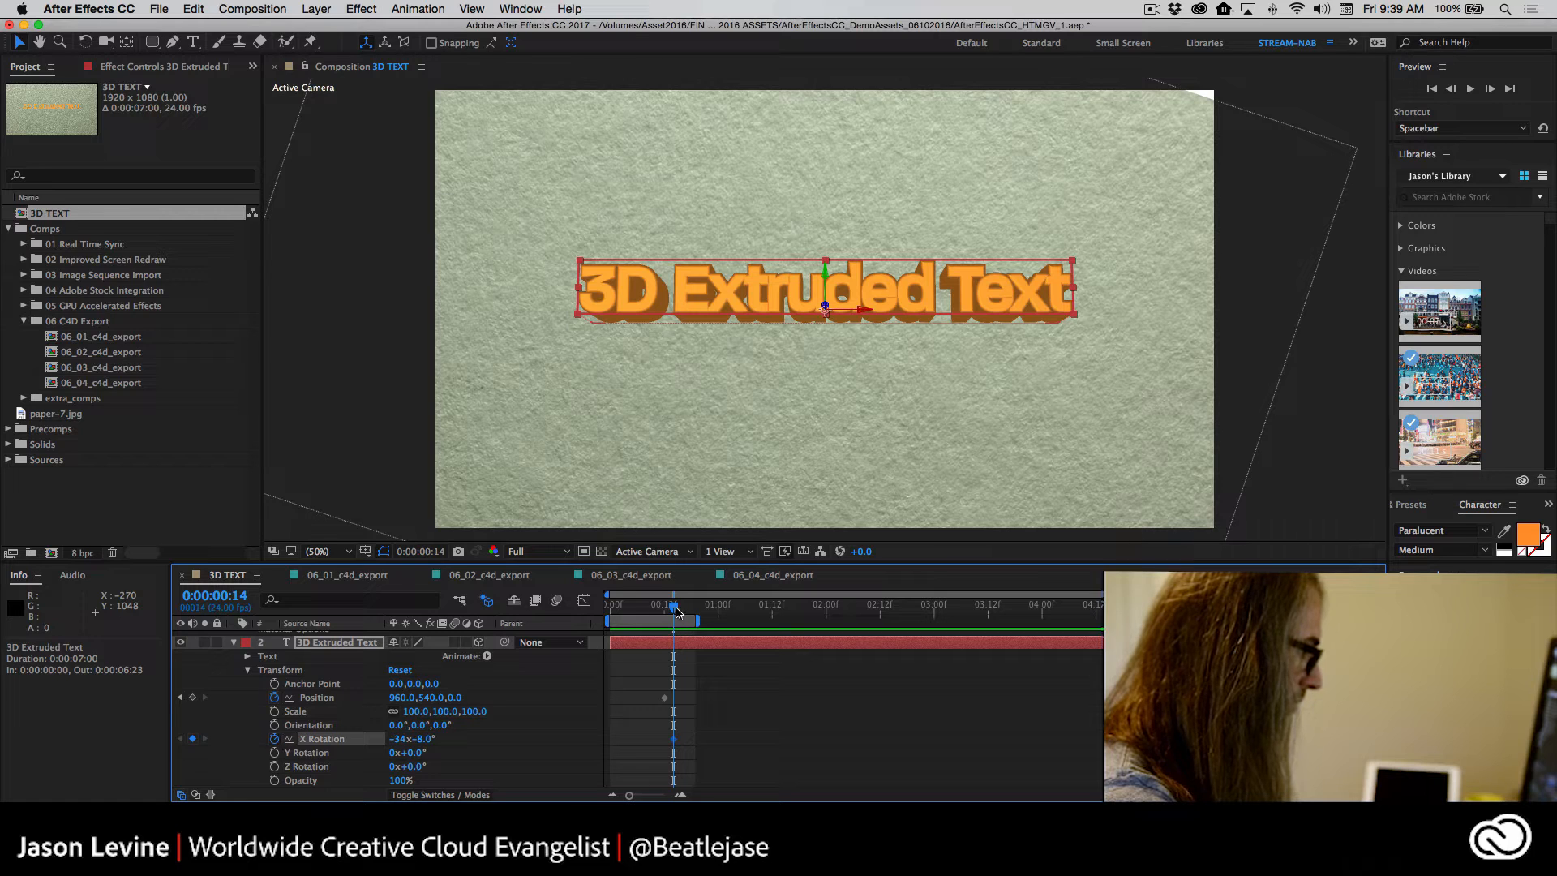
Add an X Rotation keyframe of -33x-331.0° at 0:00:00:02 on the text layer and preview the animation
drag(678, 611, 619, 615)
drag(425, 740, 452, 740)
key(space)
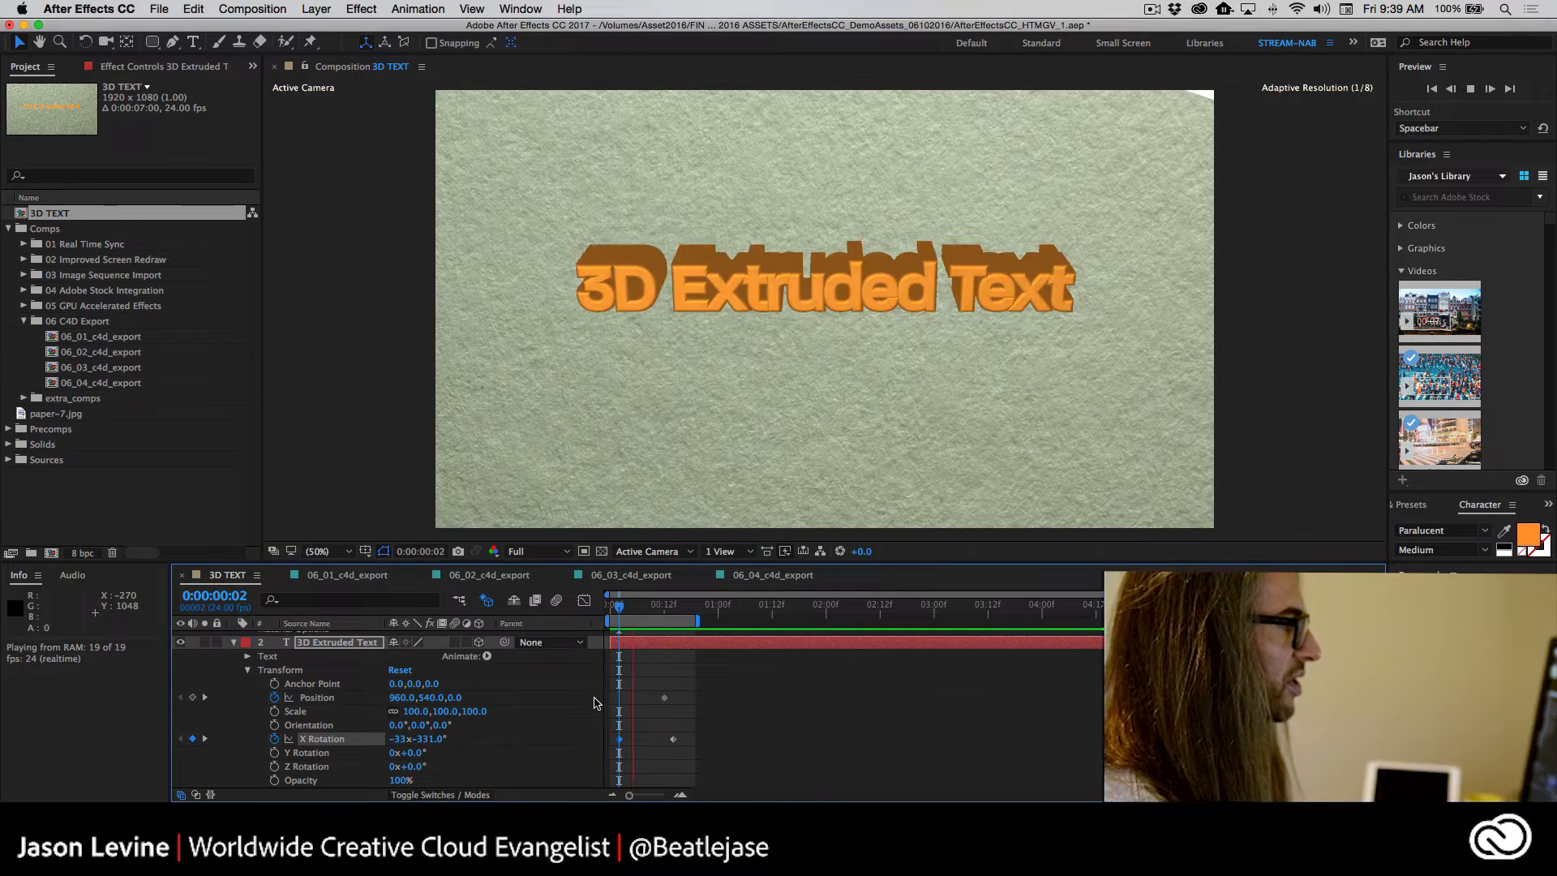
key(space)
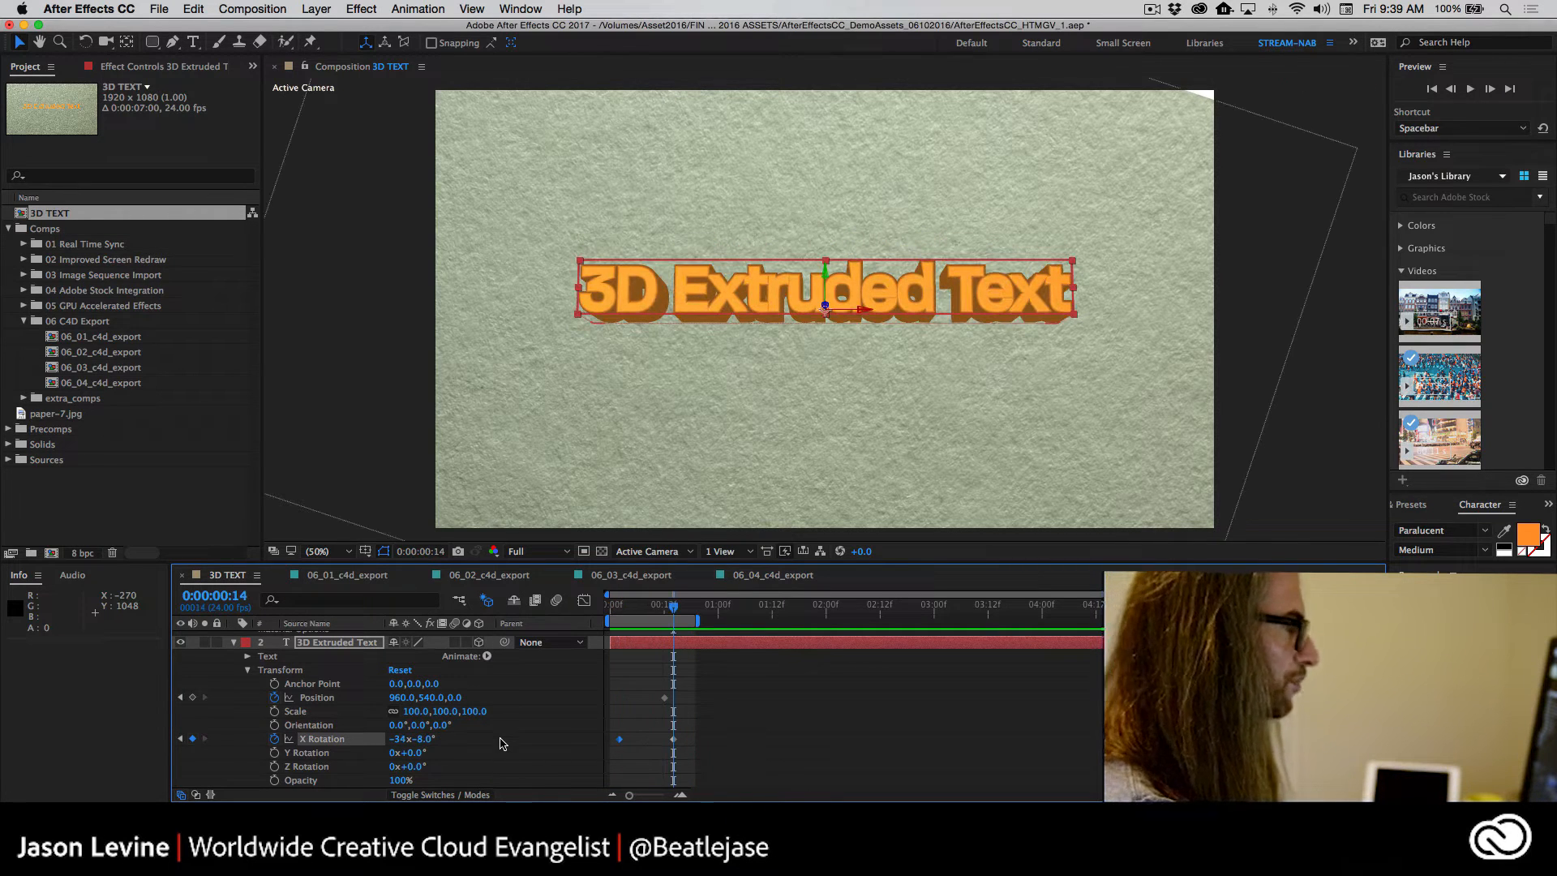
Save the project and bring the 3D TEXT composition into the artist_jesse_boykins_III bin of the Premiere Pro project
key(super+s)
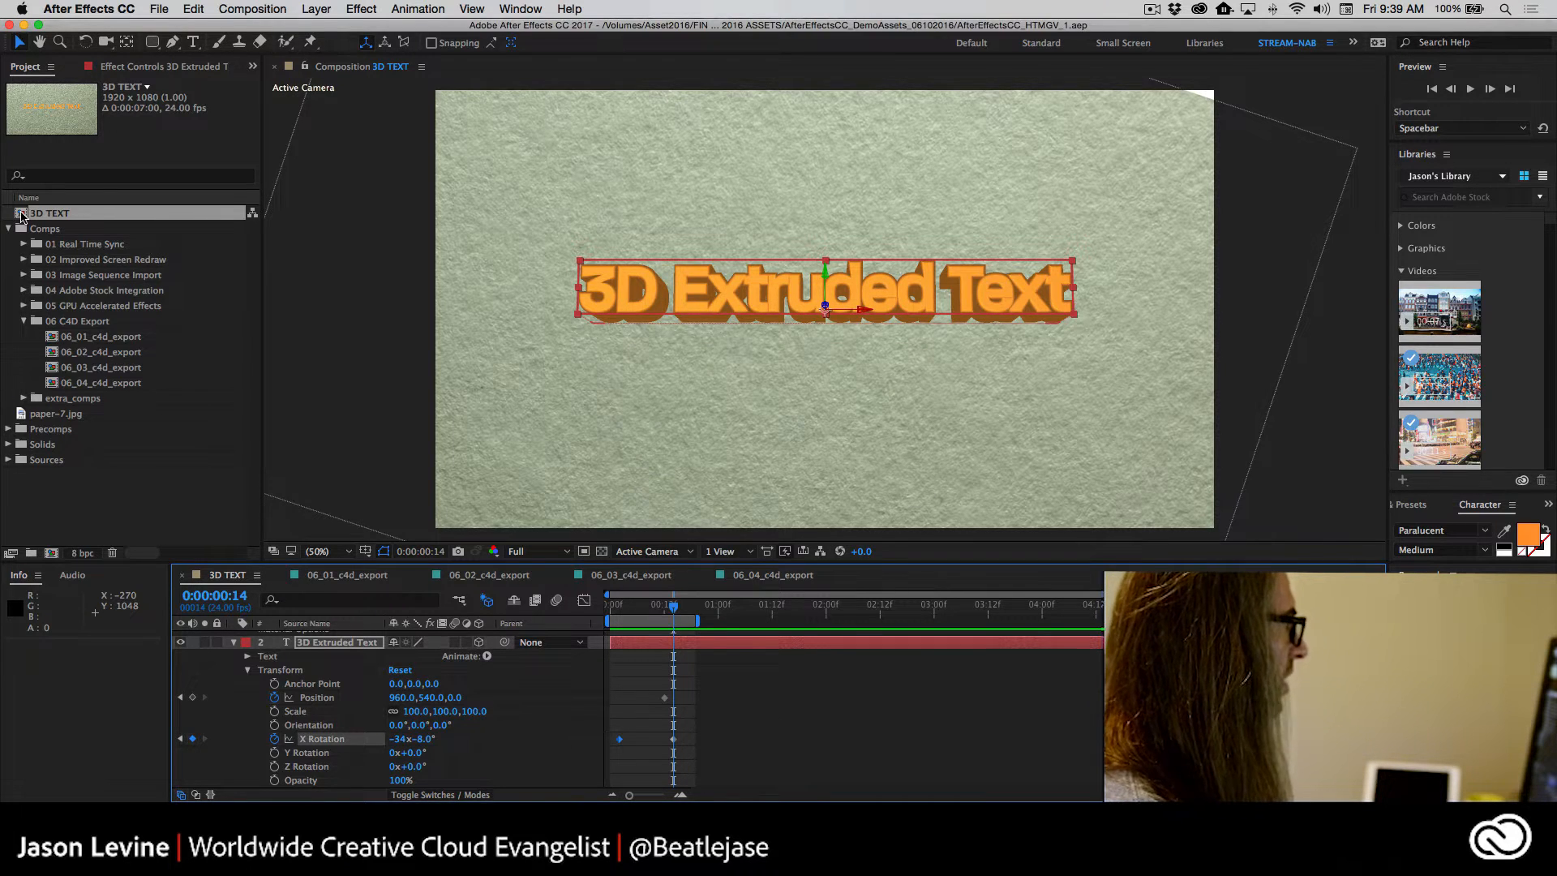
drag(20, 215, 202, 509)
key(super+Tab)
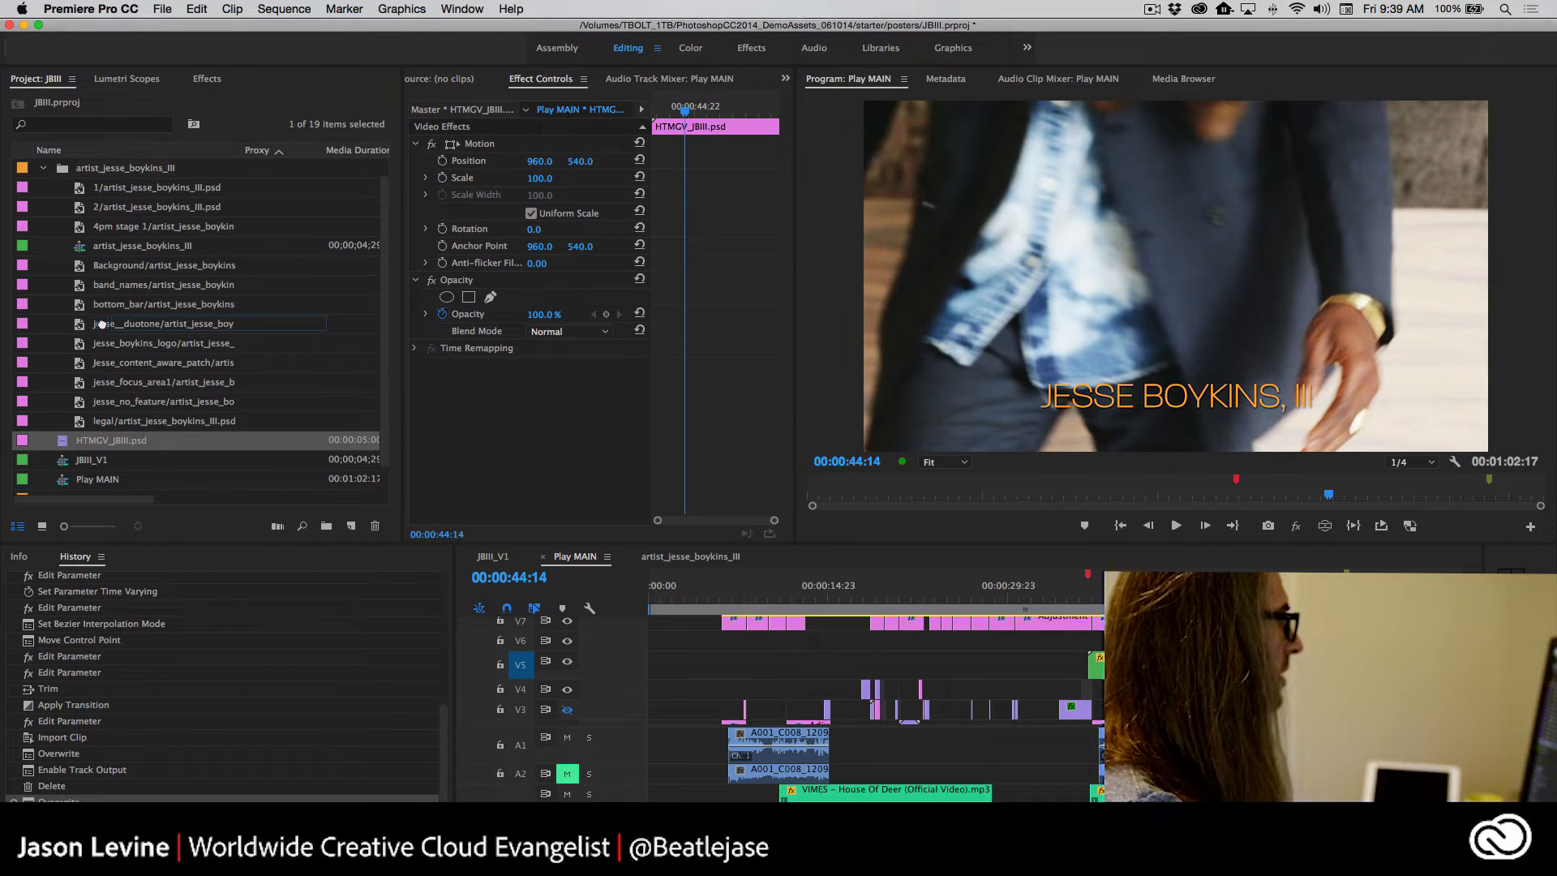
drag(95, 225, 93, 215)
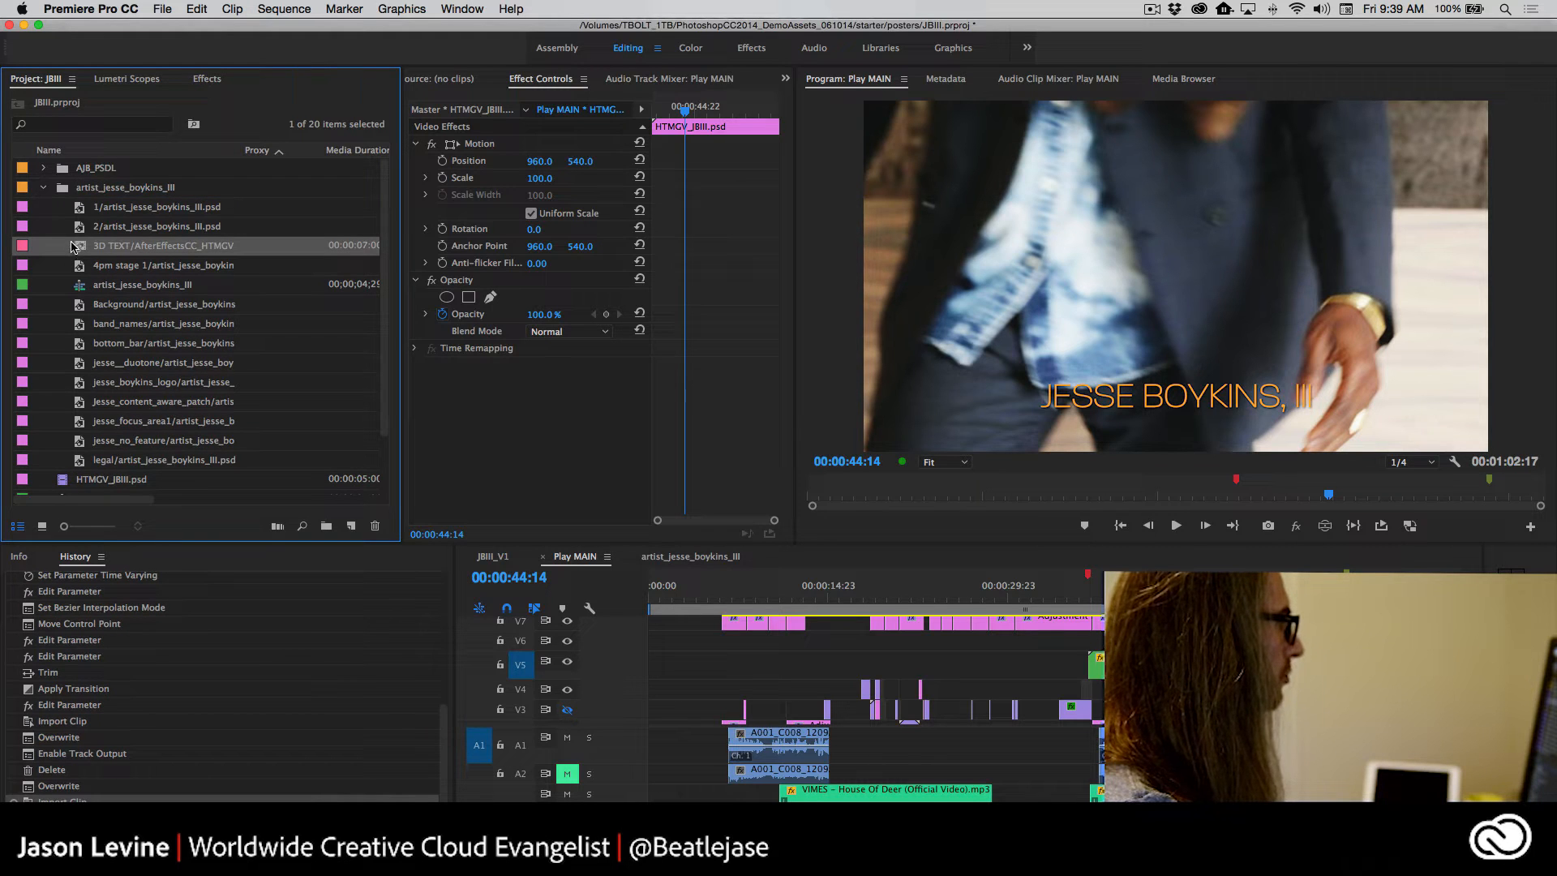
Load the 3D TEXT clip for source viewing, play it, and park its playhead at 00:00:00:05
double_click(80, 248)
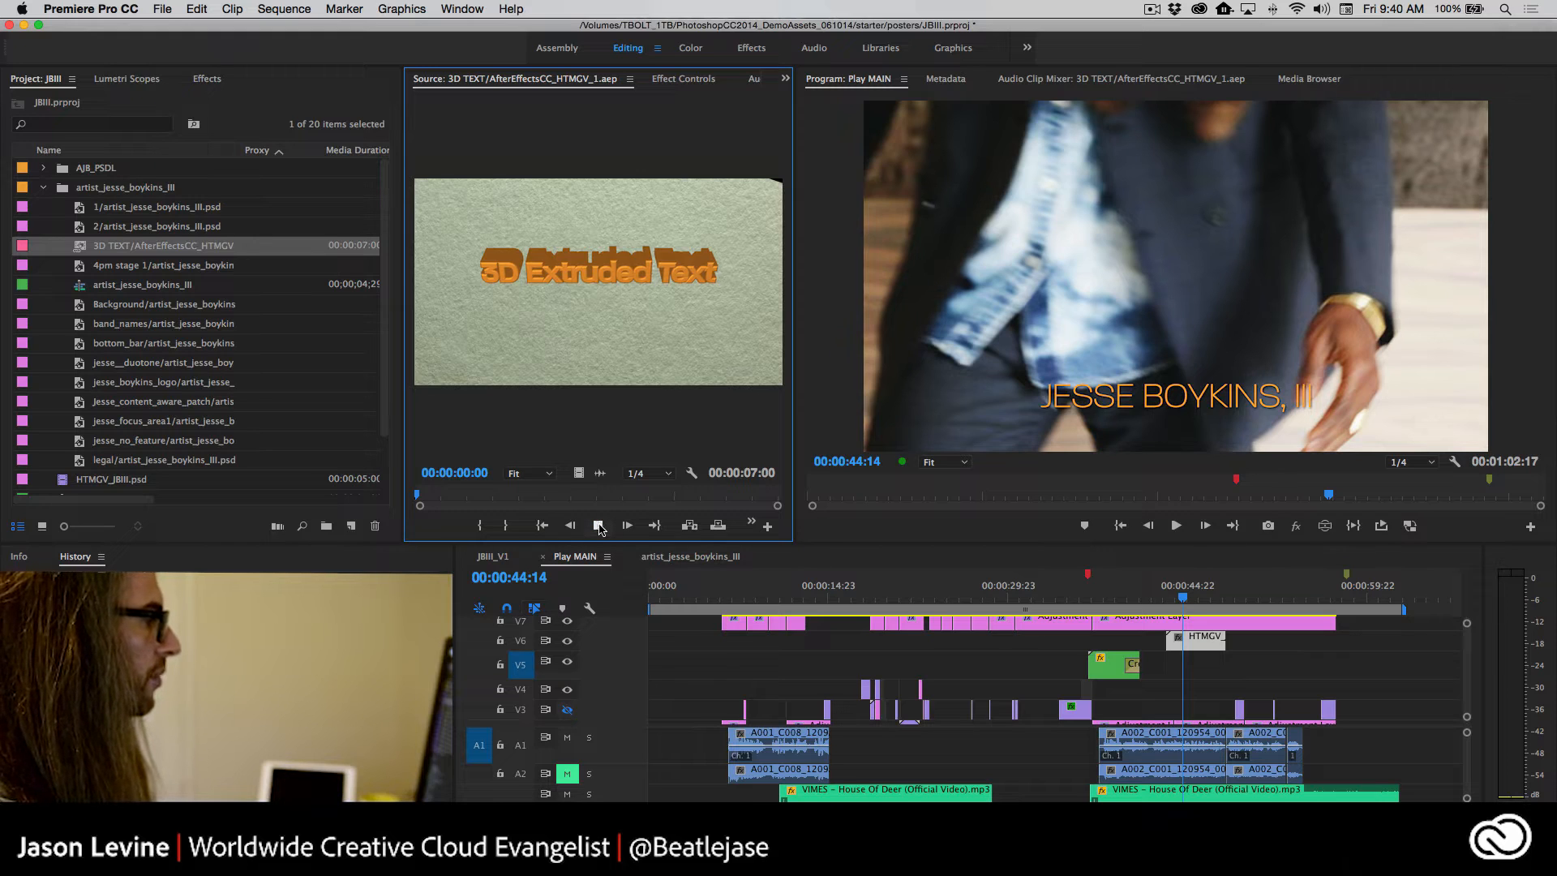
click(598, 526)
drag(502, 496, 427, 500)
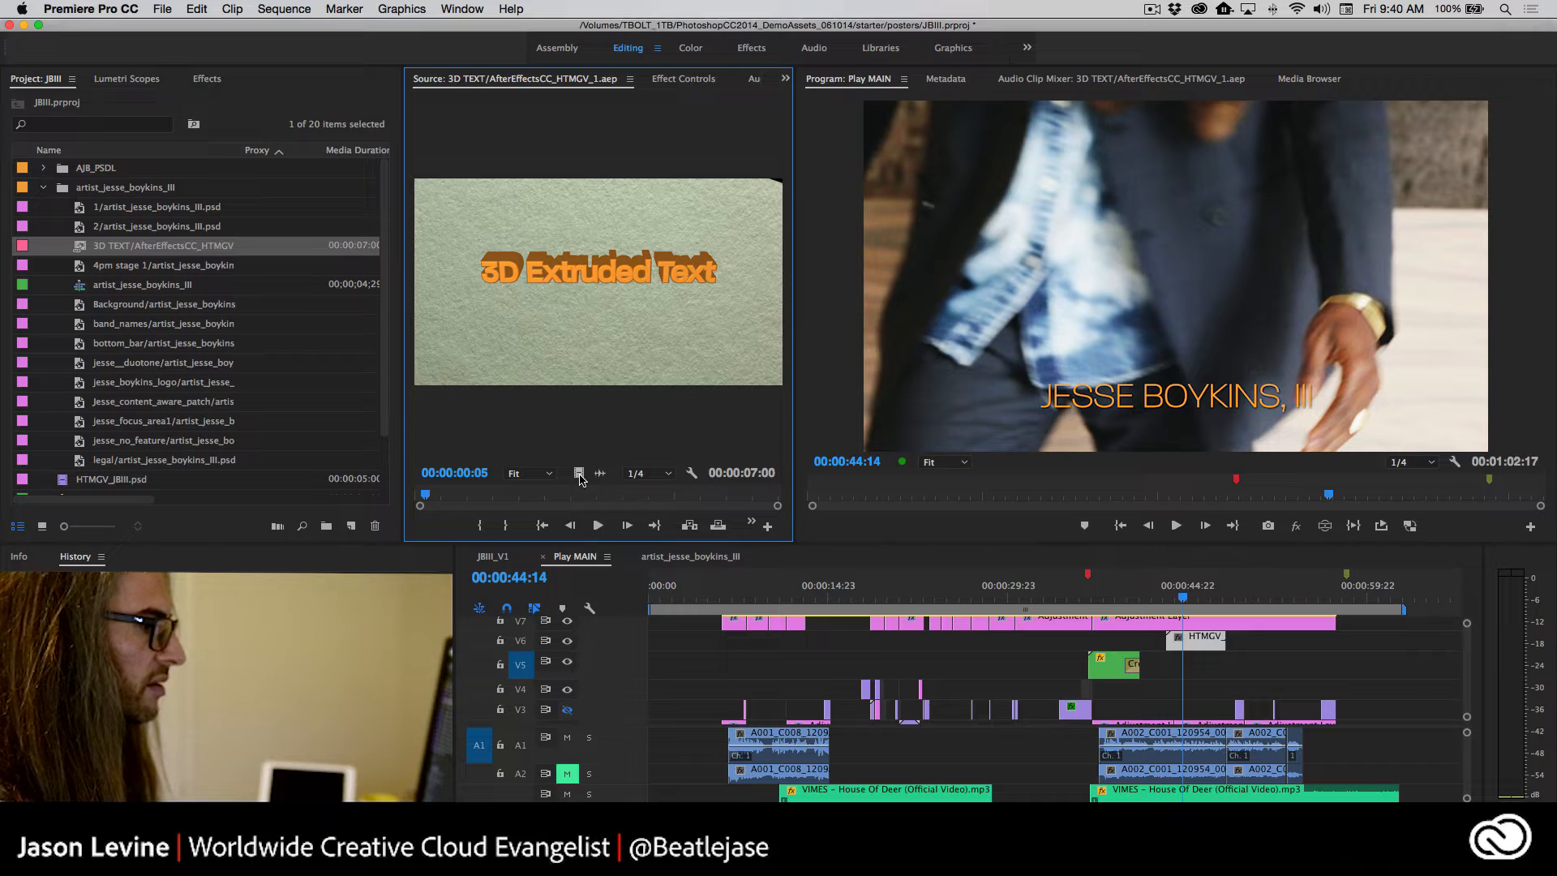
Place only the video of the 3D TEXT clip on track V6 after the HTMGV clip, and view it at 00:00:49:04
drag(579, 476, 1241, 656)
mouse_move(1232, 602)
mouse_down()
mouse_move(1271, 604)
mouse_move(1236, 604)
mouse_up()
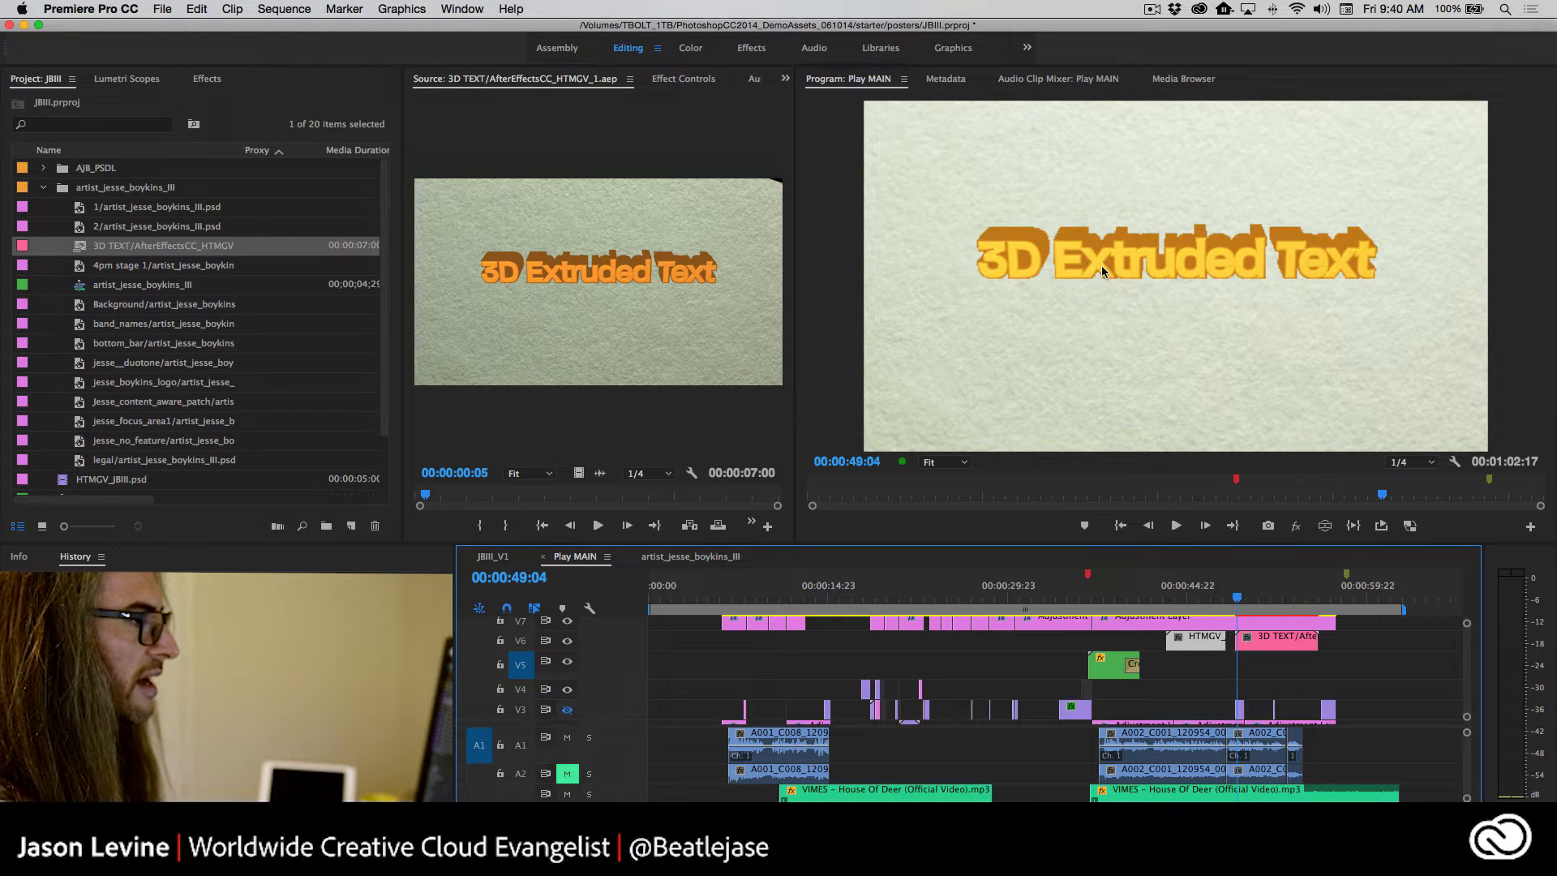
click(1263, 640)
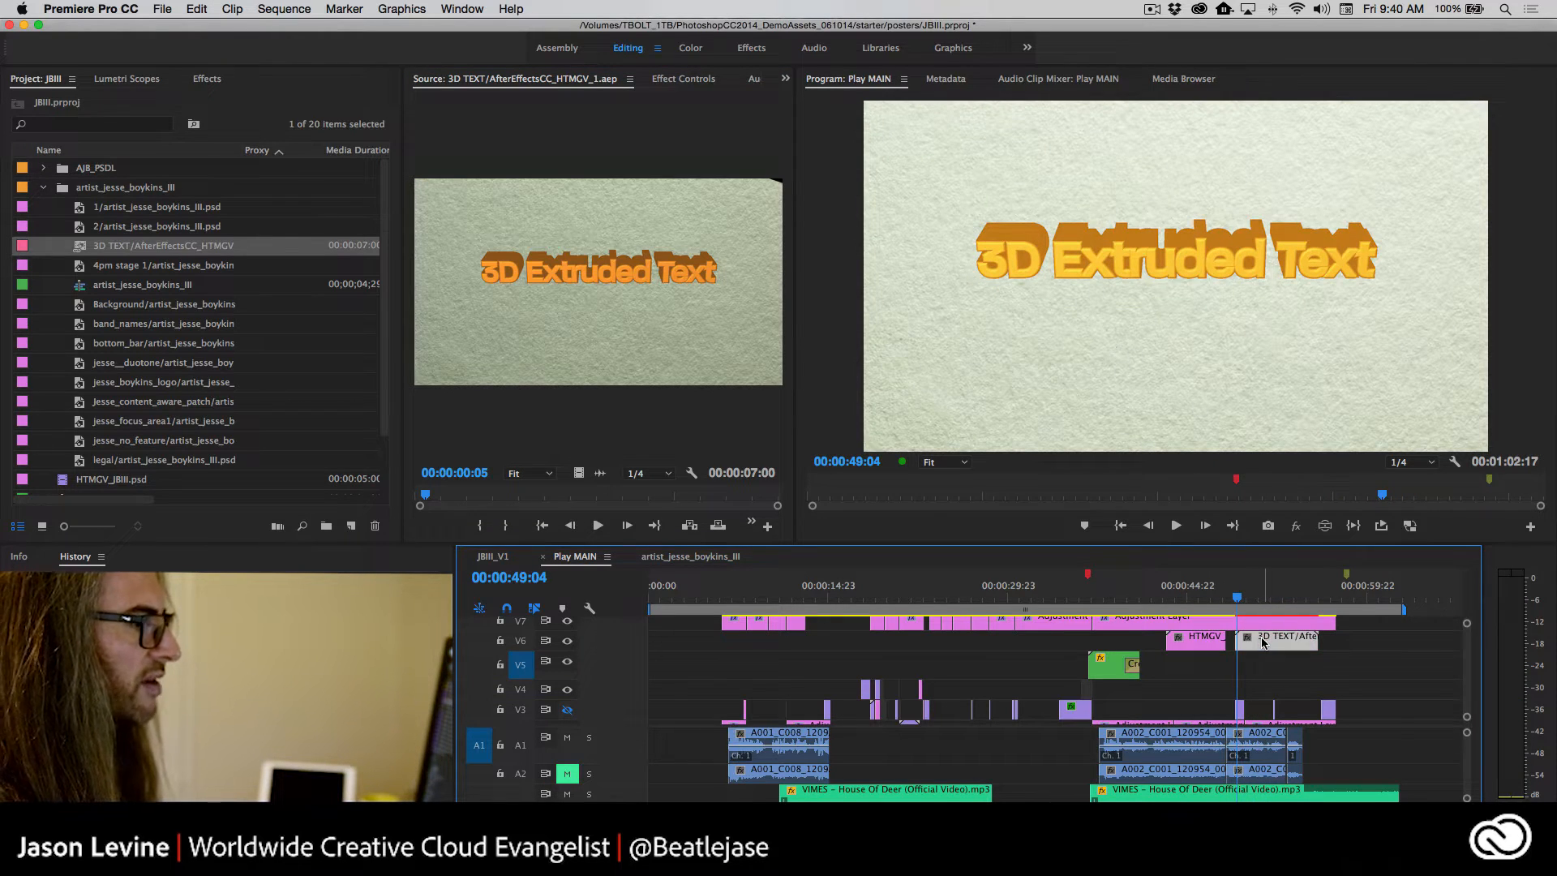
Switch to After Effects, hide the paper background layer in the 3D TEXT composition, and show the transparency grid
key(super+Tab)
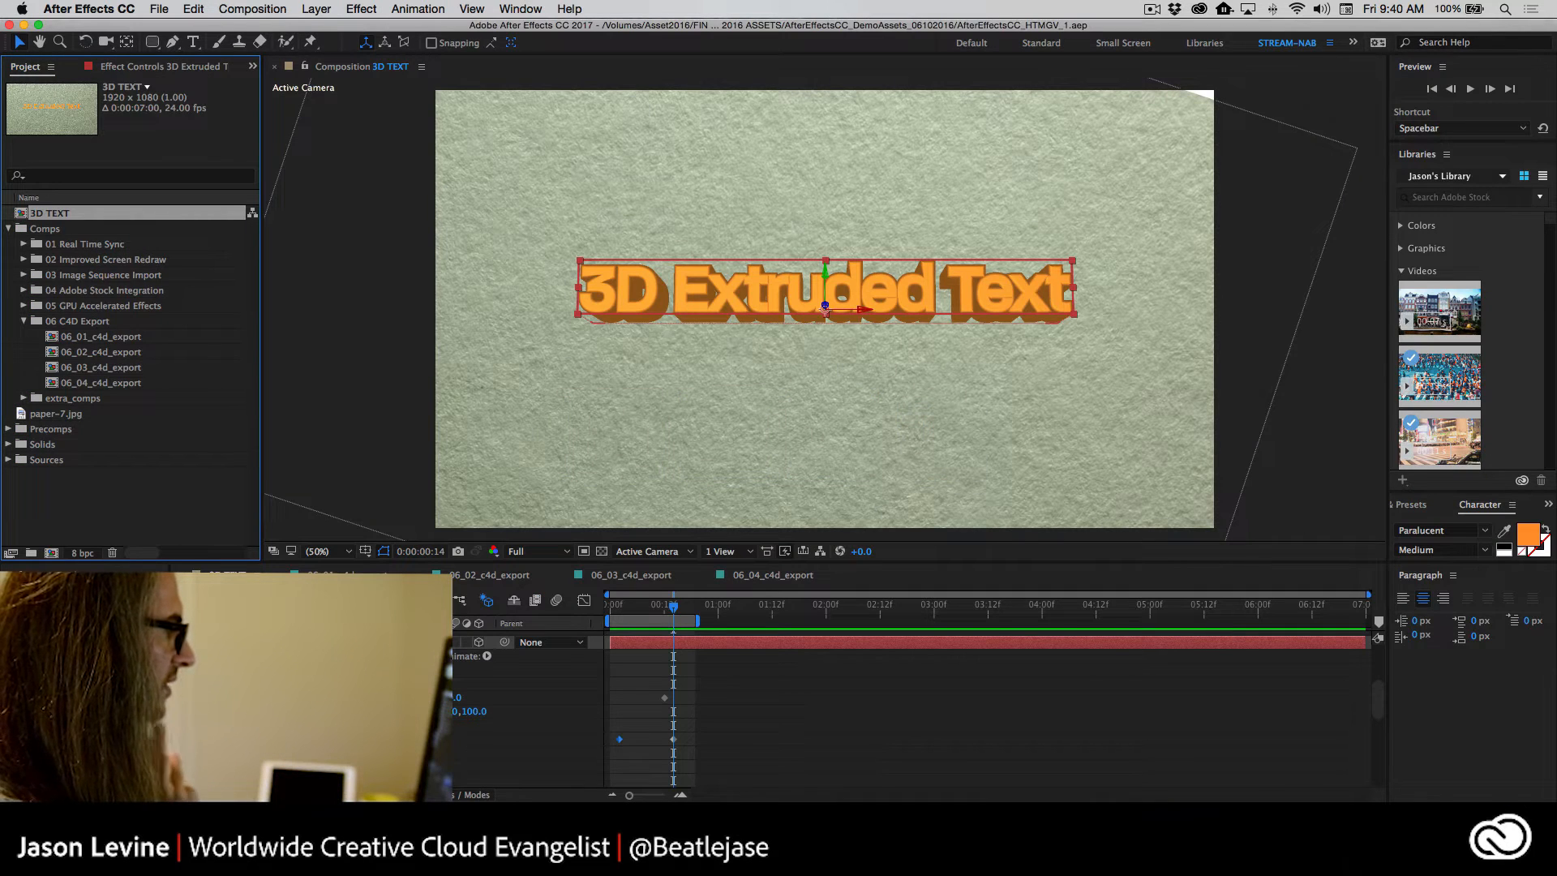
click(238, 642)
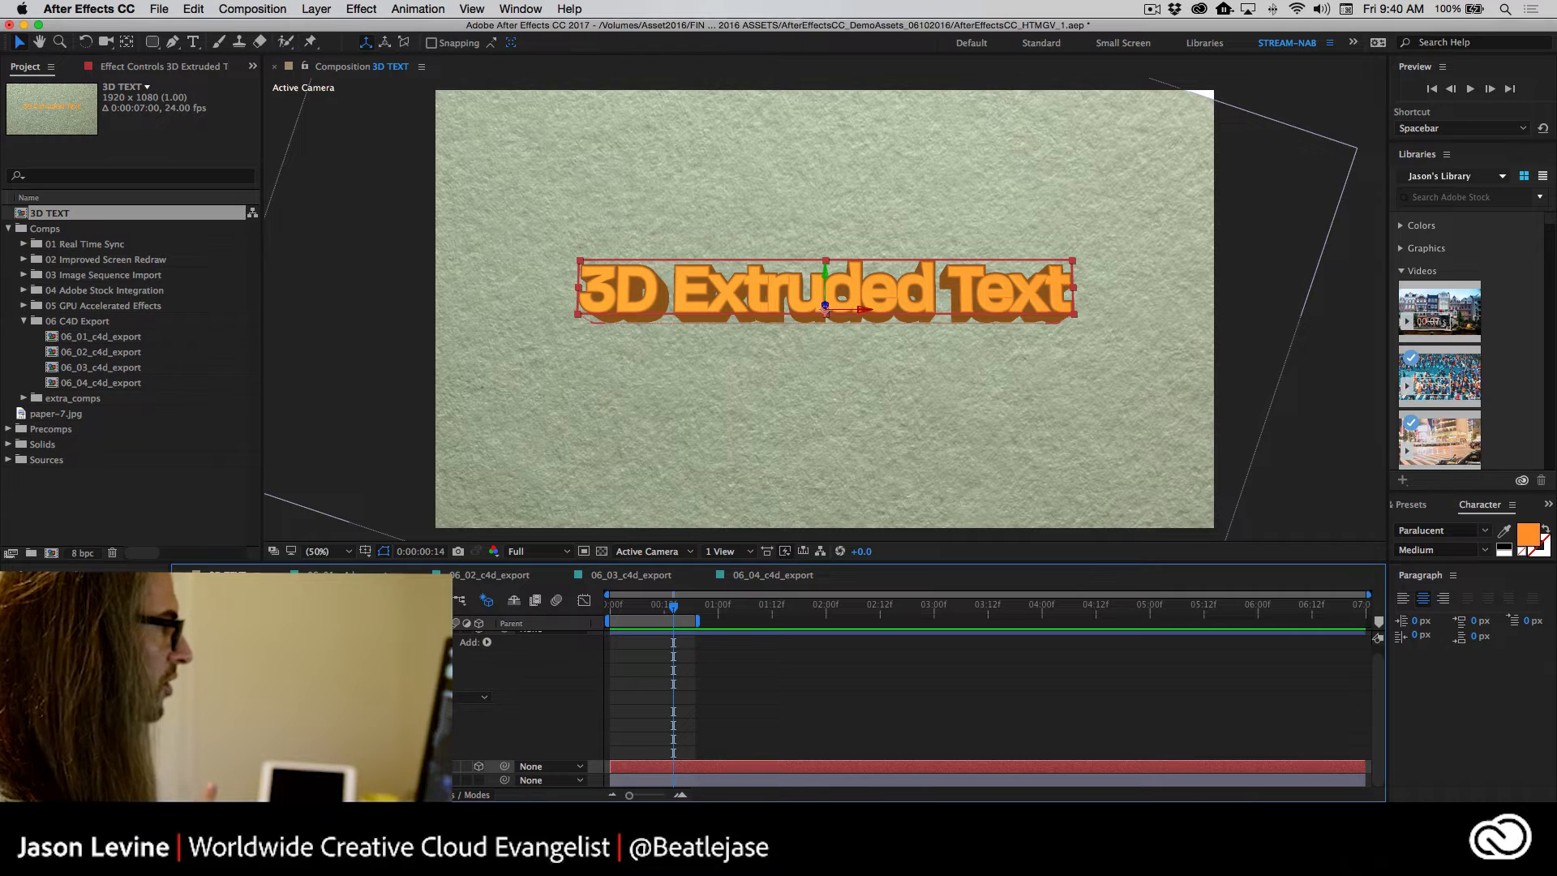
click(180, 780)
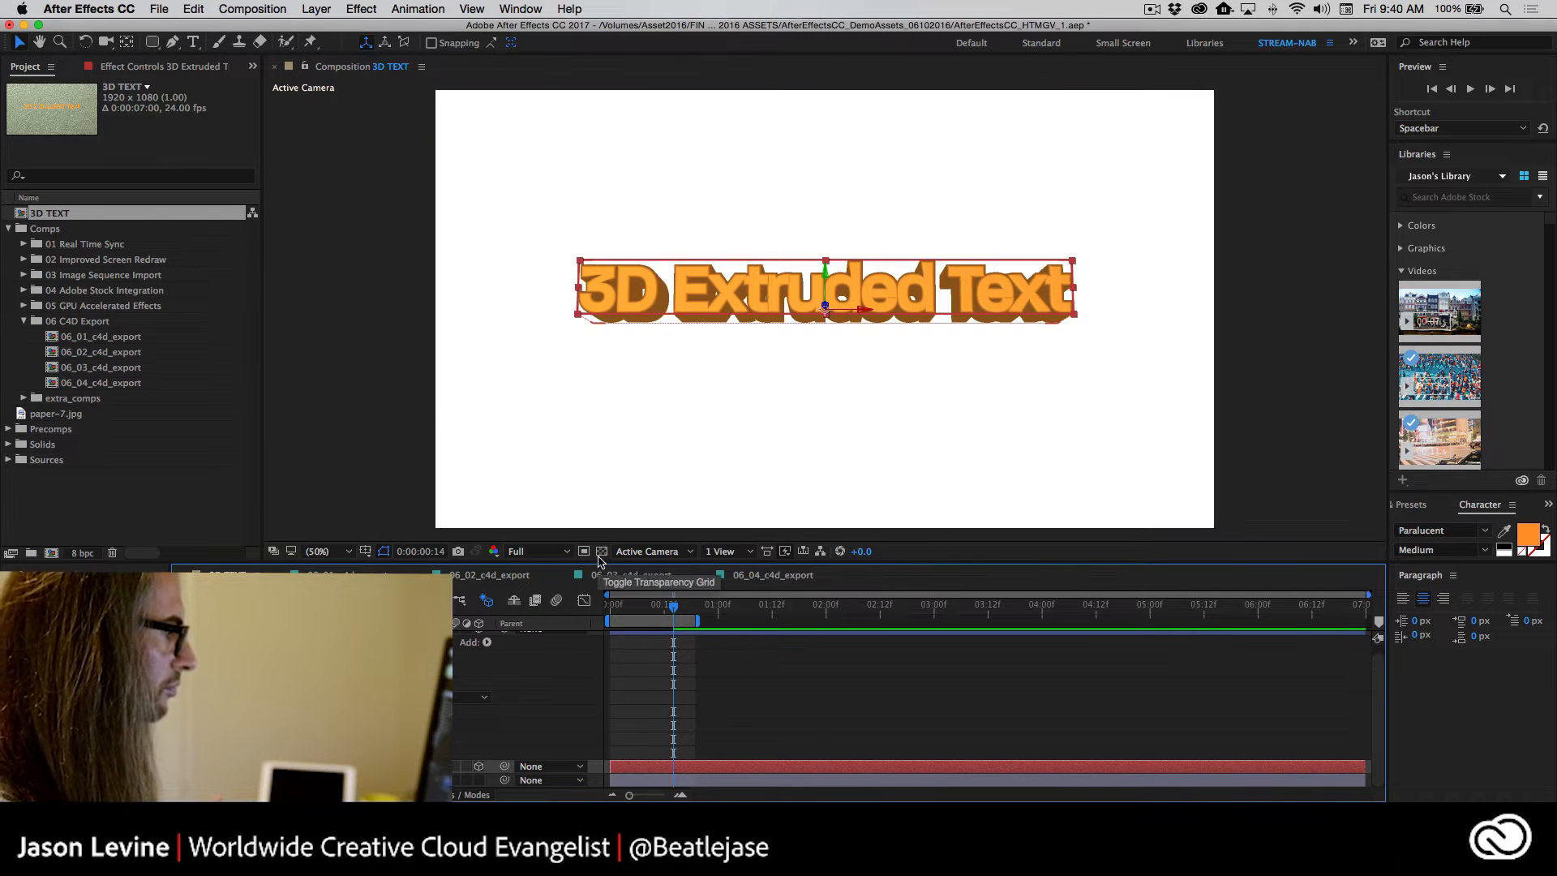
click(601, 552)
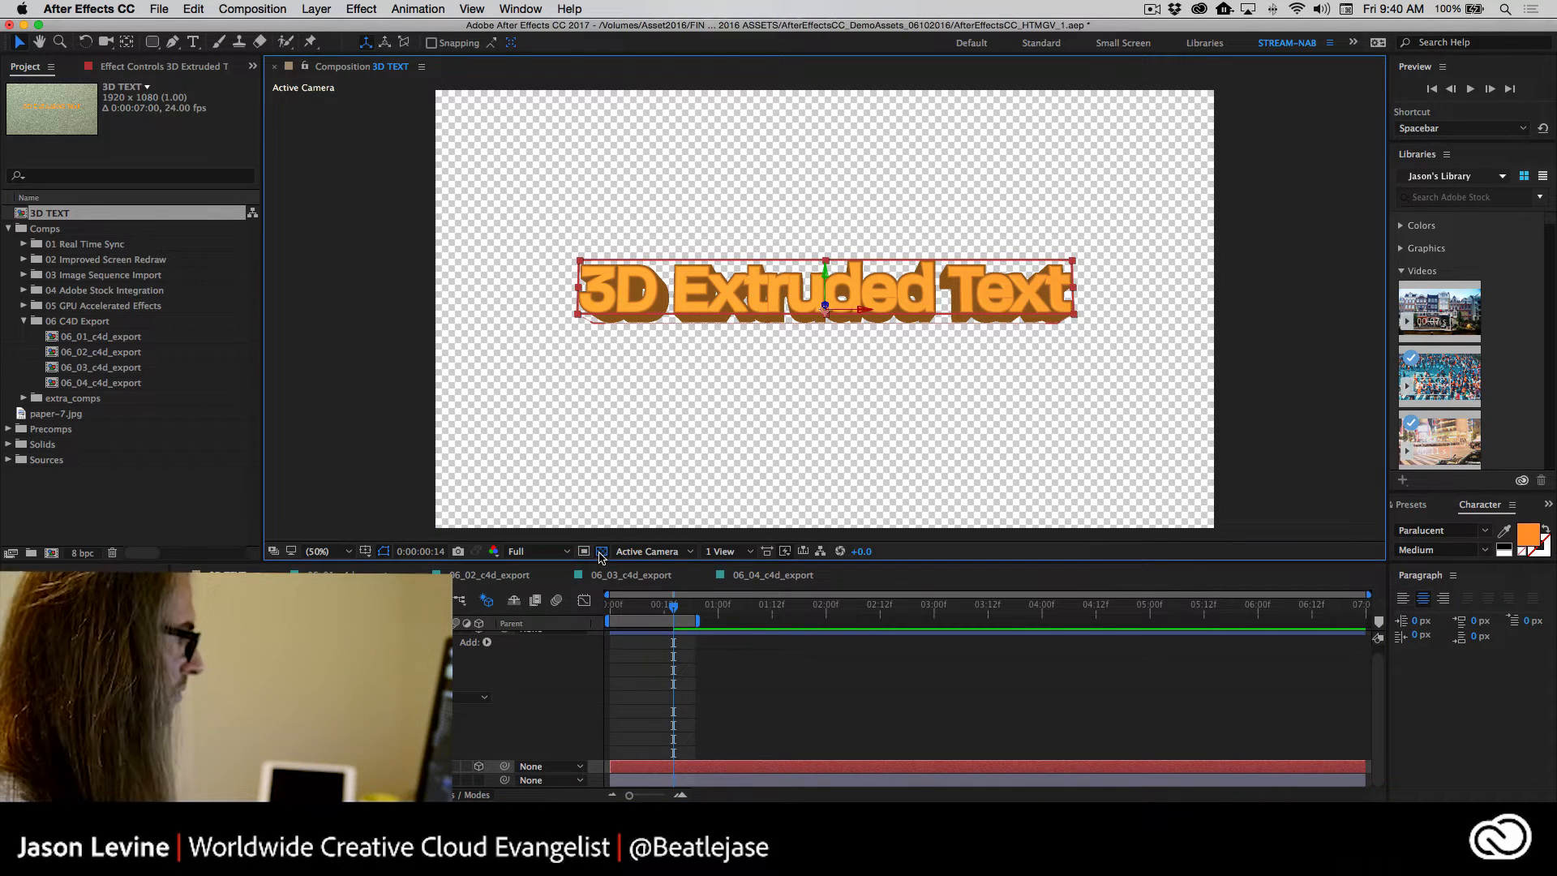
Check the linked 3D TEXT clip over the footage in Premiere Pro up to 00:00:49:16, also previewing its composition in After Effects
key(super+Tab)
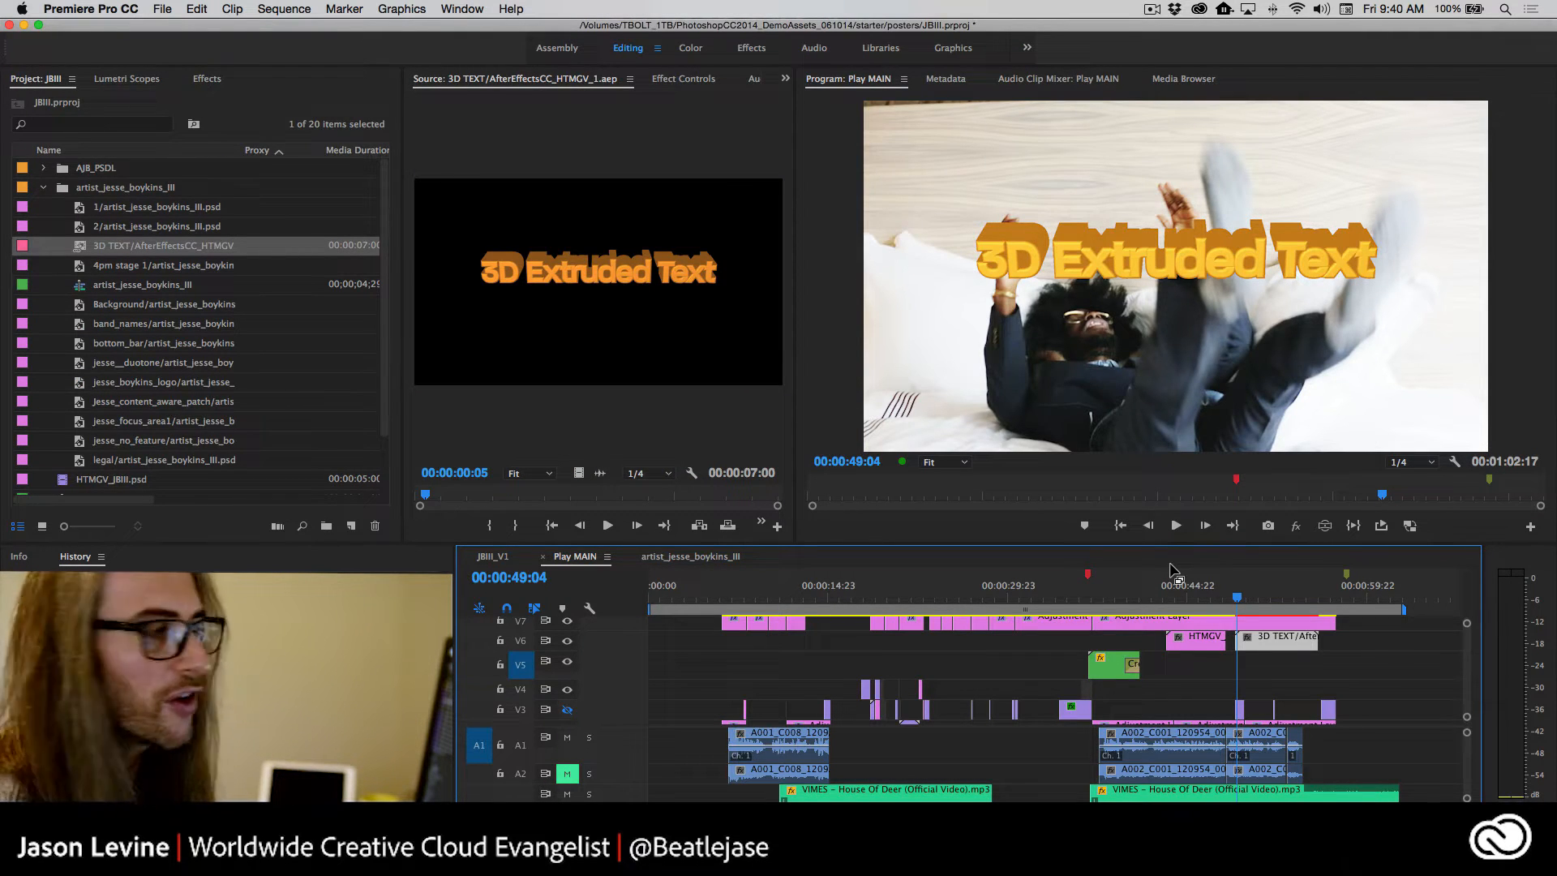
drag(1238, 603, 1235, 603)
key(super+Tab)
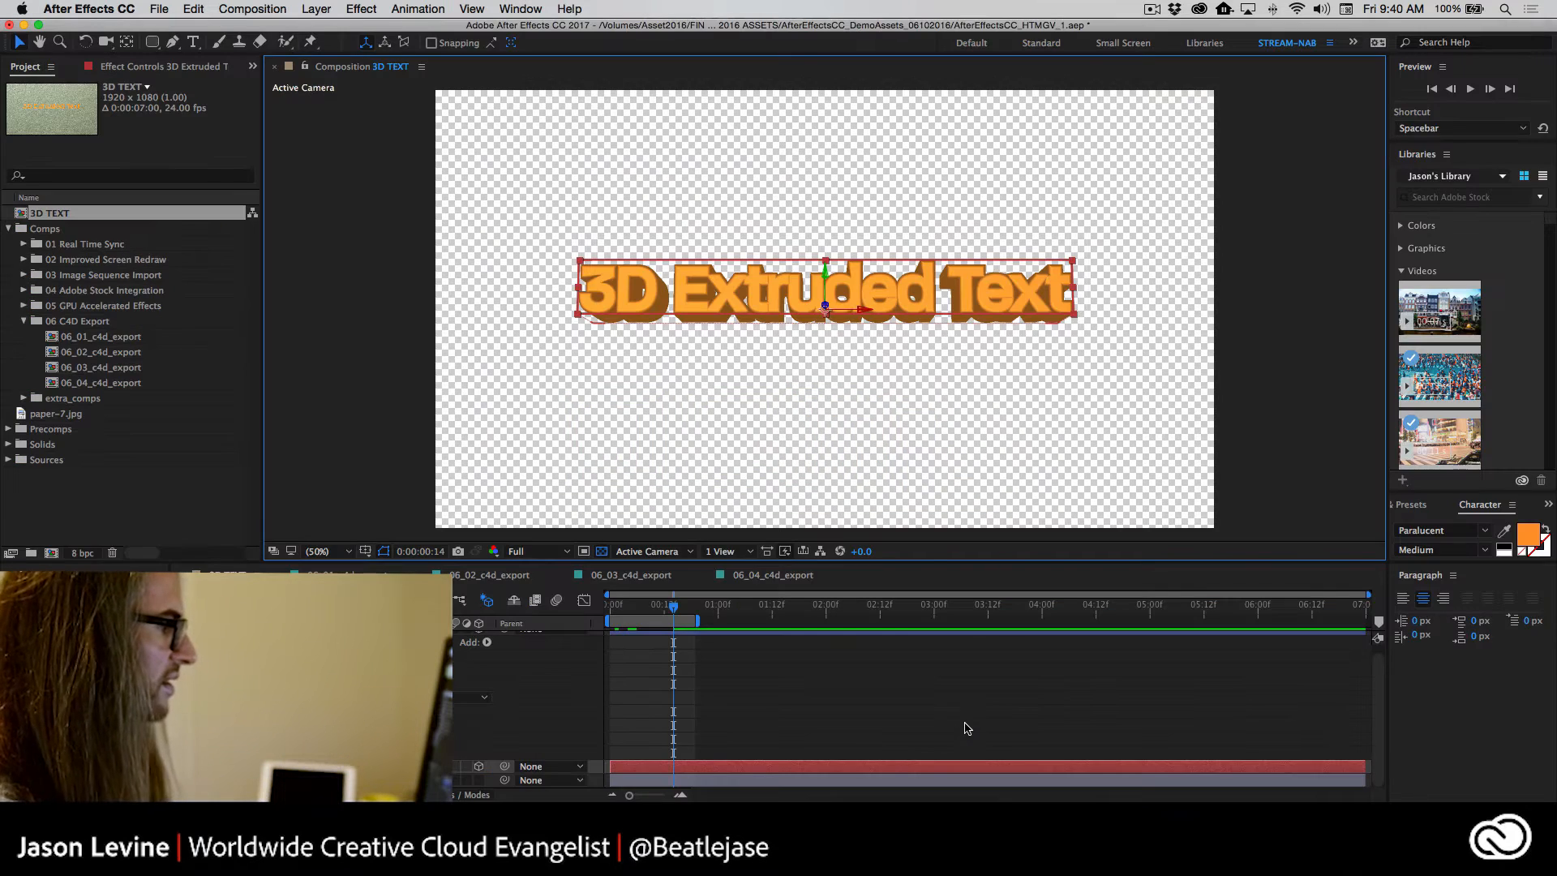
key(space)
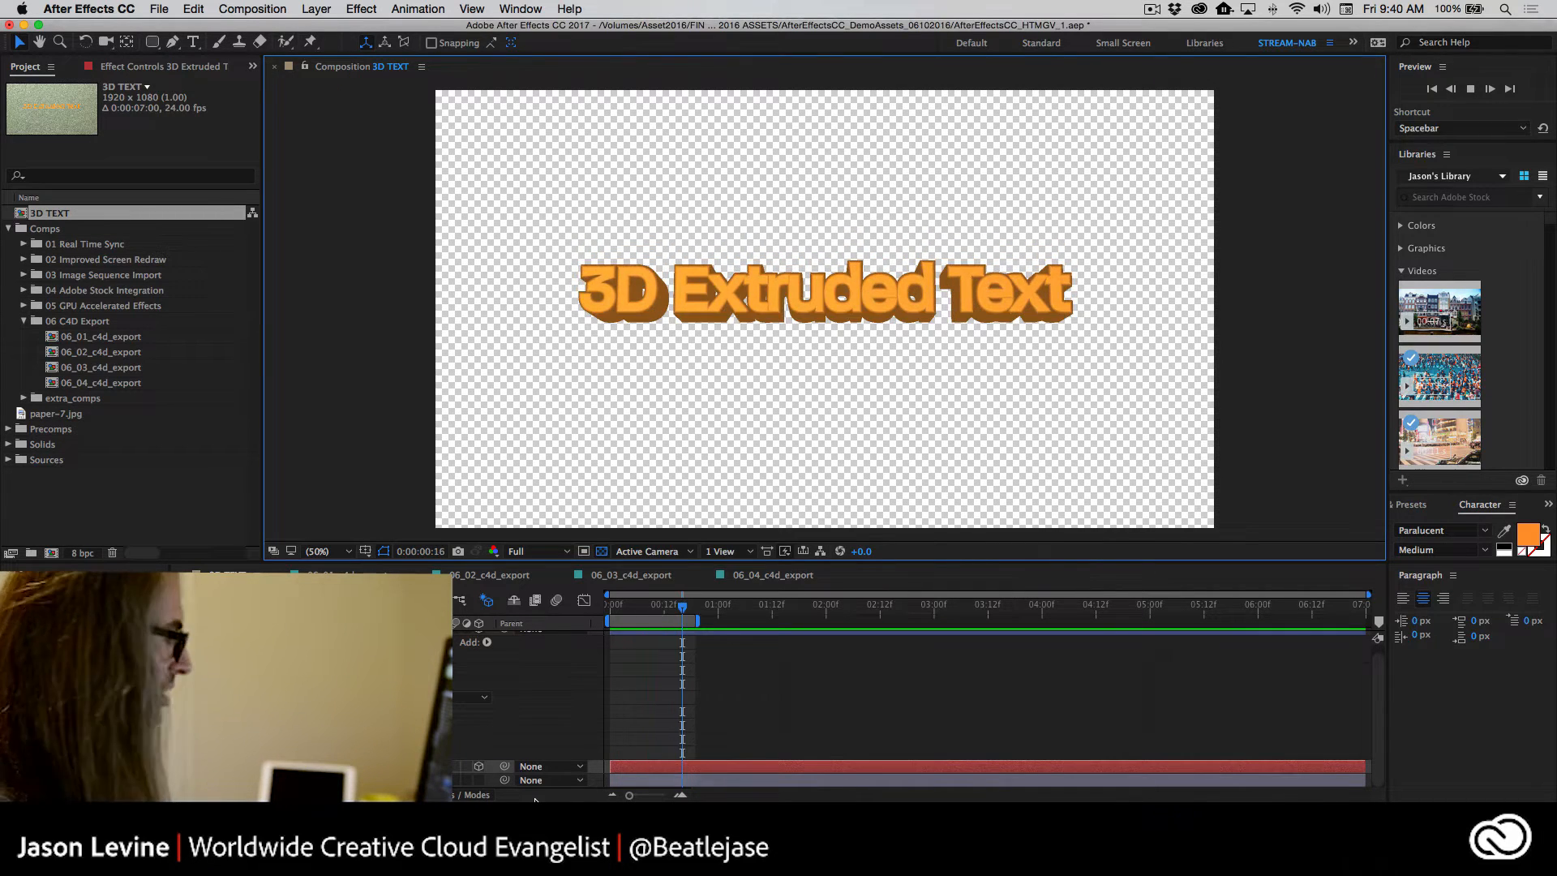
key(super+Tab)
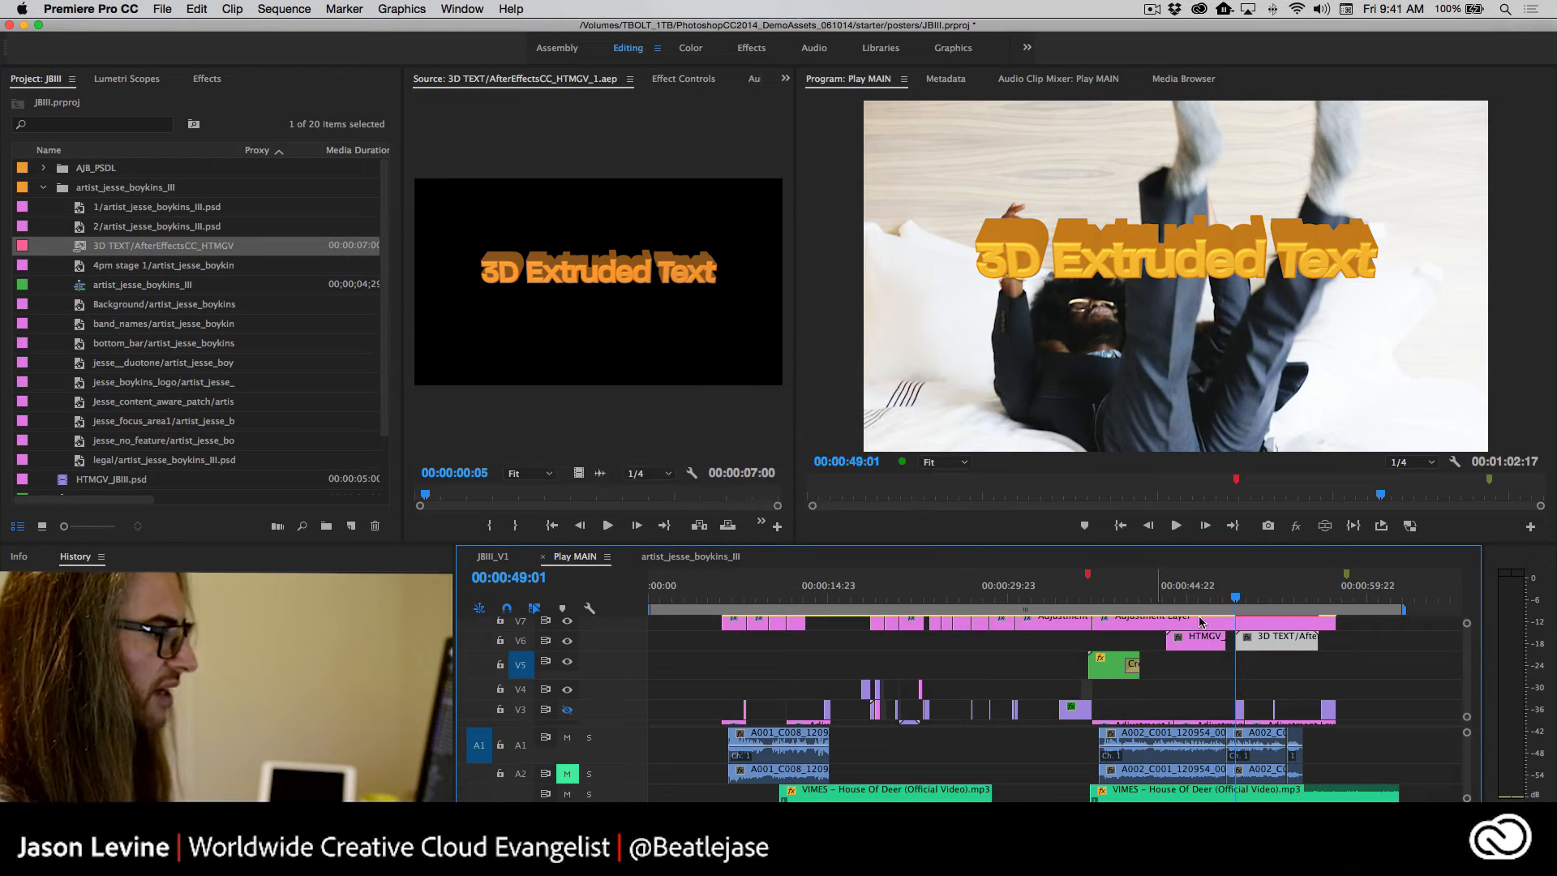
drag(1234, 600, 1245, 601)
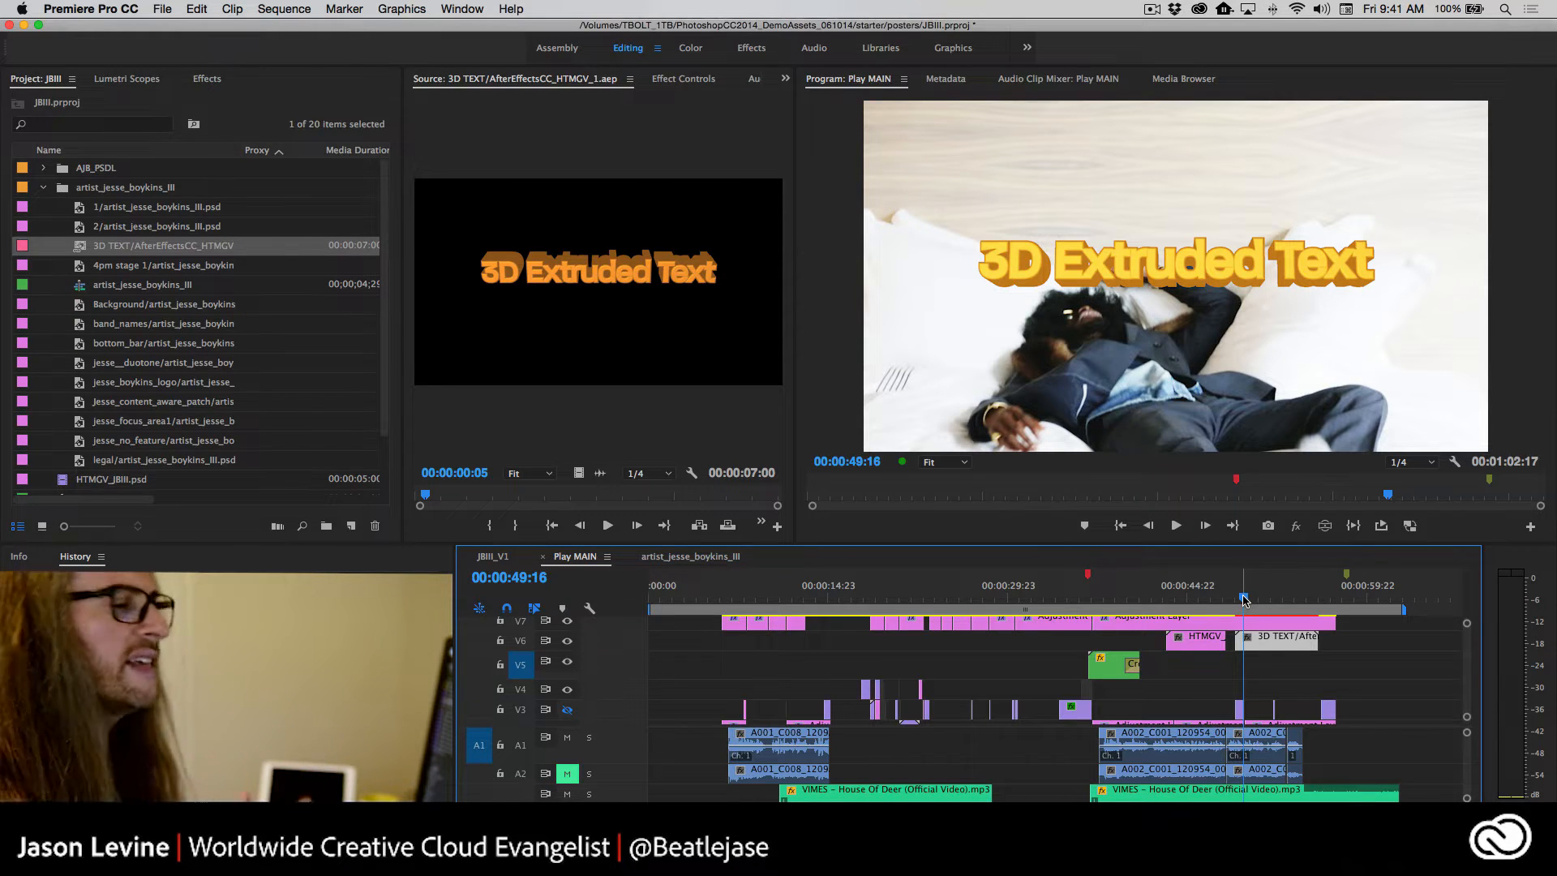
Switch to After Effects, open the 06_01_c4d_export composition, and preview its animation
key(super+Tab)
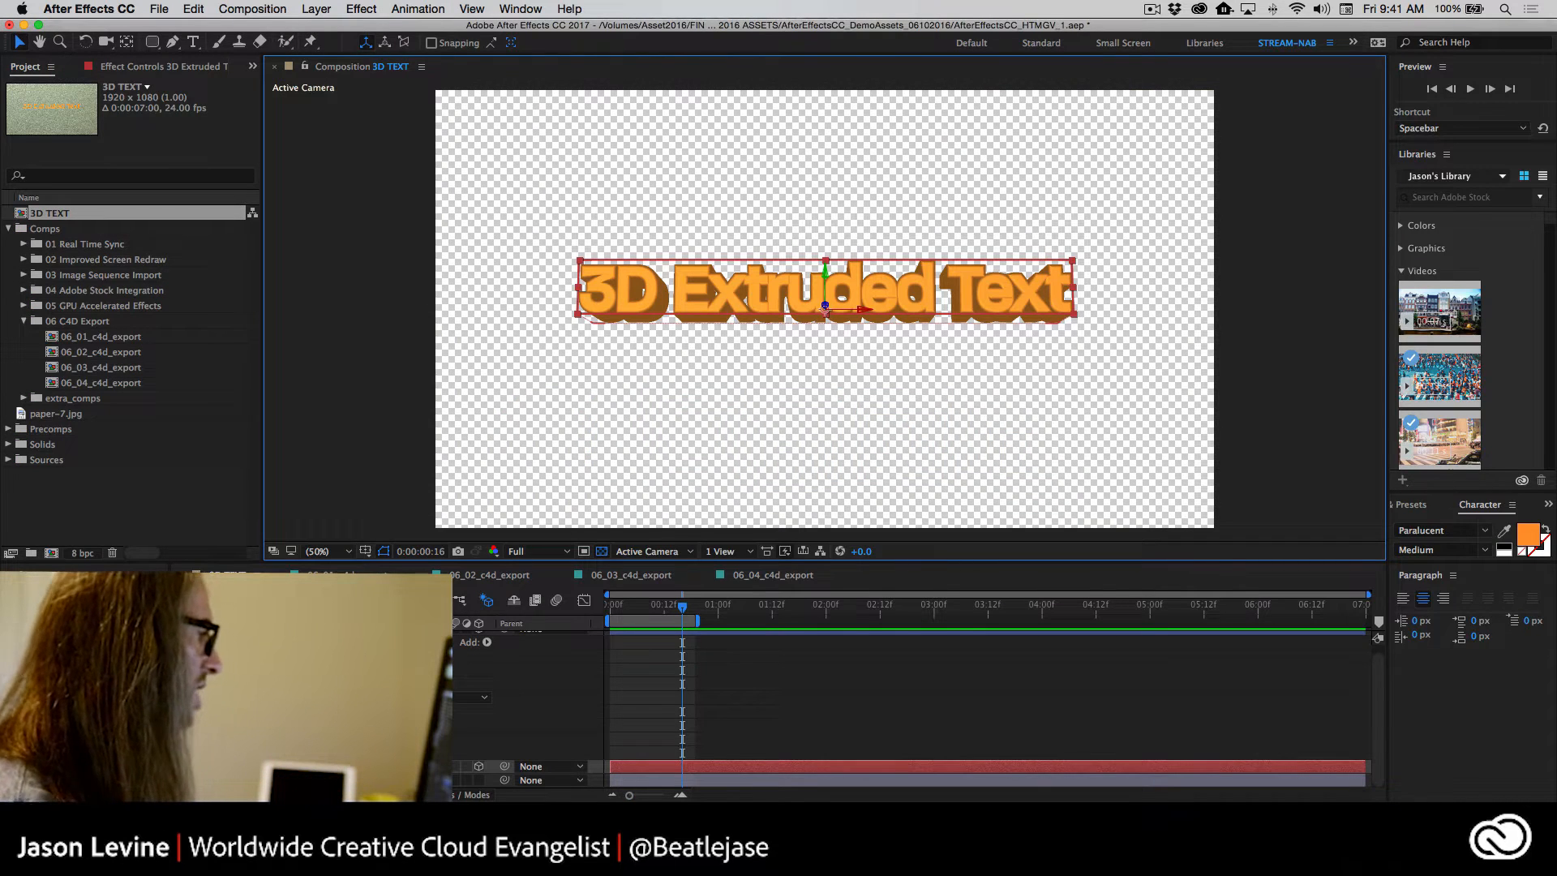
click(348, 575)
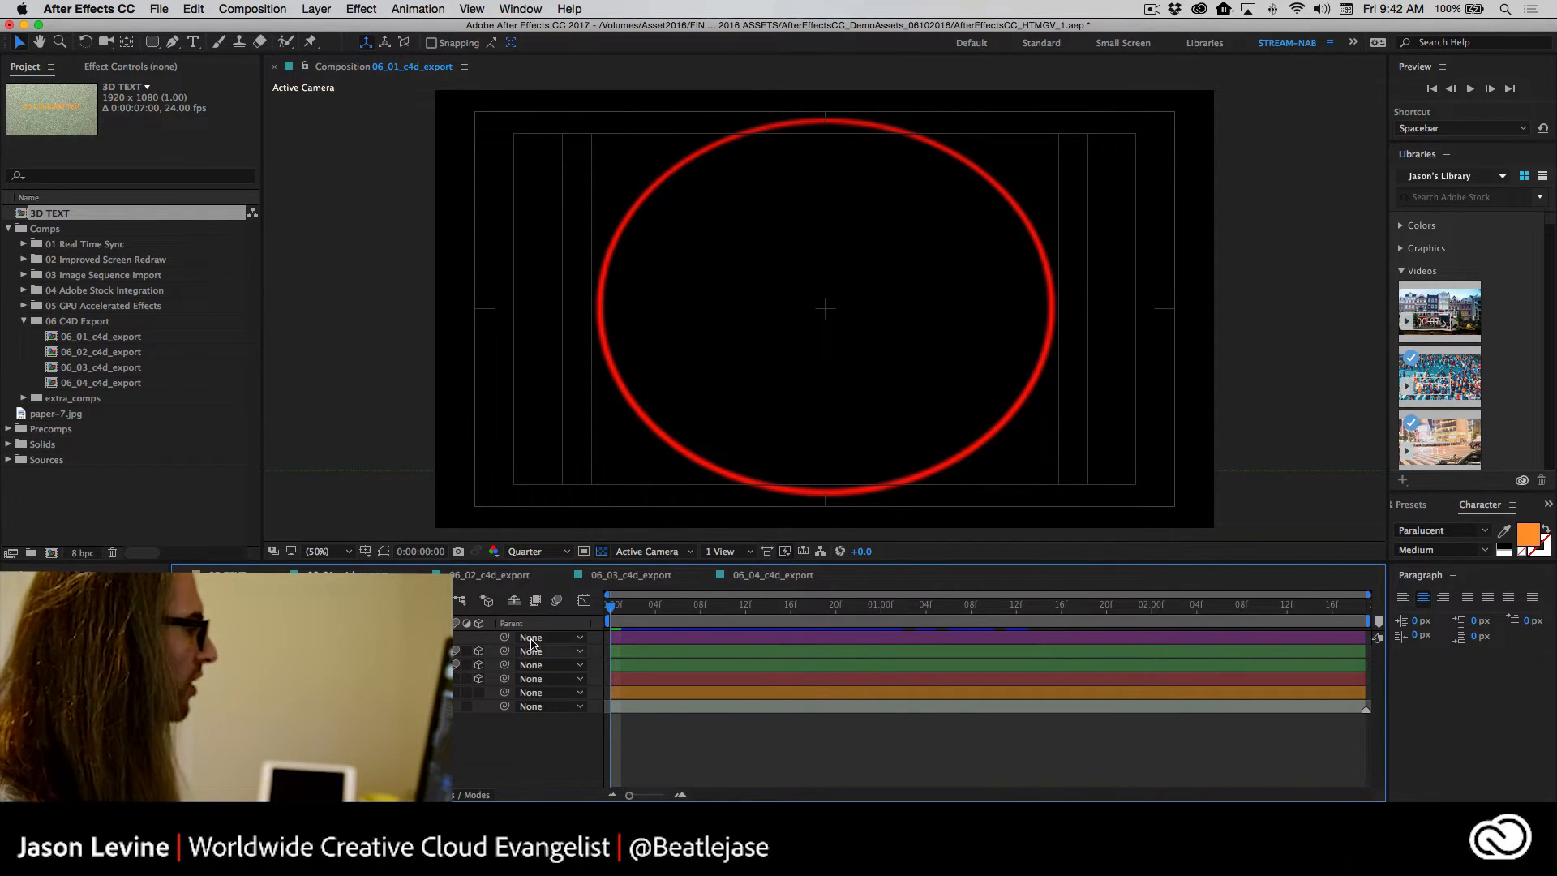
key(space)
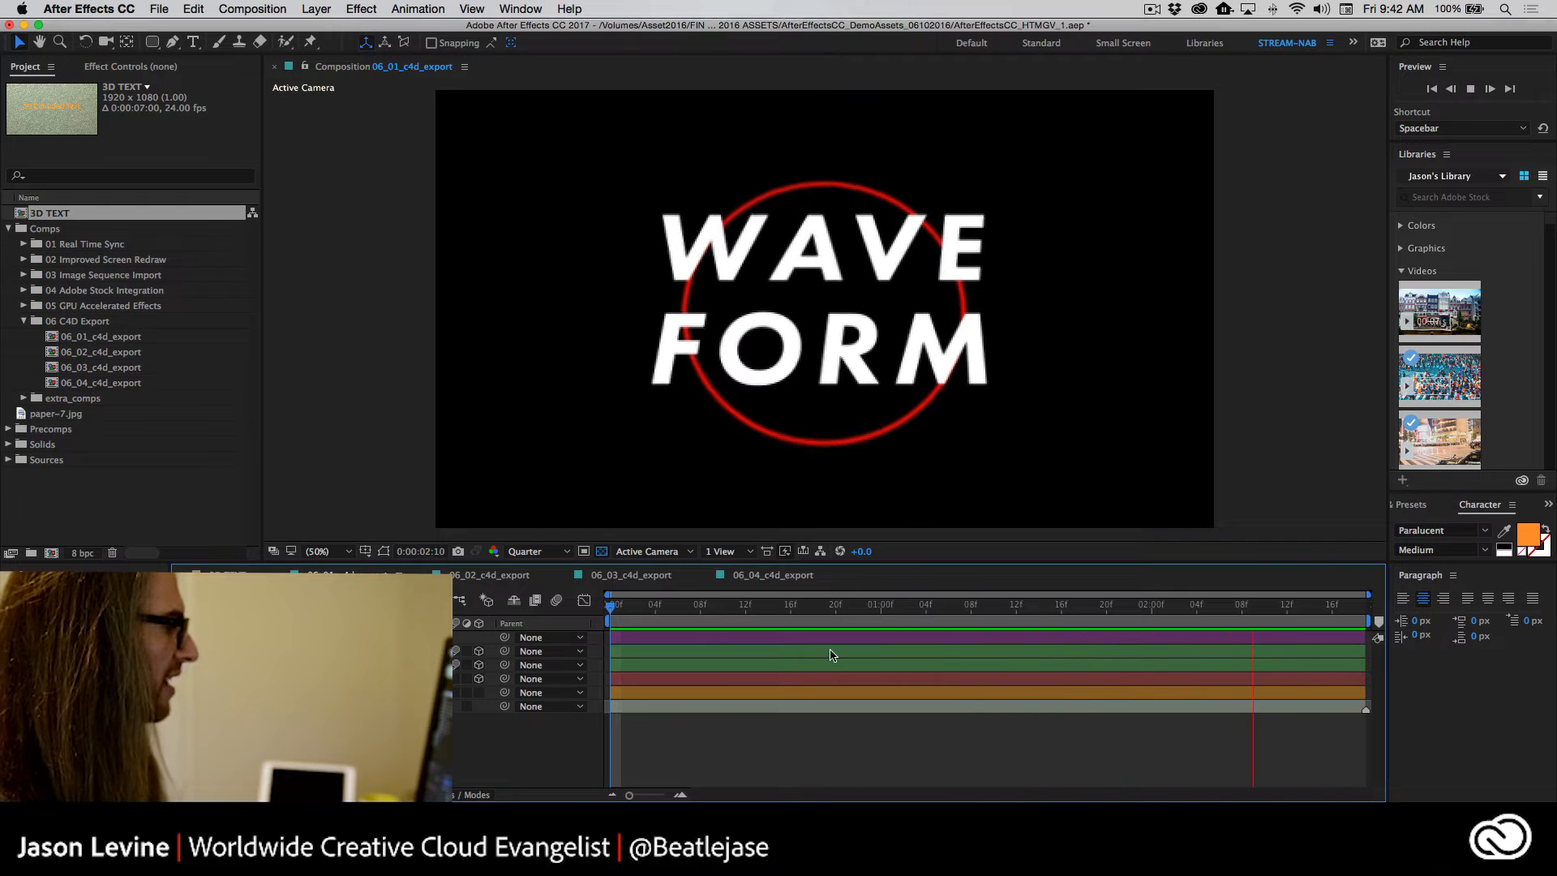
key(space)
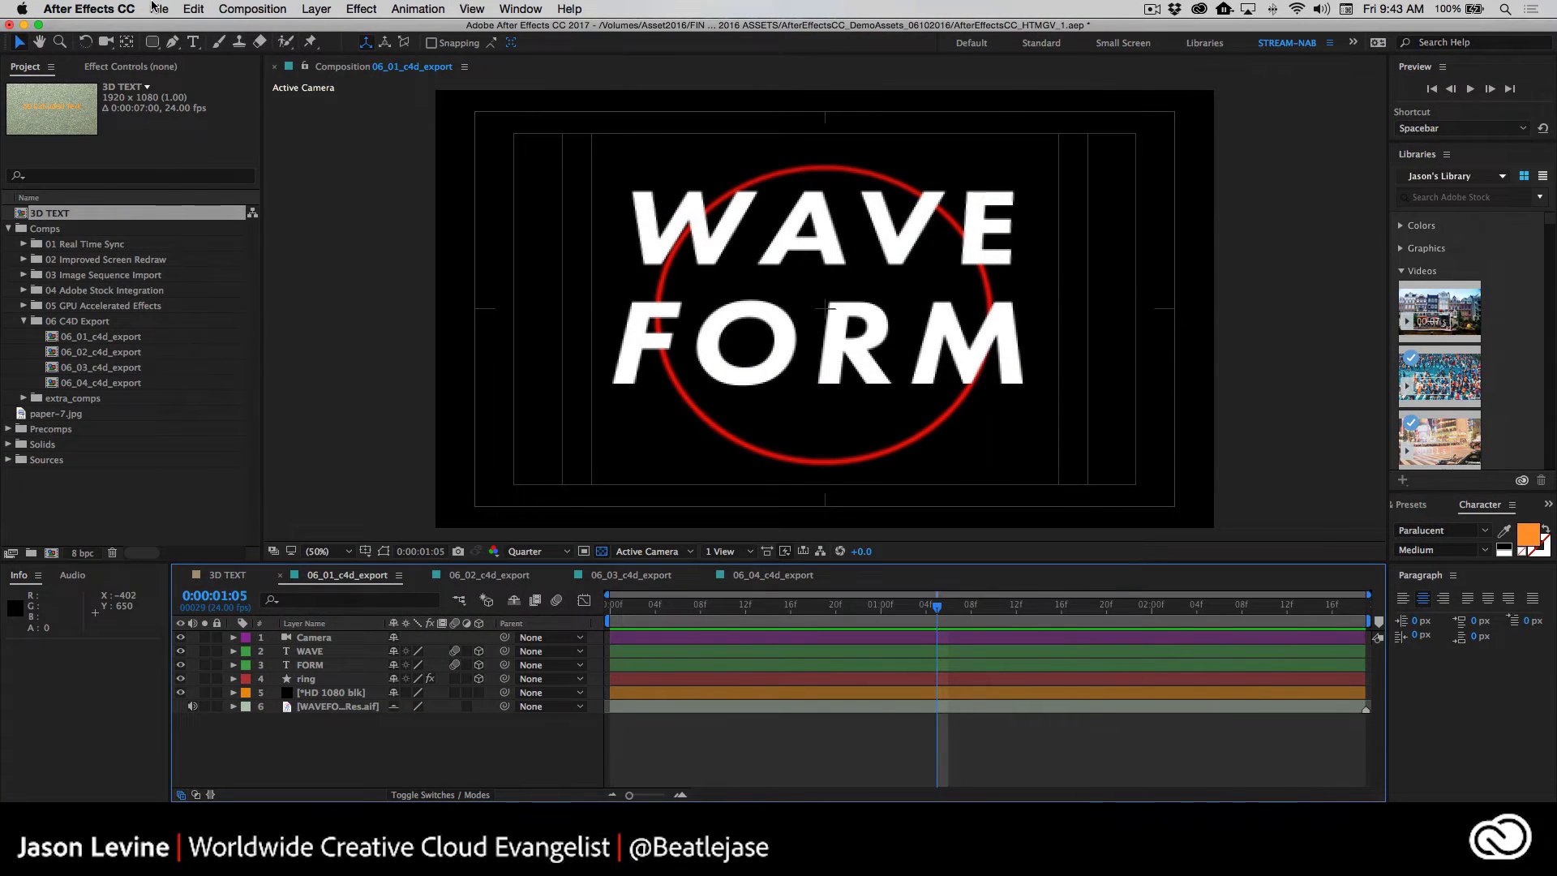
Start a MAXON Cinema 4D export of the 06_01_c4d_export composition, accepting the 2D layer notice and choosing Extrude Text as Shapes
click(158, 9)
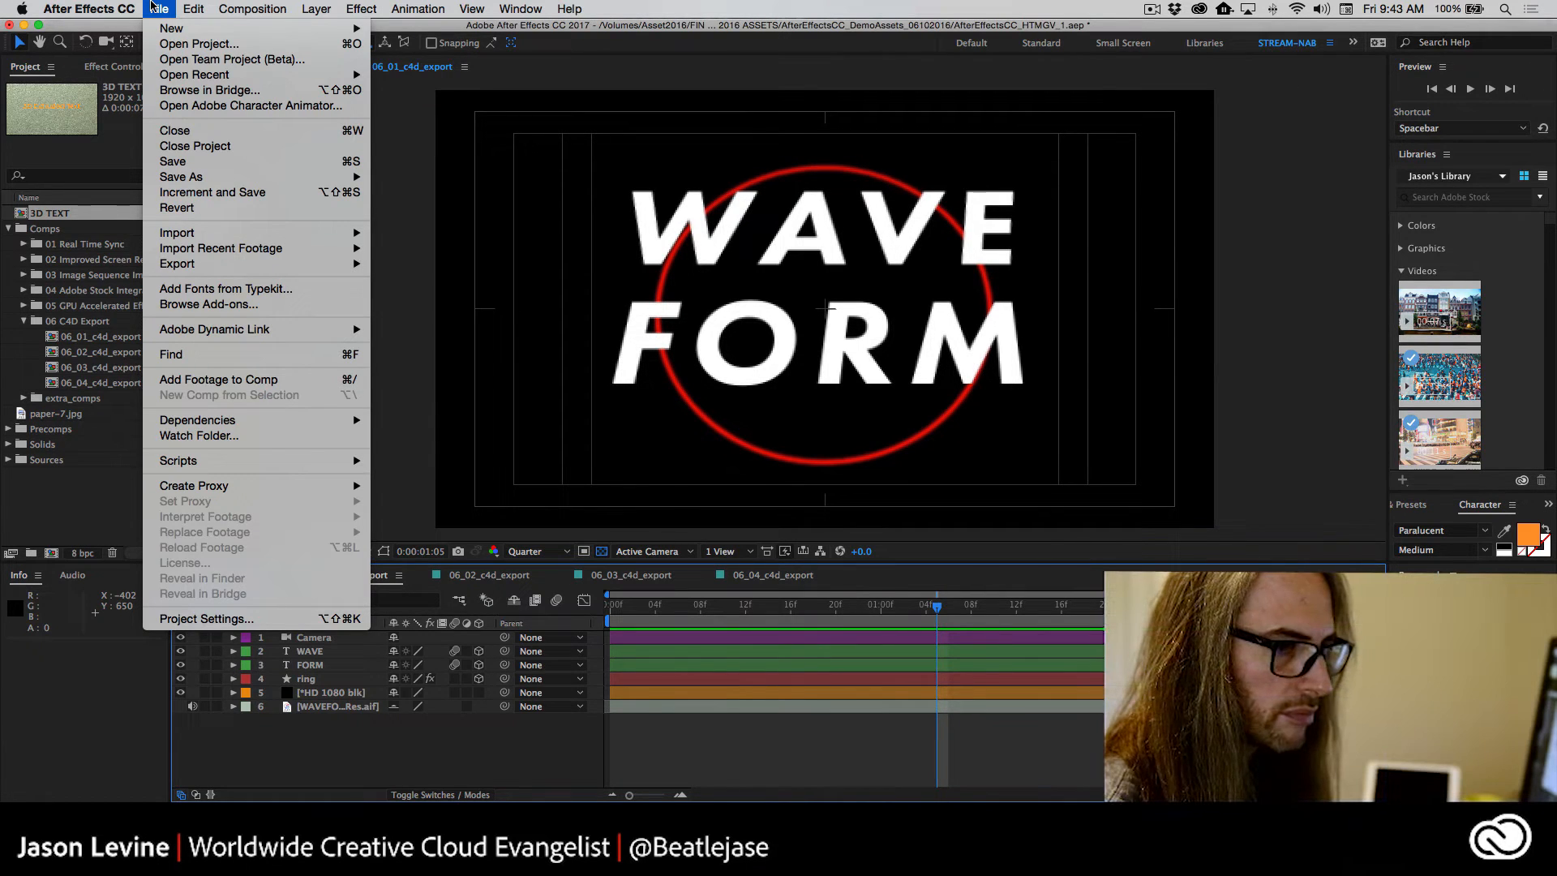
key(super+Tab)
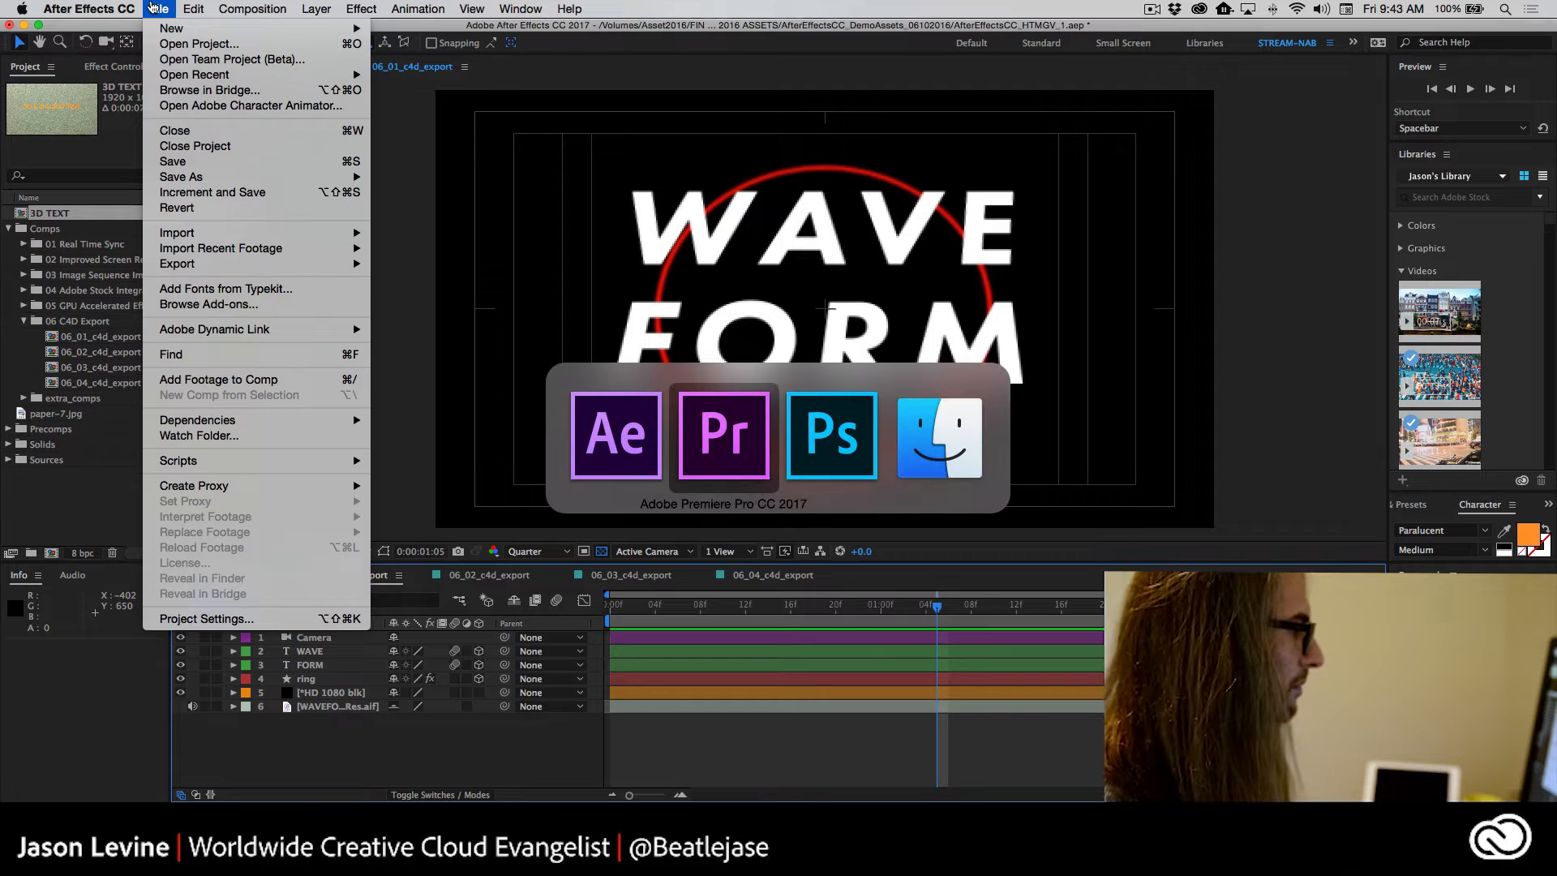
key(super+Tab)
key(super+Tab)
key(super+Tab)
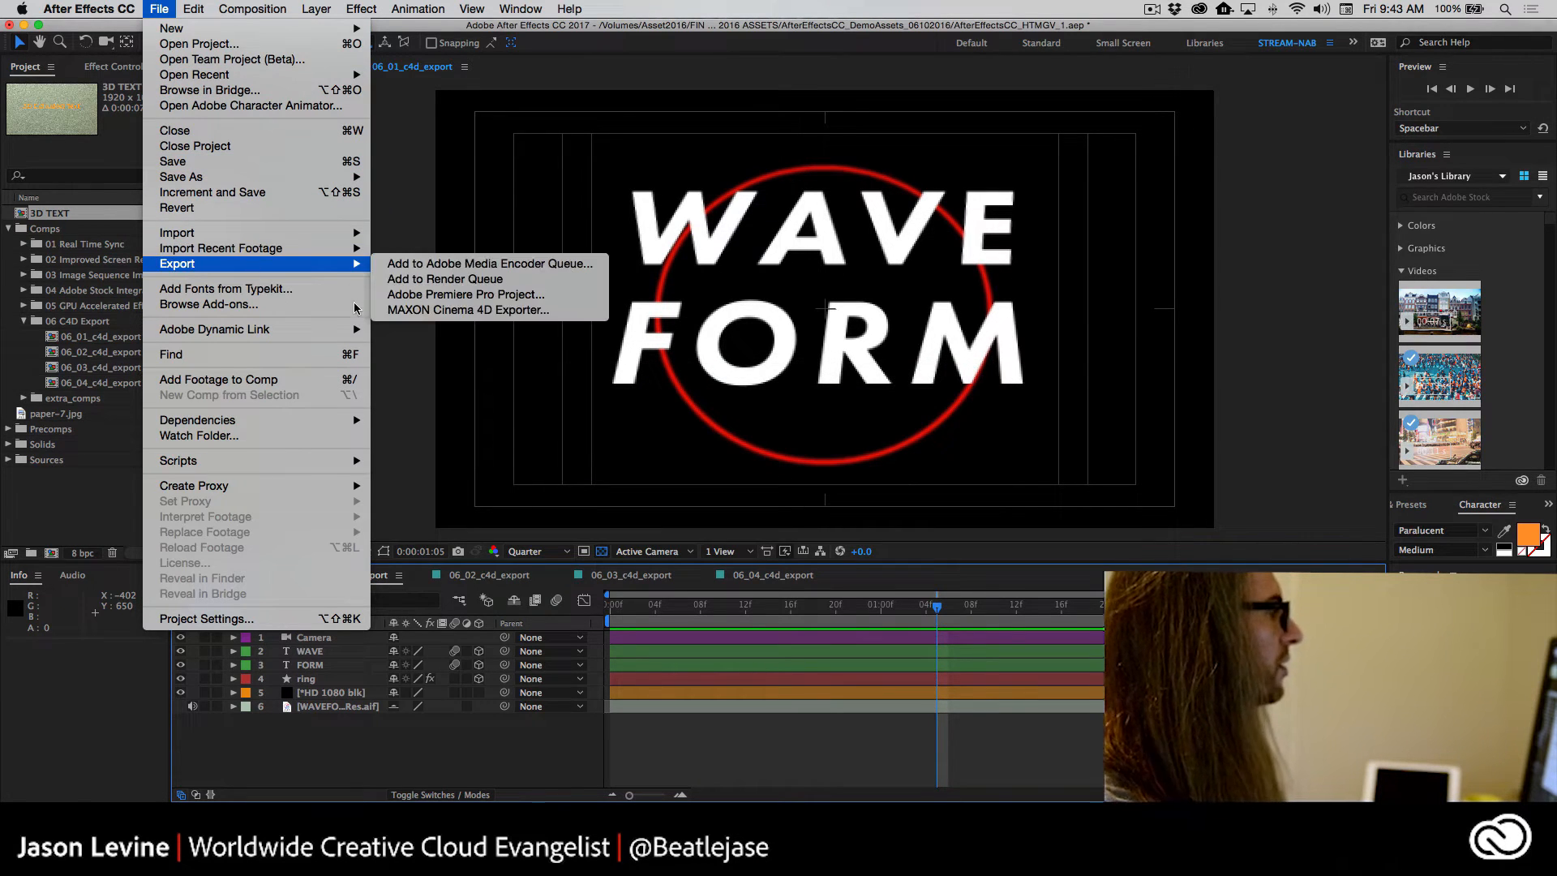
mouse_move(316, 264)
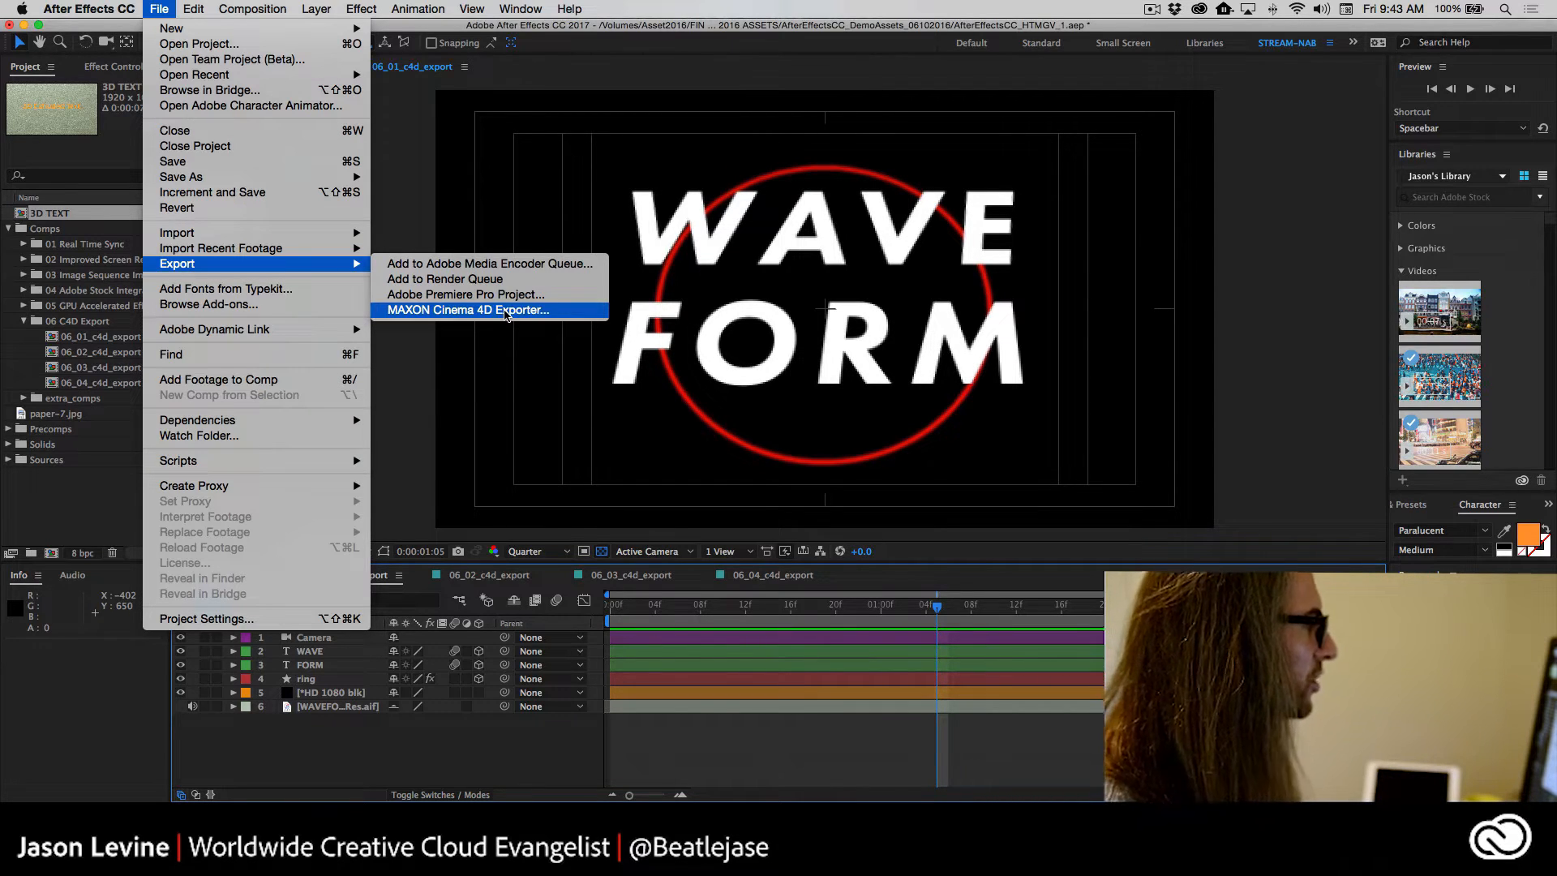
click(506, 315)
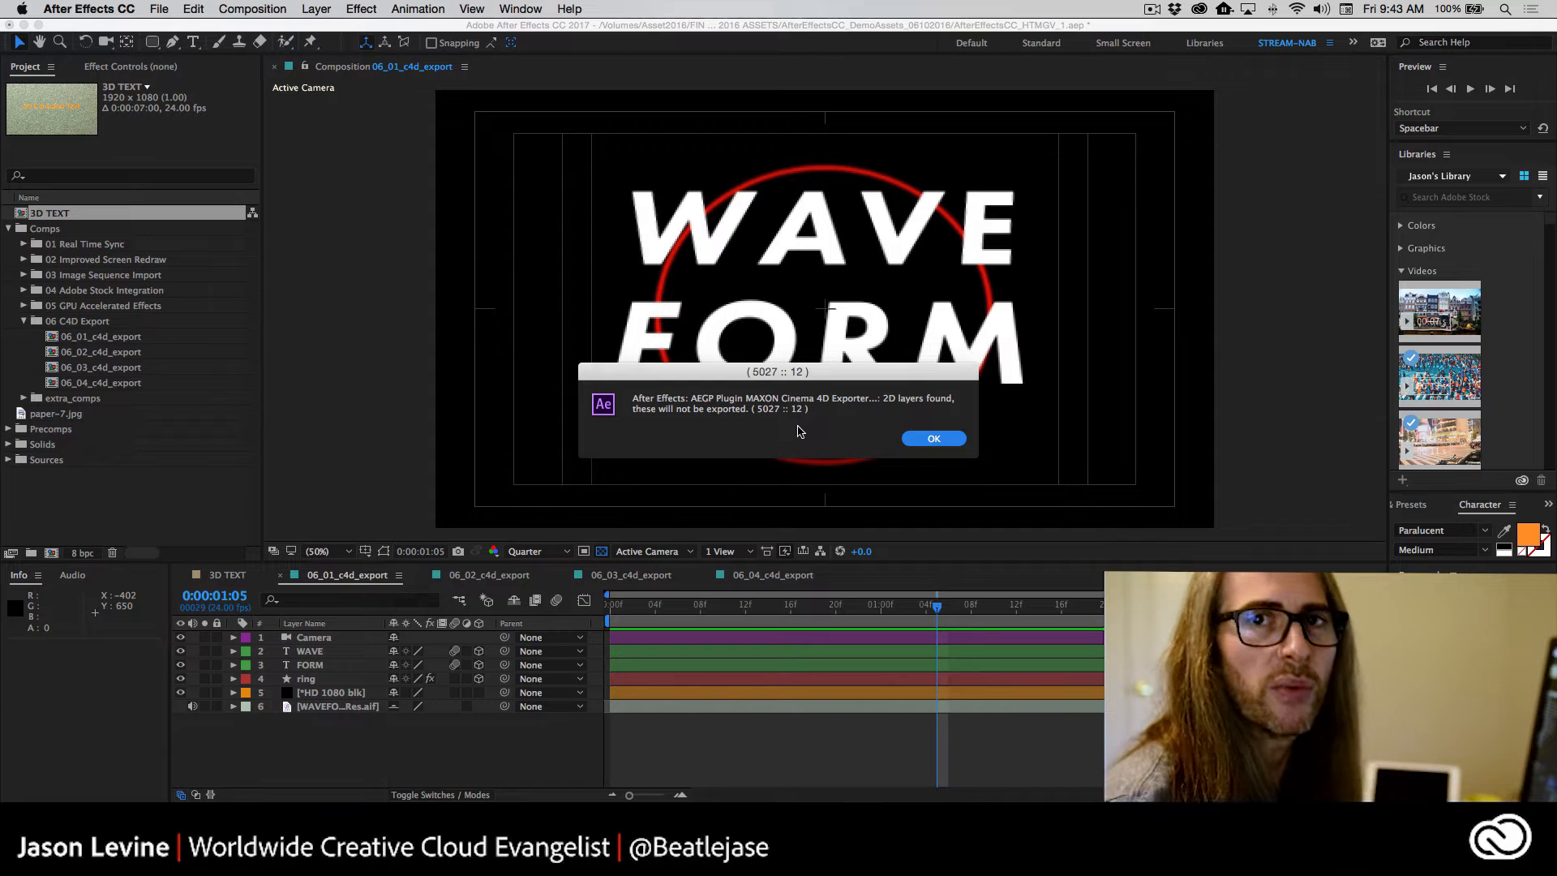
click(928, 440)
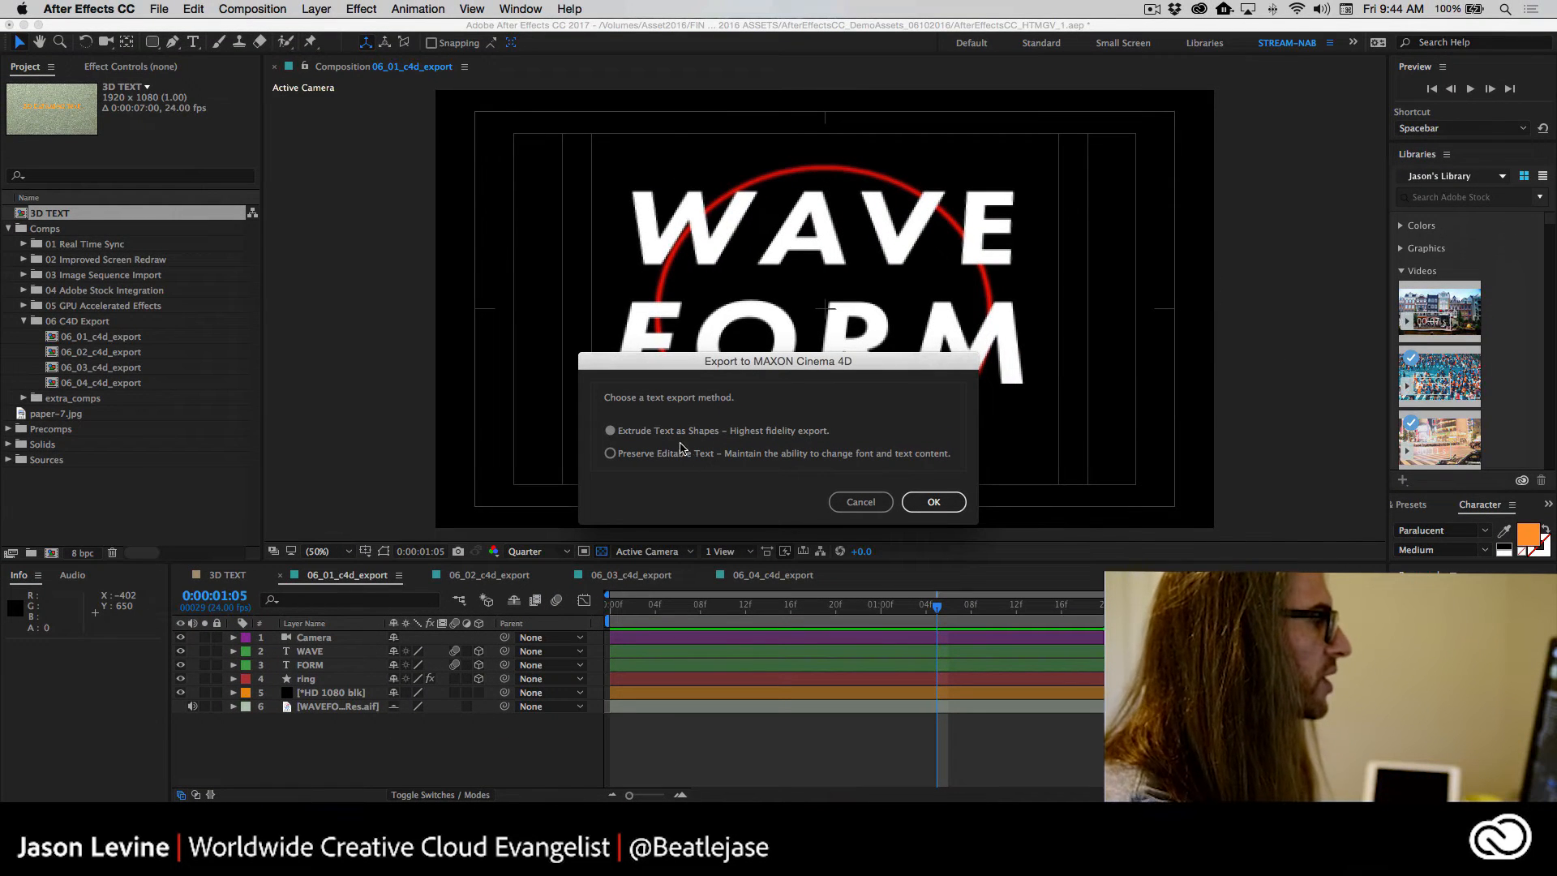
click(933, 502)
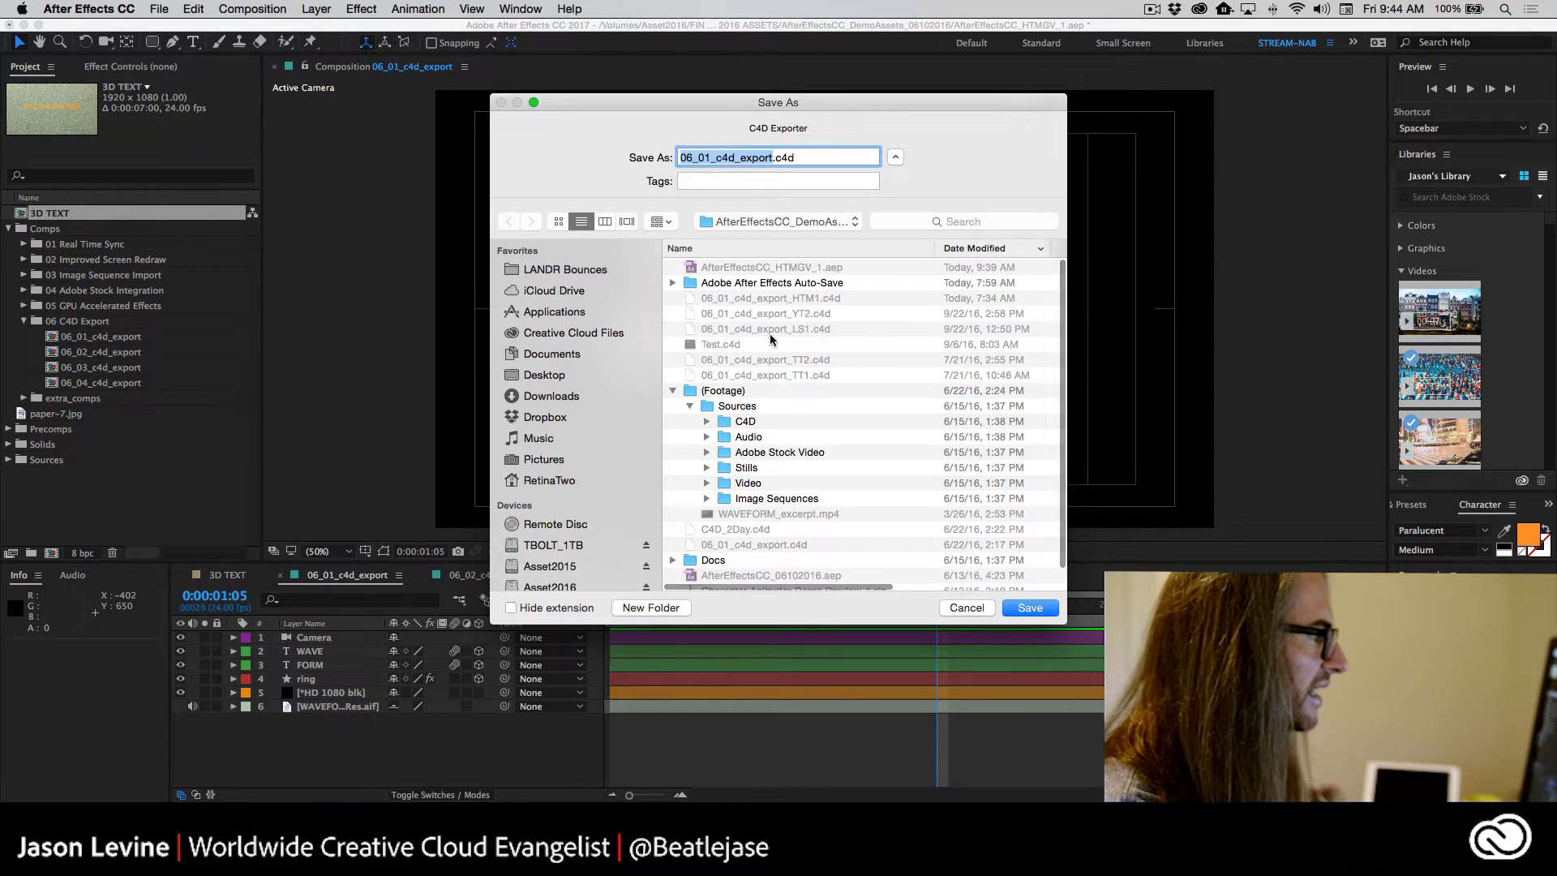
Save the Cinema 4D export as 06_01_c4d_export_HTM2.c4d, basing the name on the existing HTM1 file
click(787, 300)
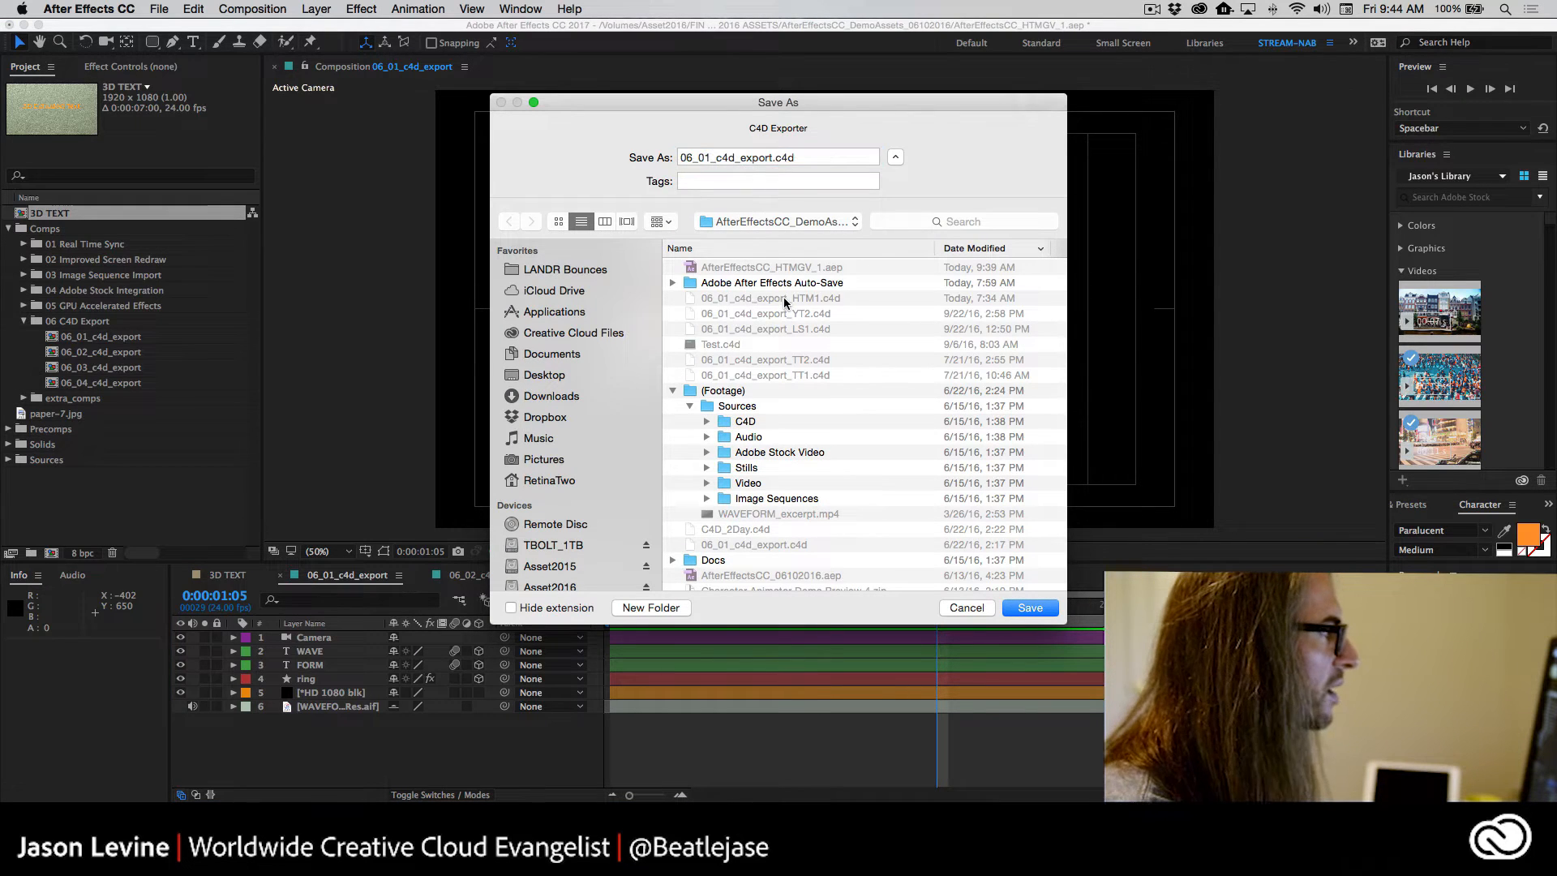
click(806, 157)
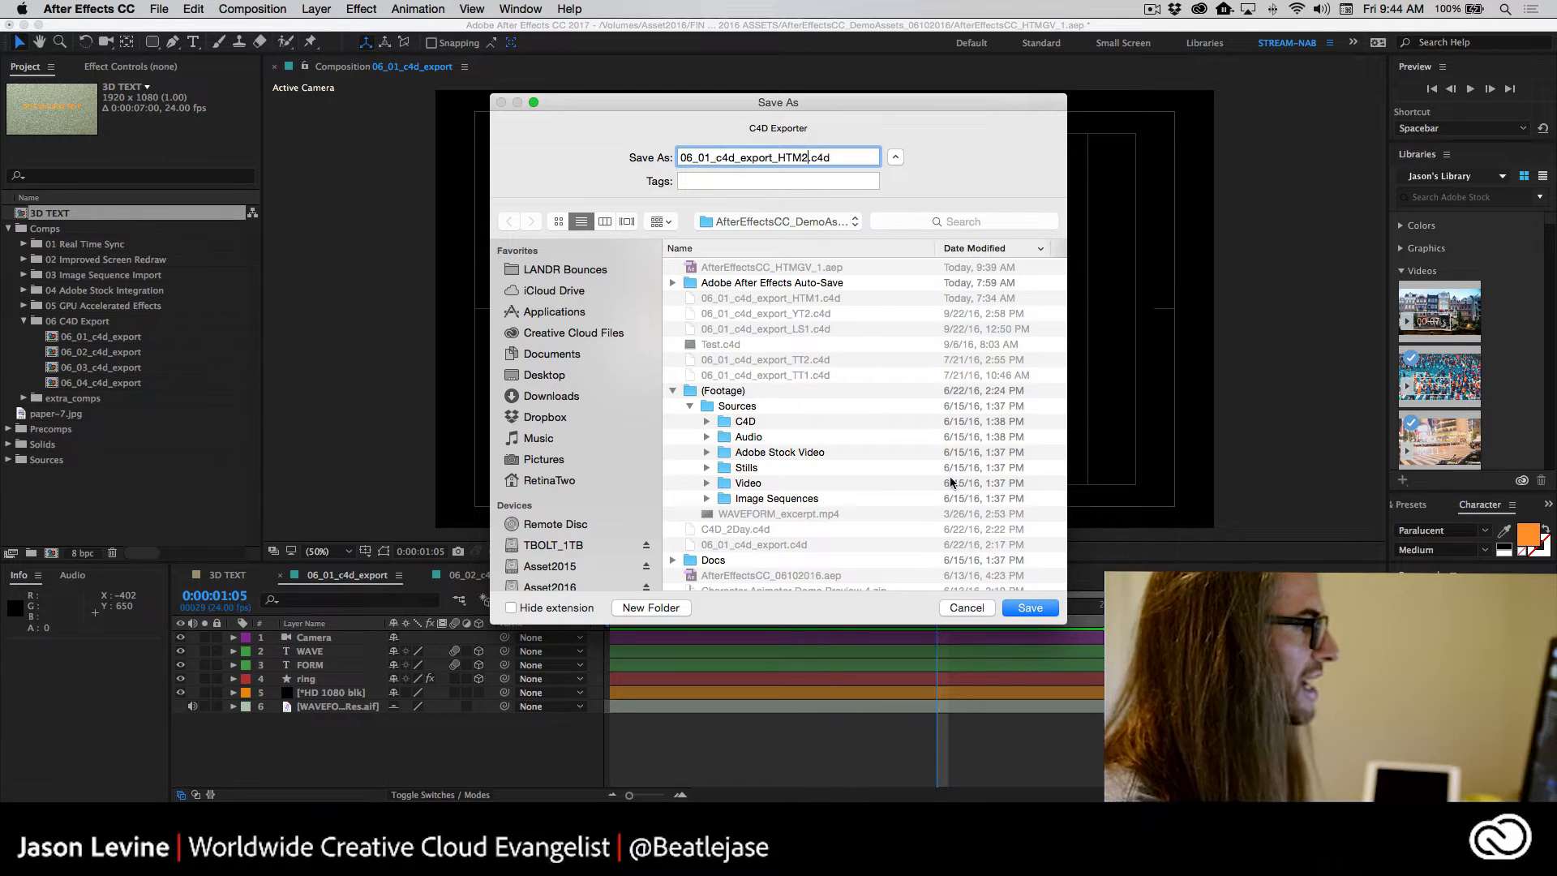
click(1028, 609)
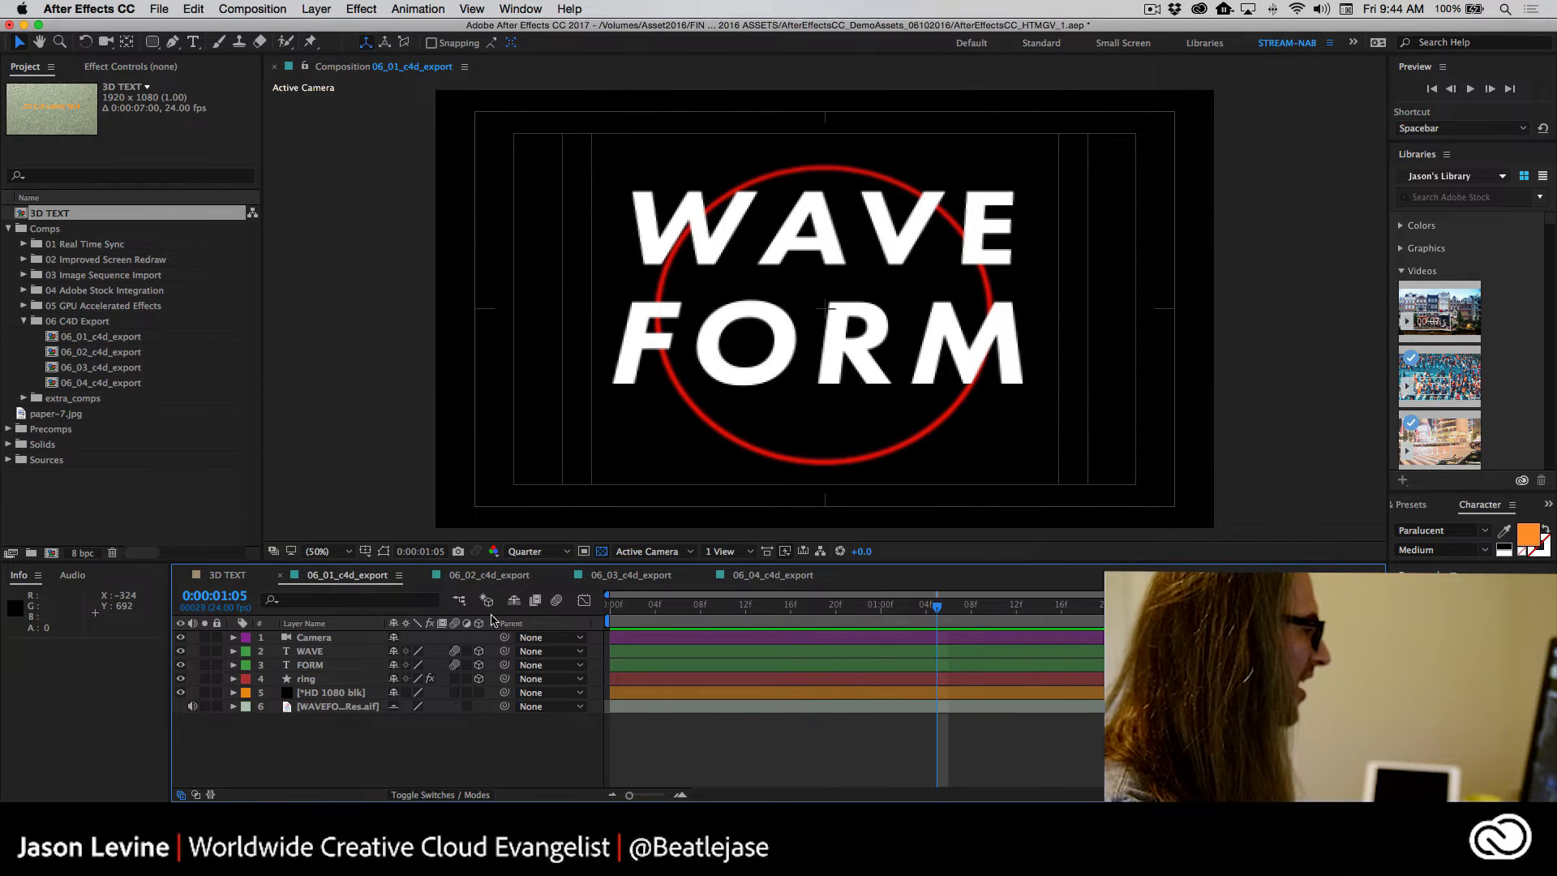
Open the empty 06_02_c4d_export composition and import 06_01_c4d_export_HTM2.c4d from the AfterEffectsCC_DemoAssets_06102016 folder
click(492, 575)
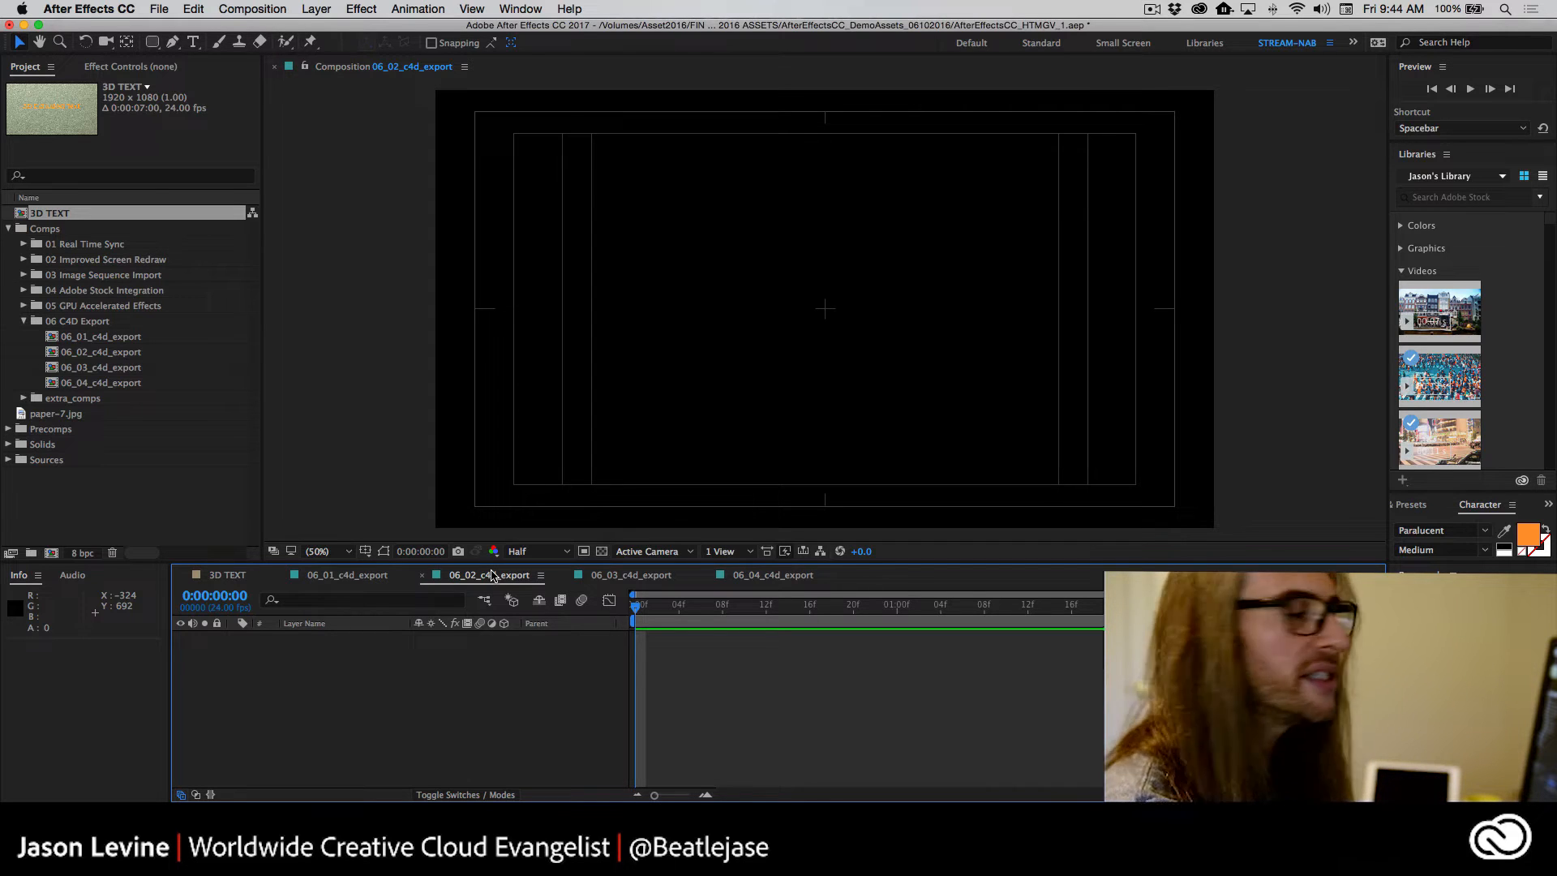
double_click(100, 492)
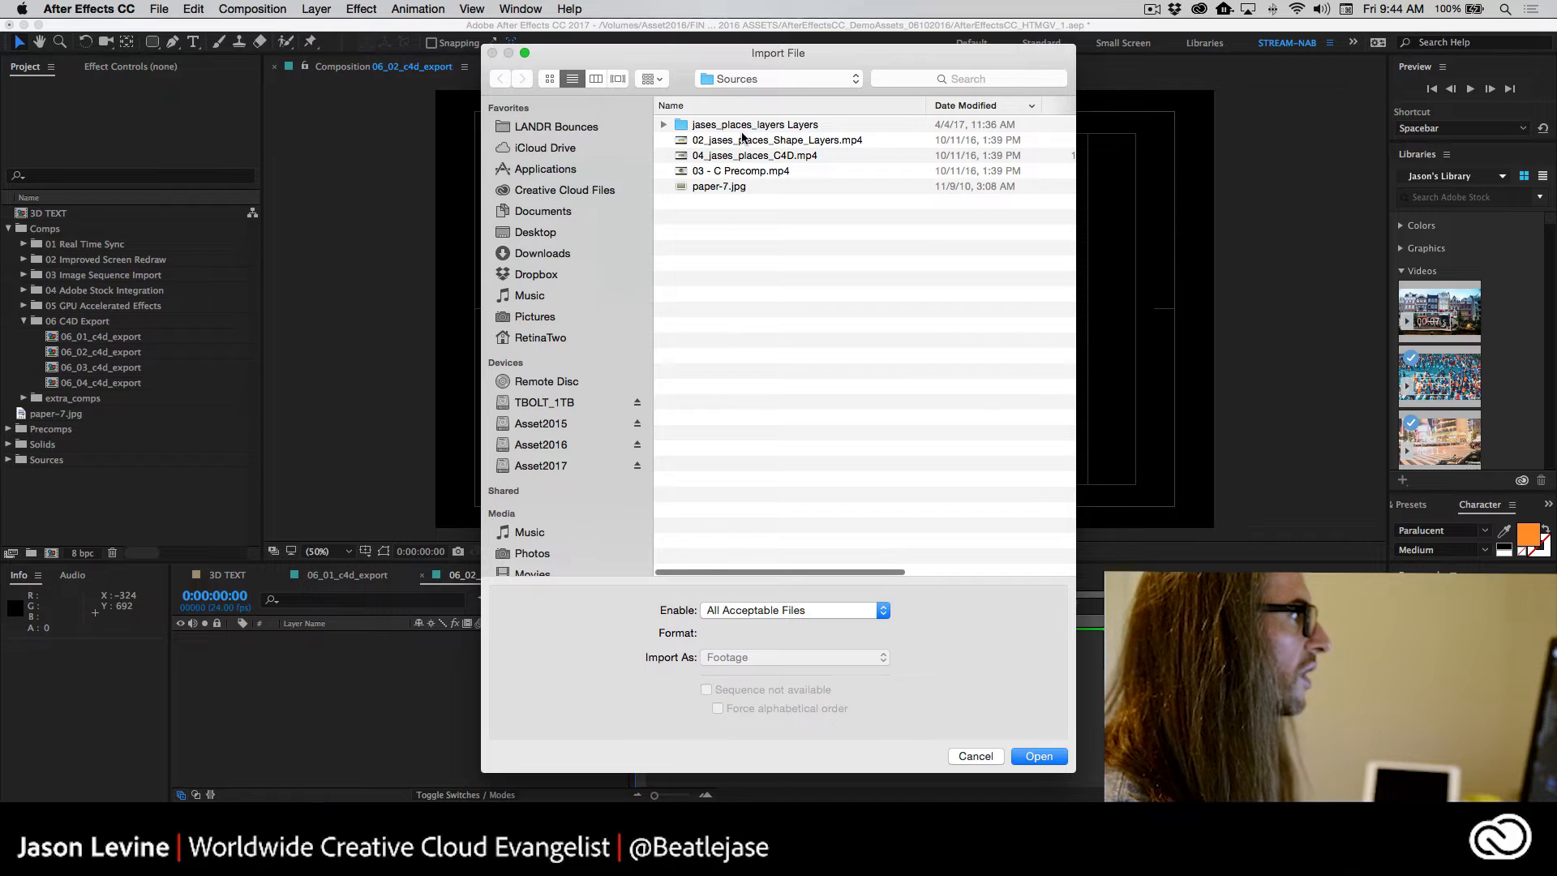
click(759, 79)
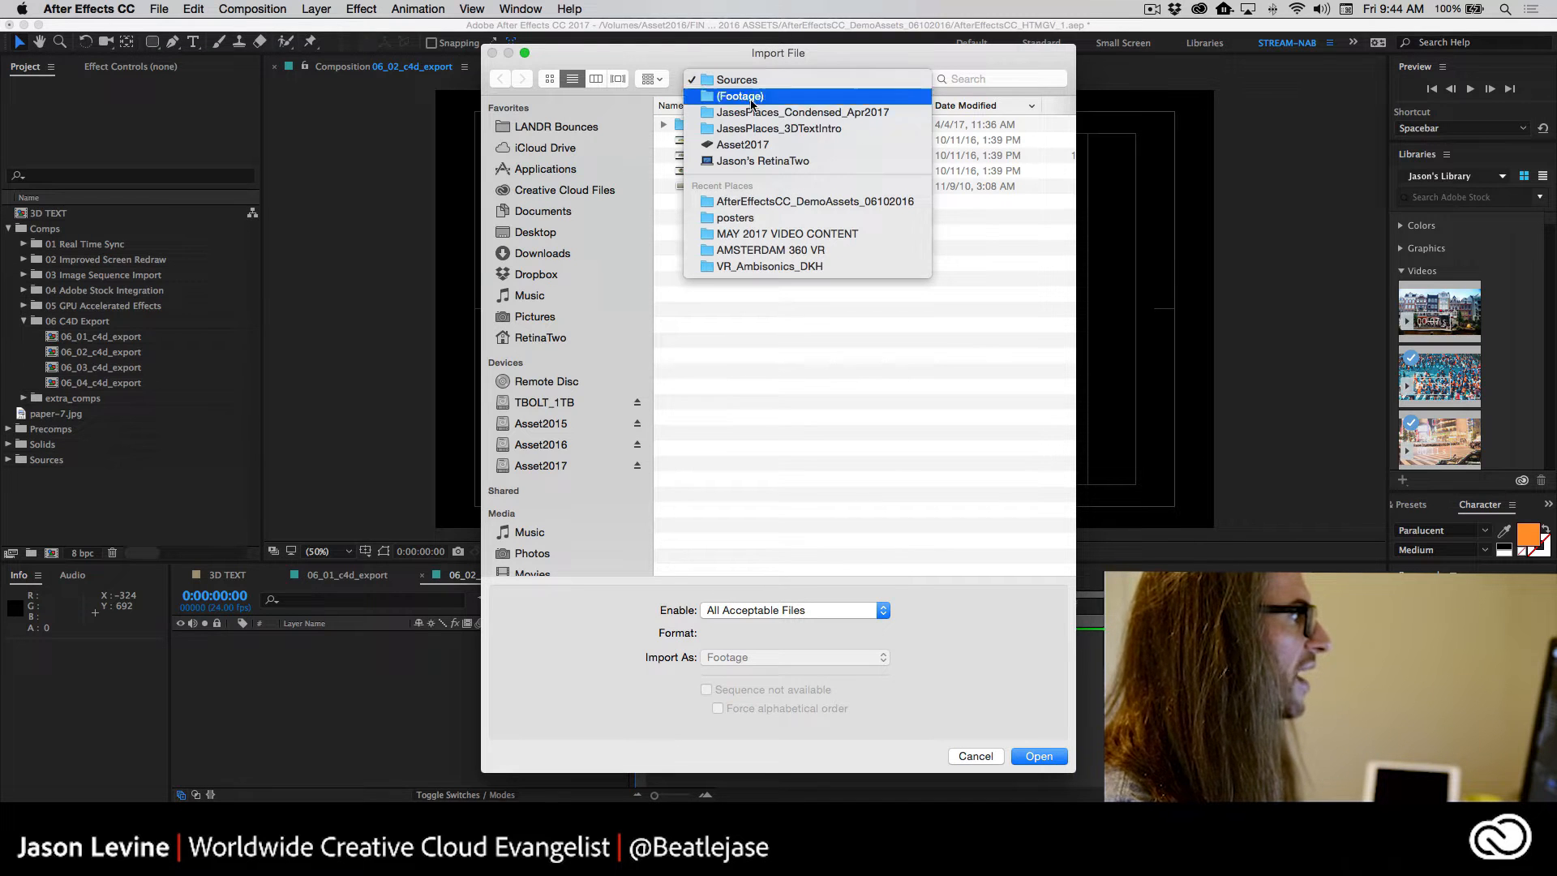
click(778, 203)
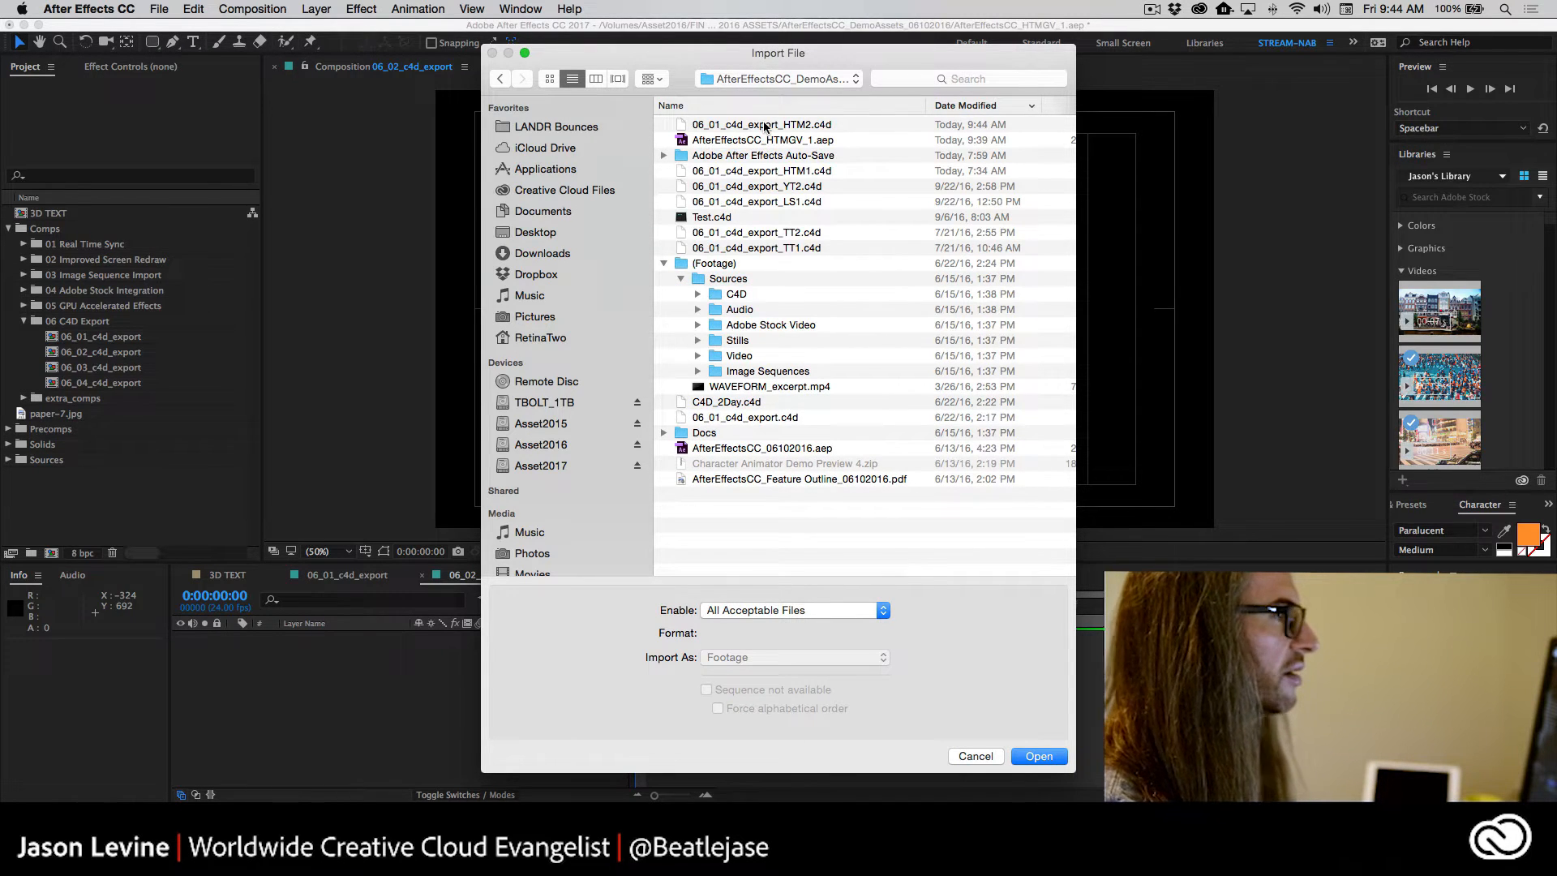
click(763, 124)
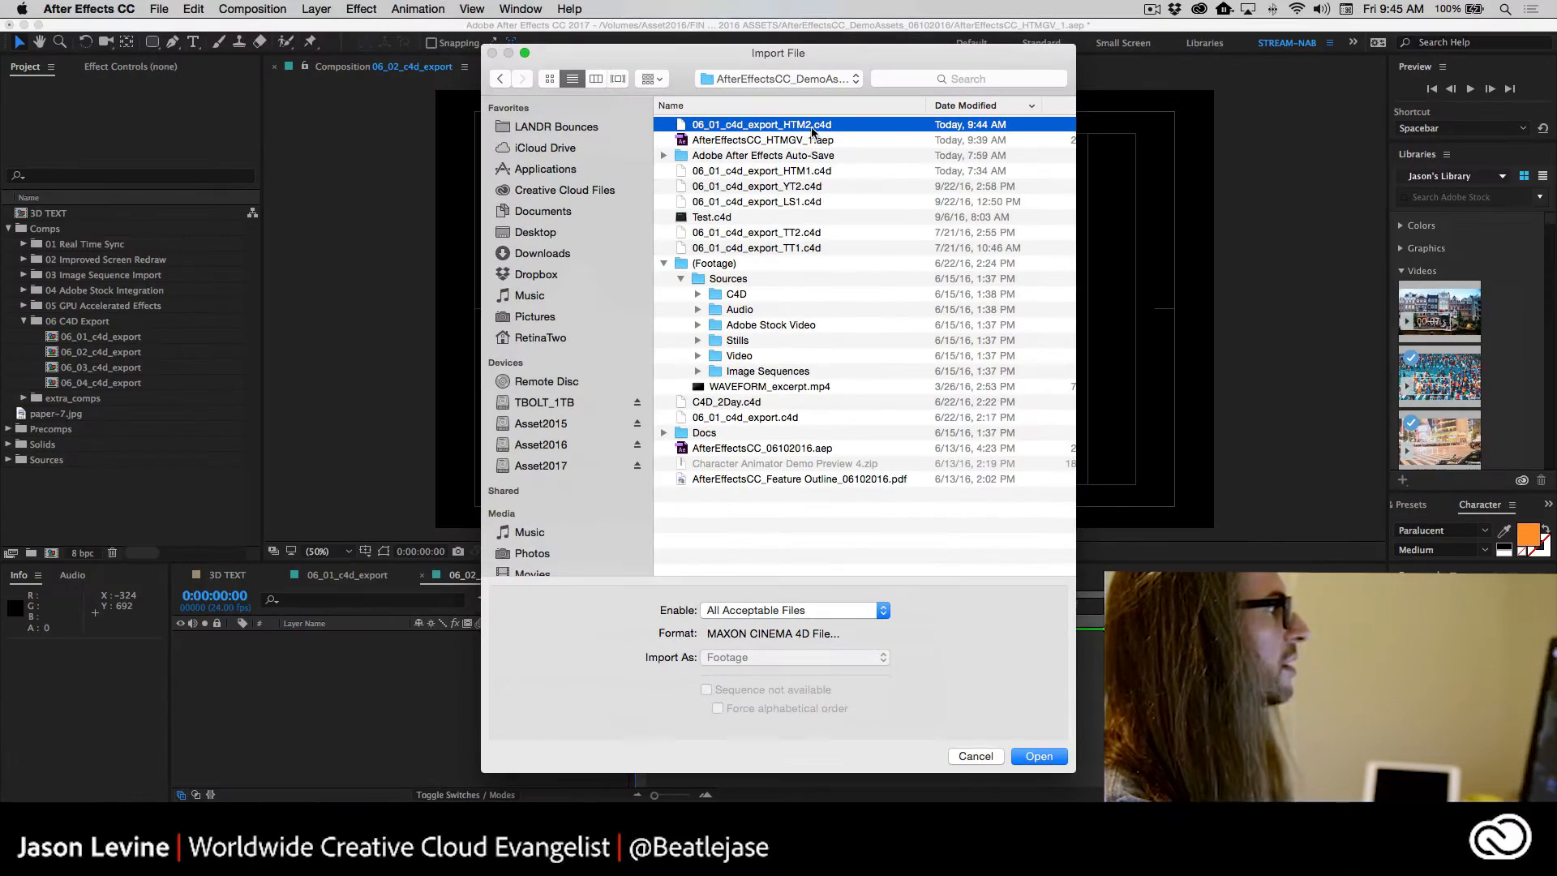
click(1039, 756)
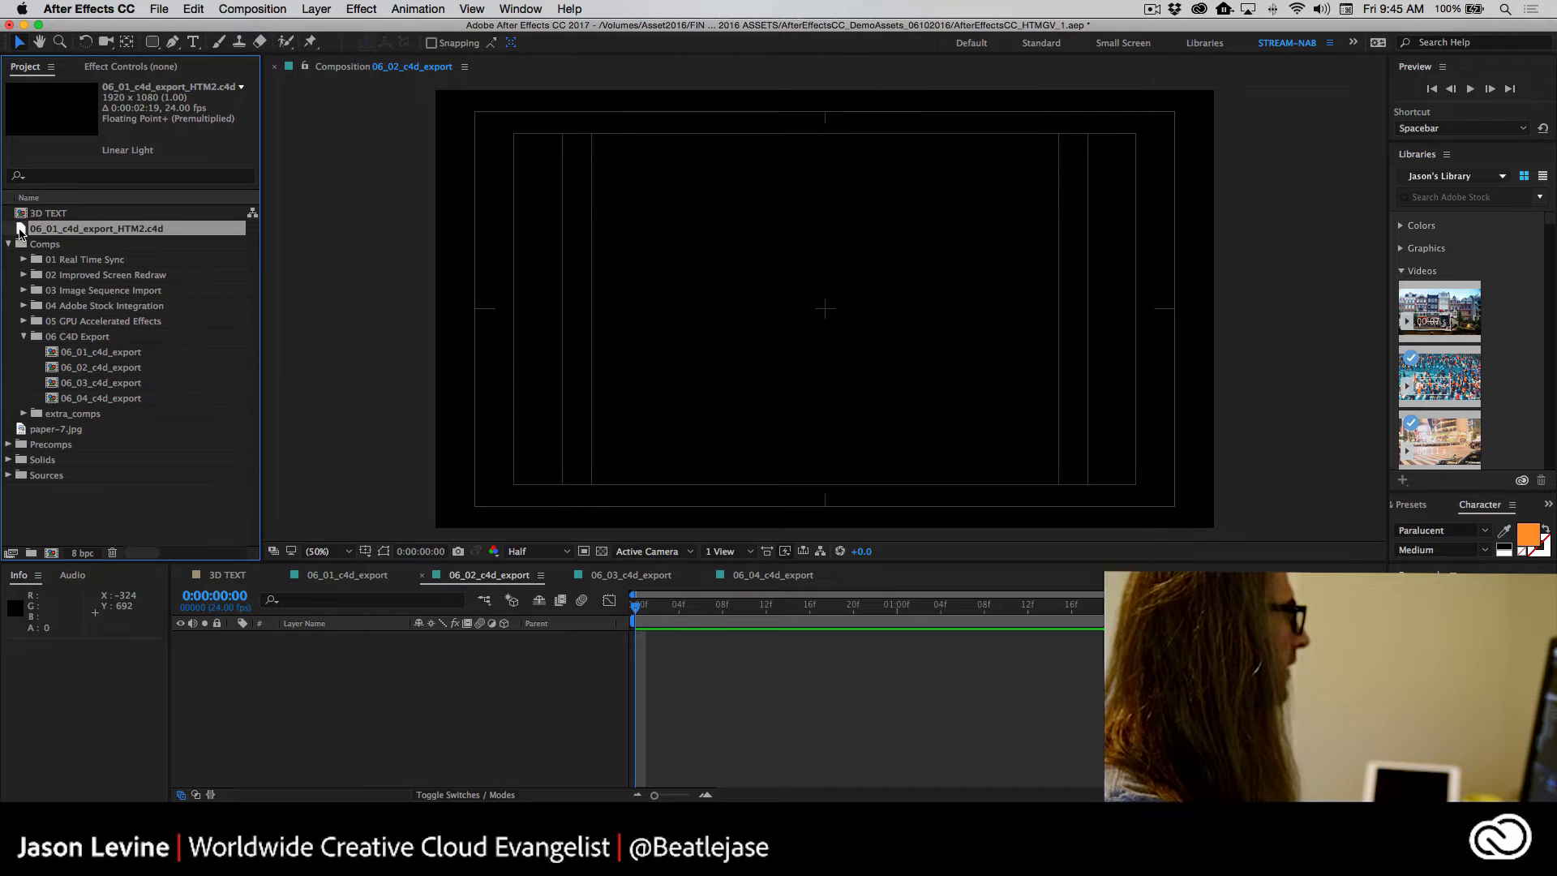
Add the imported C4D file to the 06_02_c4d_export composition, widen its effect controls, and scrub to 0:00:01:09
drag(21, 229, 312, 669)
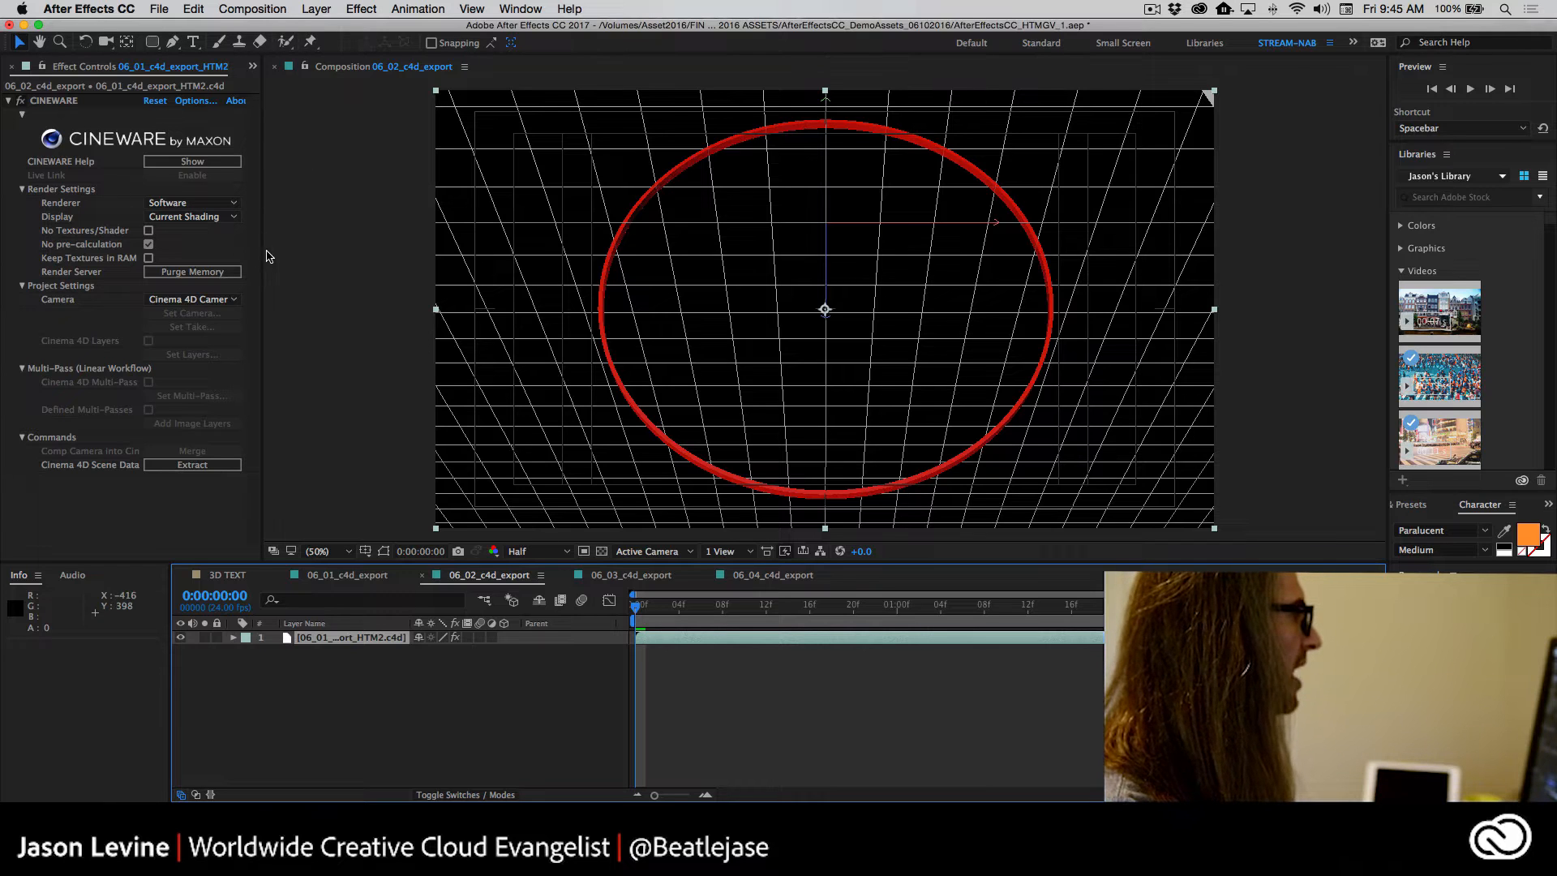
drag(263, 249, 295, 251)
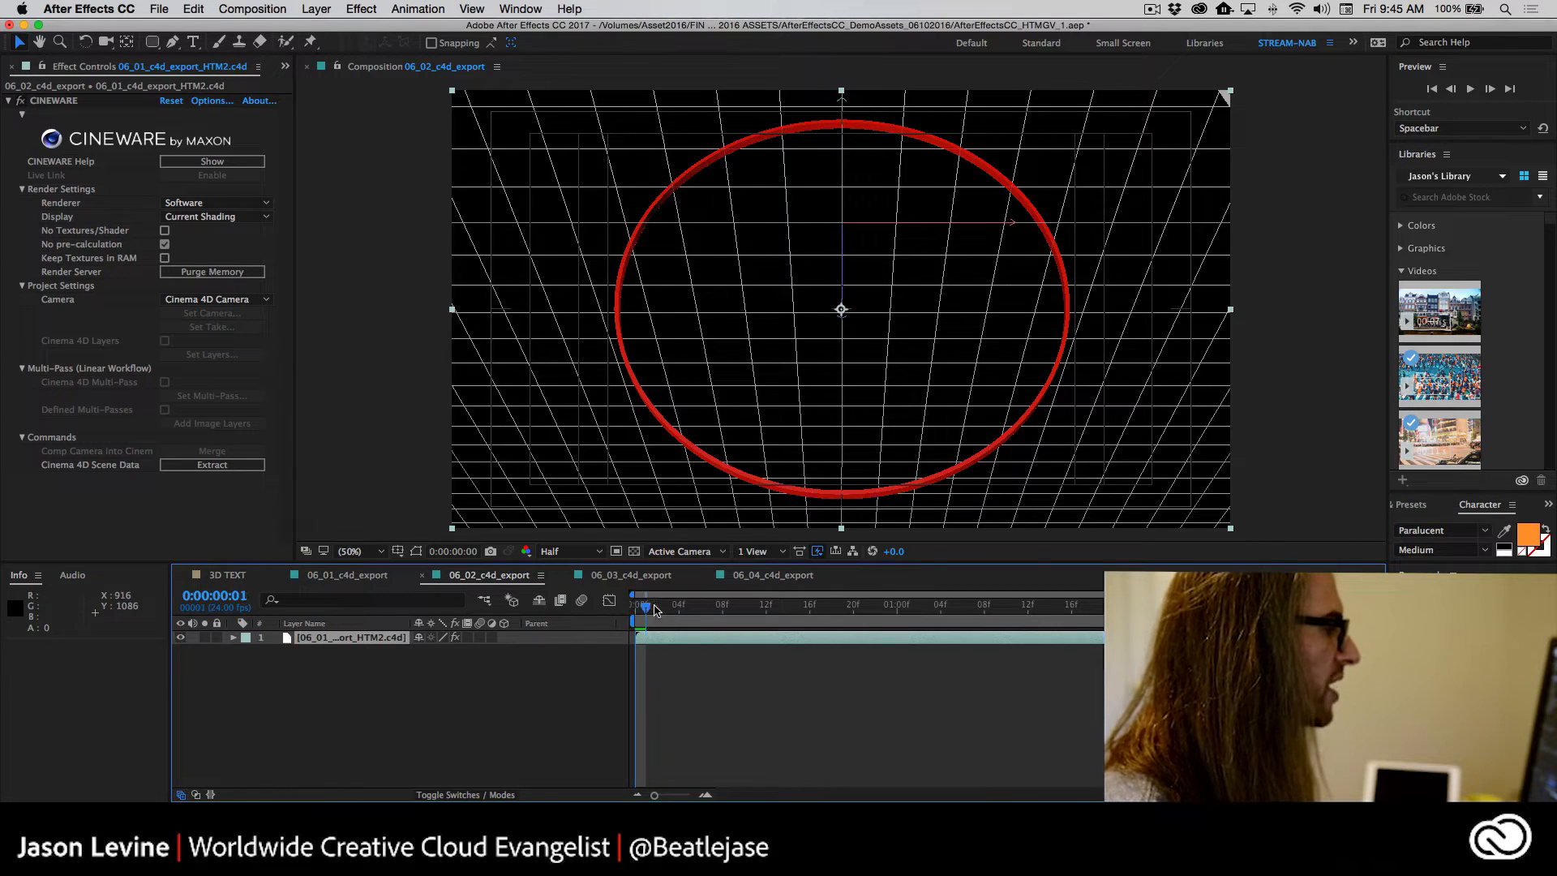
drag(655, 610, 993, 614)
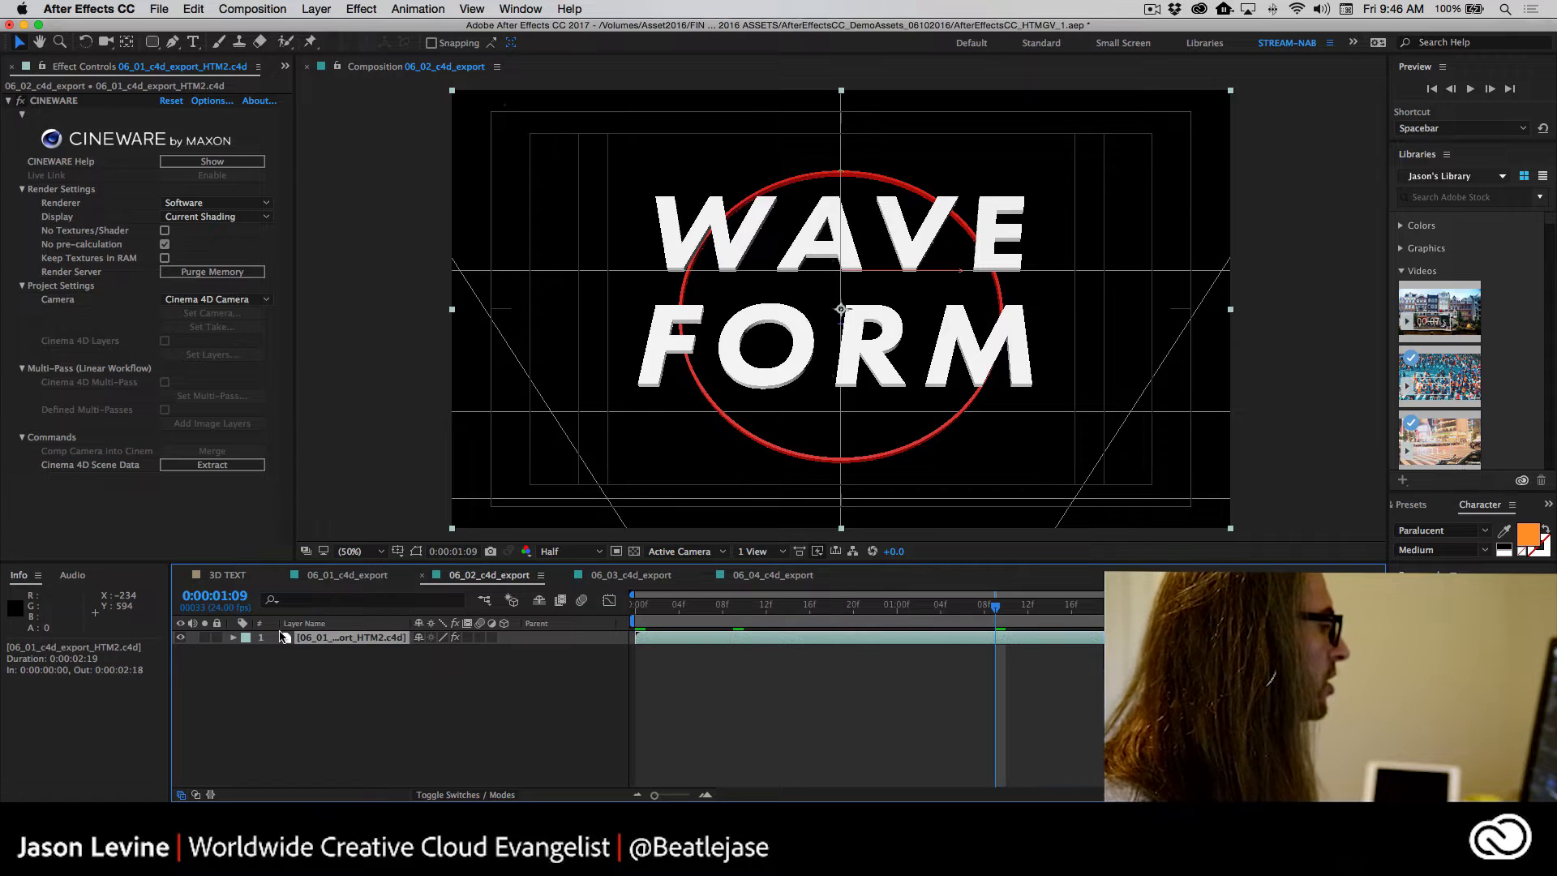
Open the C4D layer's original file in Cinema 4D Lite and play its animation, pausing at frame 27
click(192, 8)
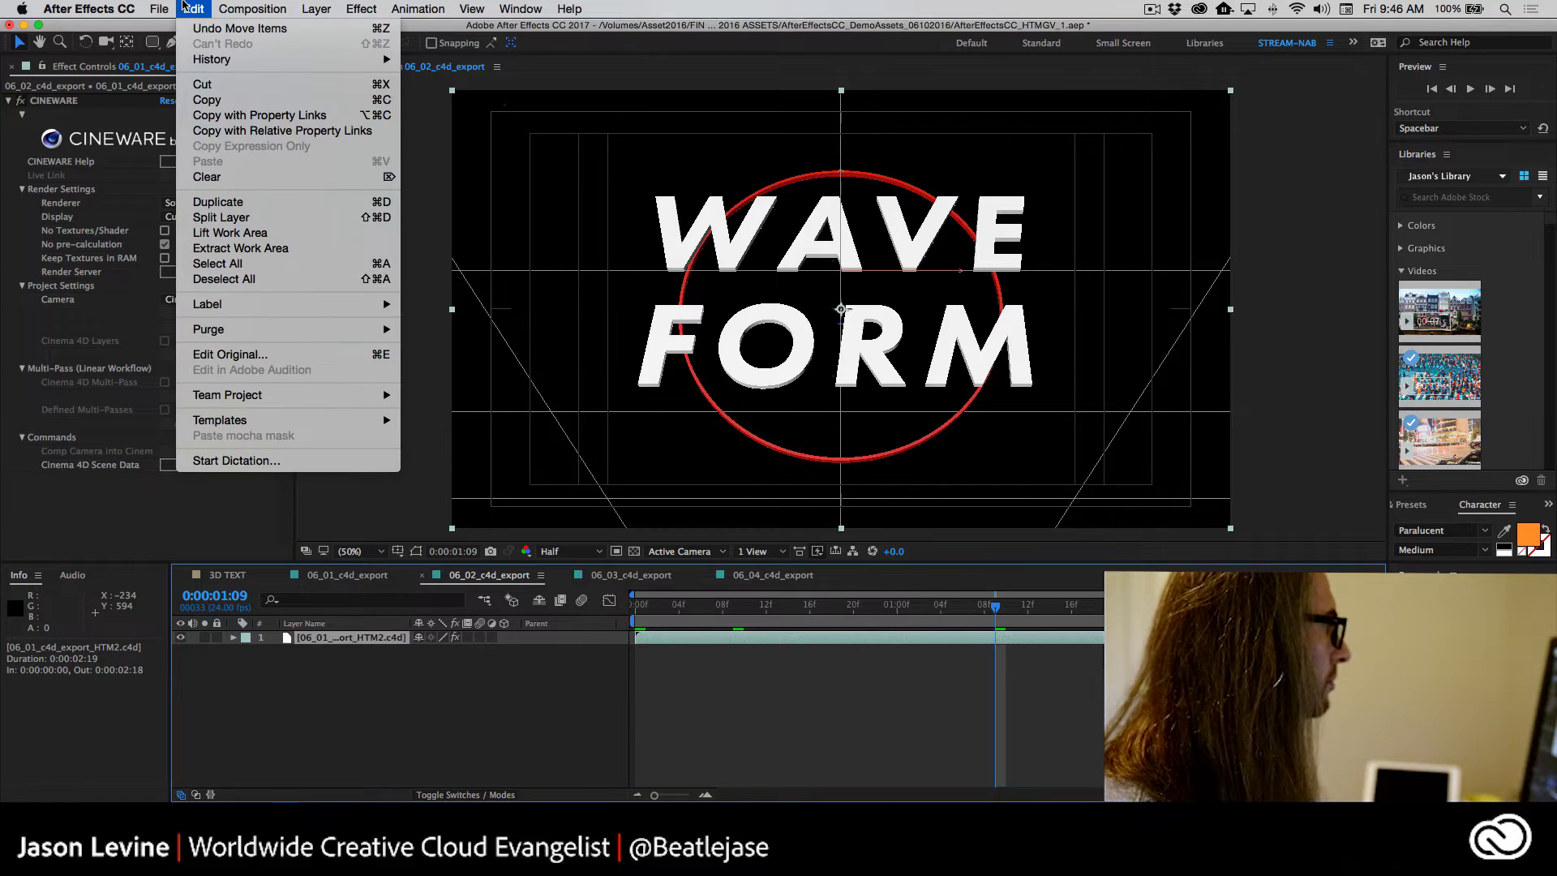
click(277, 359)
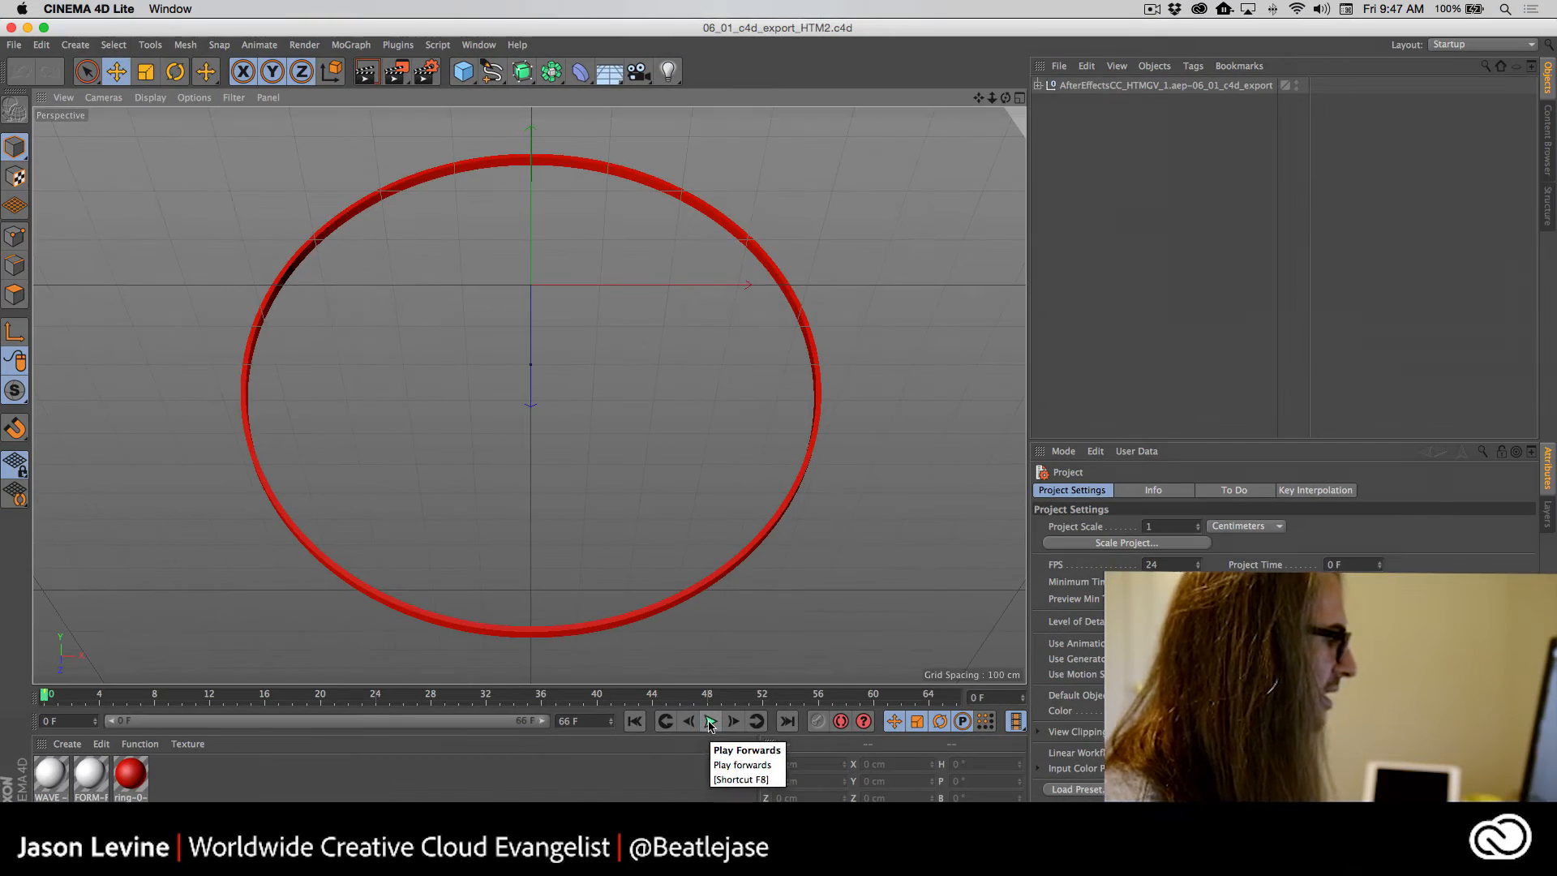
click(710, 721)
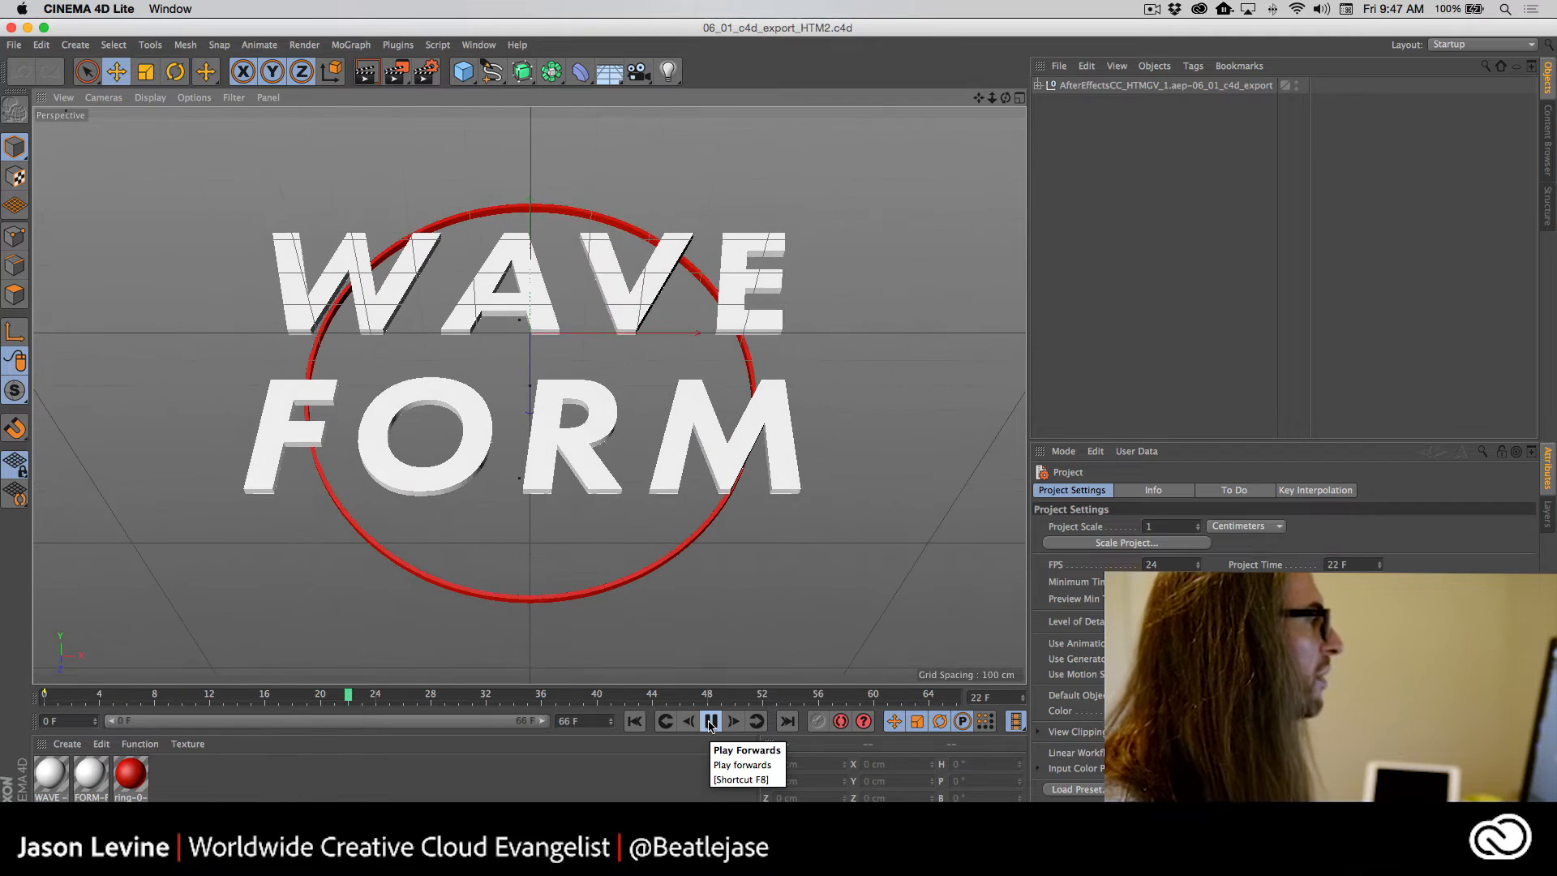
click(710, 720)
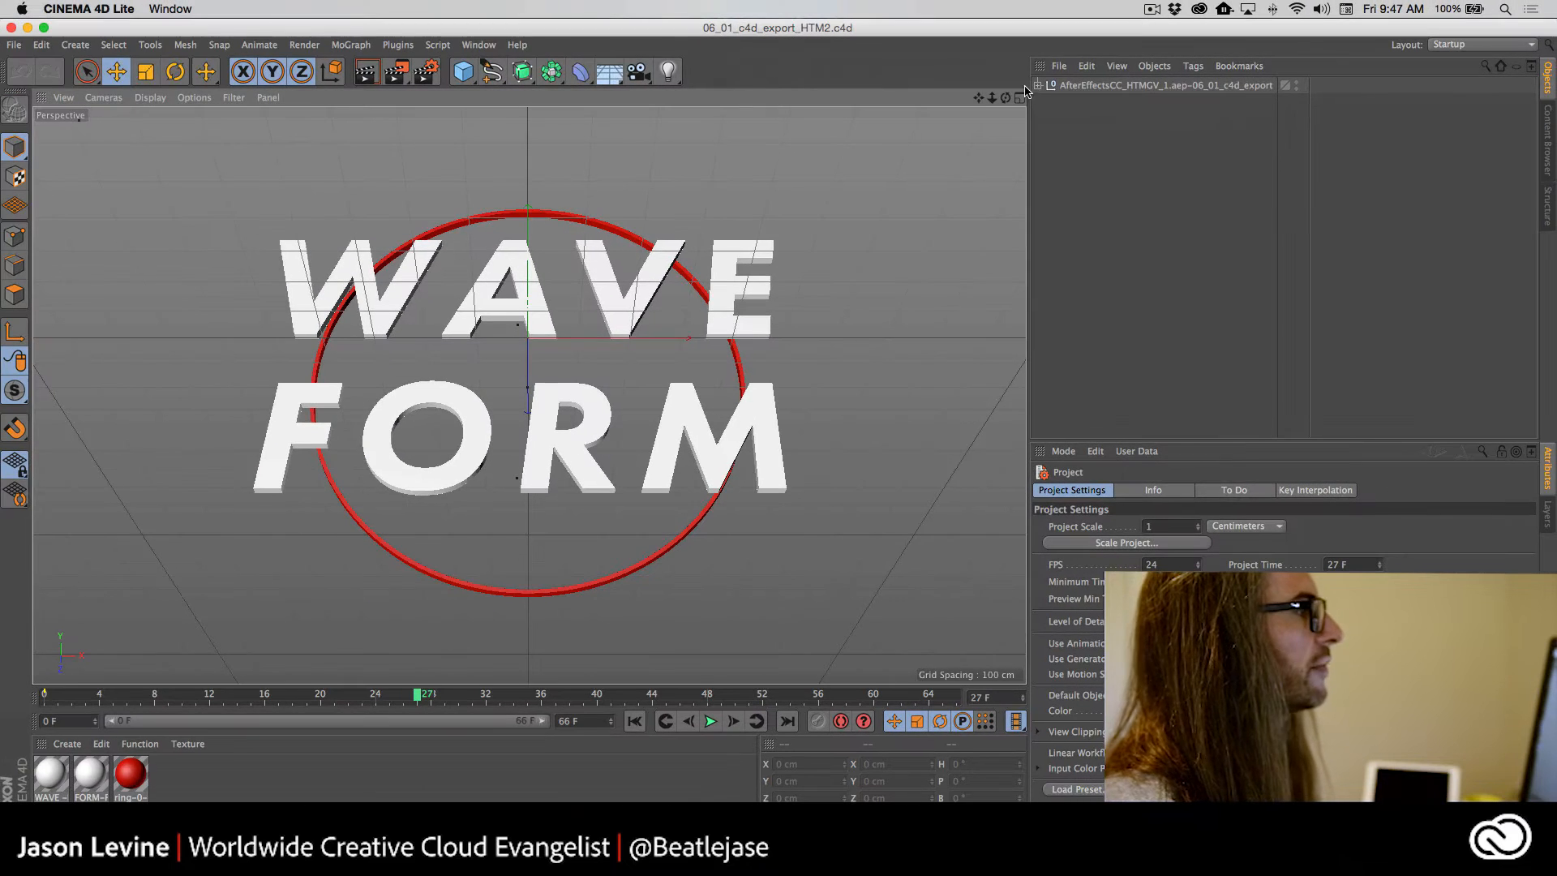
Expand the exported scene hierarchy to show the individual letters in the FORM and WAVE null objects
click(1038, 86)
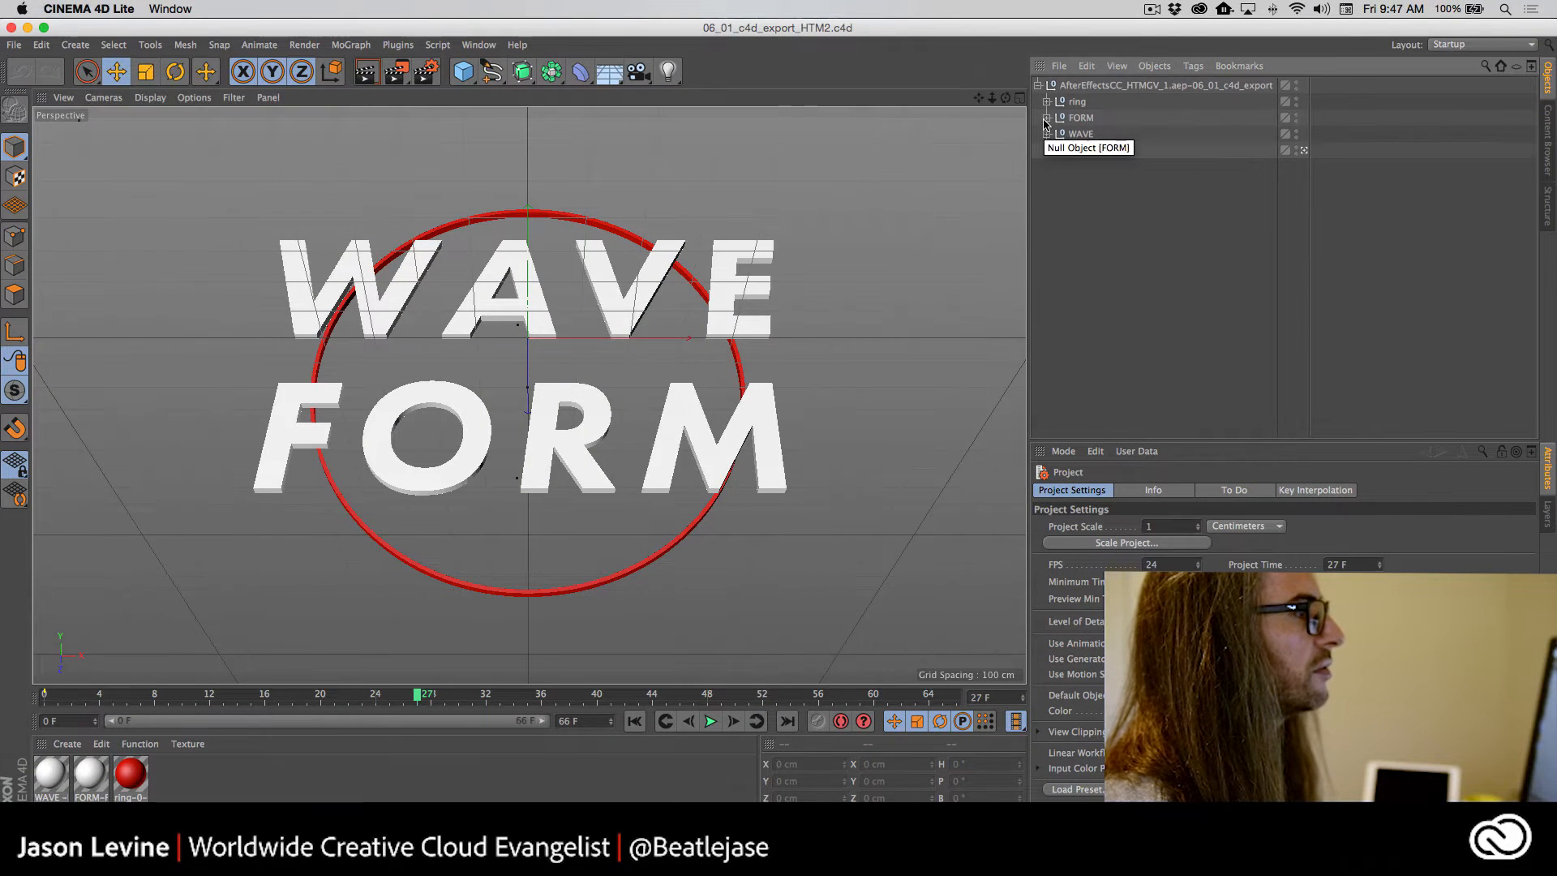
click(1046, 117)
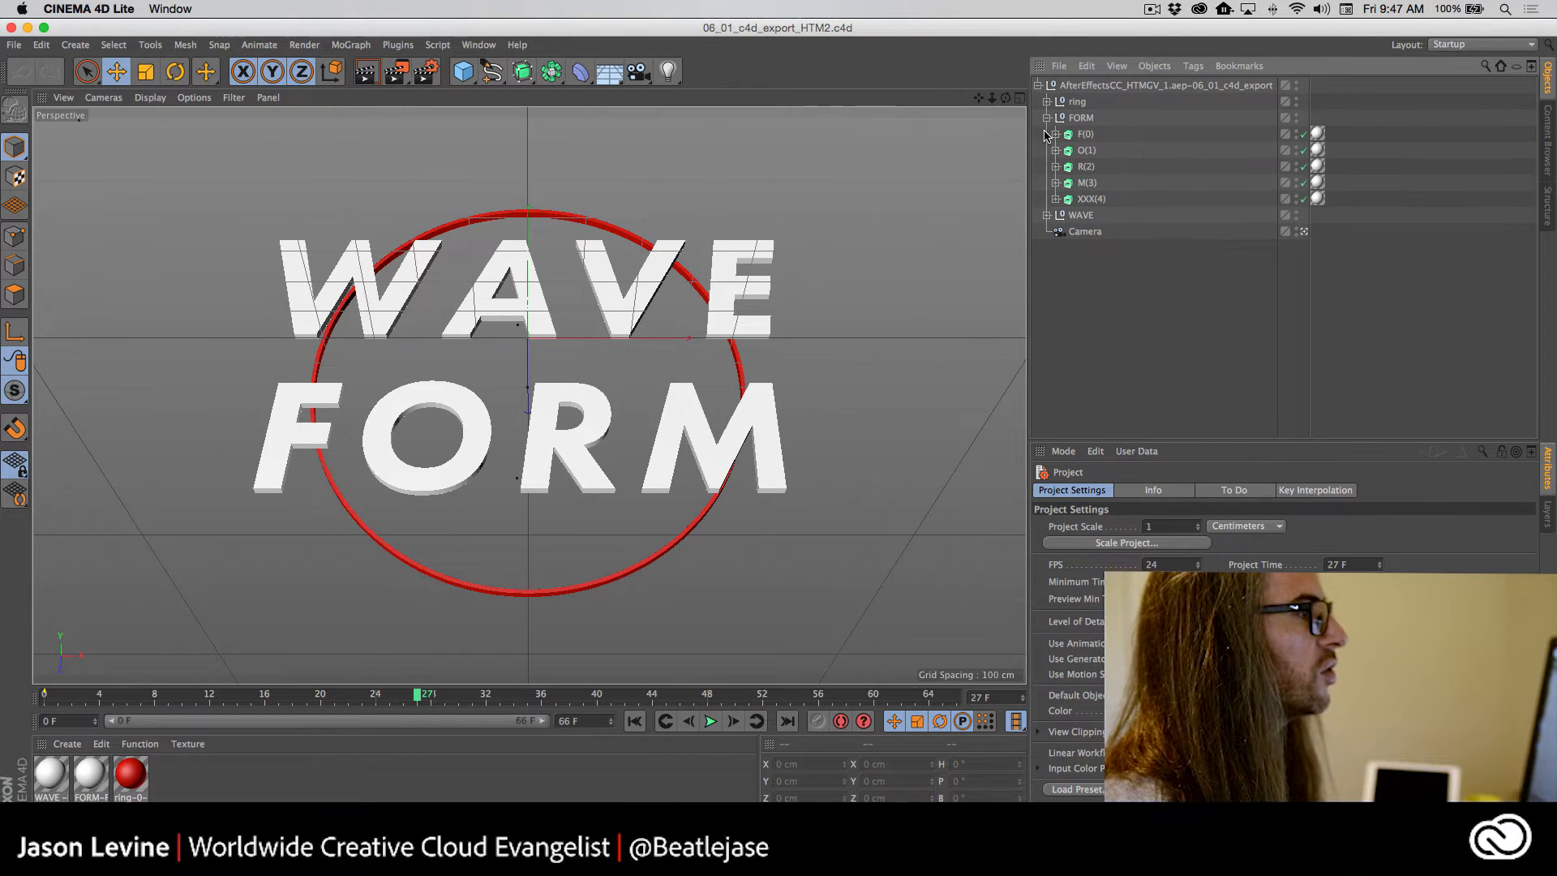
click(1047, 216)
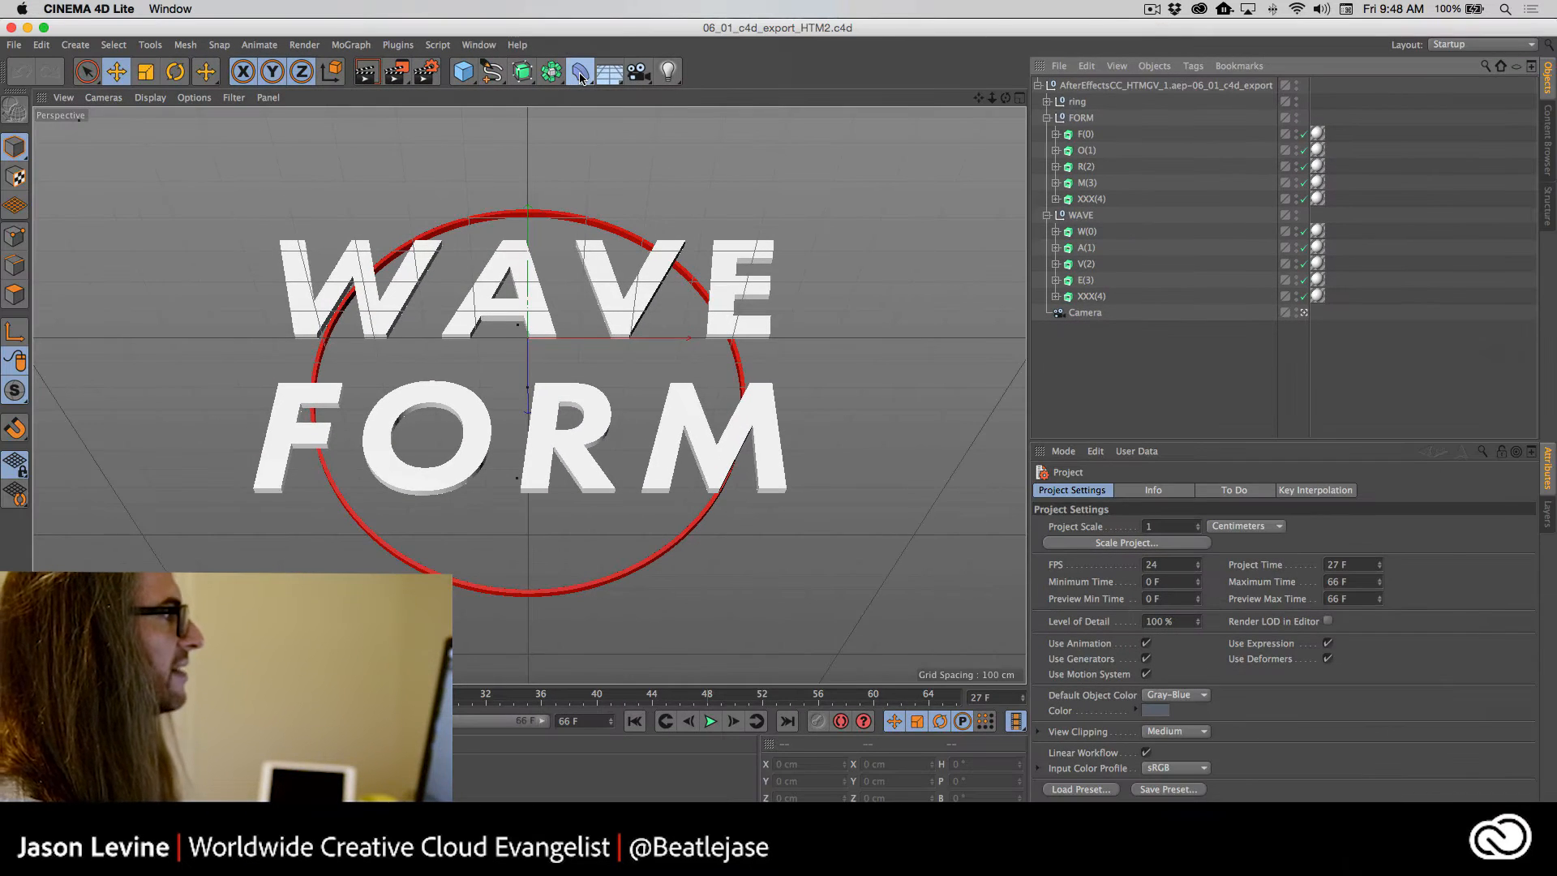
Add a Wind deformer inside the WAVE group with amplitude 10 cm, size 165 cm, frequency 3.09, and turbulence 16%
click(581, 73)
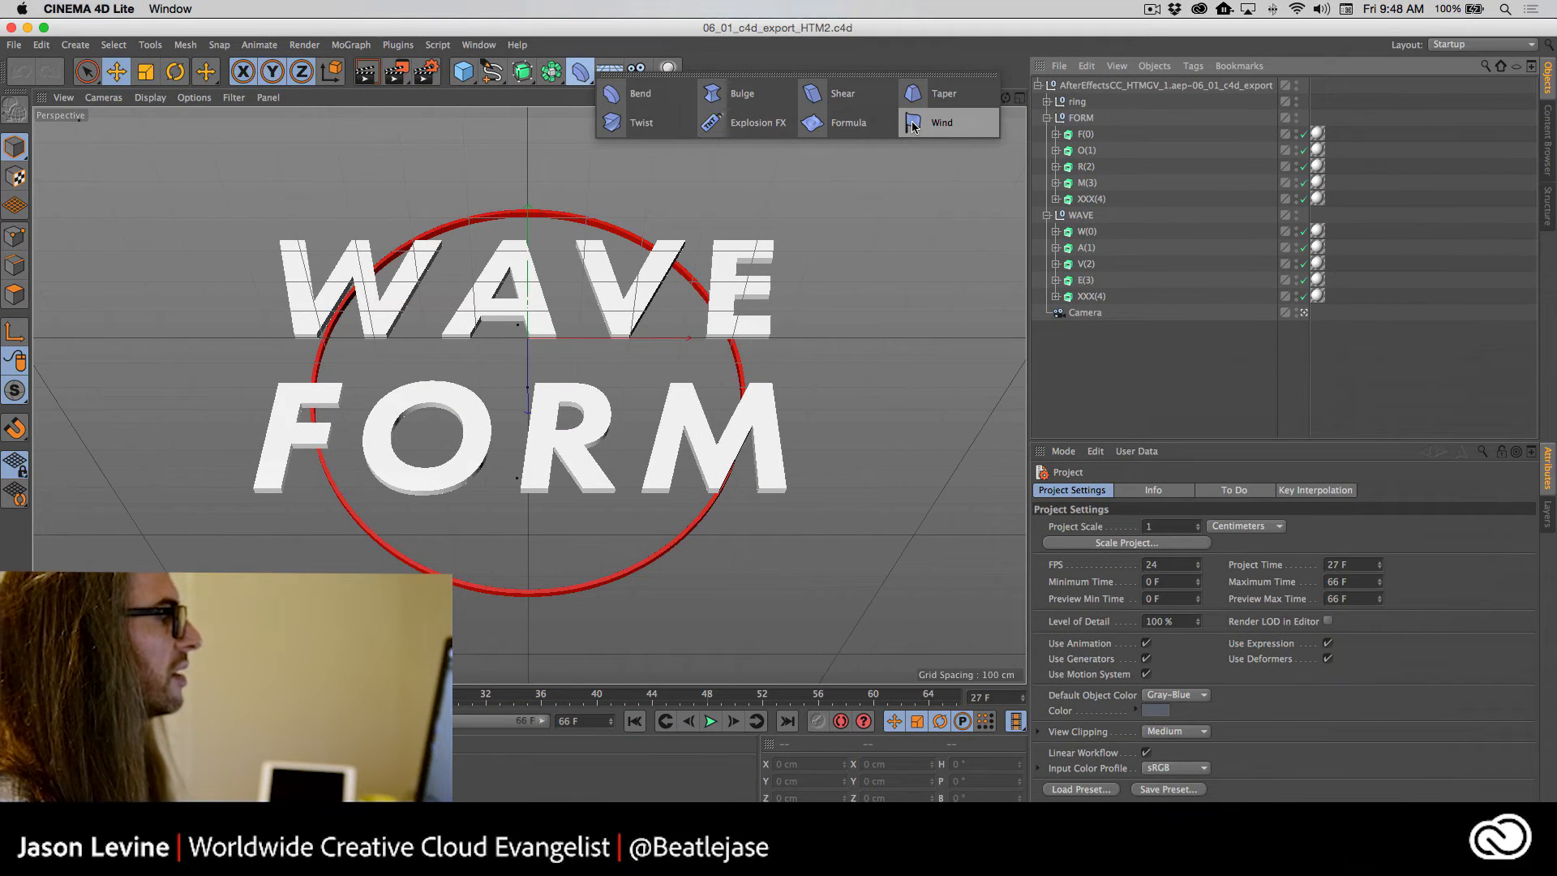
click(913, 128)
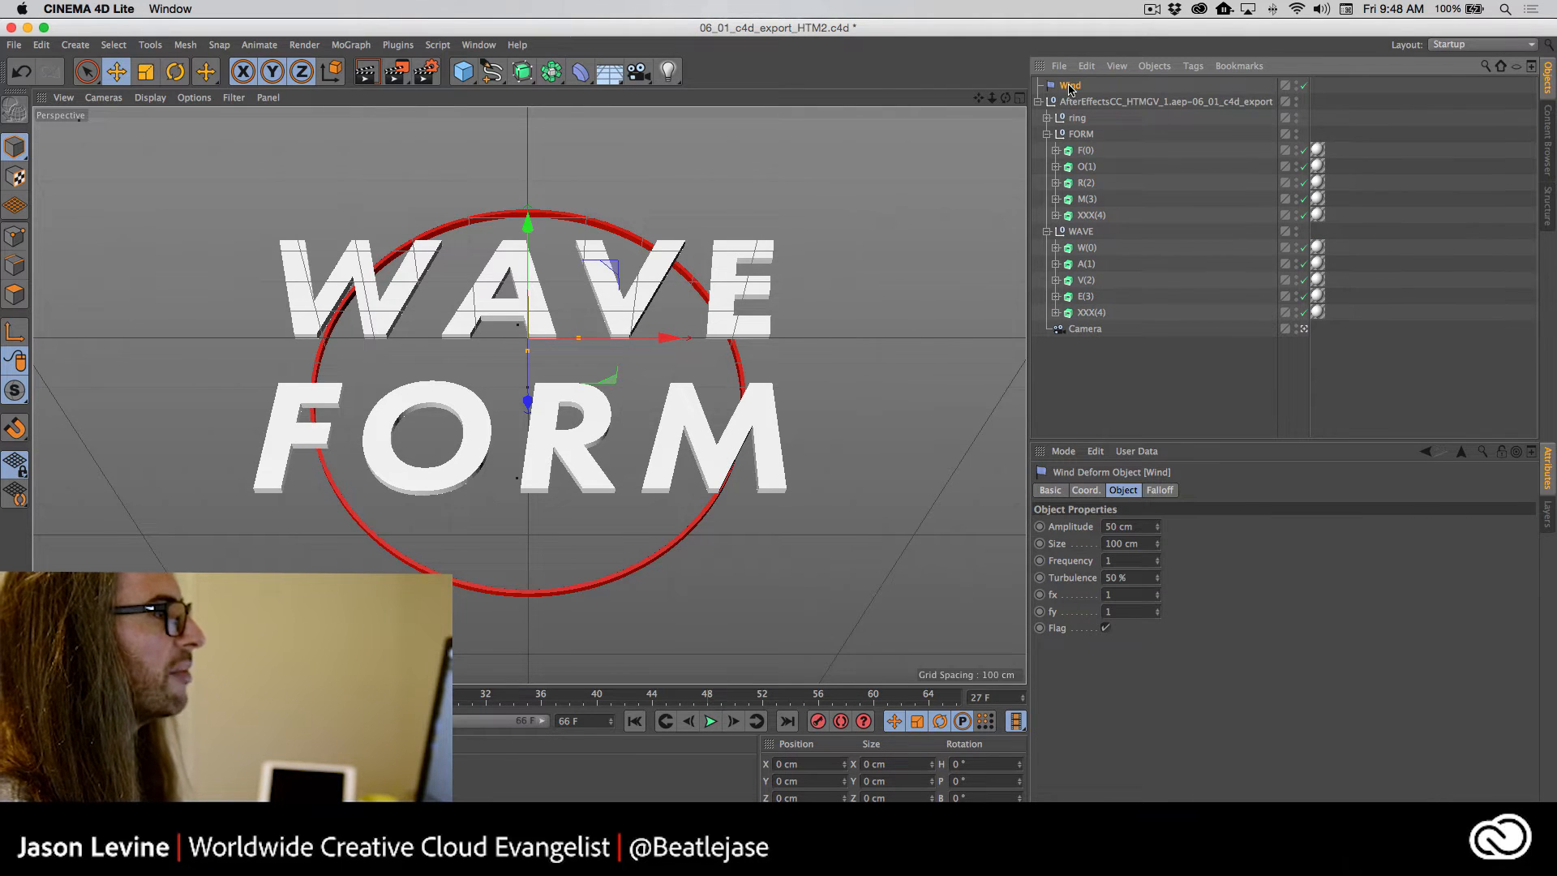
drag(1071, 88, 1097, 229)
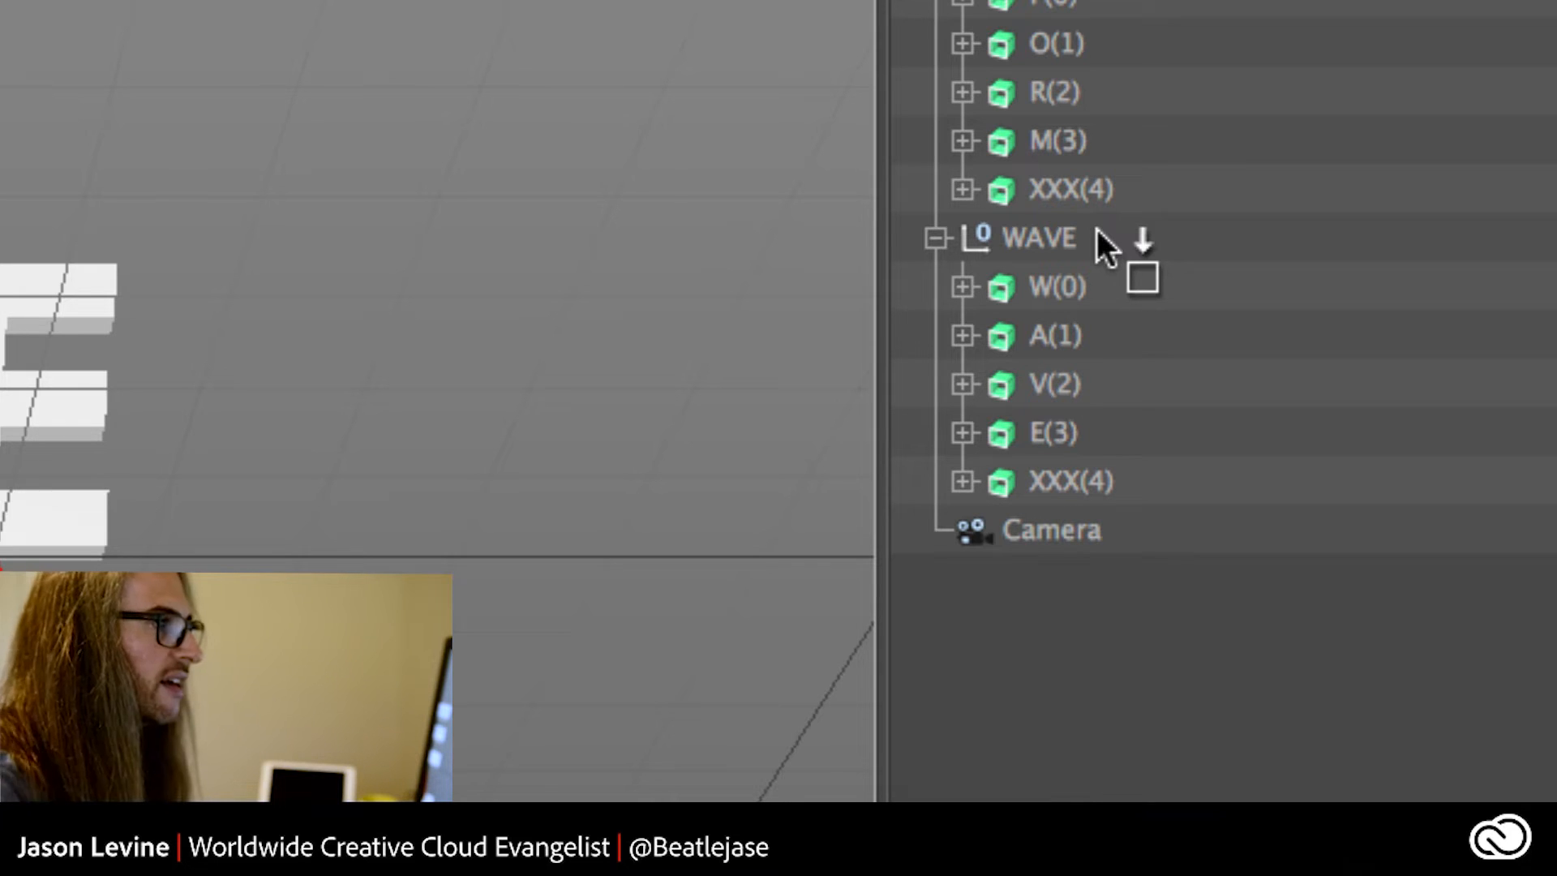
drag(1097, 229, 1097, 229)
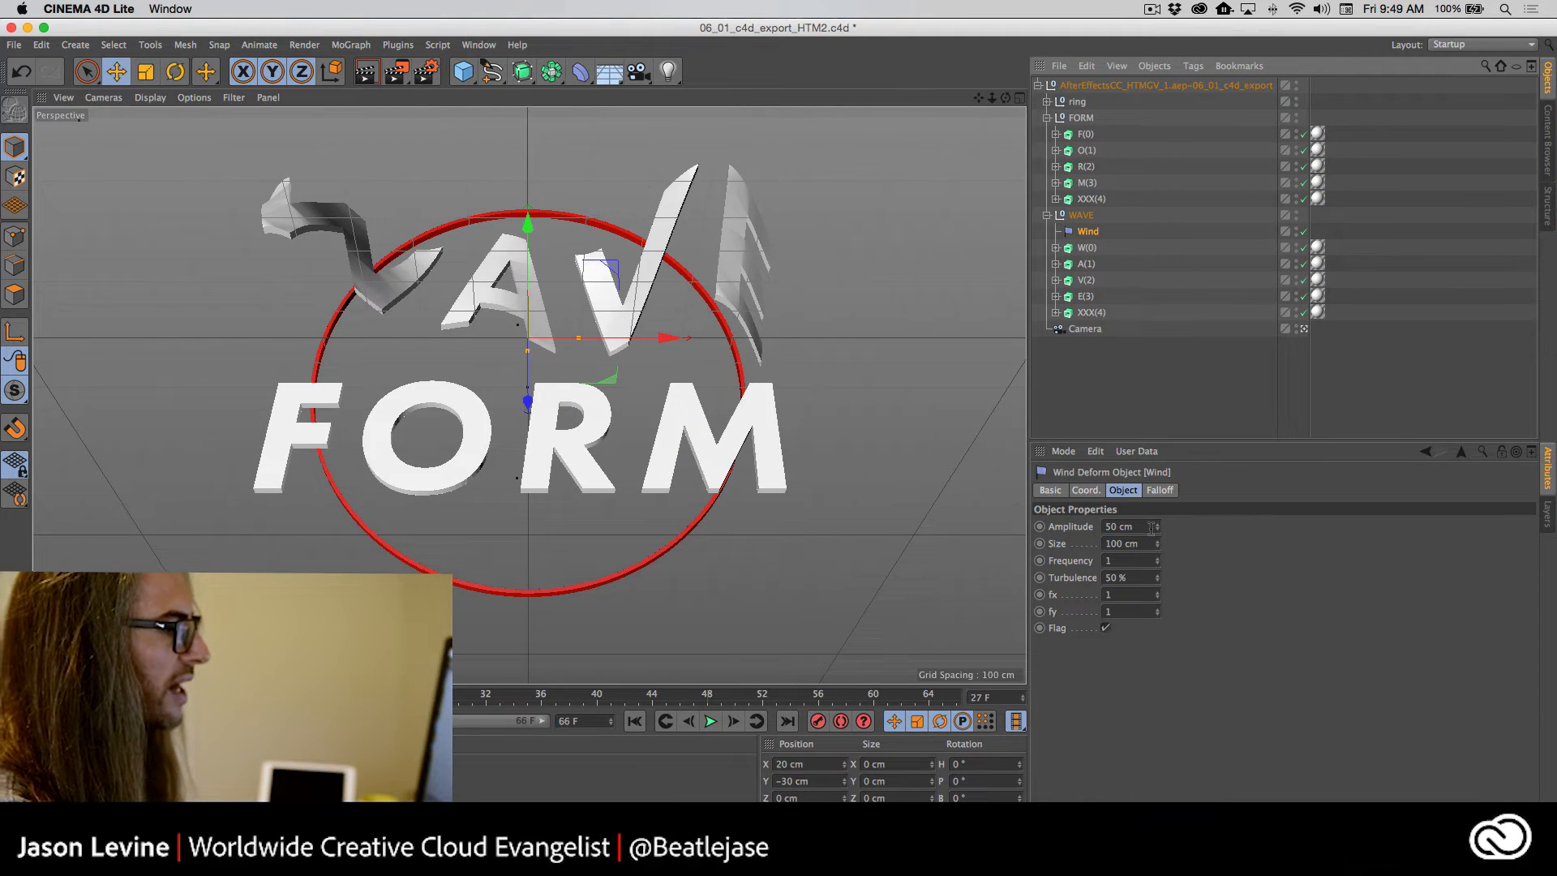
drag(1157, 527, 1158, 592)
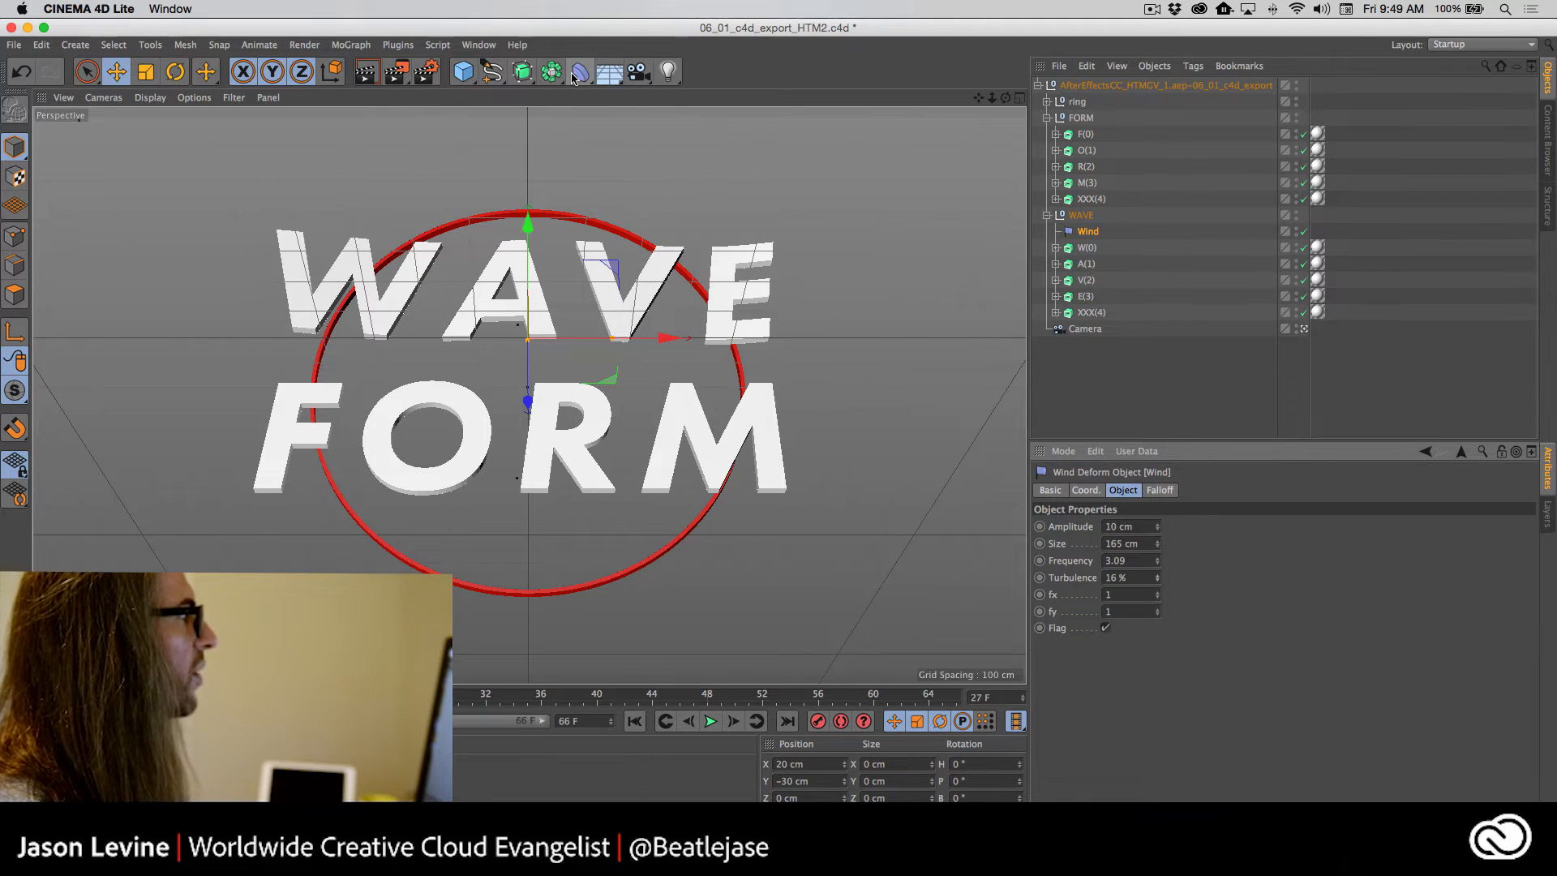
Add a second Wind deformer inside the FORM group with amplitude 11 cm, size 73 cm, and frequency 2.3, and play the animation
click(580, 73)
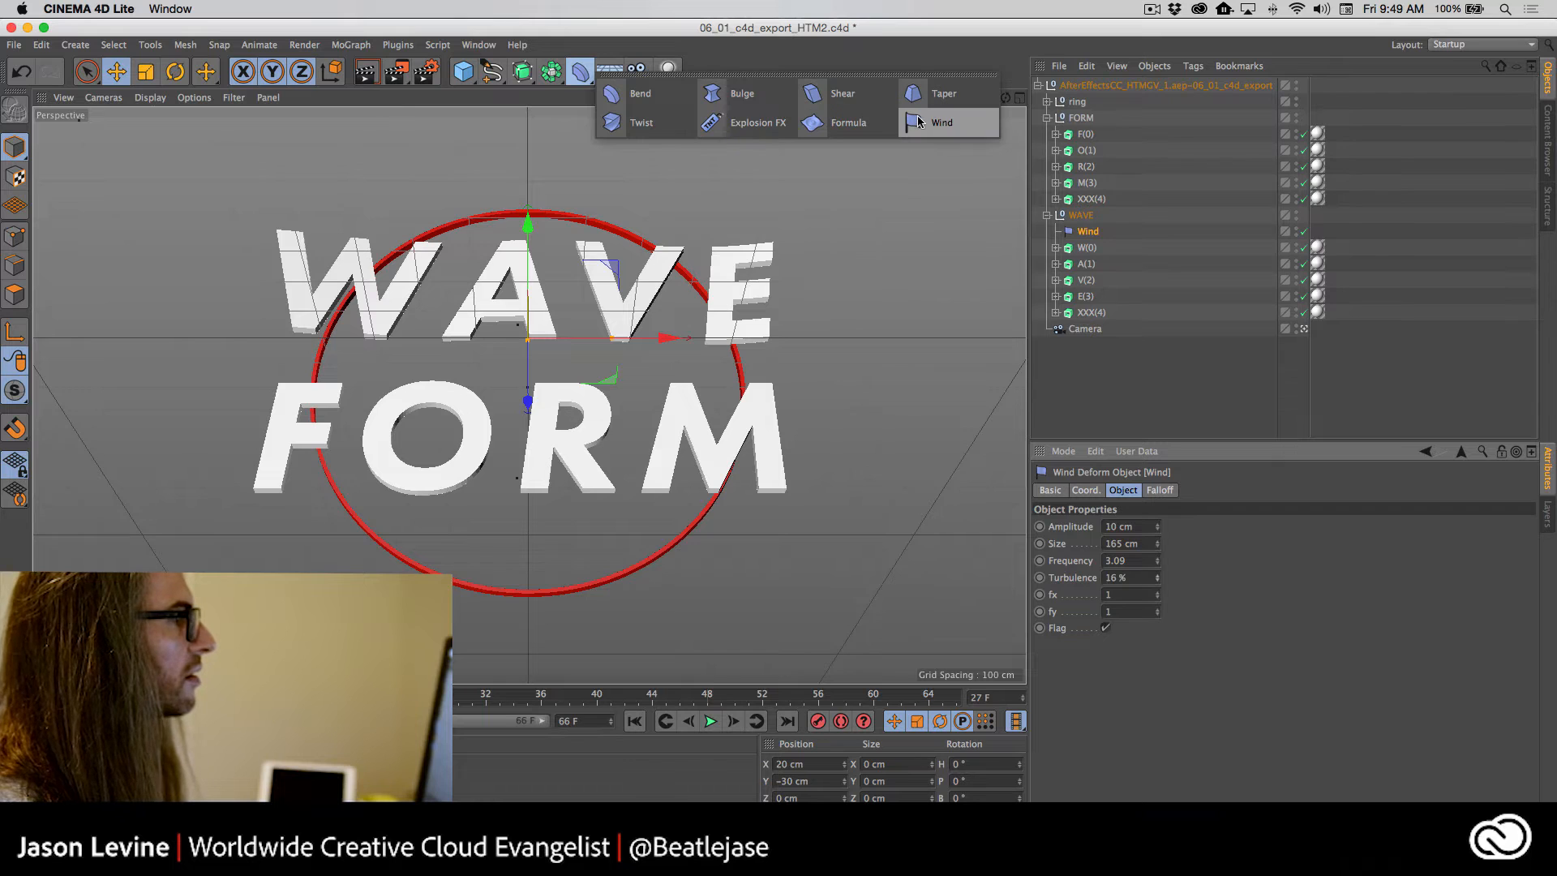
click(920, 123)
drag(1072, 87, 1075, 139)
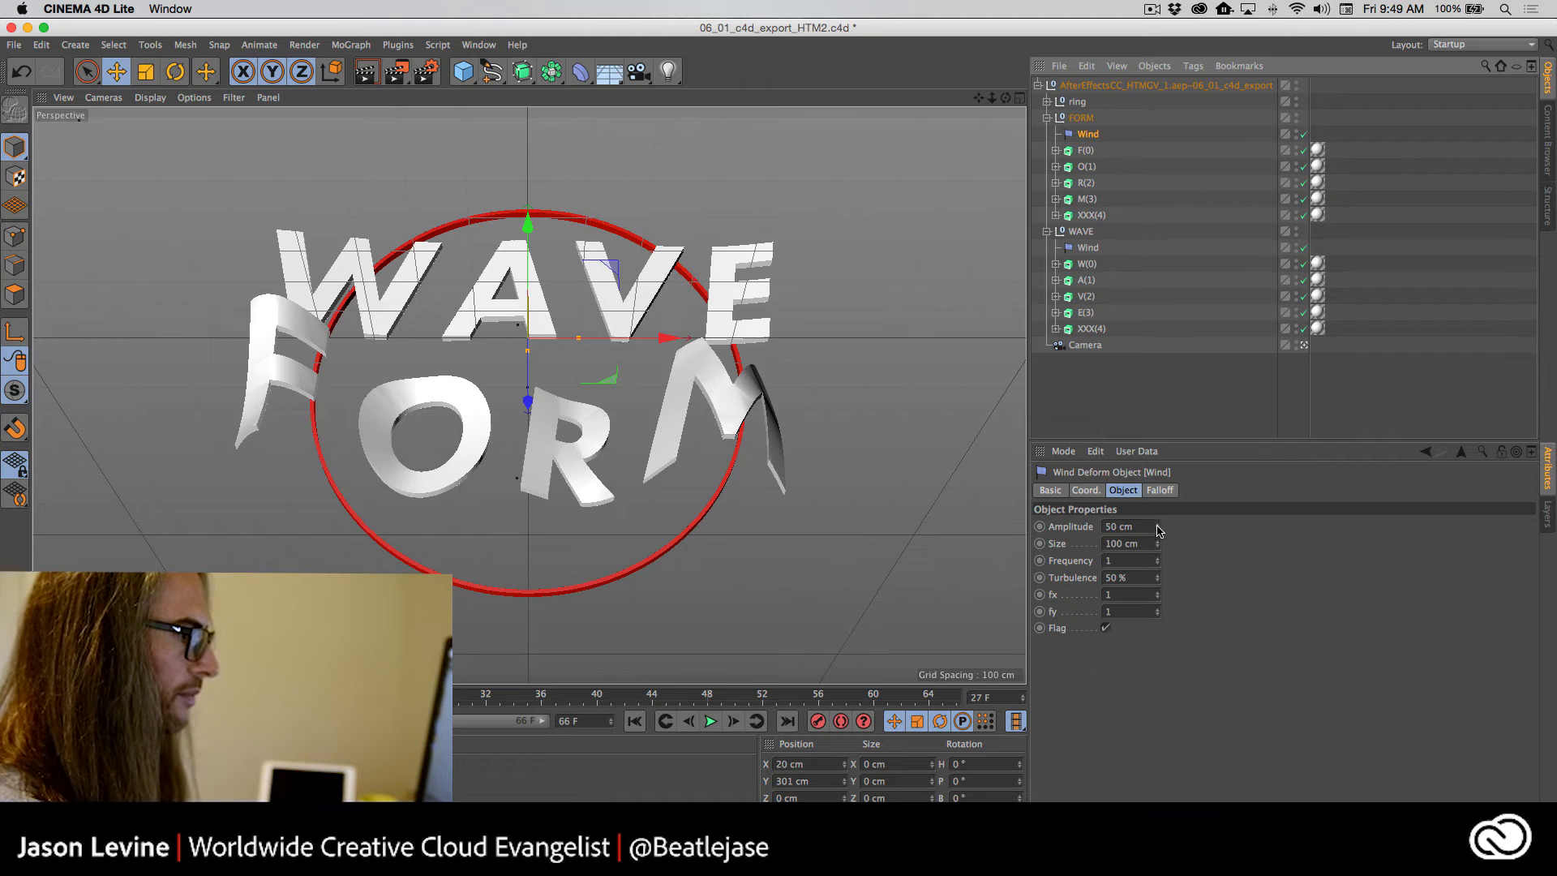
drag(1158, 529, 1030, 633)
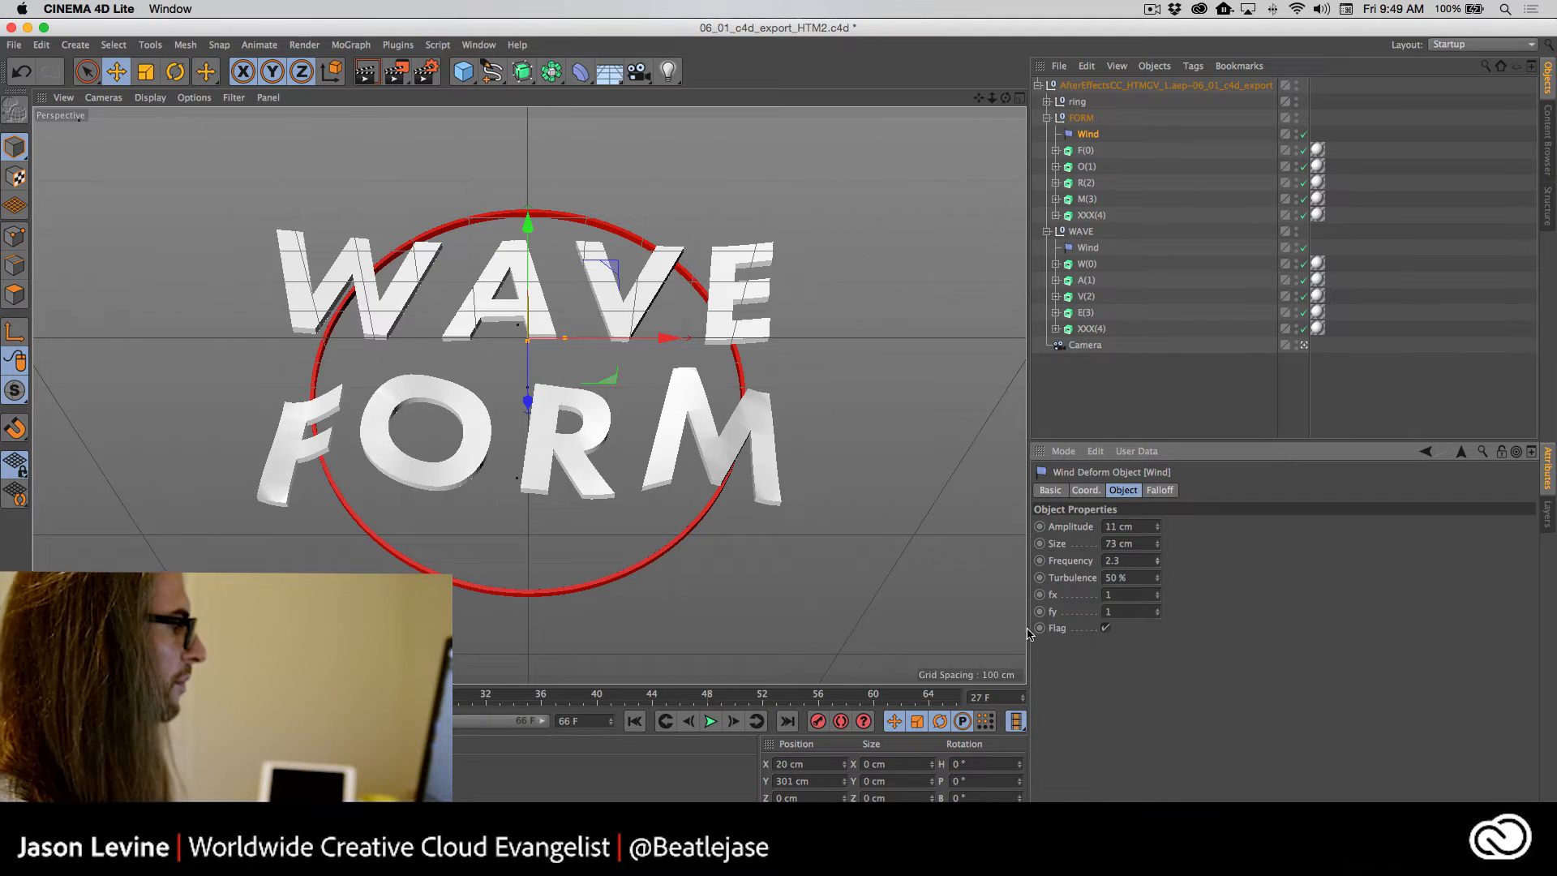
click(711, 722)
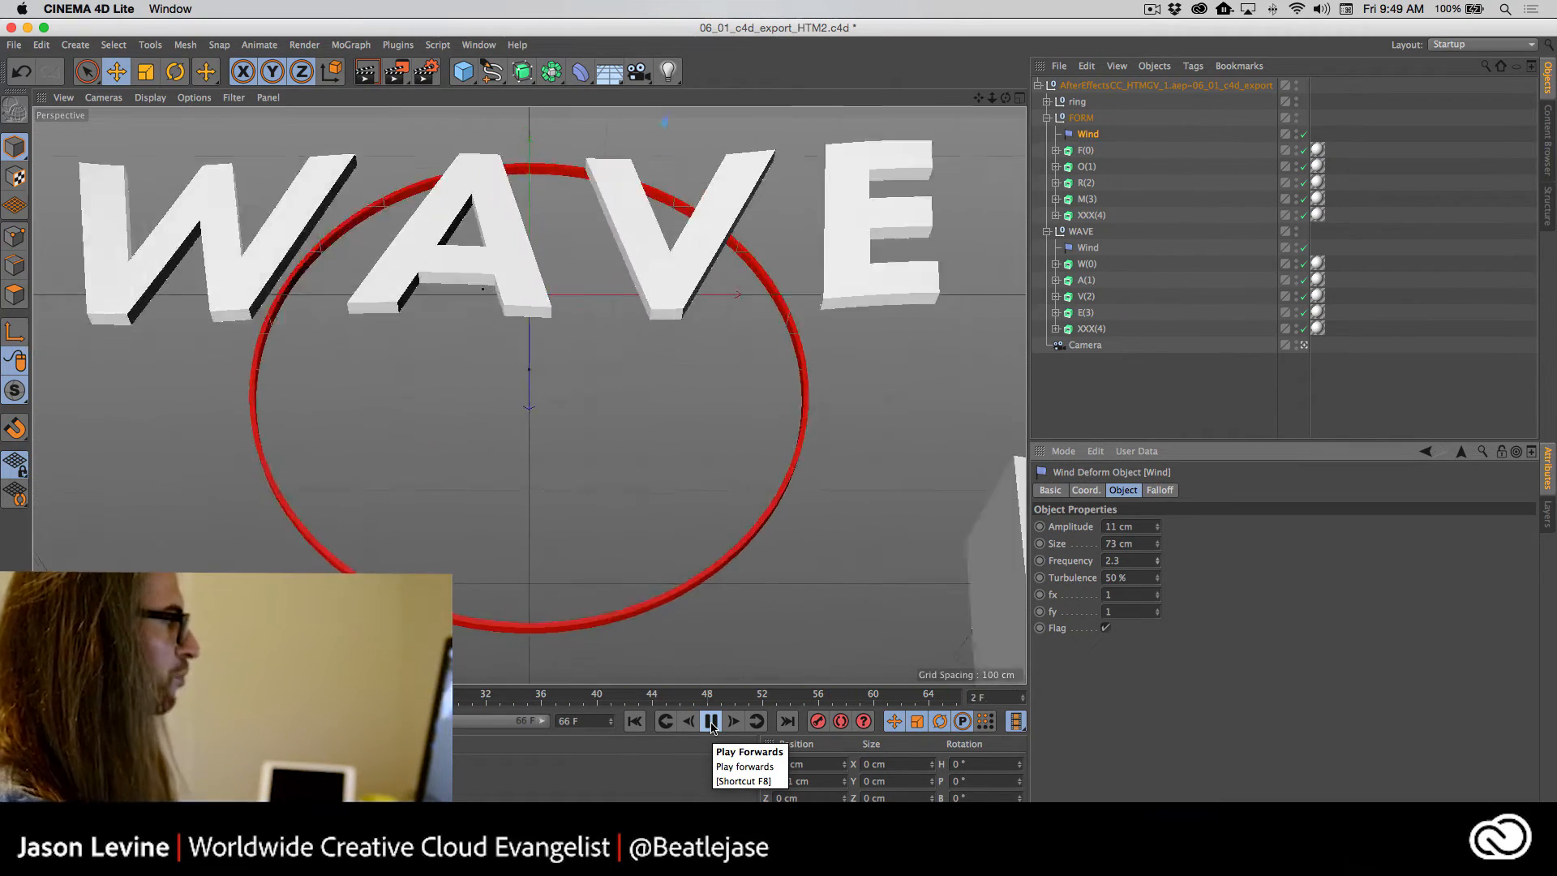
Set the FORM group's Wind deformer to frequency 13.9 and turbulence 100%, and play the animation to check the distortion
key(space)
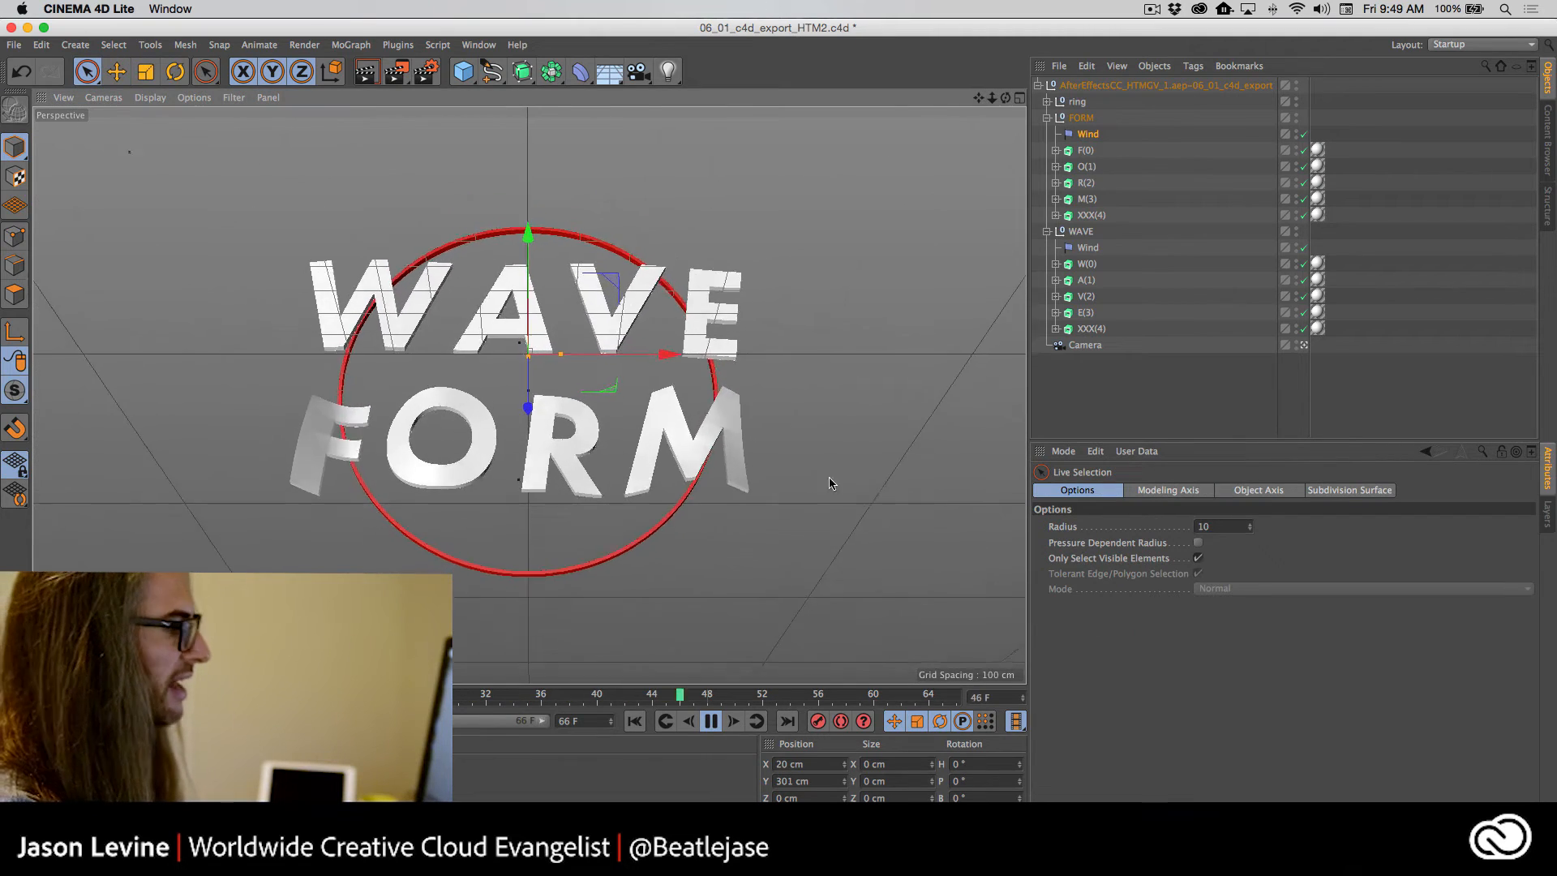
click(711, 720)
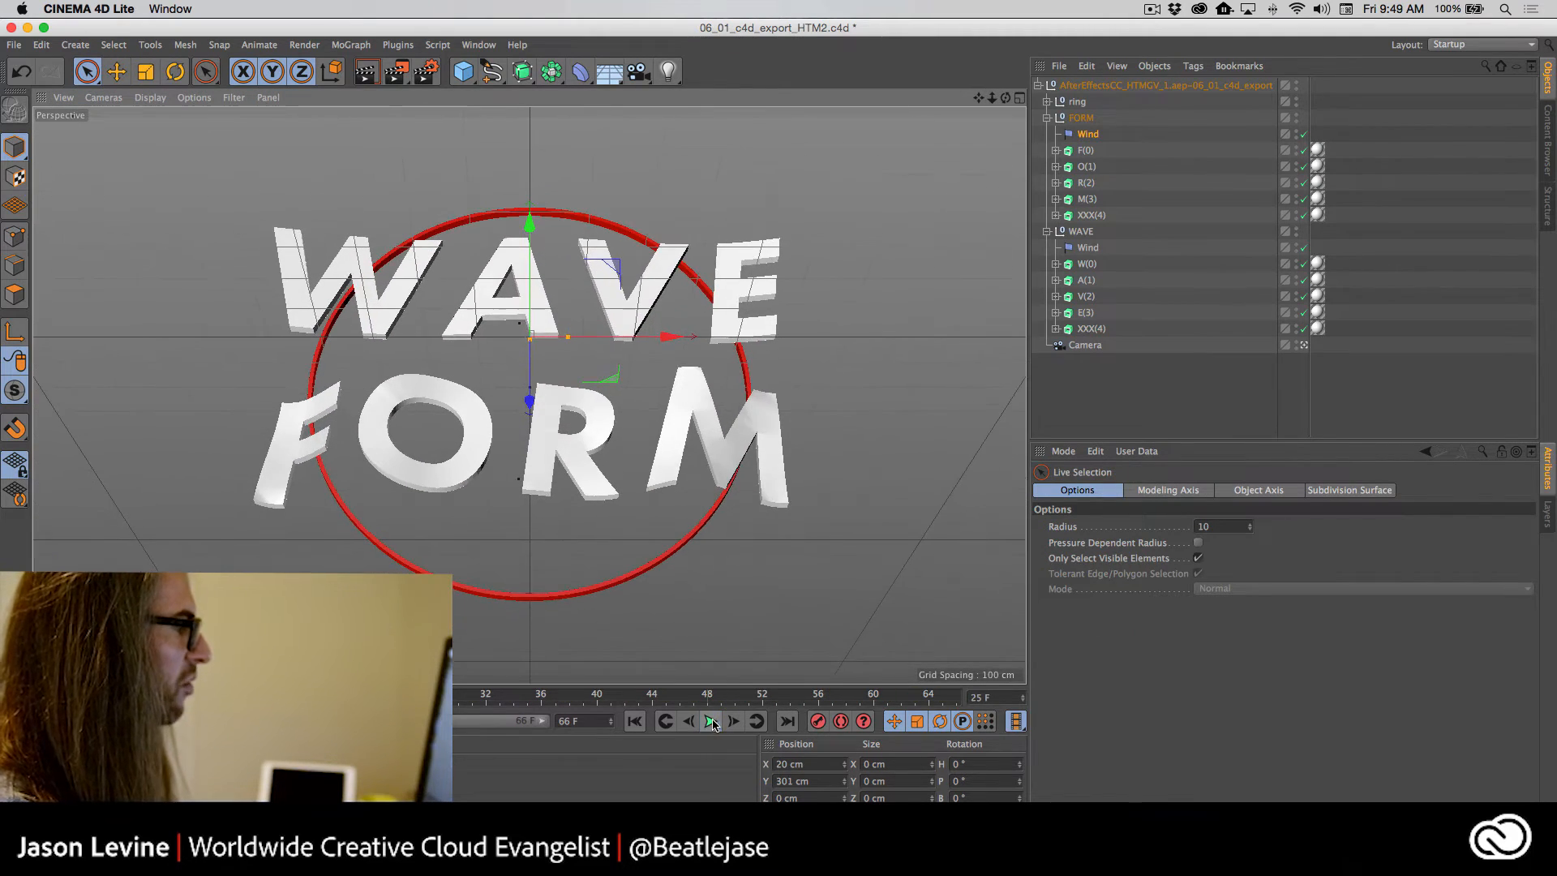
click(1088, 134)
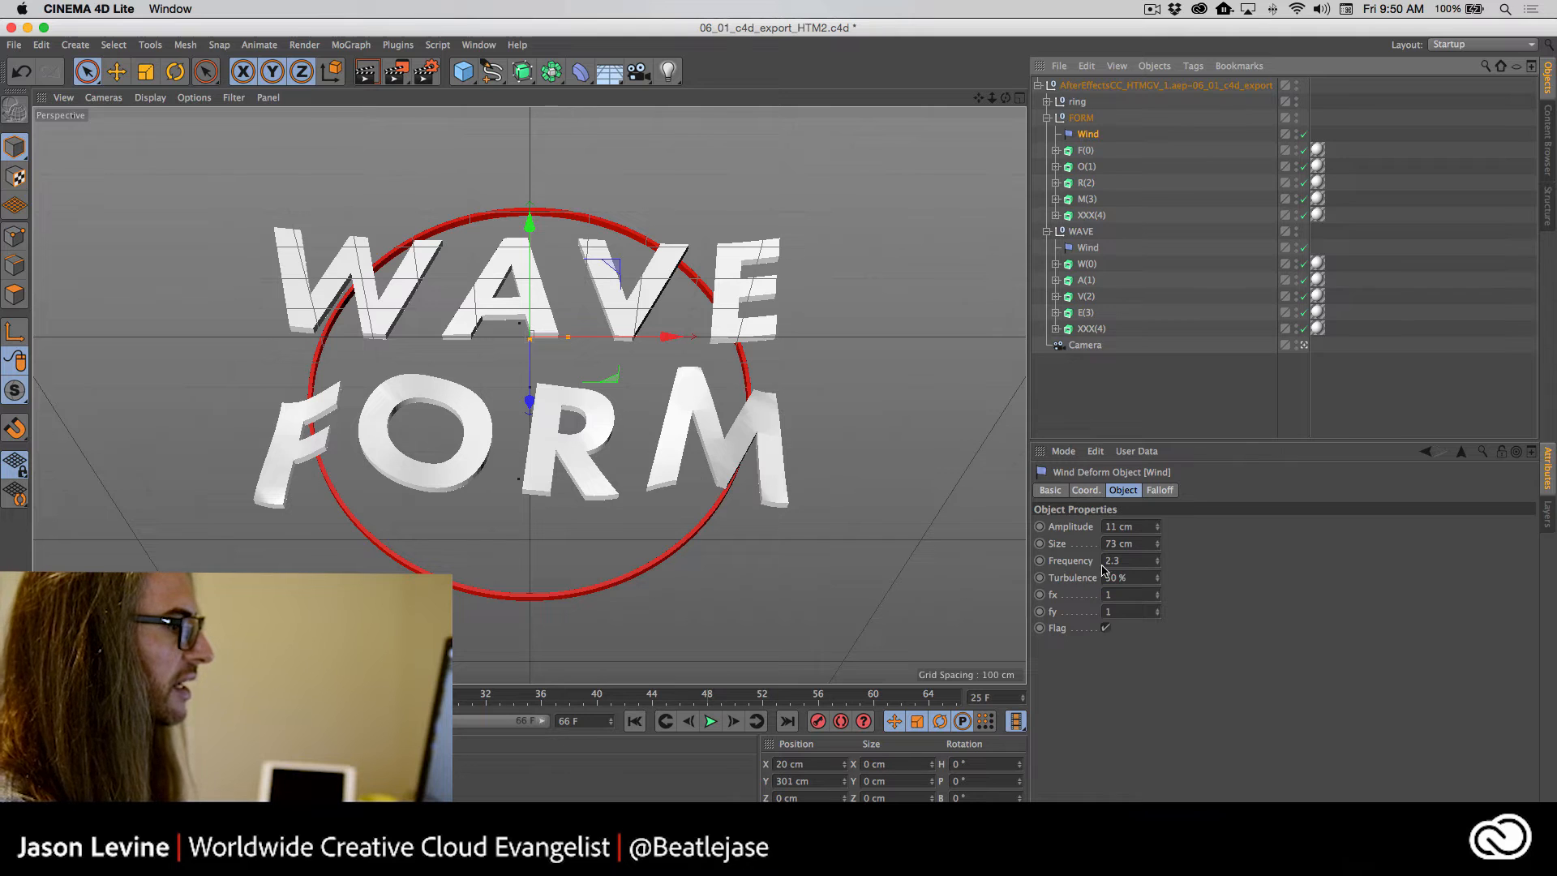
drag(1158, 561, 1157, 536)
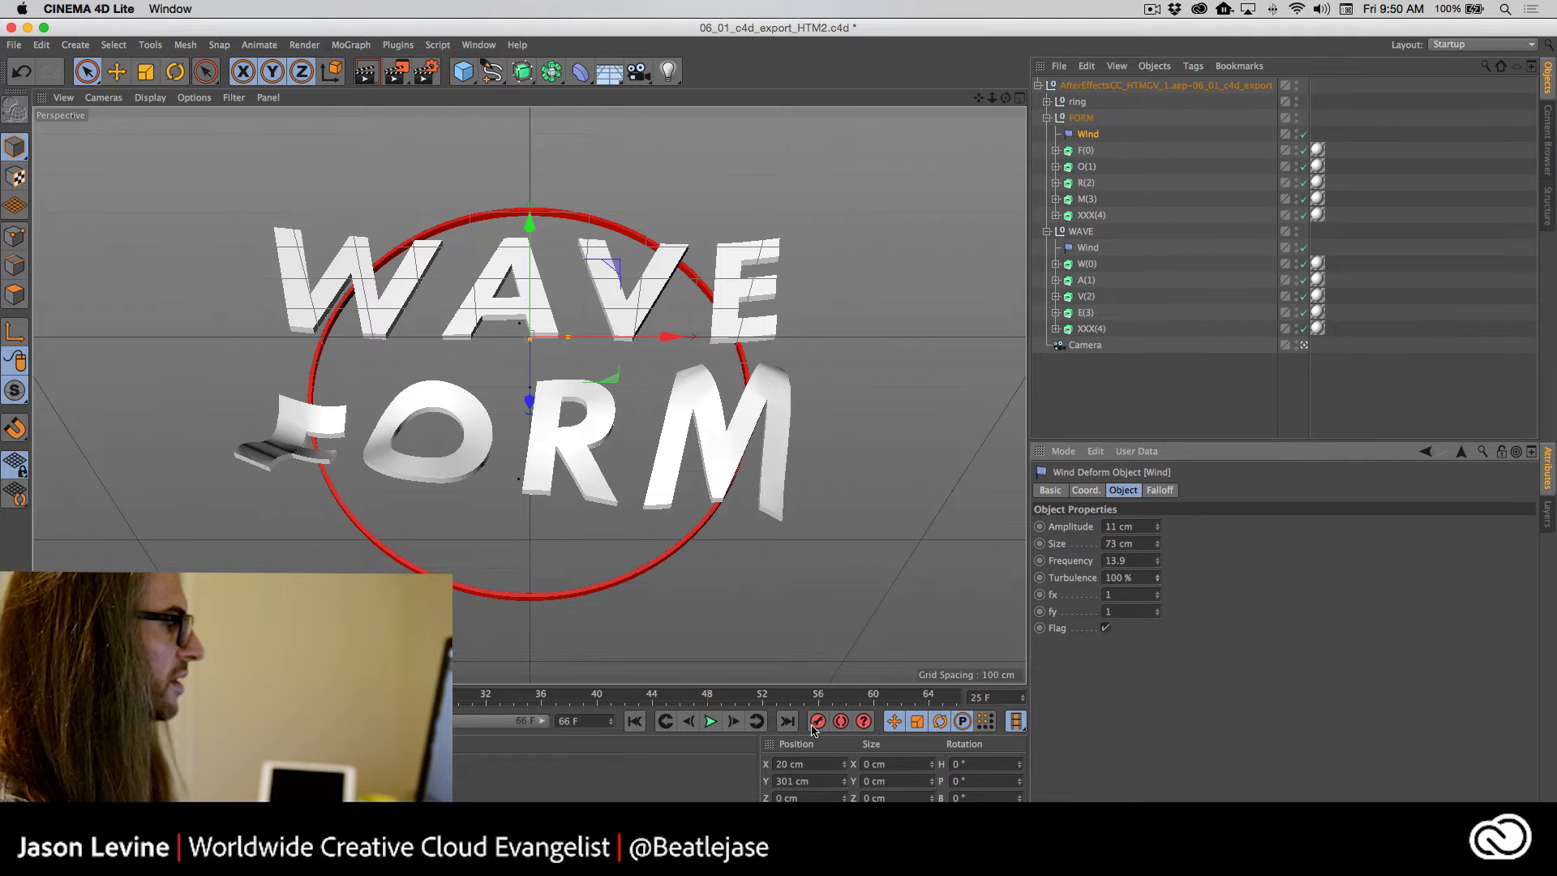
click(707, 723)
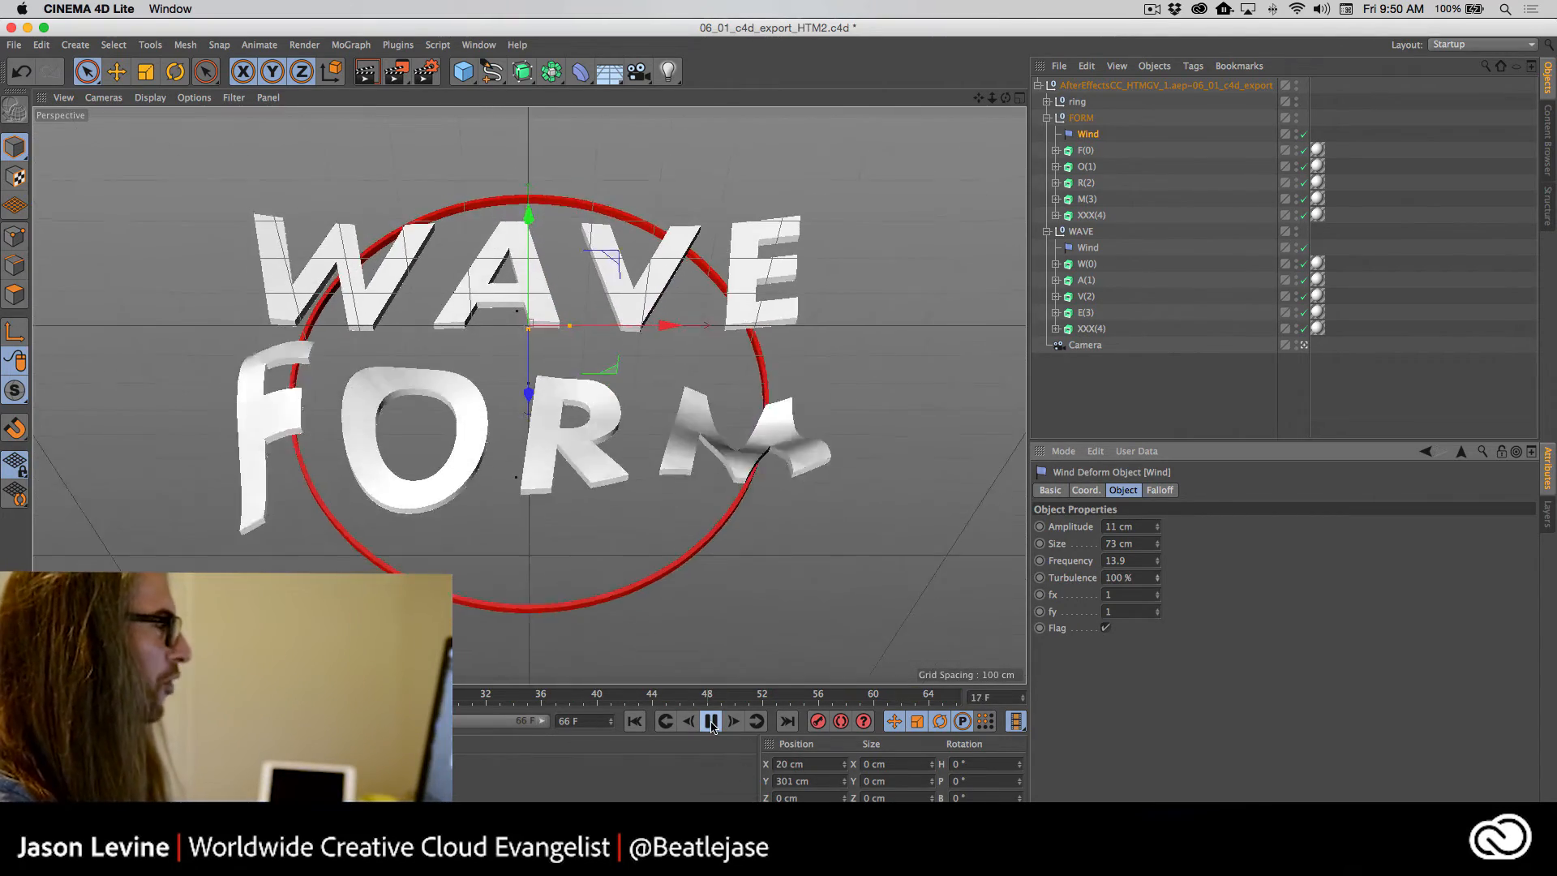
click(711, 721)
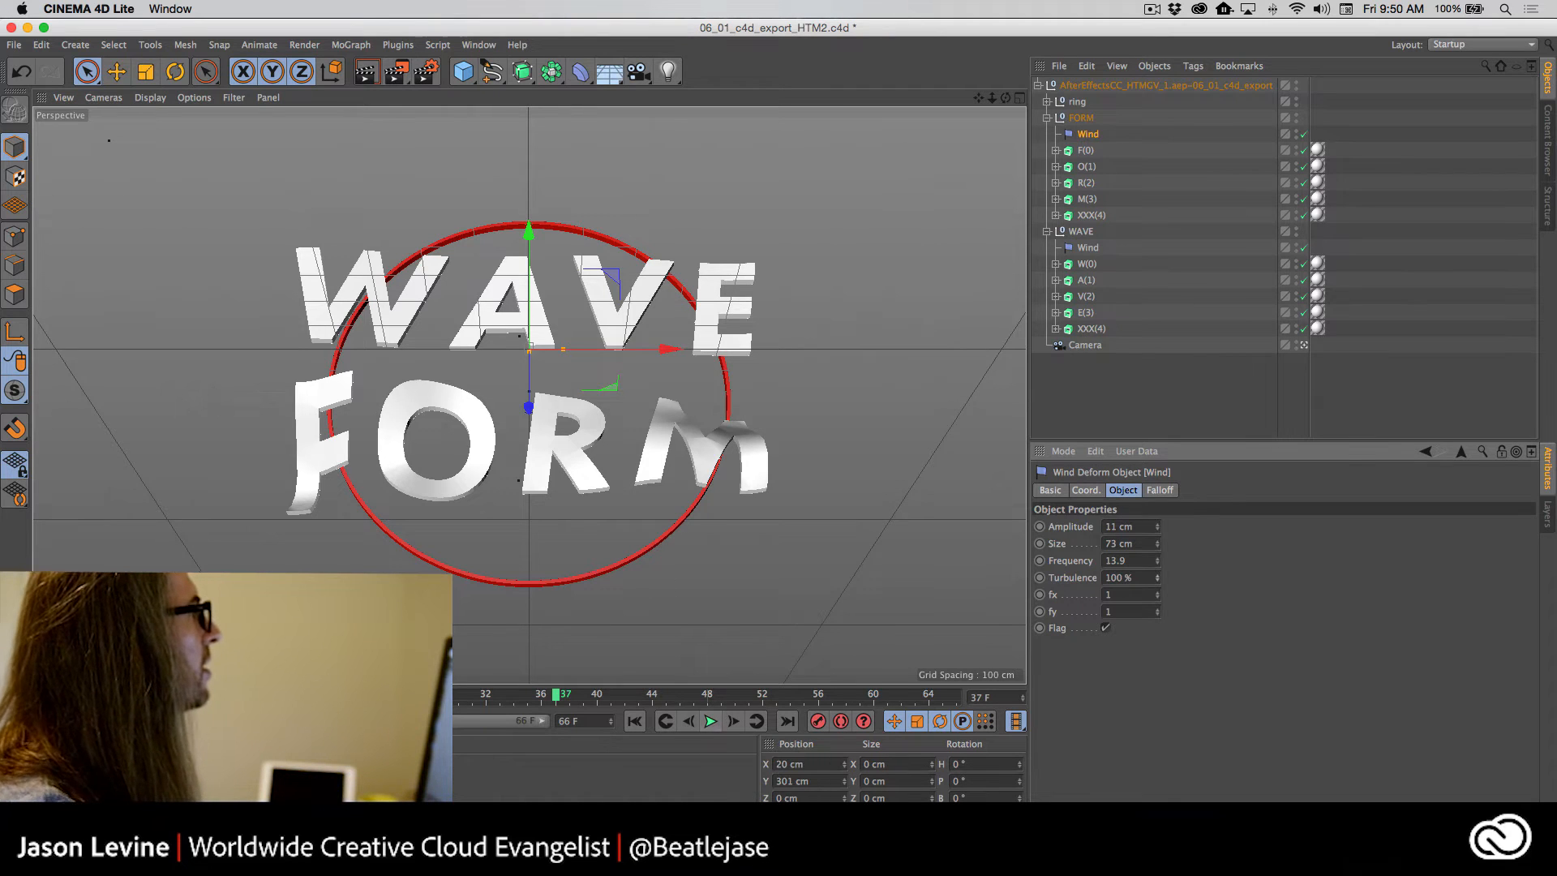
Save the Cinema 4D scene and switch back to After Effects
click(14, 45)
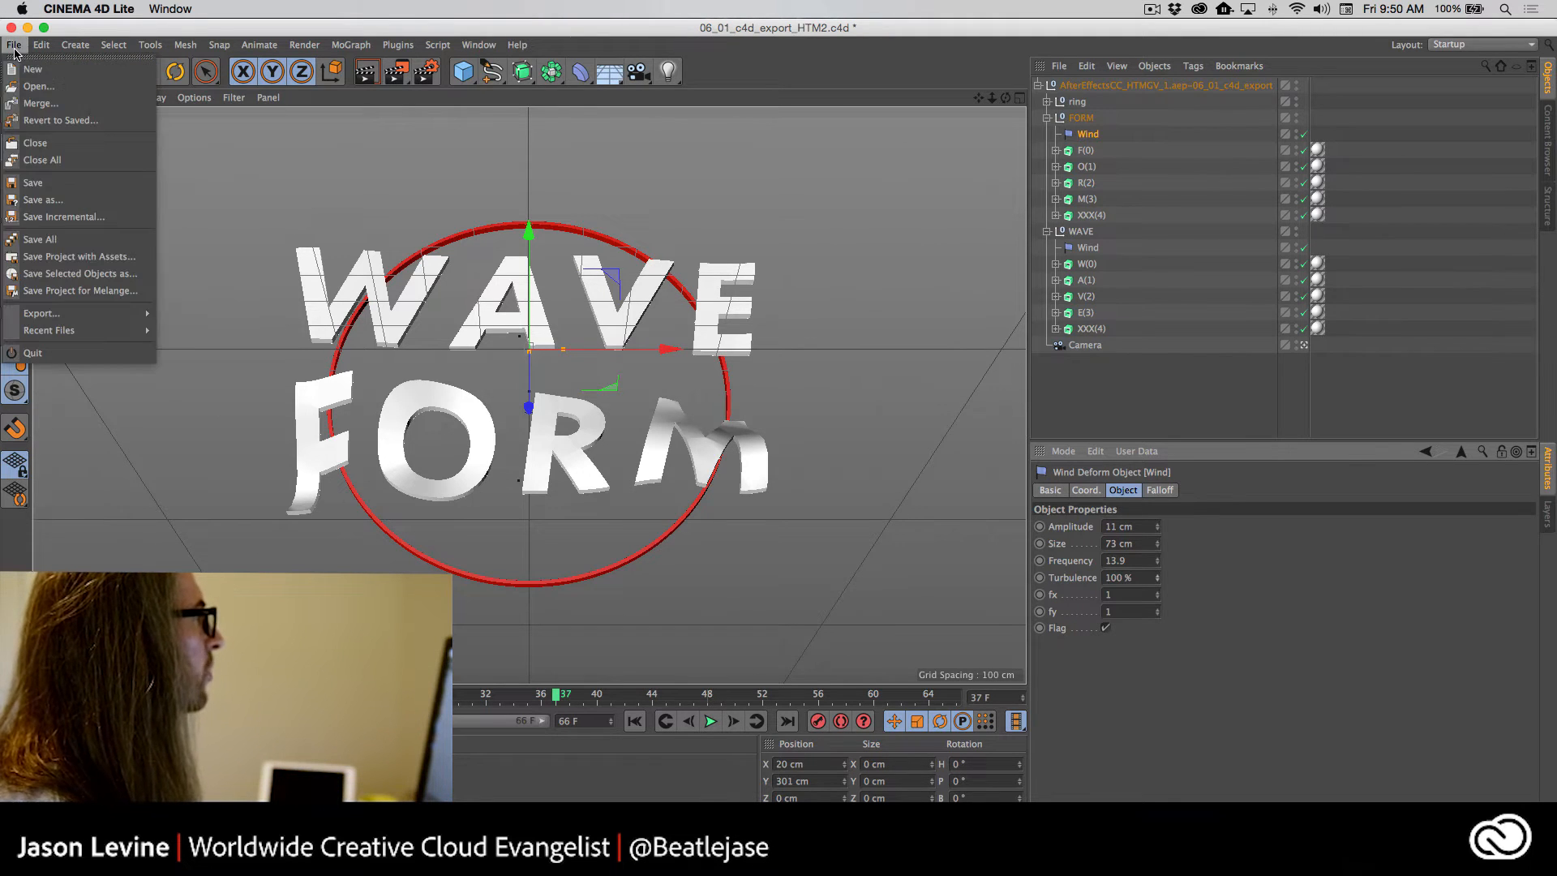
click(65, 188)
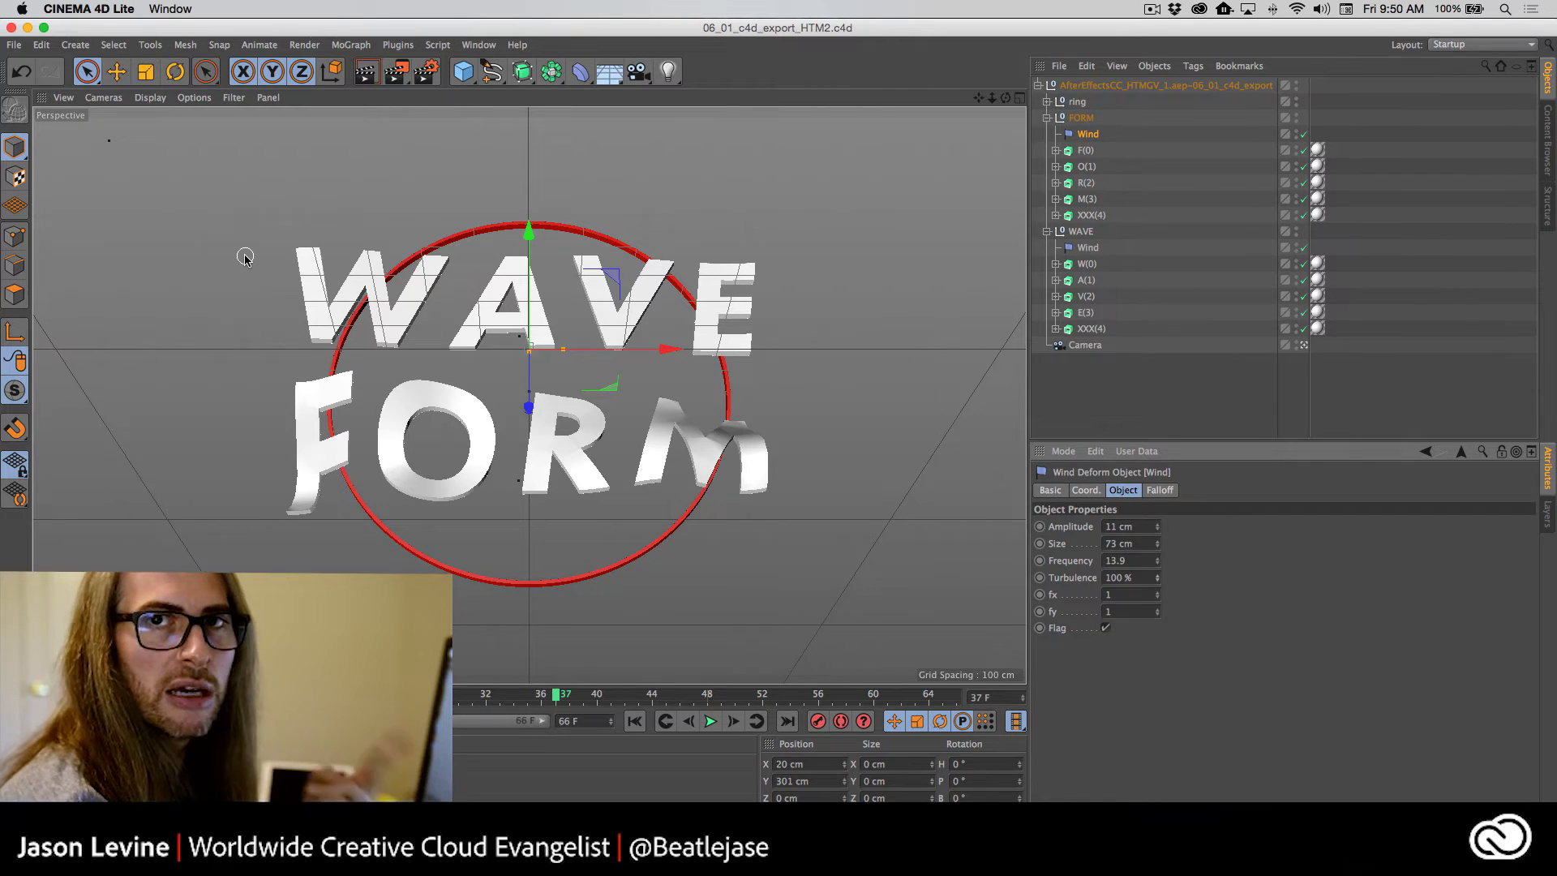
key(super+Tab)
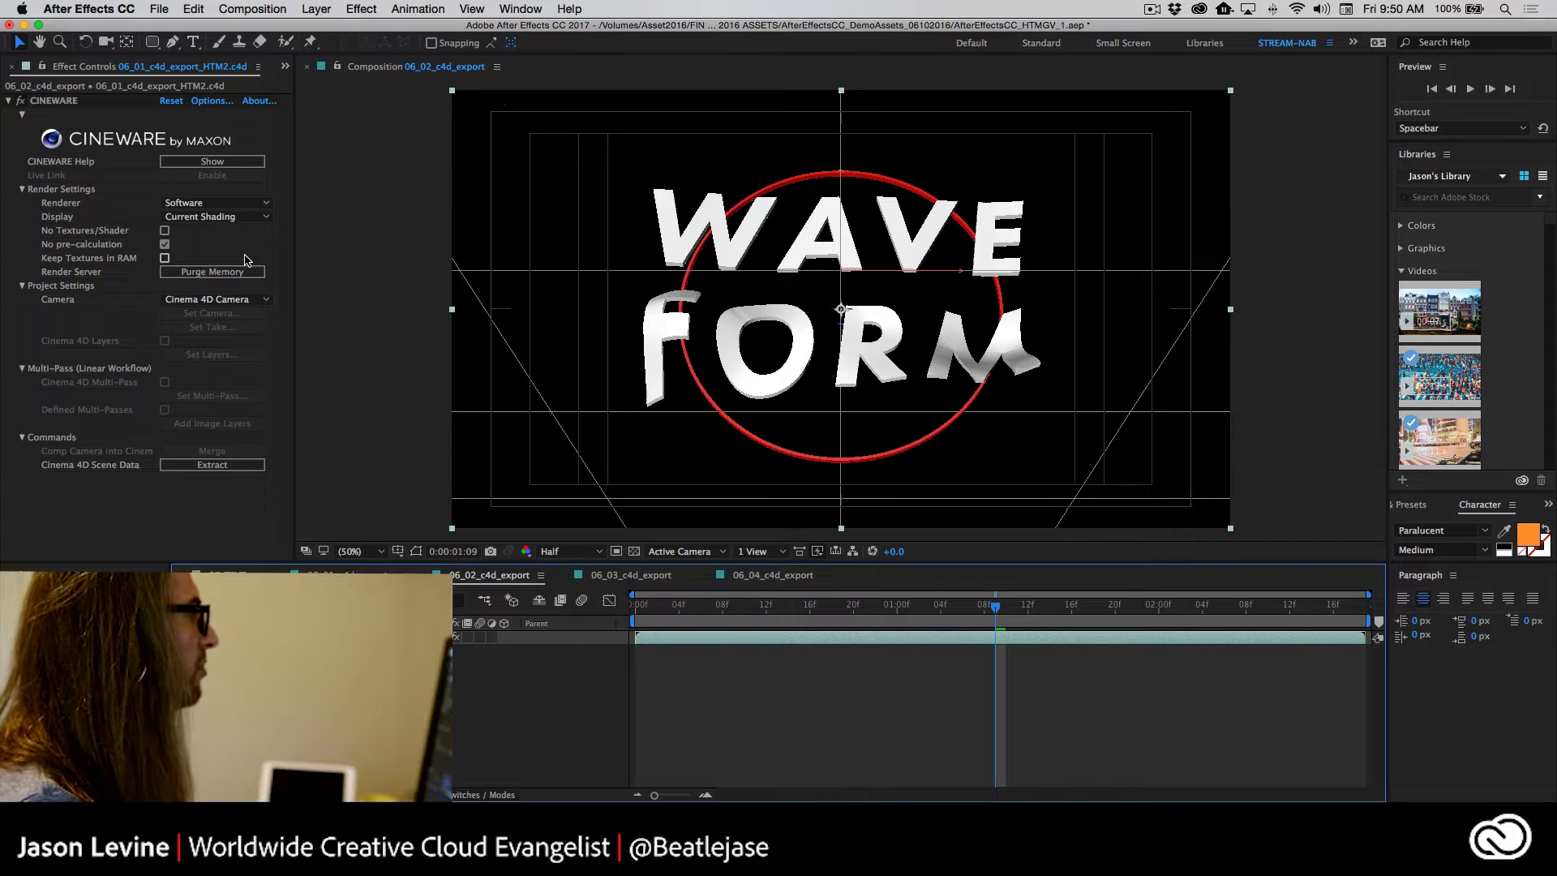
Set the CINEWARE renderer to Standard (Draft) and preview the 06_02_c4d_export composition from its beginning
click(192, 204)
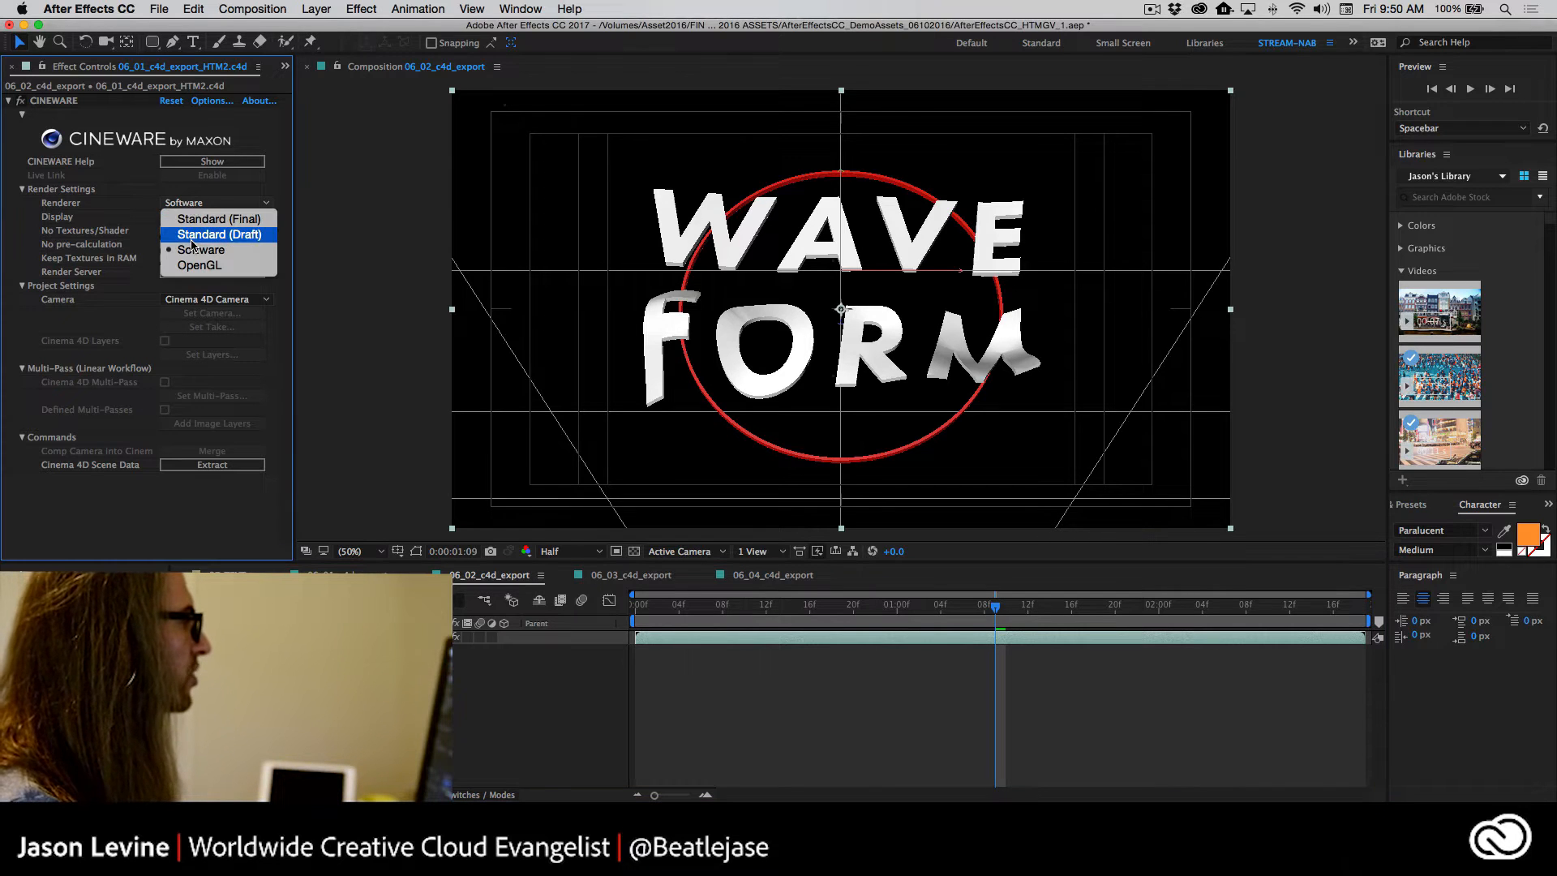
click(192, 236)
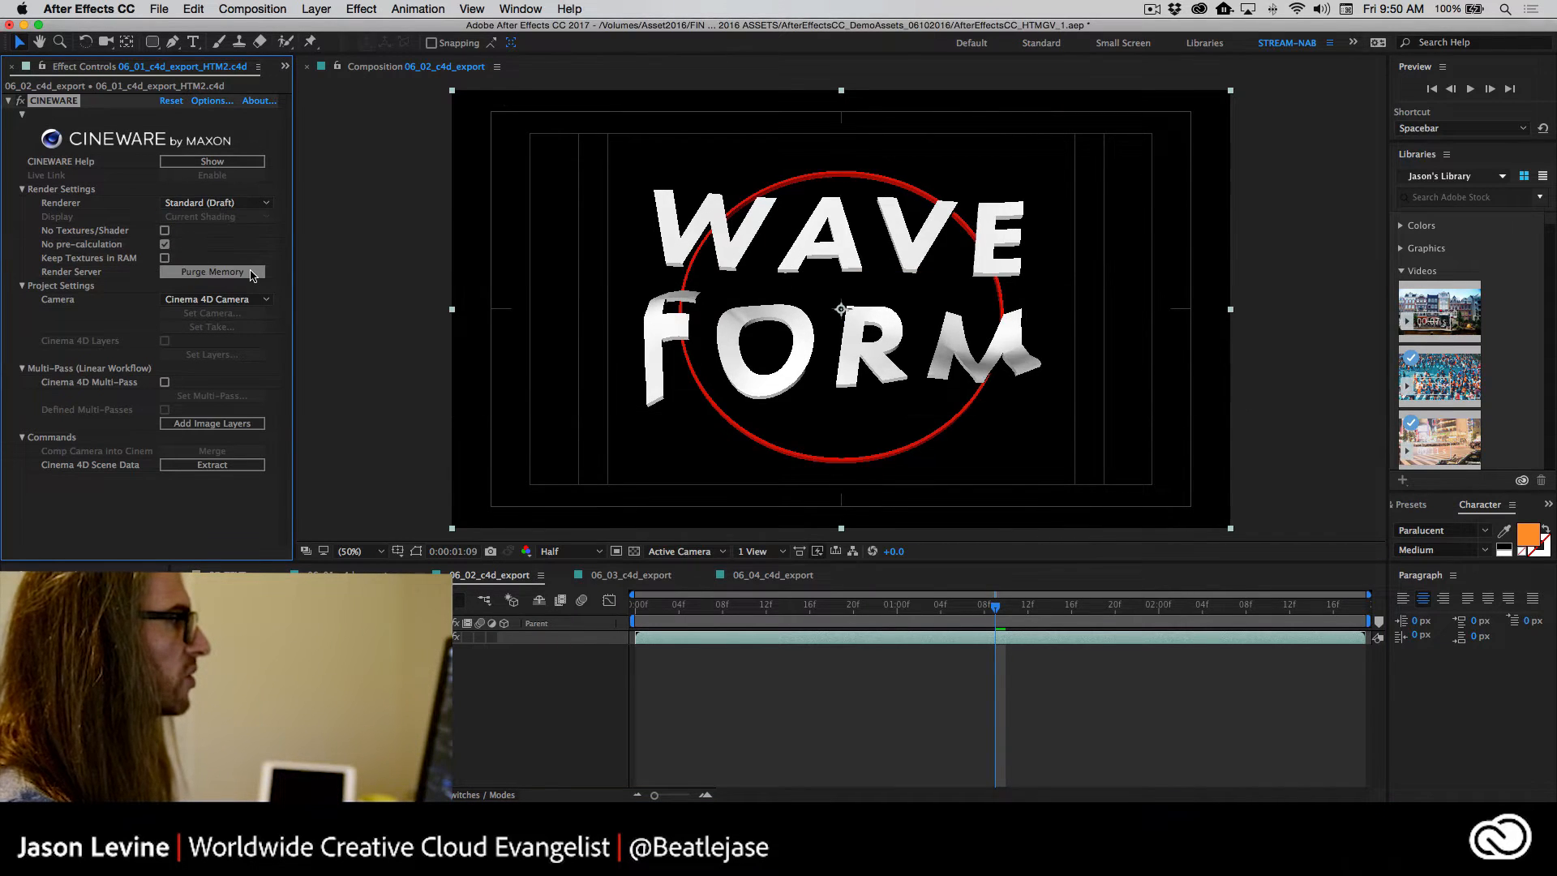
drag(996, 610, 549, 614)
key(space)
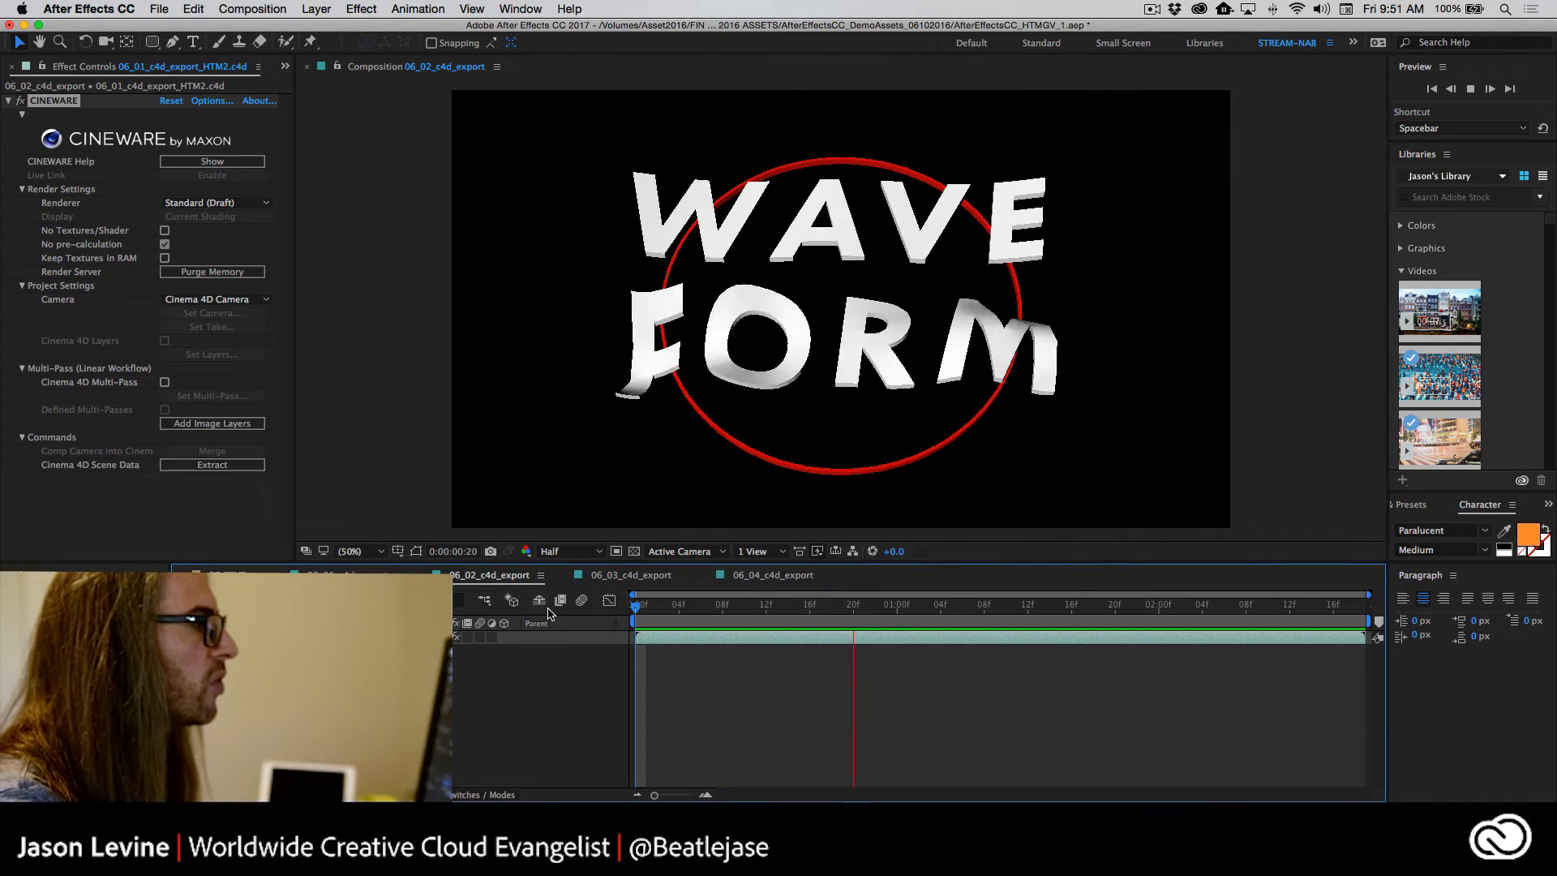
key(space)
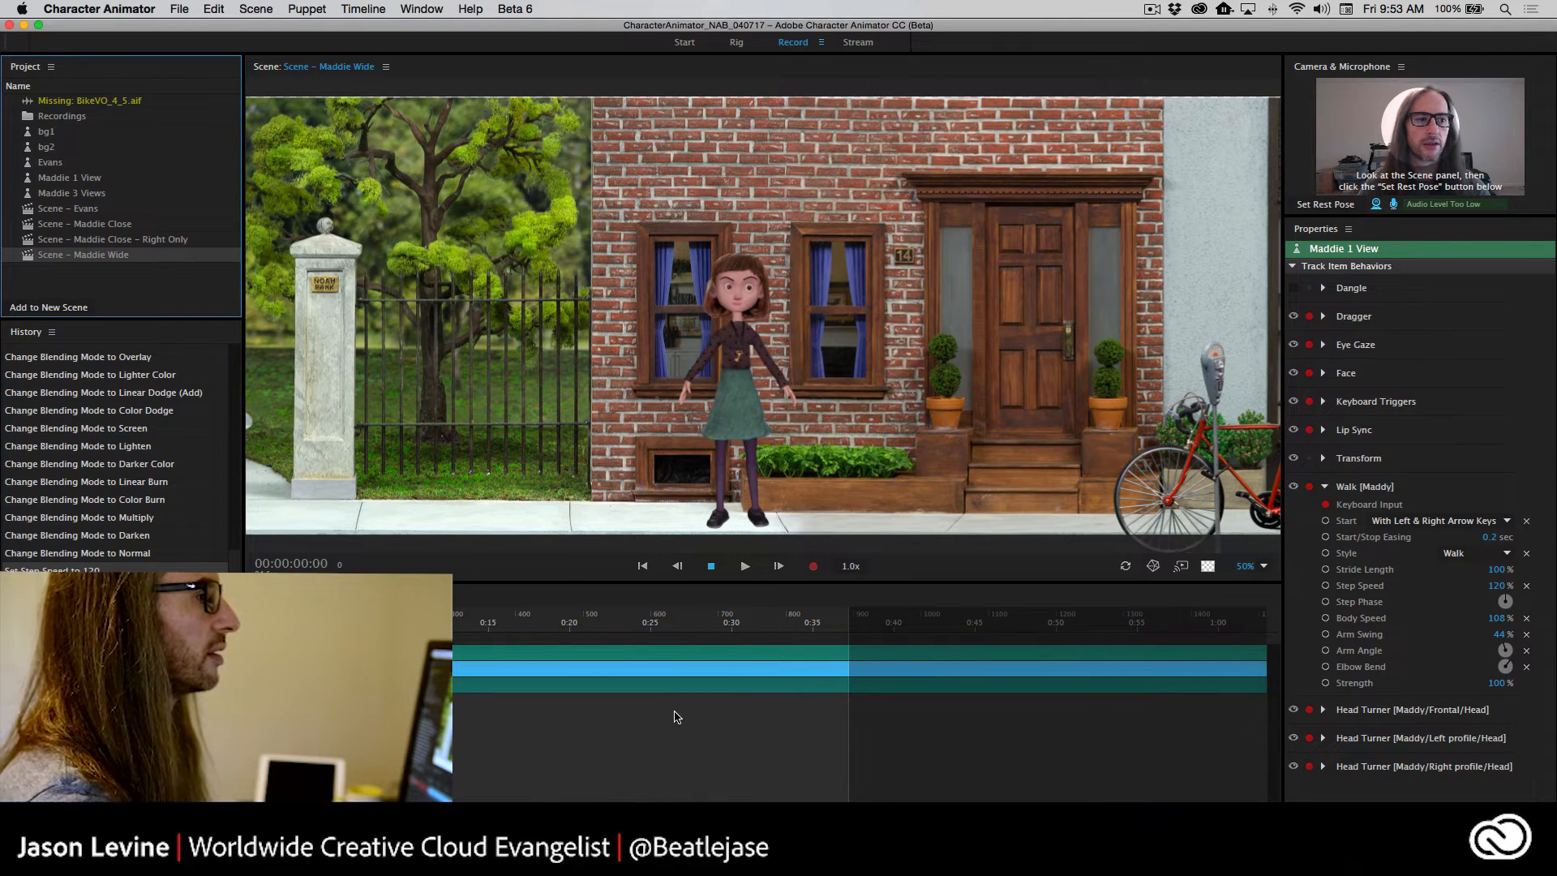
Set the puppet's rest pose from the camera in Character Animator, and display the Maddie Wide scene at 100% with Maddie 1 View selected
click(1330, 209)
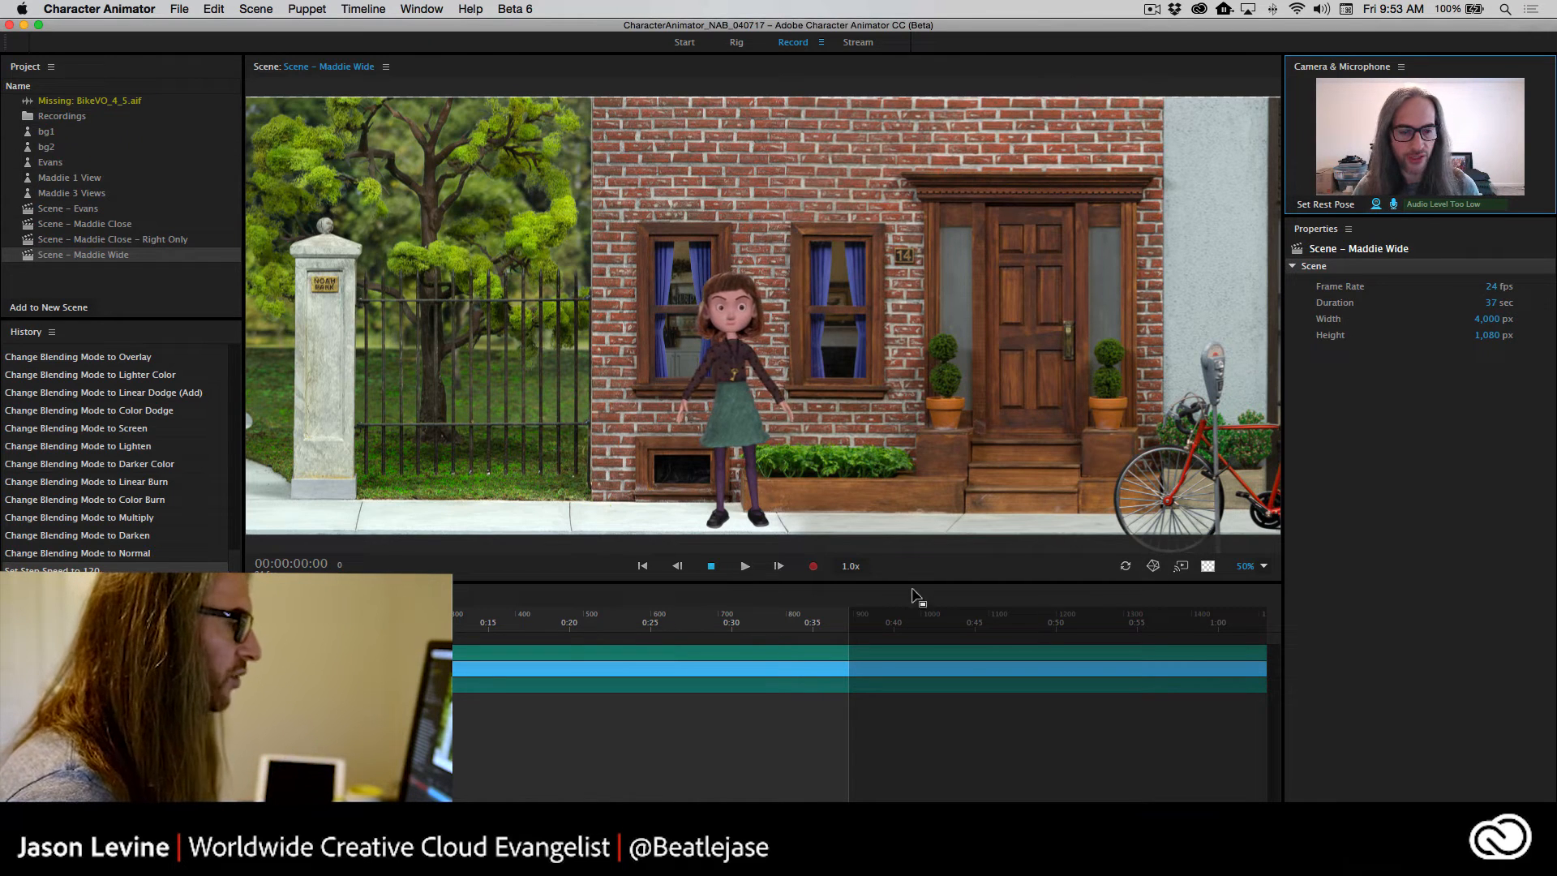
click(1263, 566)
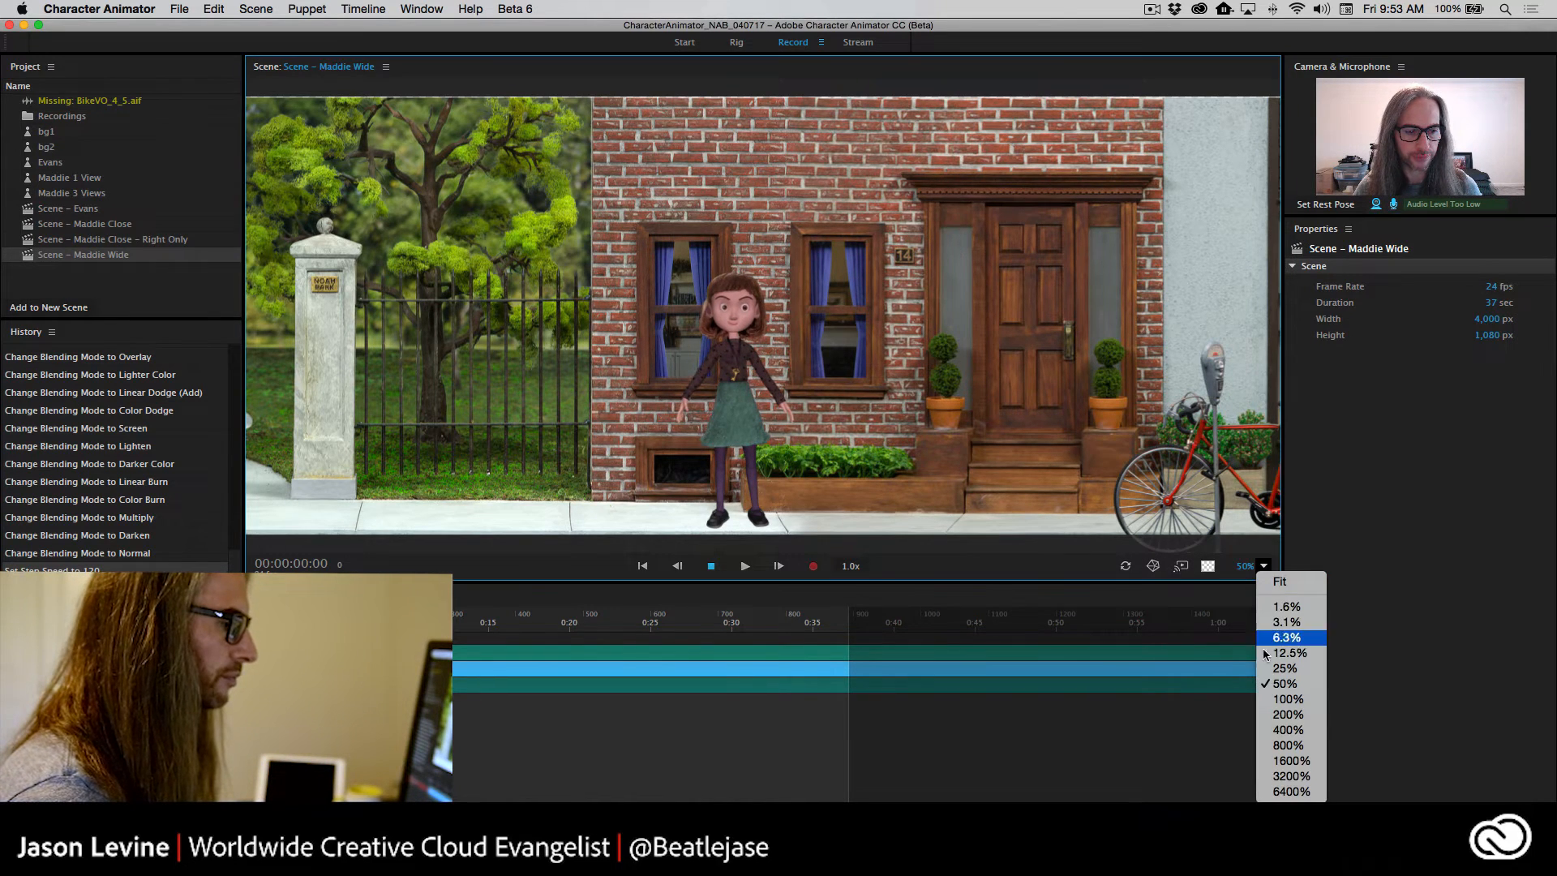
click(1283, 699)
click(1146, 681)
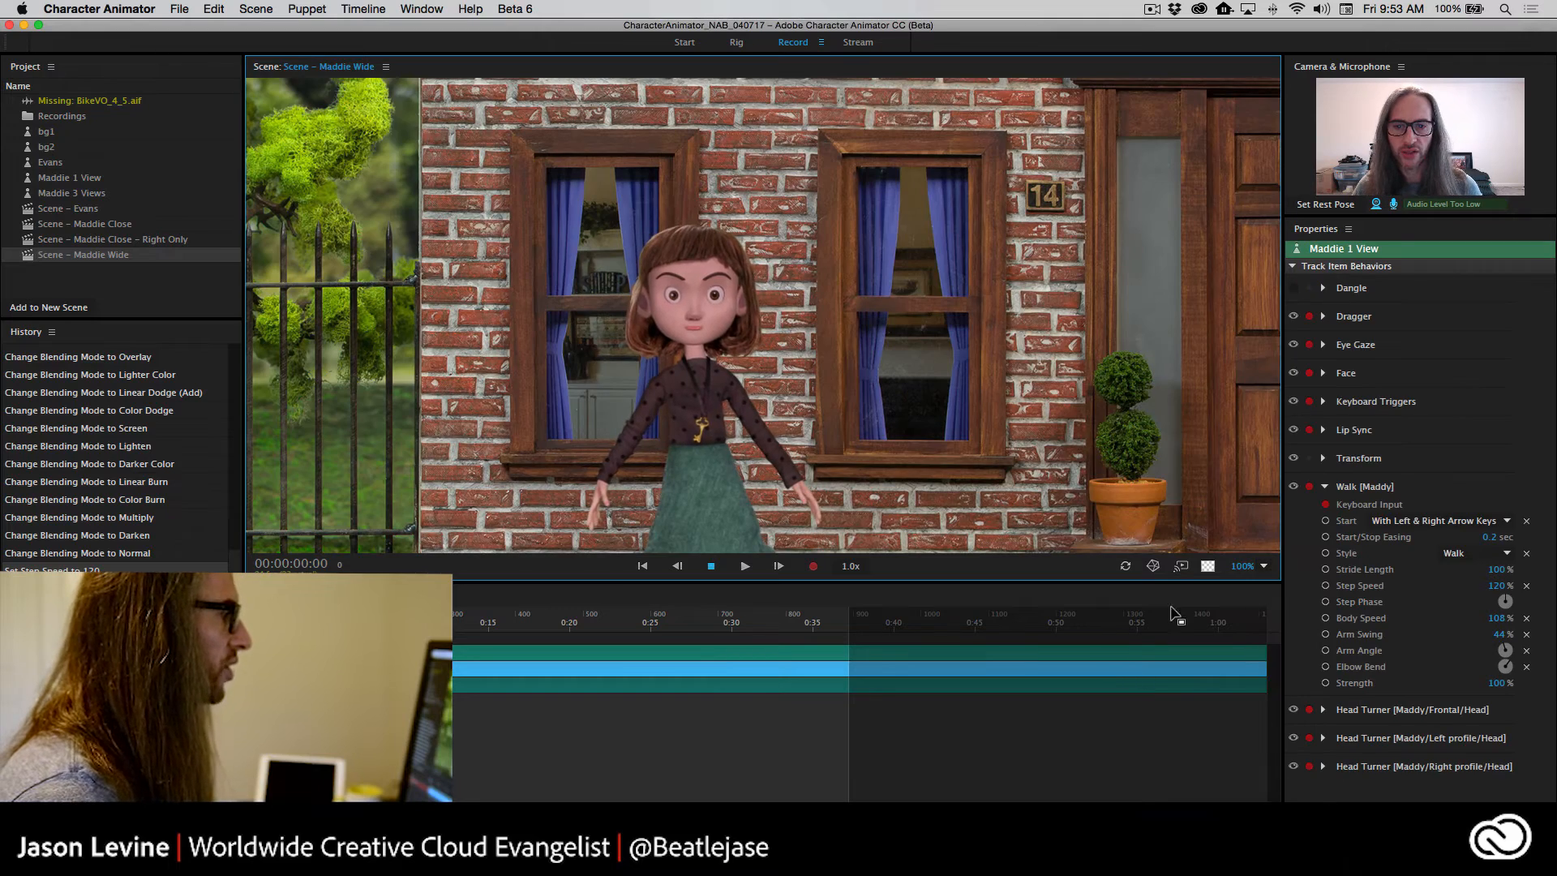
key(Right)
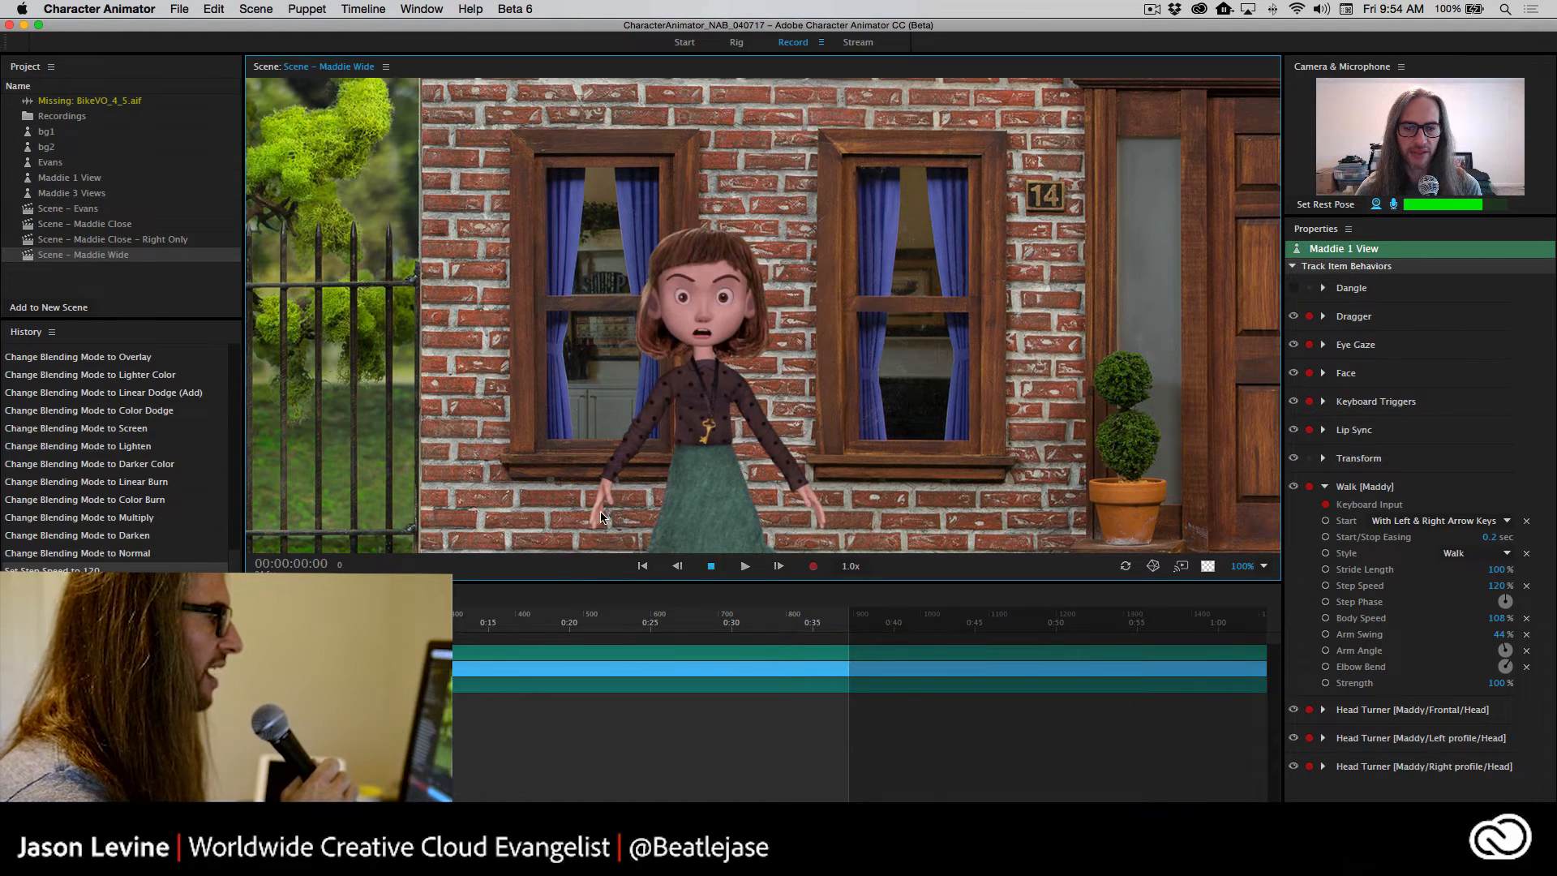
Pose Maddie's arms by her hands, raising and lowering her right hand and pulling her left hand outward
drag(601, 516, 603, 341)
drag(604, 481, 582, 354)
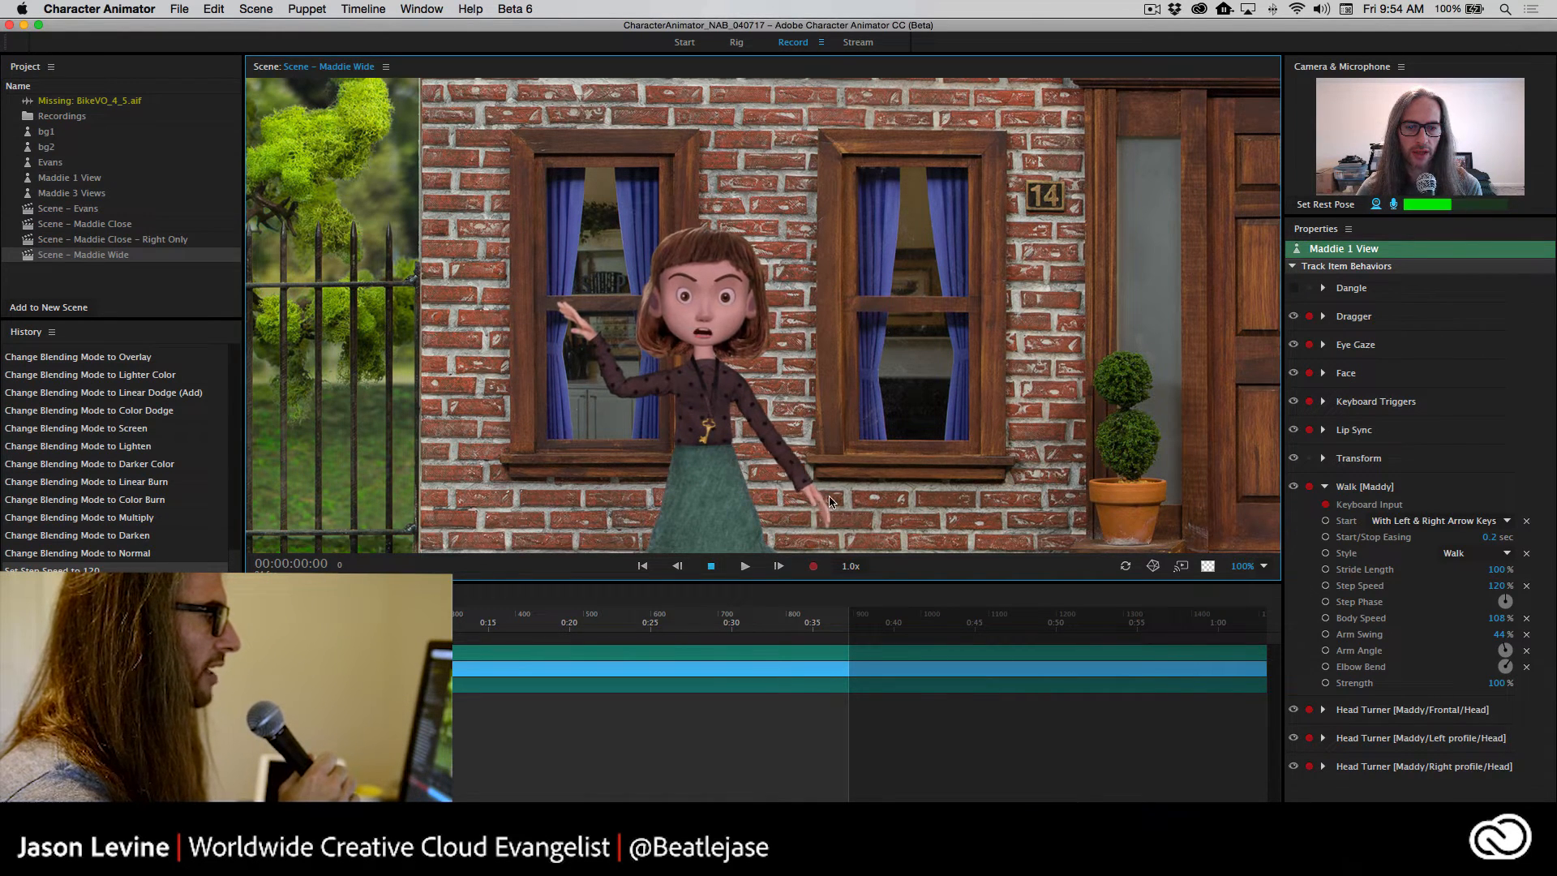
drag(794, 423, 844, 479)
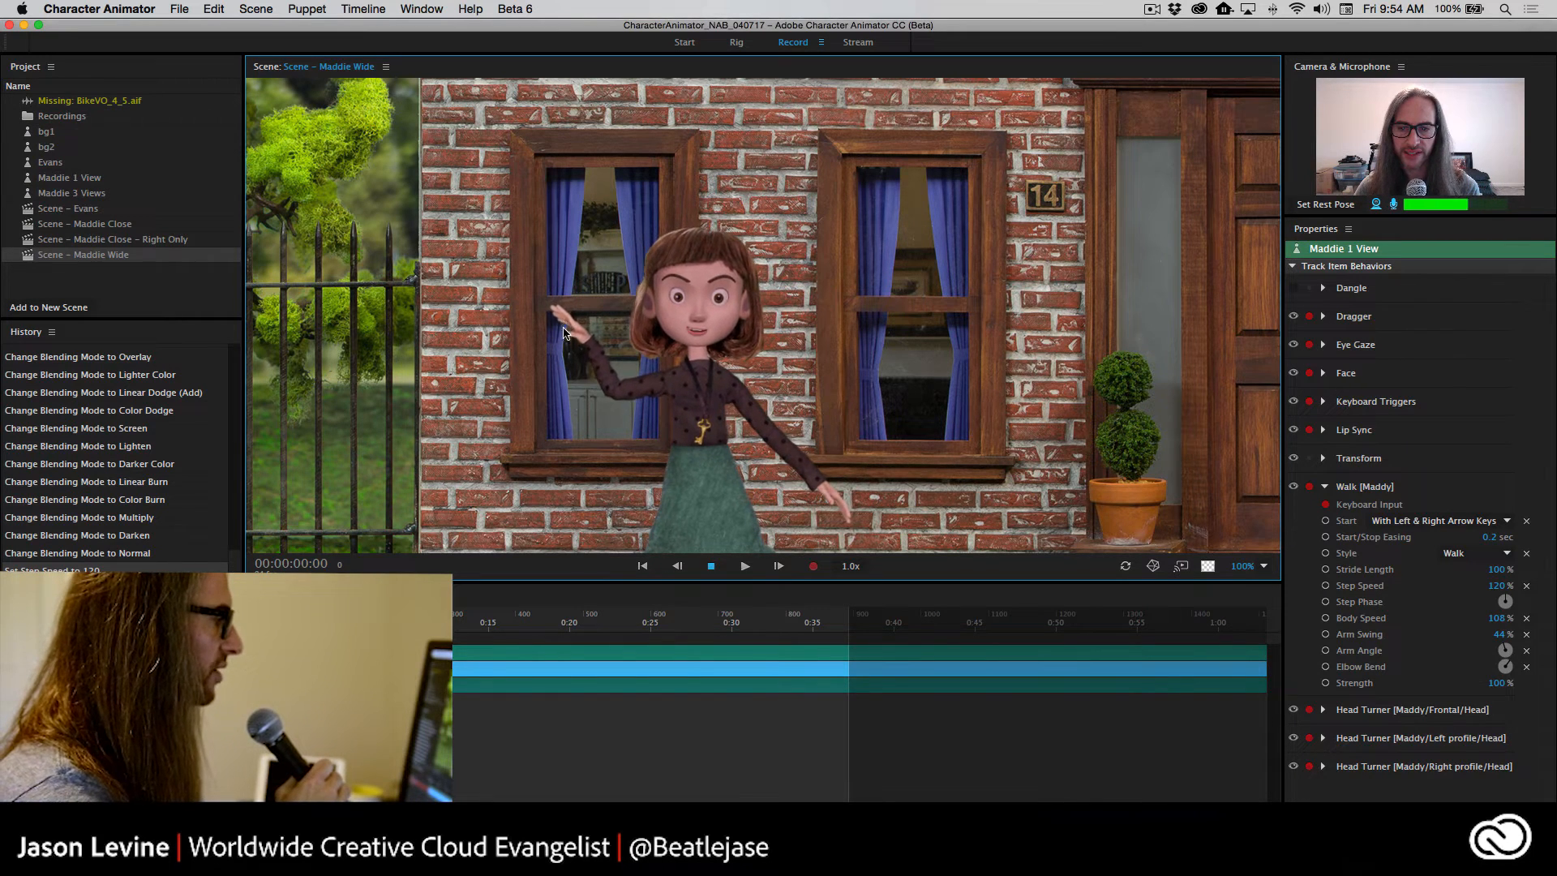
drag(569, 319, 568, 501)
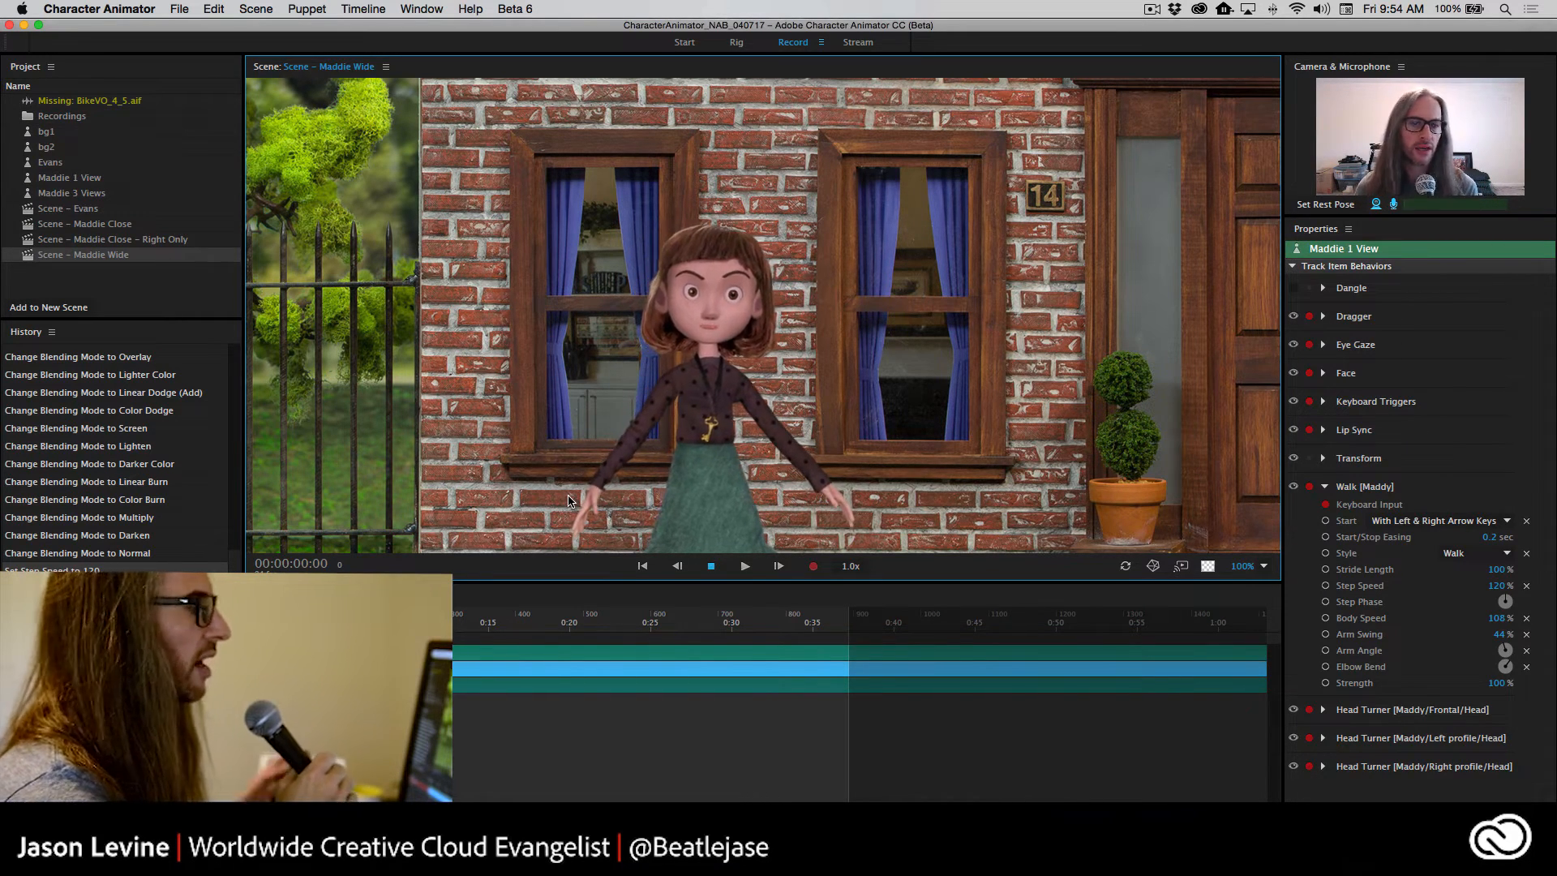
click(1264, 566)
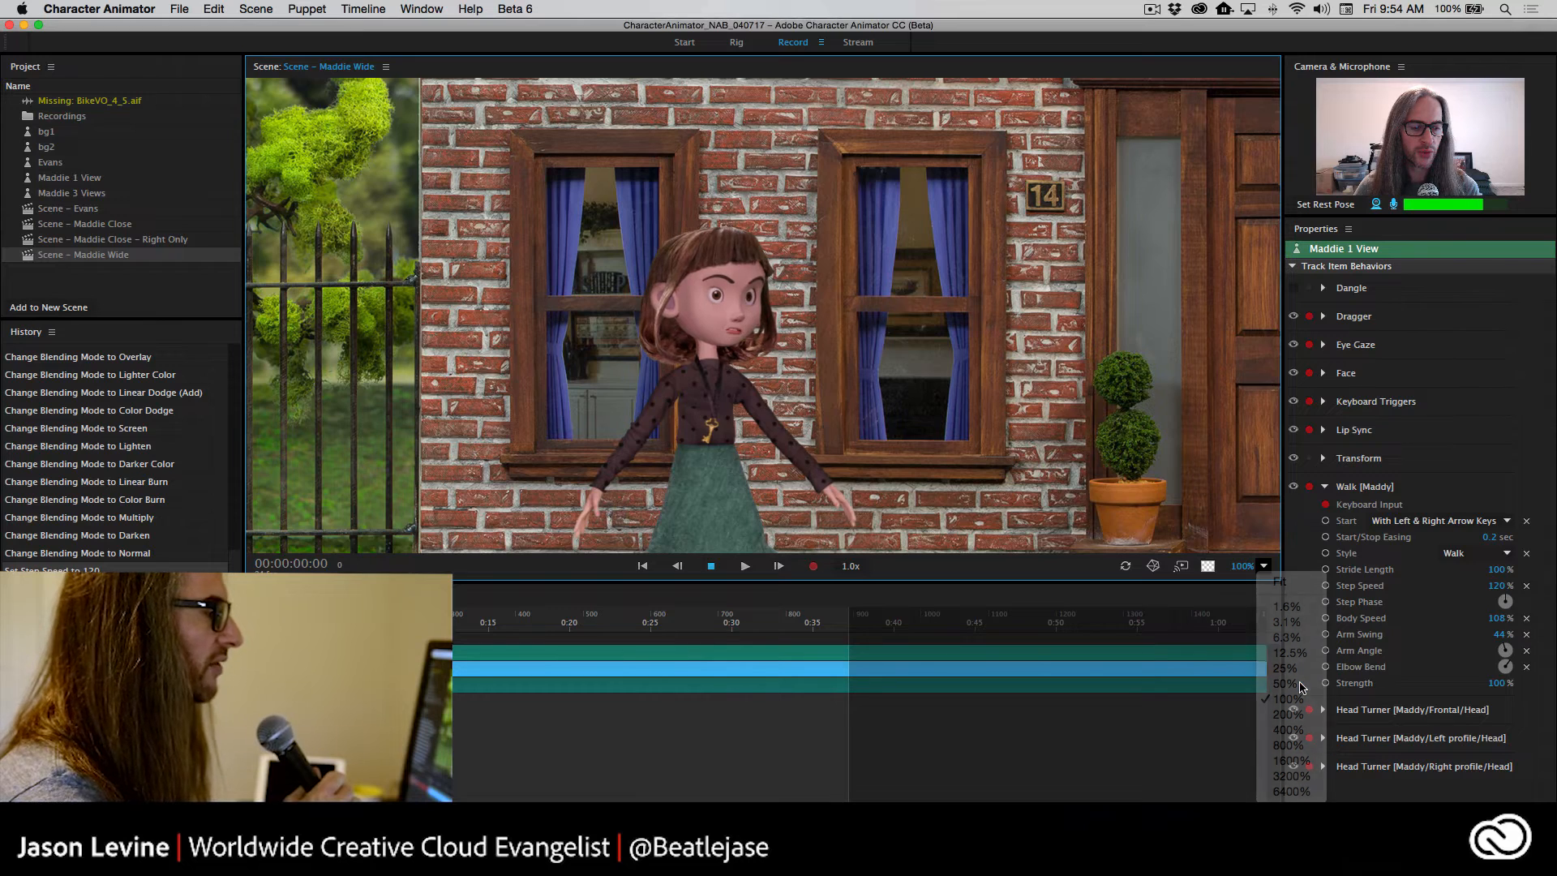
click(1285, 684)
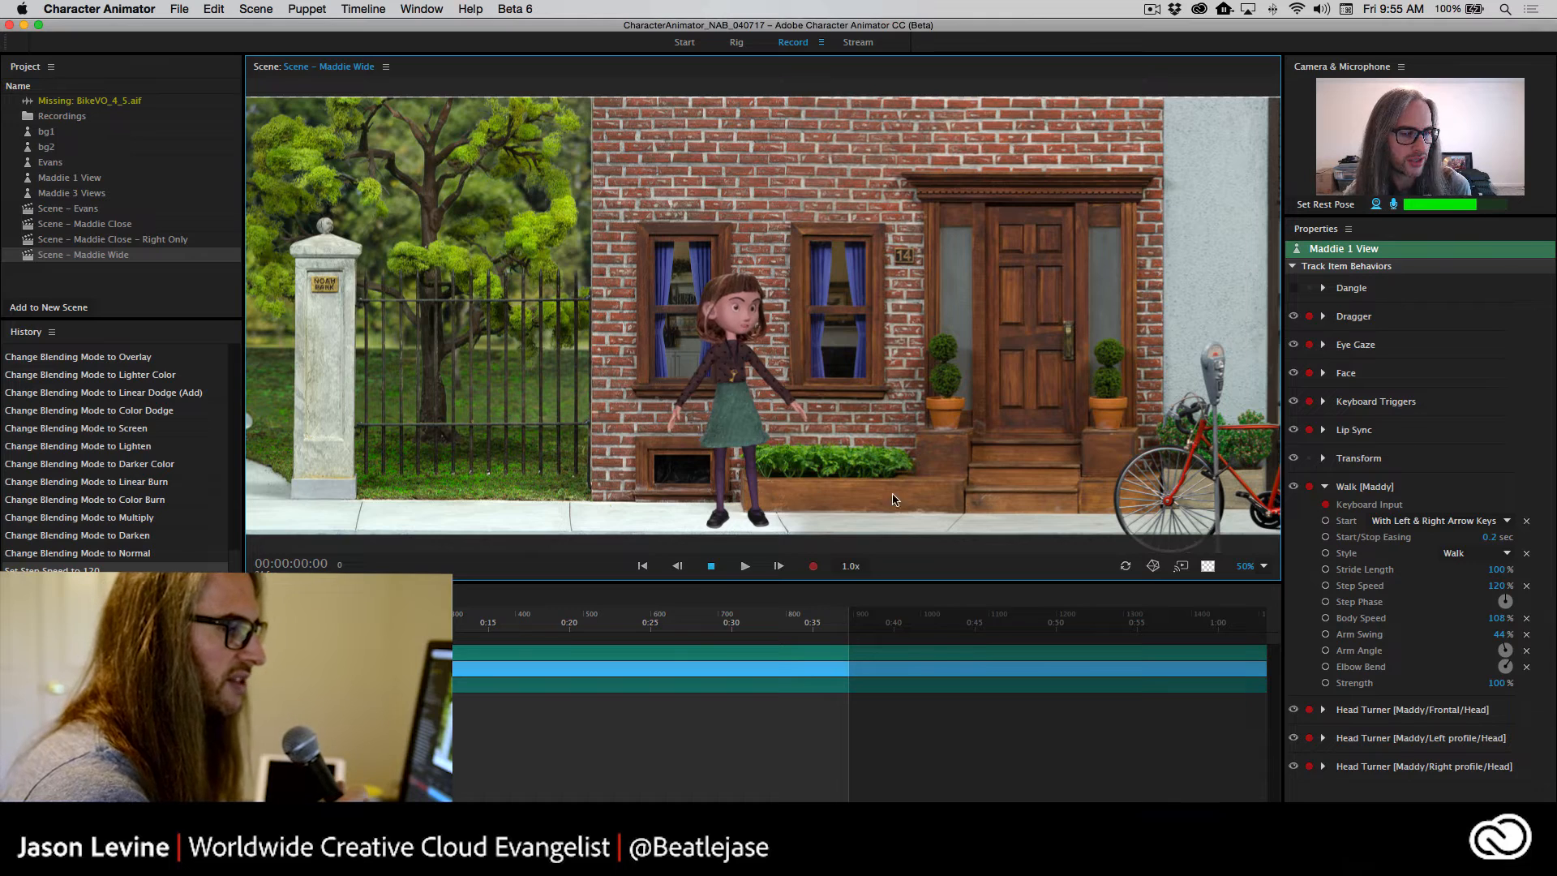
Try the Sneak style in Maddie's Walk behavior, and set the style back to Walk
click(1501, 559)
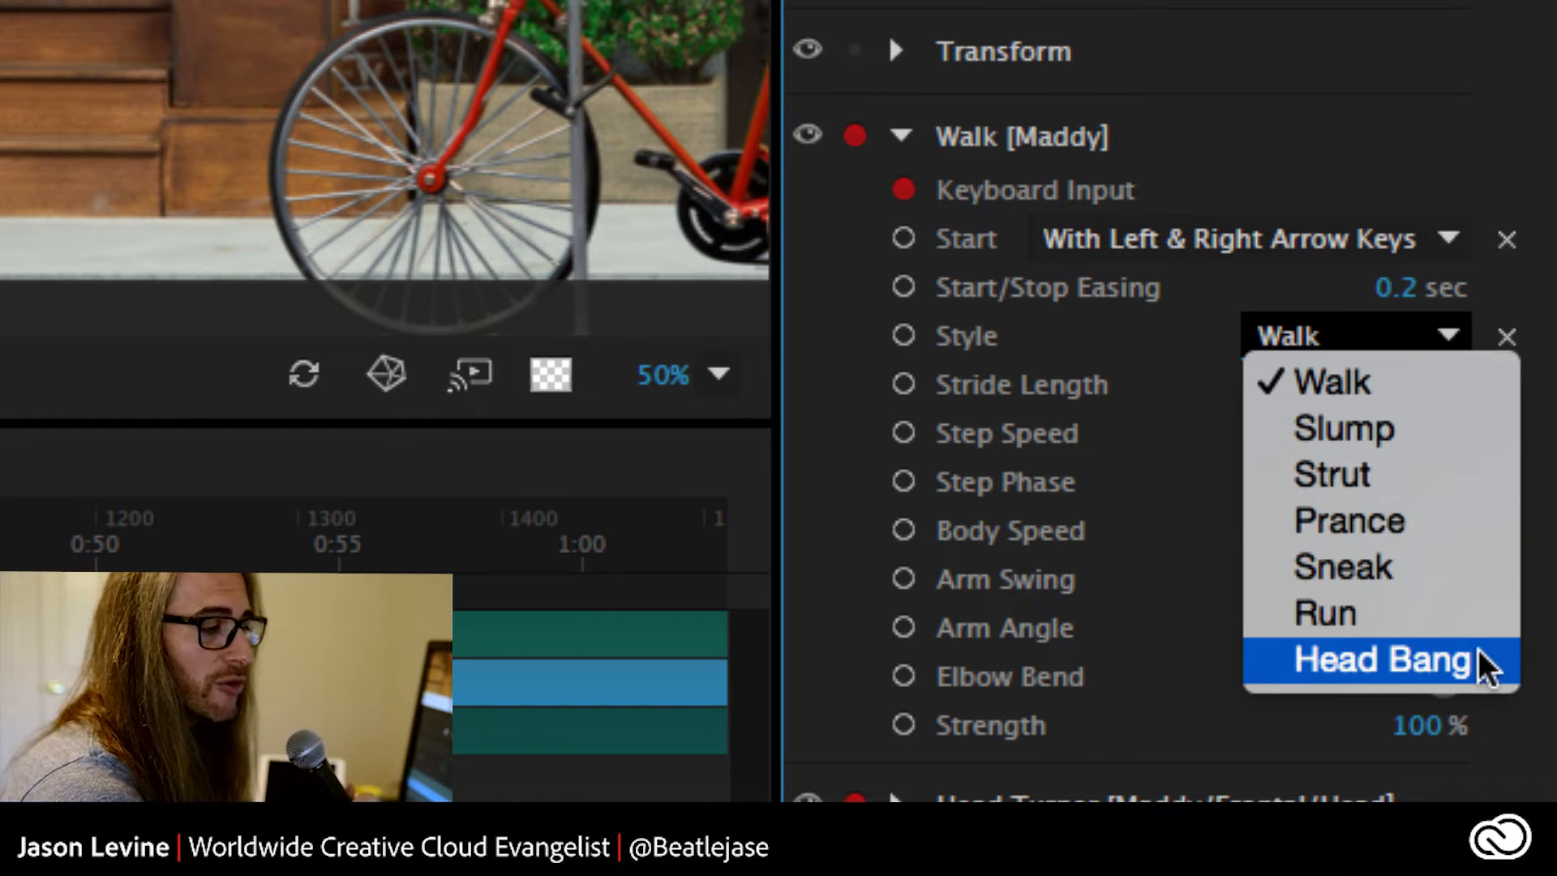
click(1452, 546)
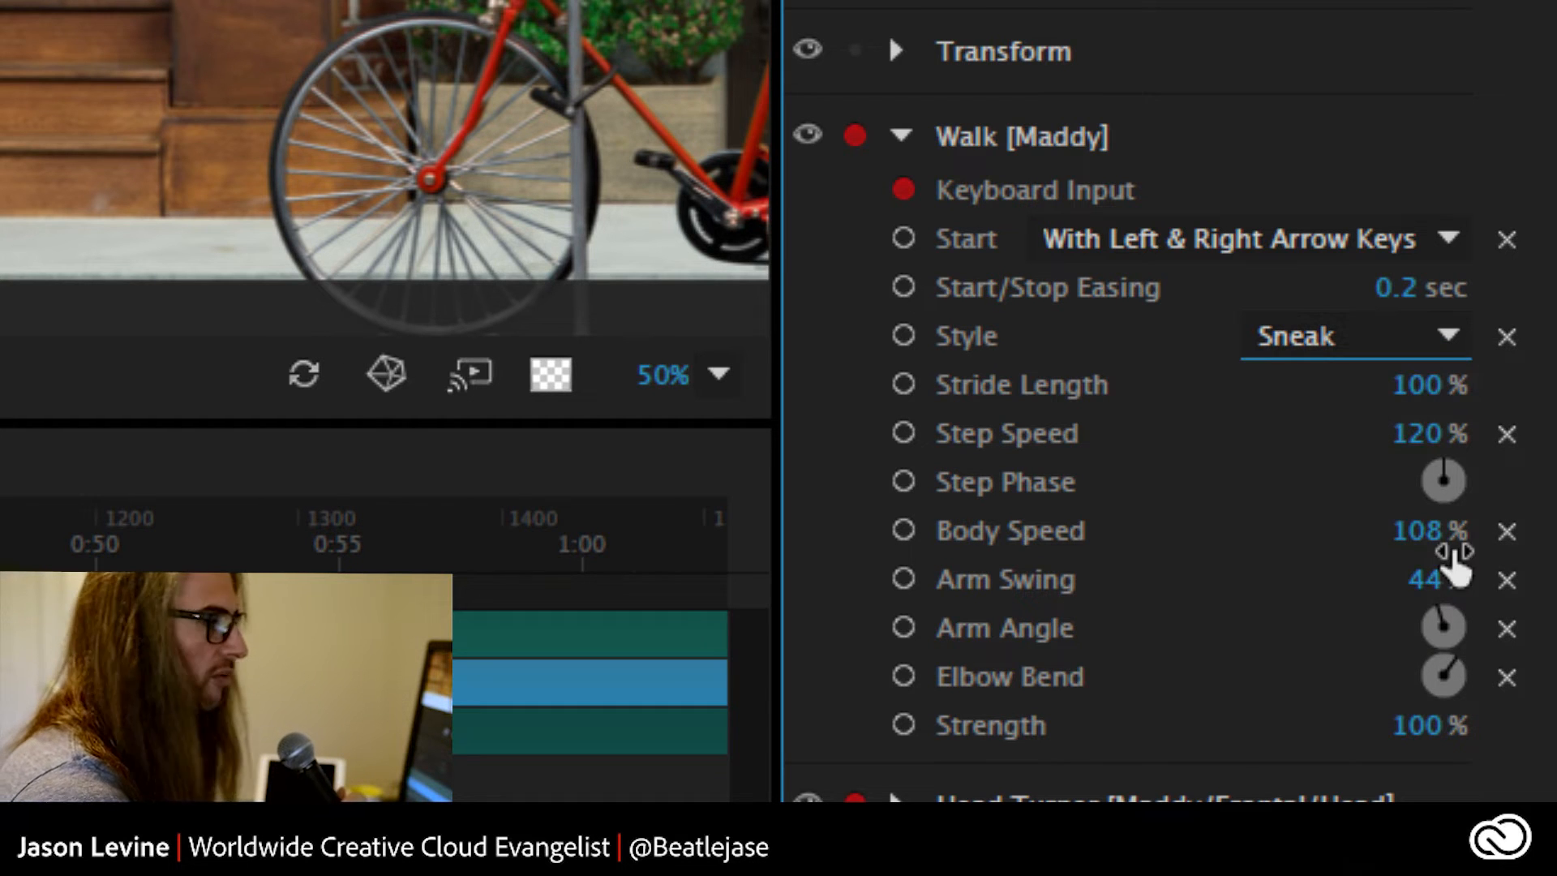
click(1369, 337)
click(1374, 358)
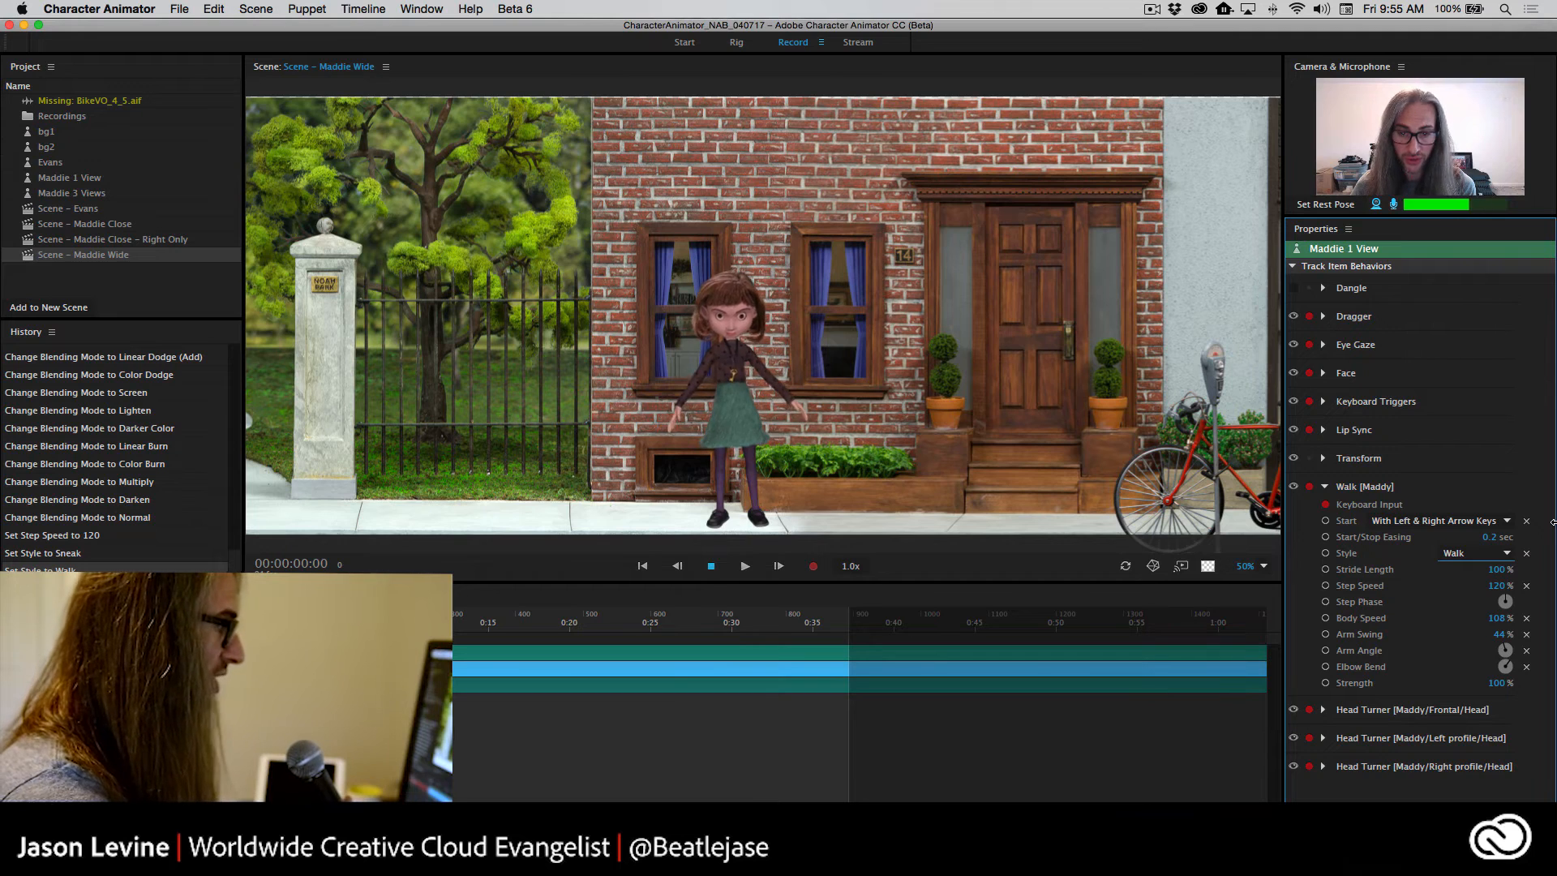
Walk Maddie back and forth across the street scene to test the Walk style
key(Left)
key(Right)
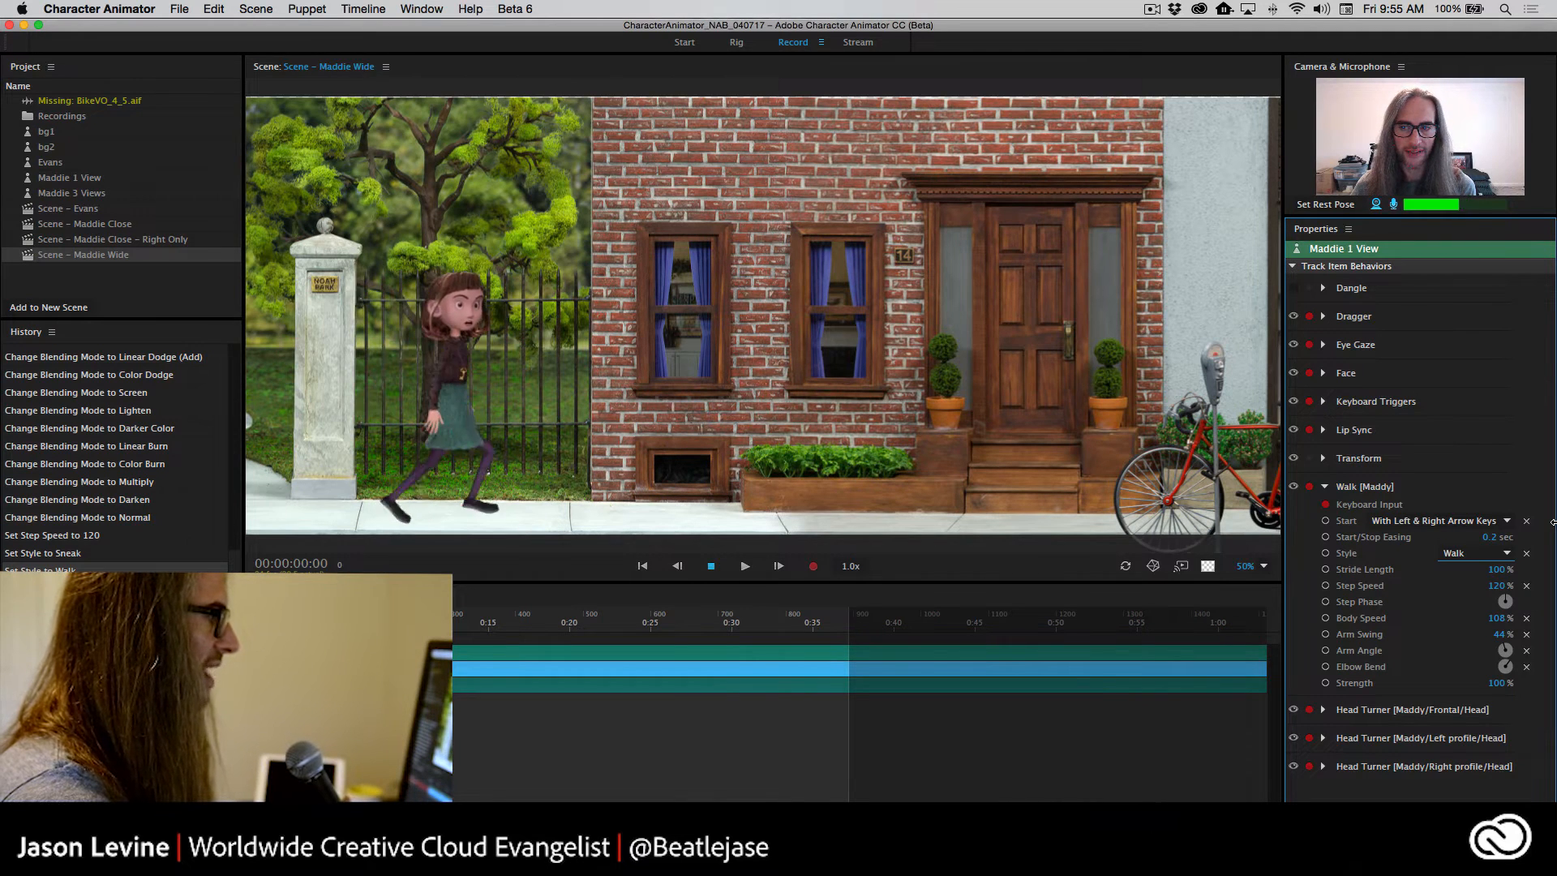
key(Left)
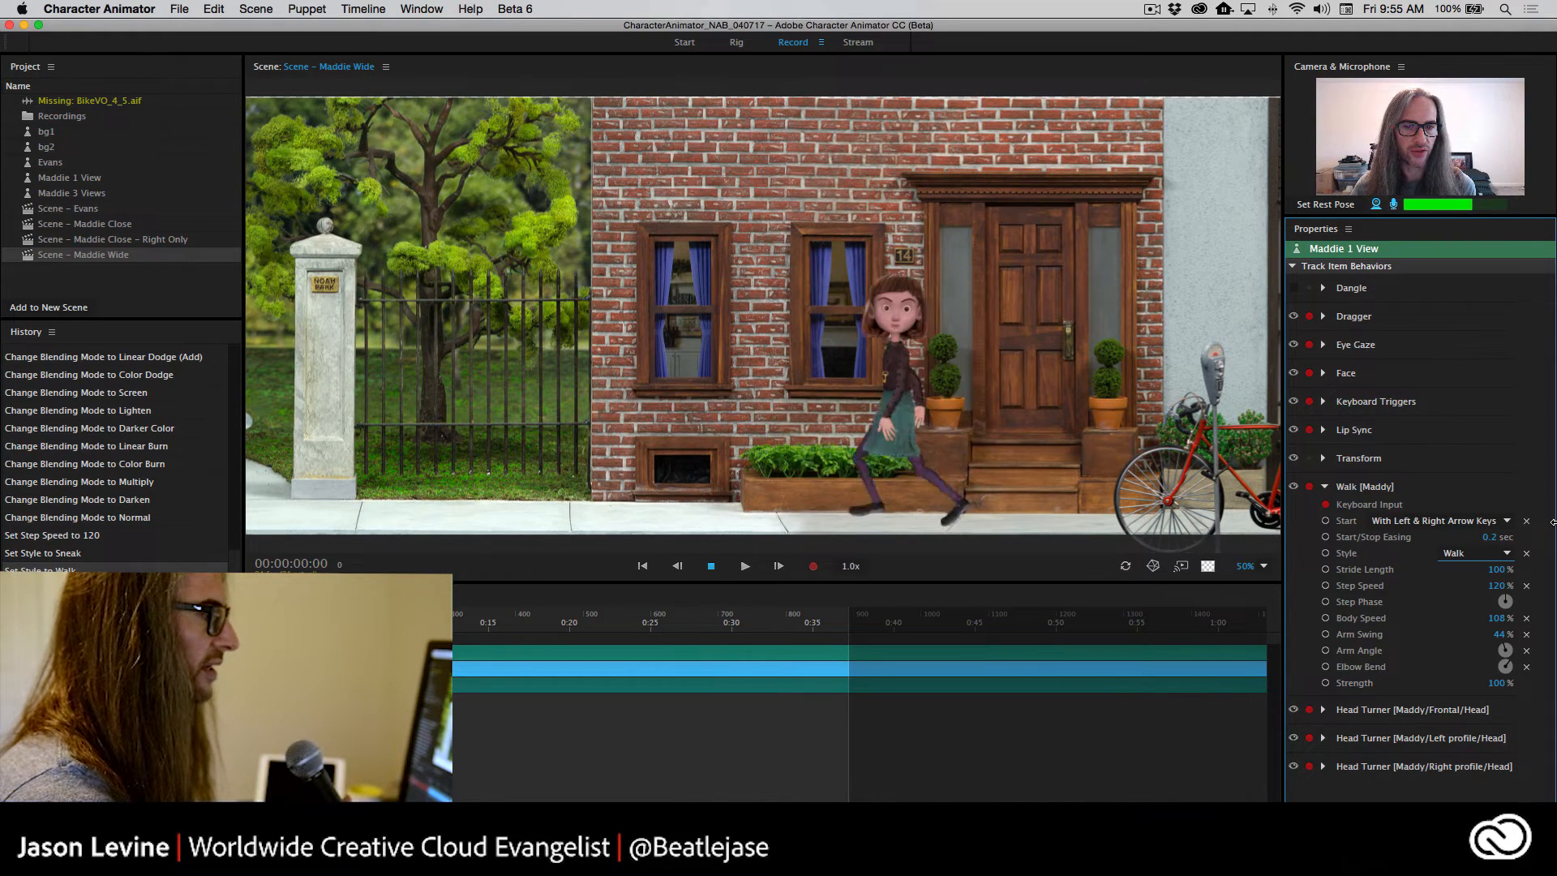
key(Right)
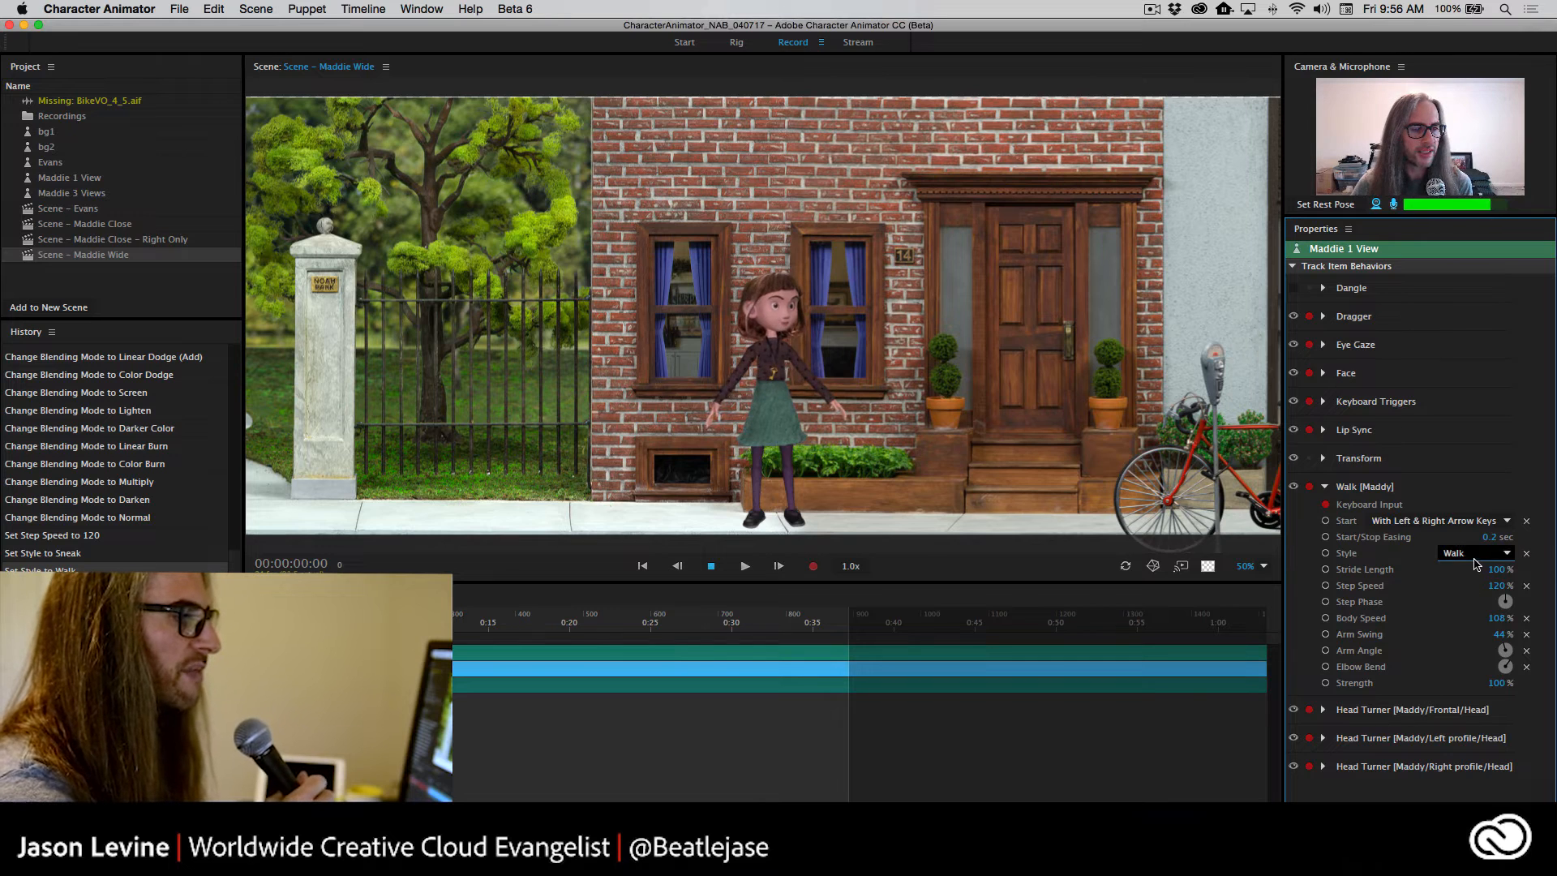
Set Maddie's Walk behavior style to Sneak and move her back and forth across the scene
click(1474, 555)
click(1472, 631)
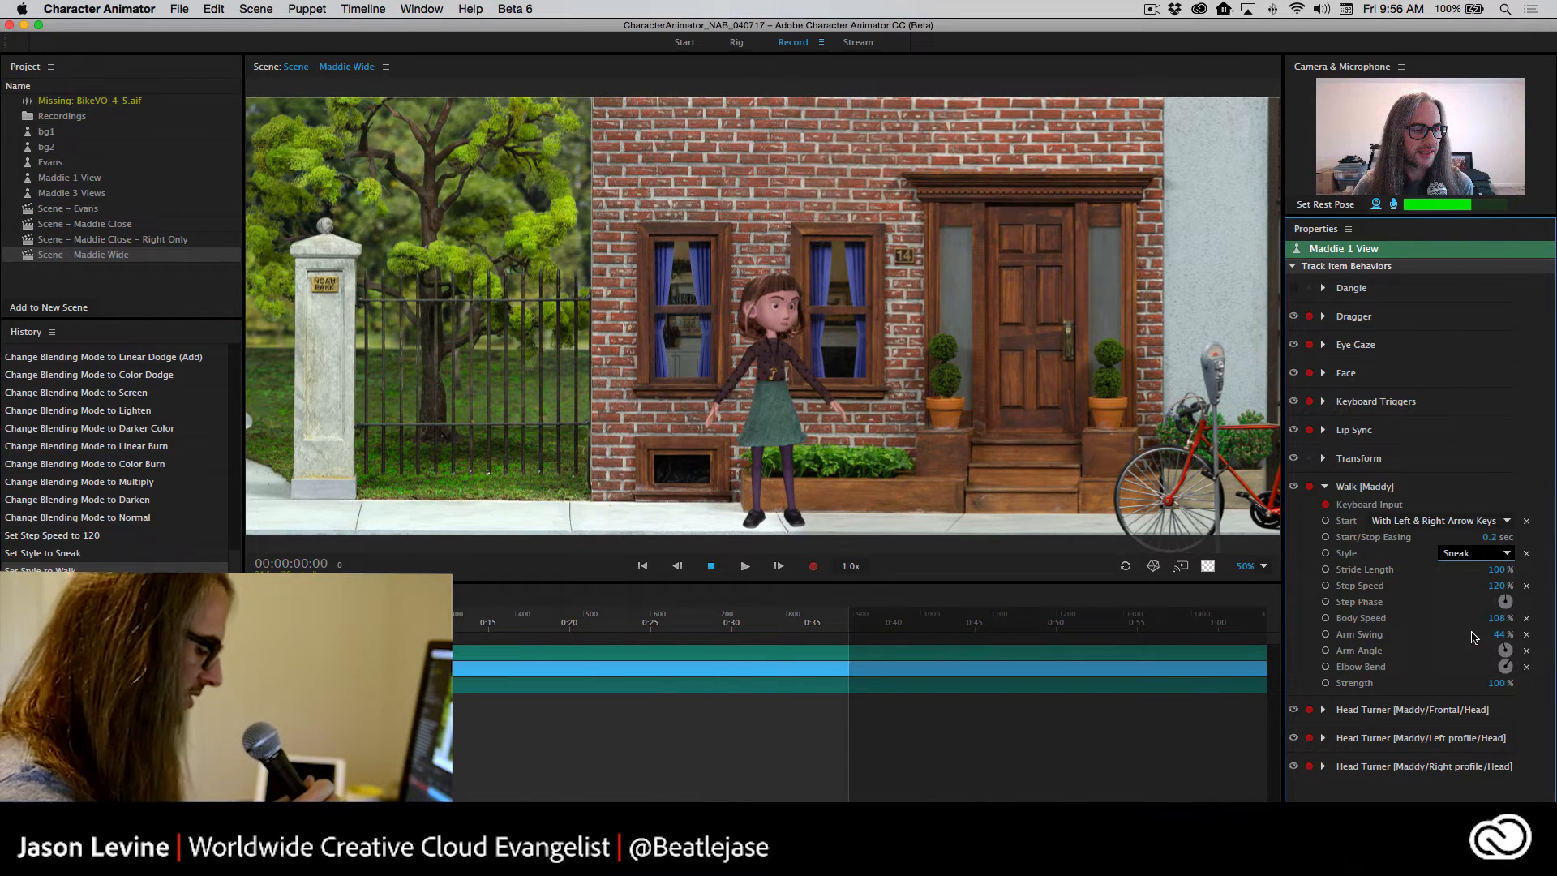
key(Left)
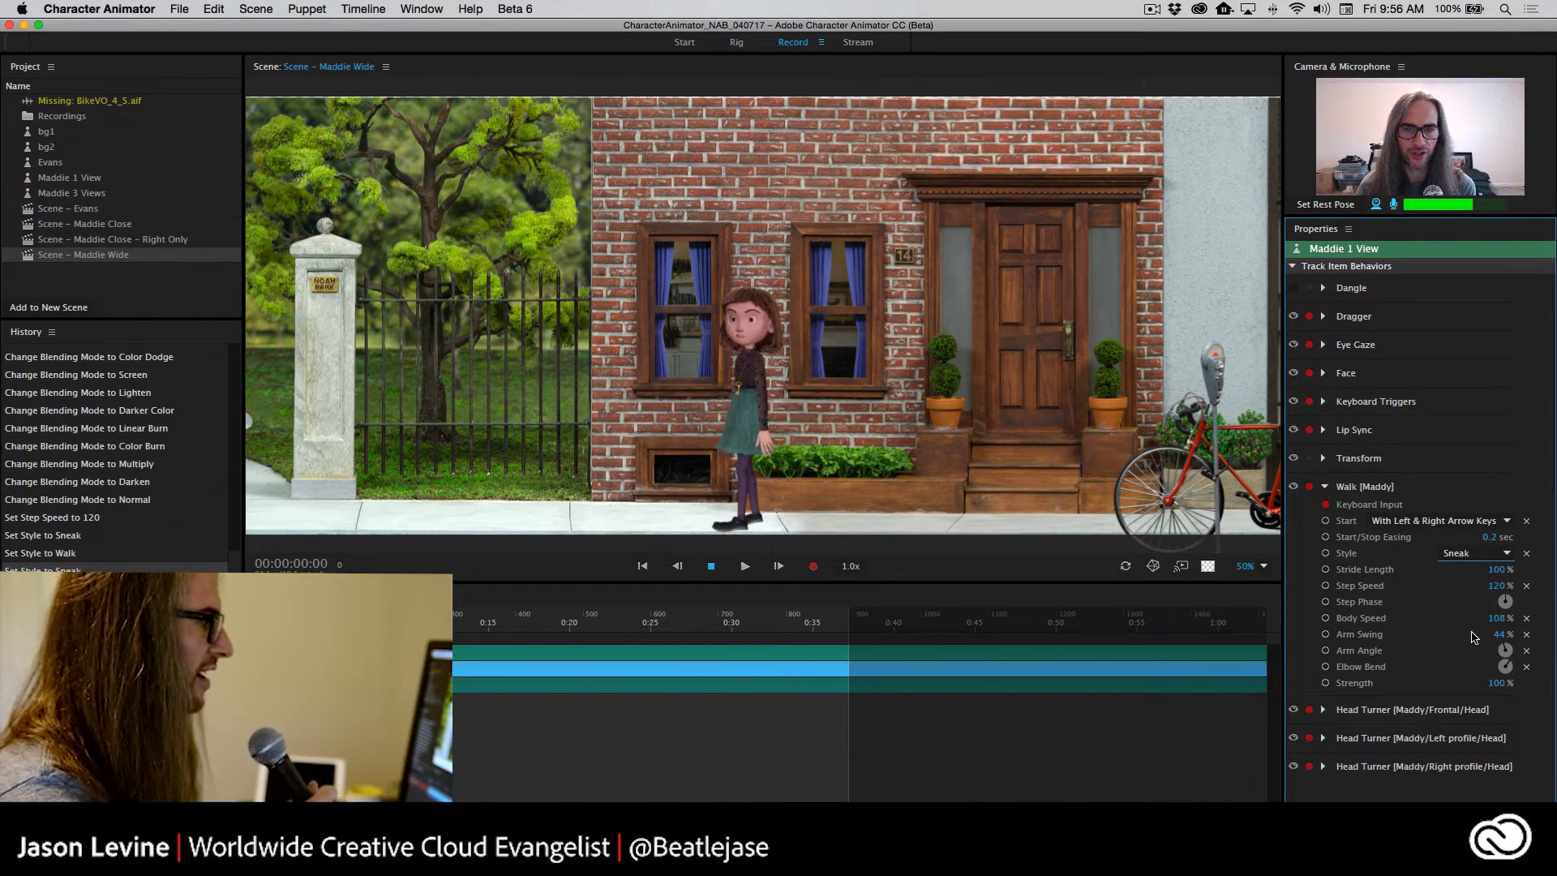
key(Right)
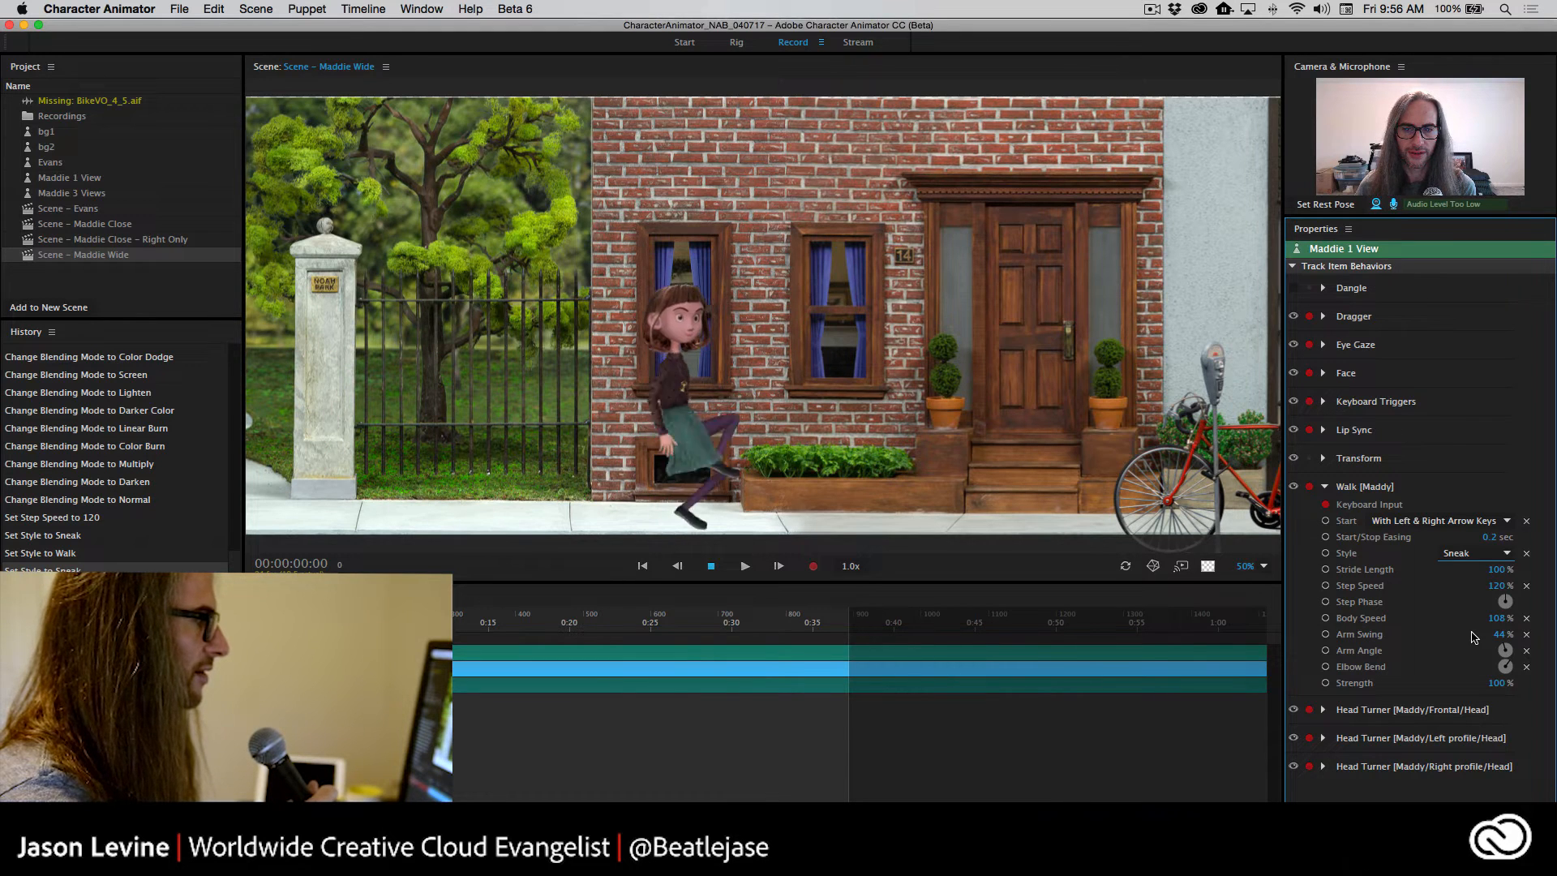
key(Left)
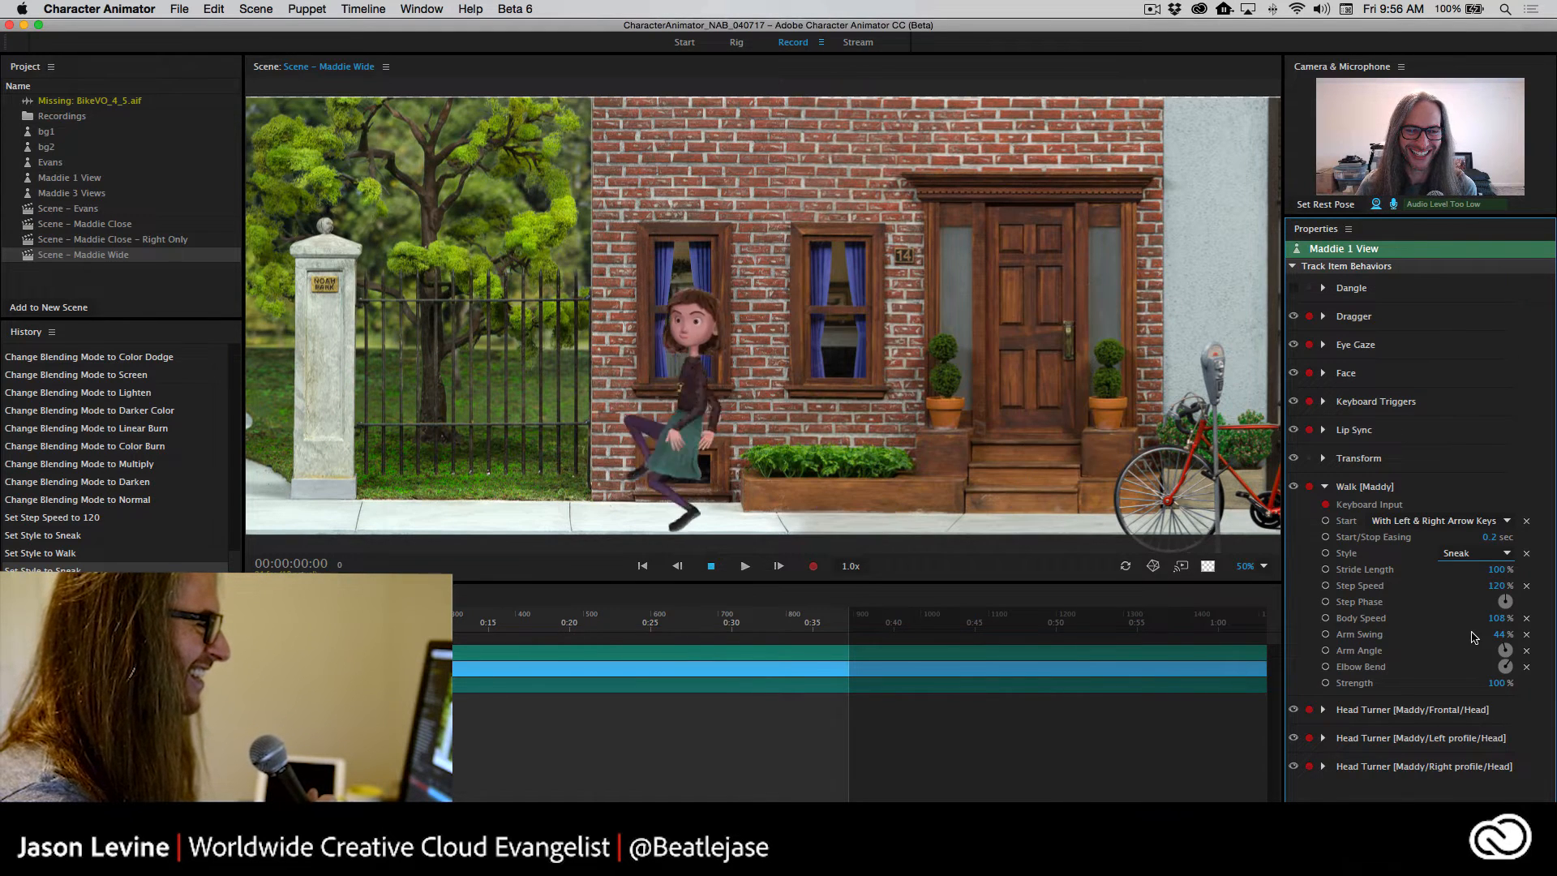
key(Right)
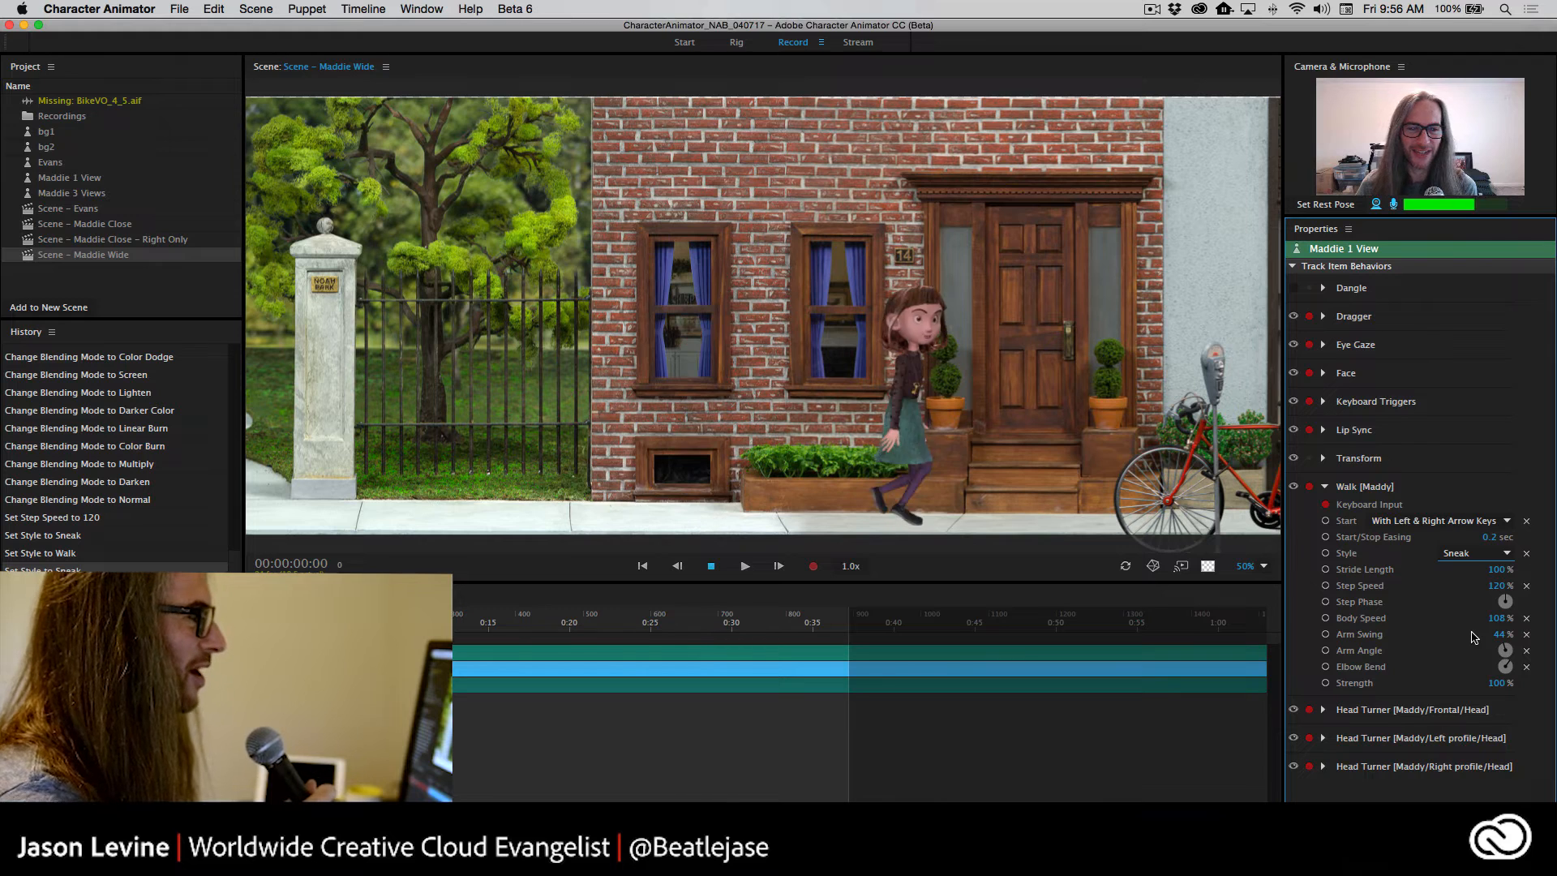
Set Maddie's Walk behavior style to Head Bang and trigger the movement toward the left of the scene
click(1502, 553)
click(1491, 661)
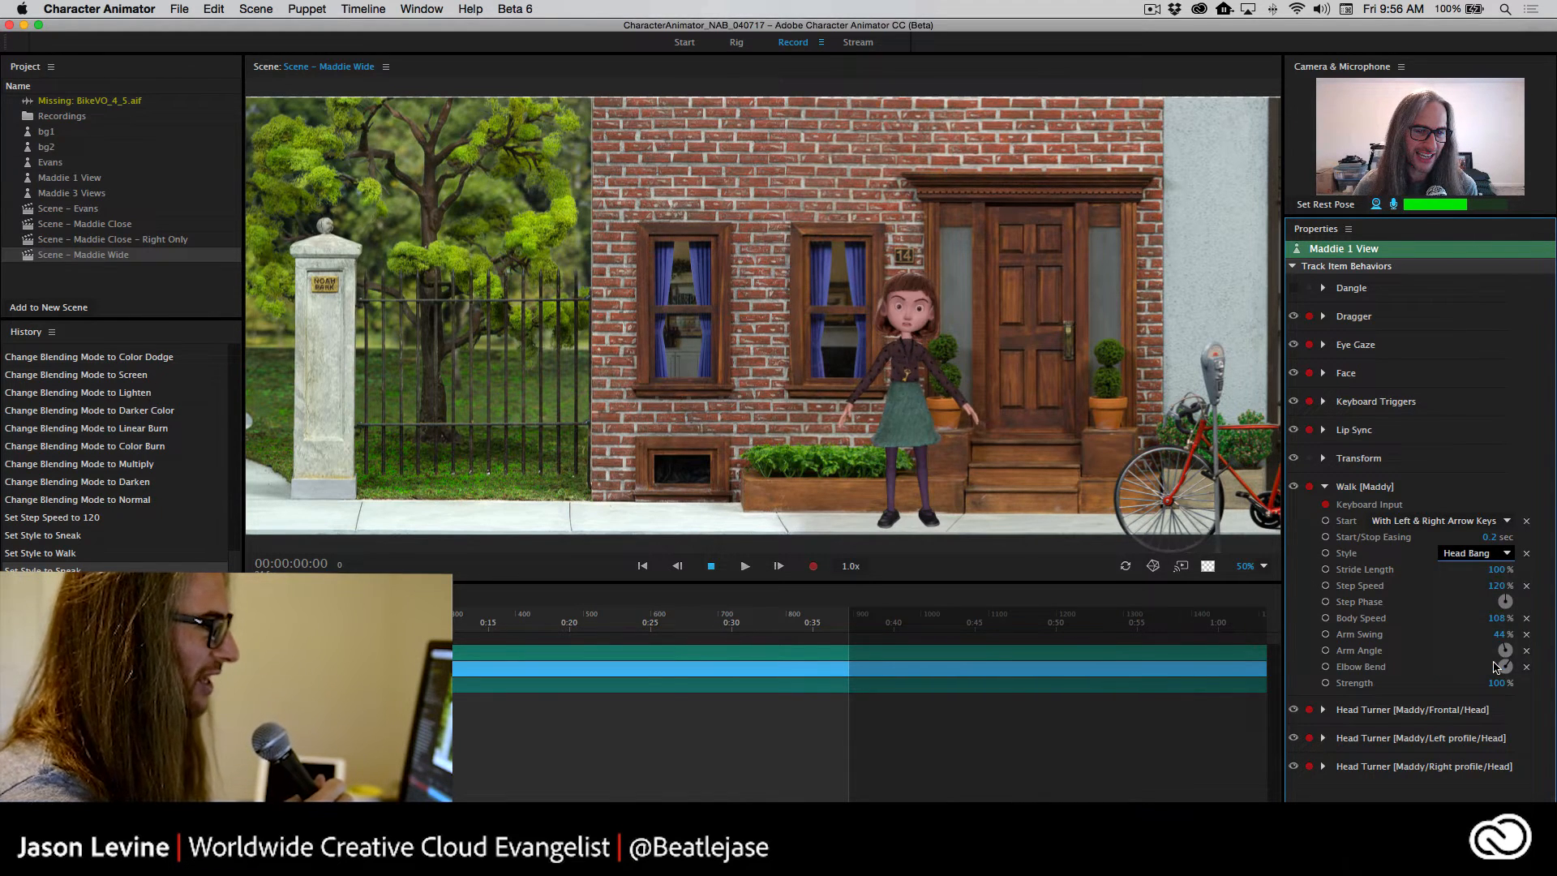
key(Left)
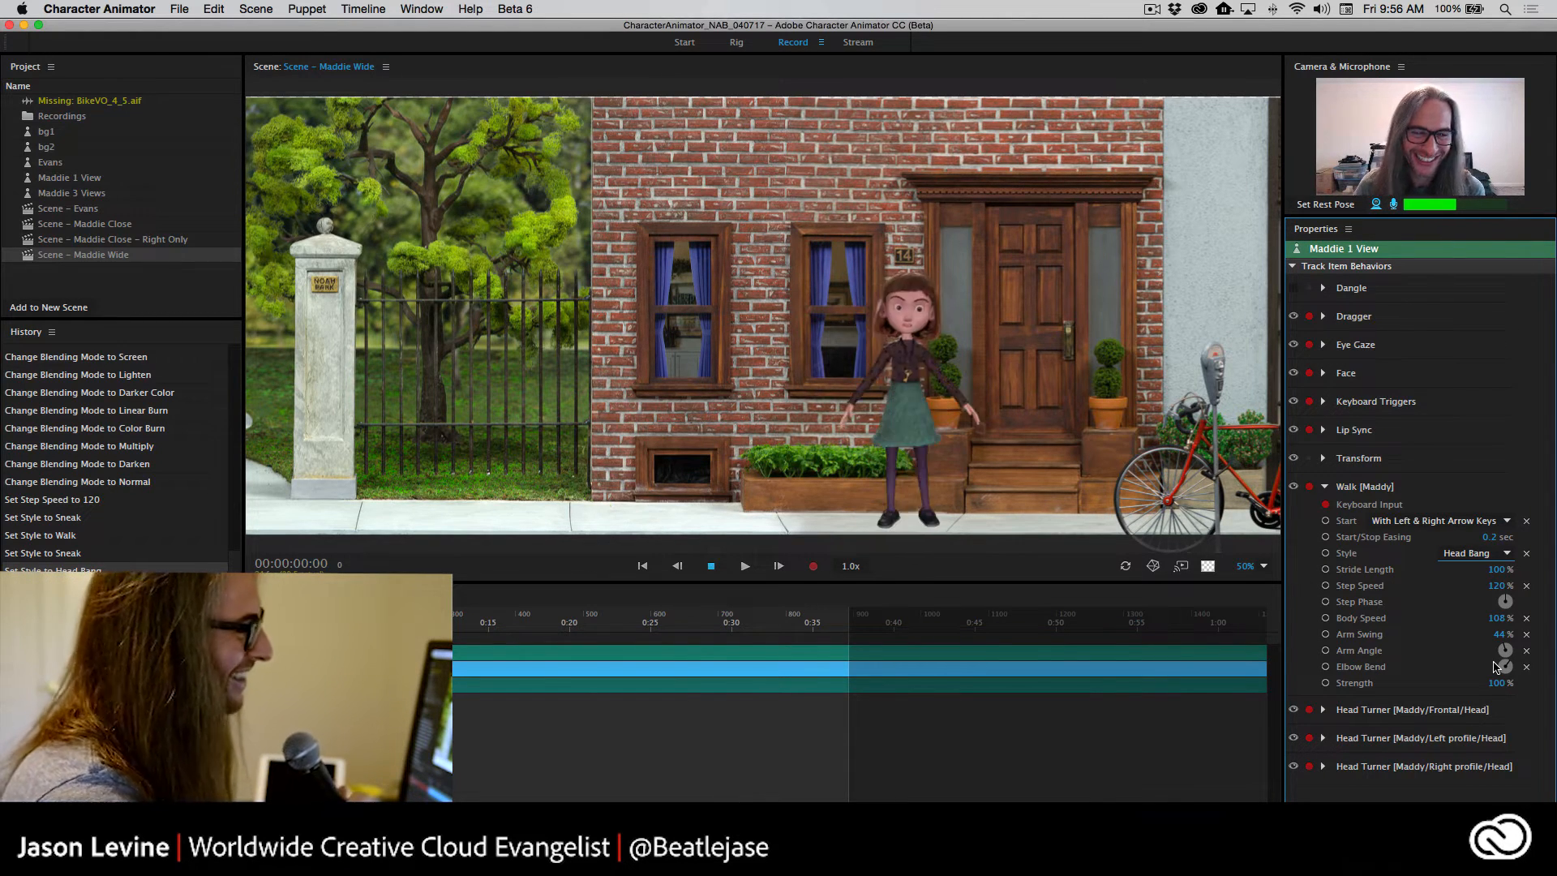
Set Maddie's Walk behavior style to Prance and move her left and right across the street scene
click(1477, 554)
click(1468, 615)
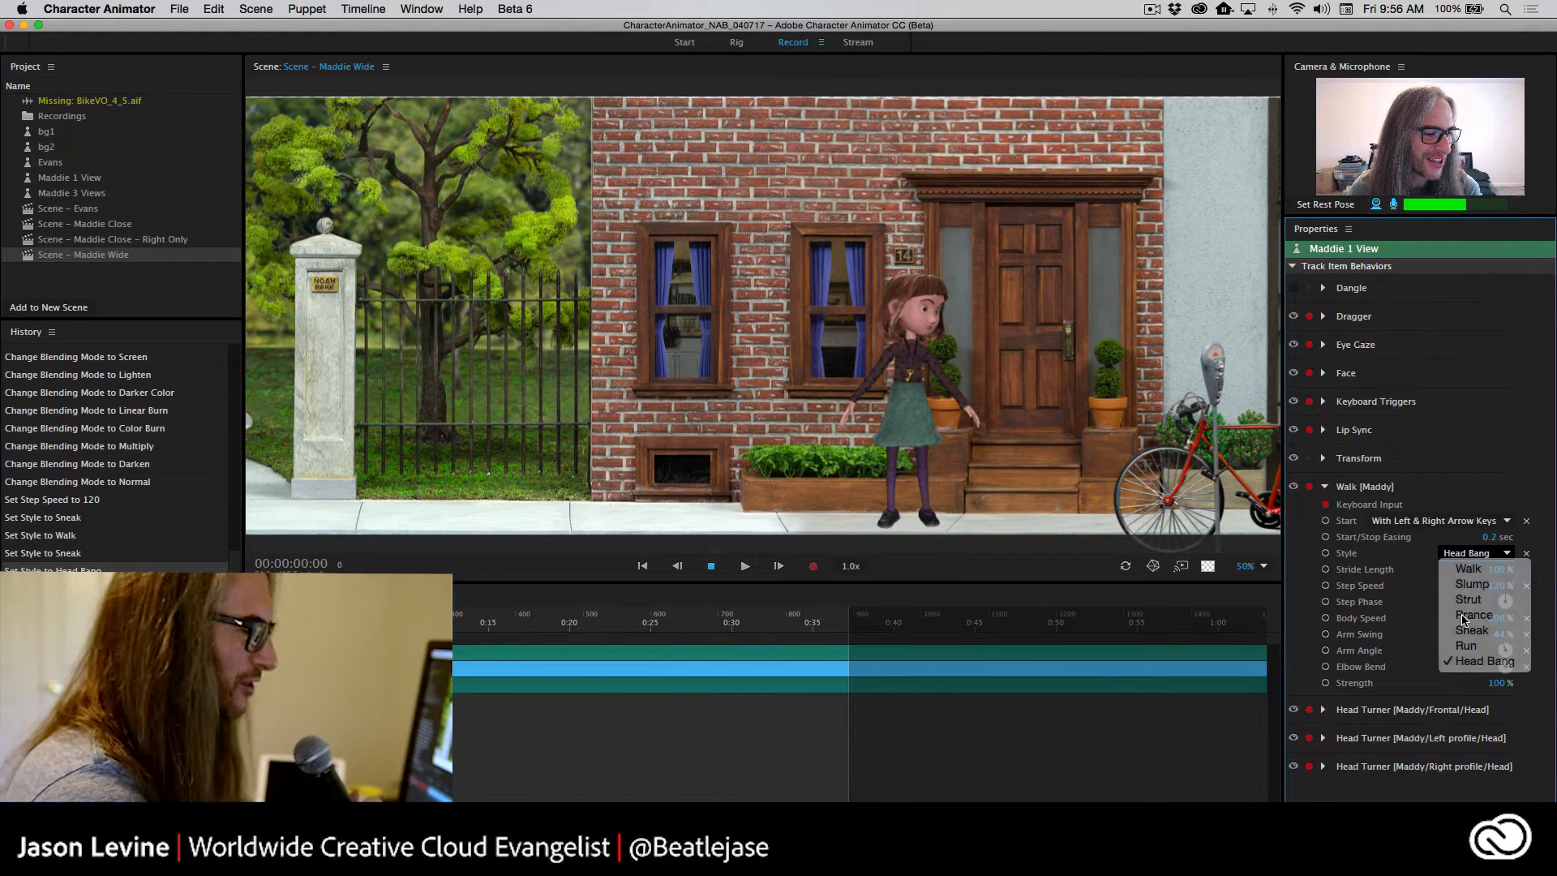
key(Left)
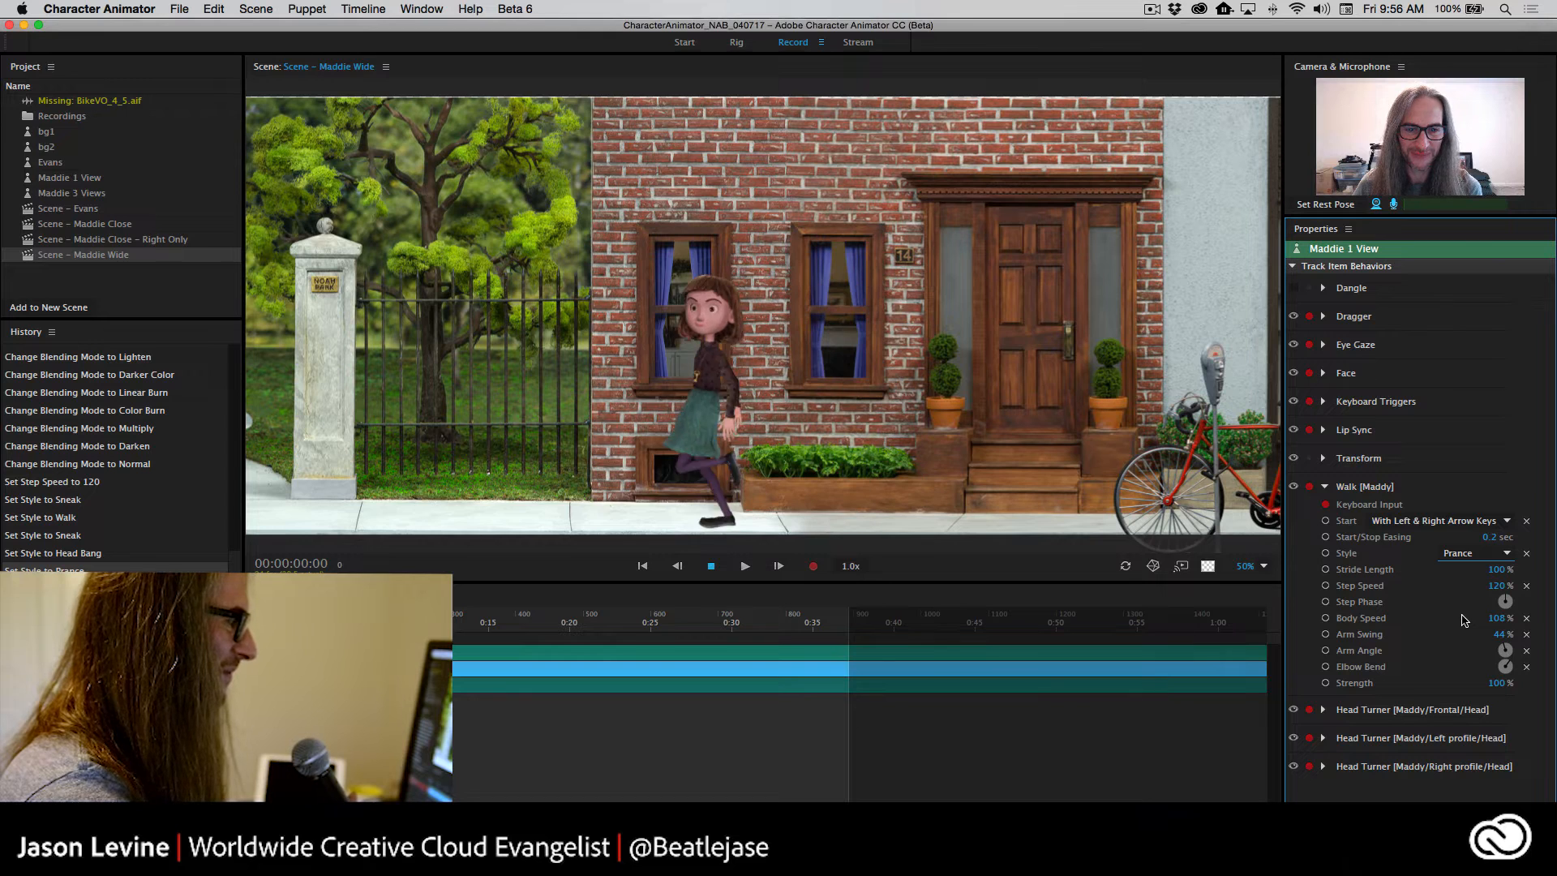
key(Right)
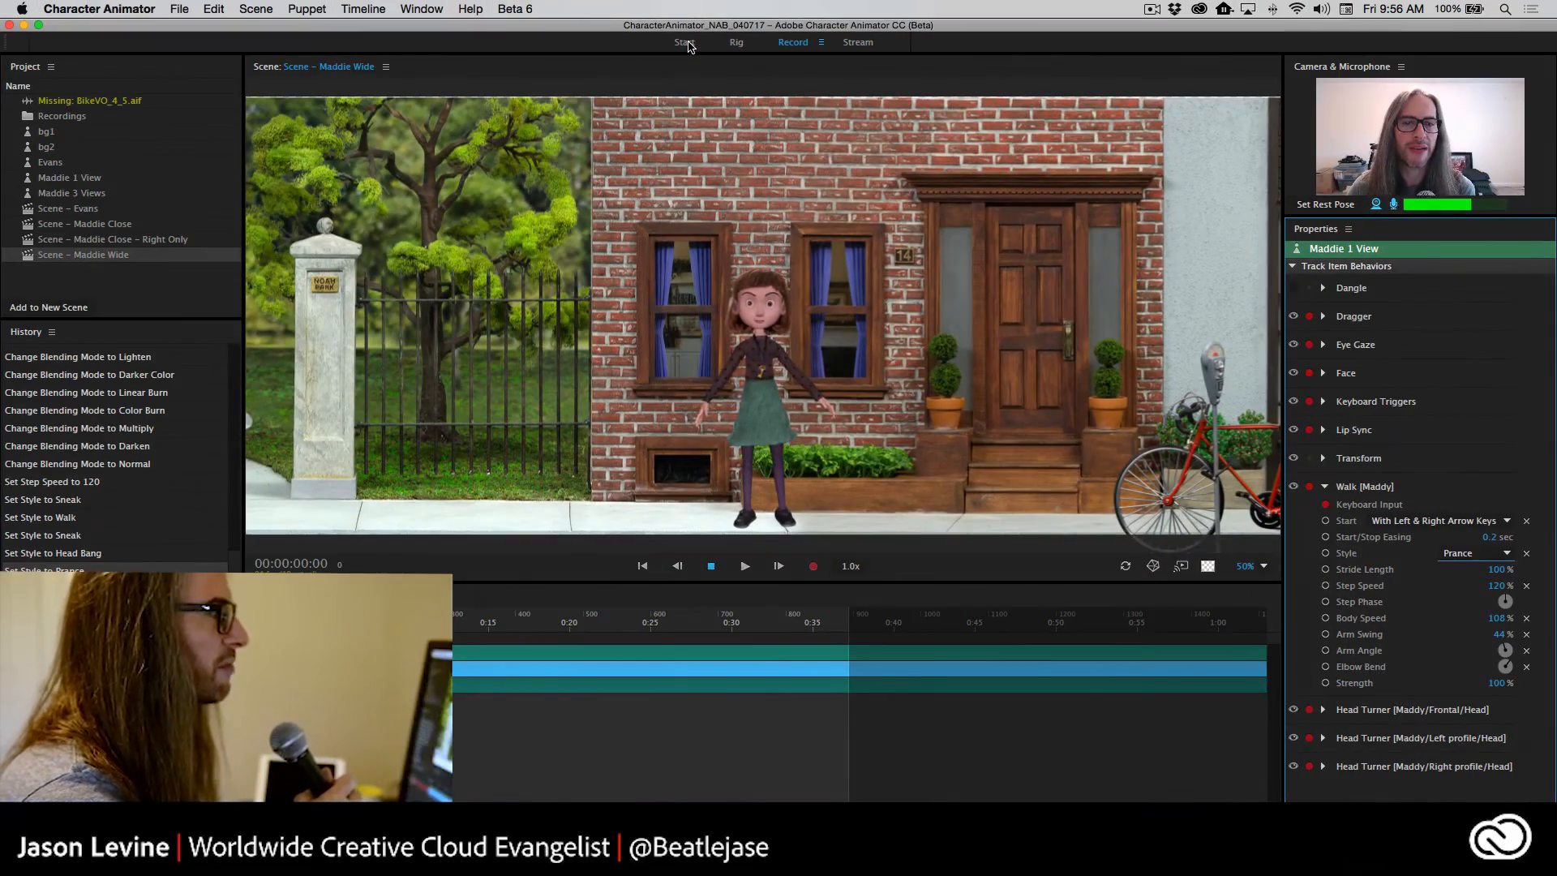
View the template puppets in the Start workspace, and select the Evans puppet's glow layer in the Rig workspace
click(686, 43)
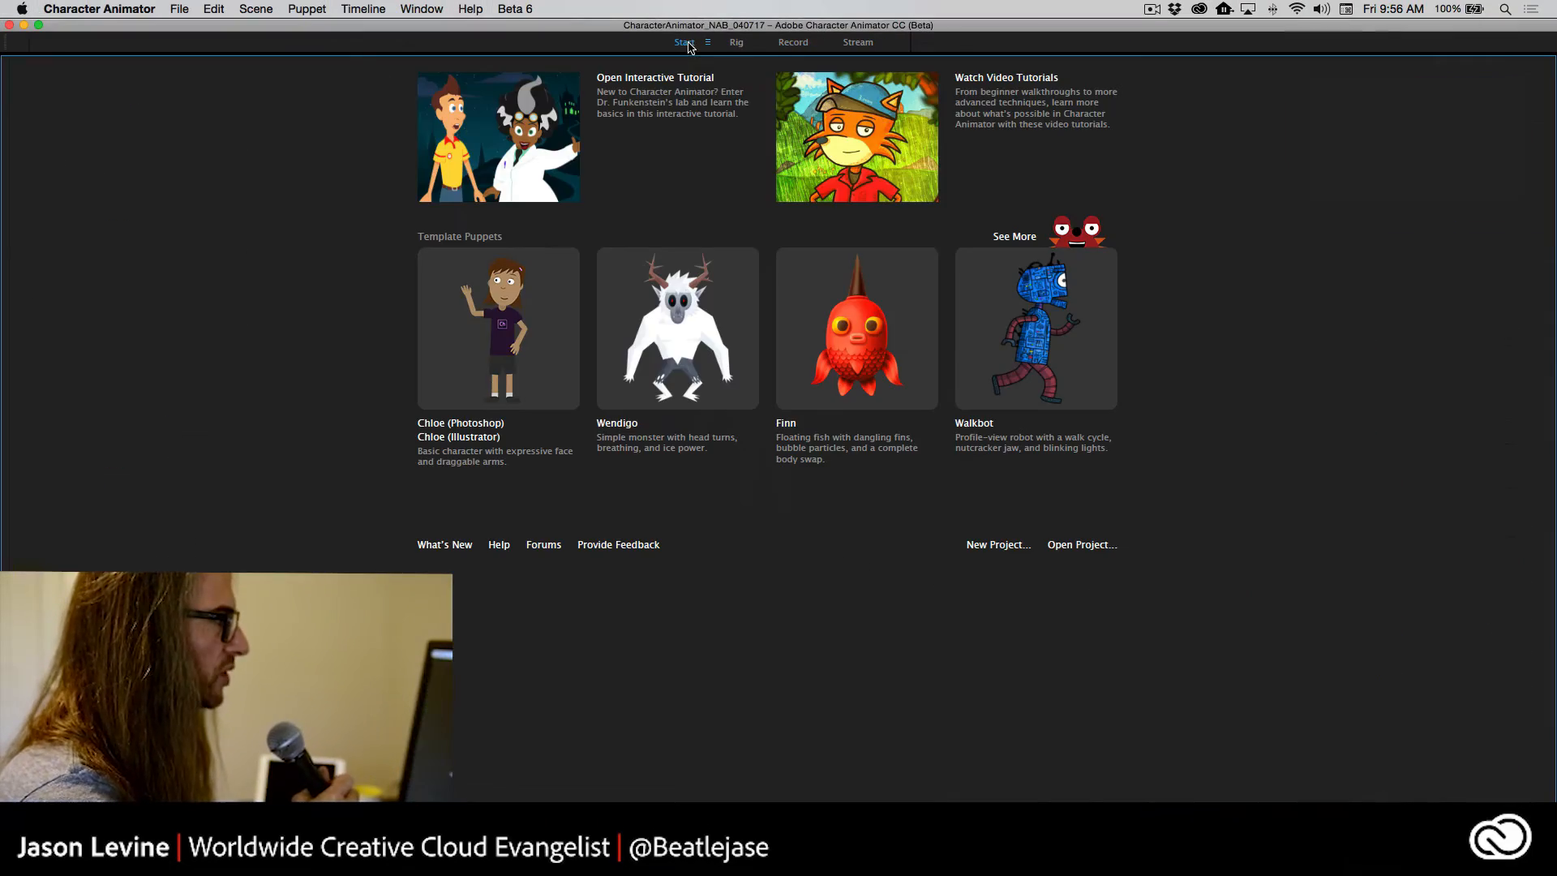
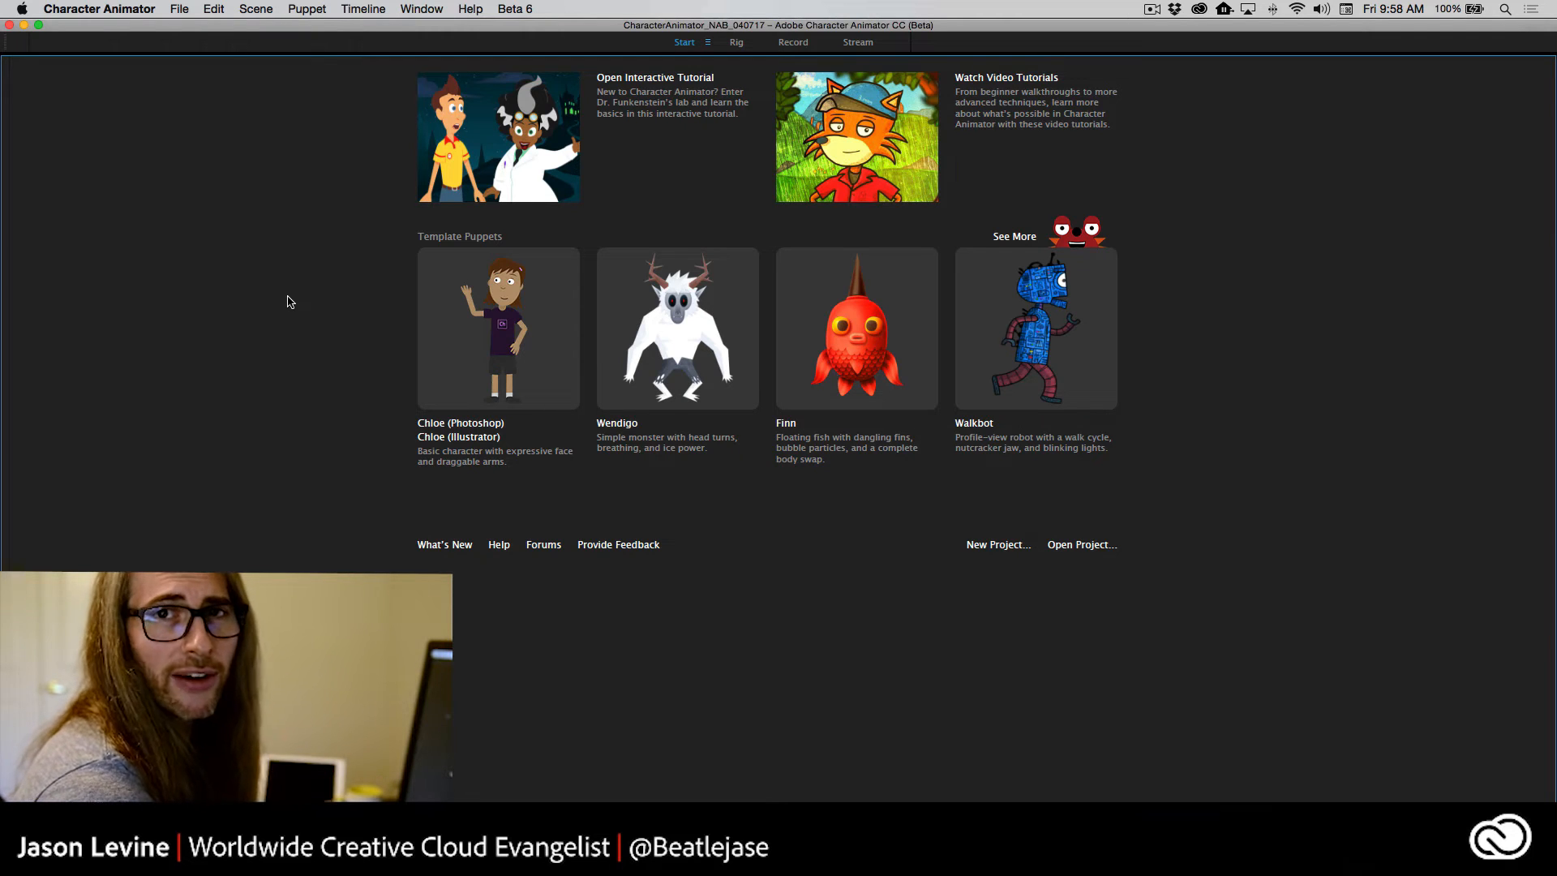
click(735, 43)
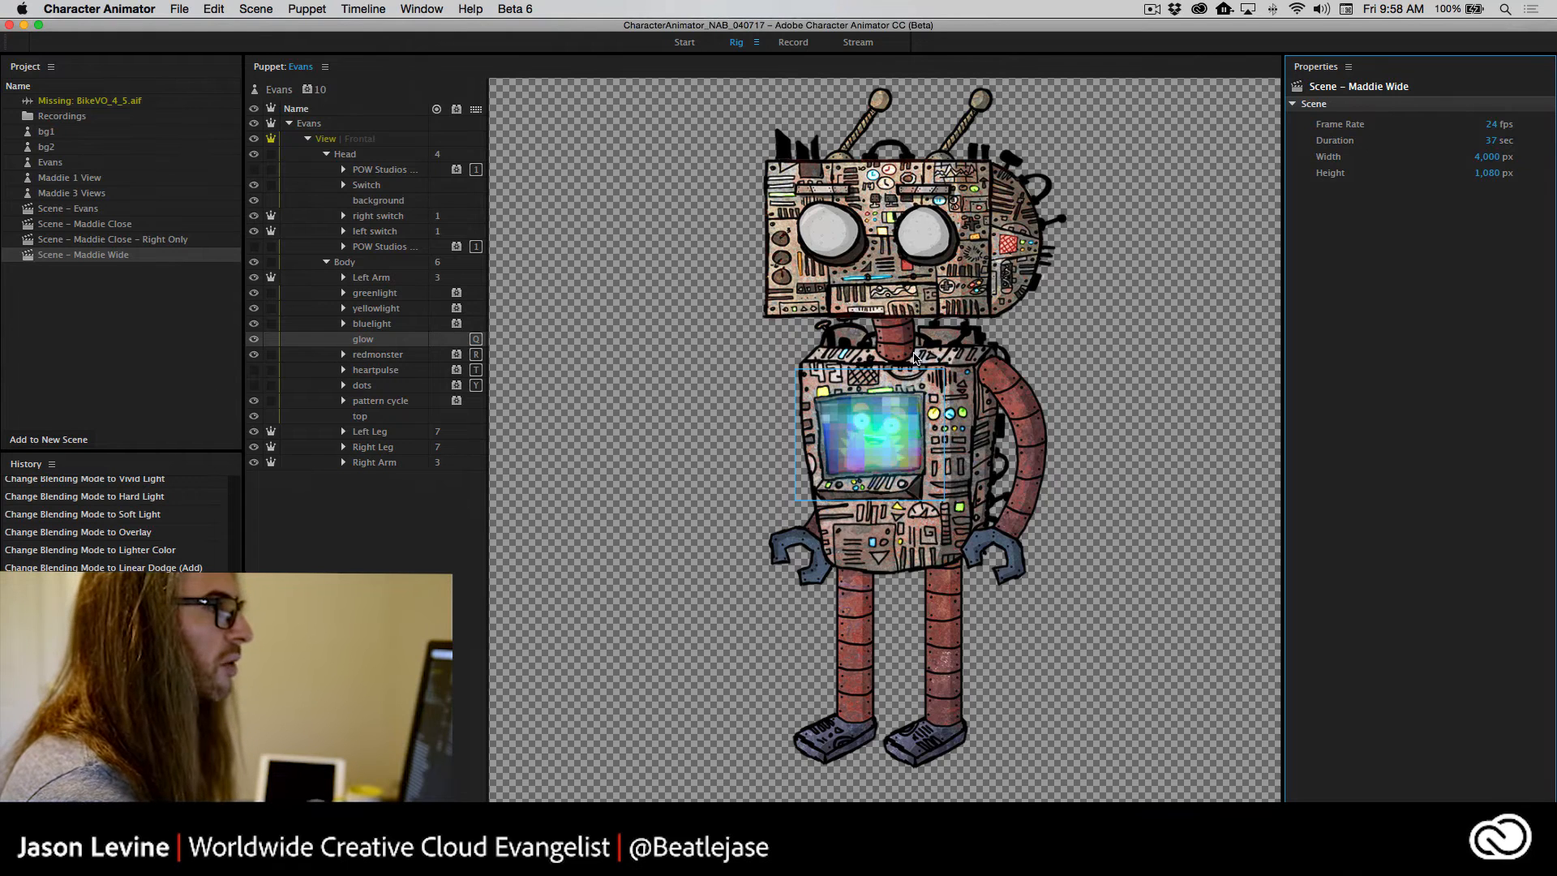
click(380, 339)
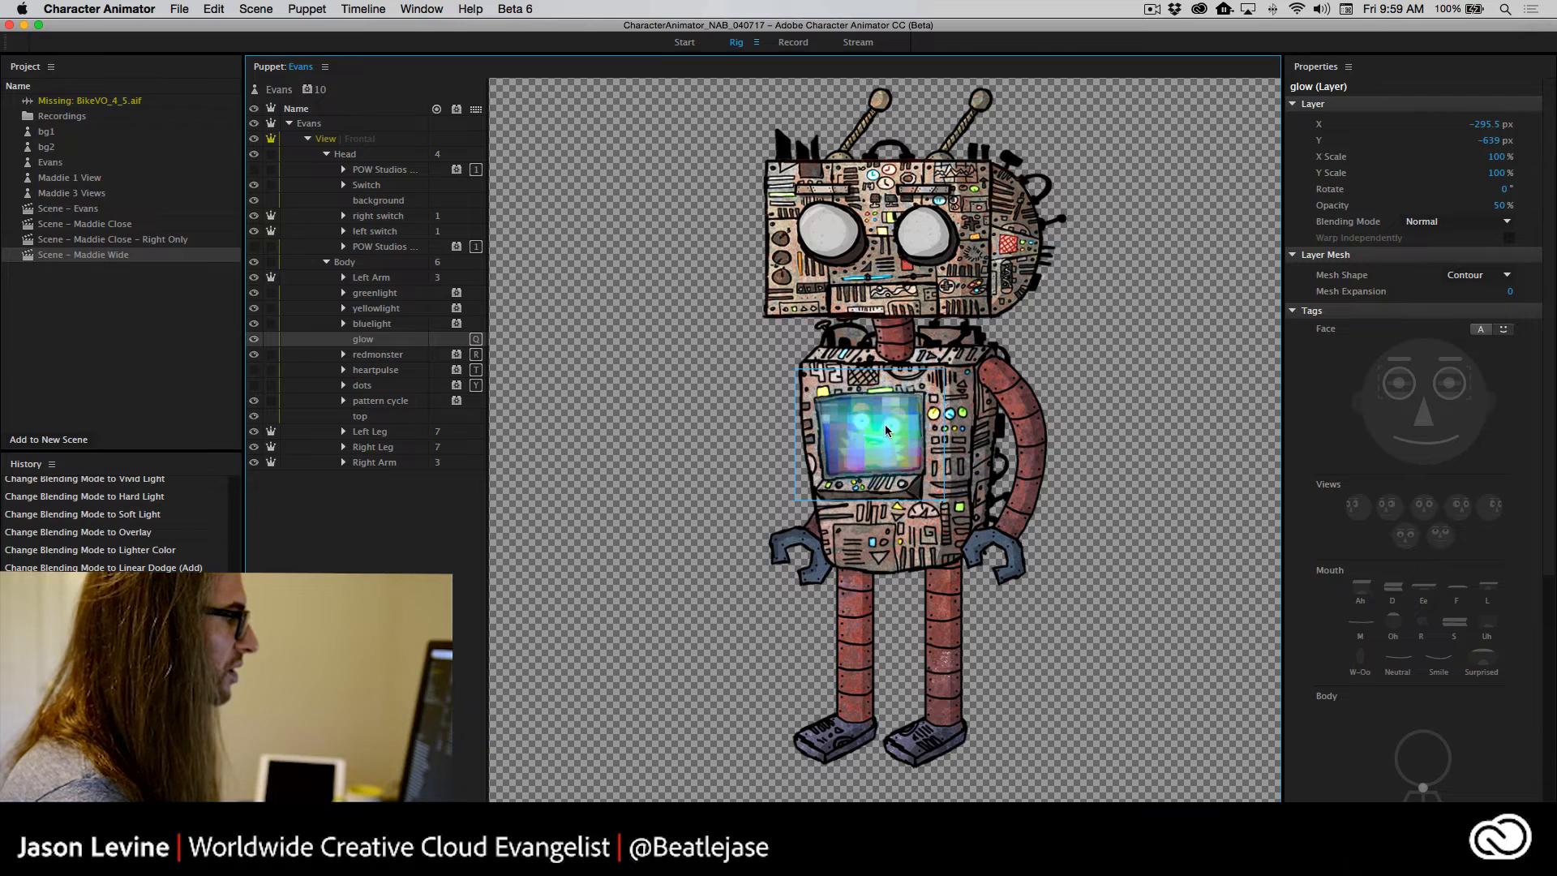
Cycle the glow layer's blending mode through options such as Multiply, Screen and Overlay, leaving it at Soft Light
click(1490, 223)
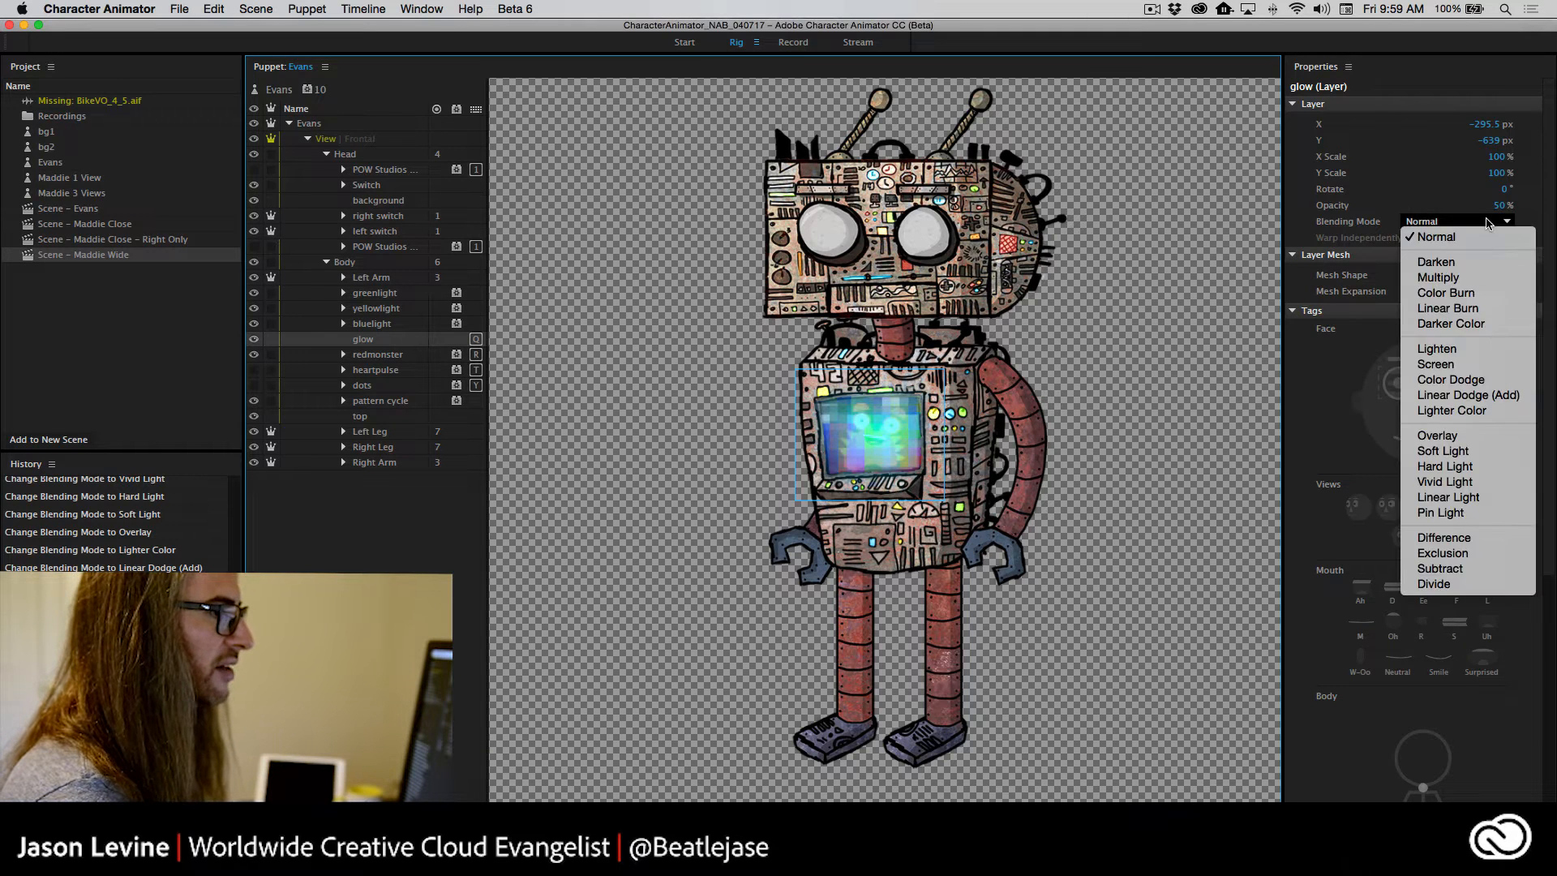
click(1489, 224)
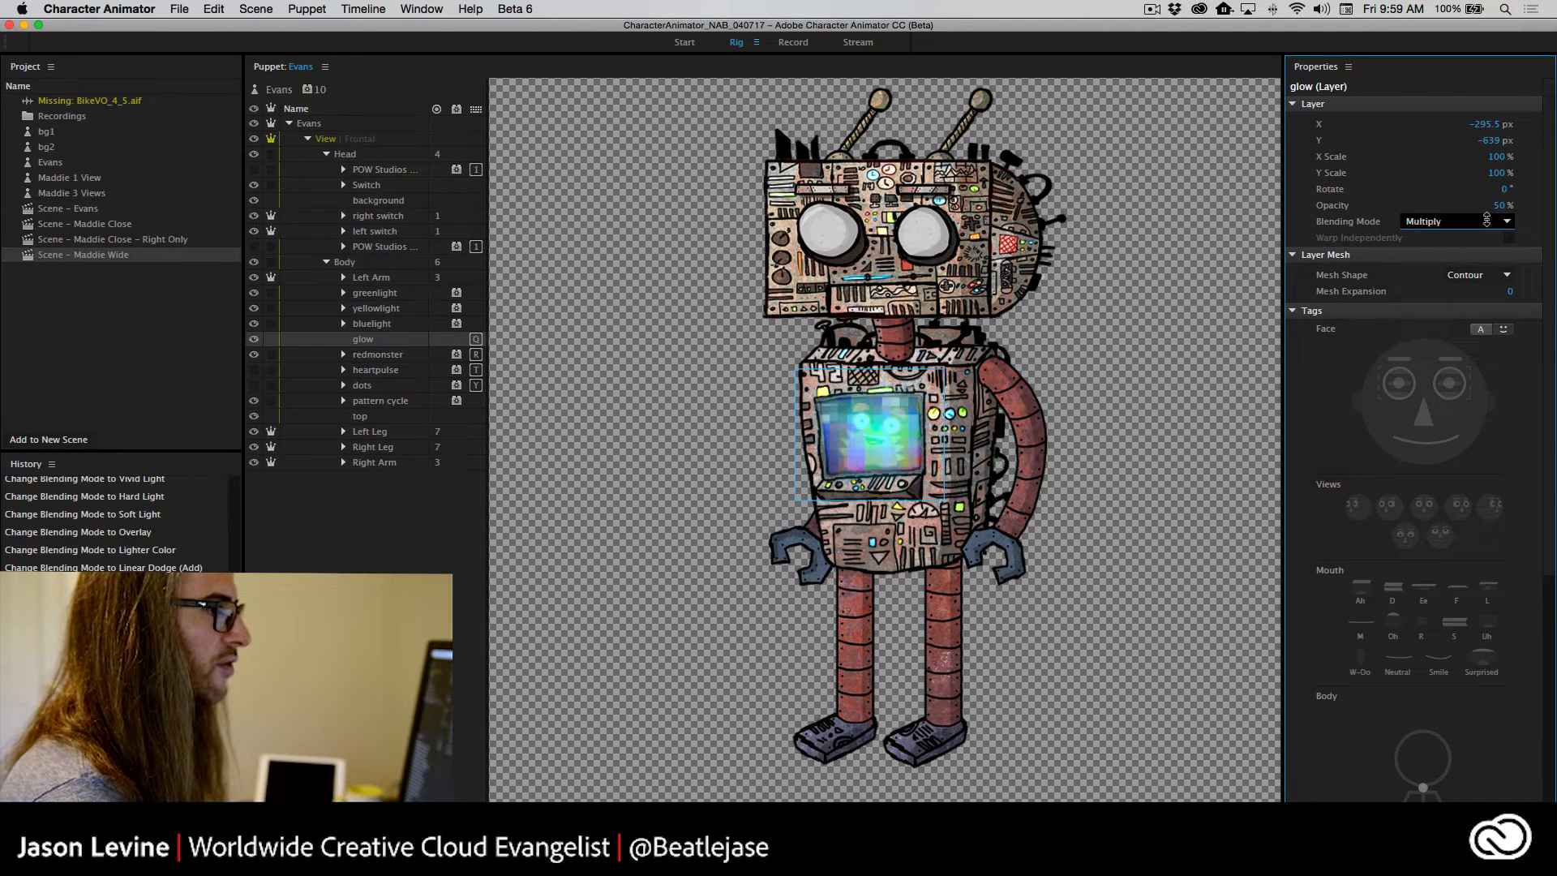
scroll(1486, 220, down, 5)
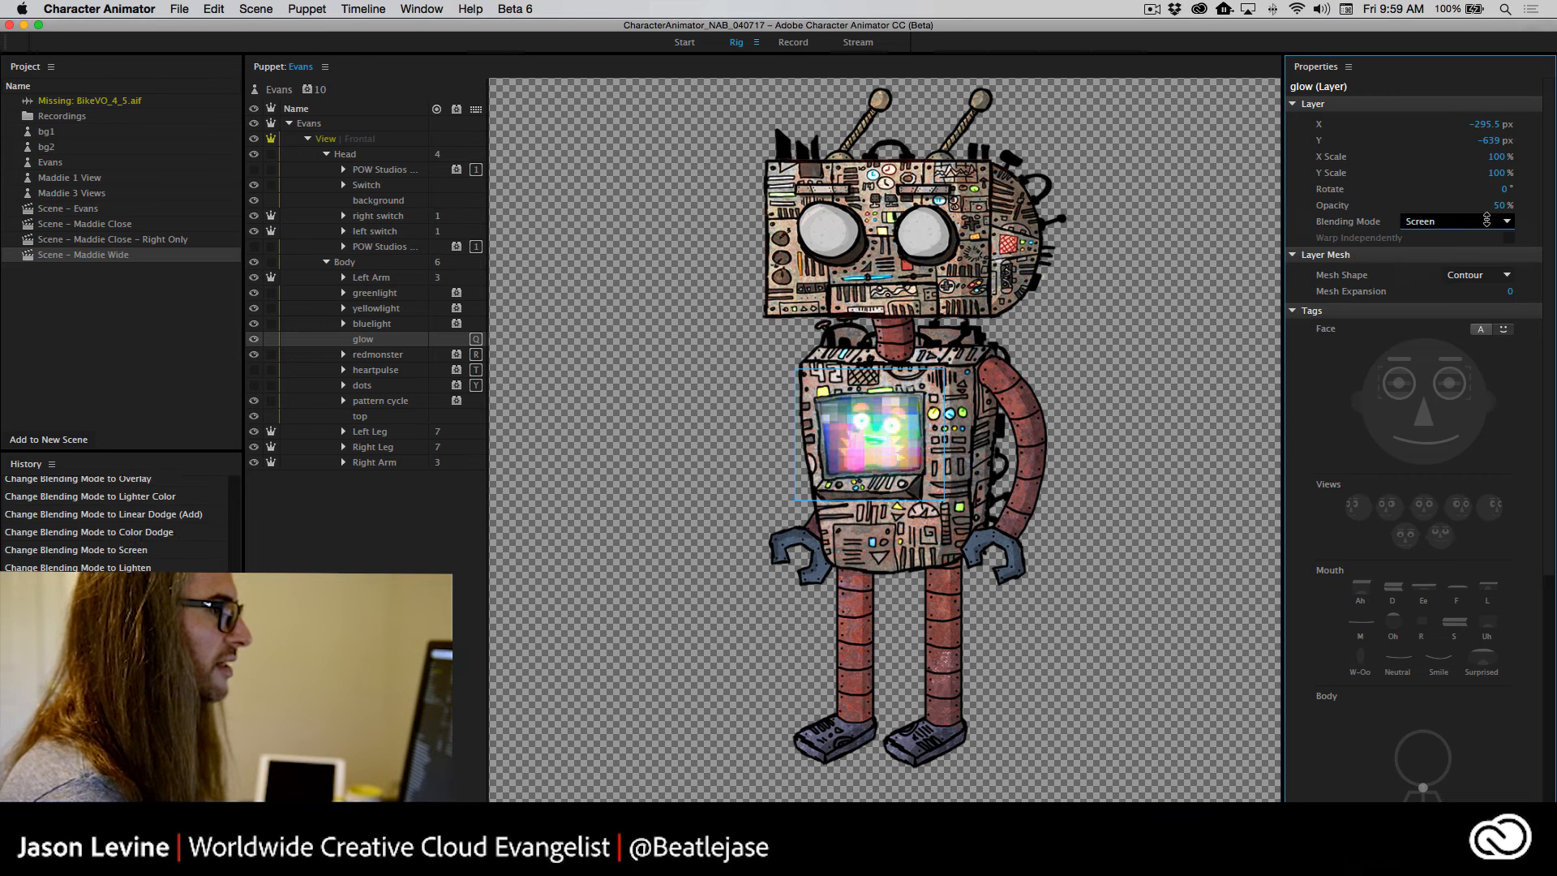
scroll(1487, 219, down, 4)
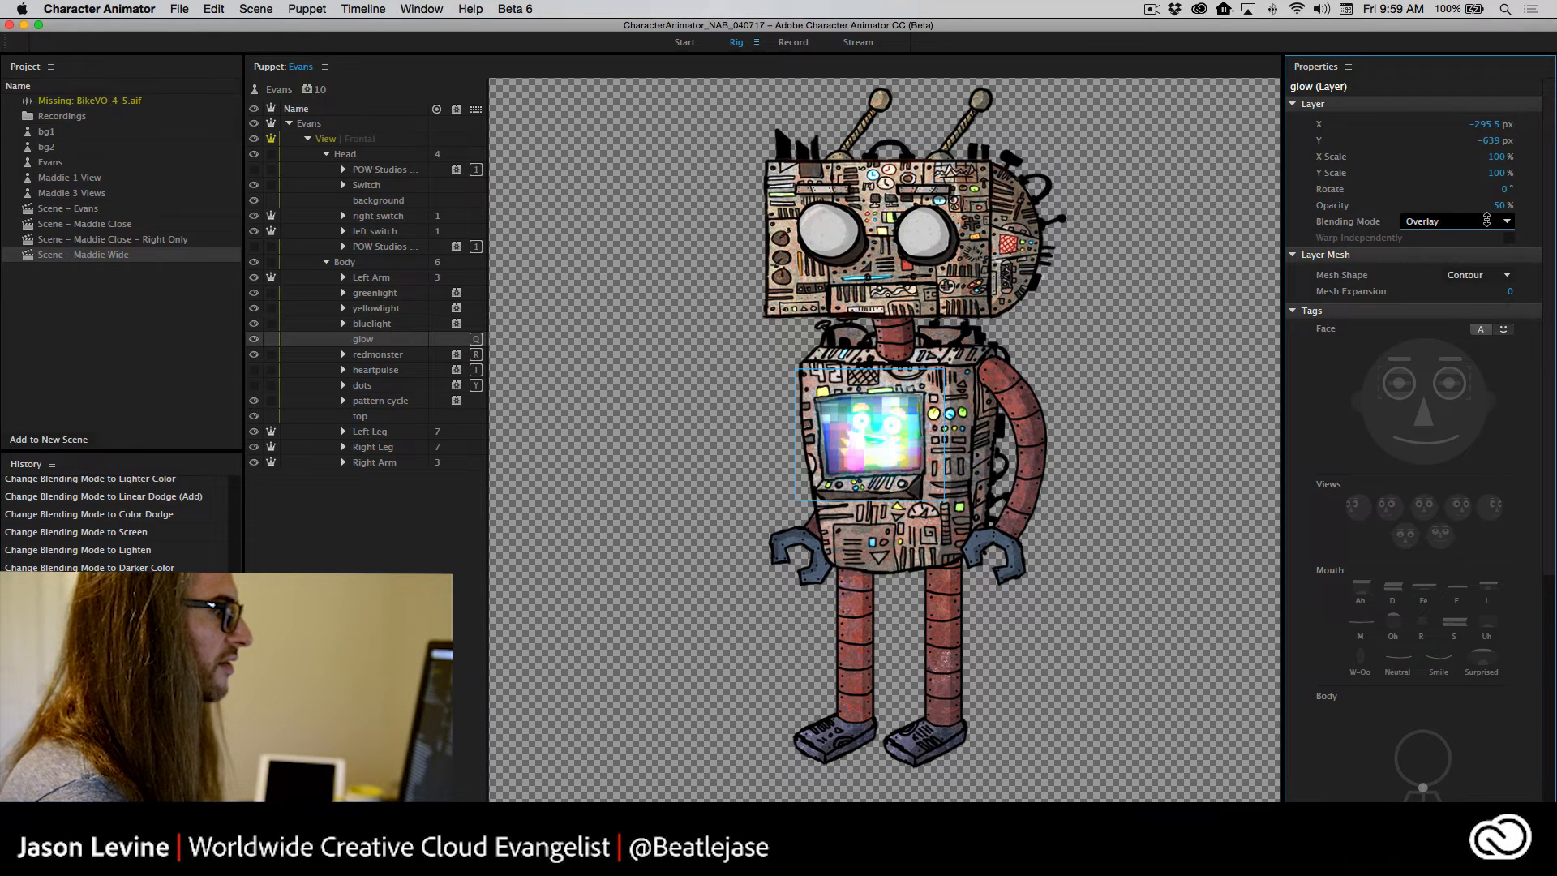
scroll(1486, 220, down, 2)
scroll(1487, 220, up, 2)
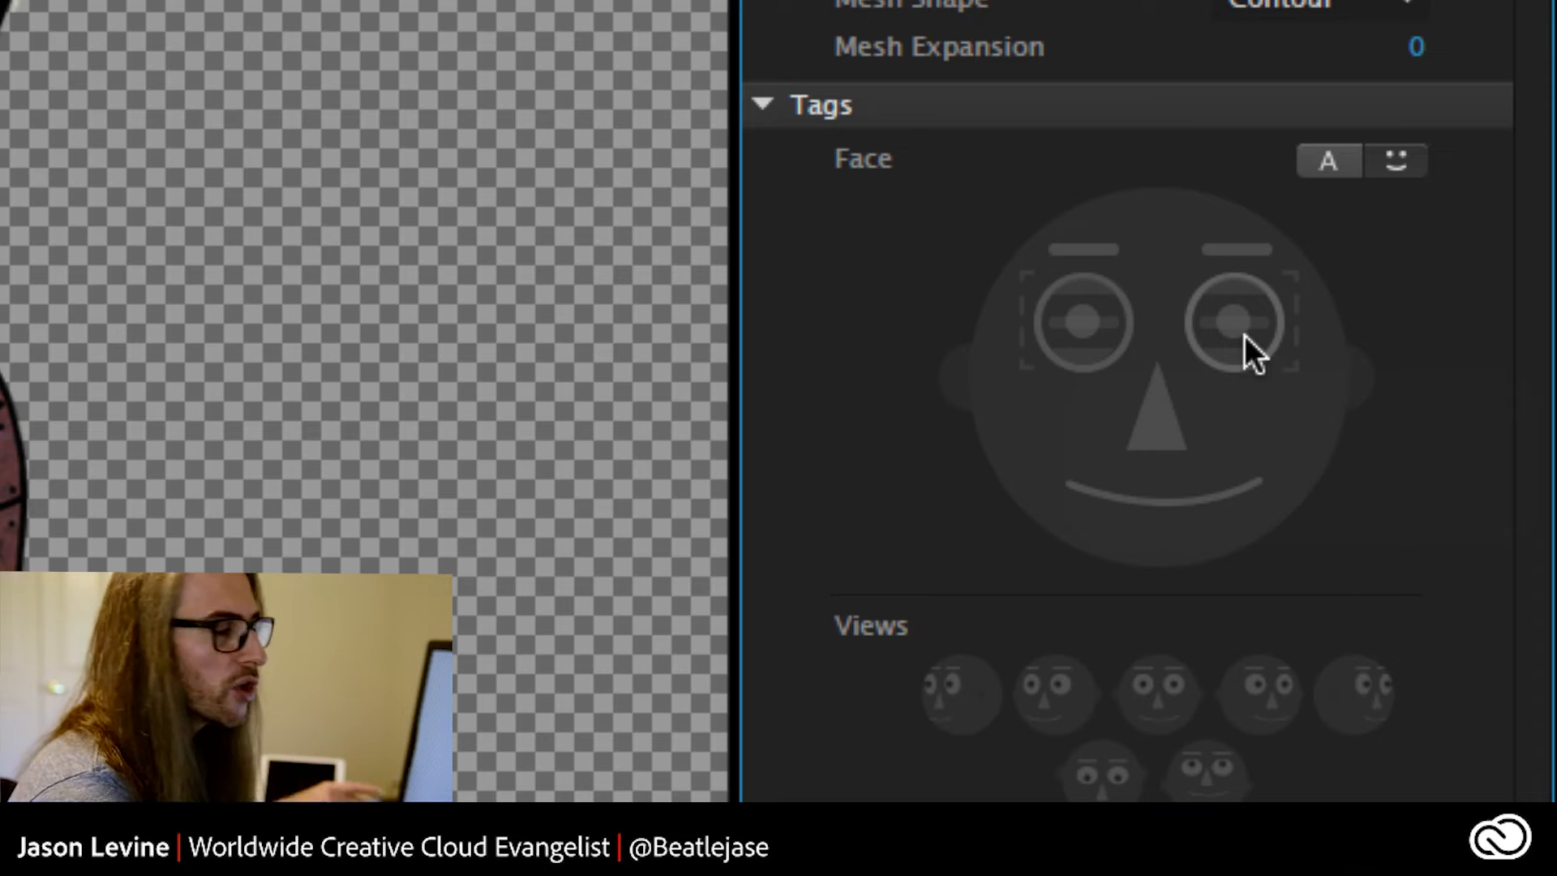
mouse_move(961, 368)
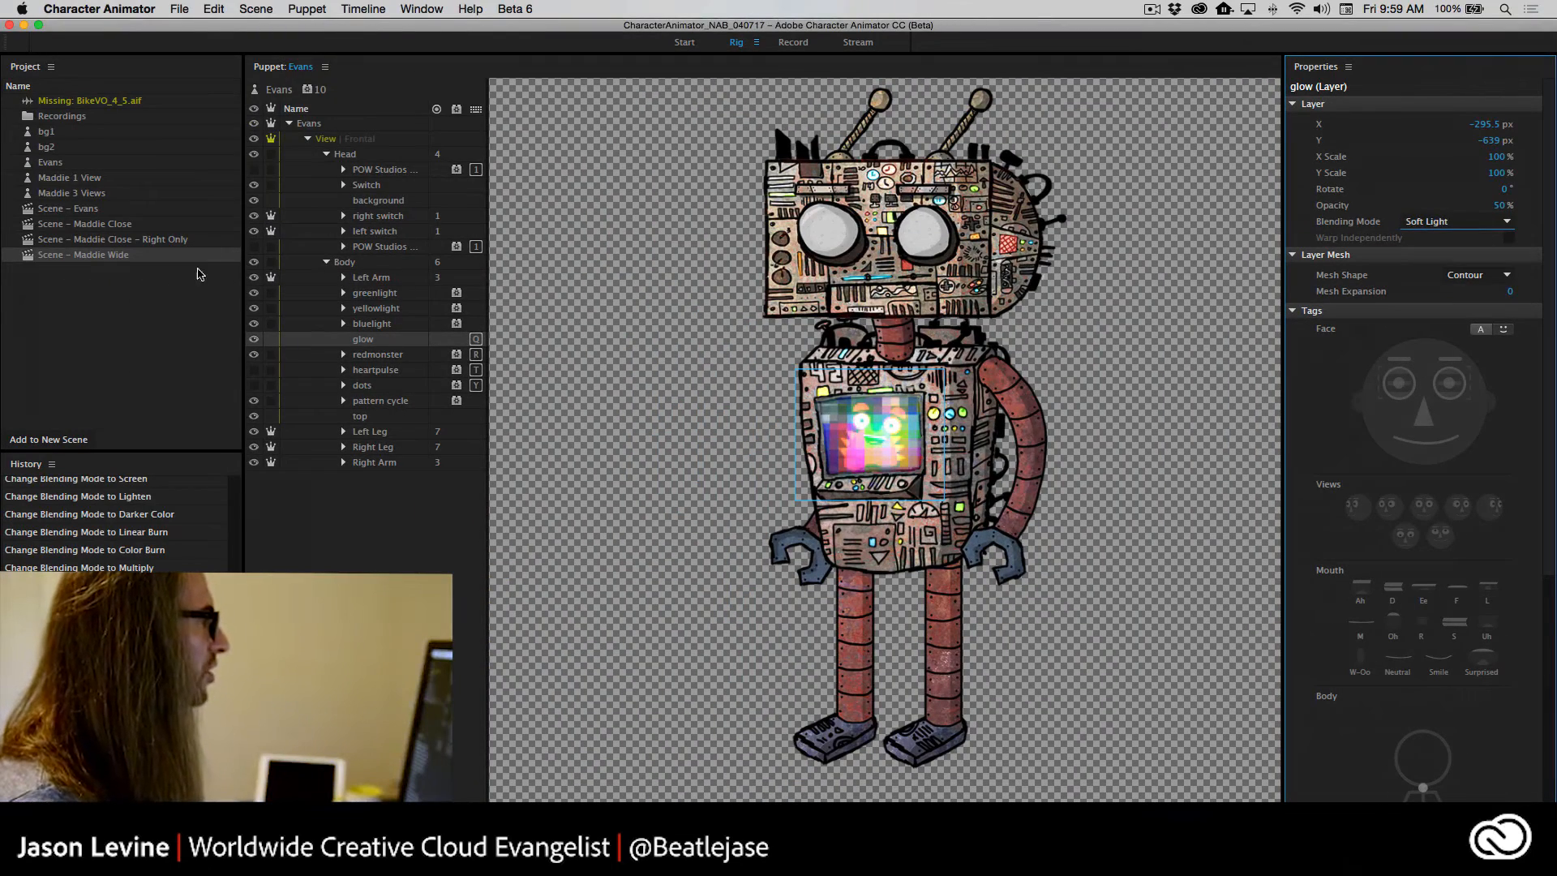
Select the Evans puppet's Left Arm layer and examine its face, view, mouth and body tags
click(371, 277)
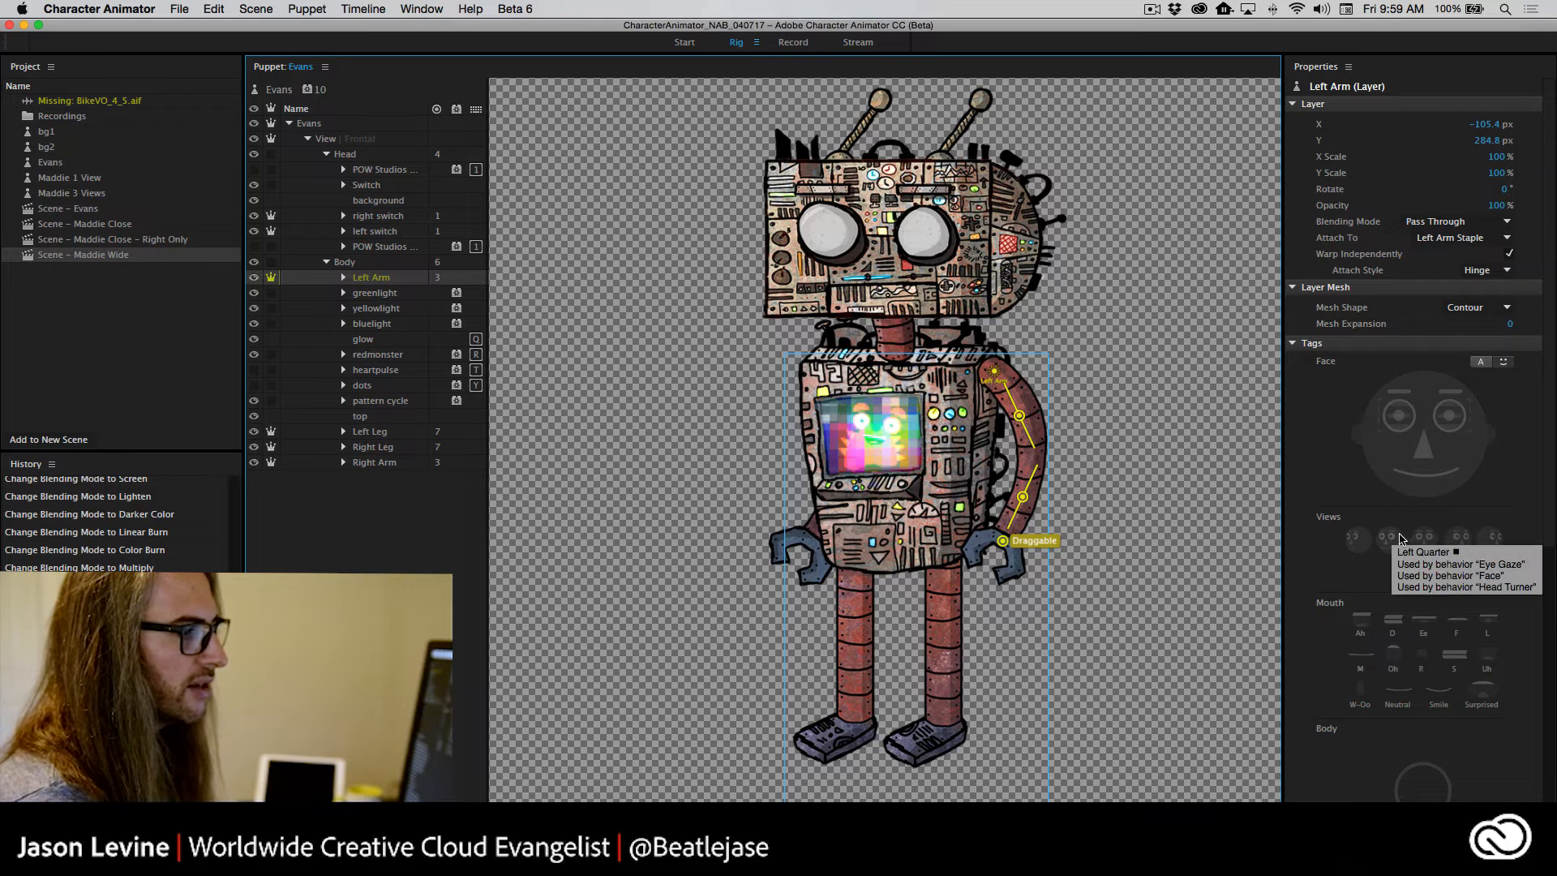
scroll(1541, 527, down, 5)
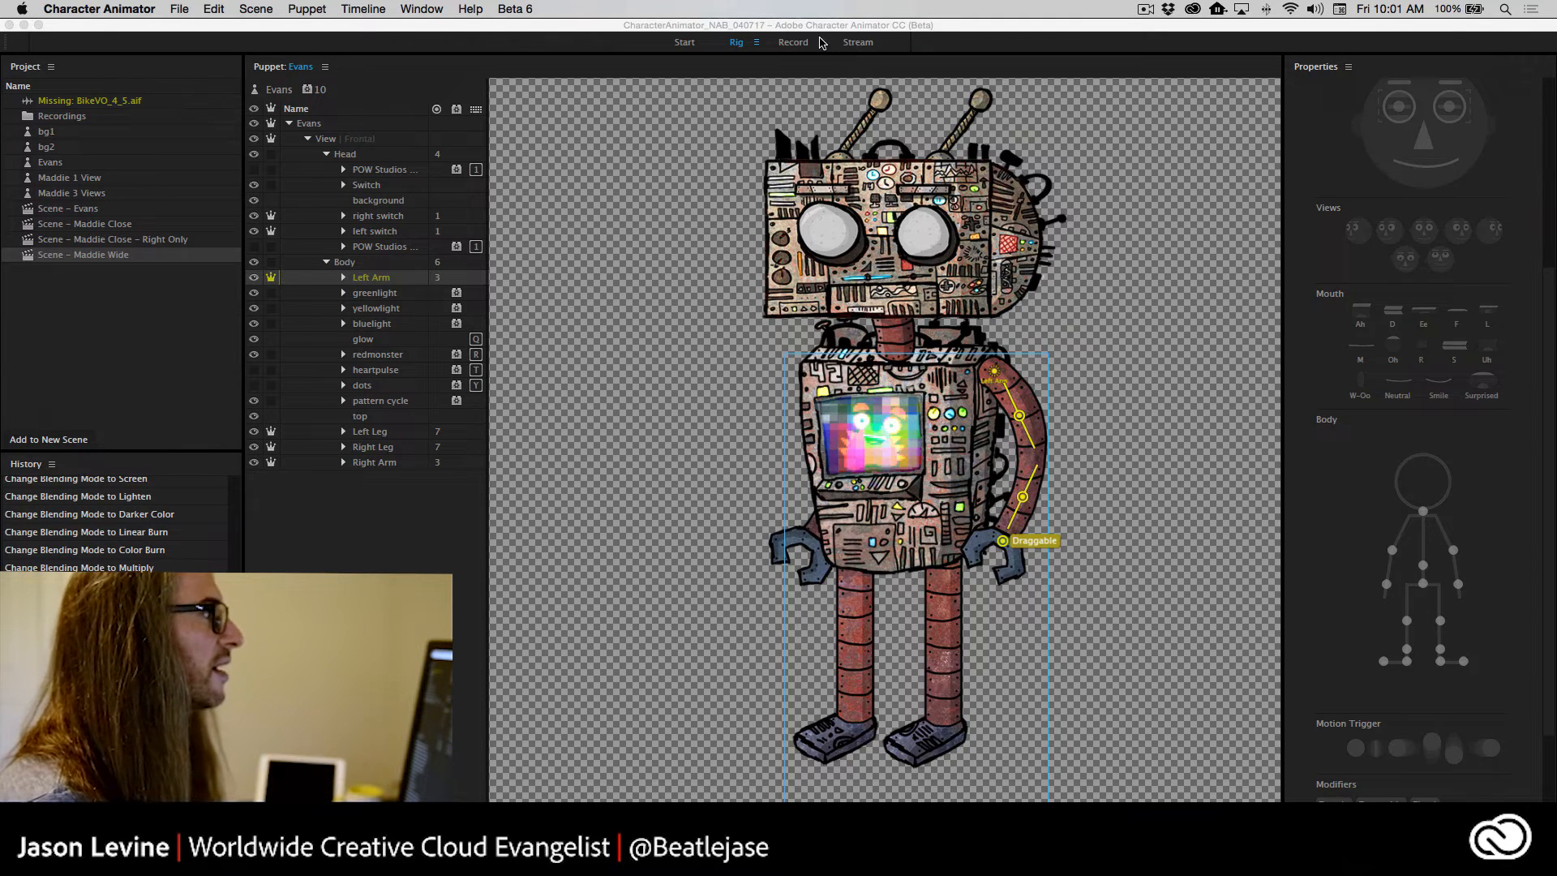
Return to the Record workspace and magnify the Maddie Wide scene to 100%
click(794, 47)
click(795, 44)
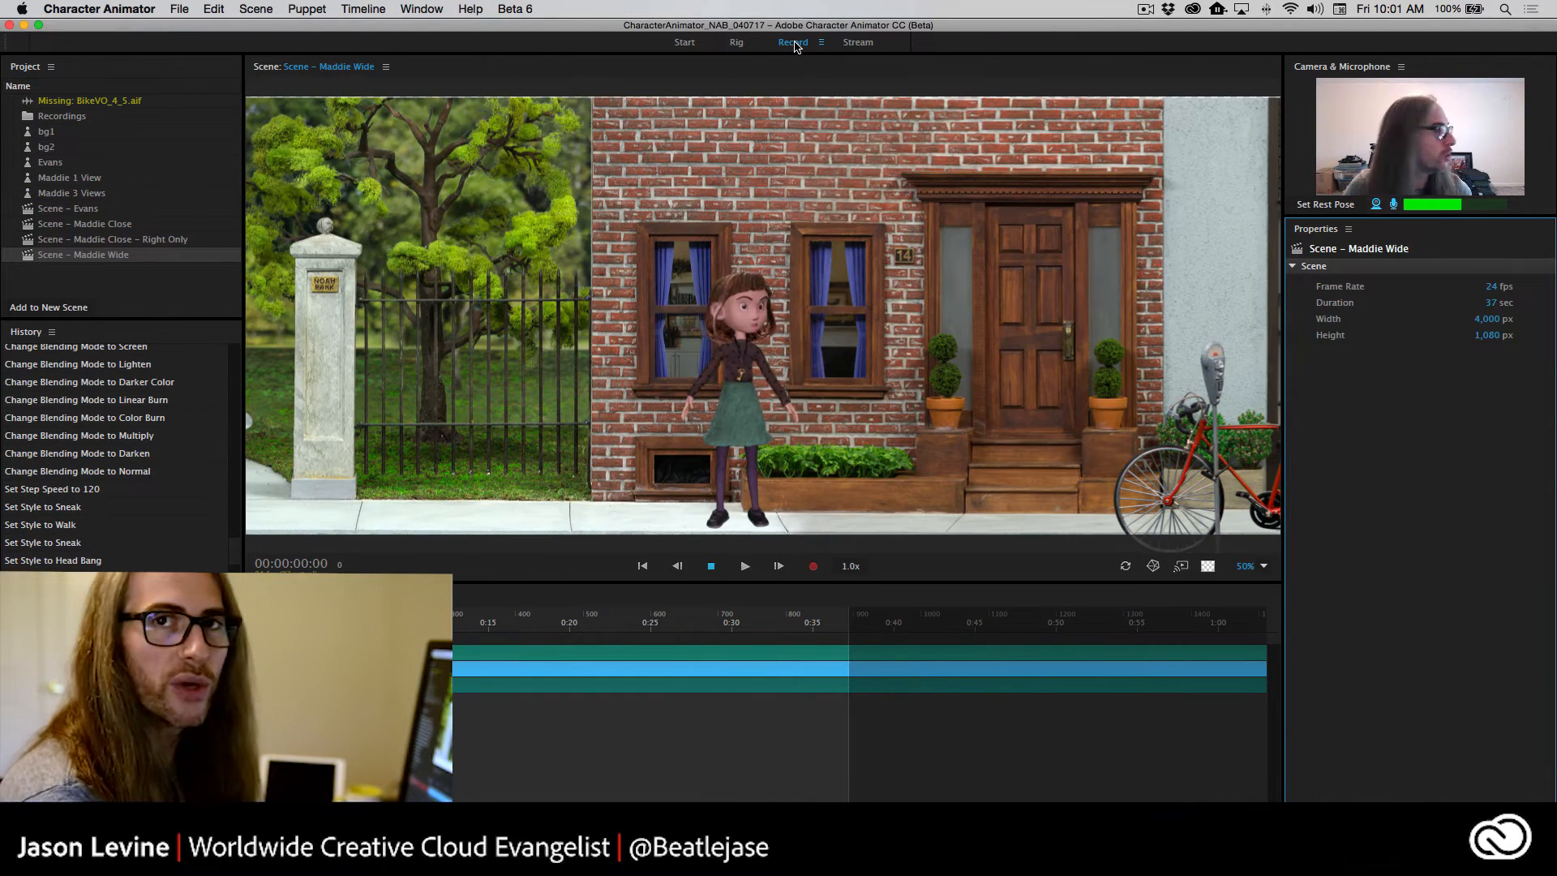
click(1263, 566)
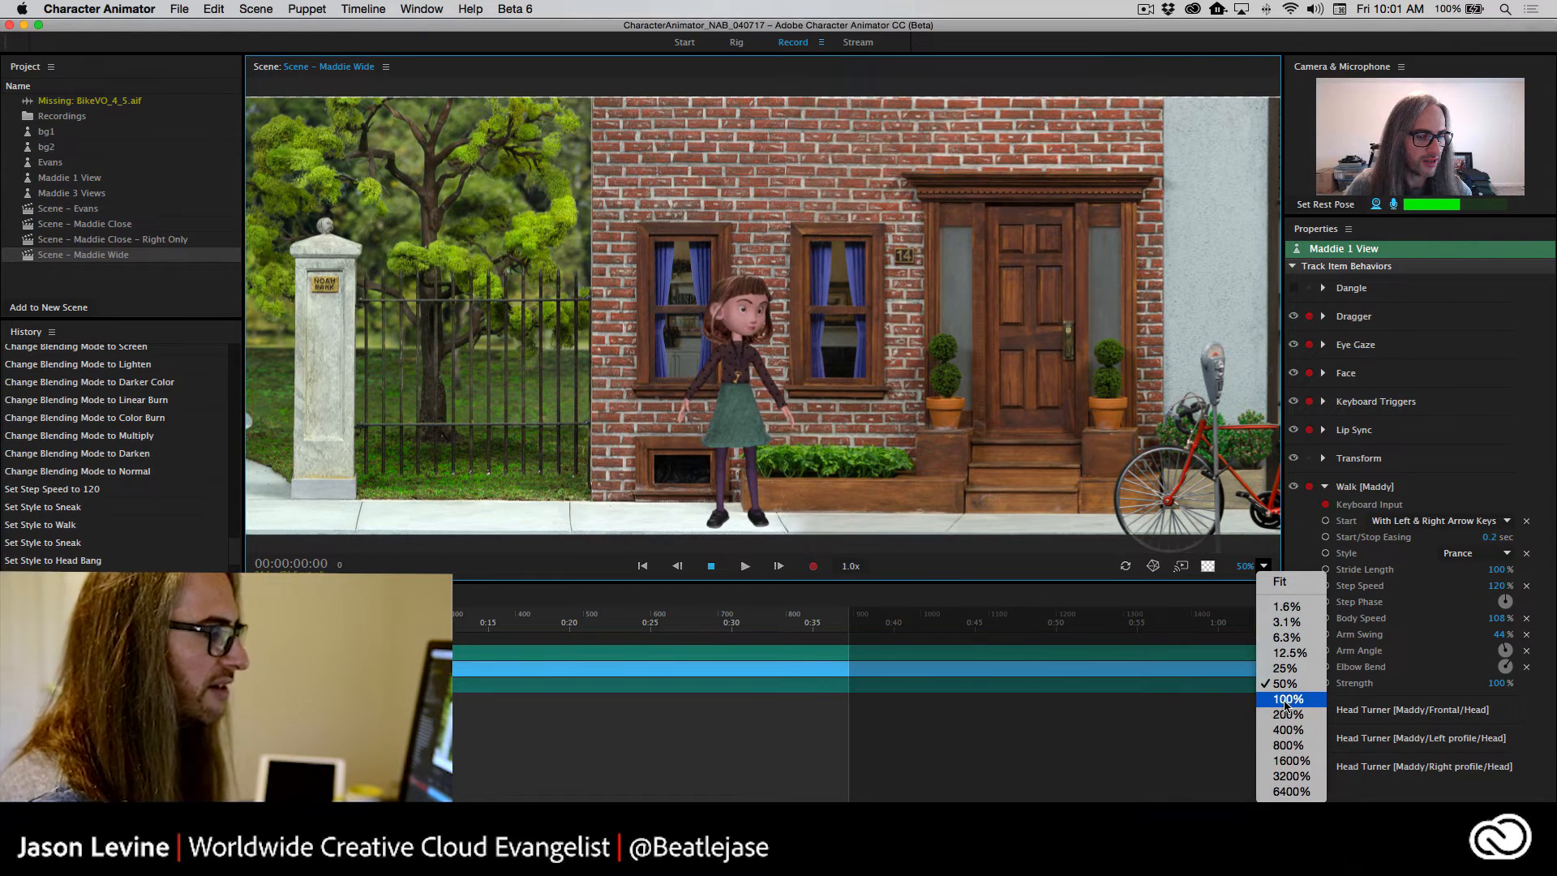
click(1289, 699)
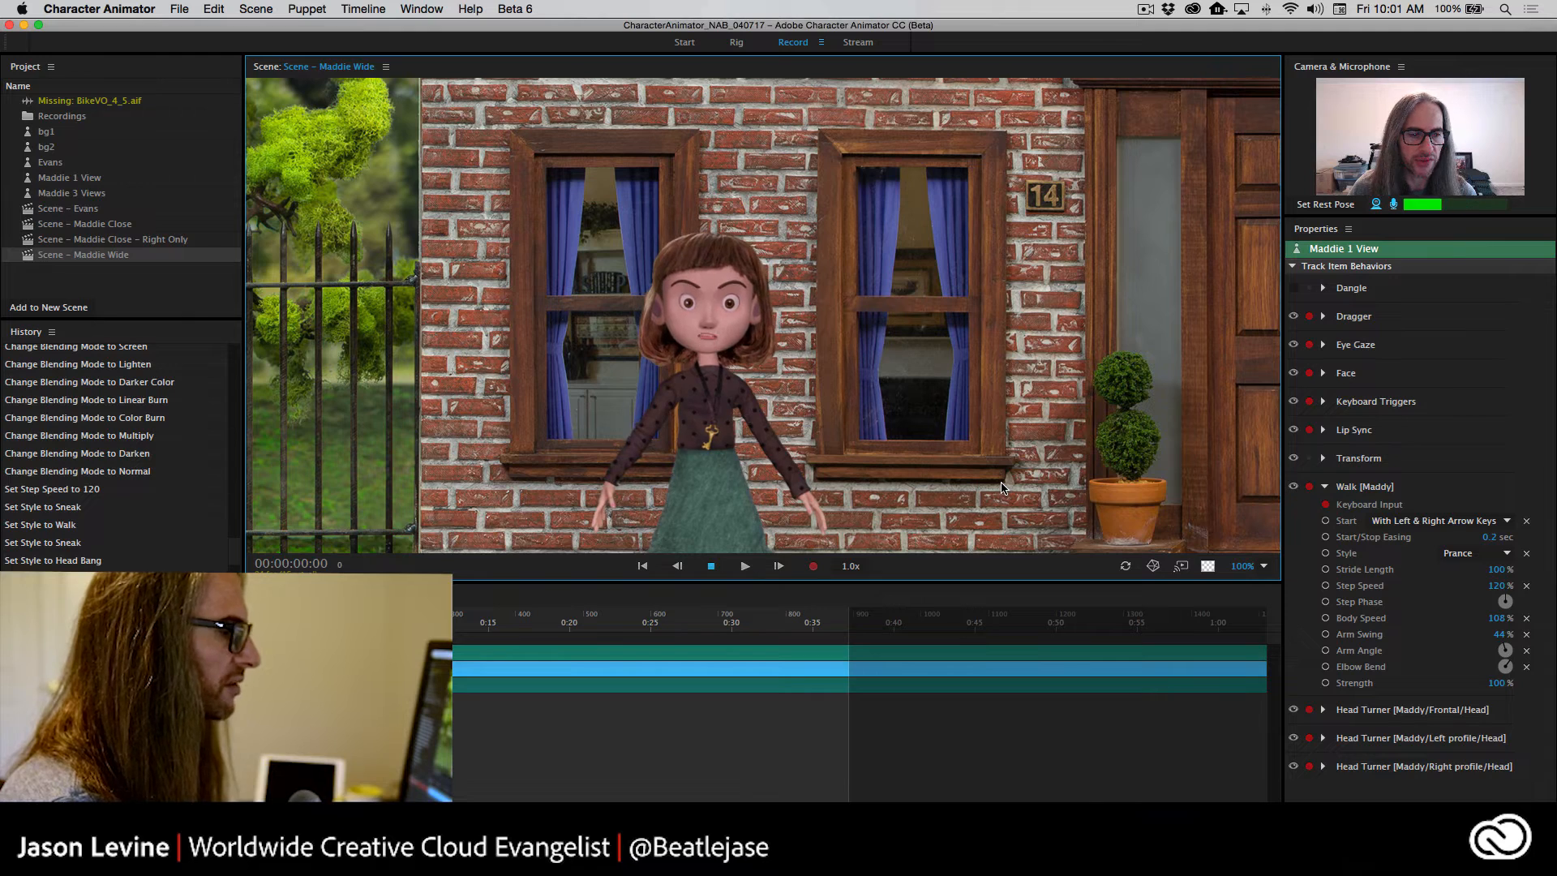
Prance Maddie left and right past the windows in the close-up scene view
key(Left)
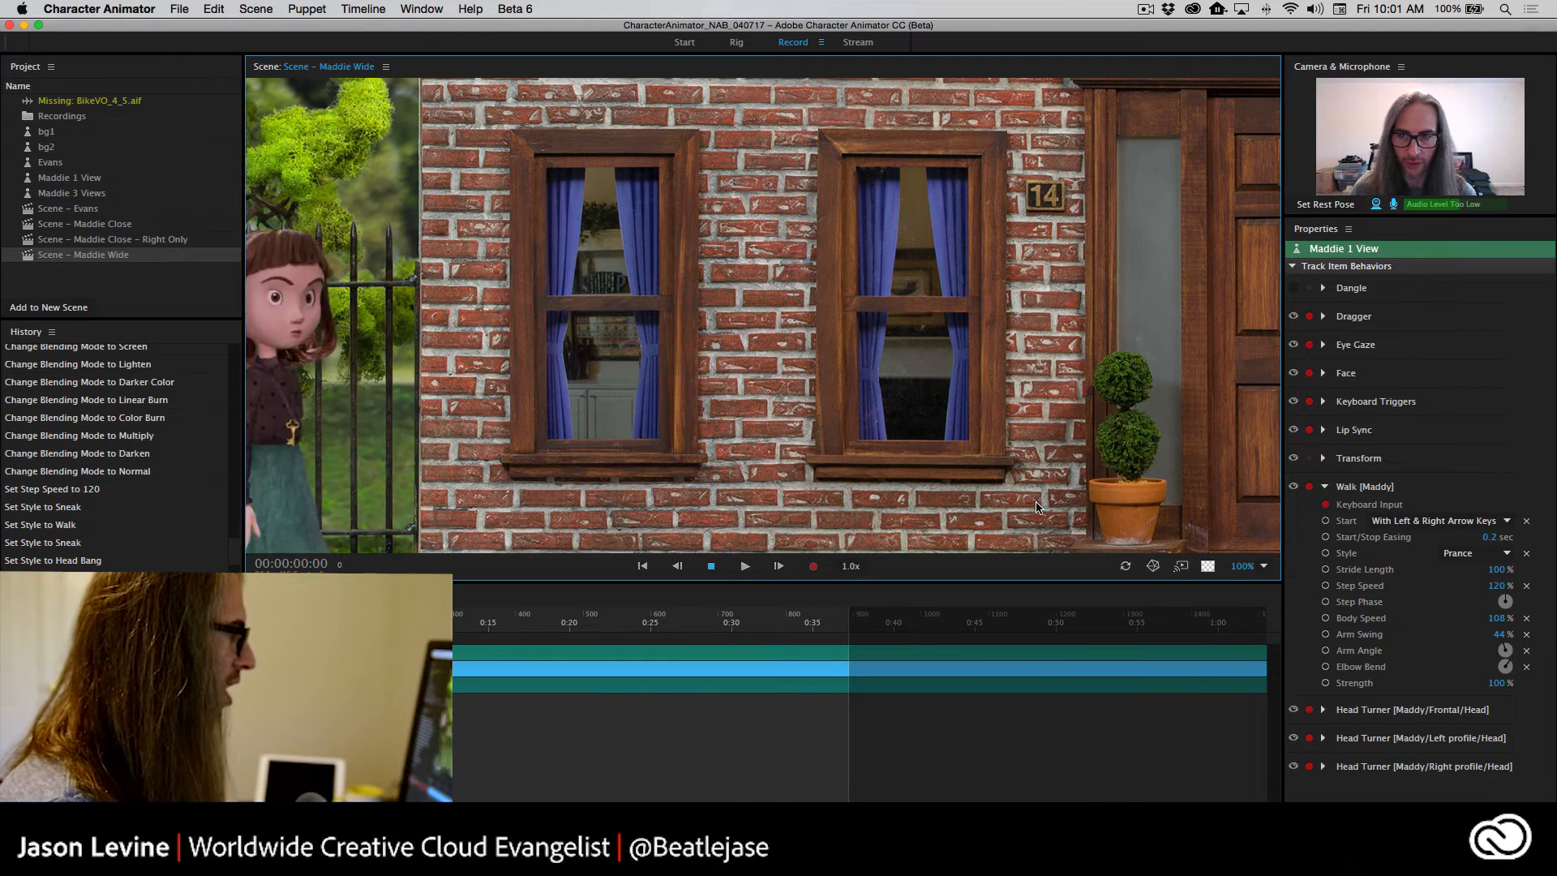
key(Right)
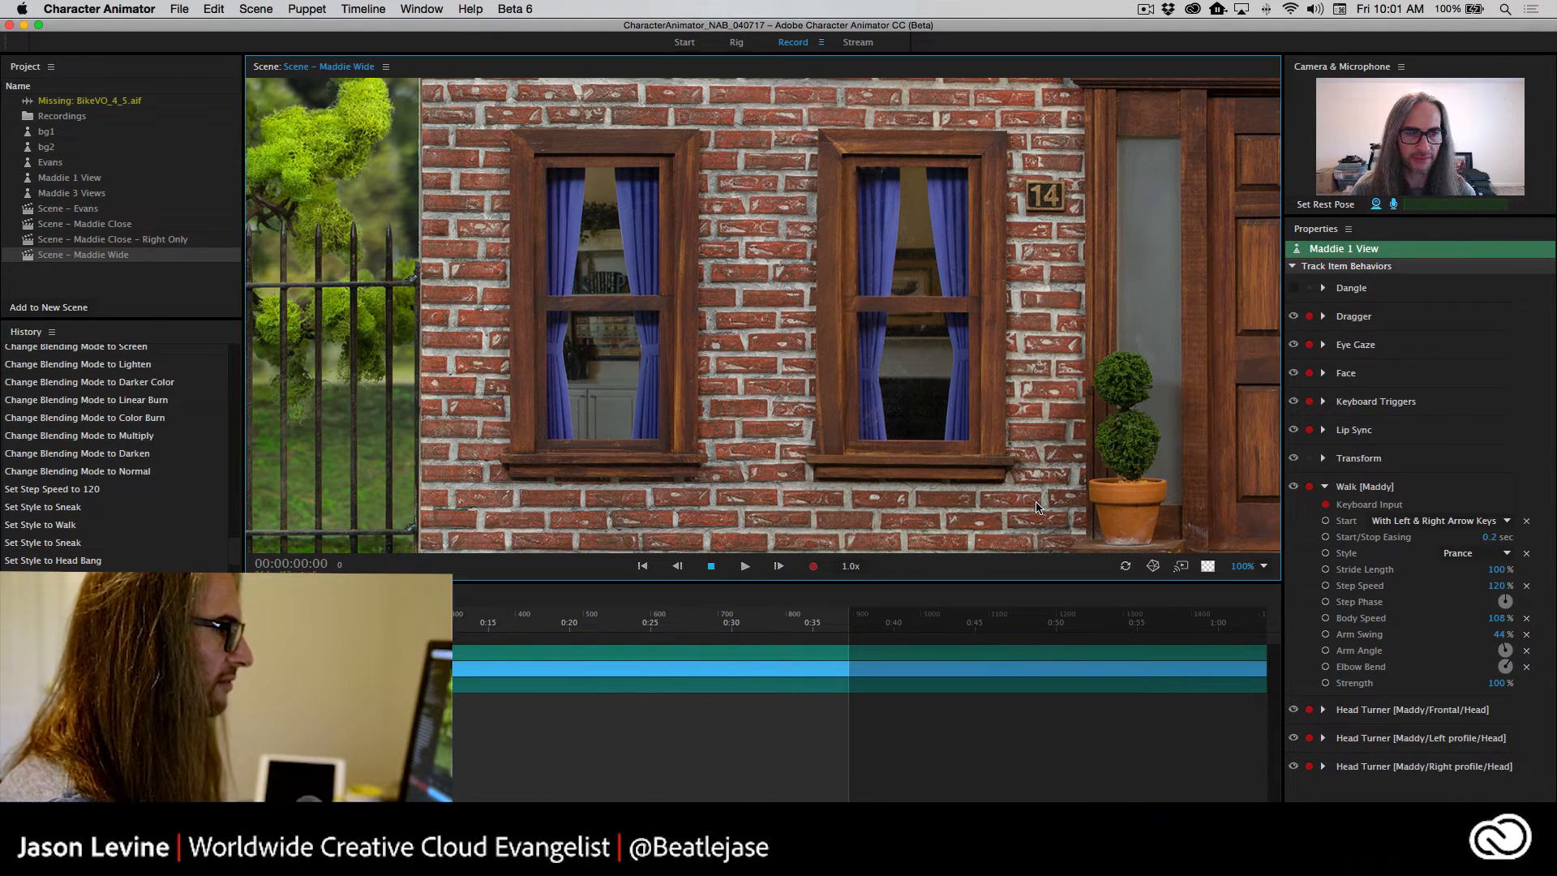
key(Left)
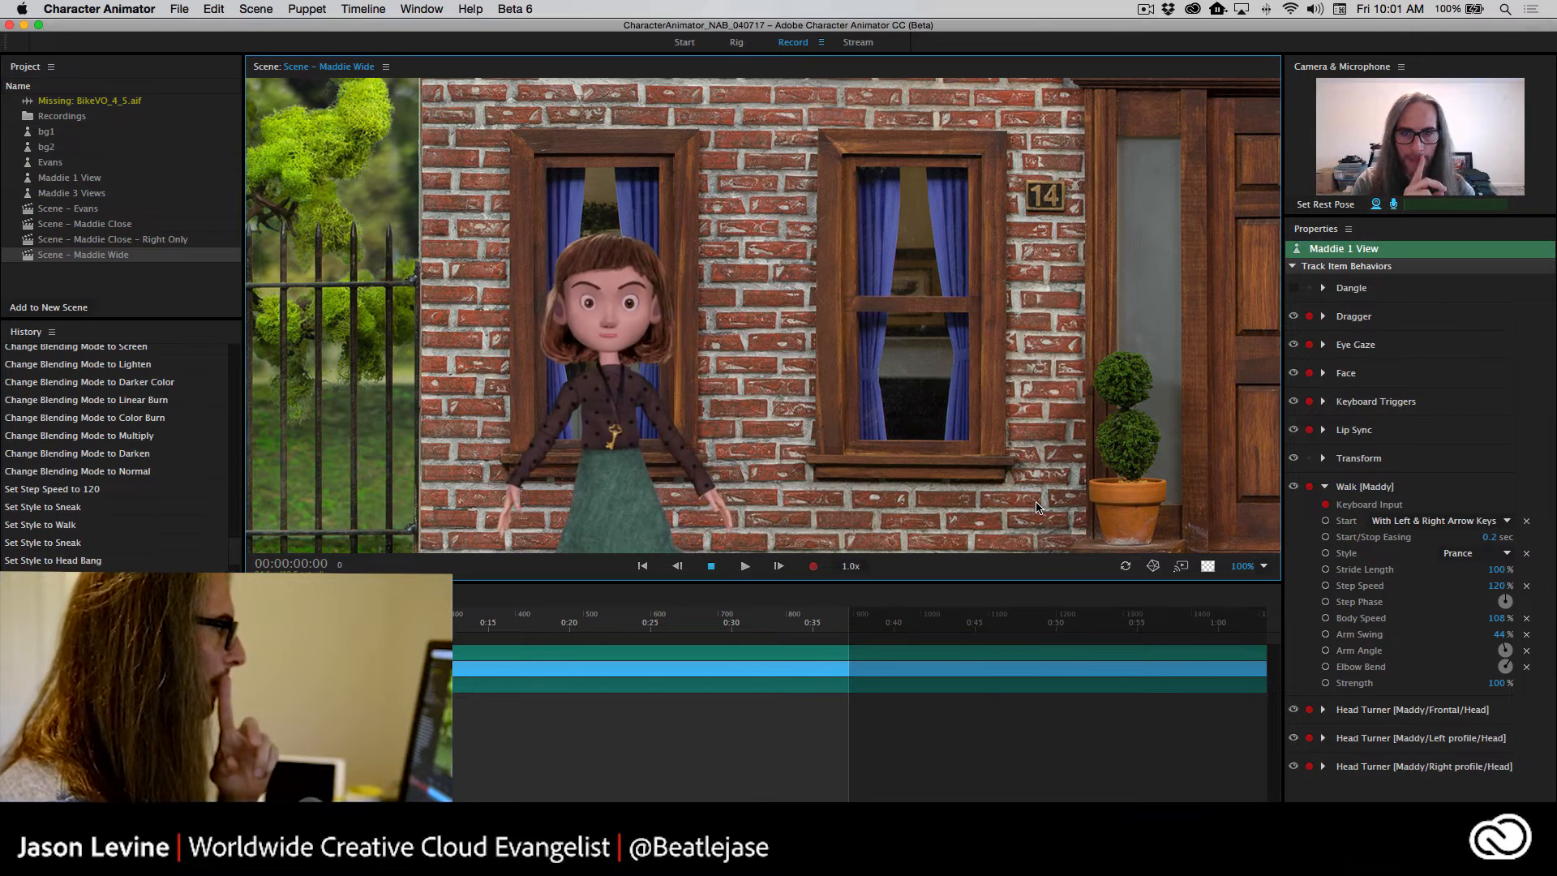
Review the export options available for the Maddie Wide scene
click(181, 9)
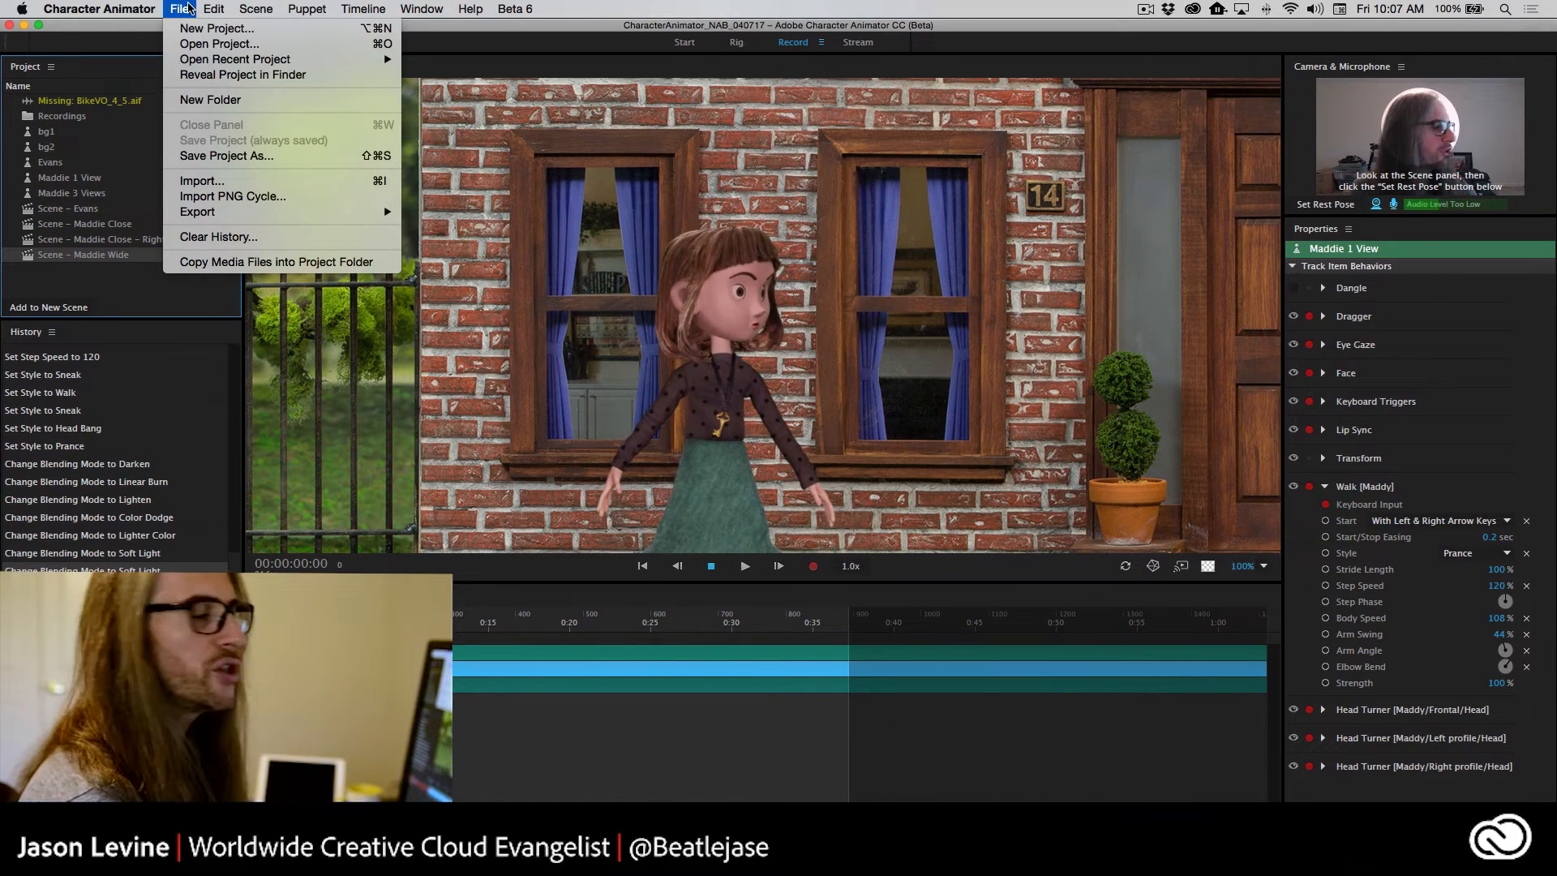
mouse_move(396, 213)
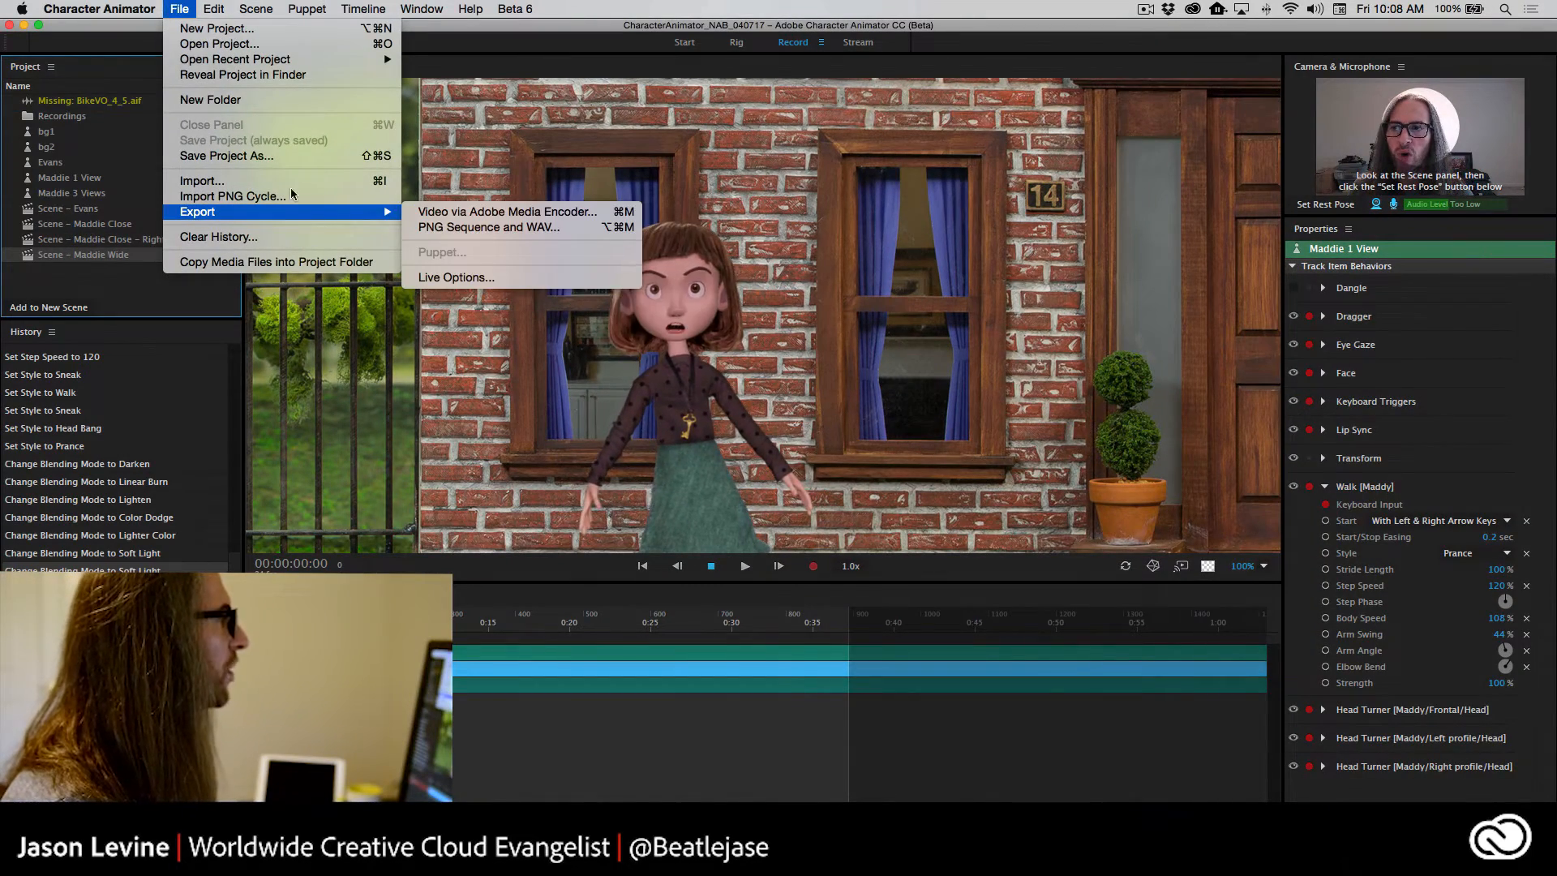
click(148, 8)
Switch to After Effects and look through its export, import and recent footage options
key(super+Tab)
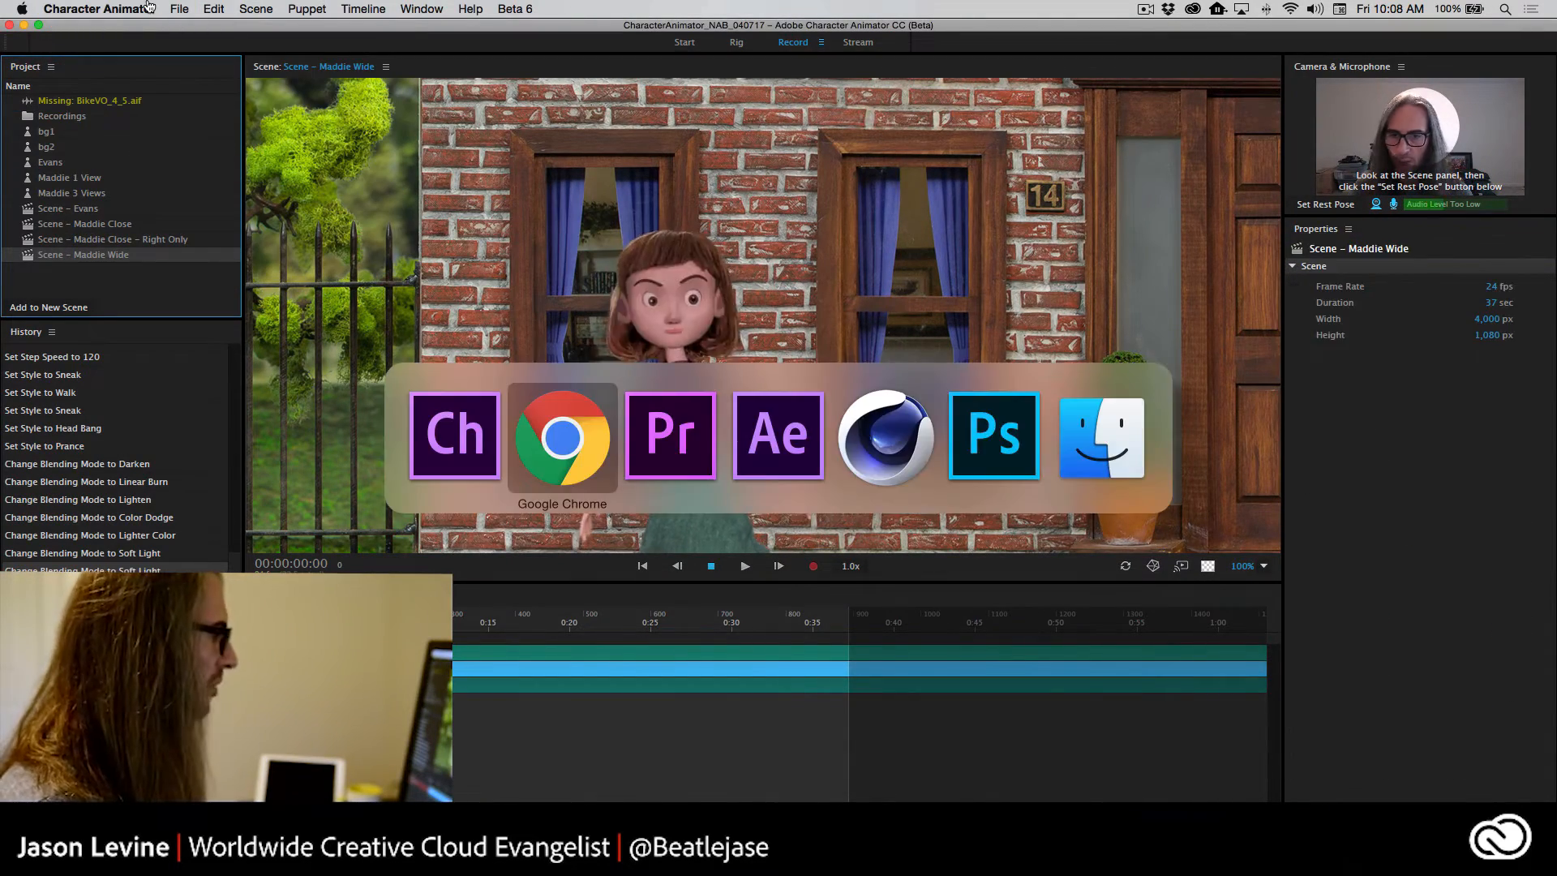
key(super+Tab)
key(super+Tab)
click(158, 8)
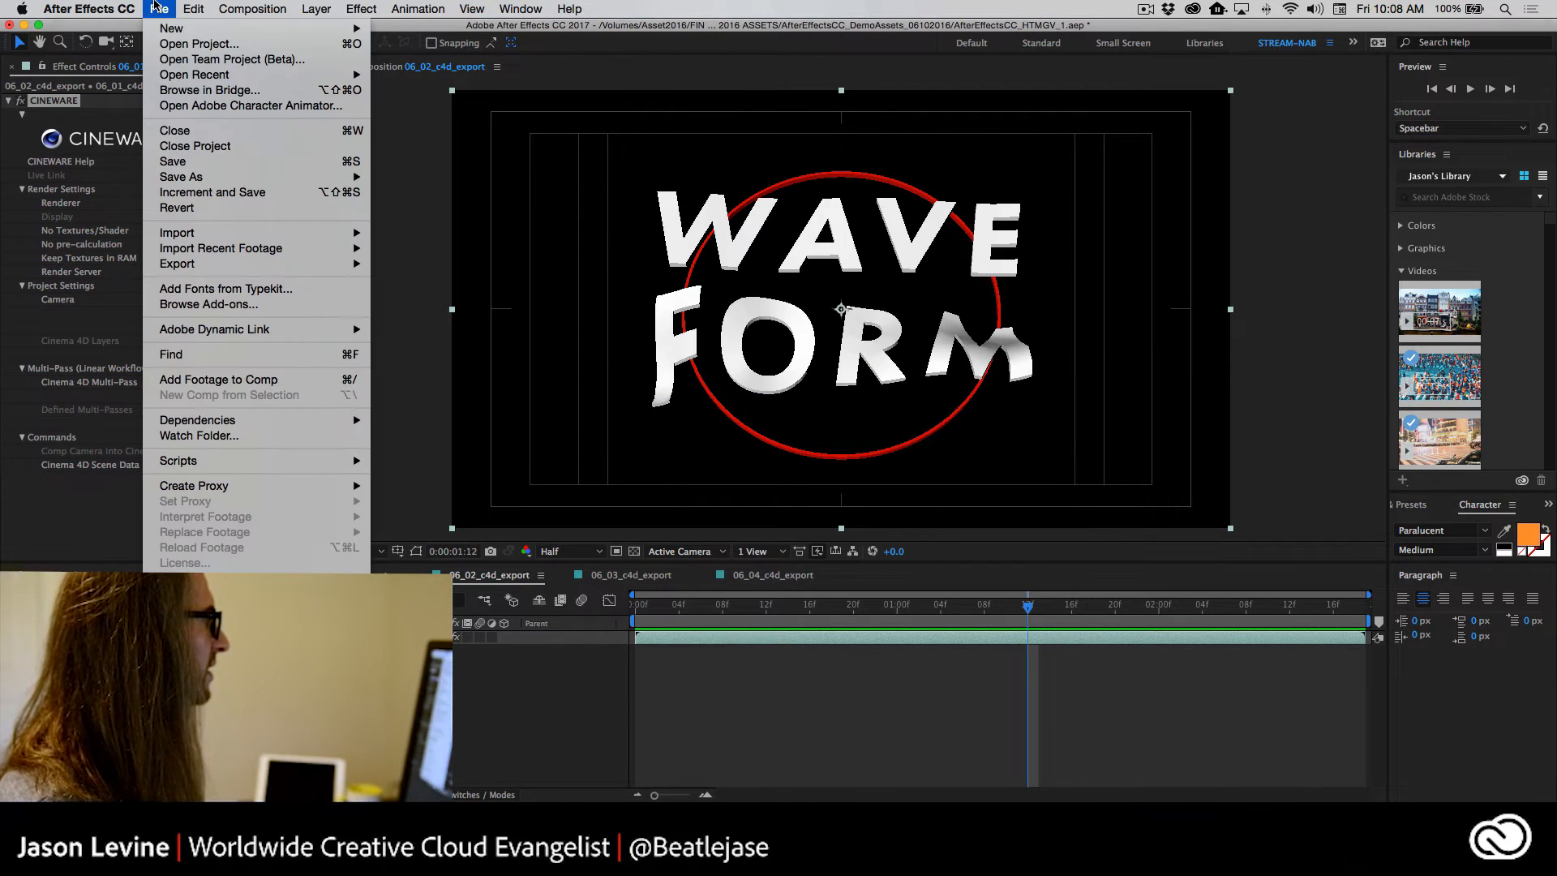
mouse_move(167, 266)
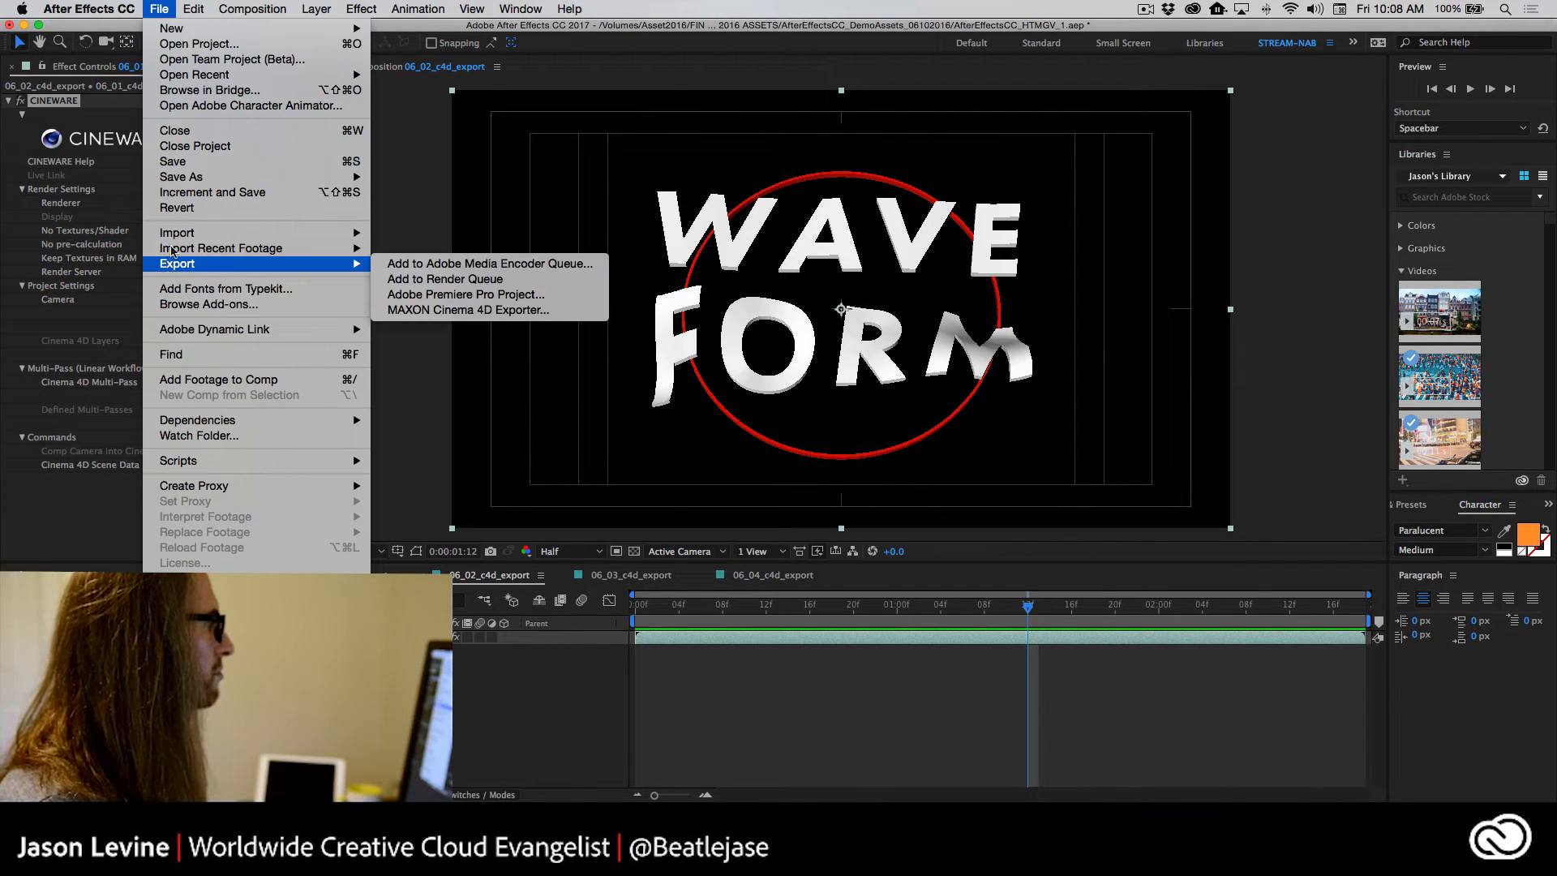
mouse_move(173, 235)
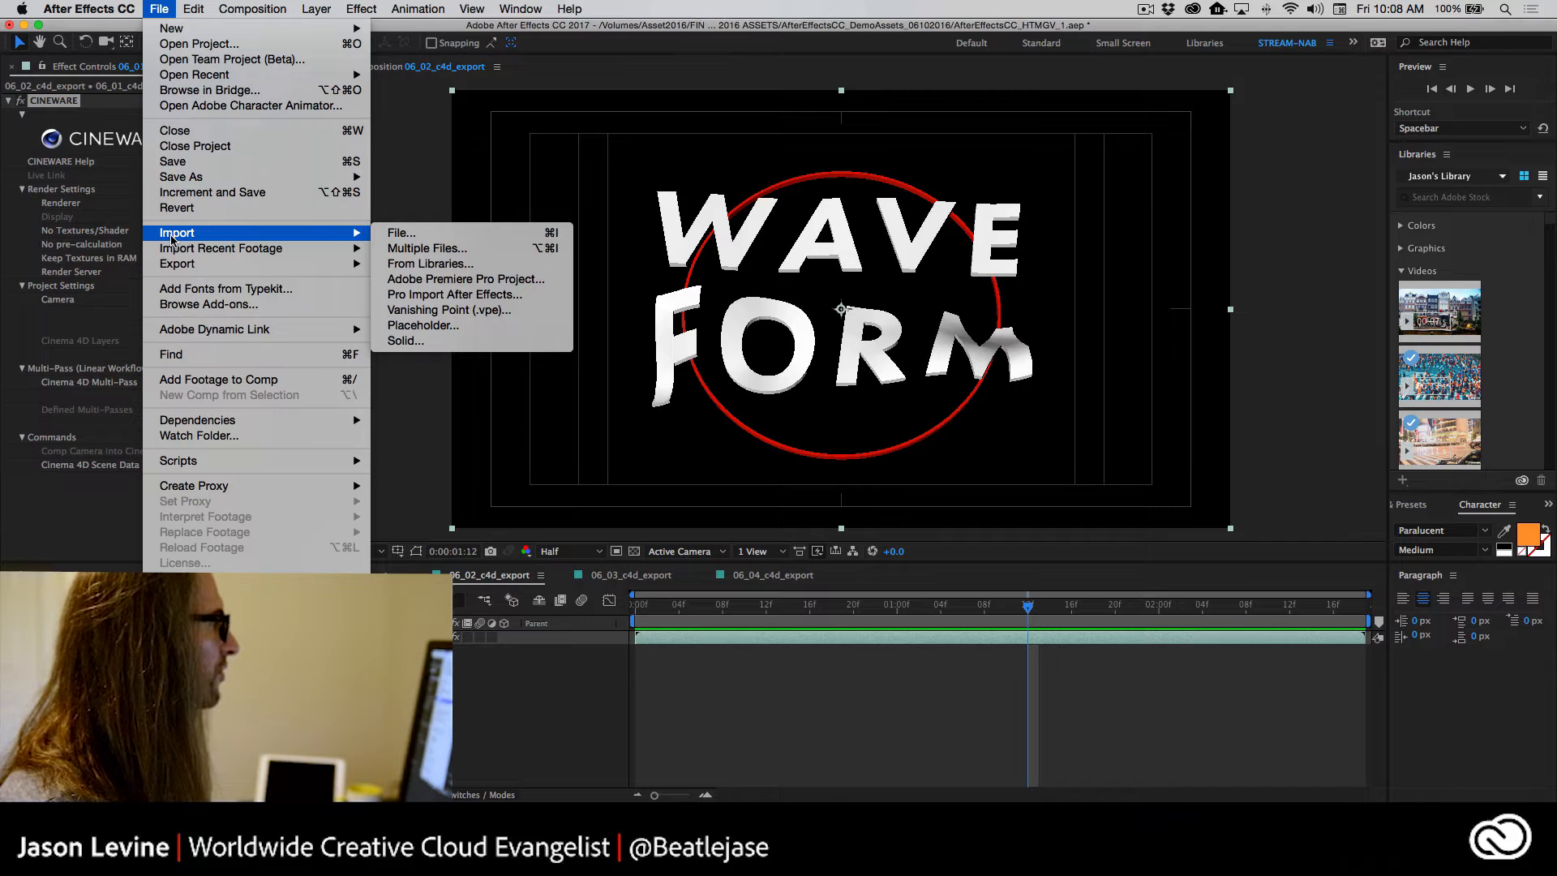
mouse_move(202, 471)
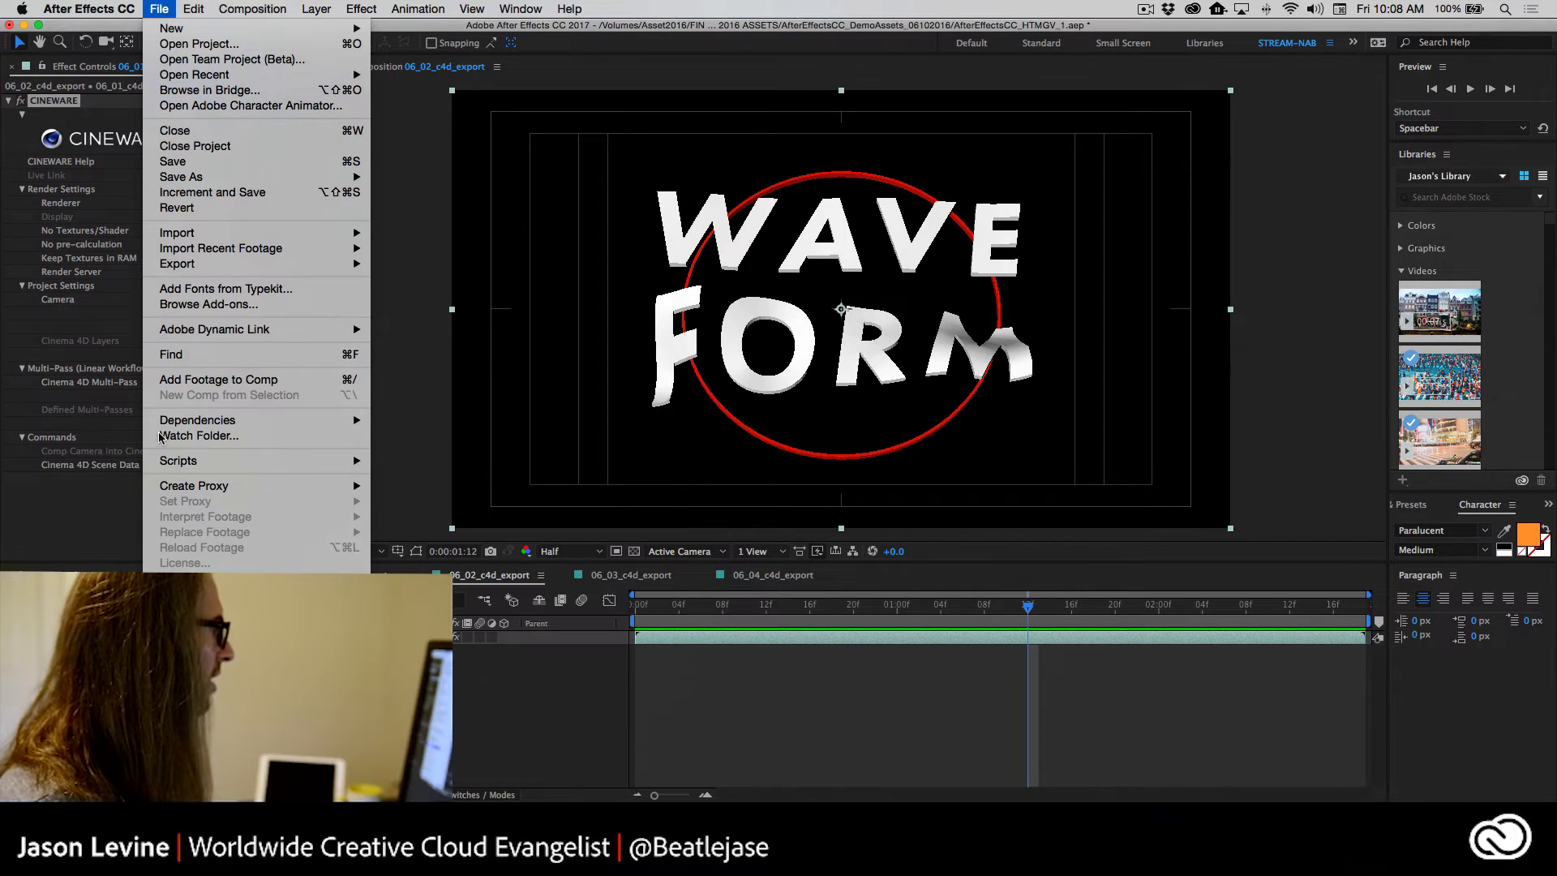
mouse_move(214, 254)
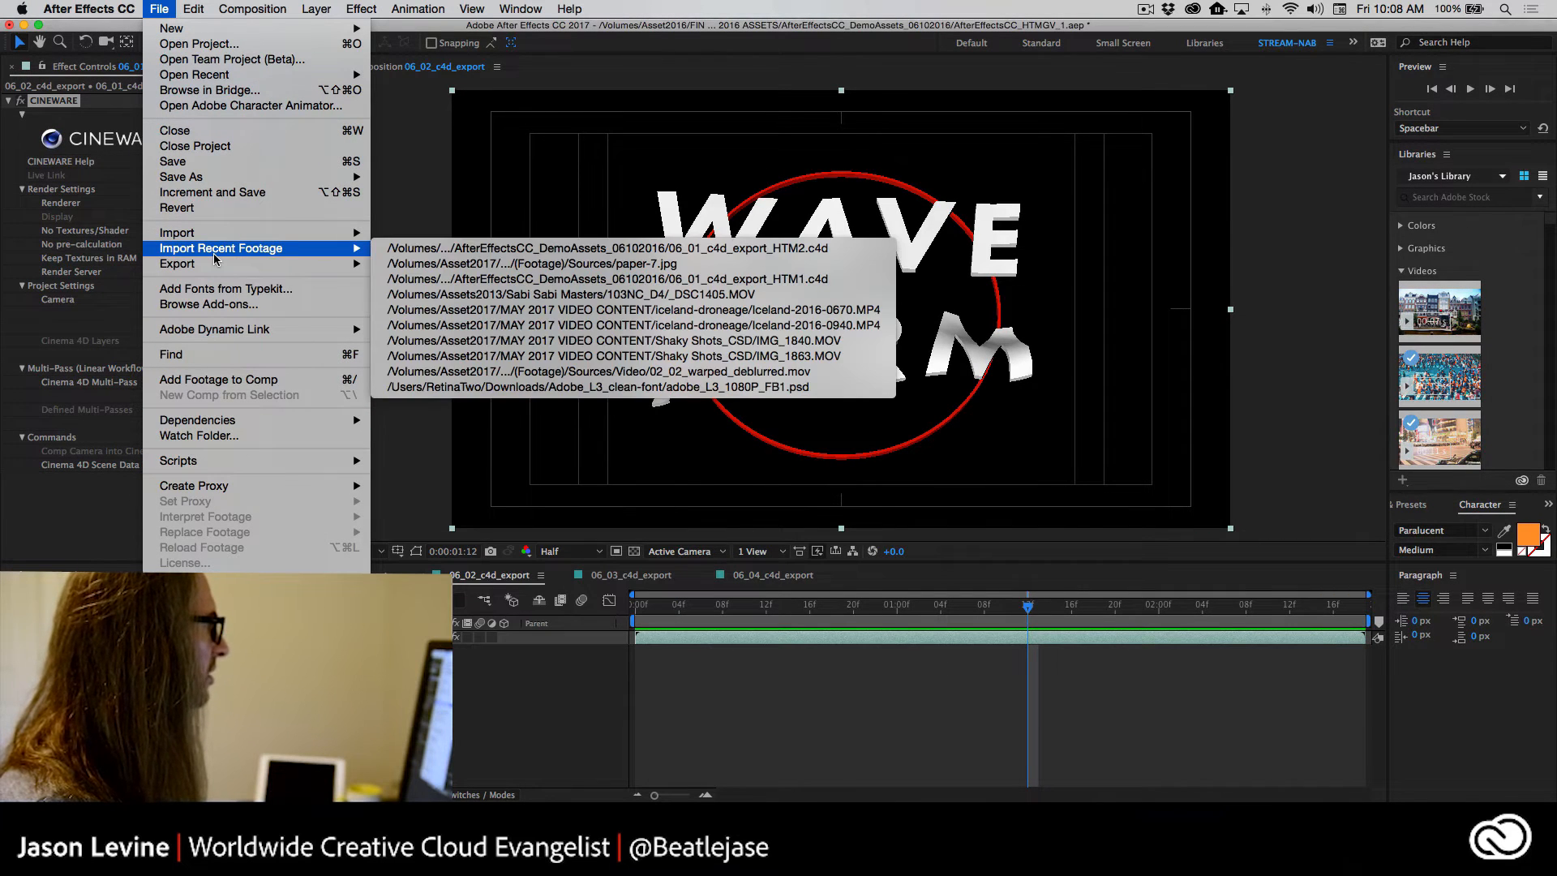
mouse_move(266, 336)
click(207, 8)
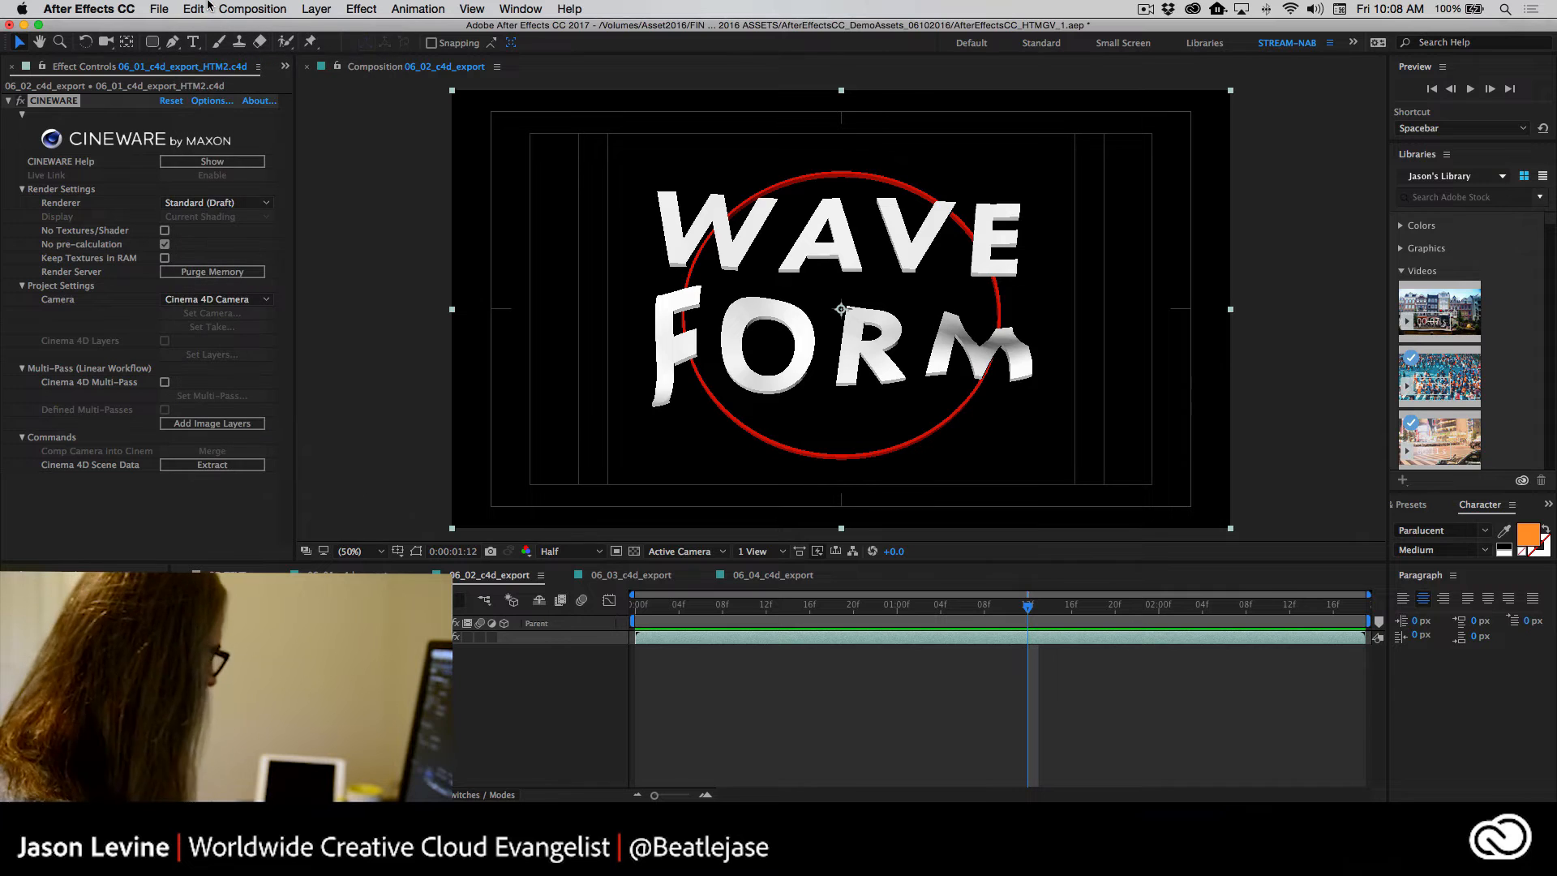
Switch to Premiere Pro and hide the preview area above the 360 project's bins
key(super+Tab)
key(super+Tab)
key(super+Tab)
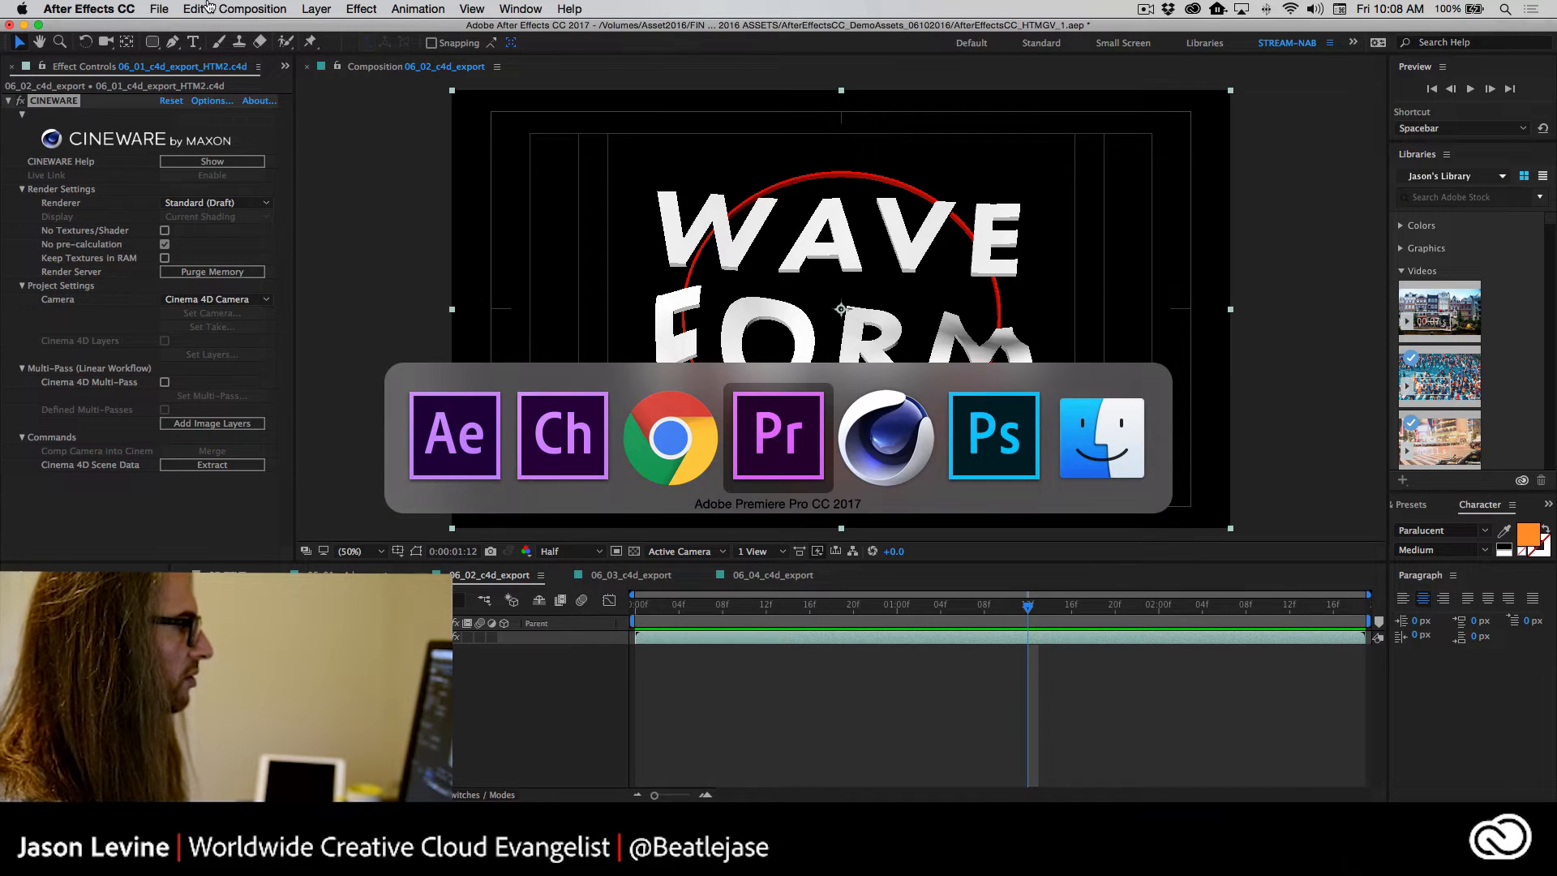
key(super+Tab)
key(super+Tab)
key(super+Tab)
key(super+Tab)
key(super+Tab)
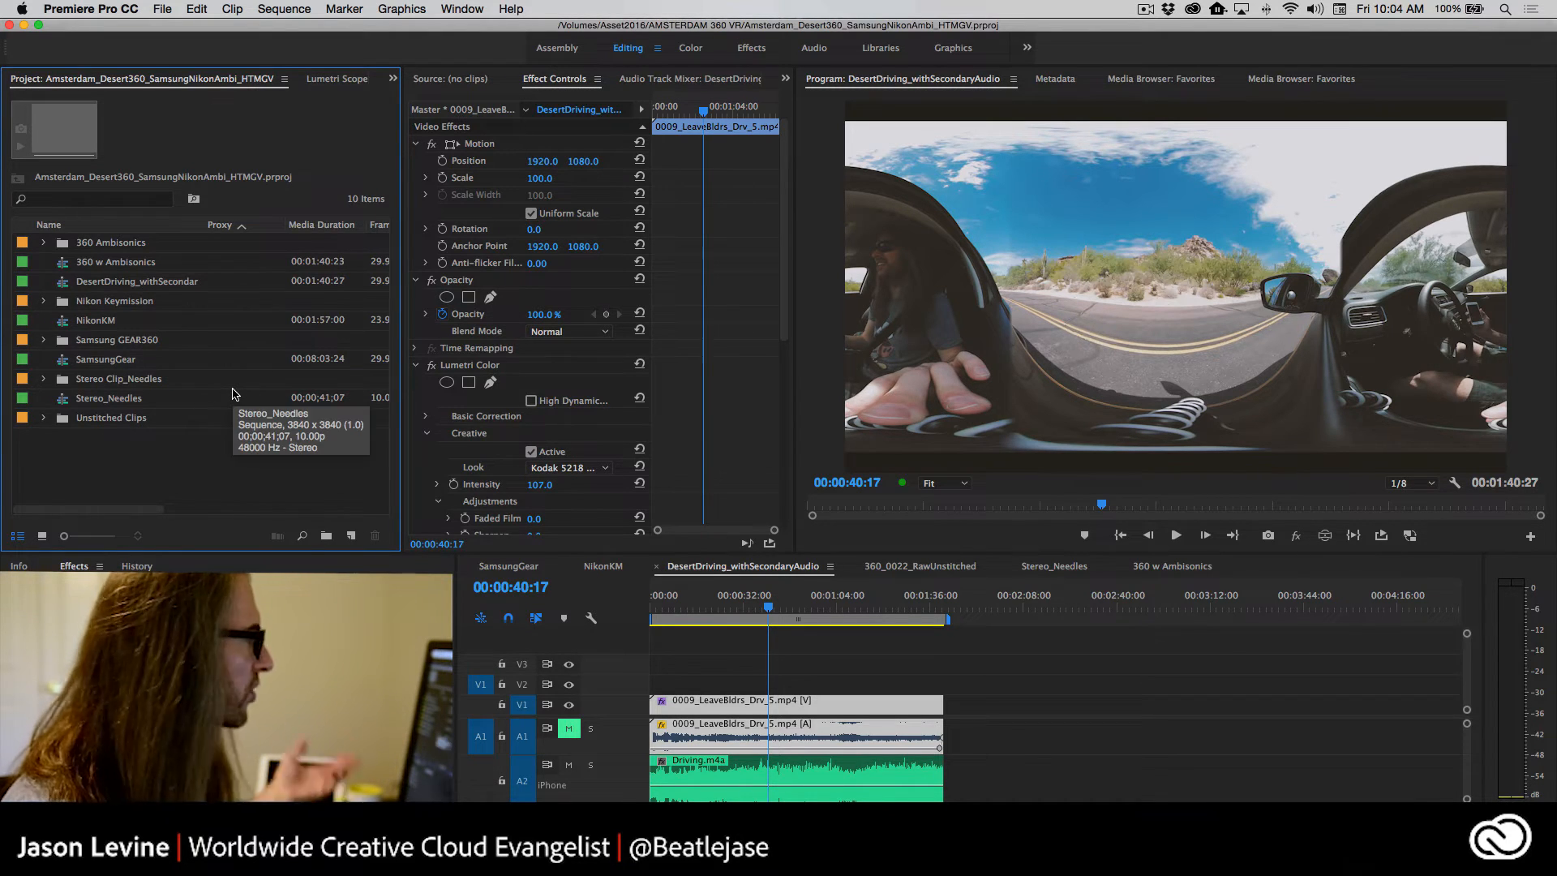
click(284, 79)
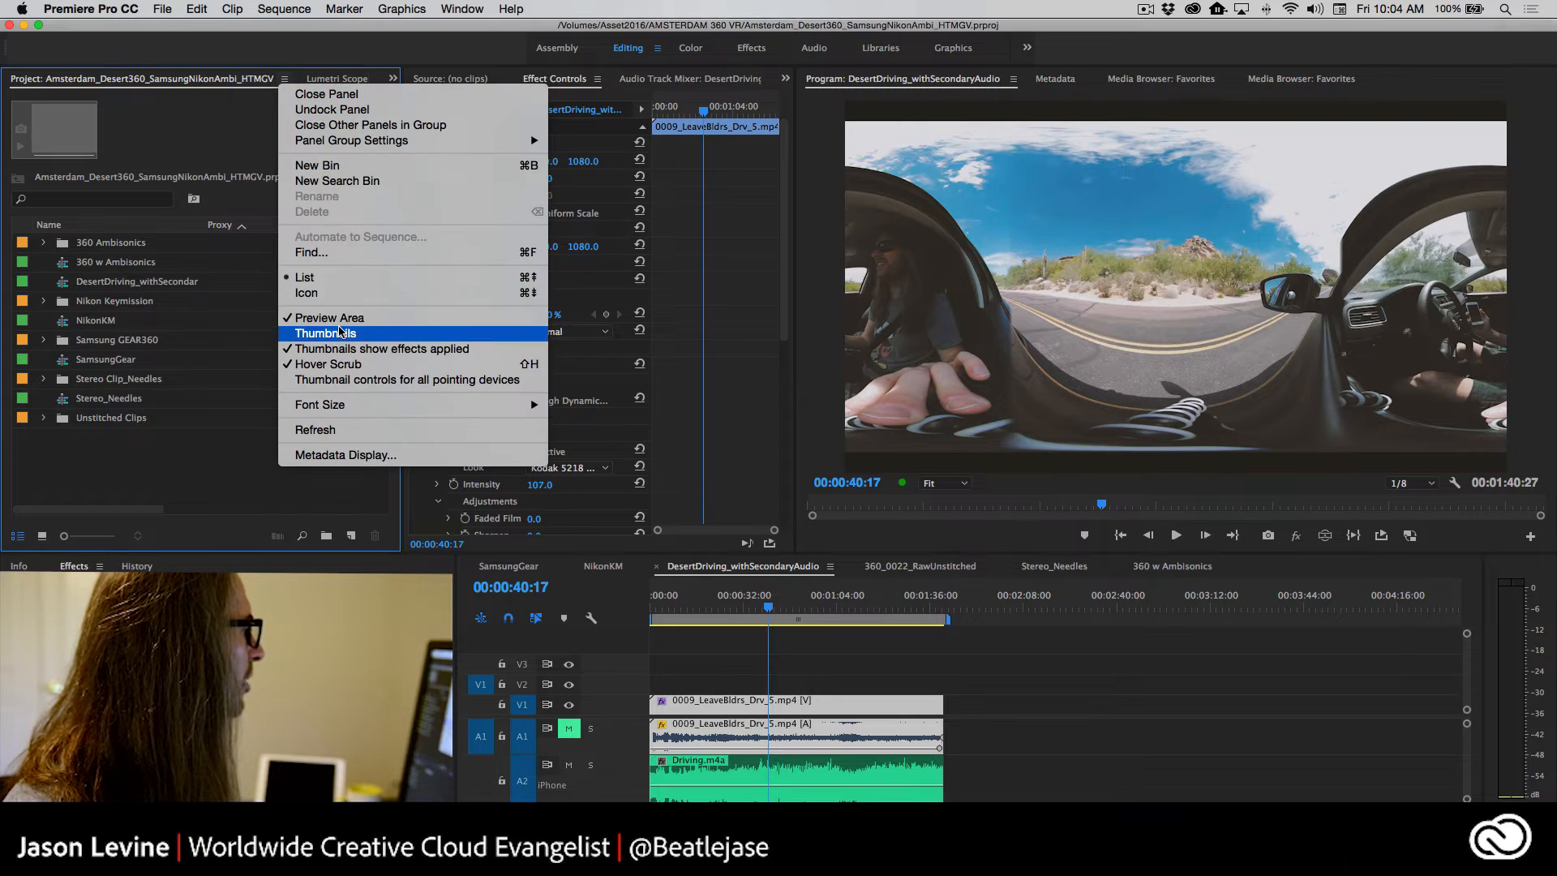
click(338, 318)
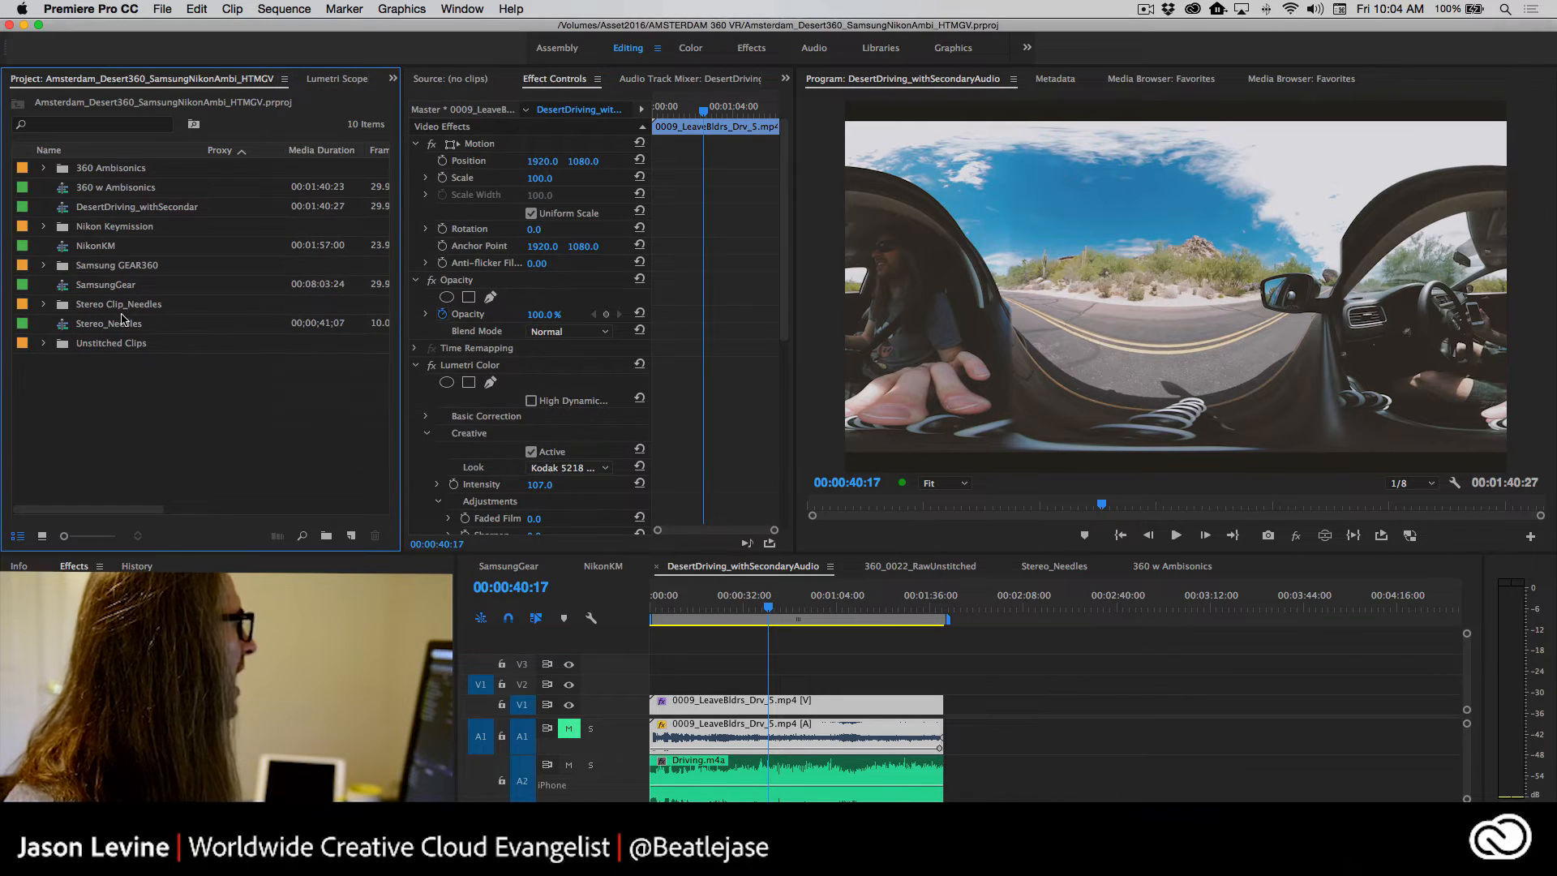
Look through the Nikon Keymission bin's clips and the commands offered for its first clip, then collapse the bin
click(44, 228)
right_click(76, 246)
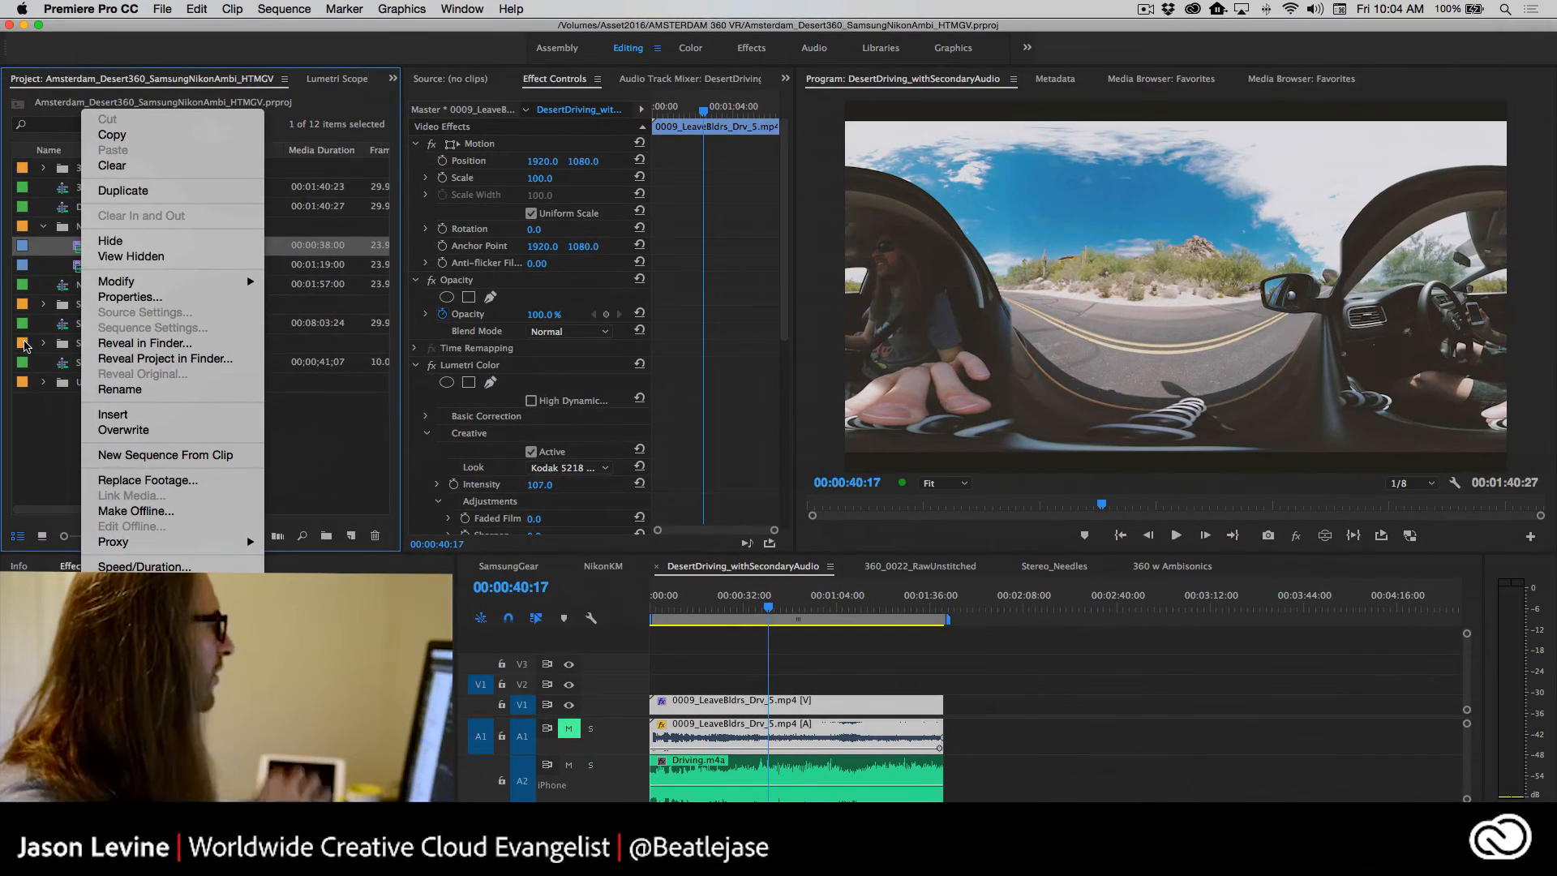
click(25, 347)
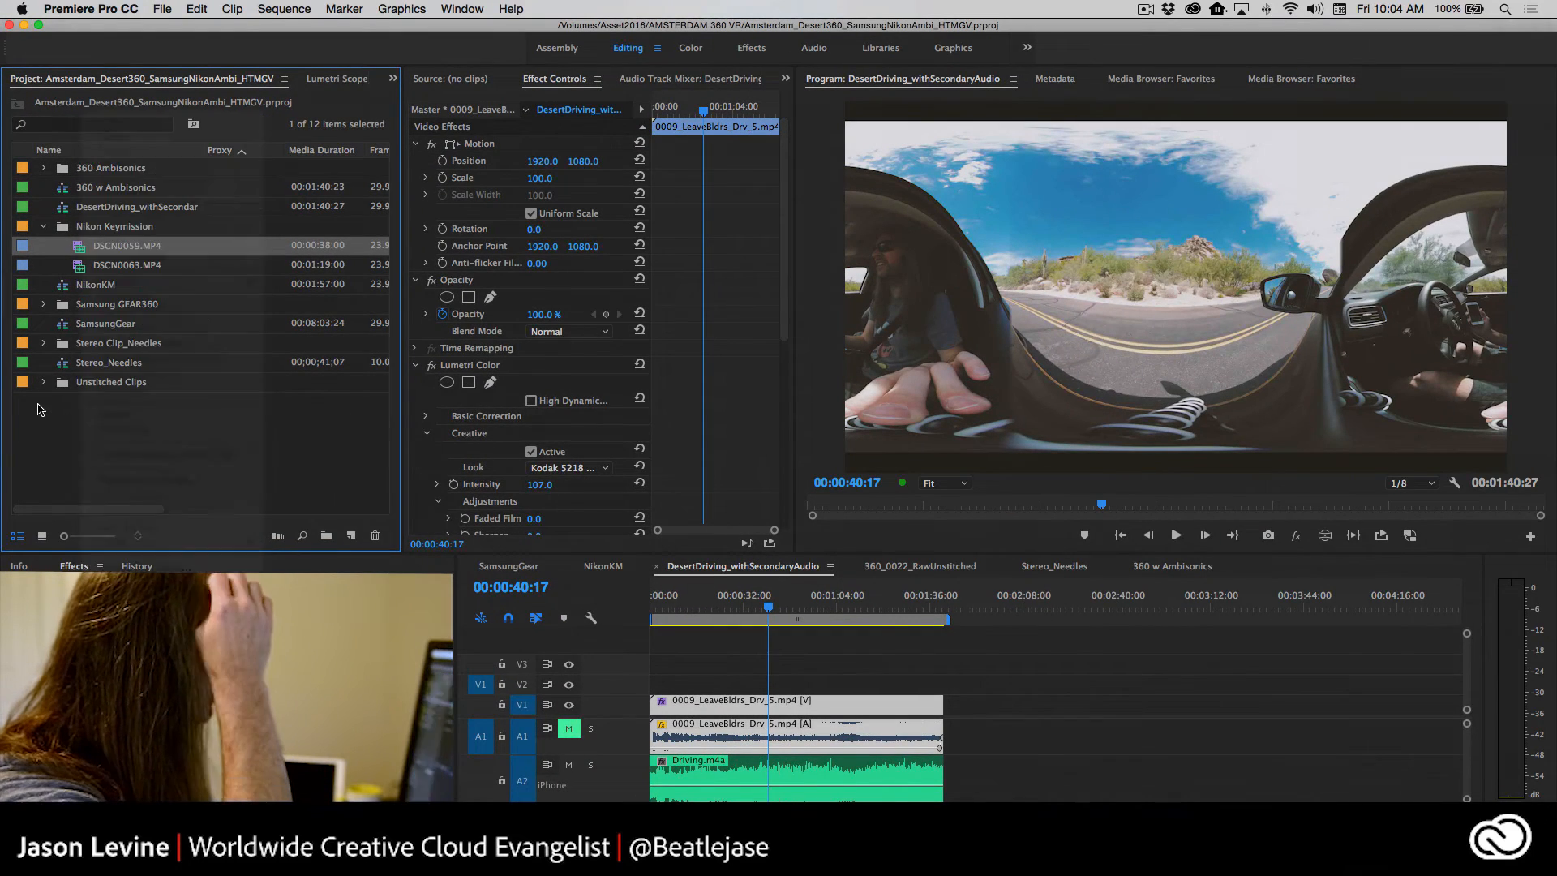
click(43, 226)
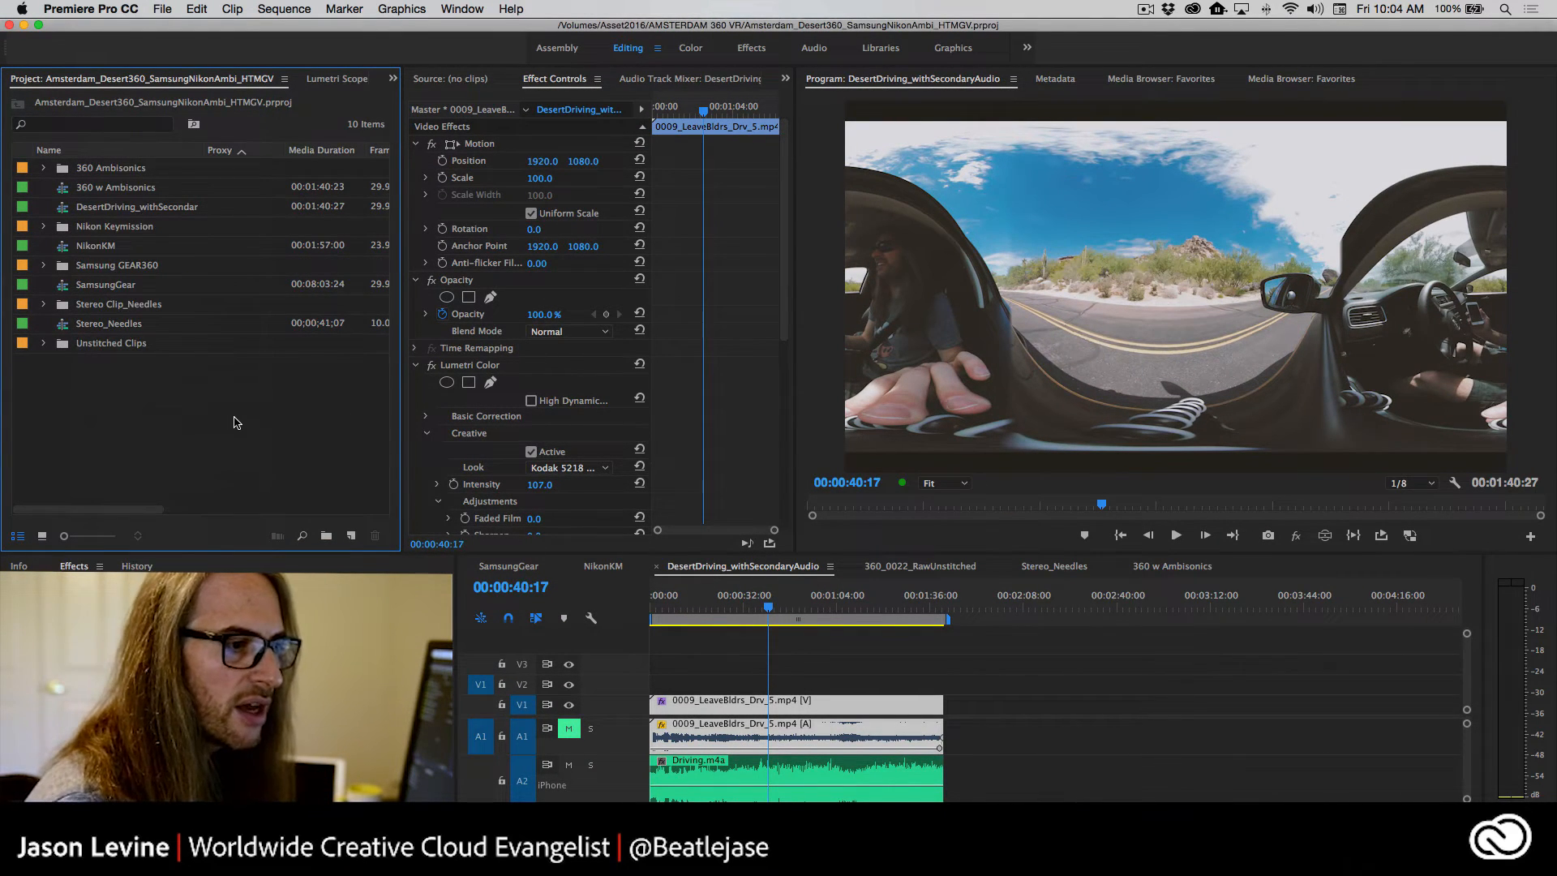
Reset the Editing workspace to its saved layout
click(451, 9)
mouse_move(456, 31)
click(753, 381)
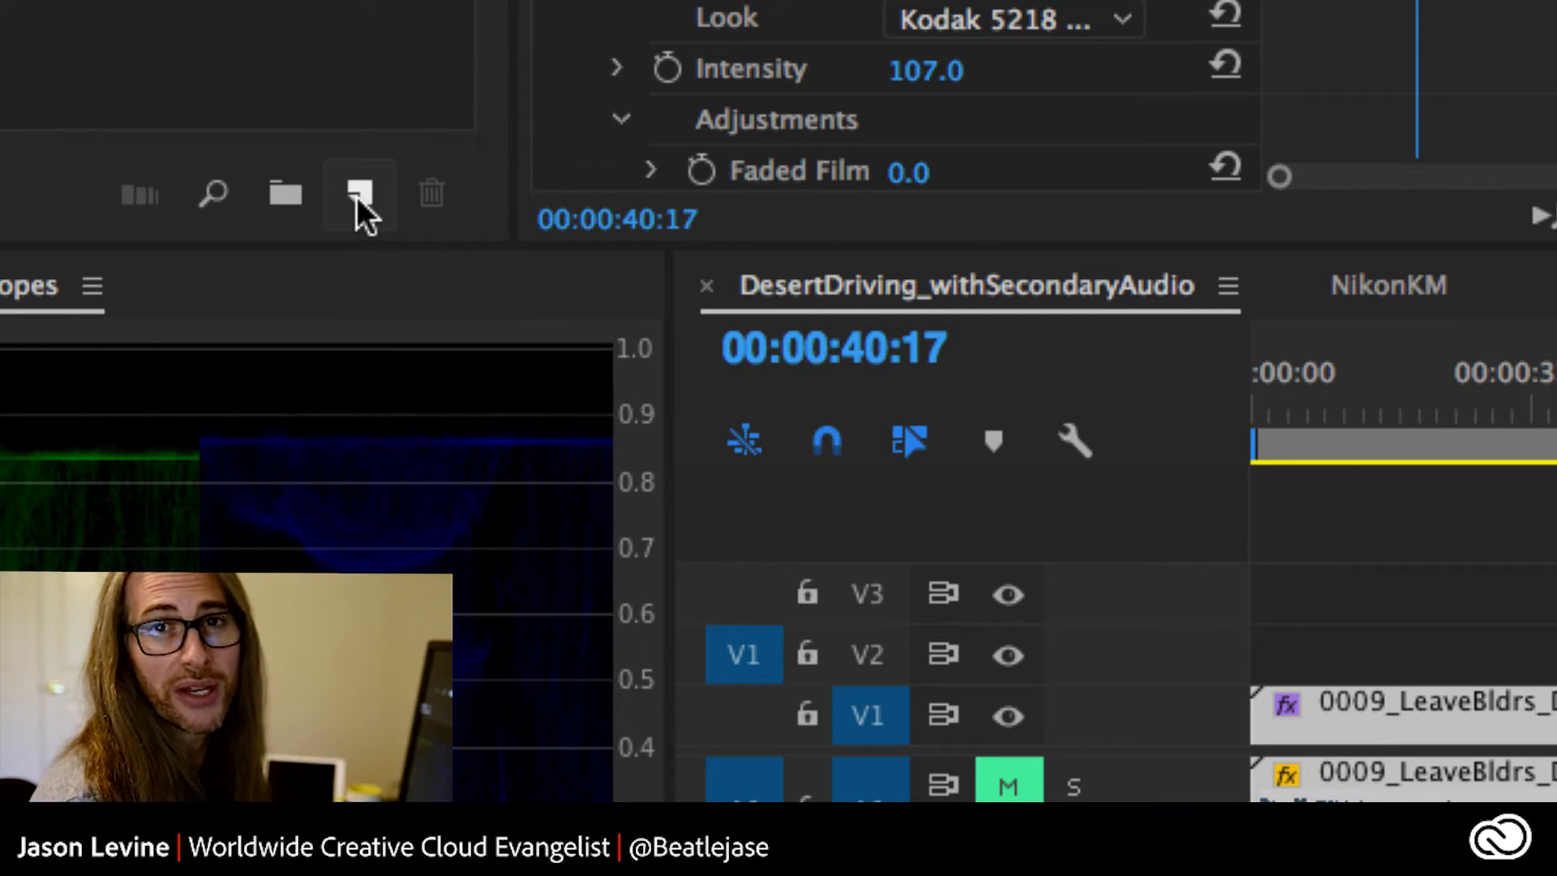
Start a new sequence and browse the Monoscopic 29.97 presets in the VR preset group
click(359, 195)
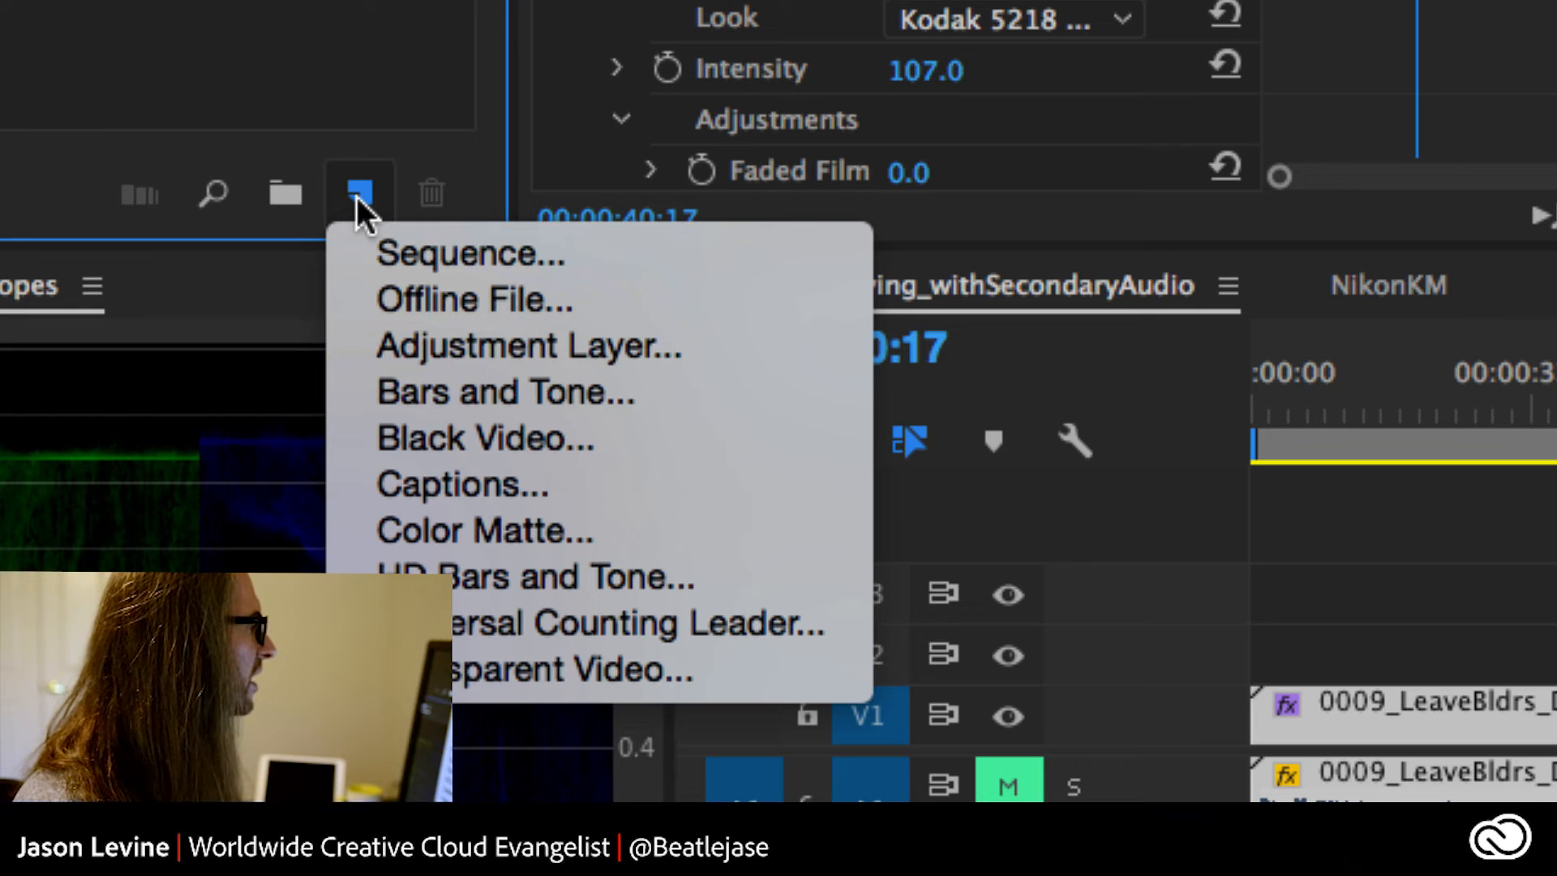
click(591, 251)
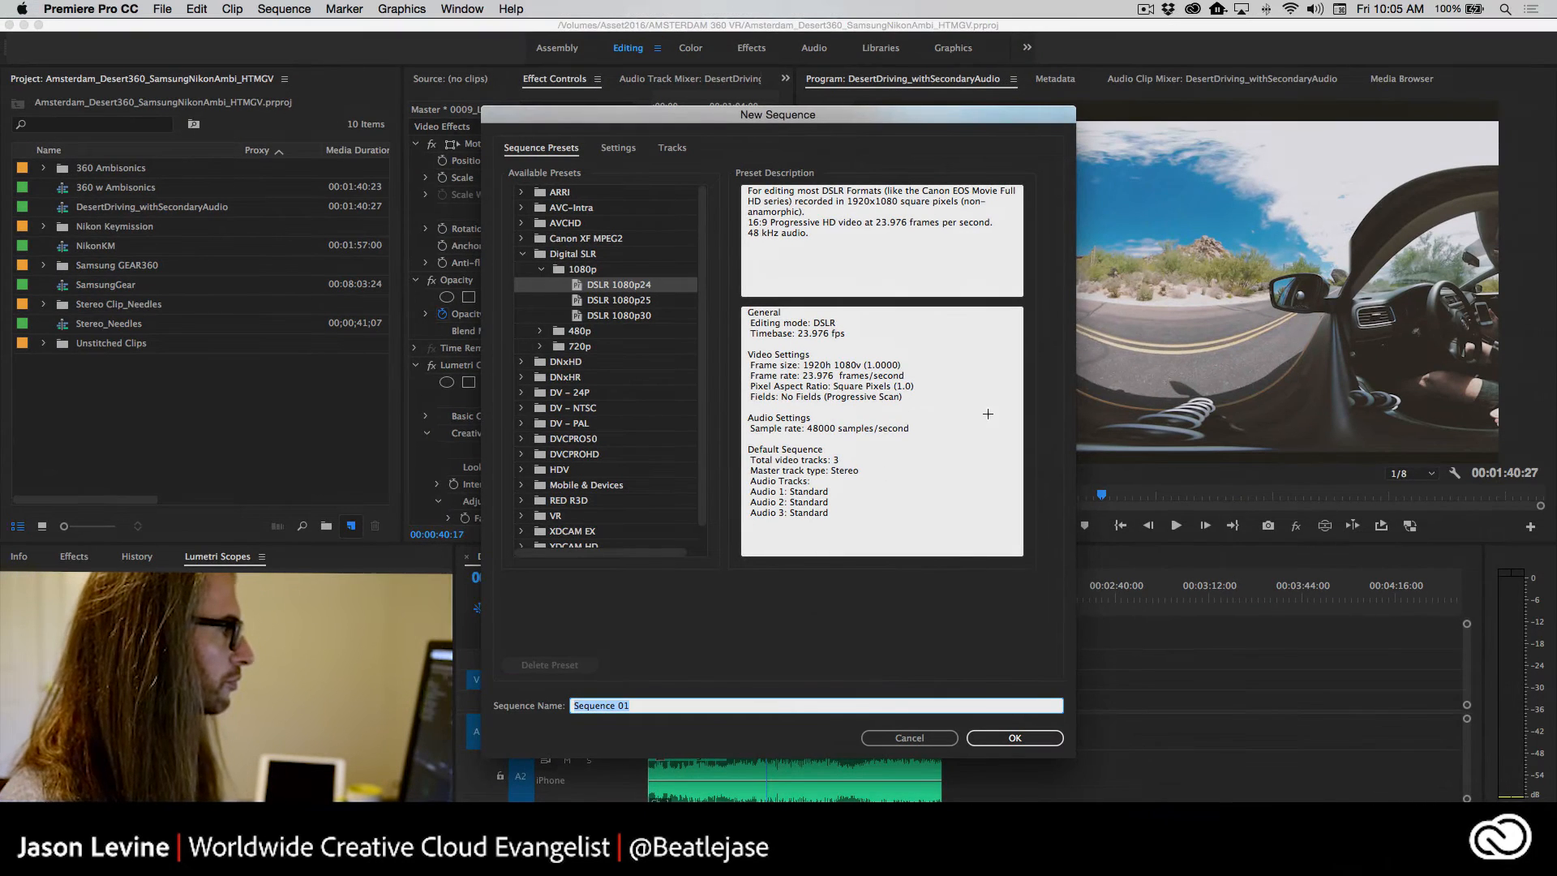
click(522, 254)
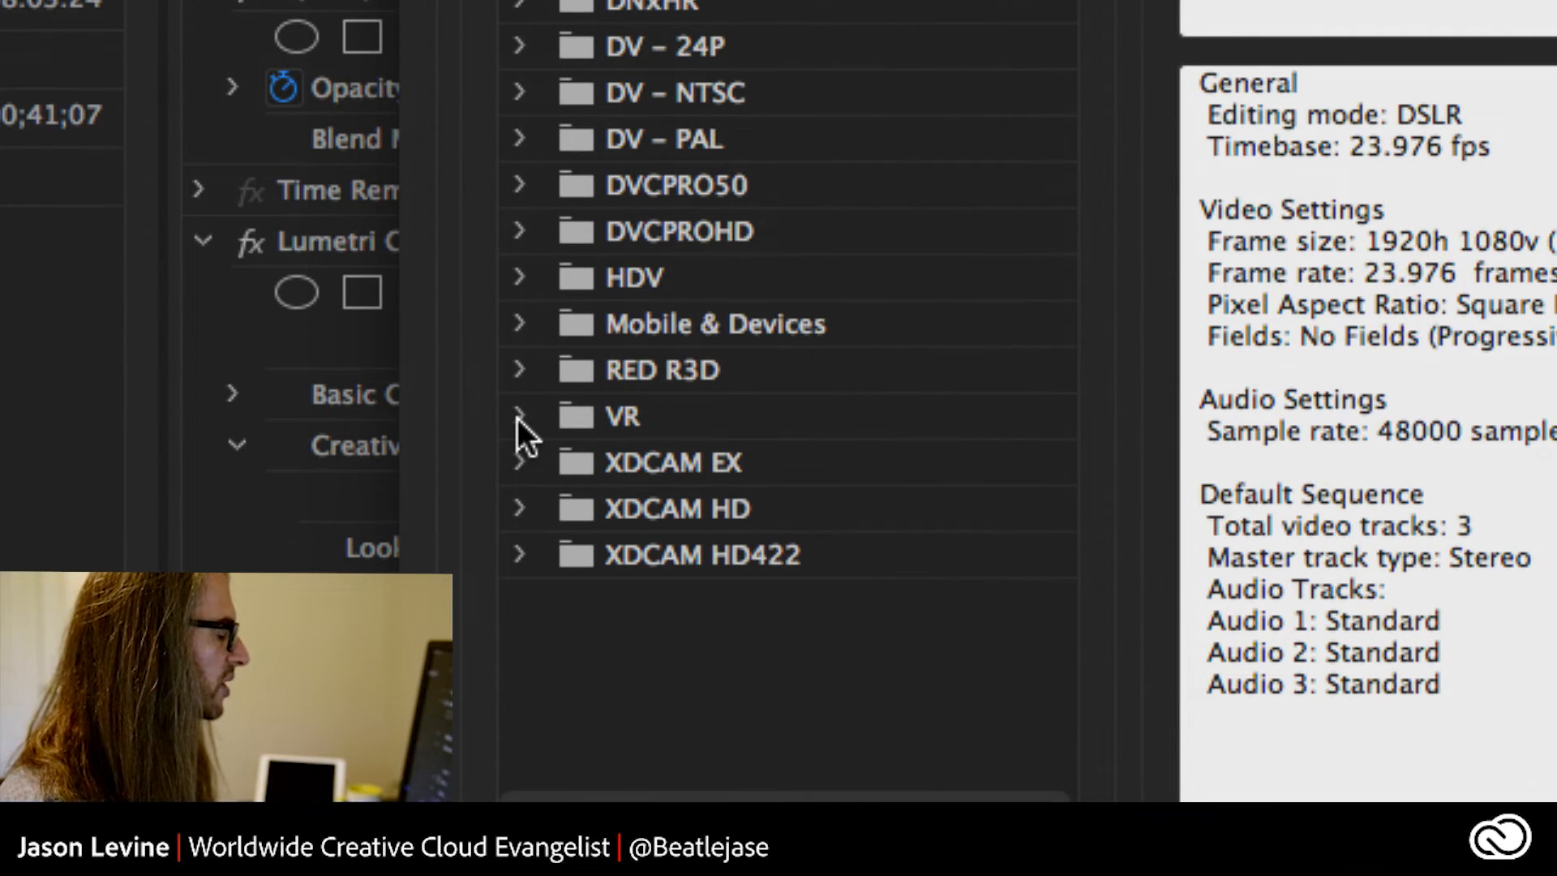
click(519, 417)
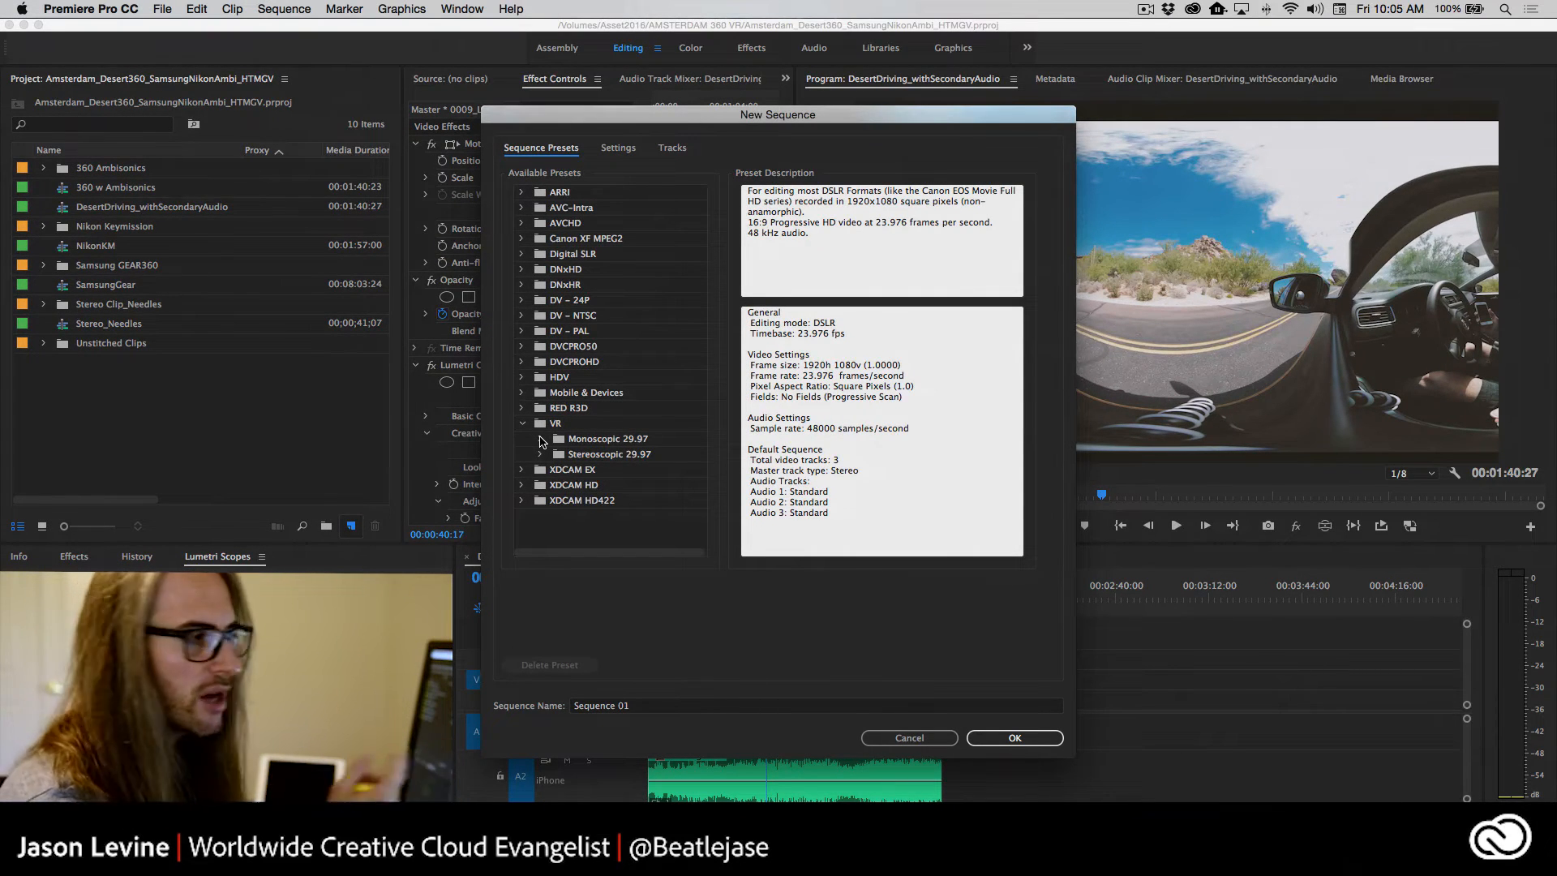
click(540, 440)
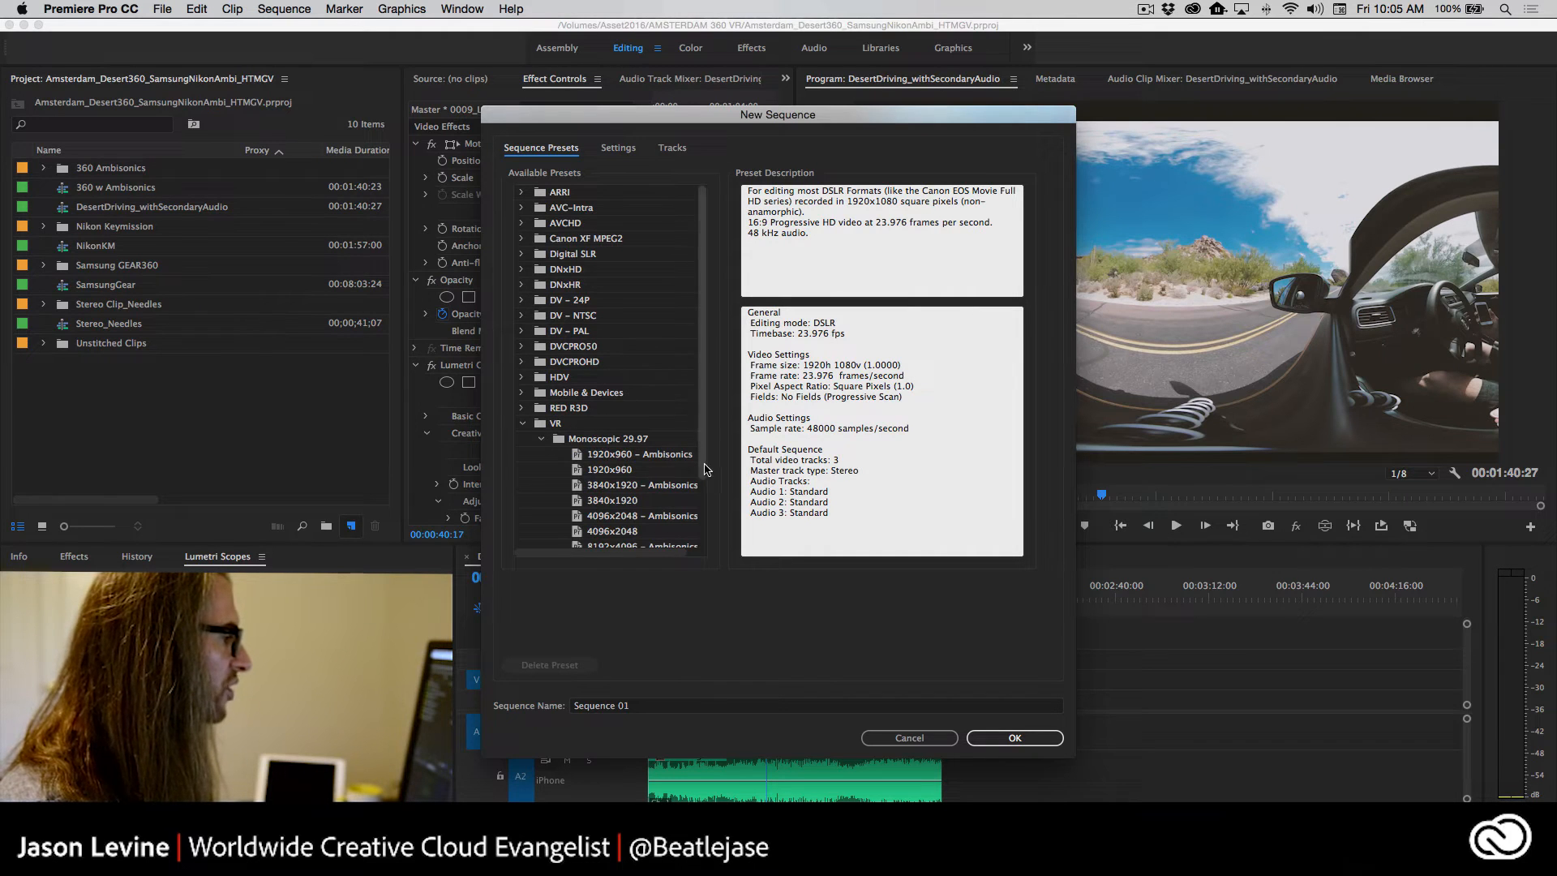
drag(670, 551, 685, 557)
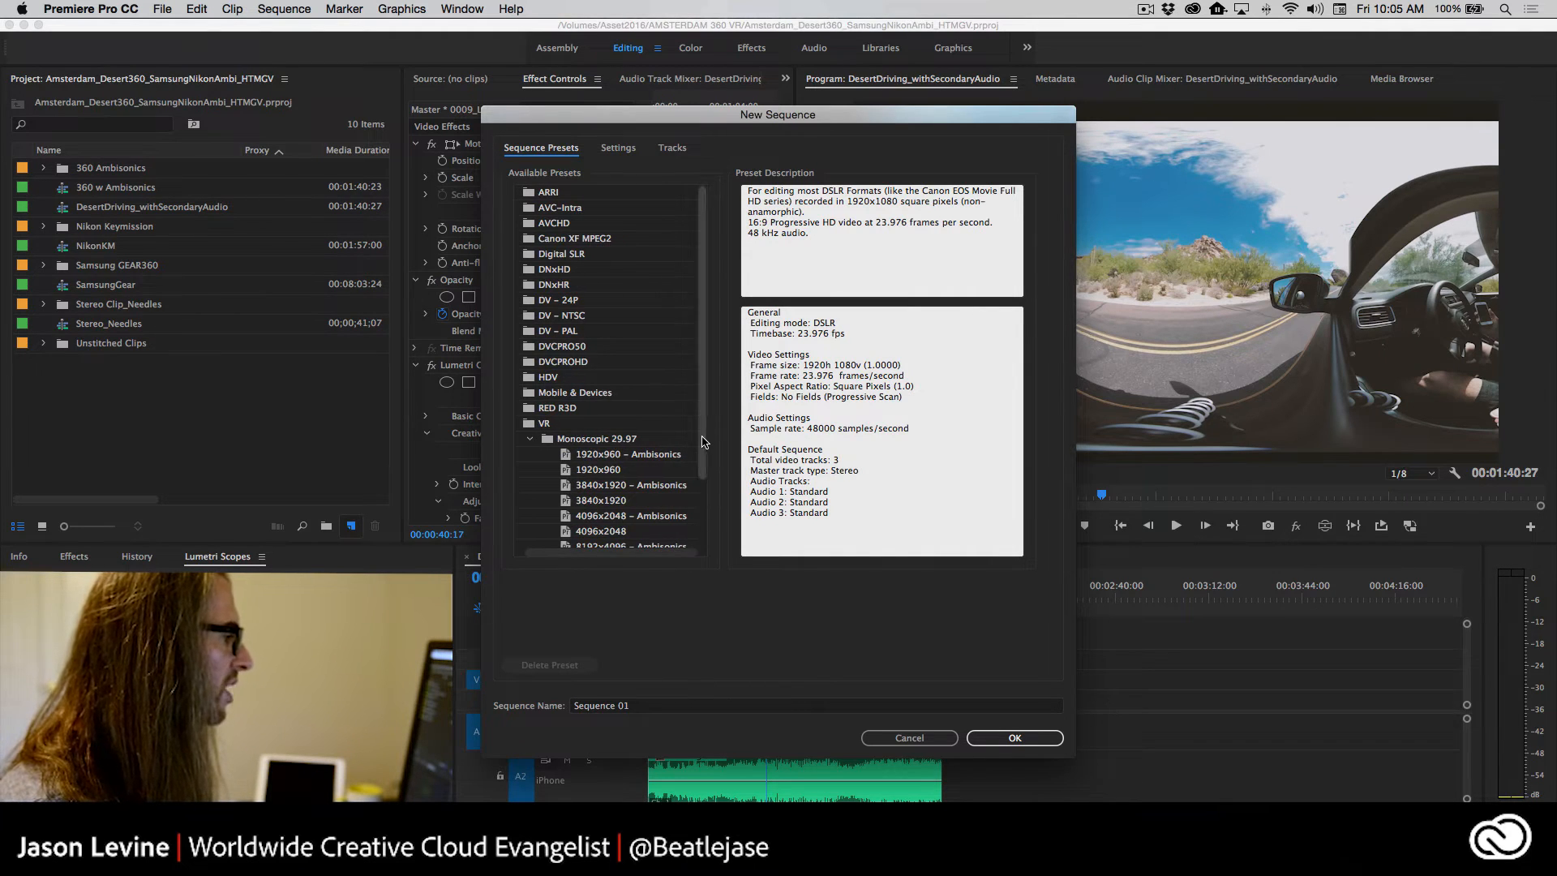
scroll(704, 527, down, 5)
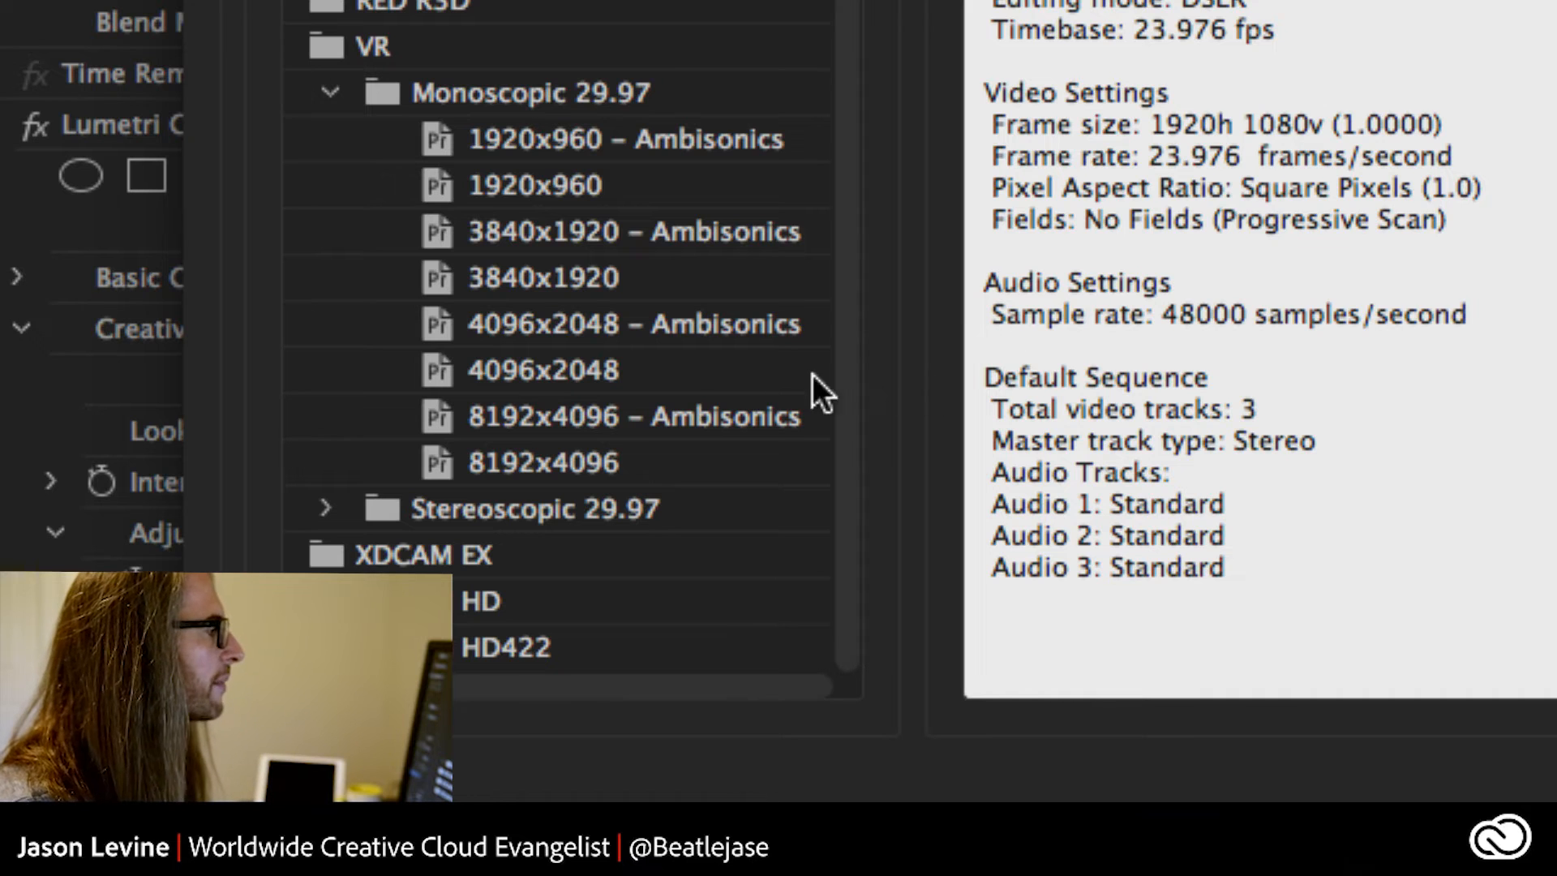
Compare the monoscopic 3840x1920 preset with its Ambisonics version, leaving 3840x1920 – Ambisonics selected
click(674, 264)
click(672, 242)
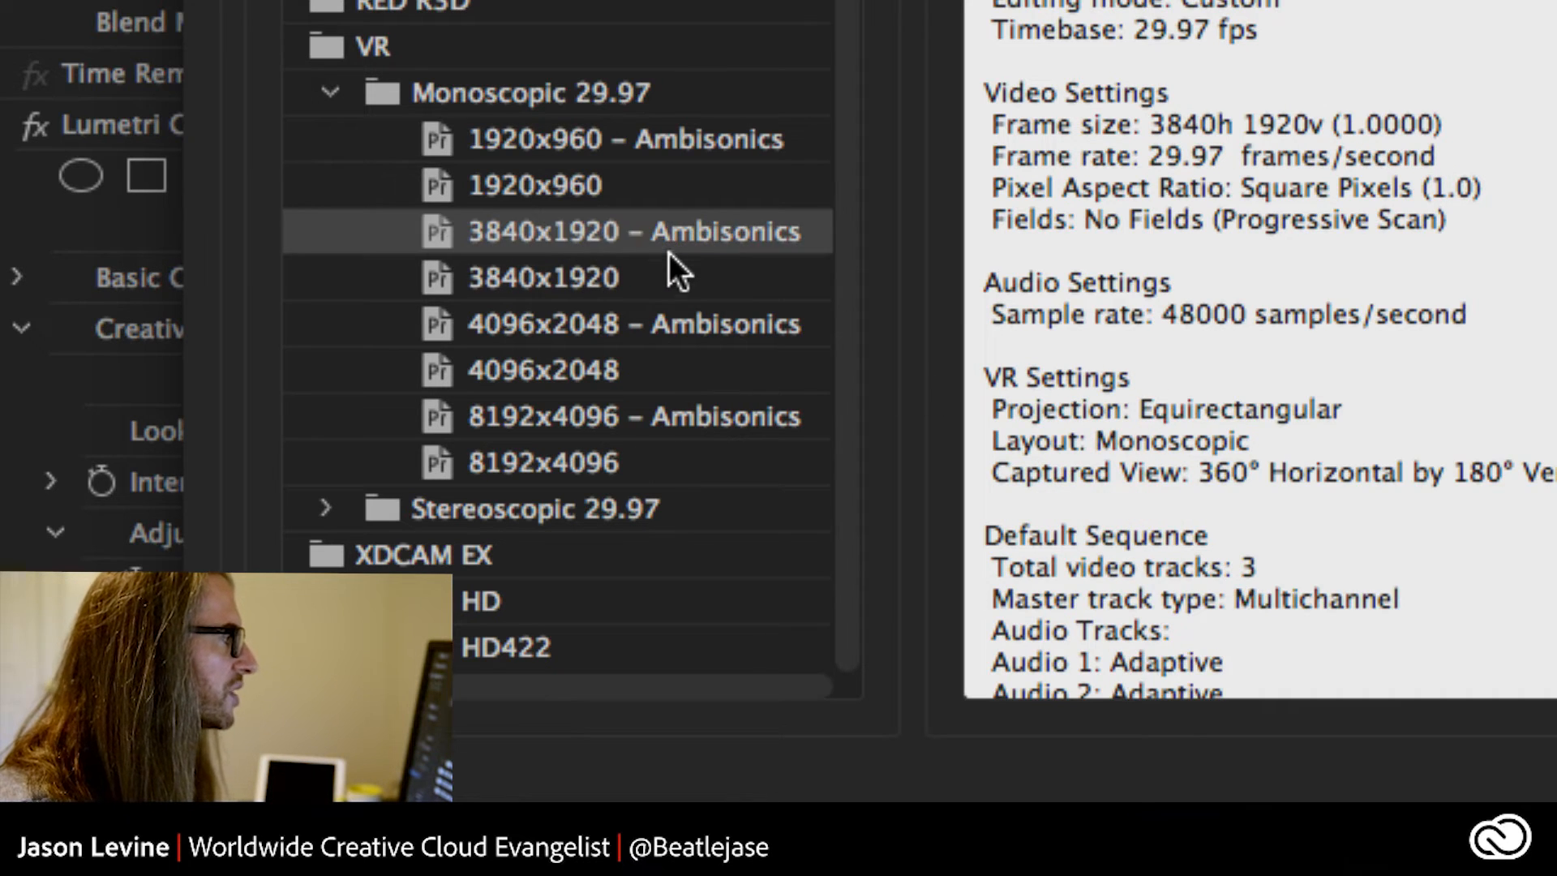
click(670, 259)
click(665, 244)
click(679, 272)
click(681, 239)
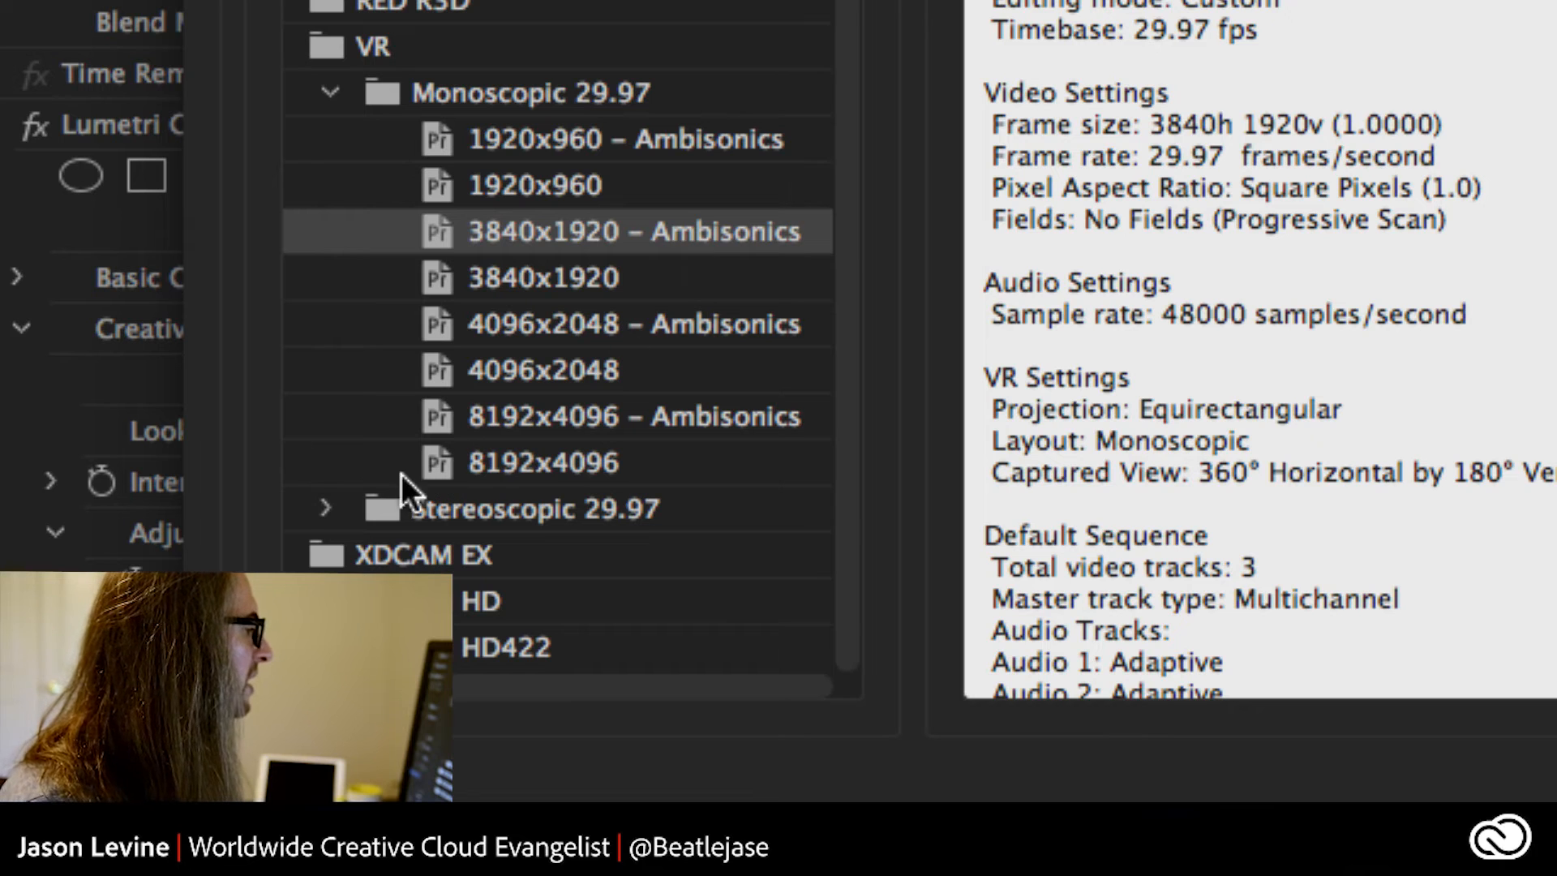
Browse the full list of Stereoscopic 29.97 VR sequence presets
click(323, 508)
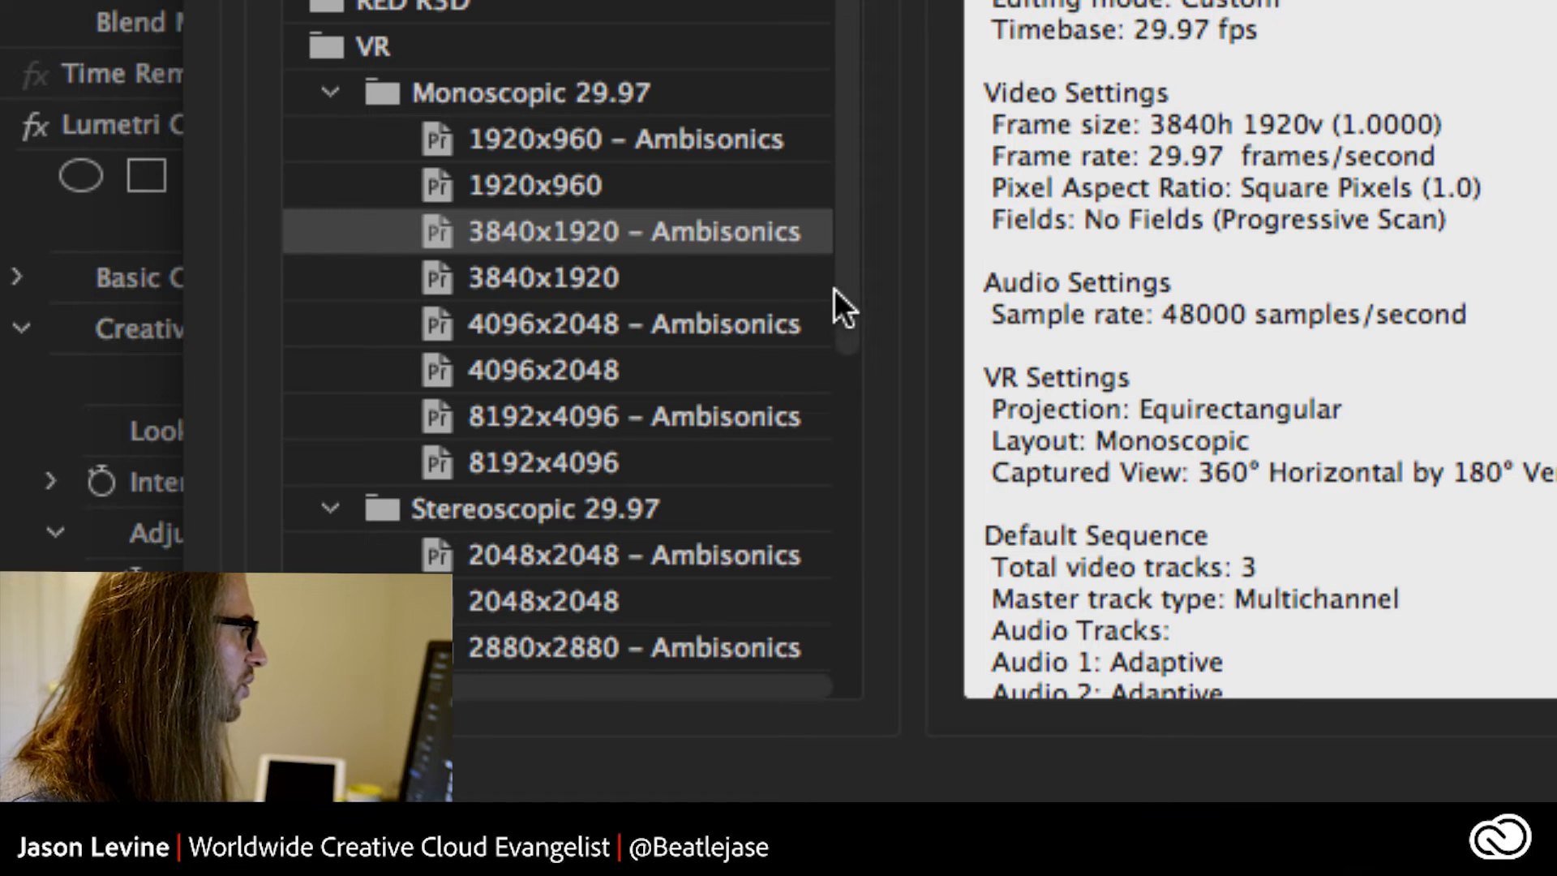
drag(835, 289, 849, 484)
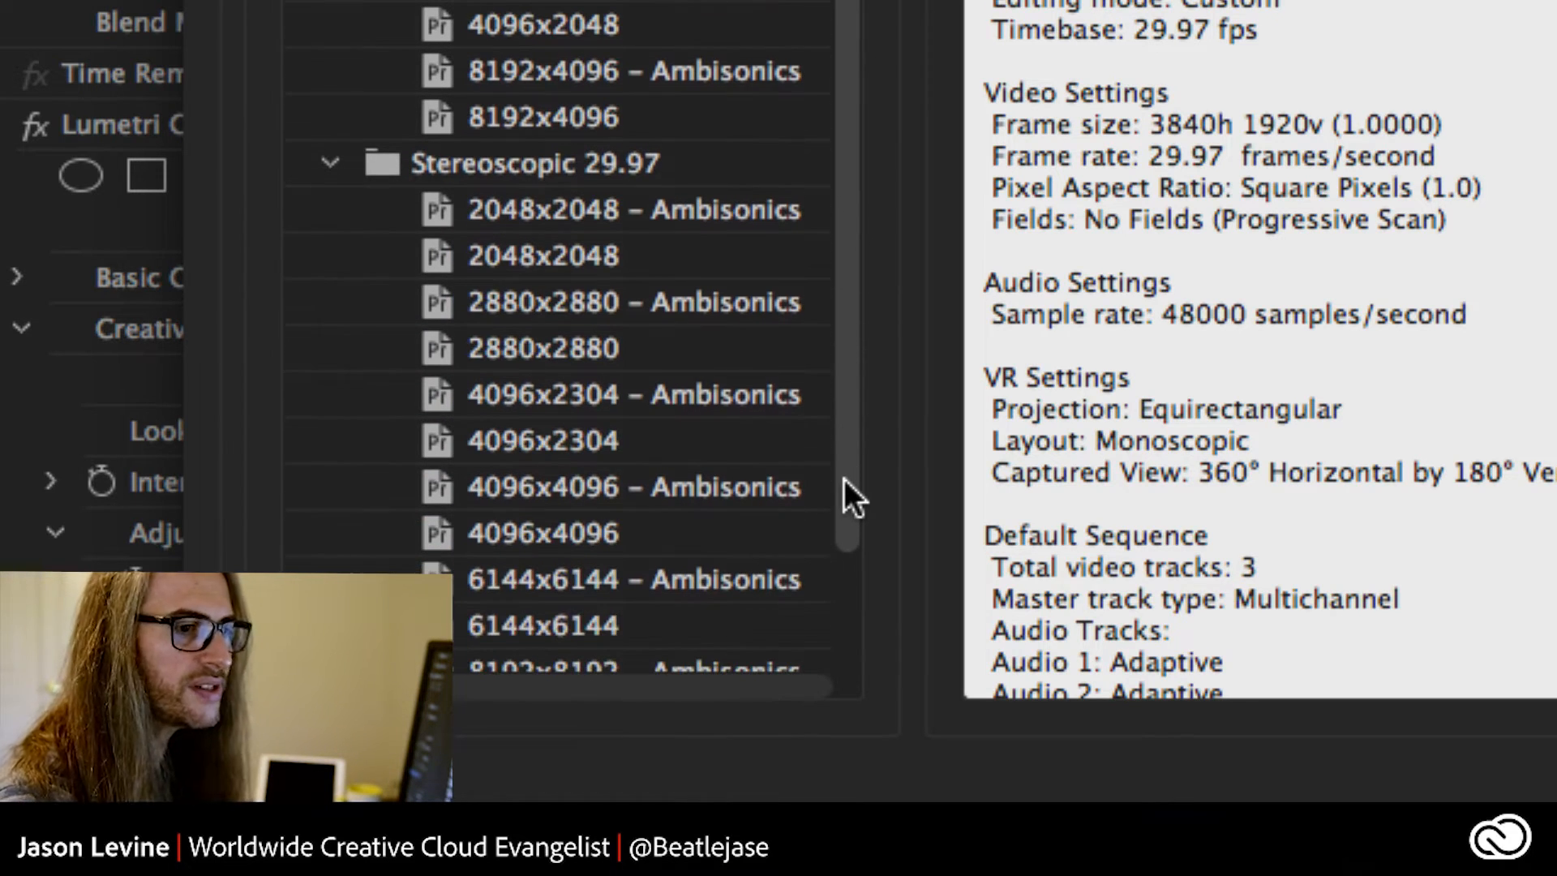
scroll(842, 487, down, 1)
scroll(842, 486, down, 2)
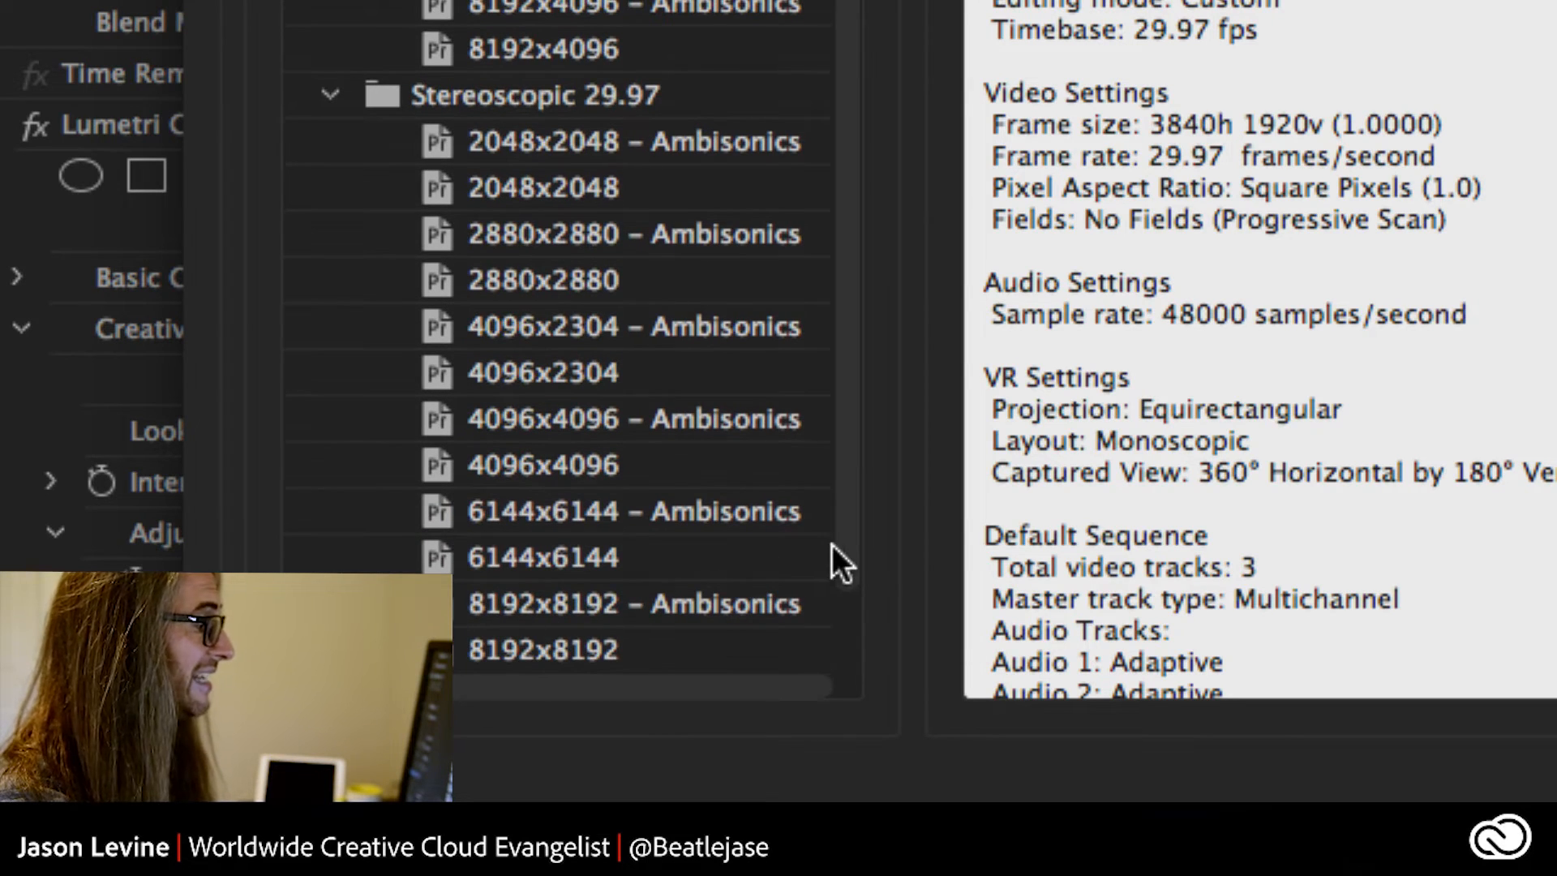
mouse_move(837, 543)
mouse_down()
mouse_move(840, 490)
mouse_move(849, 571)
mouse_up()
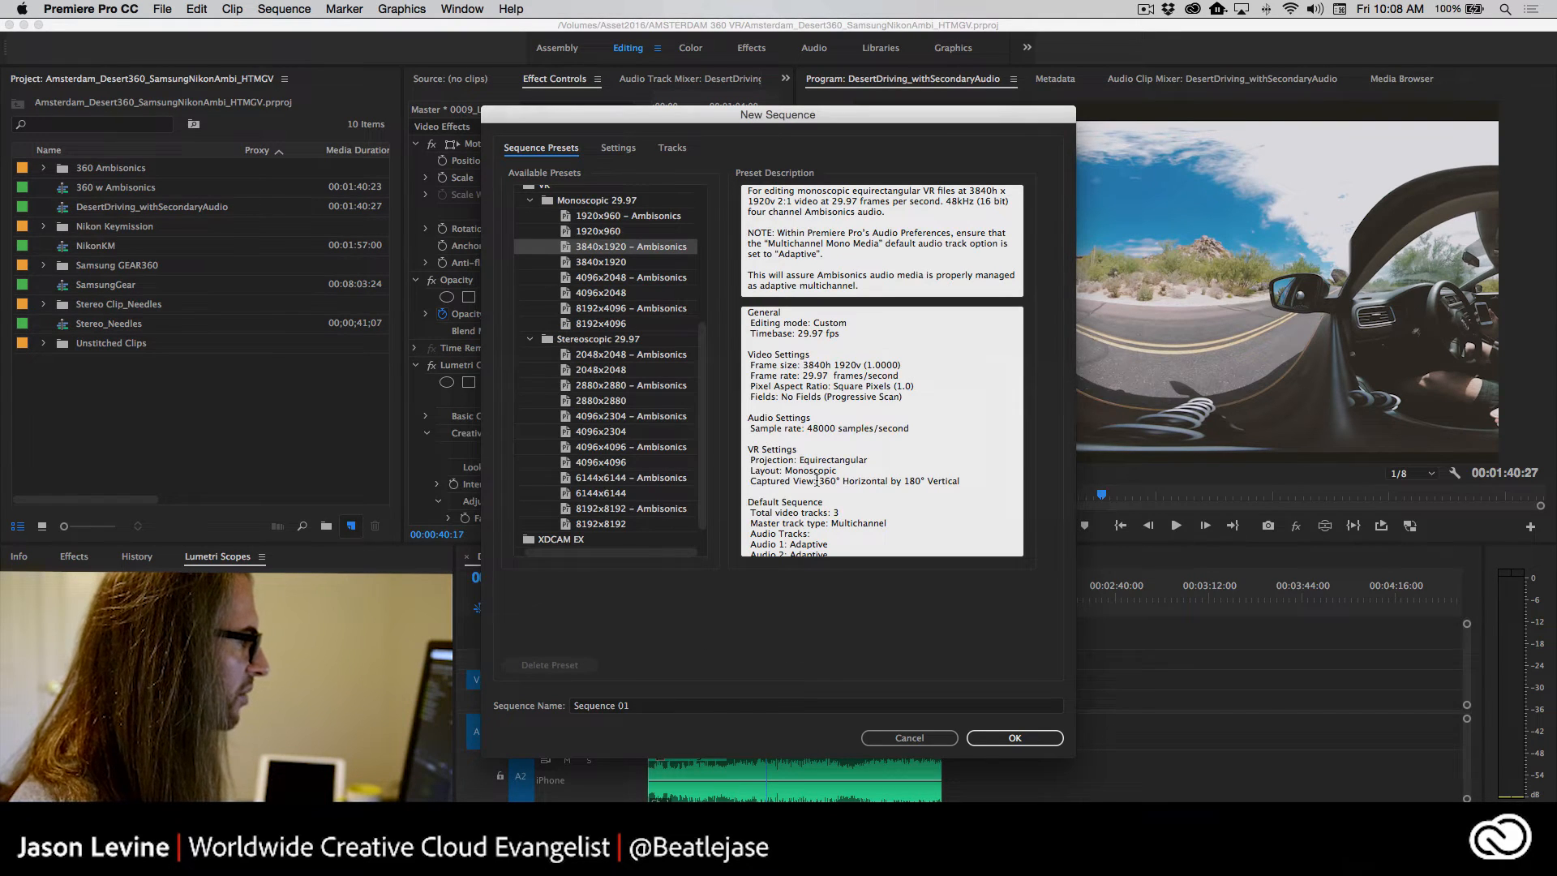
Read the stereoscopic 2048x2048 – Ambisonics preset's note on the Adaptive audio track option and leave without creating a sequence
click(662, 353)
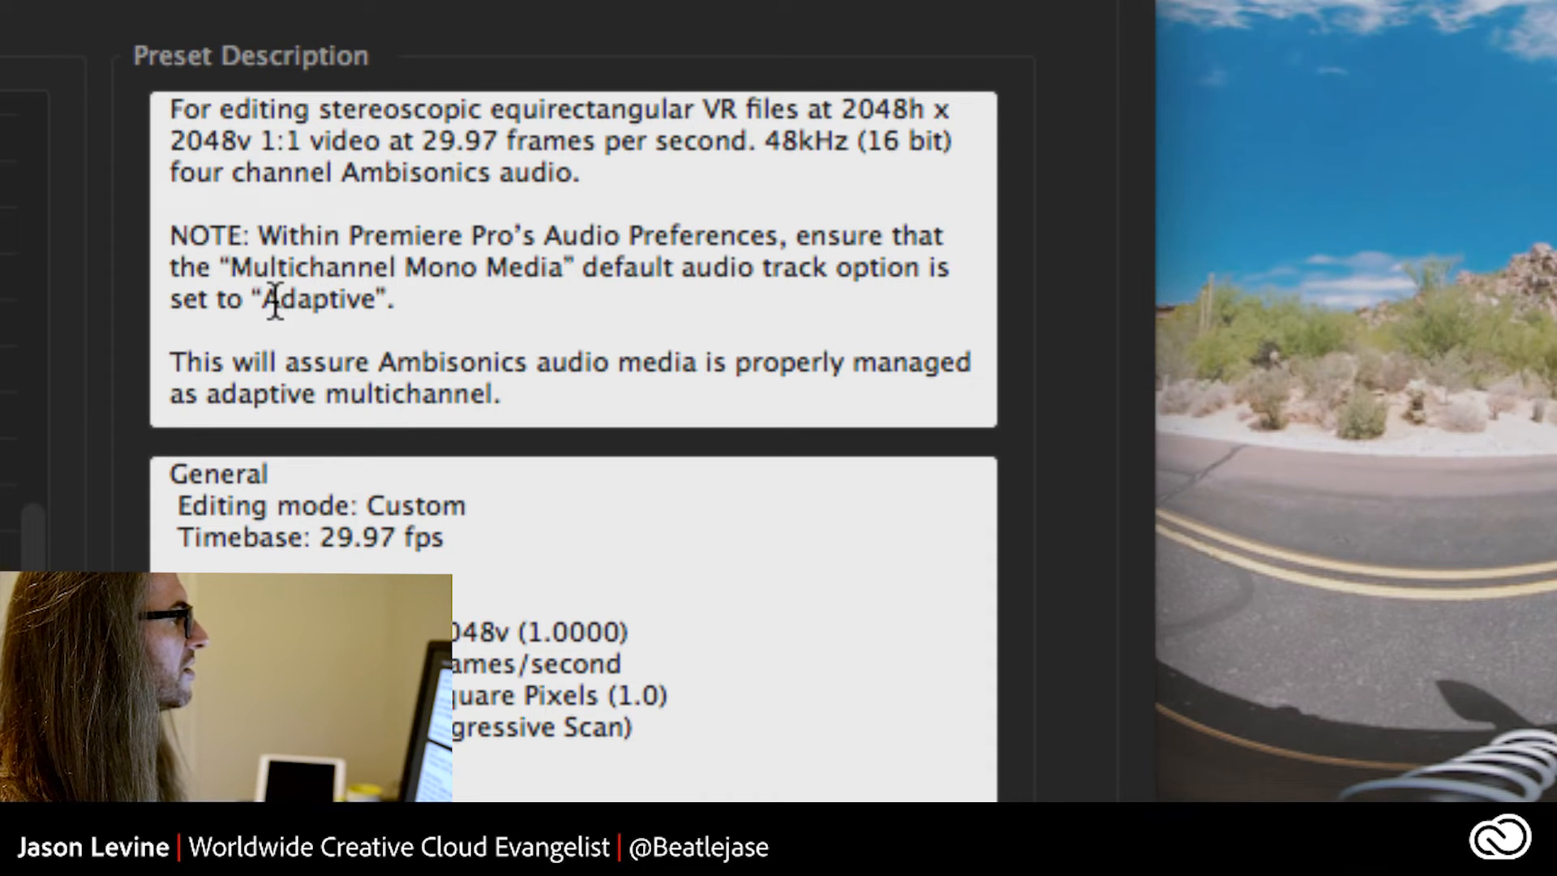
drag(268, 301, 378, 301)
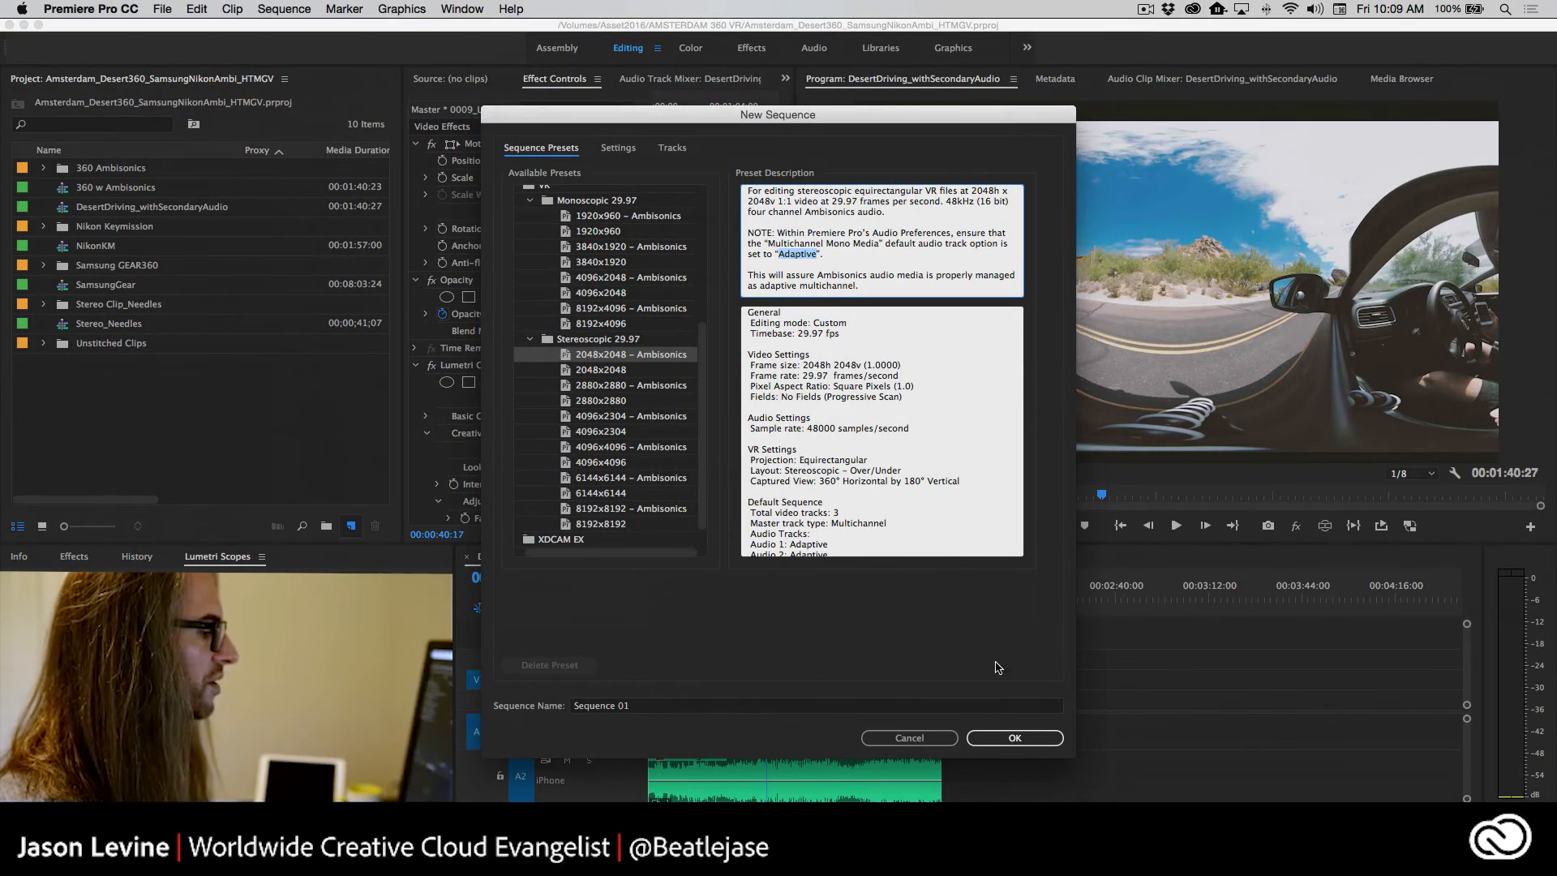
click(910, 738)
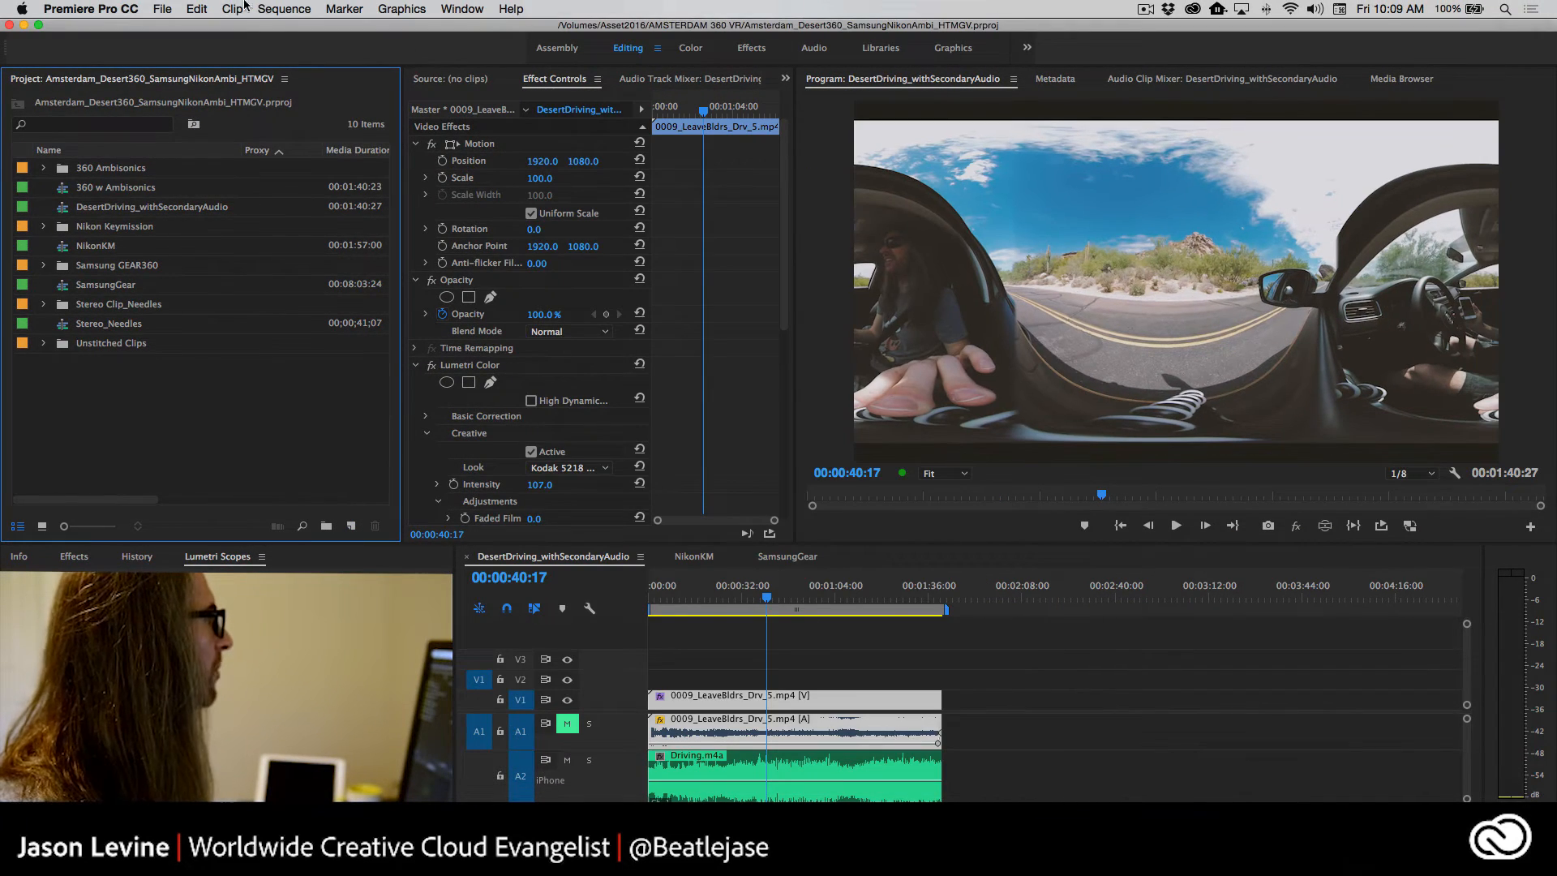
Review the Multichannel Mono Media default track option in the Audio preferences, then close them without changes
click(86, 8)
mouse_move(89, 54)
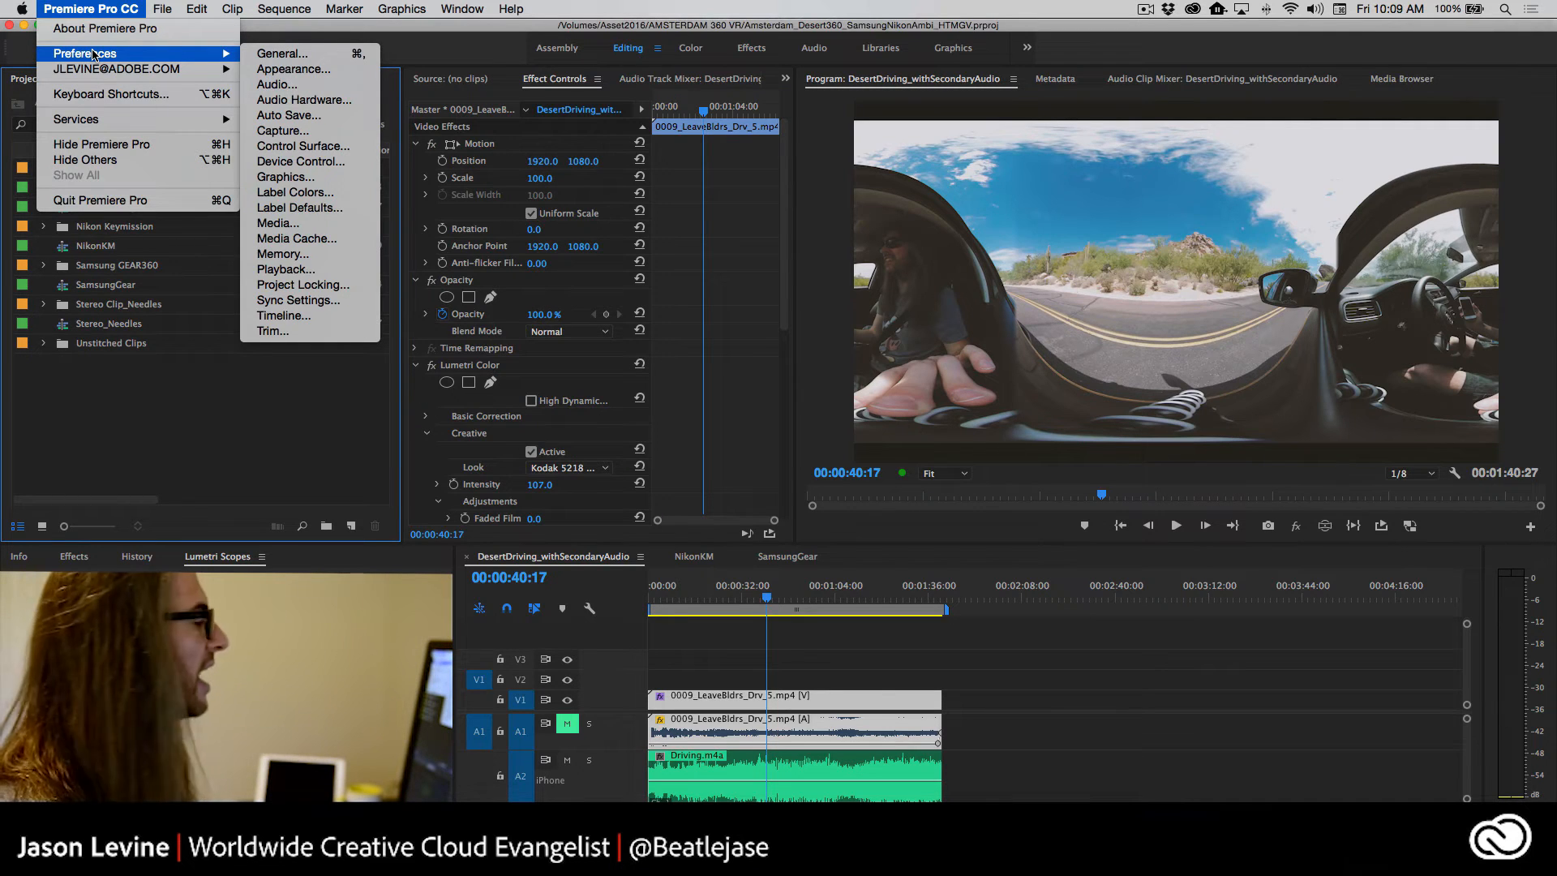
click(277, 84)
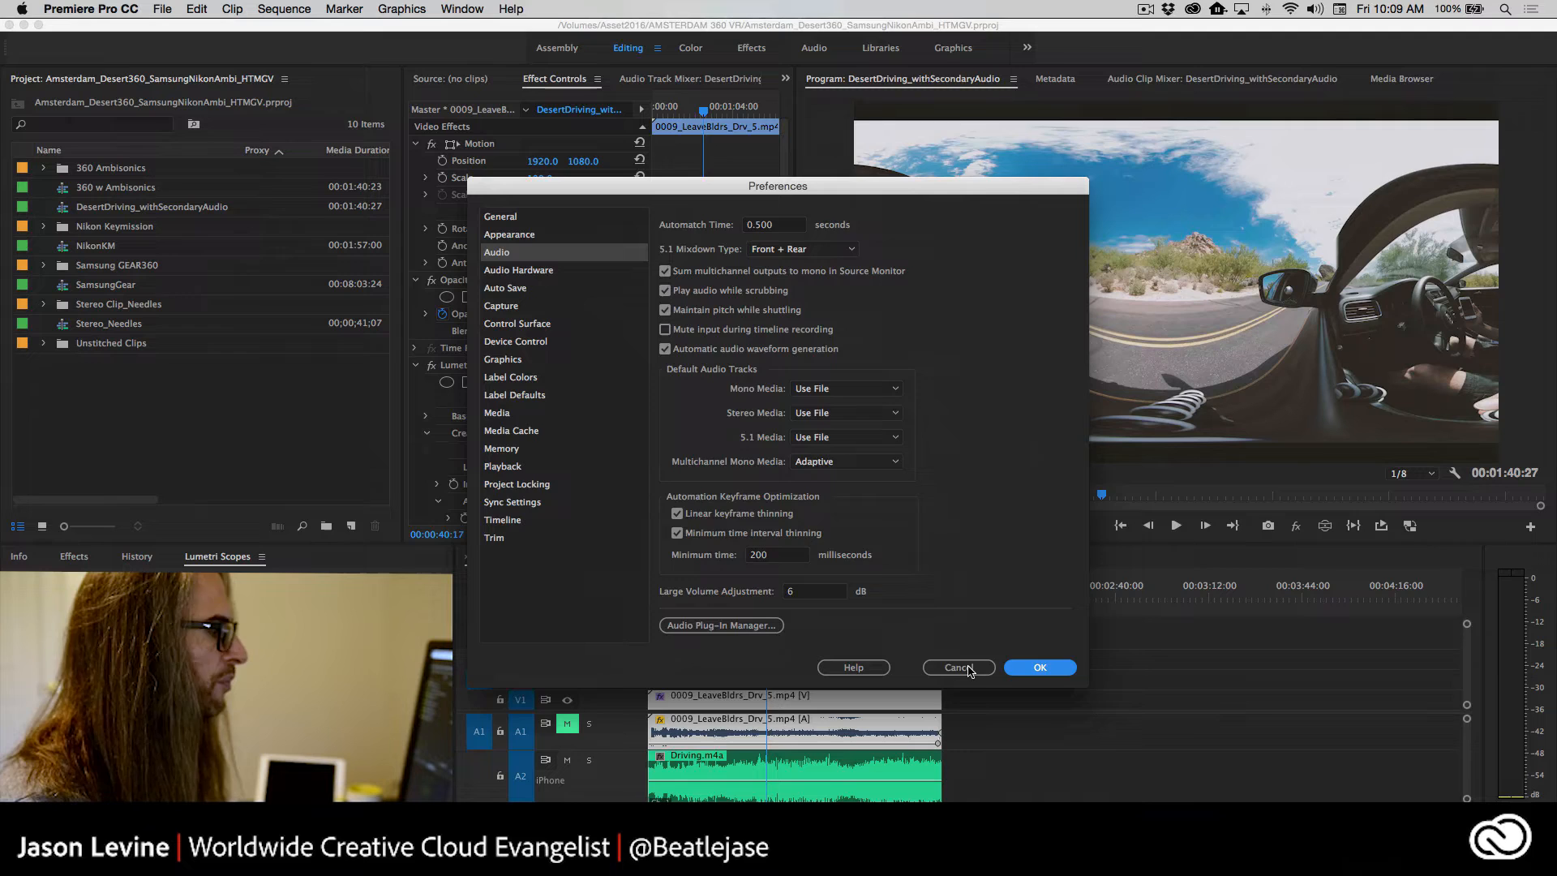
click(959, 668)
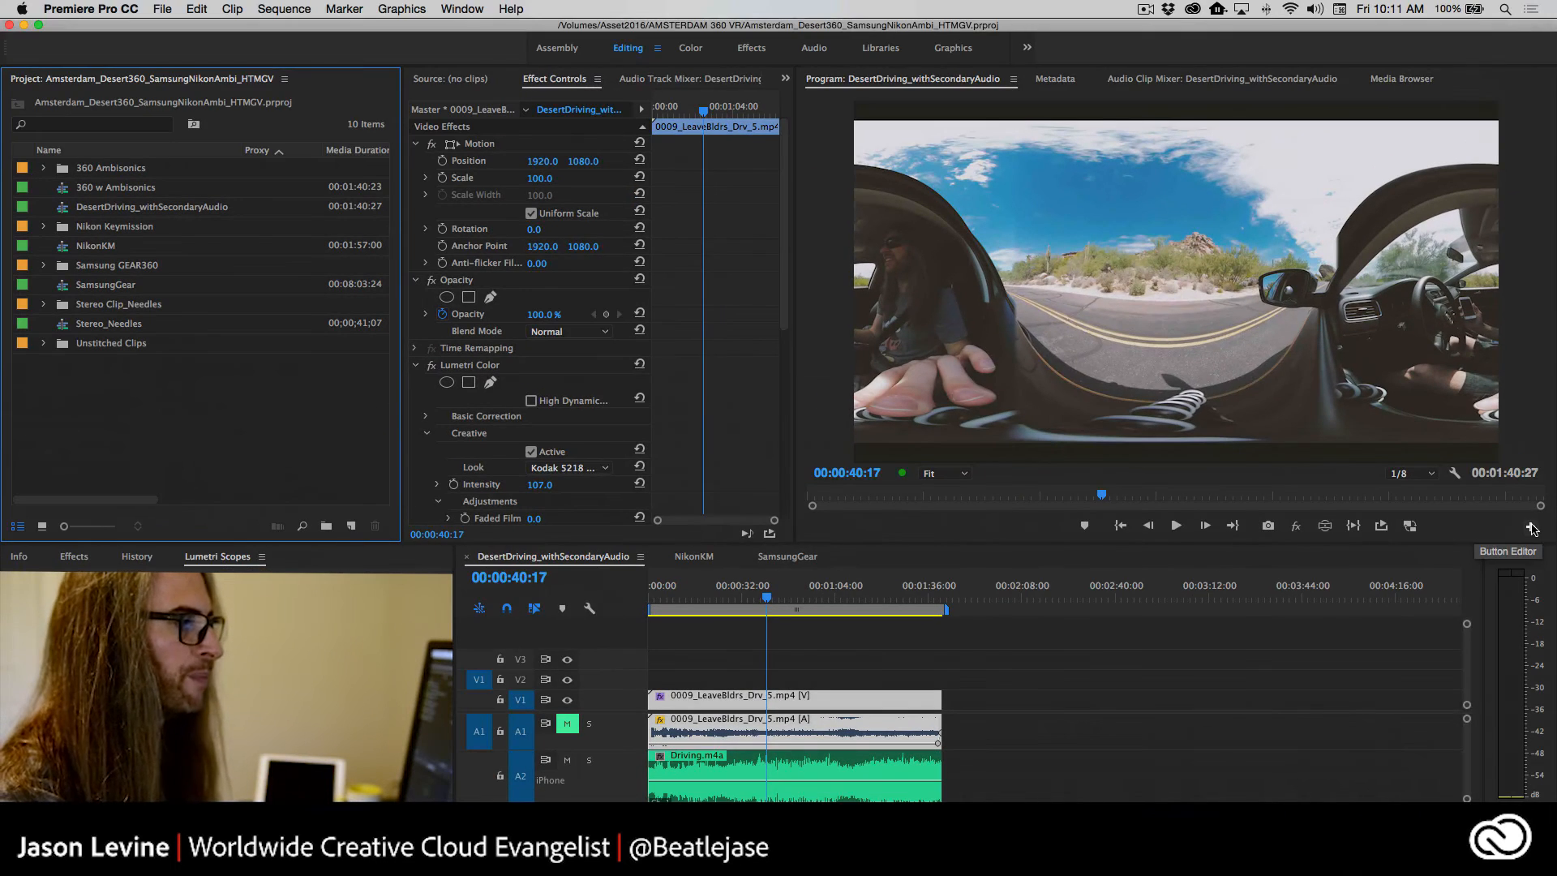
Check the Program monitor's available buttons for the VR toggle, then turn on VR video display and look around the car
click(1419, 511)
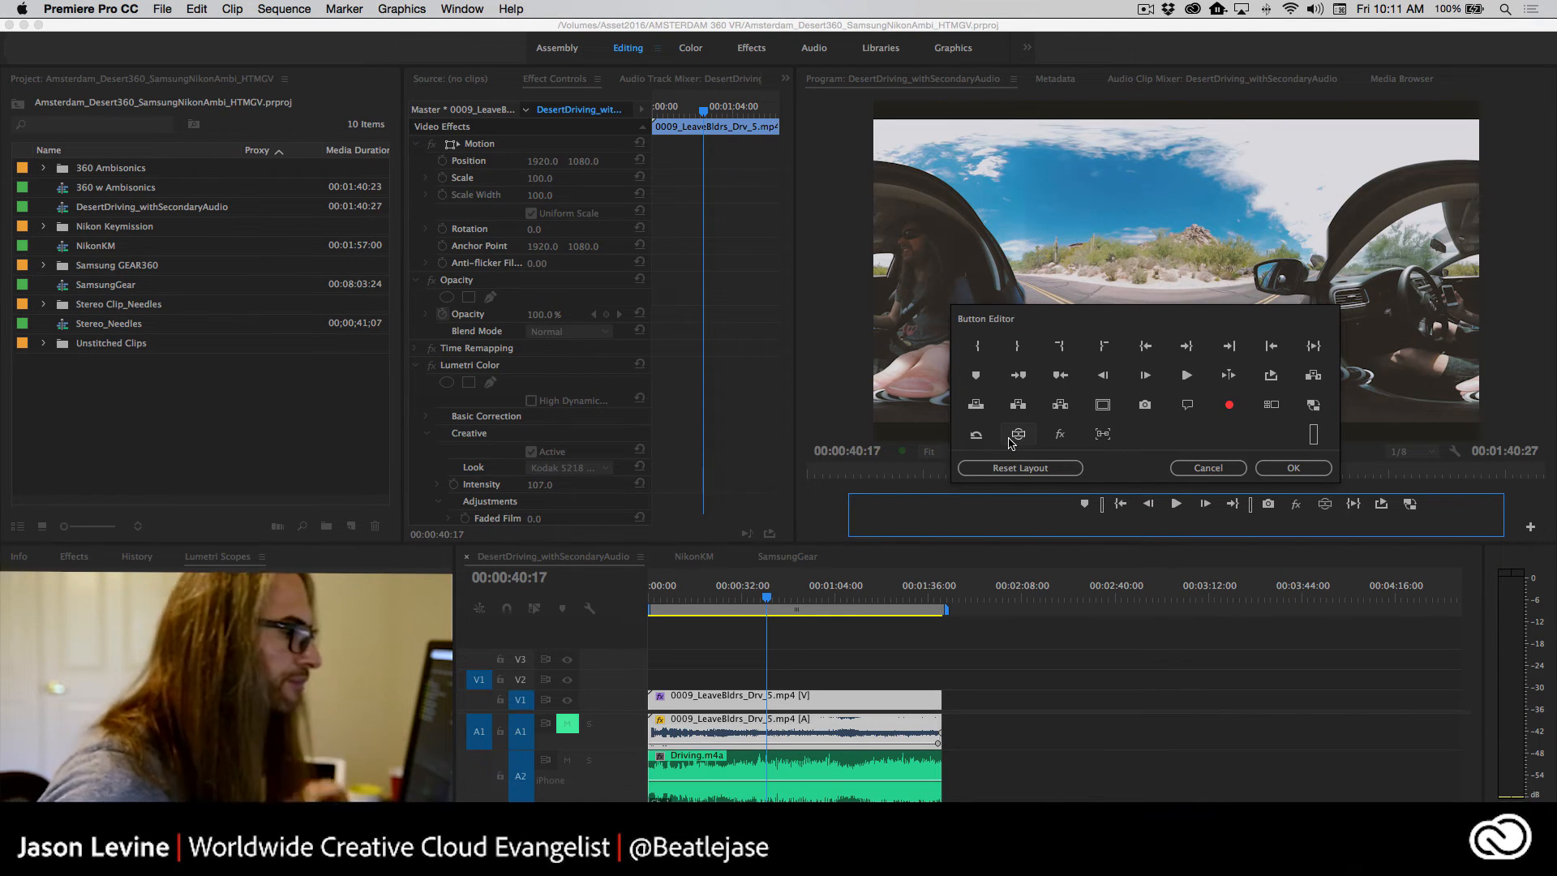
click(1198, 468)
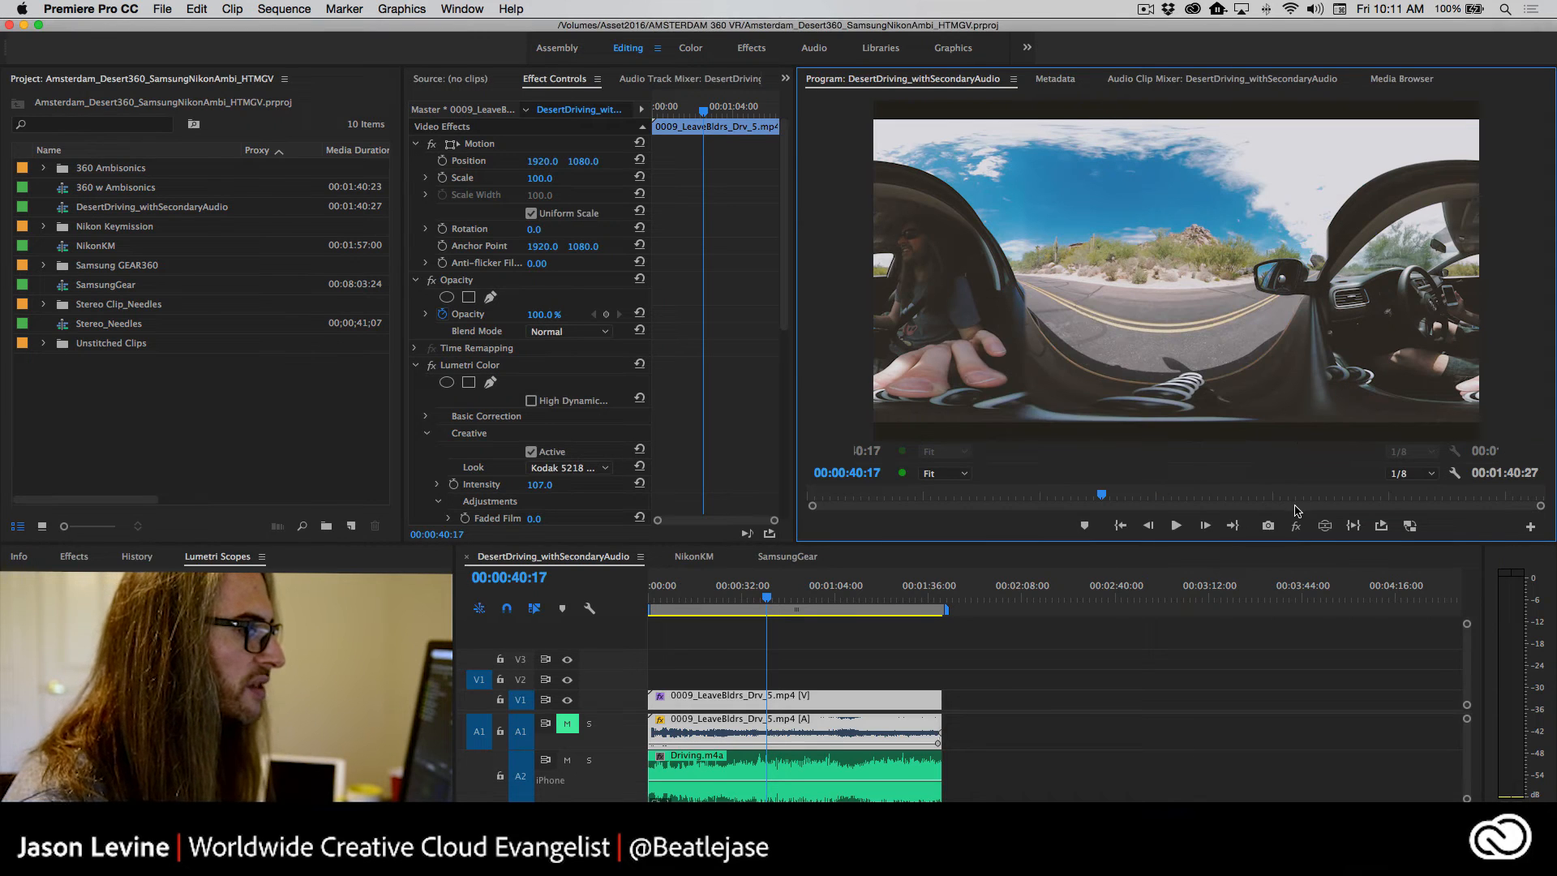
click(1330, 527)
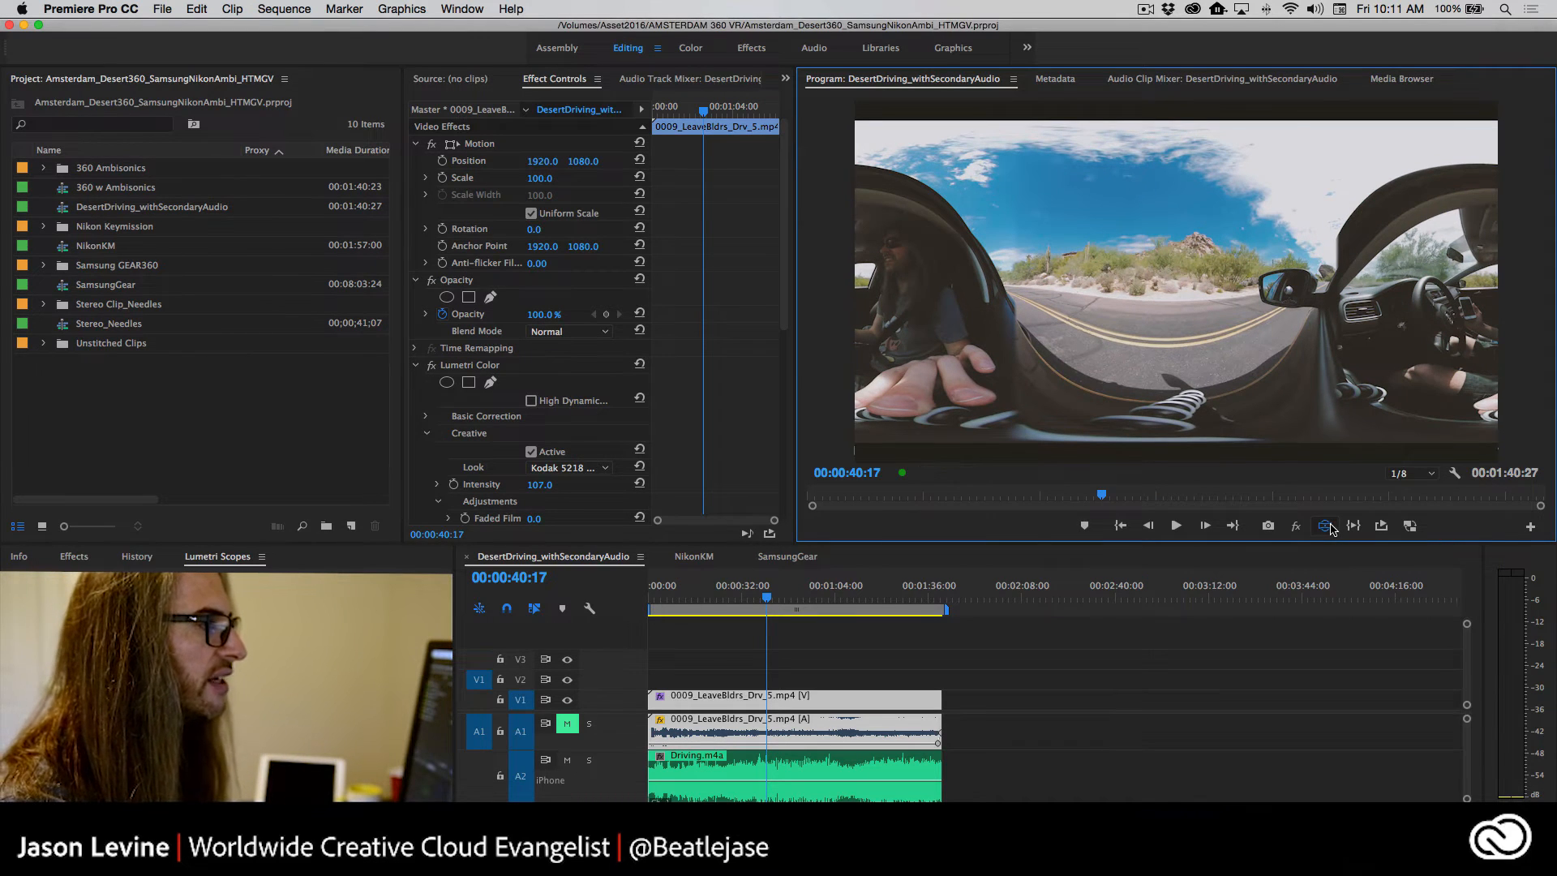
drag(1416, 320, 694, 622)
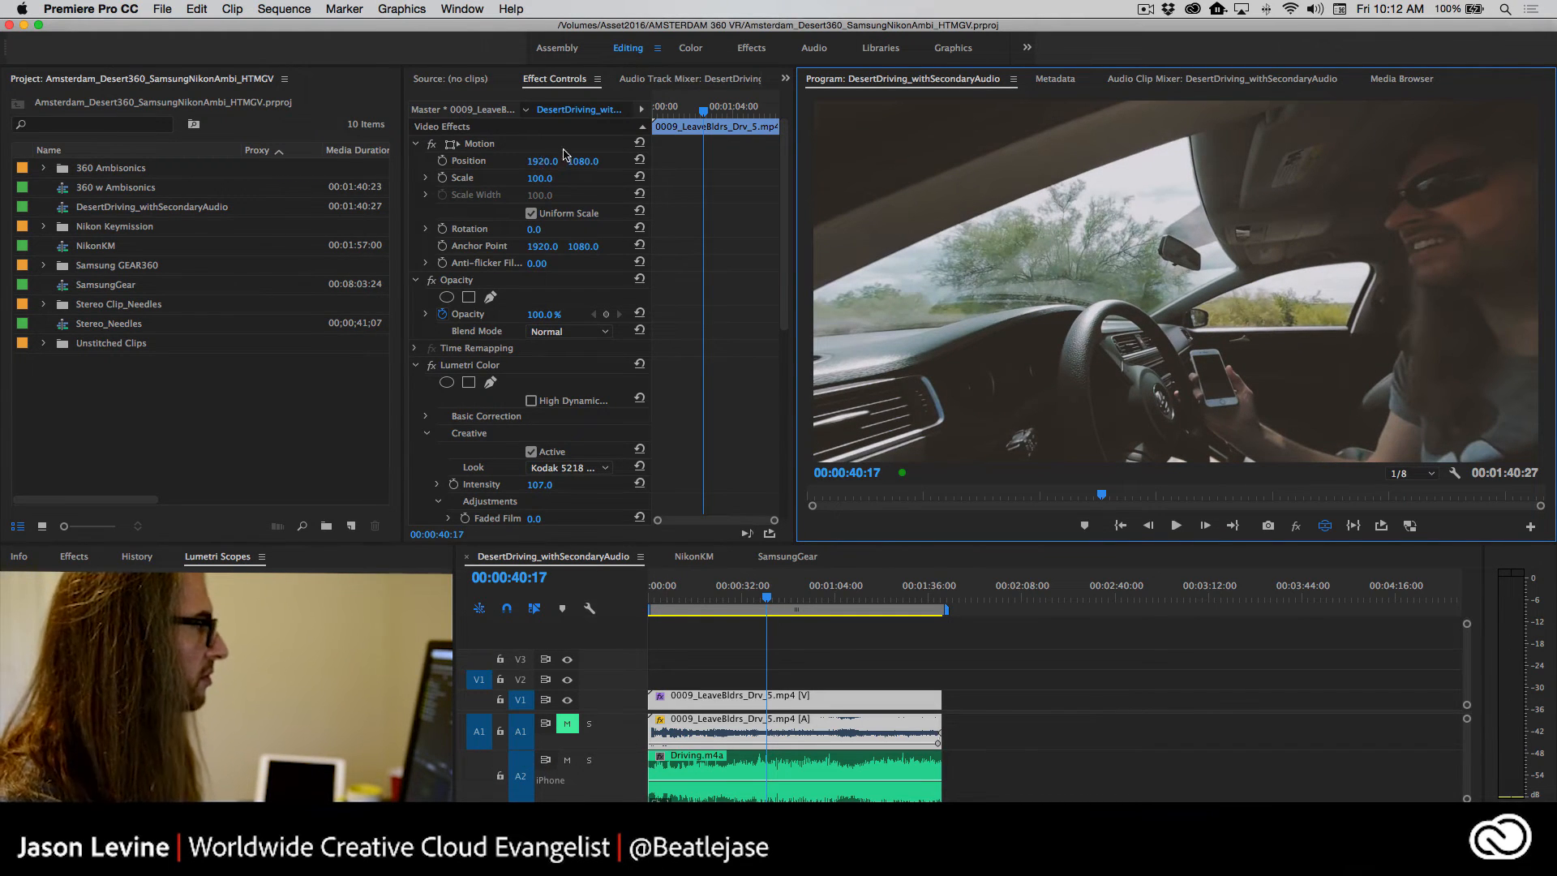
Lower the master fader in the Audio Track Mixer and move the playhead back to 00:00:16:12
click(696, 81)
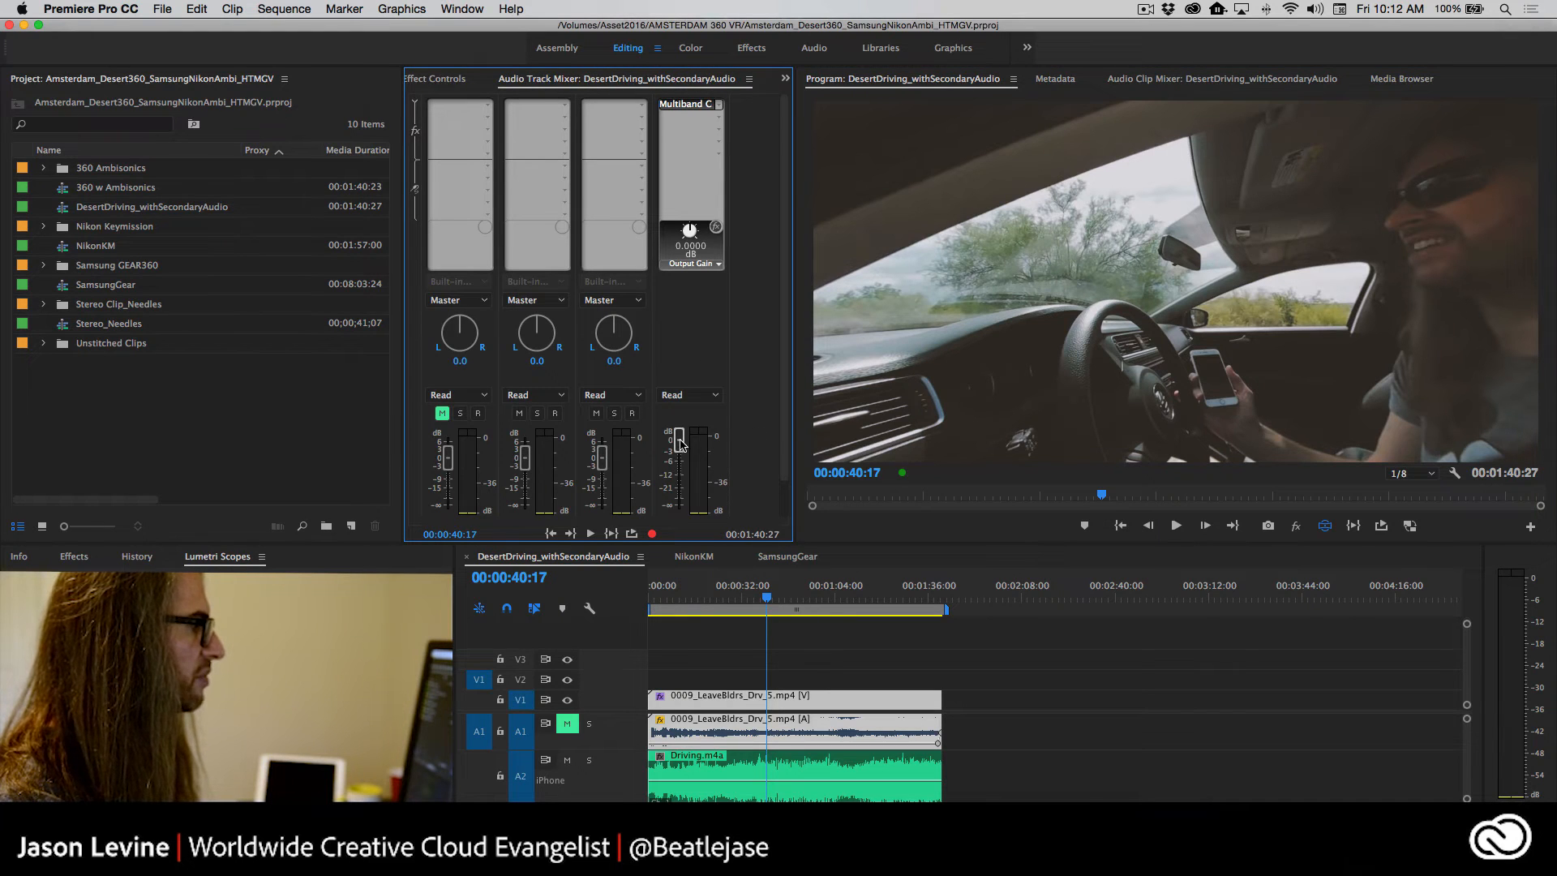
drag(680, 484, 682, 495)
drag(750, 598, 695, 601)
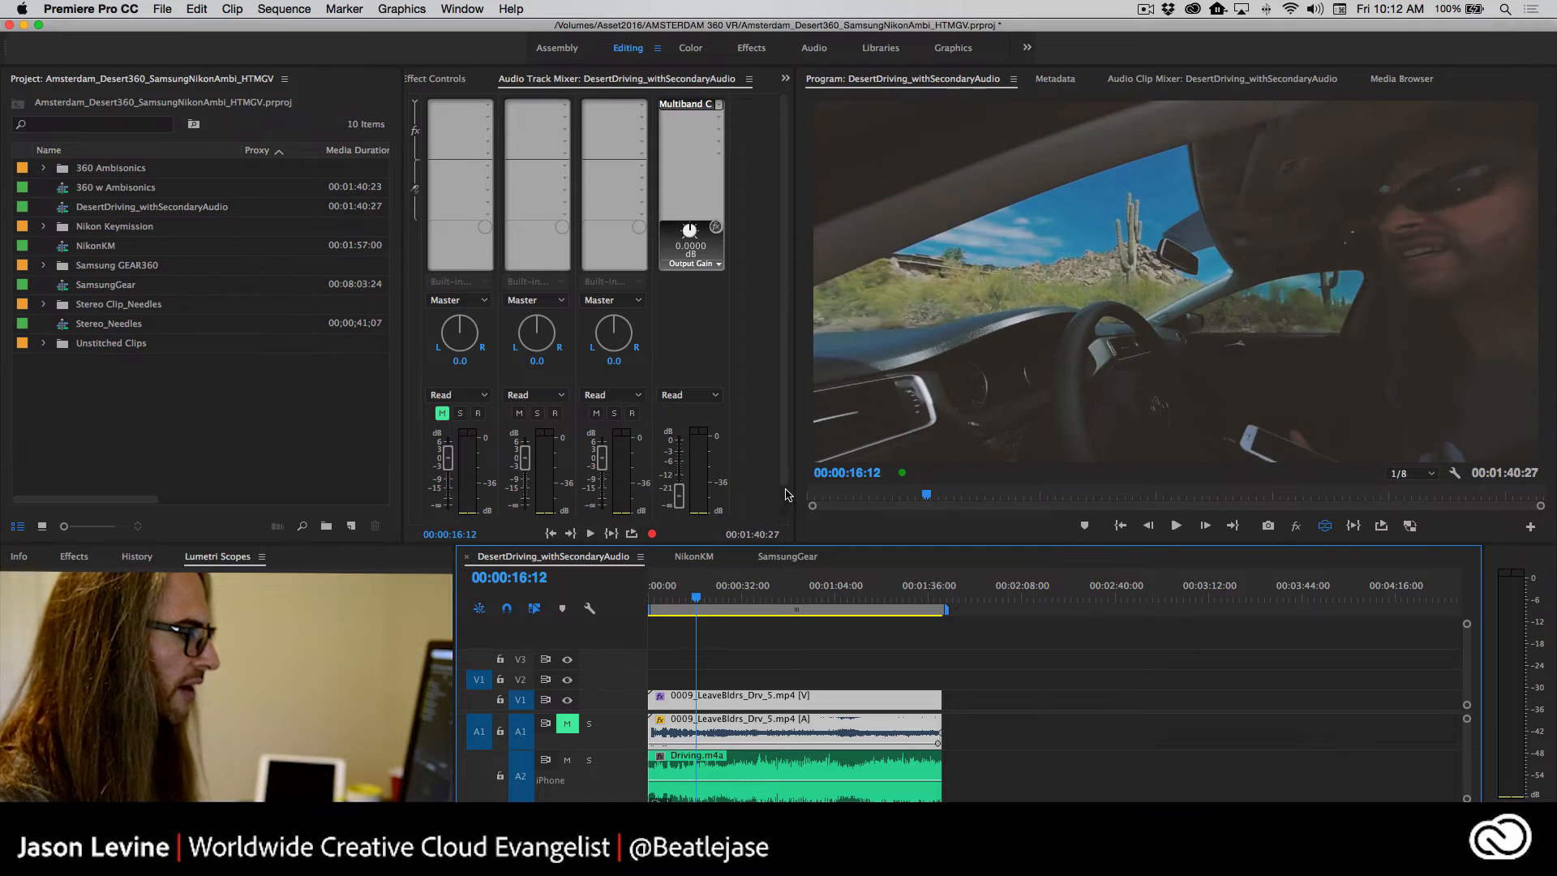
Play the desert driving sequence and pan the VR view around the driver, side mirror and road, pausing partway through
key(space)
click(1040, 349)
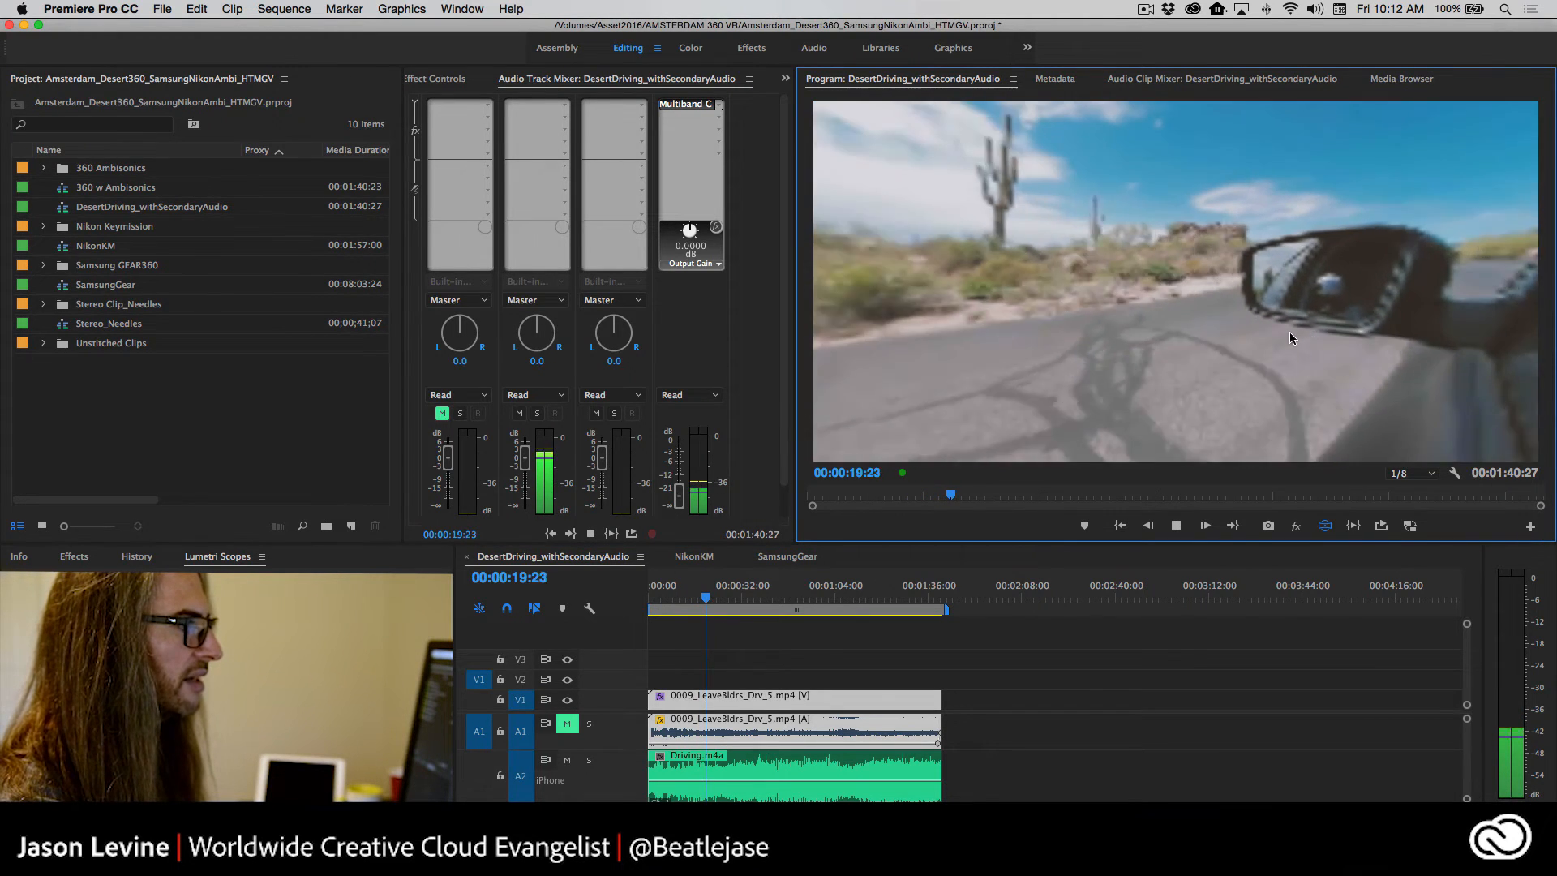
drag(1180, 335, 1319, 352)
mouse_move(1060, 323)
mouse_down()
mouse_move(1218, 334)
mouse_move(1252, 308)
mouse_move(1334, 313)
mouse_move(1062, 329)
mouse_up()
drag(1314, 324, 977, 317)
drag(1214, 319, 932, 341)
drag(1342, 337, 1270, 318)
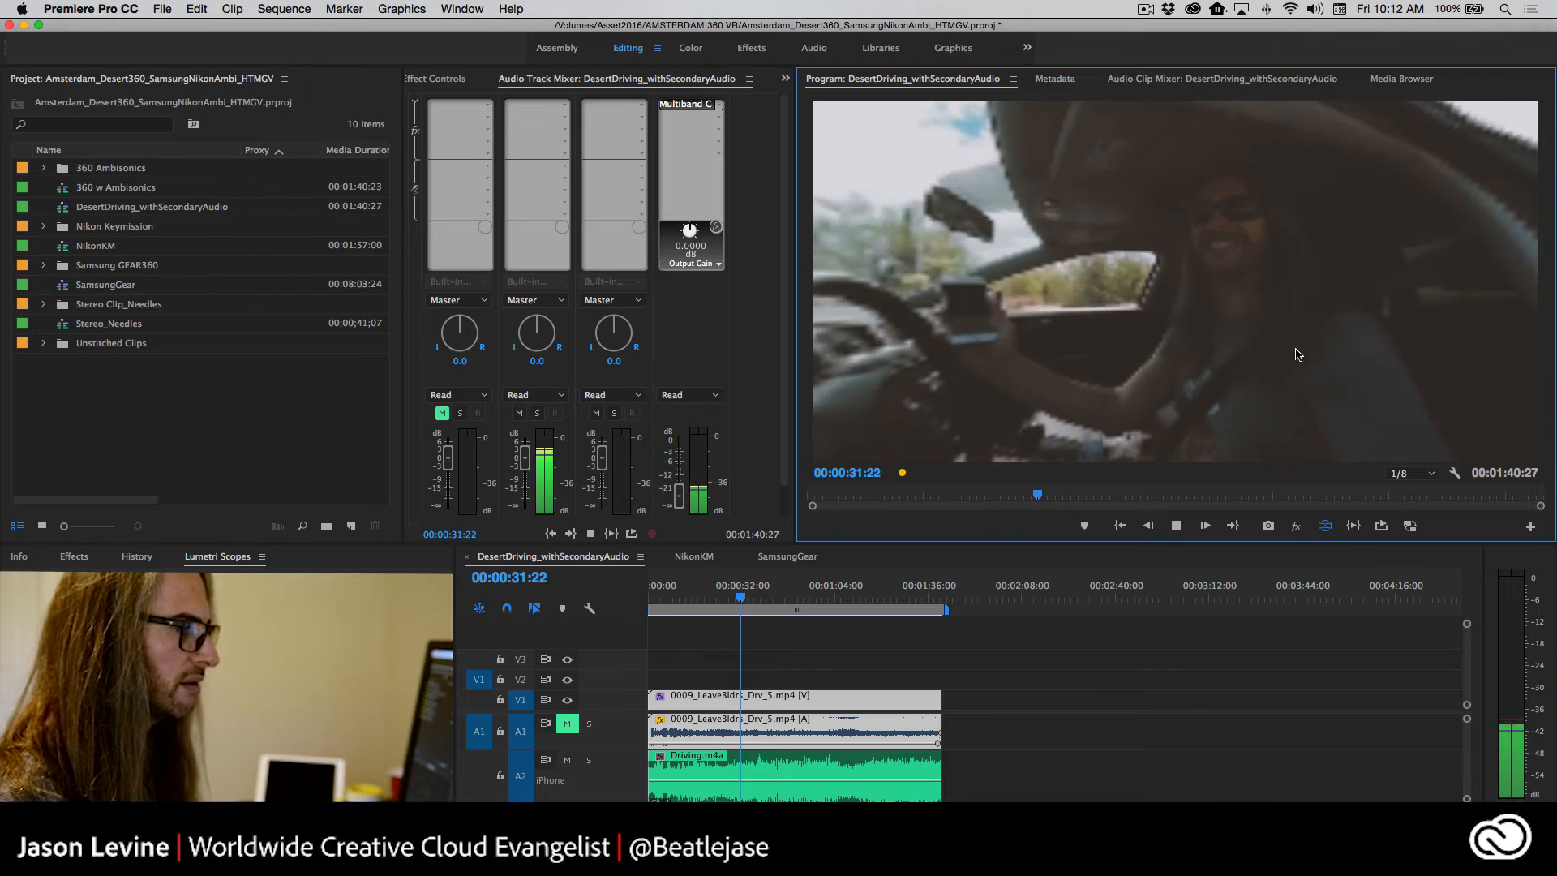
drag(1307, 324, 1028, 314)
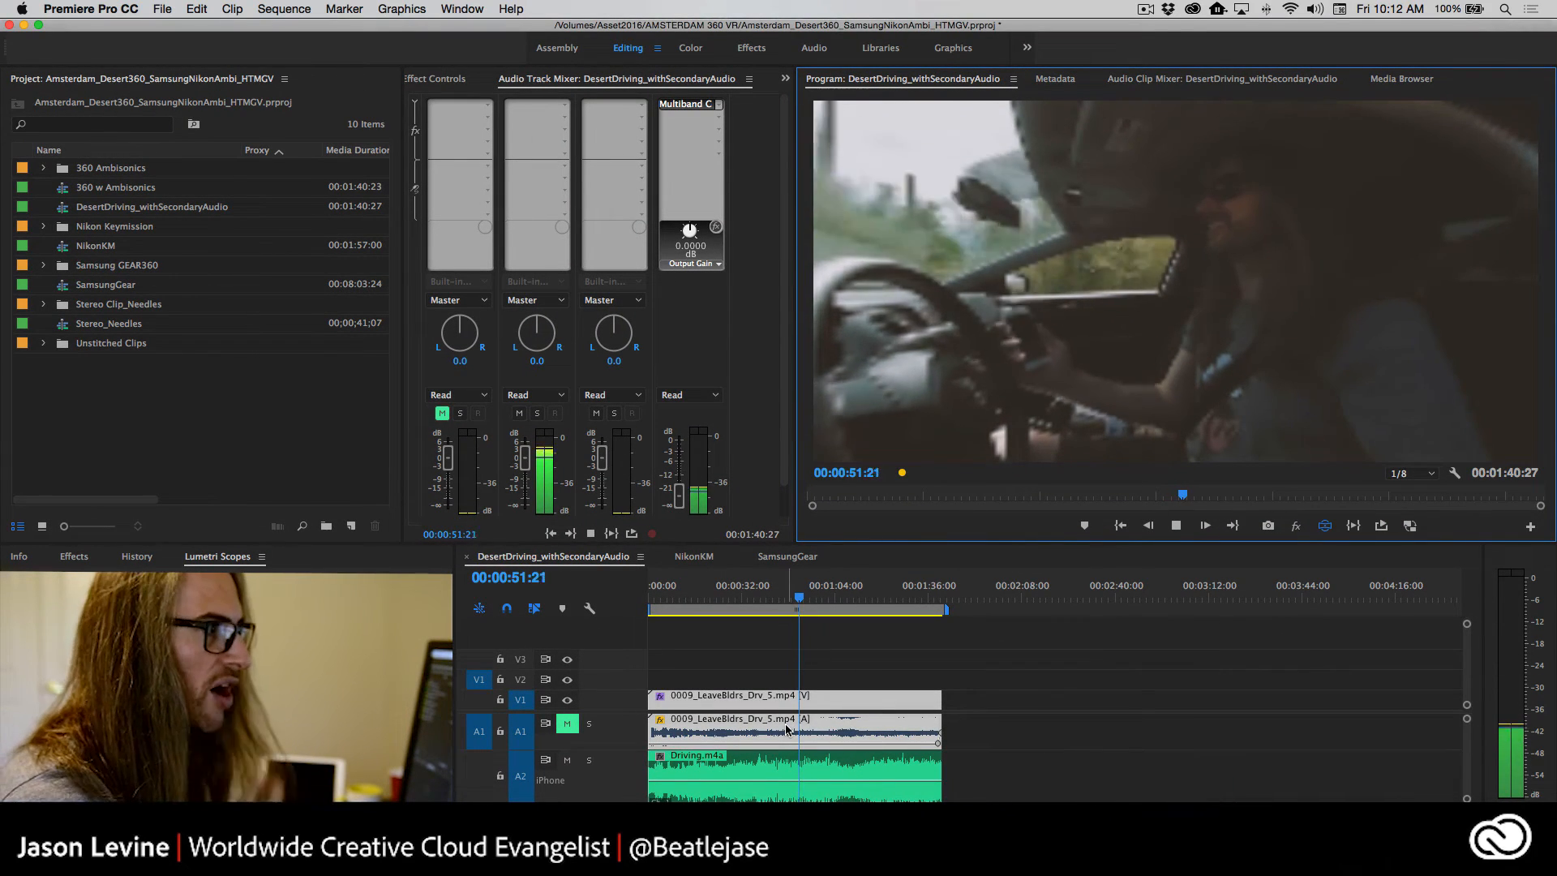
key(space)
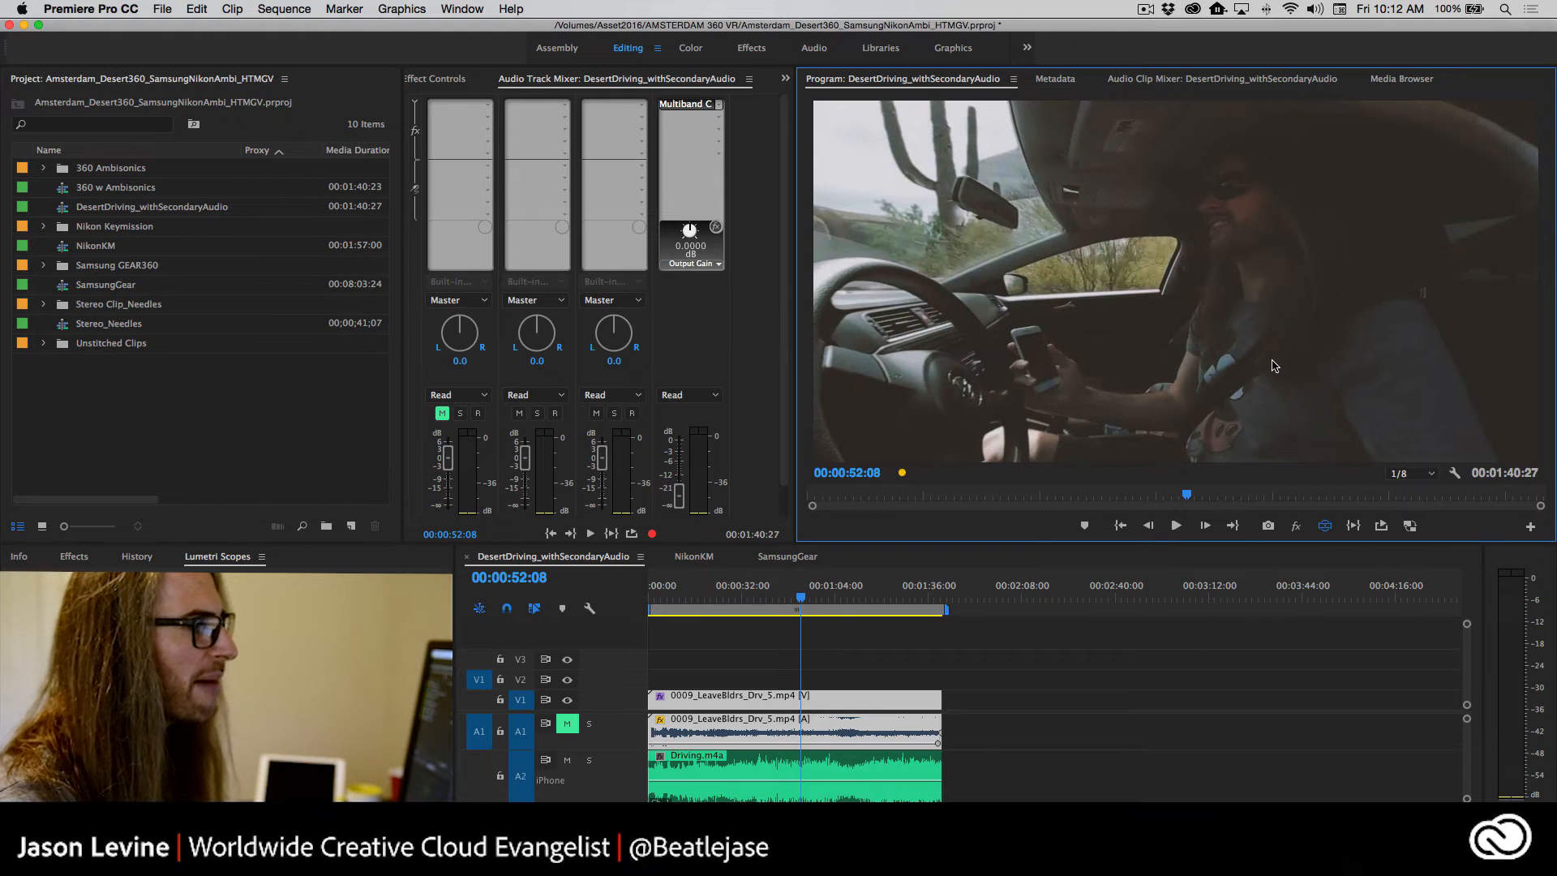
drag(888, 452, 1323, 302)
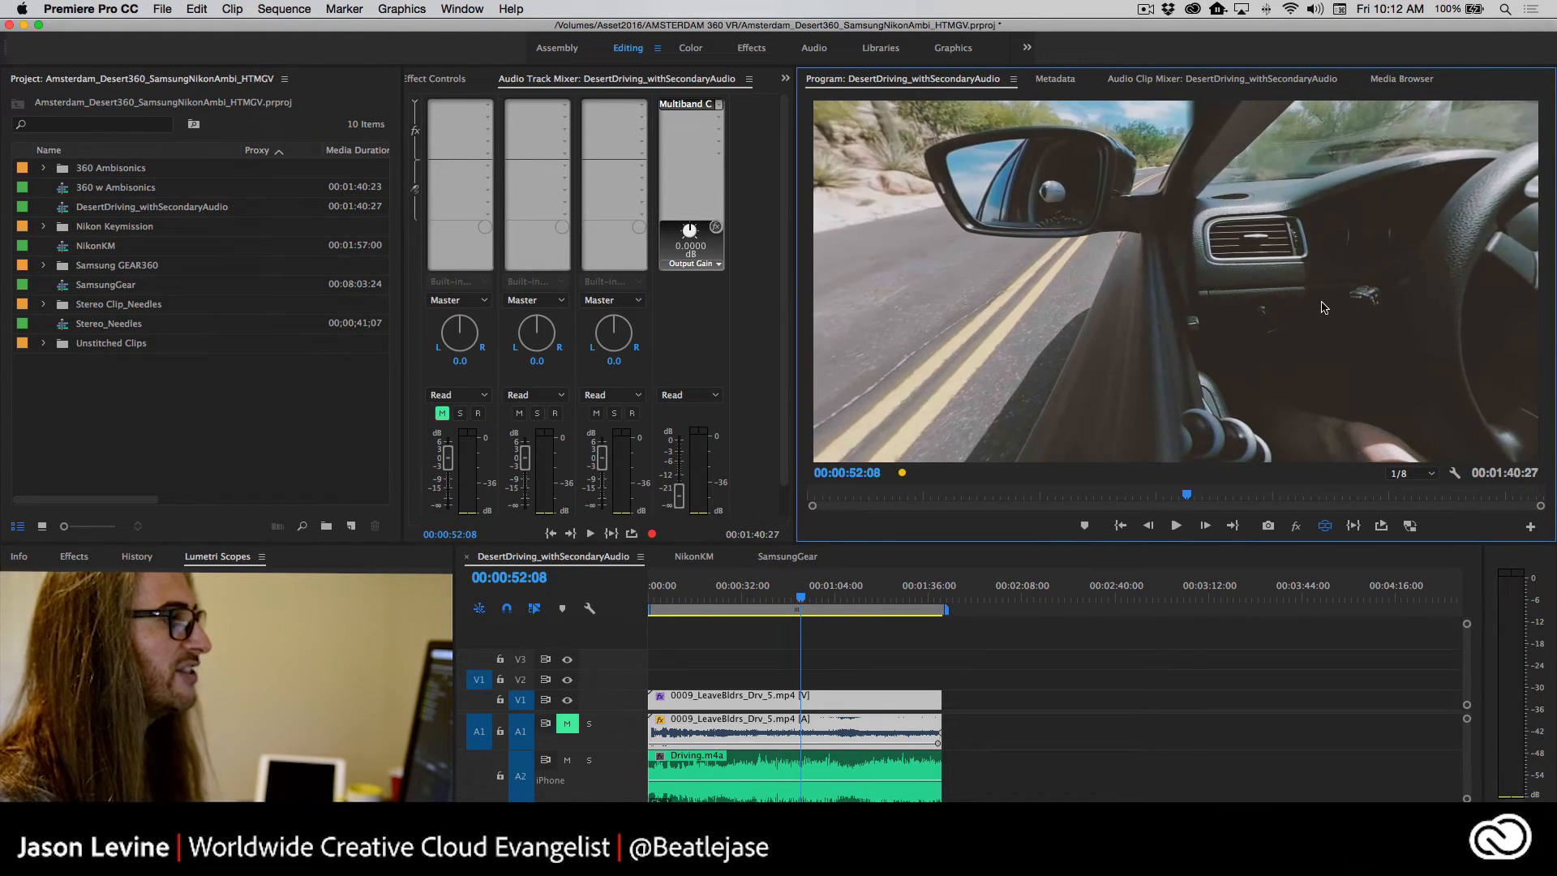
drag(1089, 344, 1146, 448)
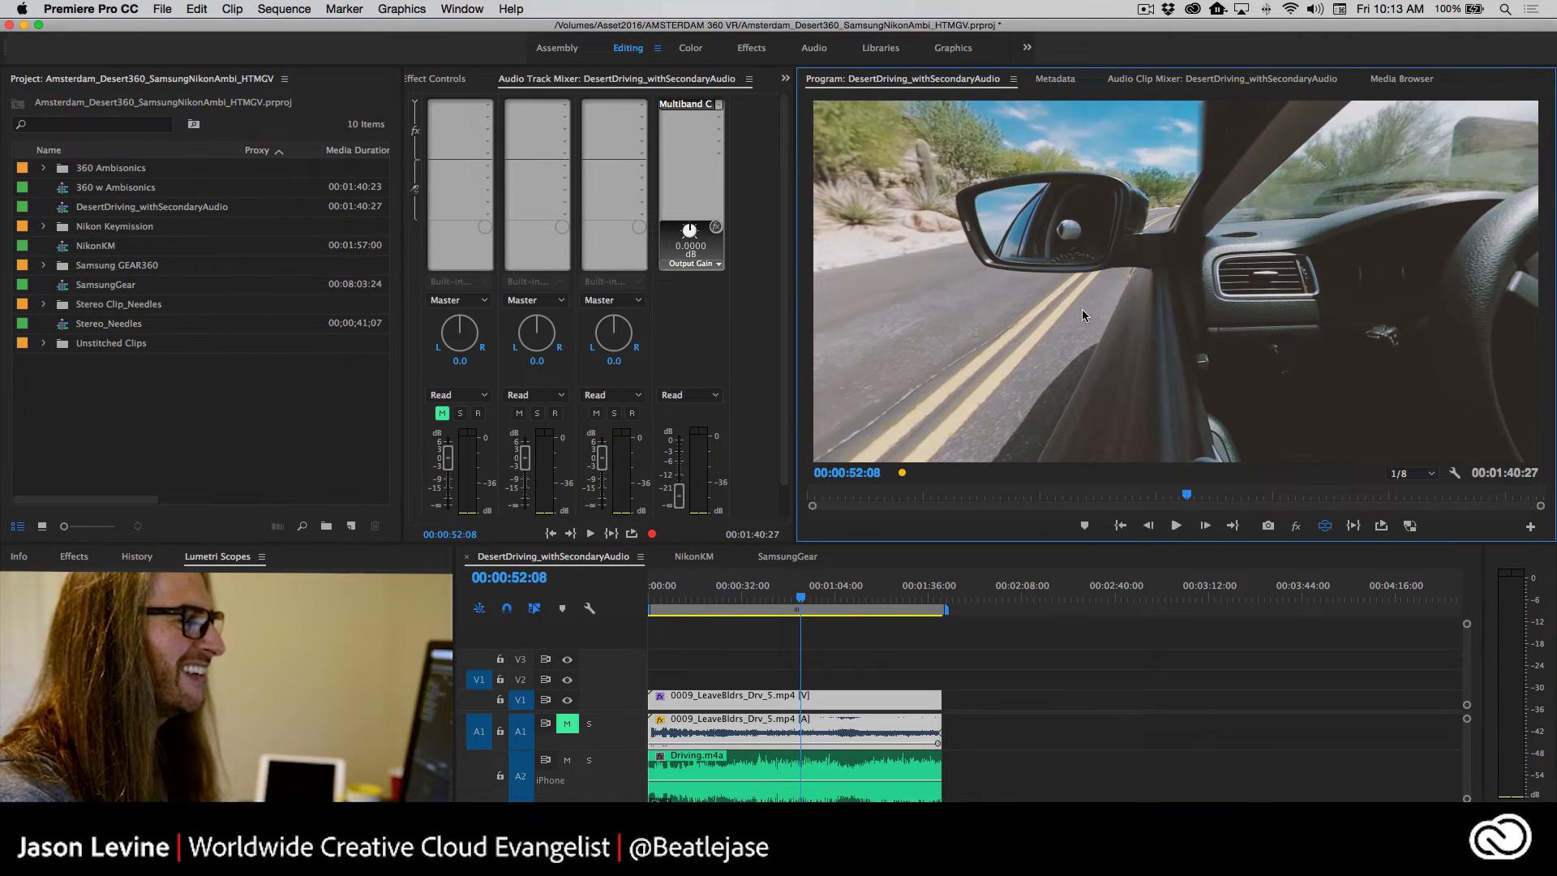
Pan the VR view back to the driver, stop playback and move the playhead to 00:00:14:22
drag(1083, 315, 1004, 312)
drag(1177, 307, 957, 315)
key(space)
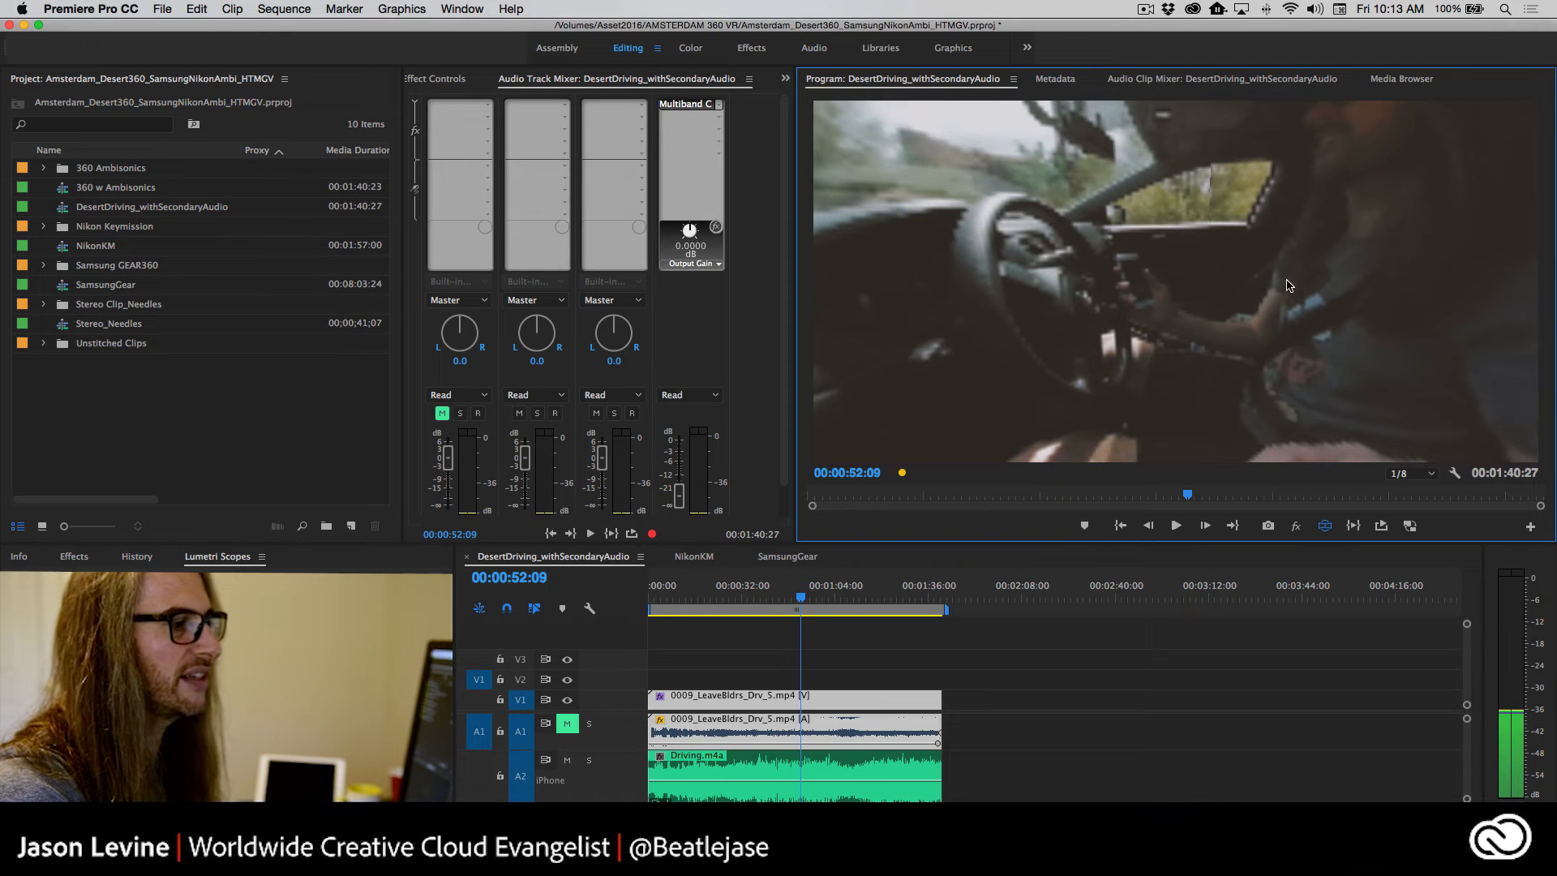
click(803, 601)
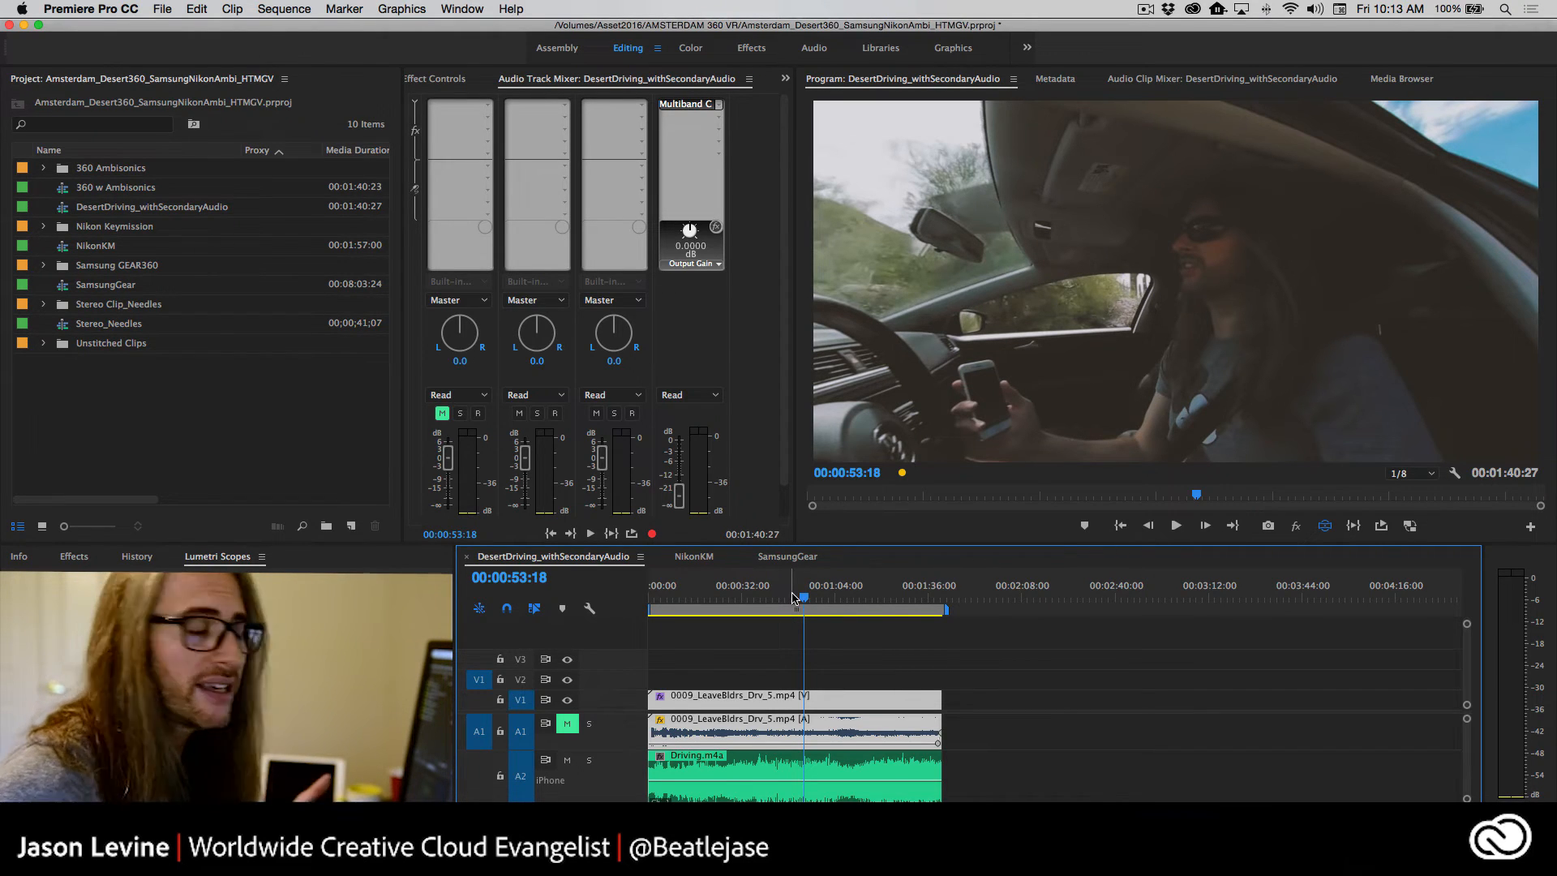
click(691, 600)
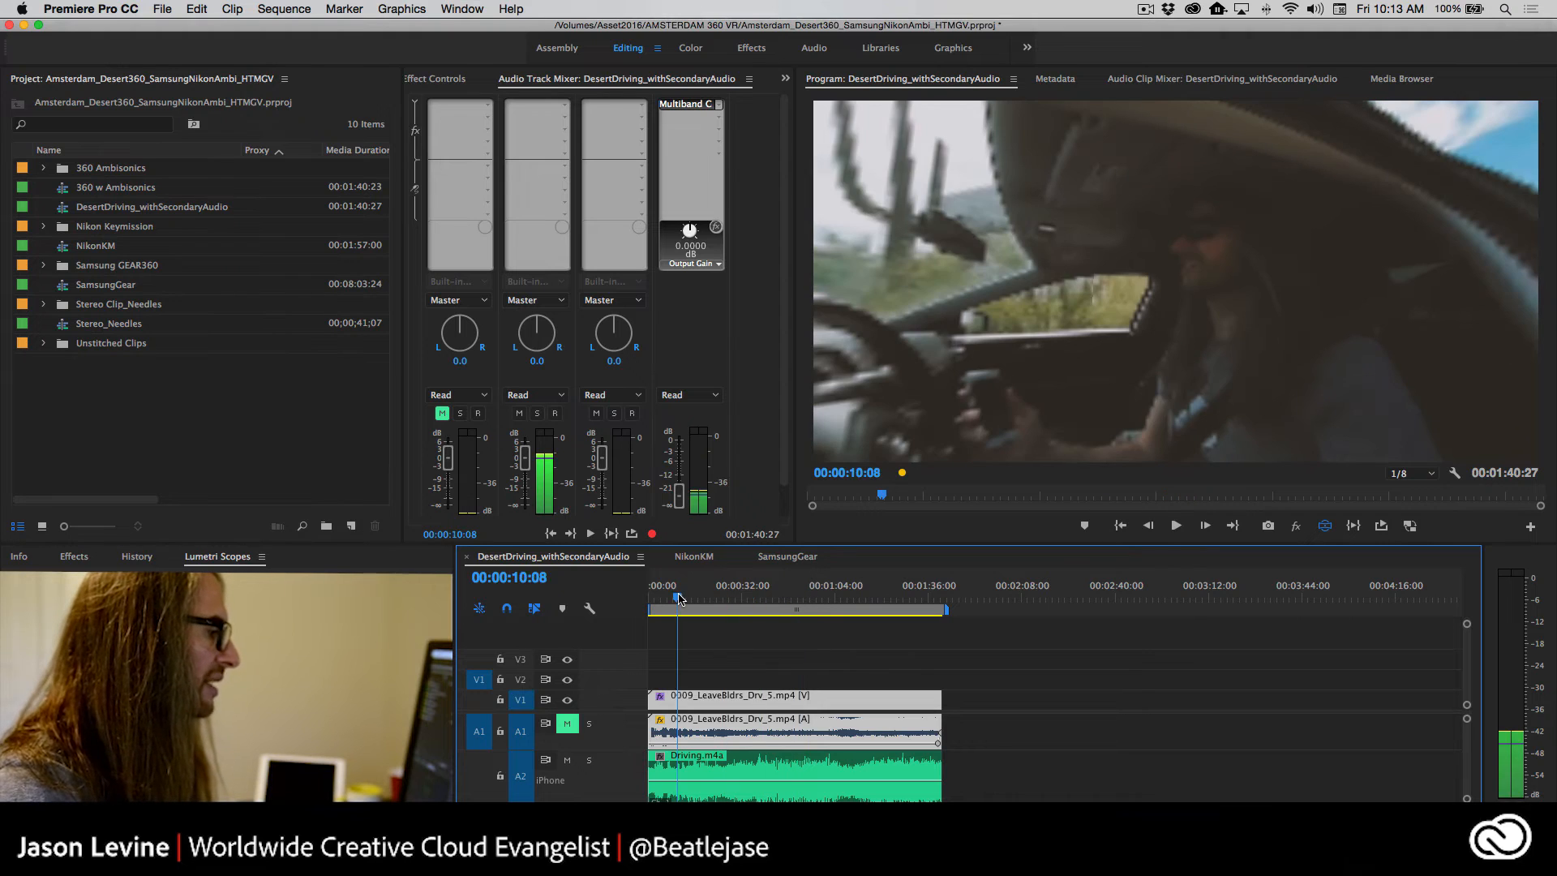
Split the desert driving clip at 00:00:14:22 and two further points, and rearrange the pieces so the last one directly follows the first
click(694, 700)
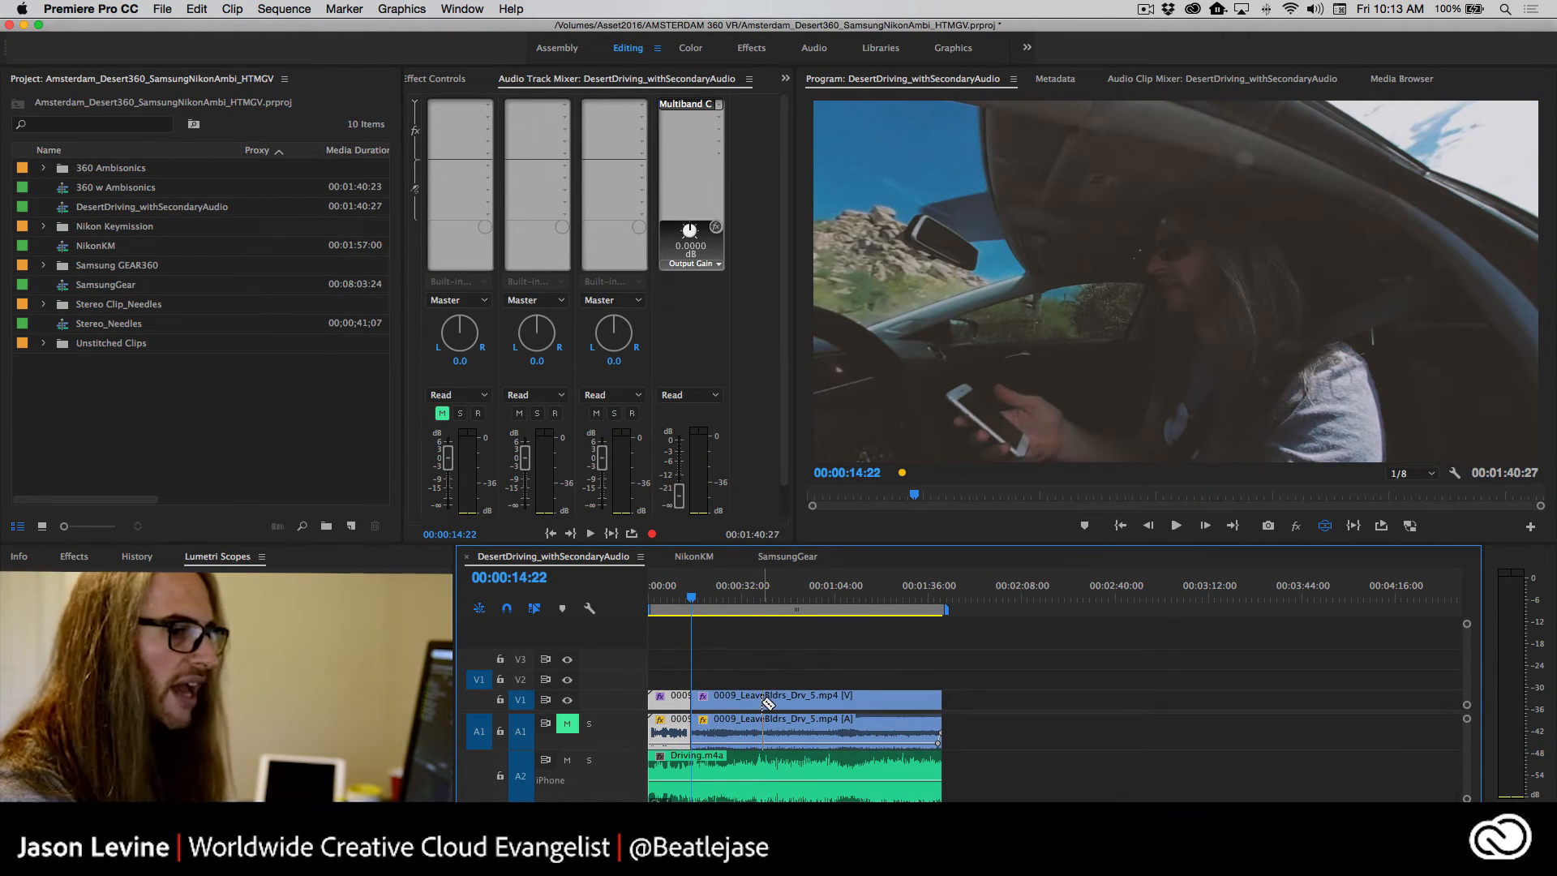
click(767, 703)
click(838, 702)
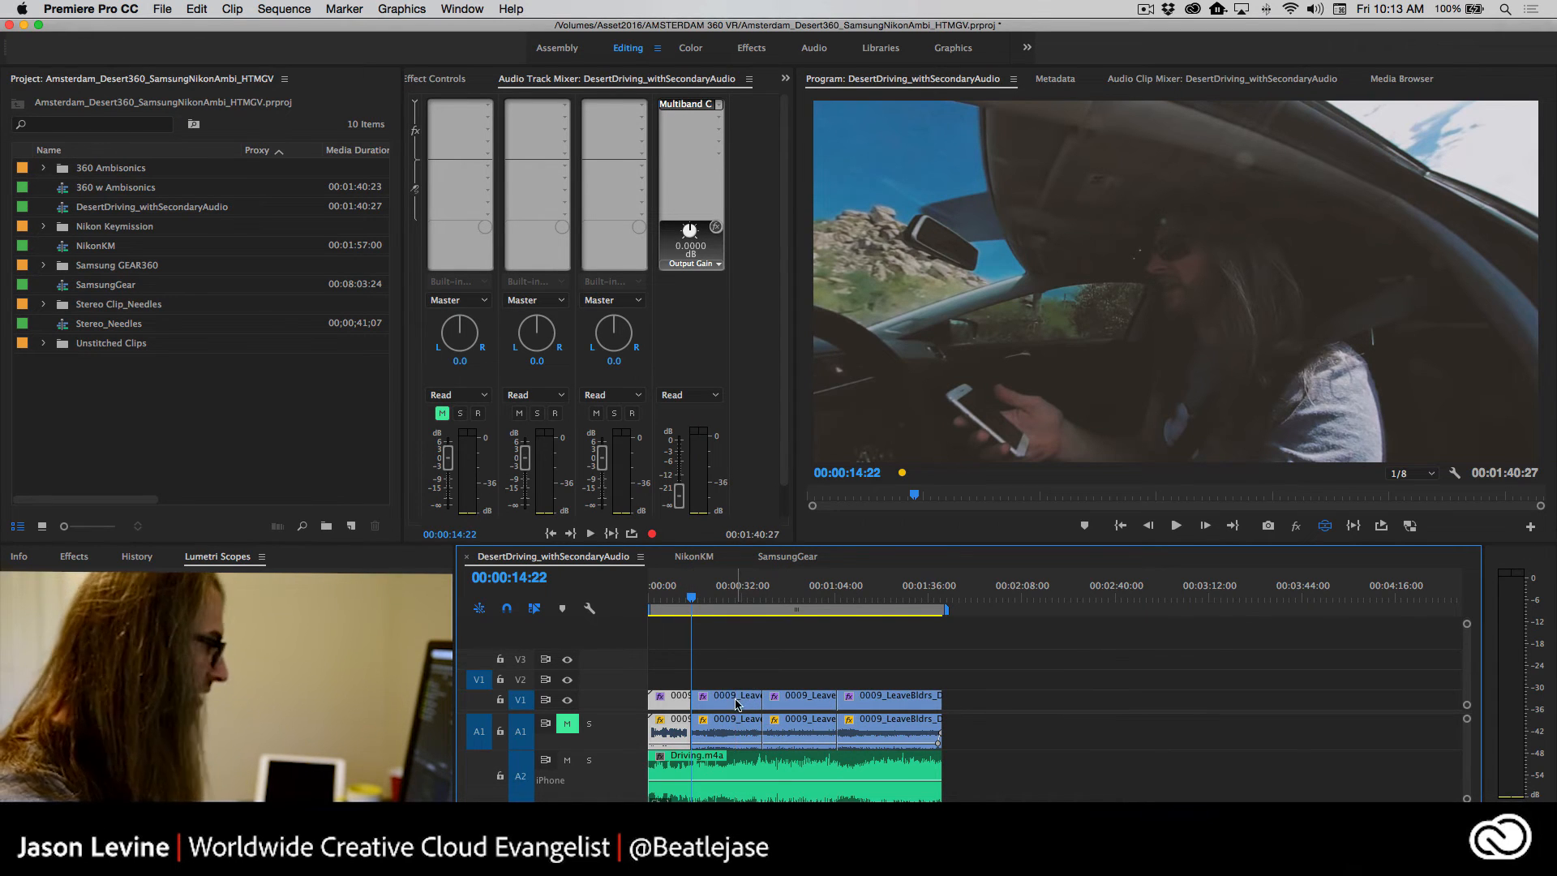
drag(737, 704, 1075, 678)
drag(897, 697, 758, 702)
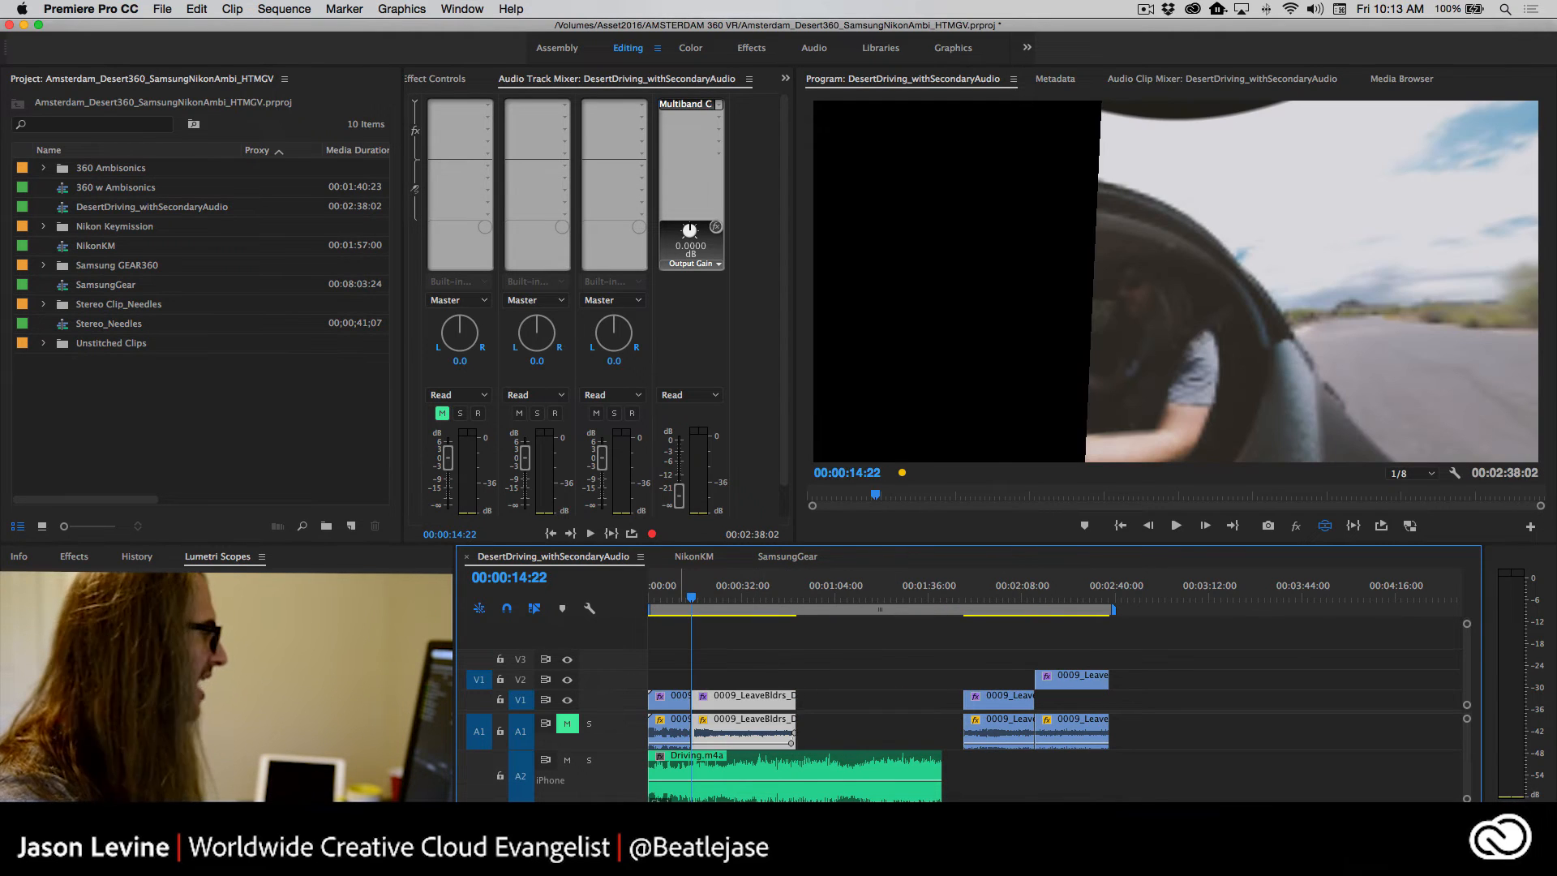
Apply a Cross Dissolve to the video cut at 00:00:14:22 between the first two pieces
click(72, 555)
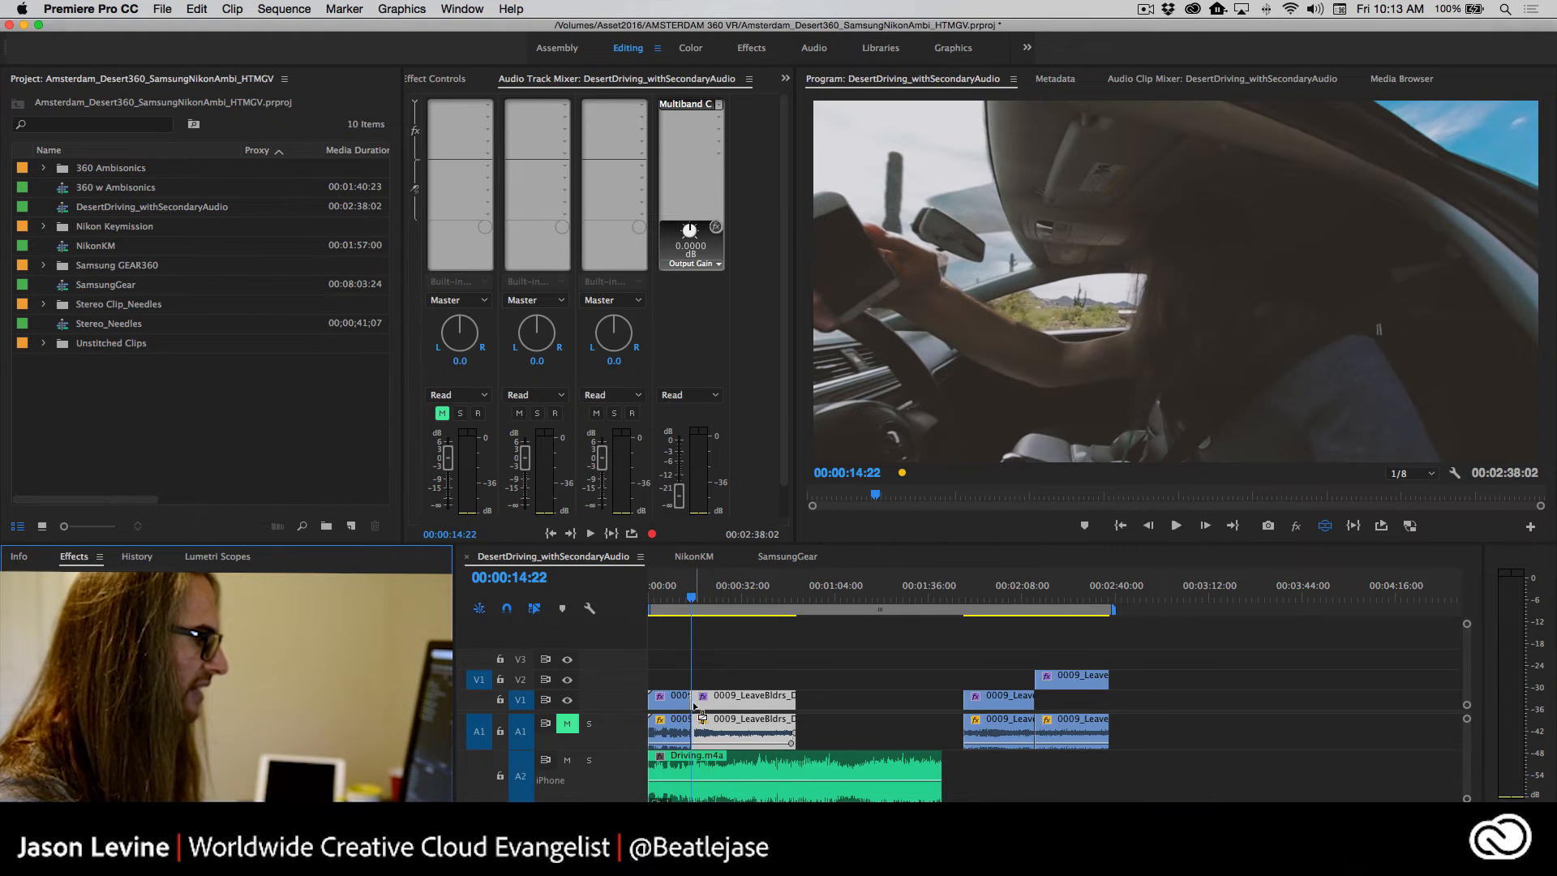
key(super+d)
key(equal)
key(equal)
key(equal)
key(equal)
key(equal)
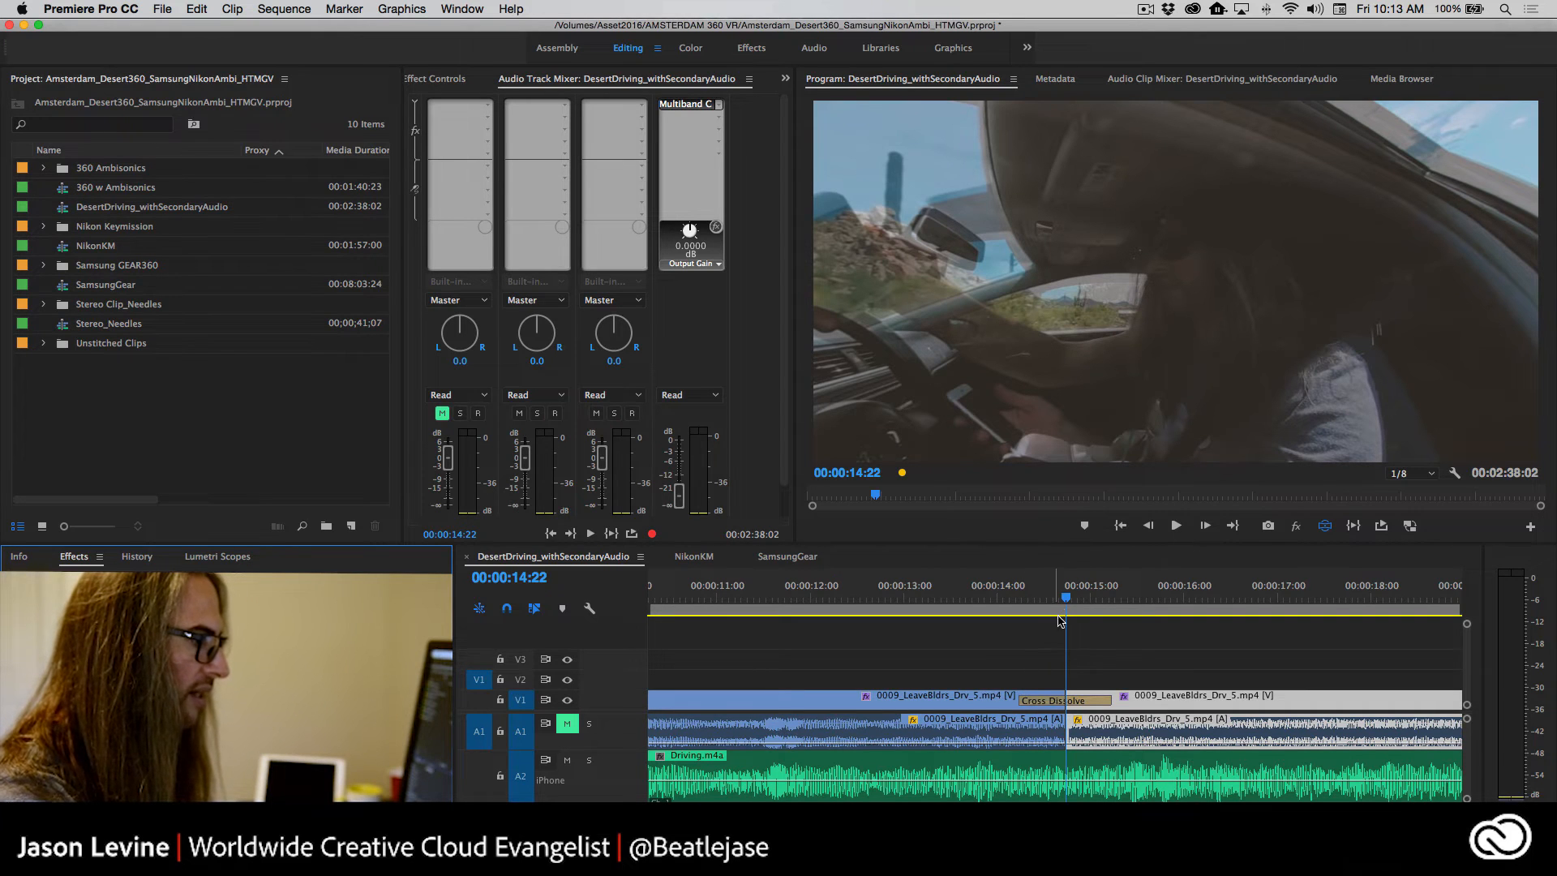
Play the Cross Dissolve from 00:00:13:16, return to 00:00:14:26 and pan the VR view towards the steering wheel
drag(1061, 621, 953, 616)
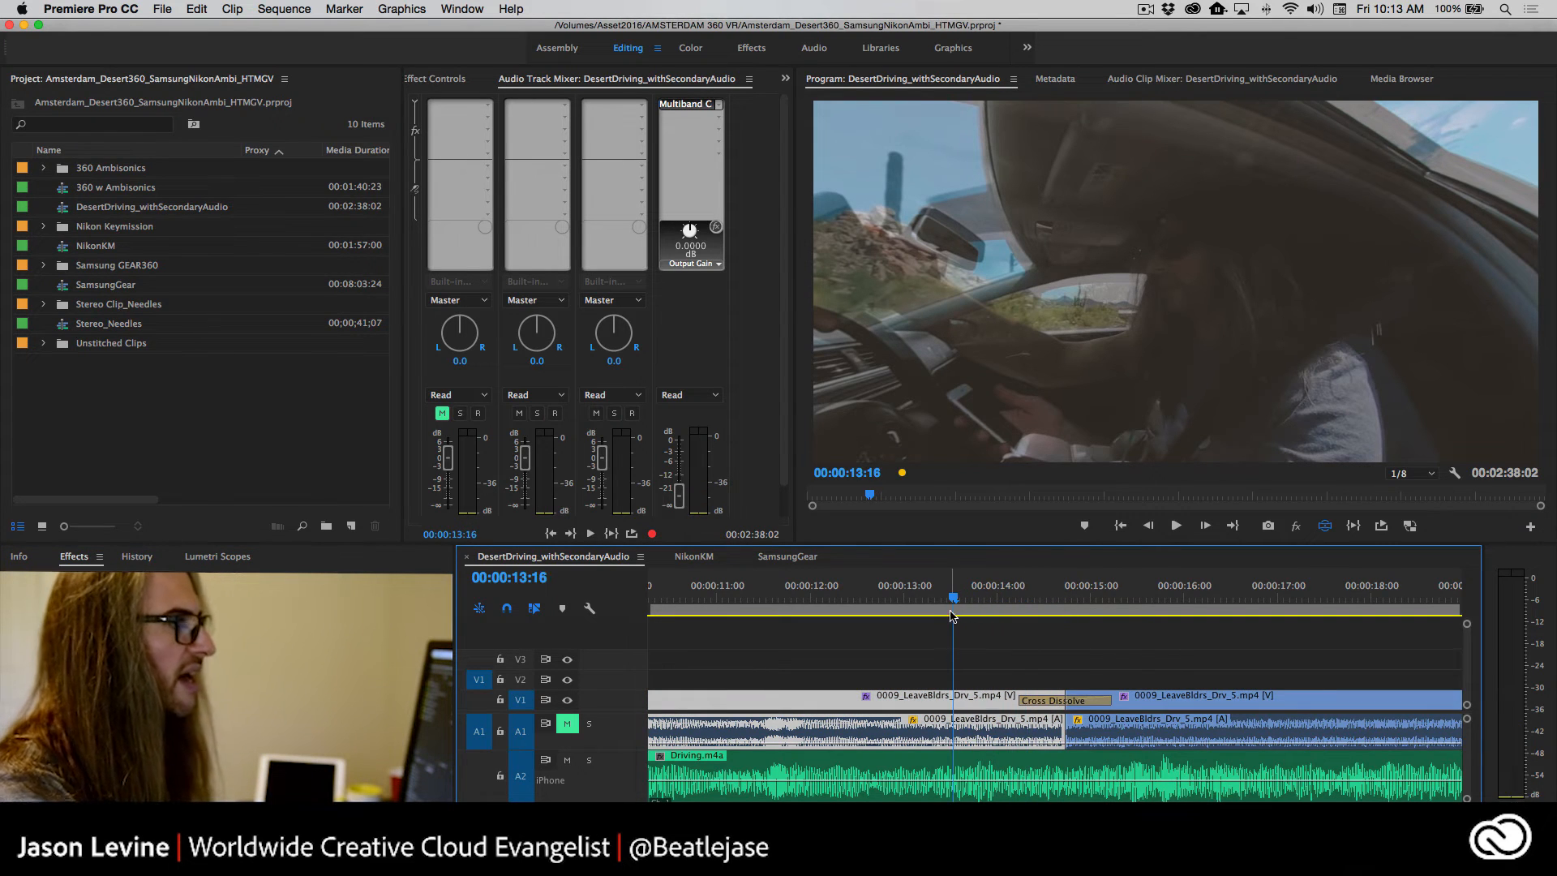
key(space)
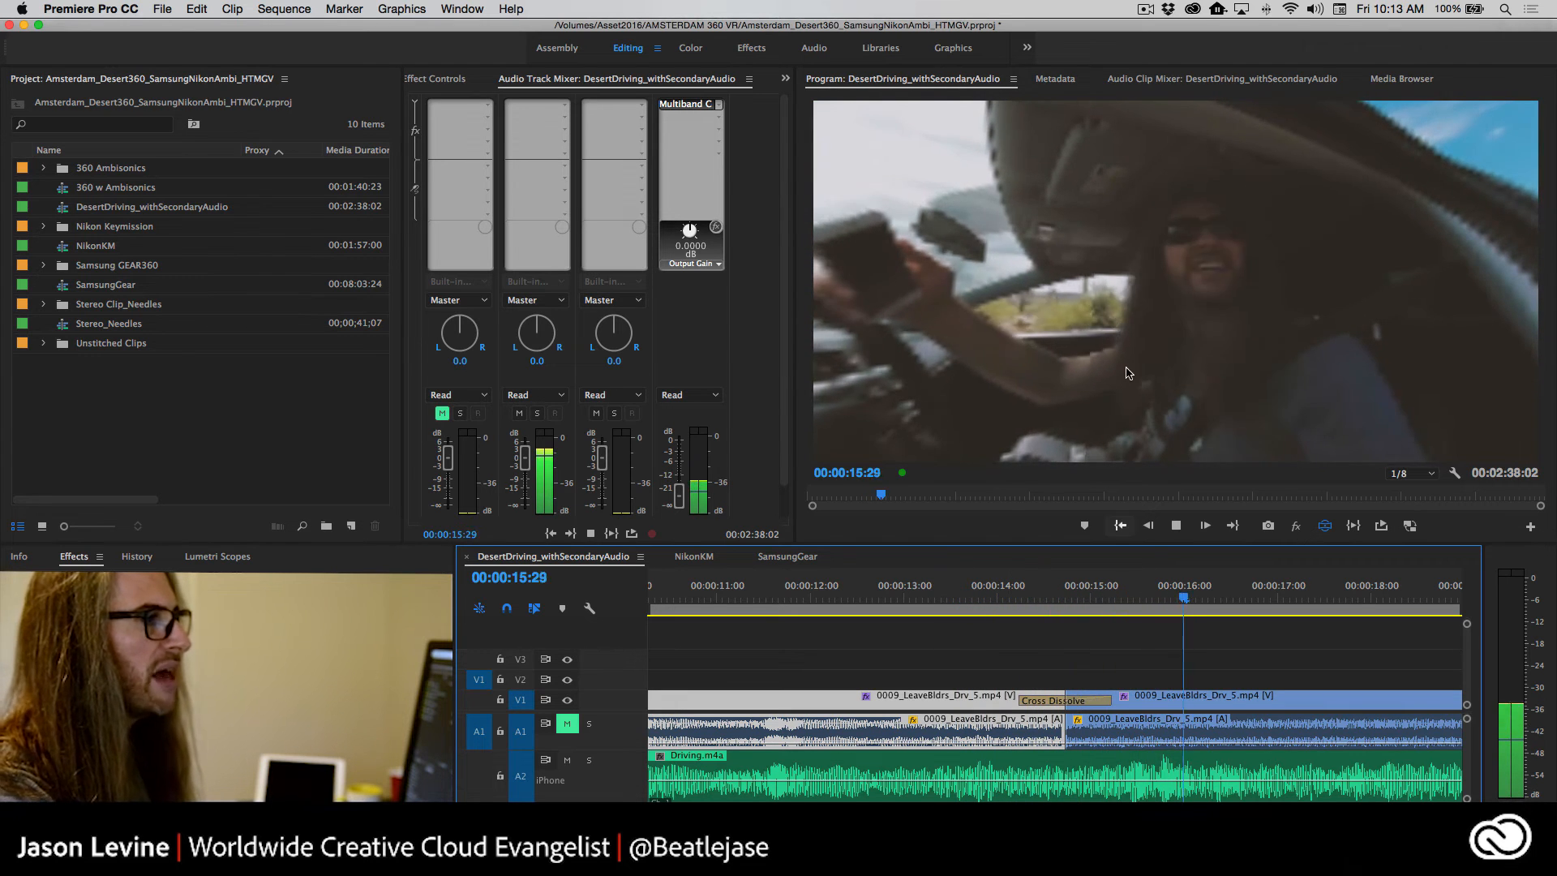
key(space)
key(space)
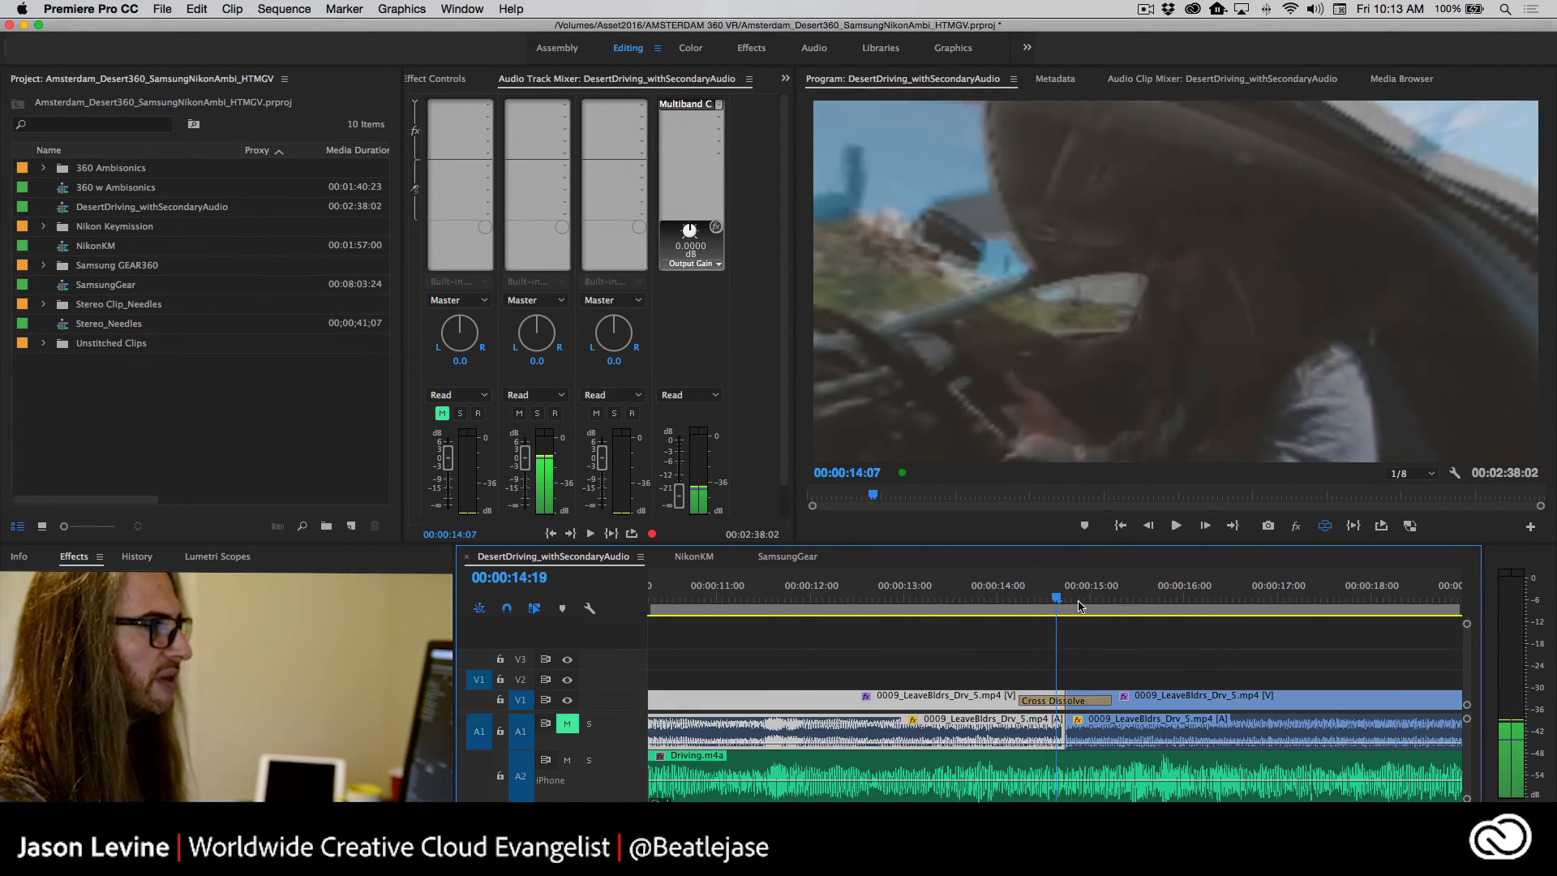
click(1125, 238)
drag(1126, 237, 997, 352)
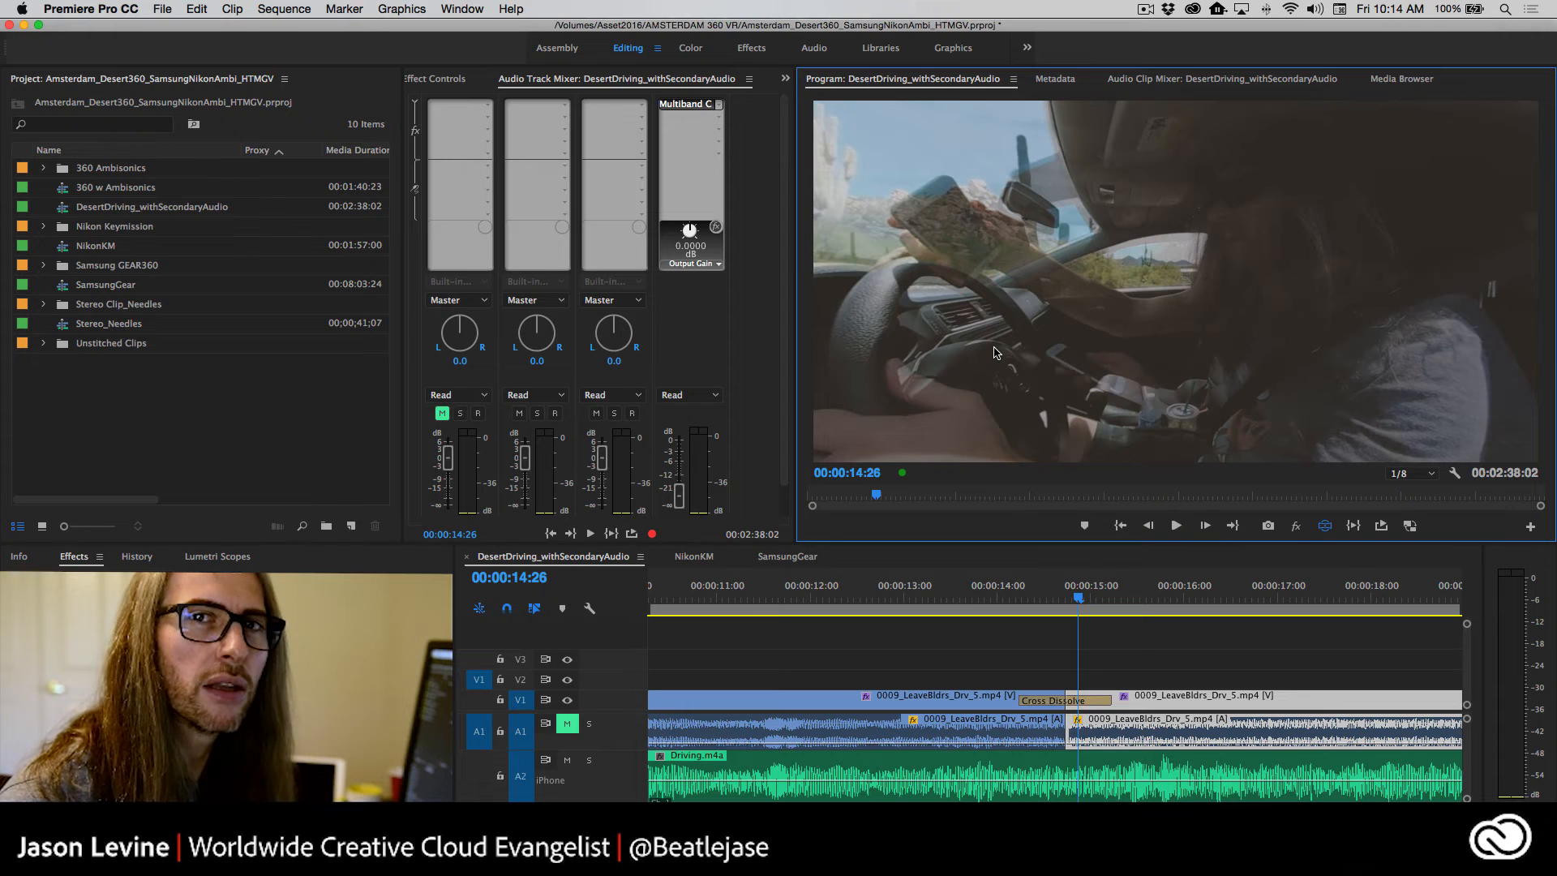
Expand the Video 1 track to show its thumbnails, scrub the dissolve from 00:00:13:19 to 00:00:16:27 and fit the whole sequence in the timeline
double_click(618, 703)
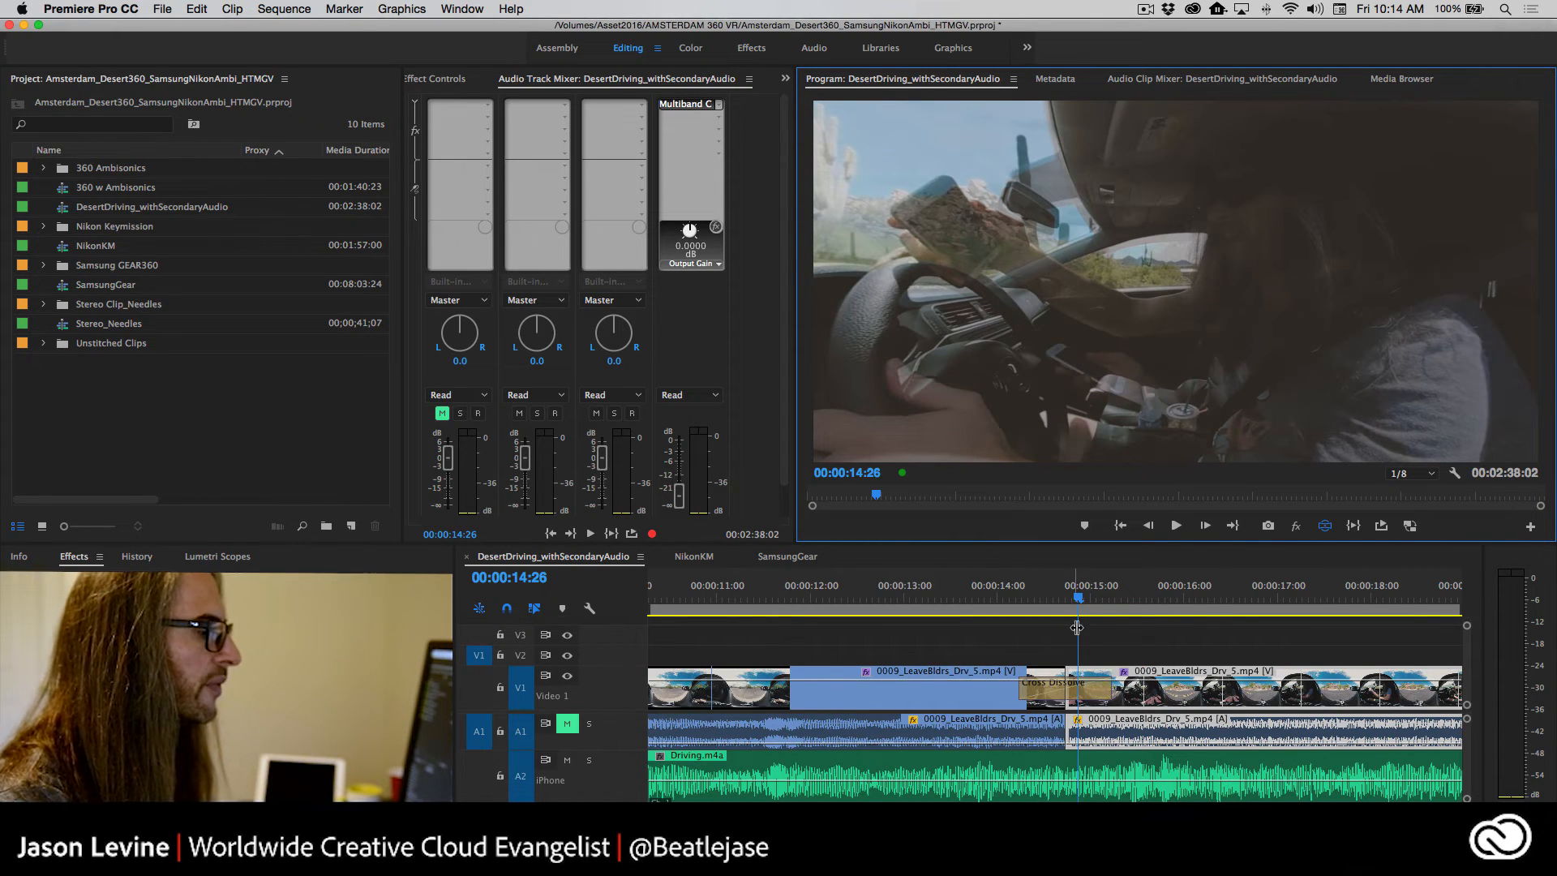
drag(1080, 598, 963, 607)
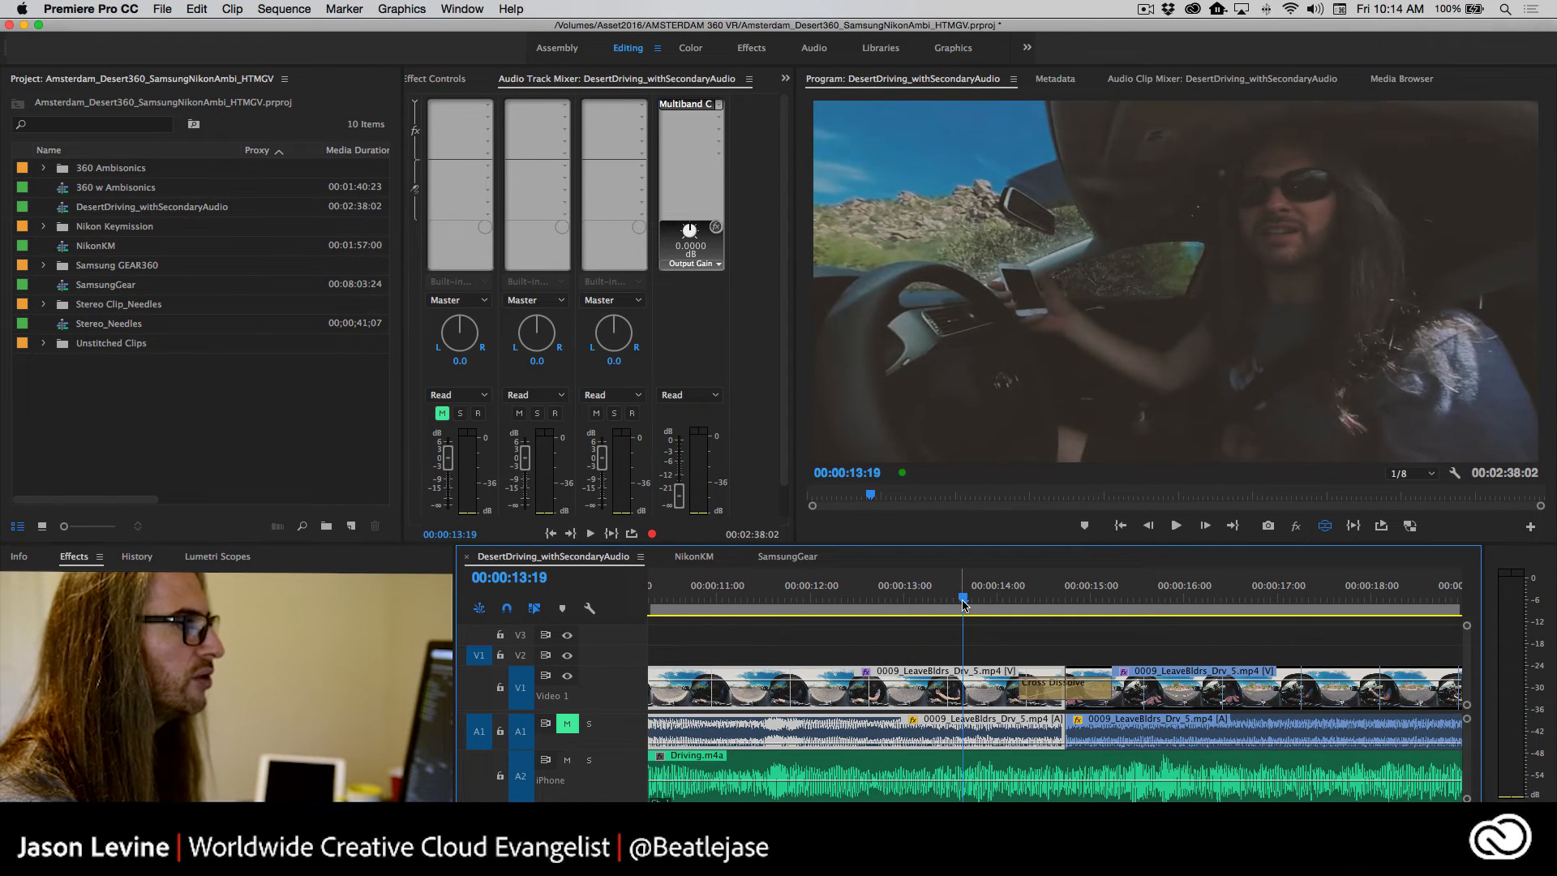
key(space)
drag(1152, 599, 1180, 617)
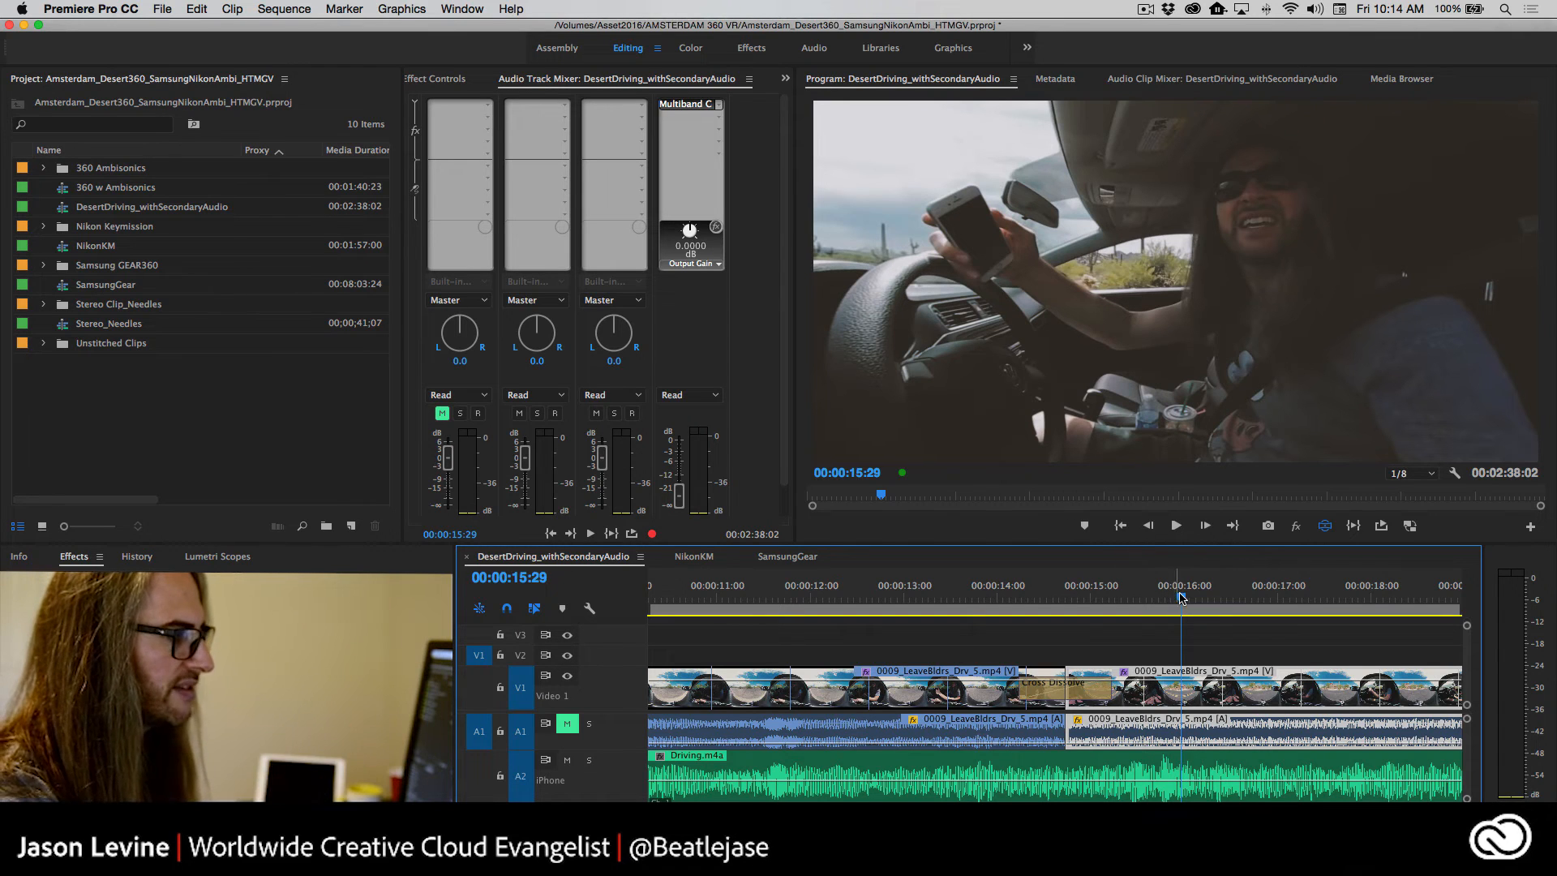
drag(1181, 601, 1273, 604)
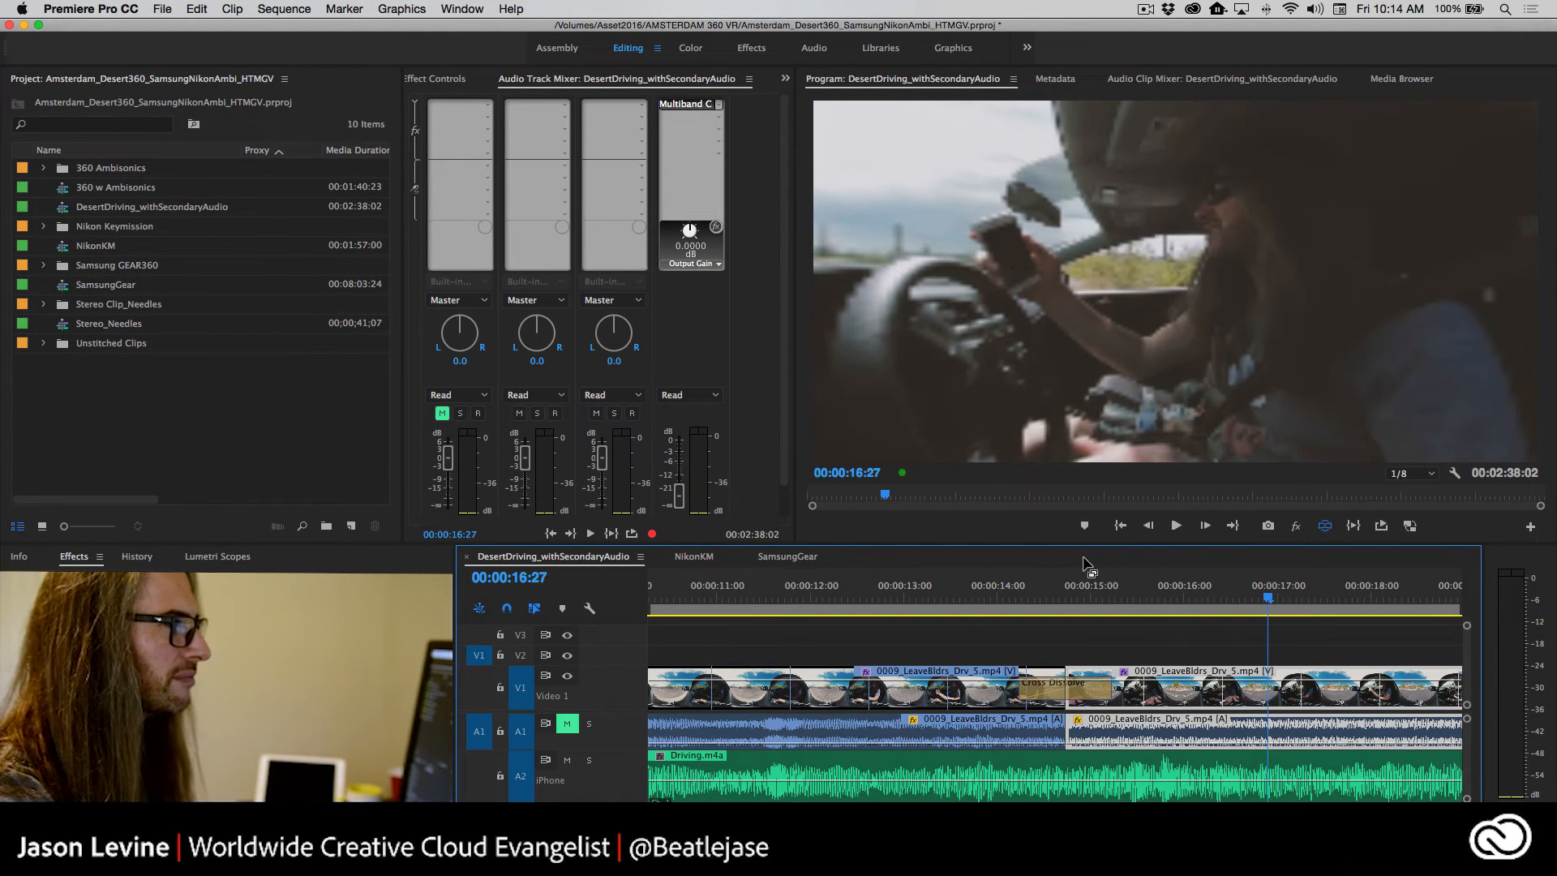
key(backslash)
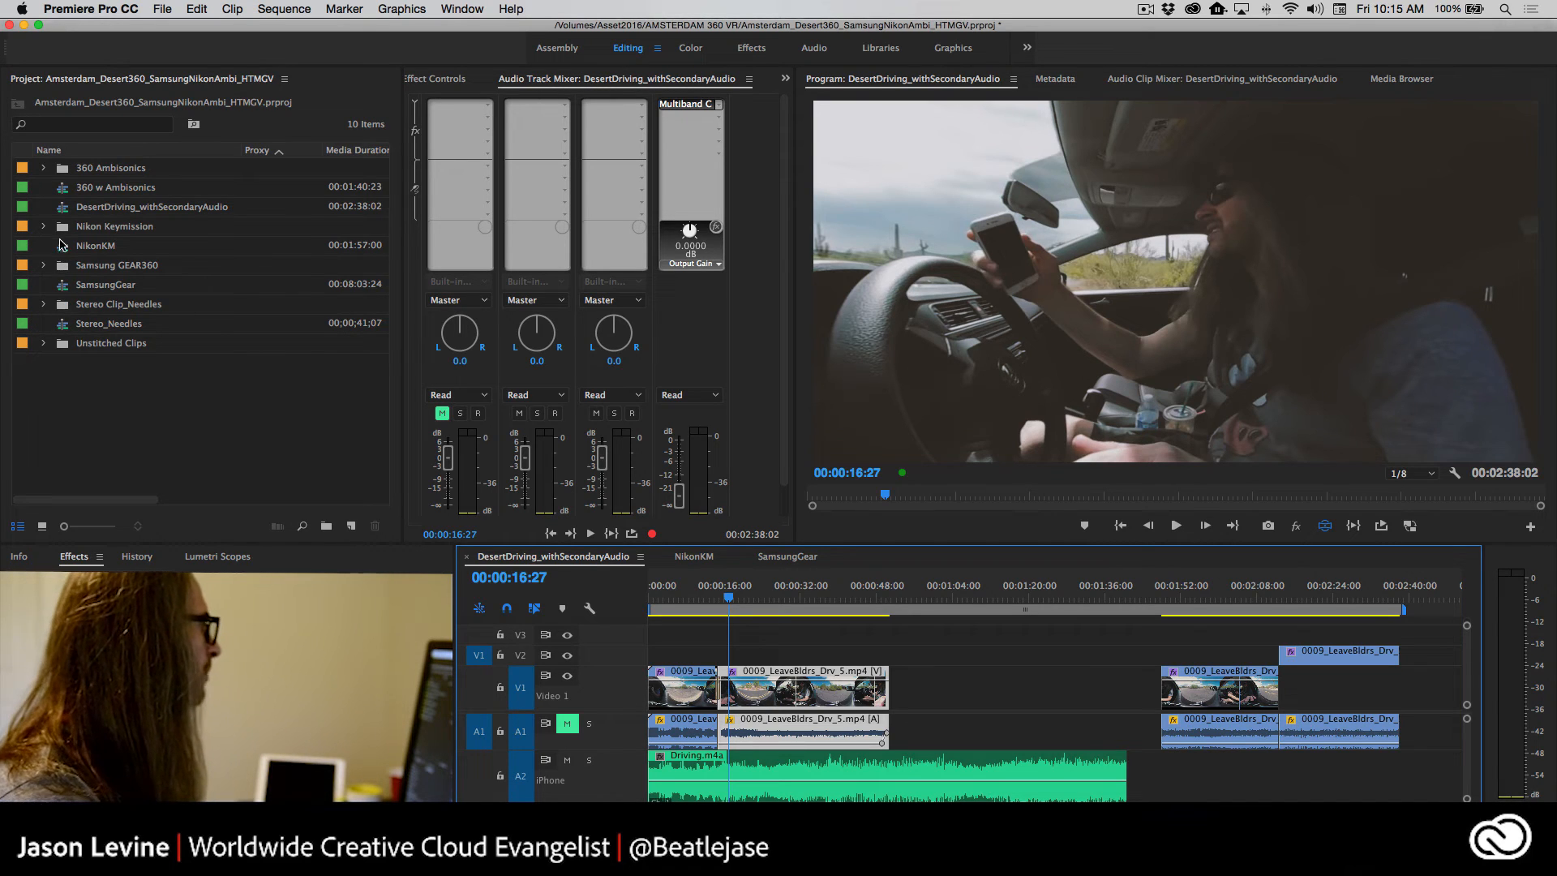
Open the 360 w Ambisonics sequence, expand the 360 Ambisonics bin and select gg bridge.mp4
double_click(65, 193)
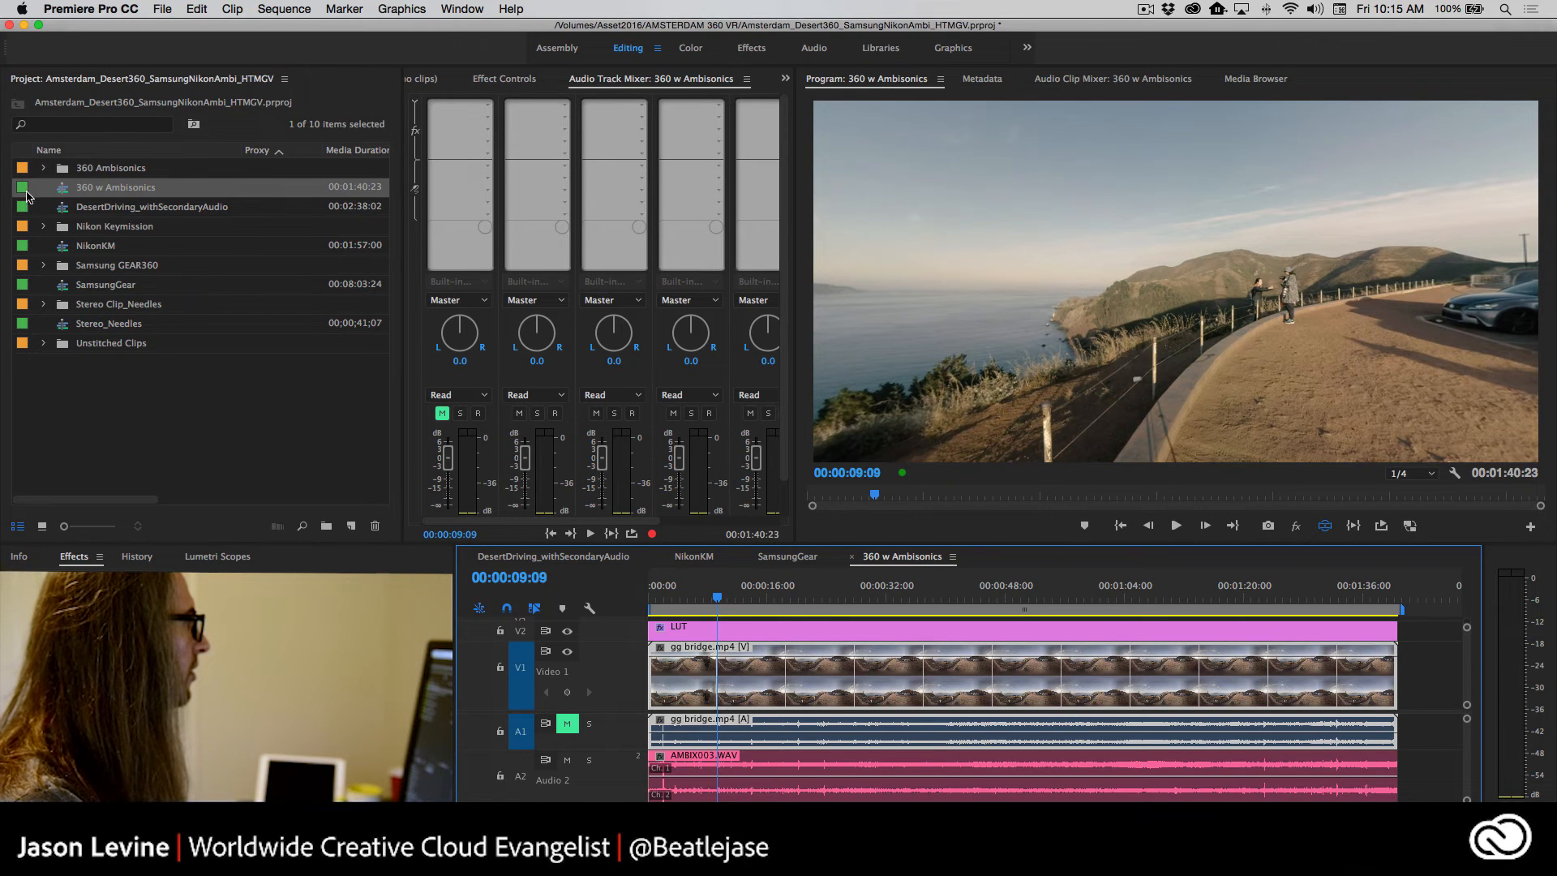
click(43, 169)
click(110, 209)
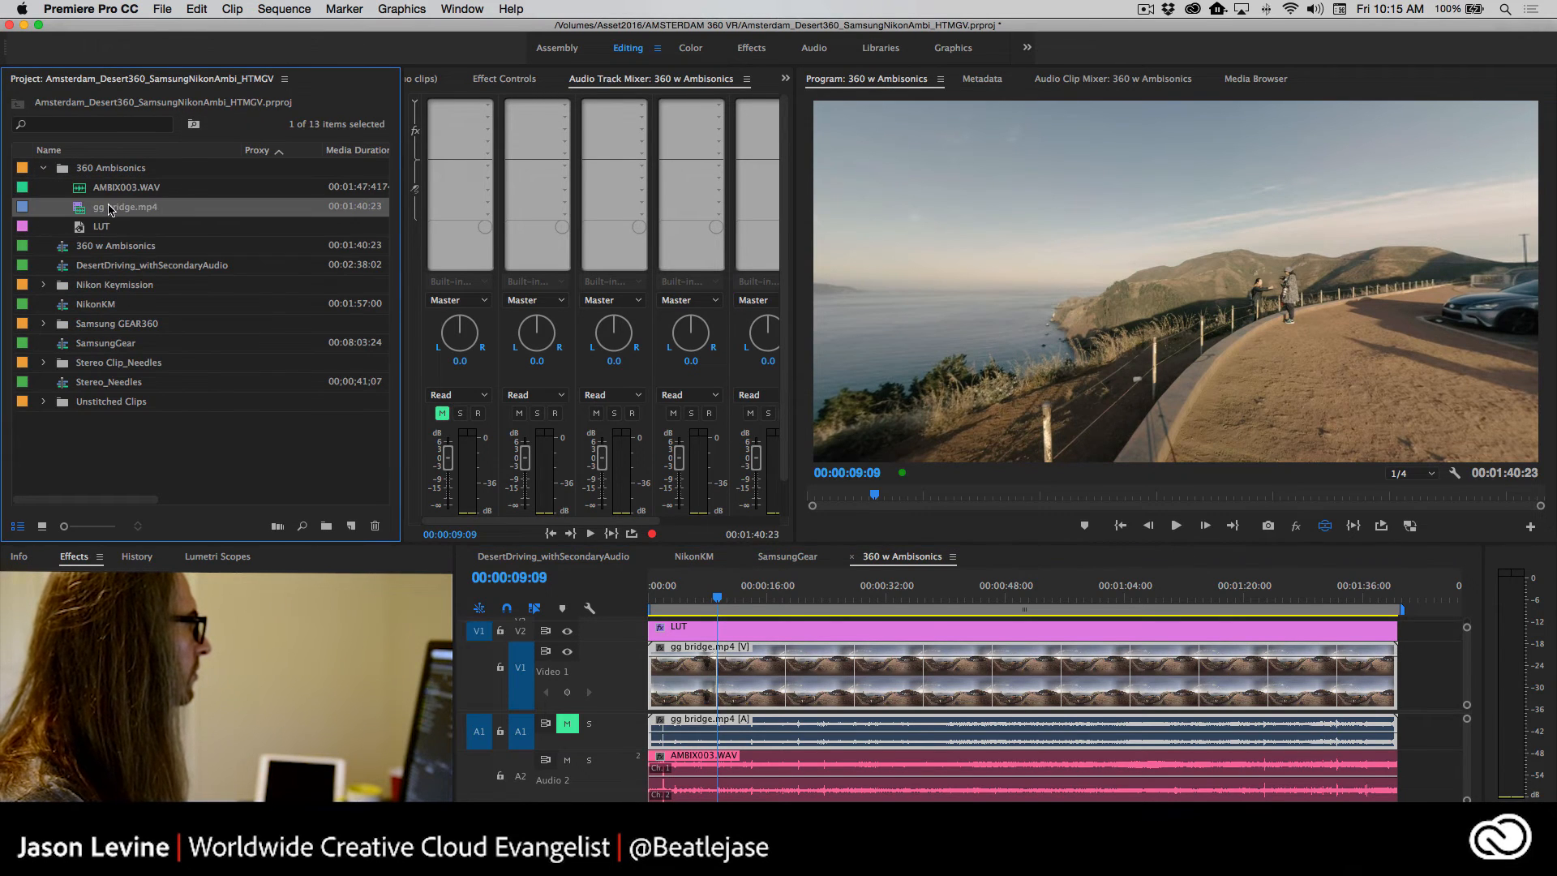
Show the project's preview area to examine the media details of gg bridge.mp4, and hide it again
click(284, 81)
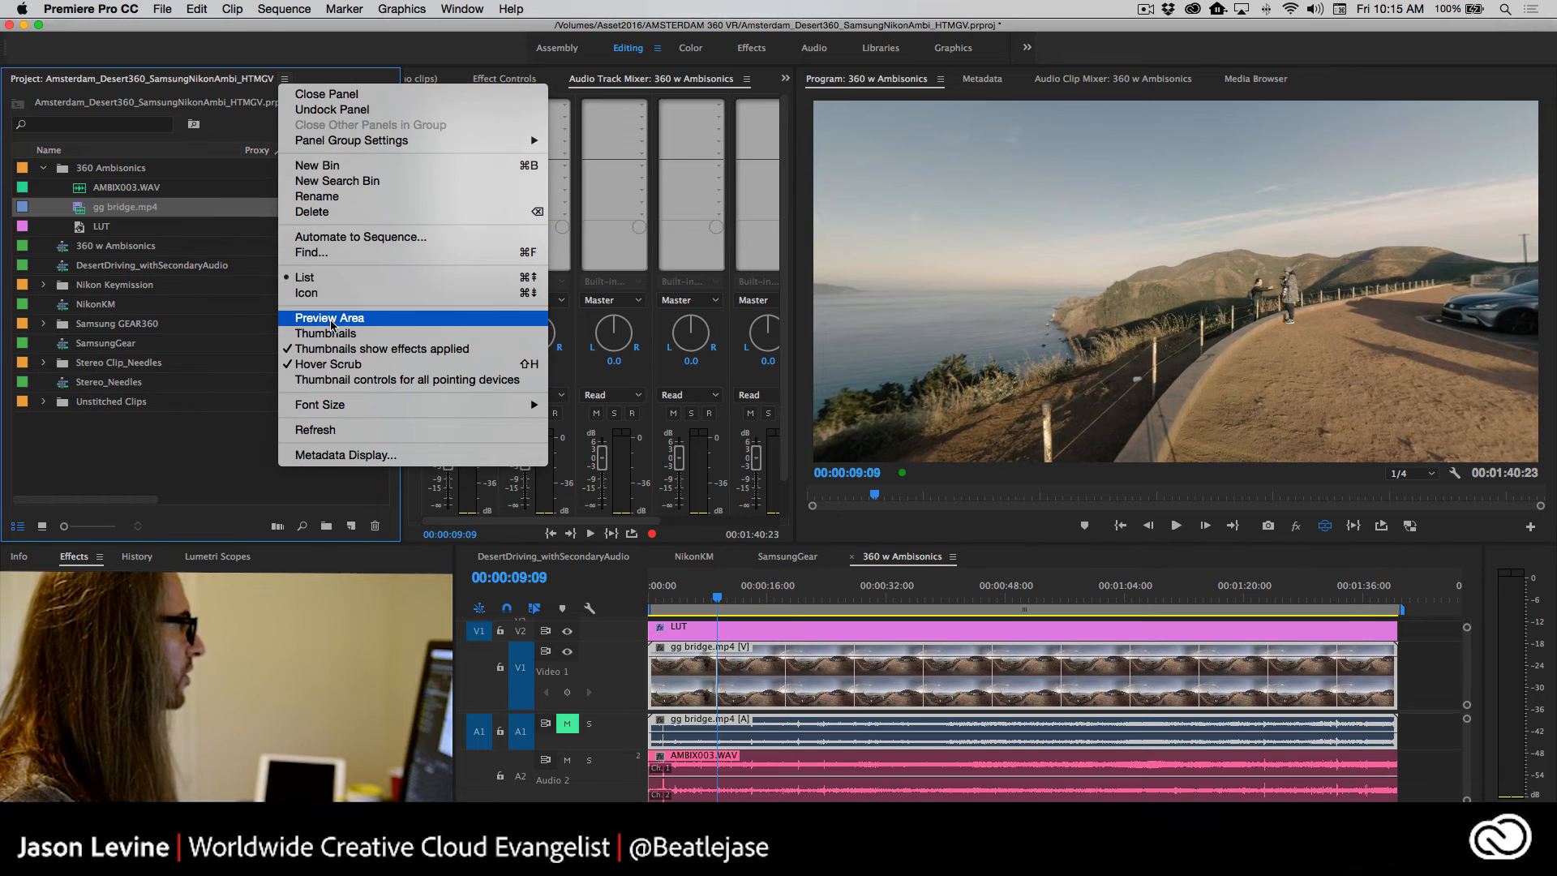
click(305, 317)
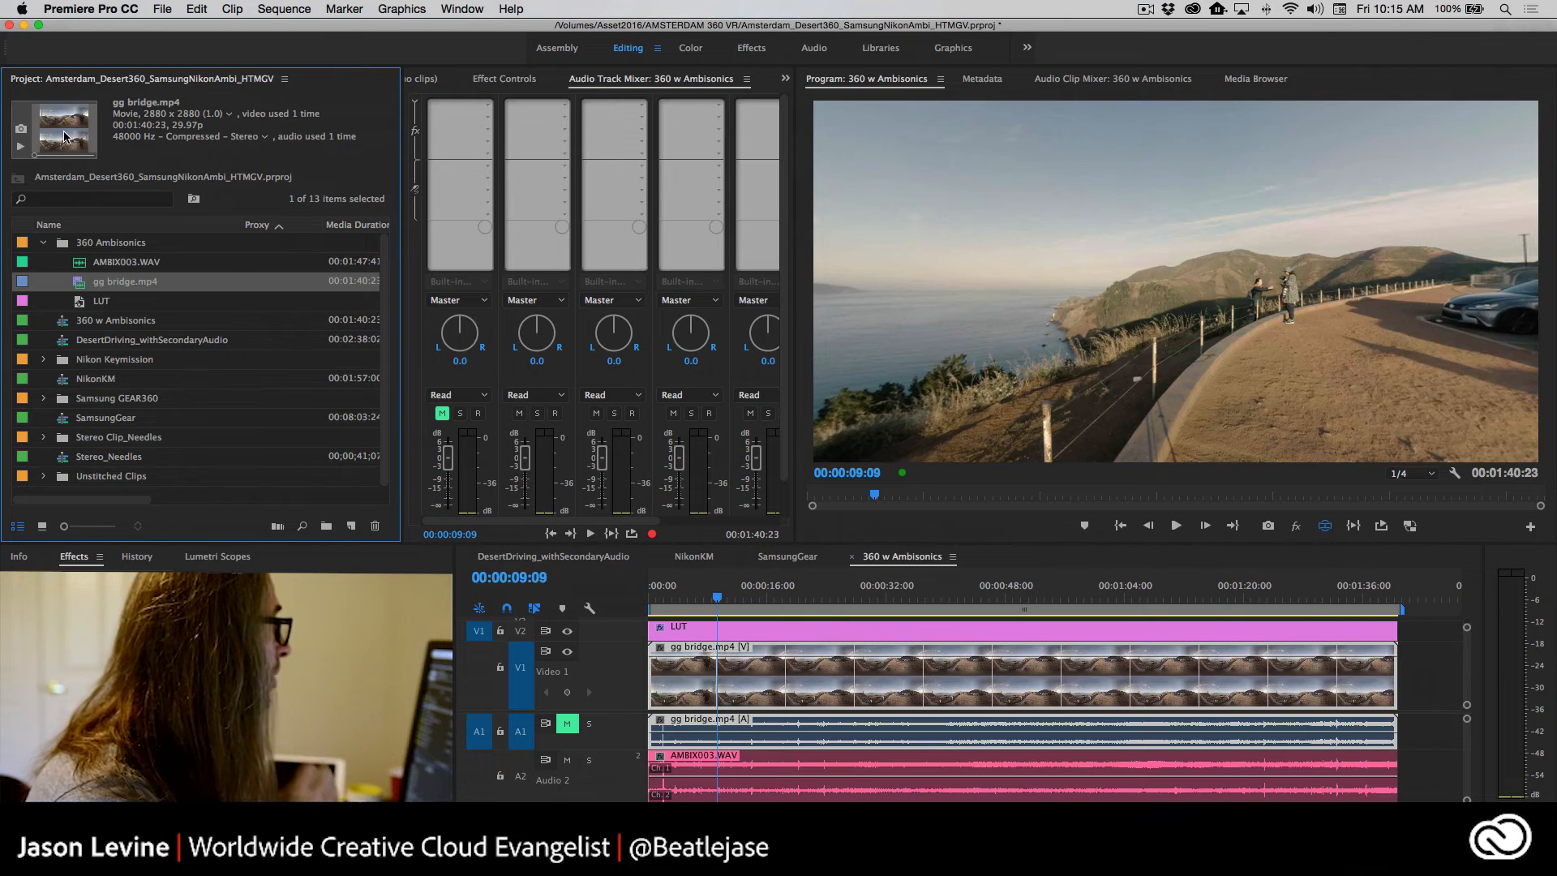
click(285, 78)
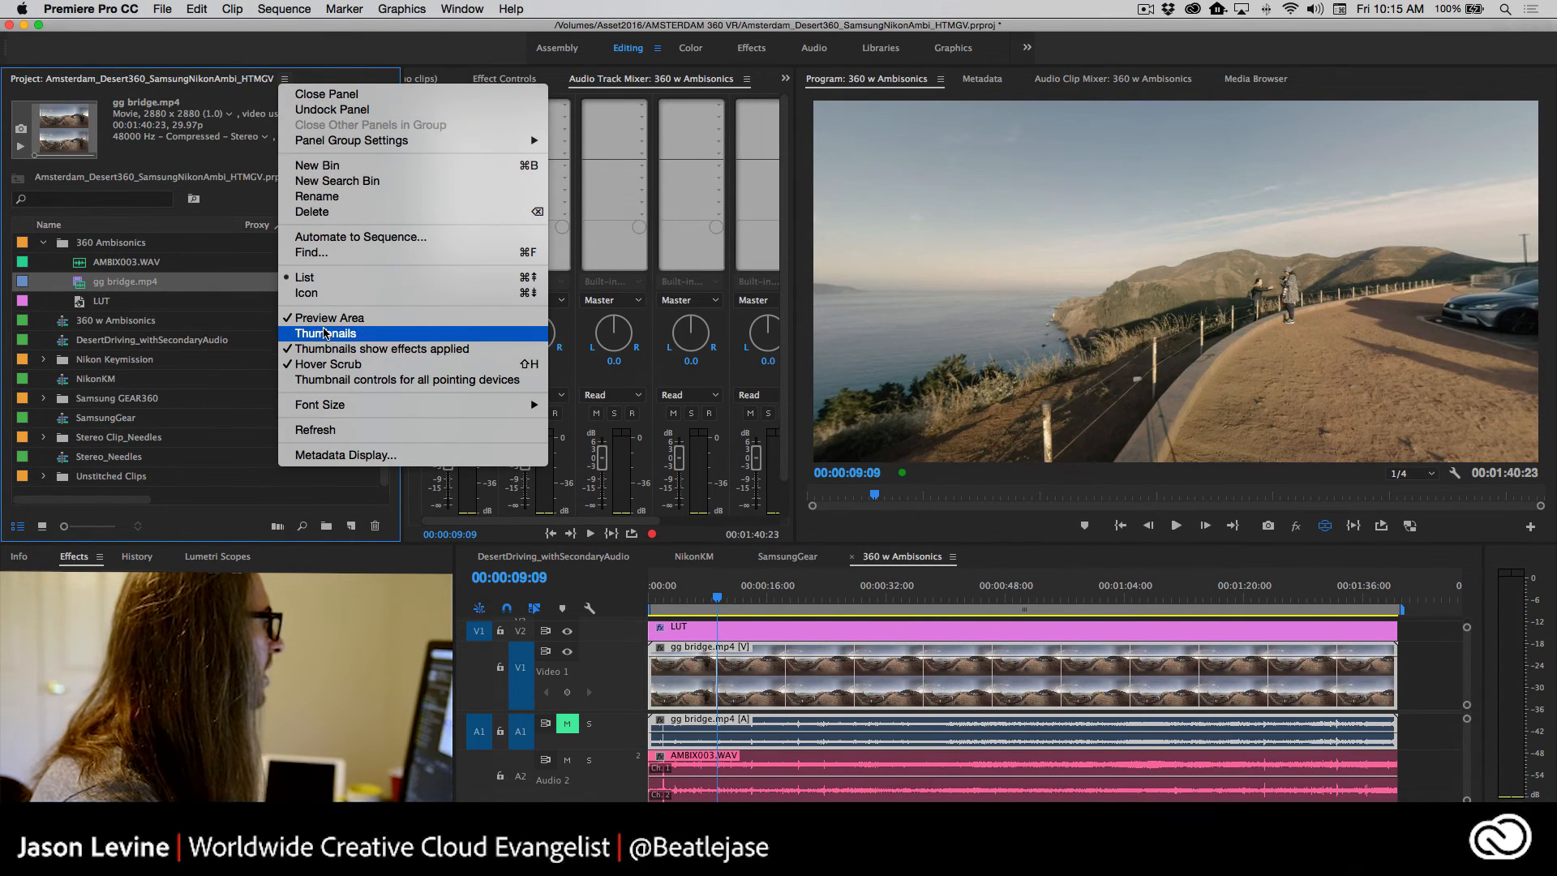
click(325, 334)
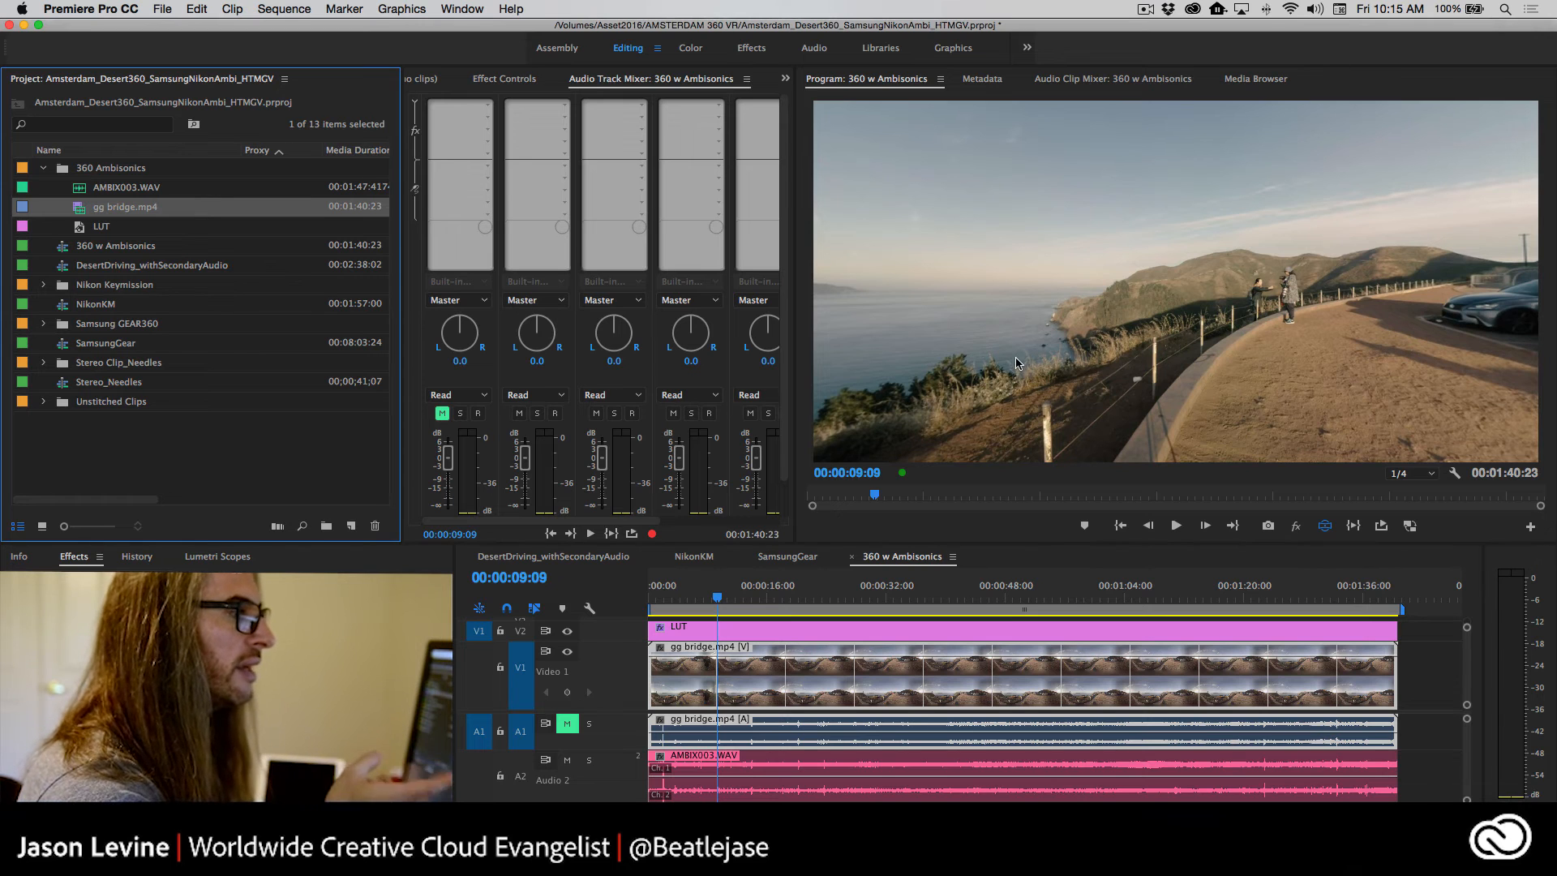
Set the VR video's stereoscopic view to Anaglyph and pan around the Golden Gate Bridge scene
drag(1018, 362, 1394, 350)
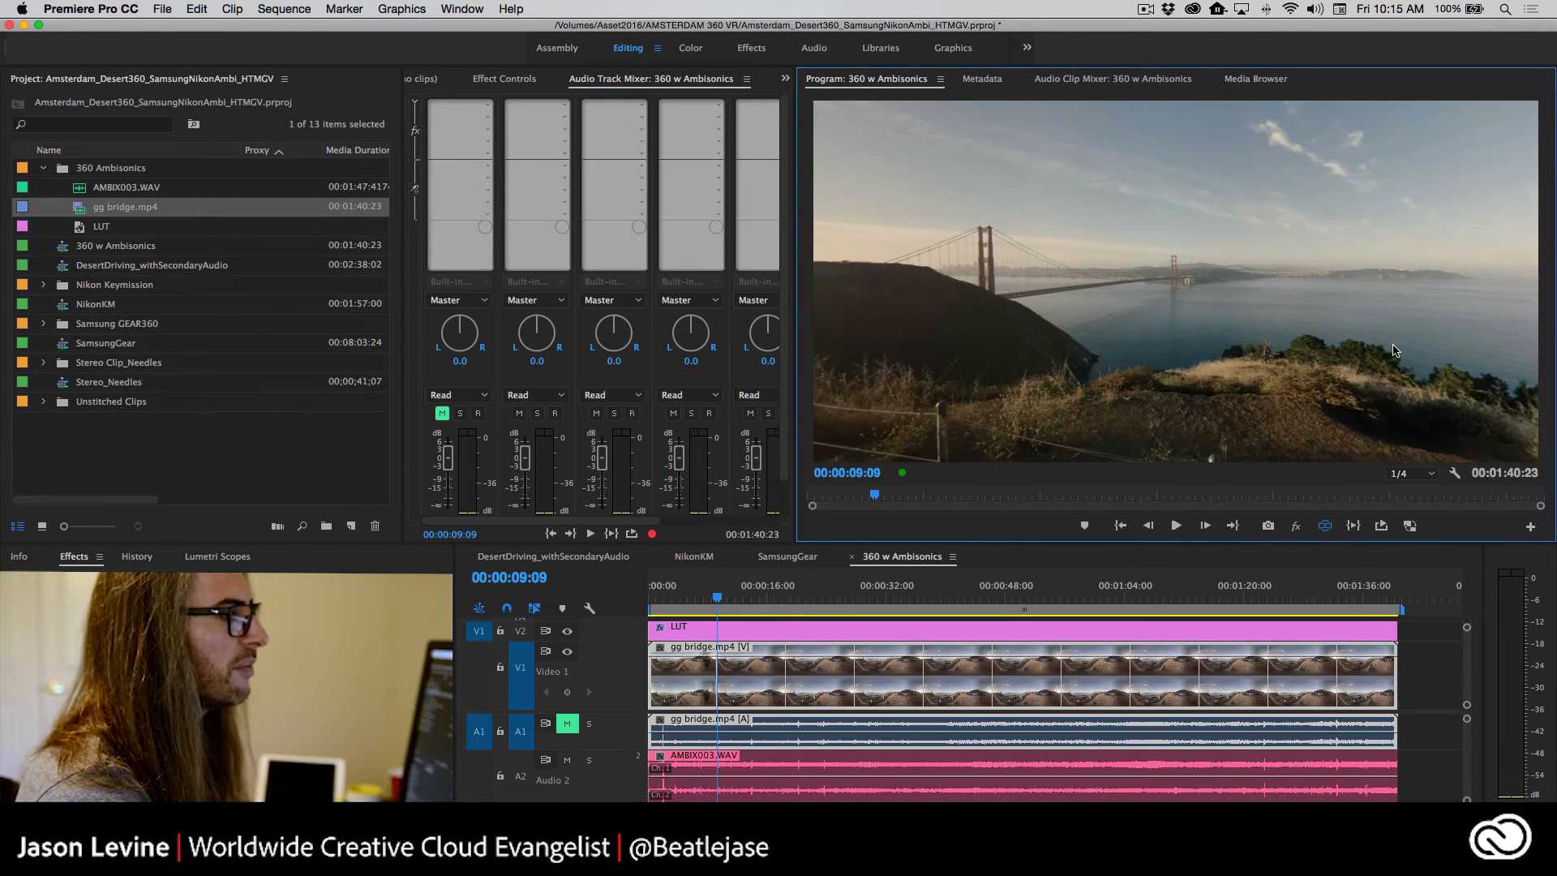
drag(1152, 356, 1342, 373)
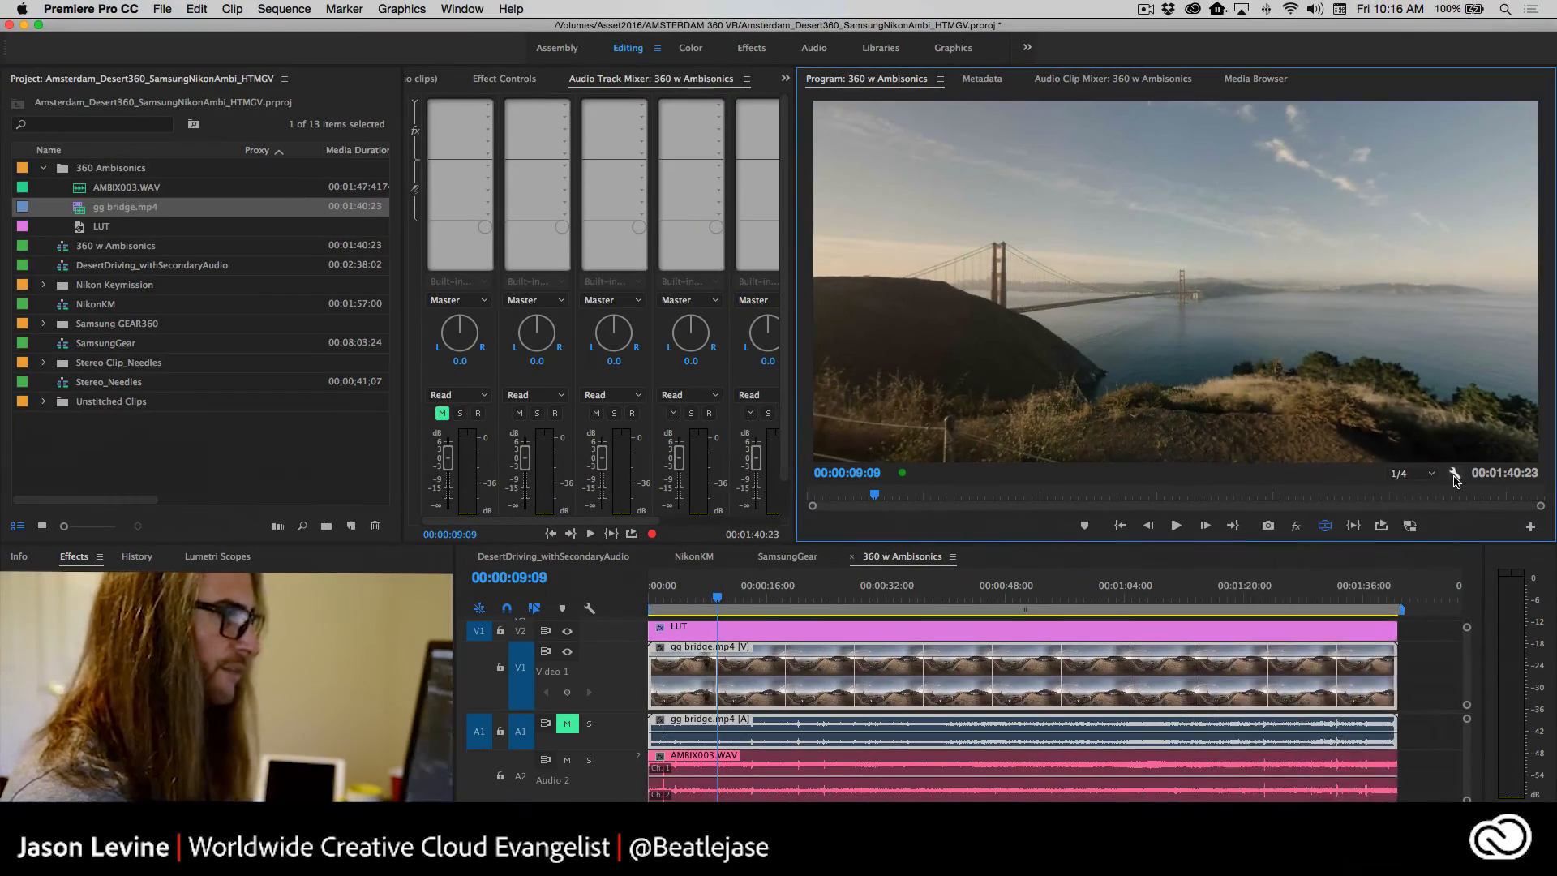
click(1454, 476)
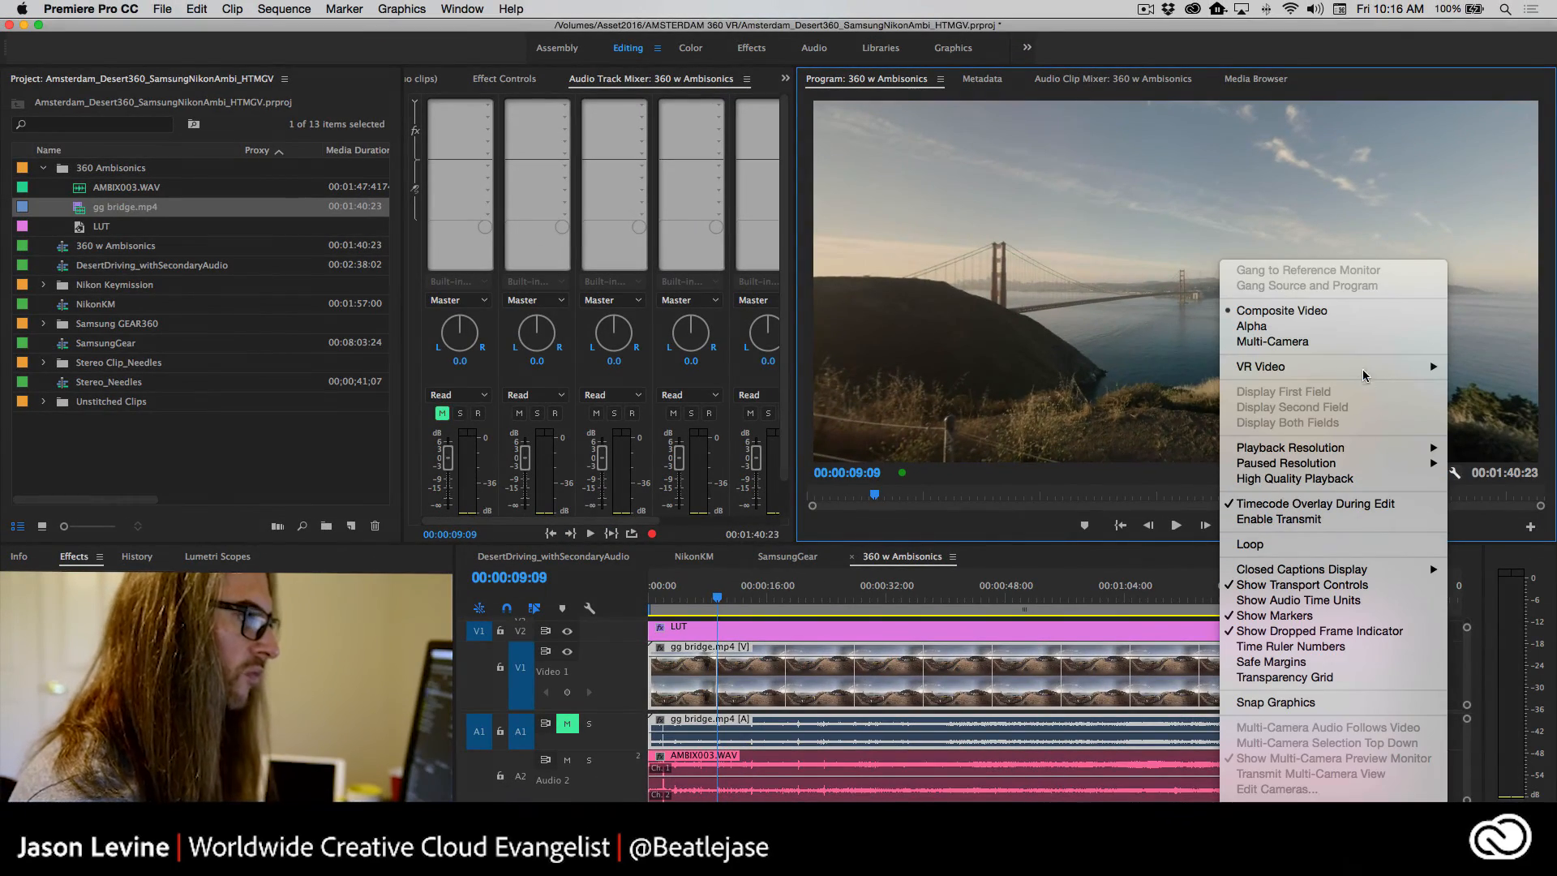
mouse_move(1361, 371)
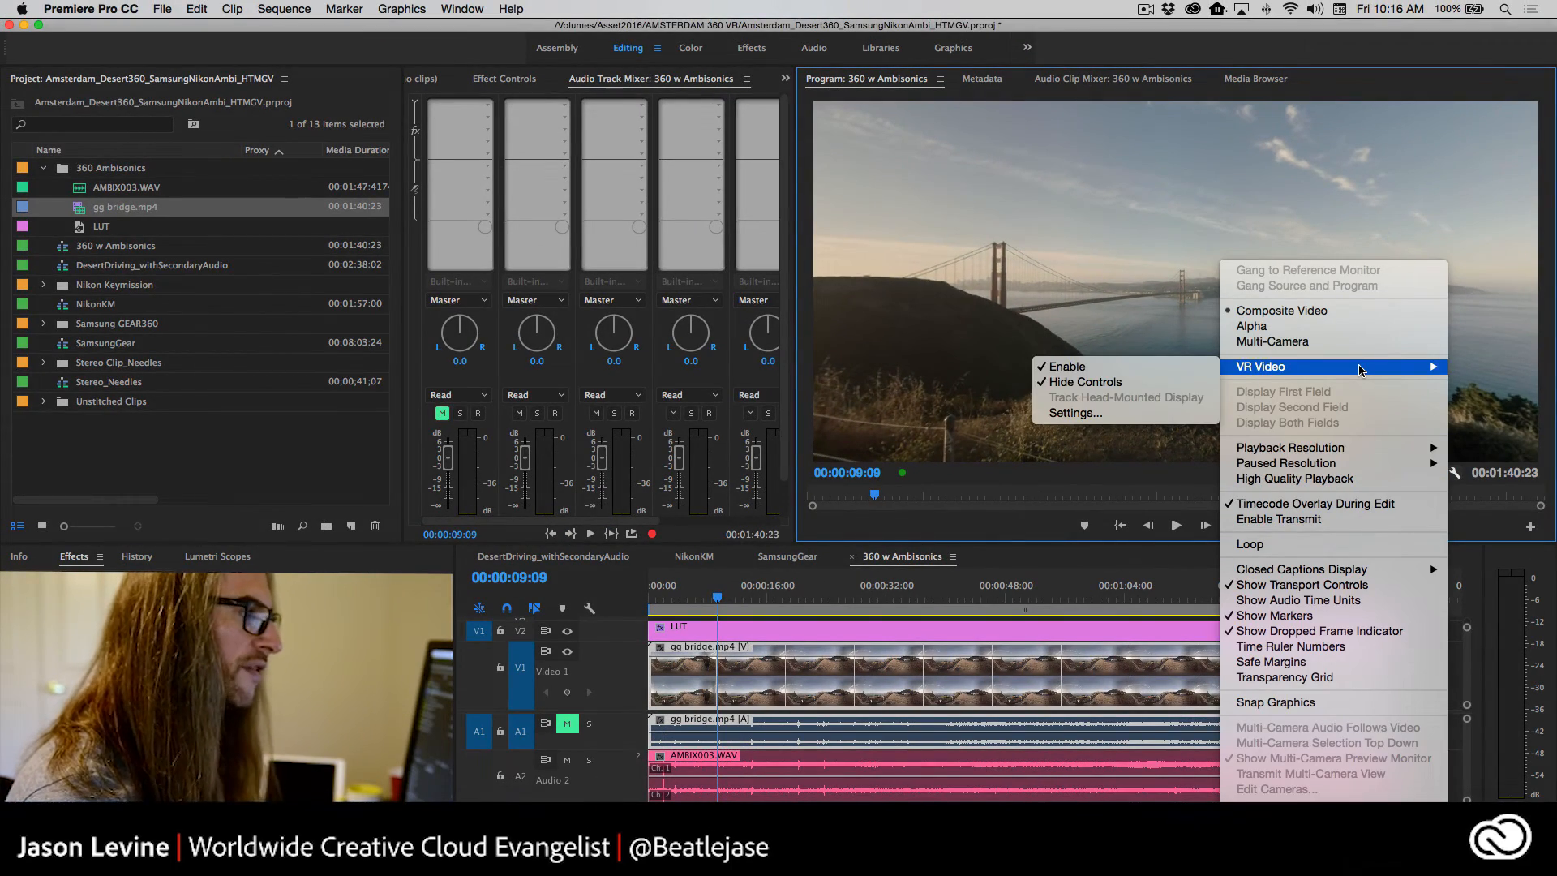
click(1172, 414)
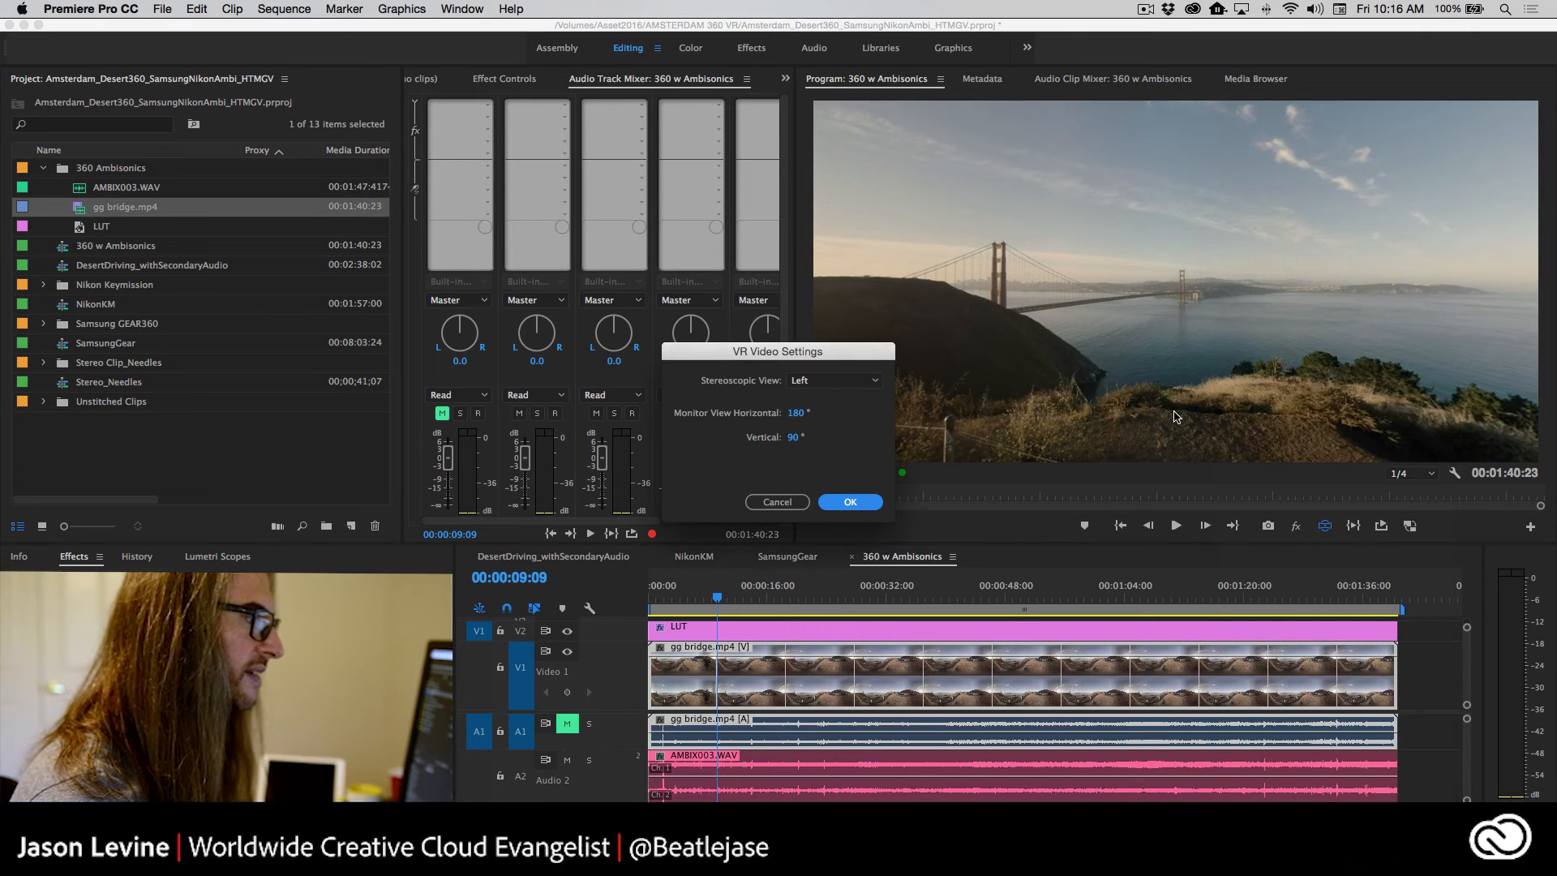
click(835, 384)
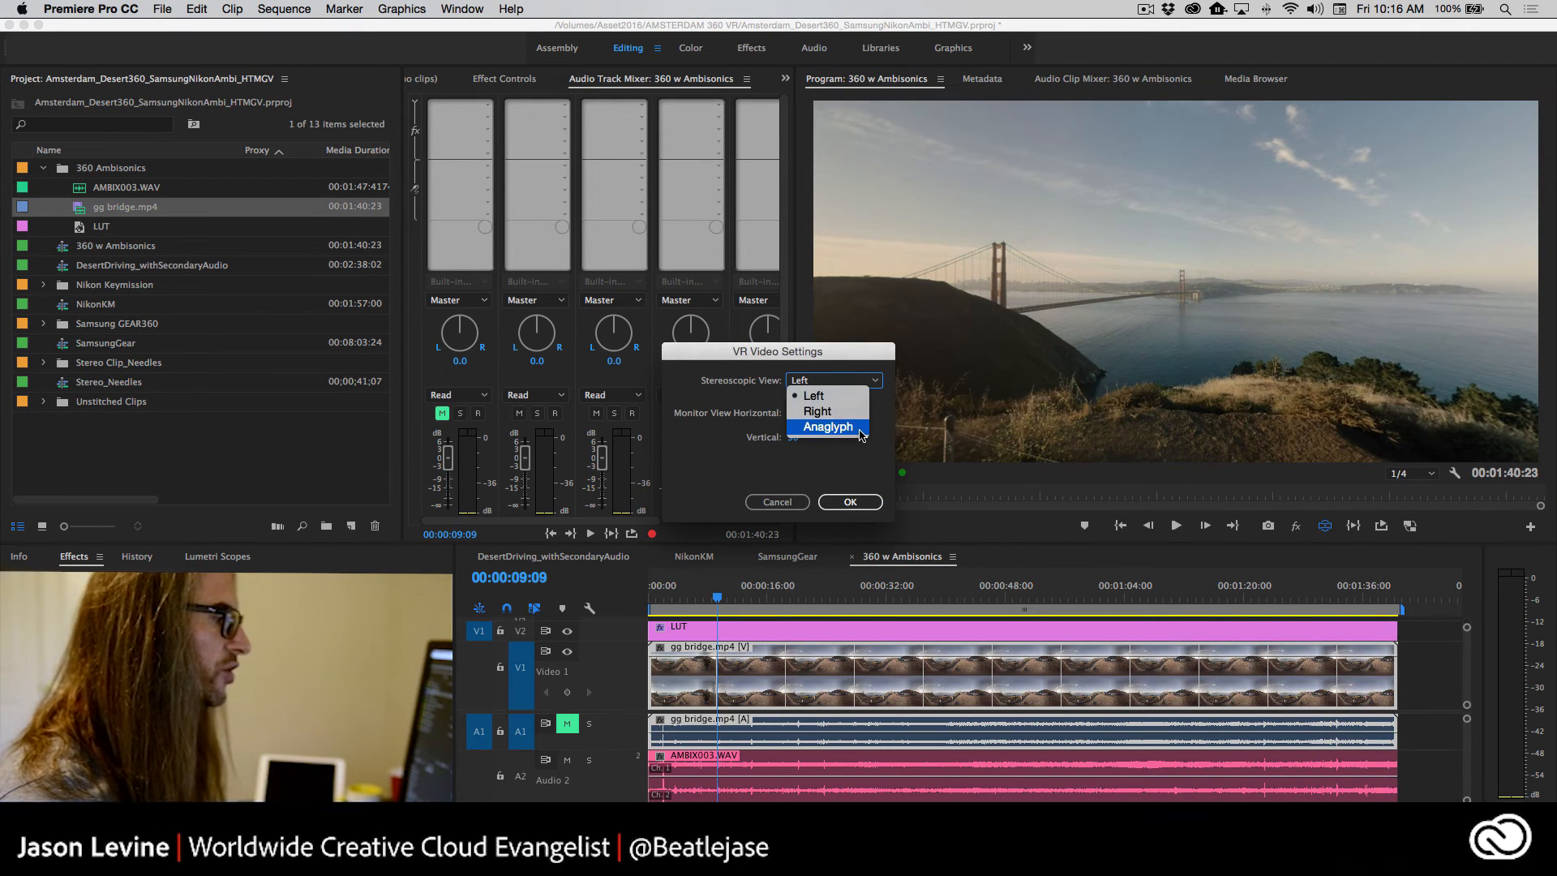
click(860, 433)
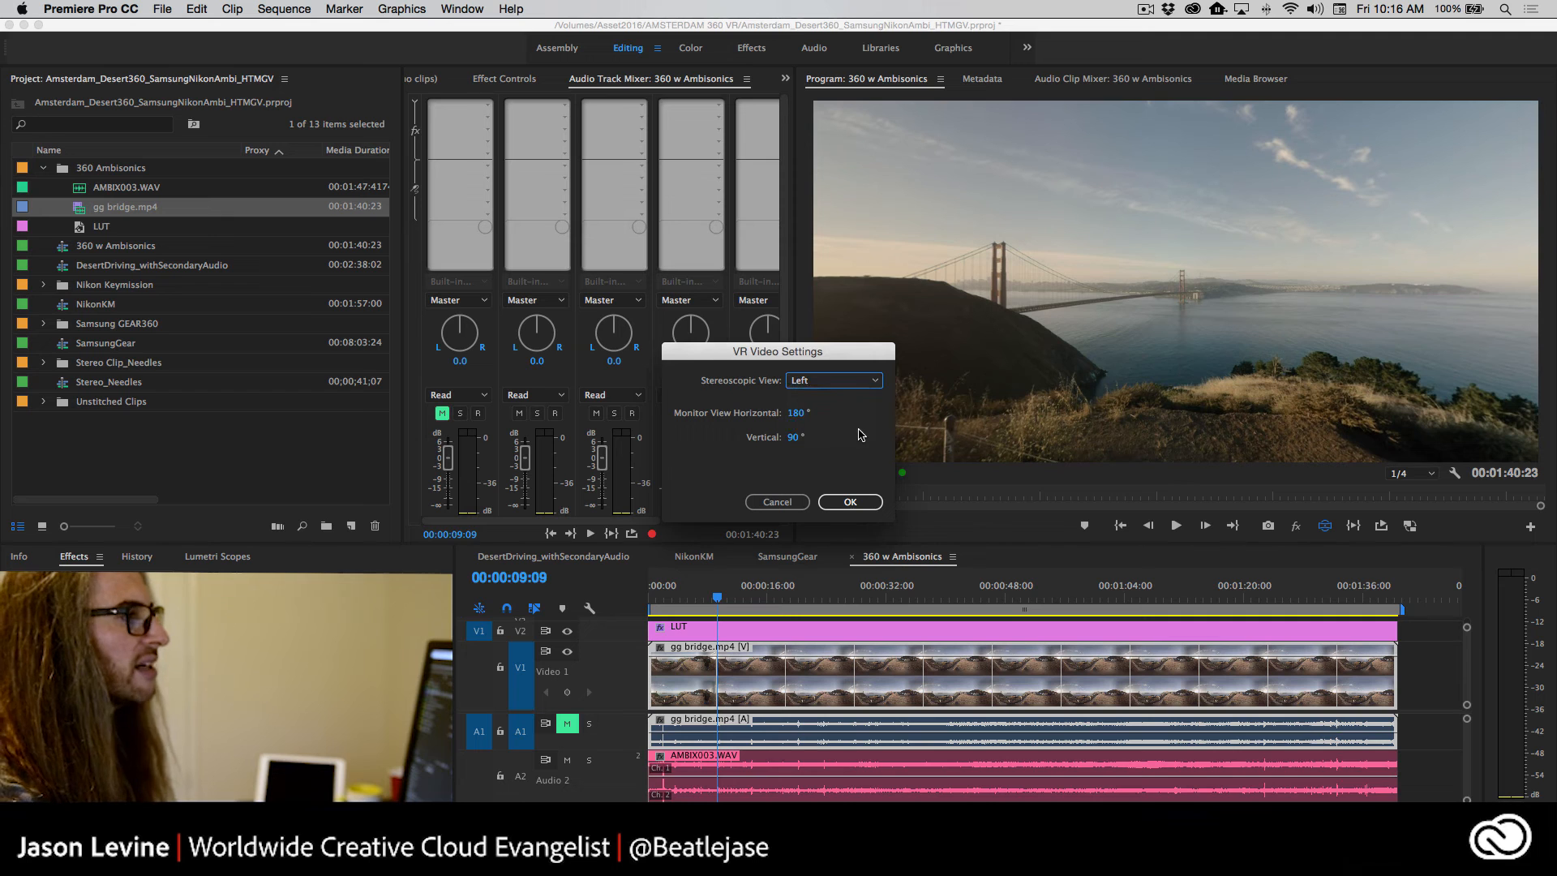
click(862, 502)
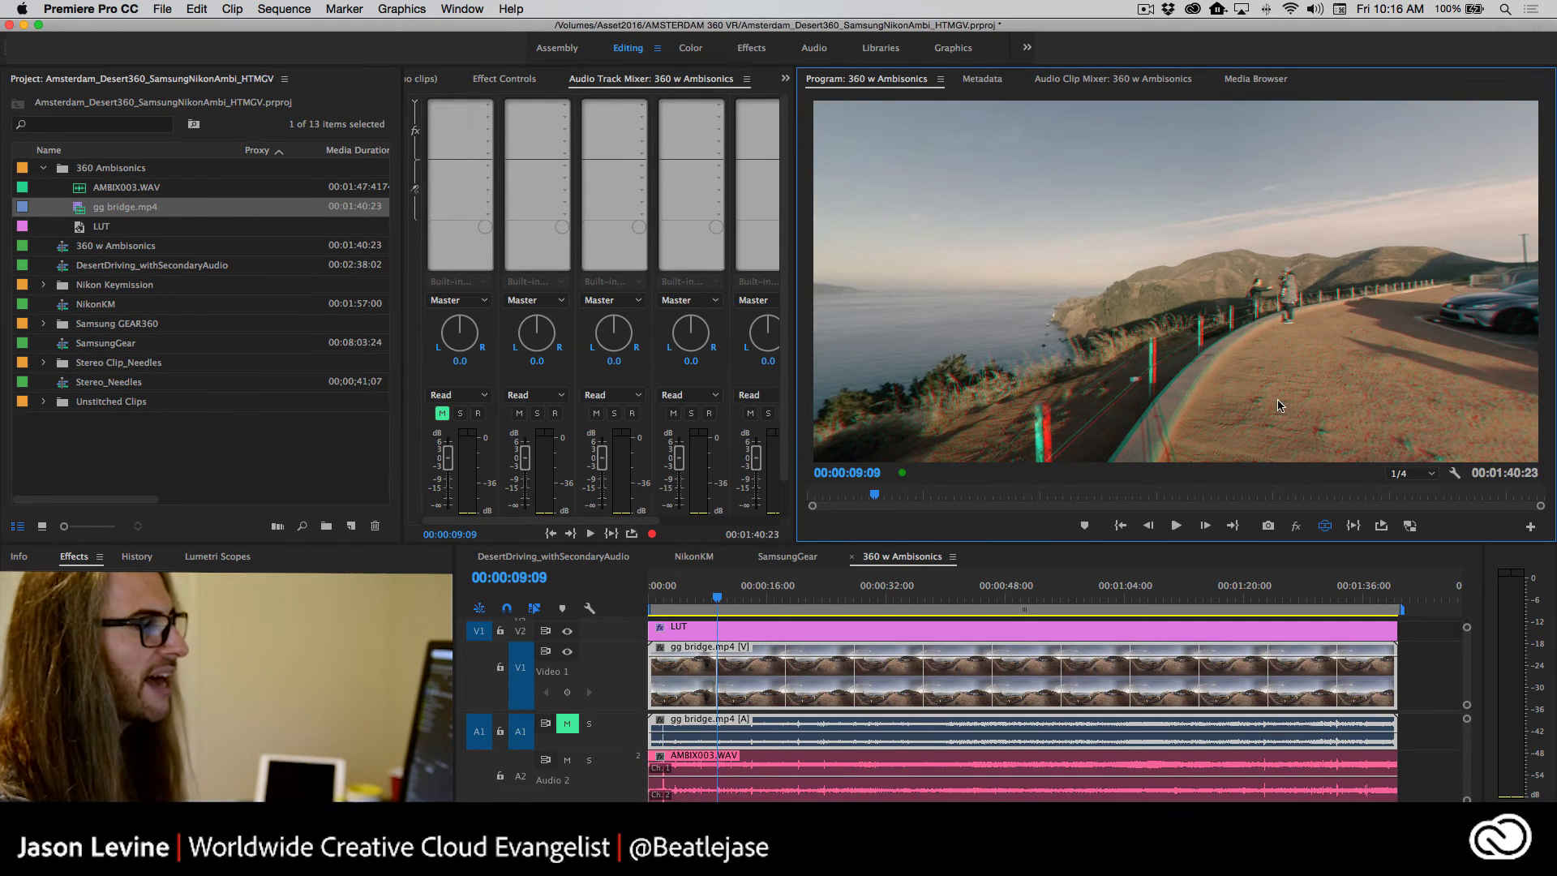
drag(1144, 412, 929, 369)
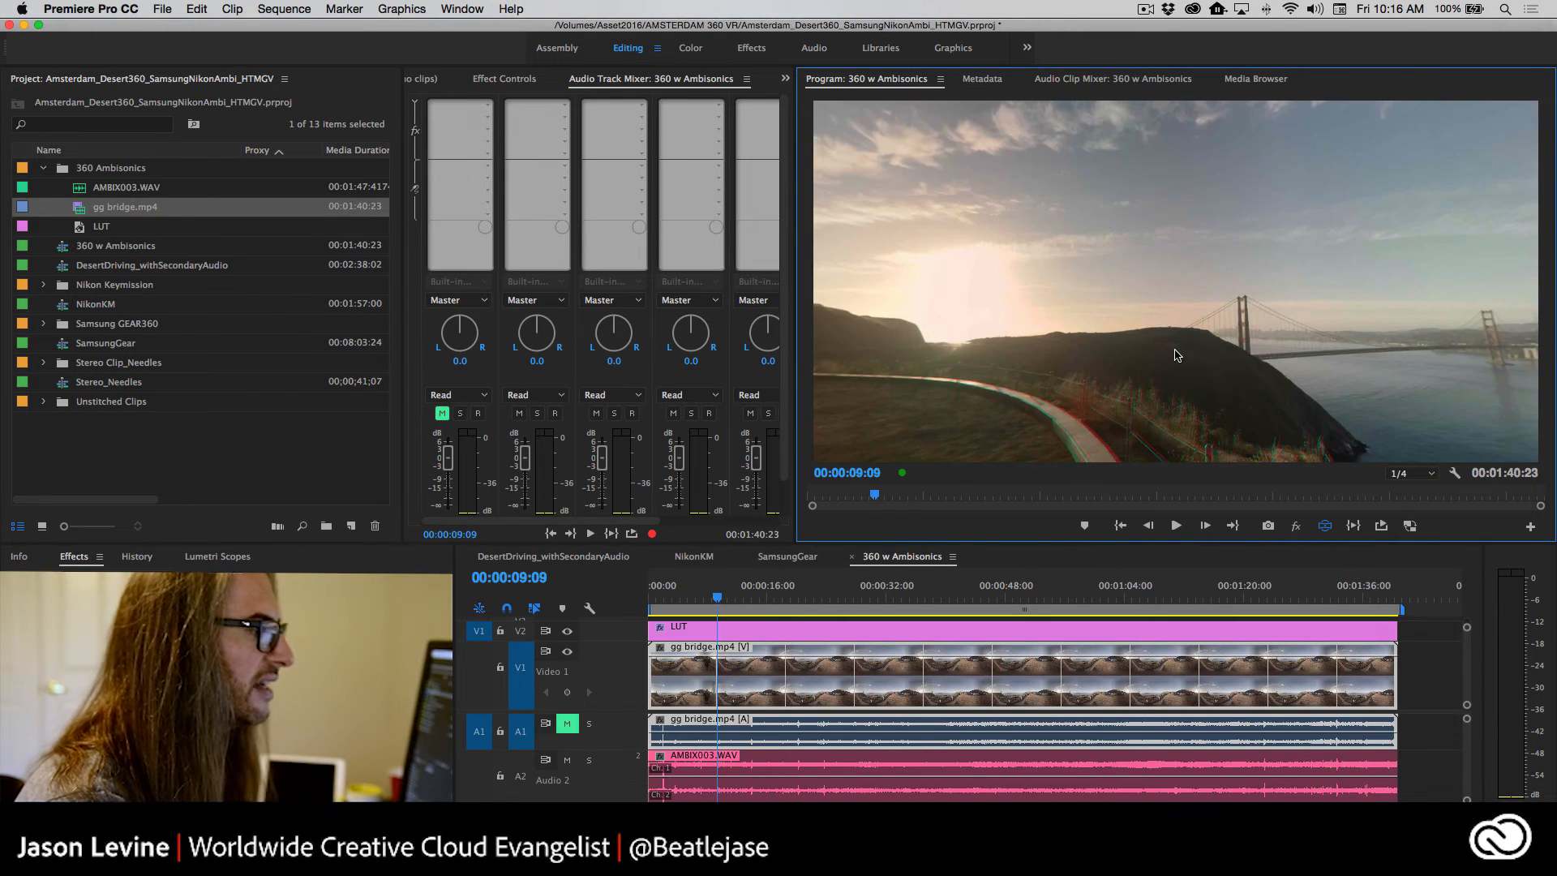
drag(1174, 349, 936, 311)
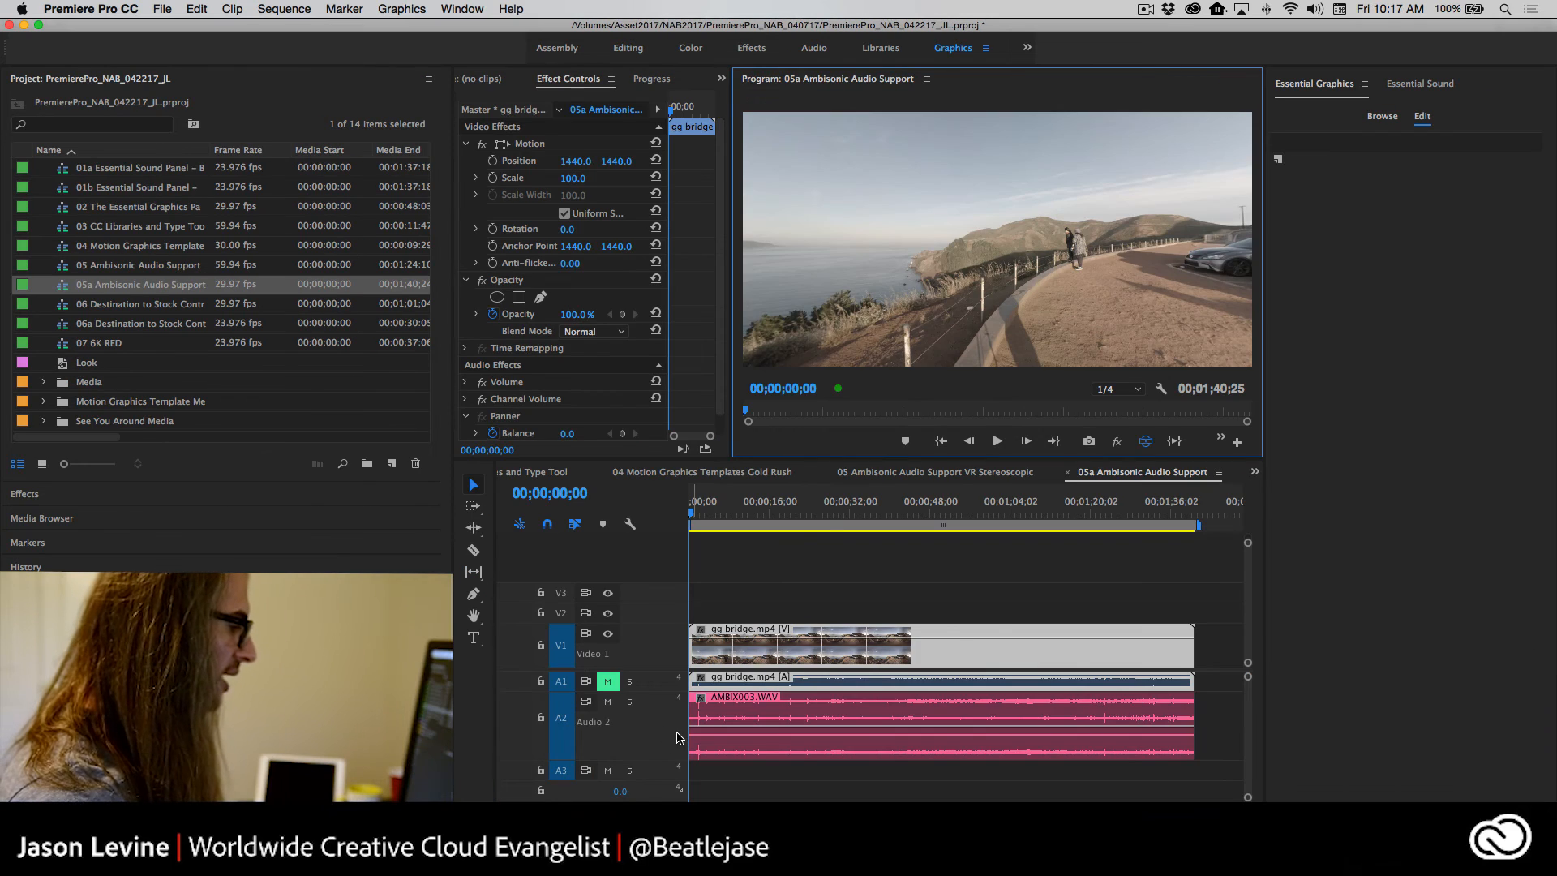
Enlarge the Audio 2 track of 05a Ambisonic Audio Support to show its channels, and switch to the Editing workspace
scroll(672, 738, up, 4)
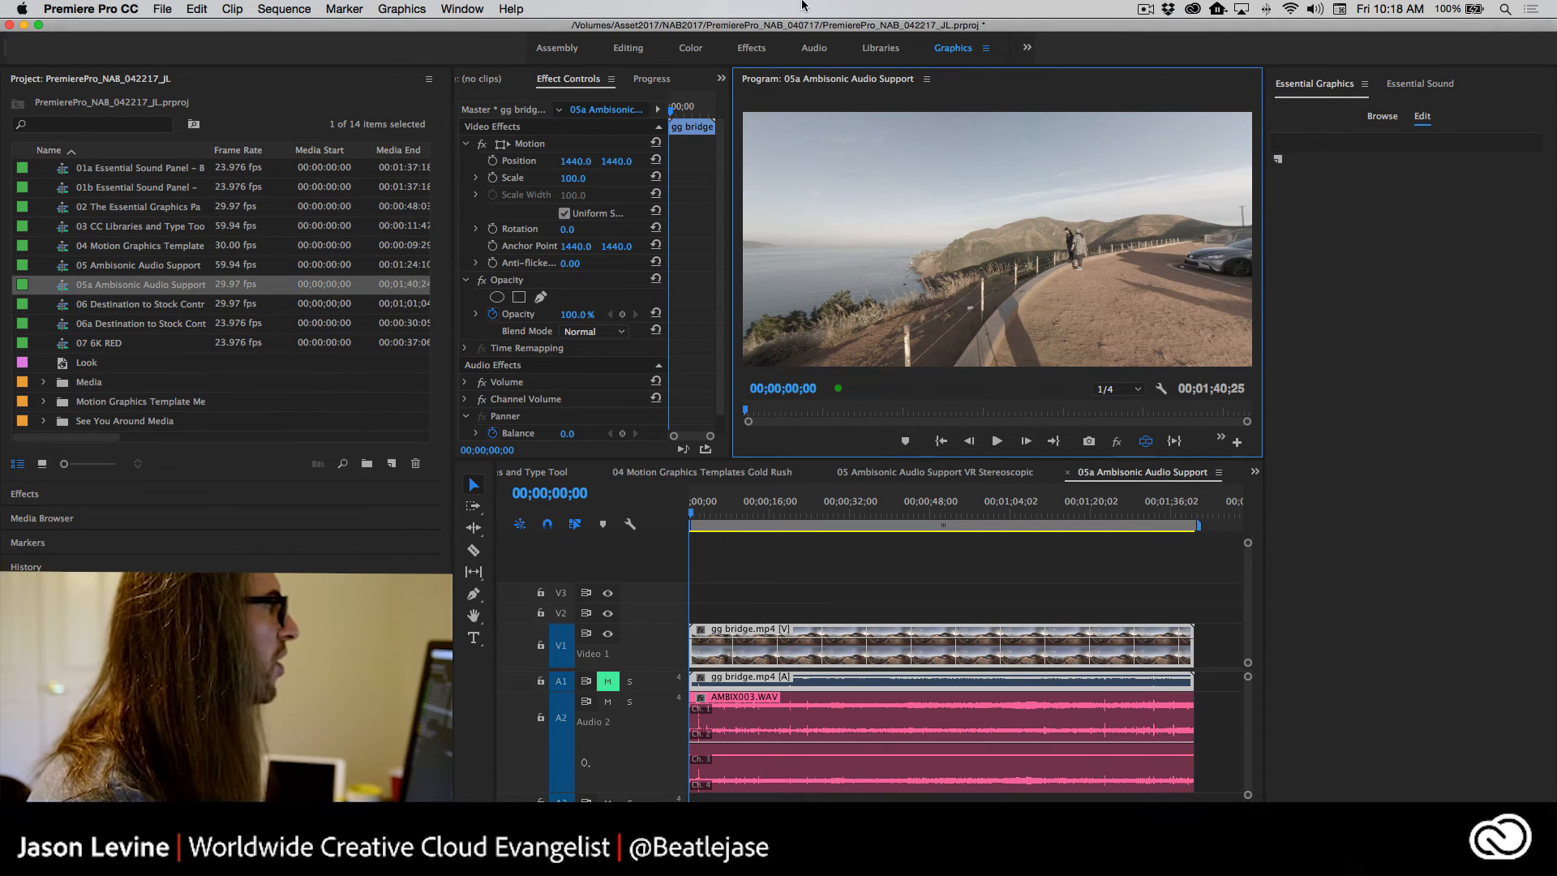
click(627, 48)
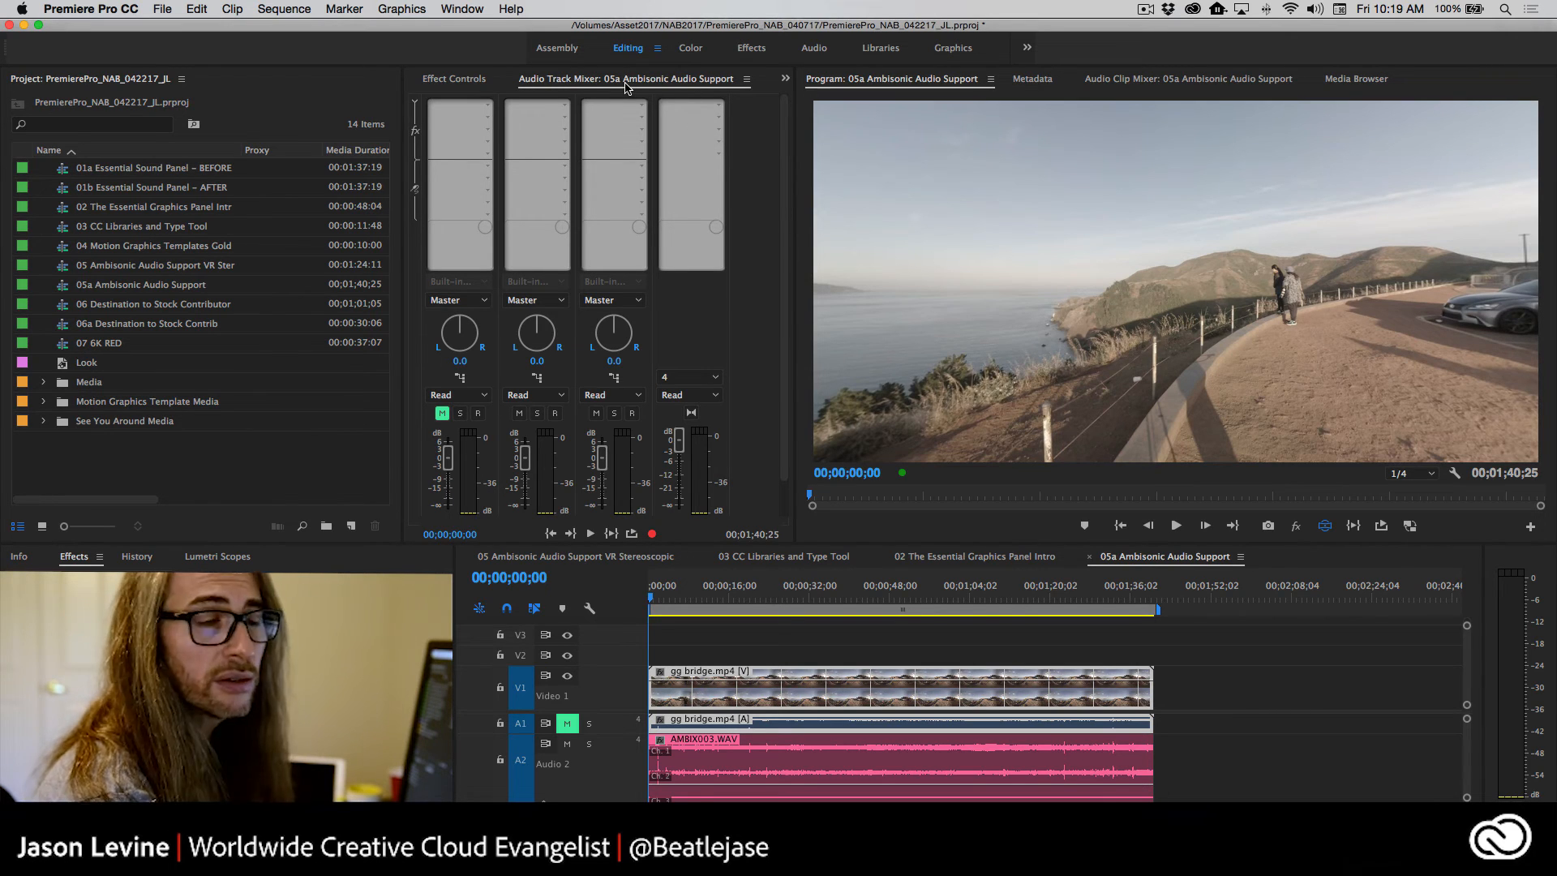
Look through the special audio effects available for the master track and play the sequence briefly without an effect
click(718, 106)
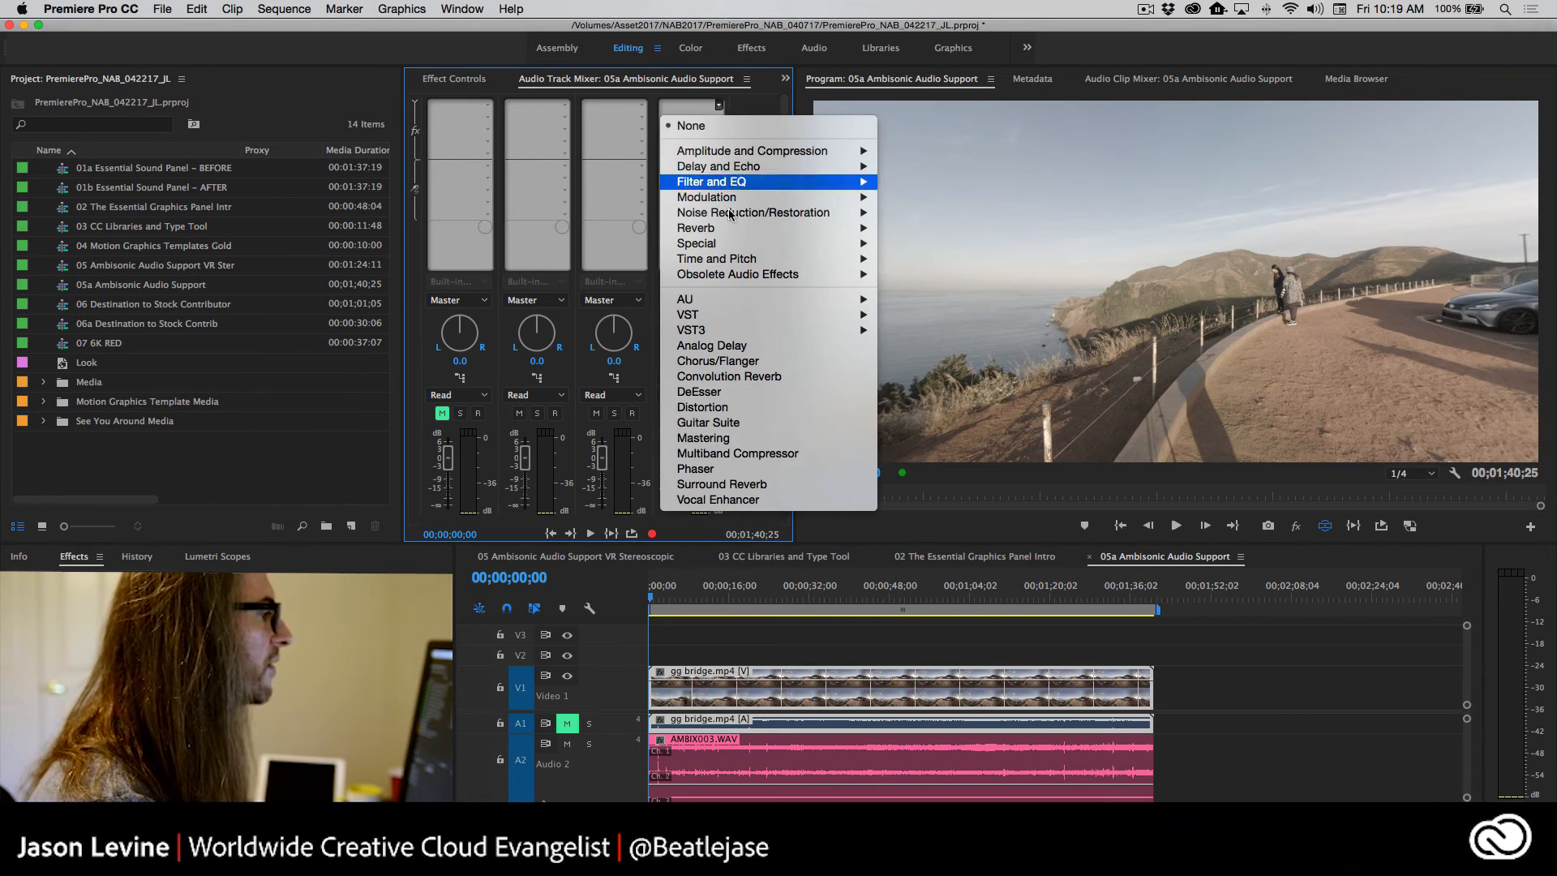
mouse_move(734, 243)
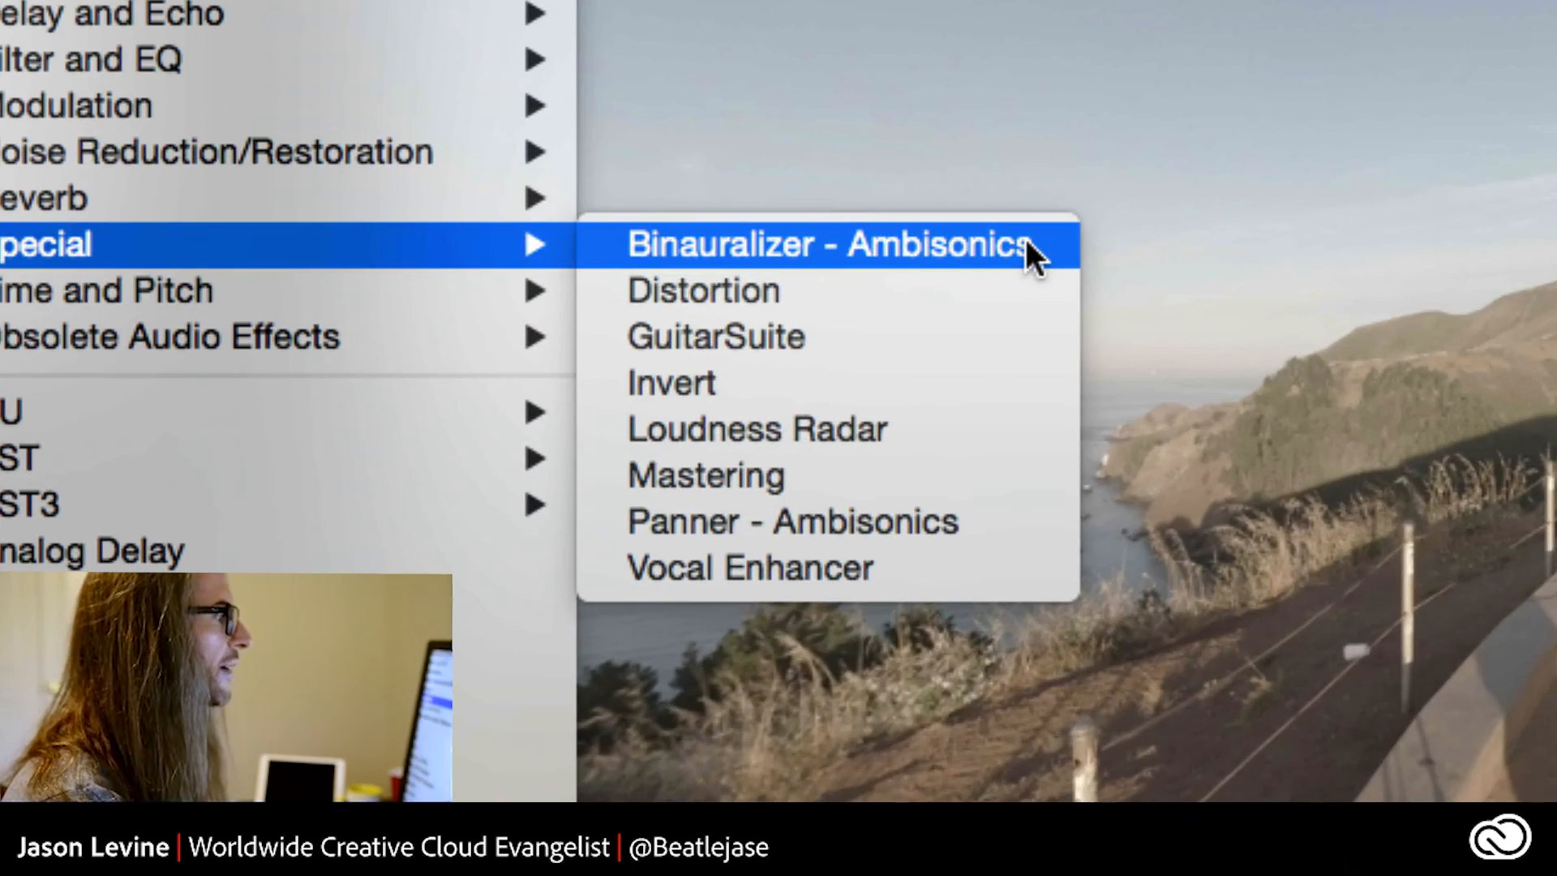
click(1025, 243)
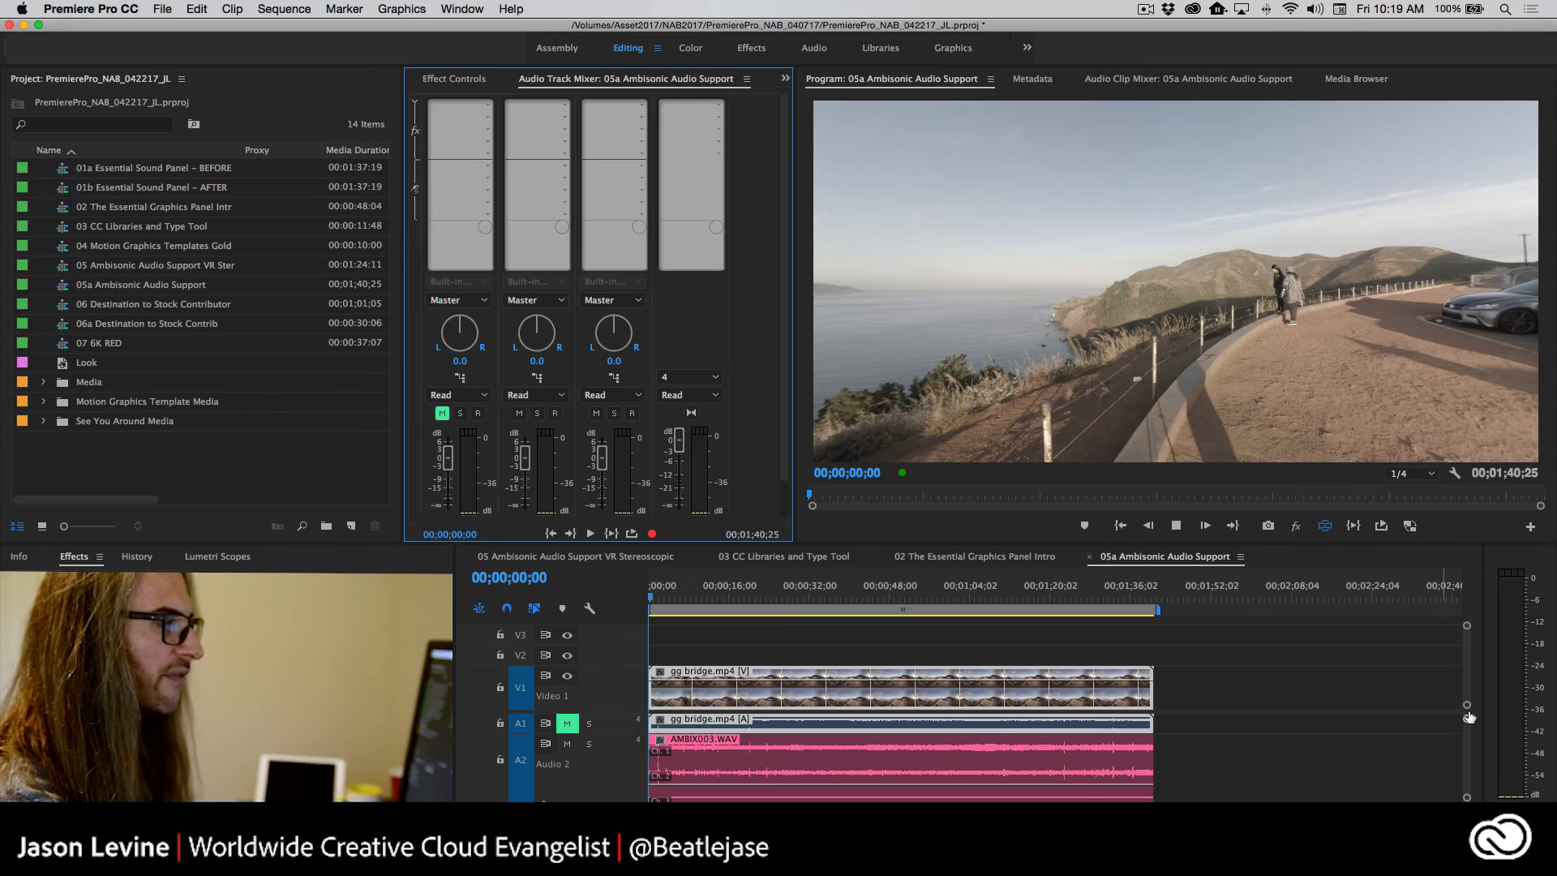
key(space)
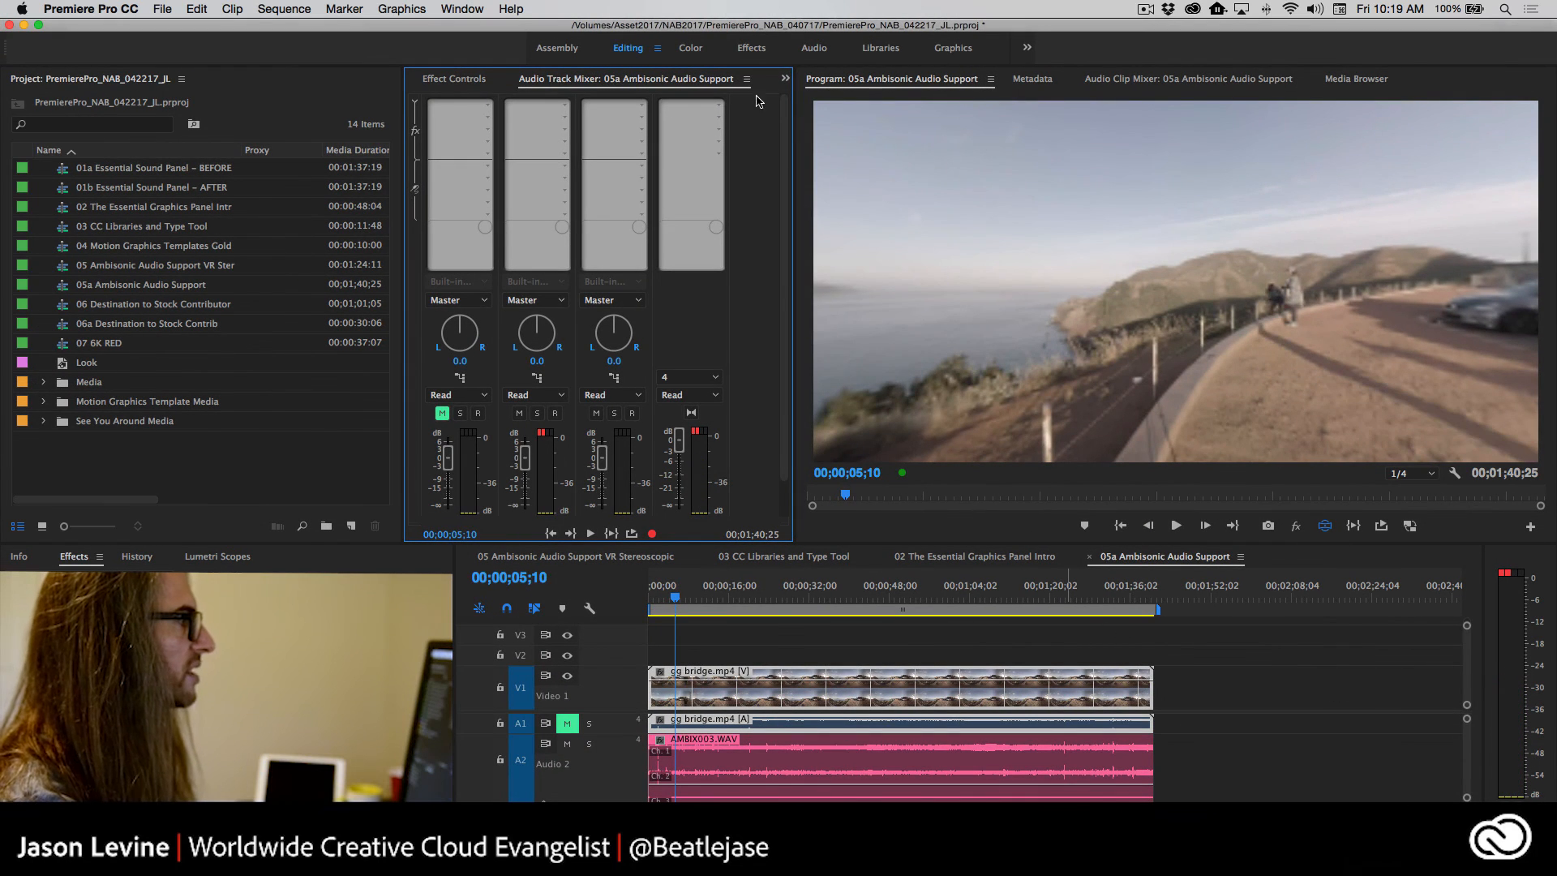
Add the Binauralizer - Ambisonics effect to the master track of 05a Ambisonic Audio Support and play the sequence
click(720, 107)
mouse_move(747, 242)
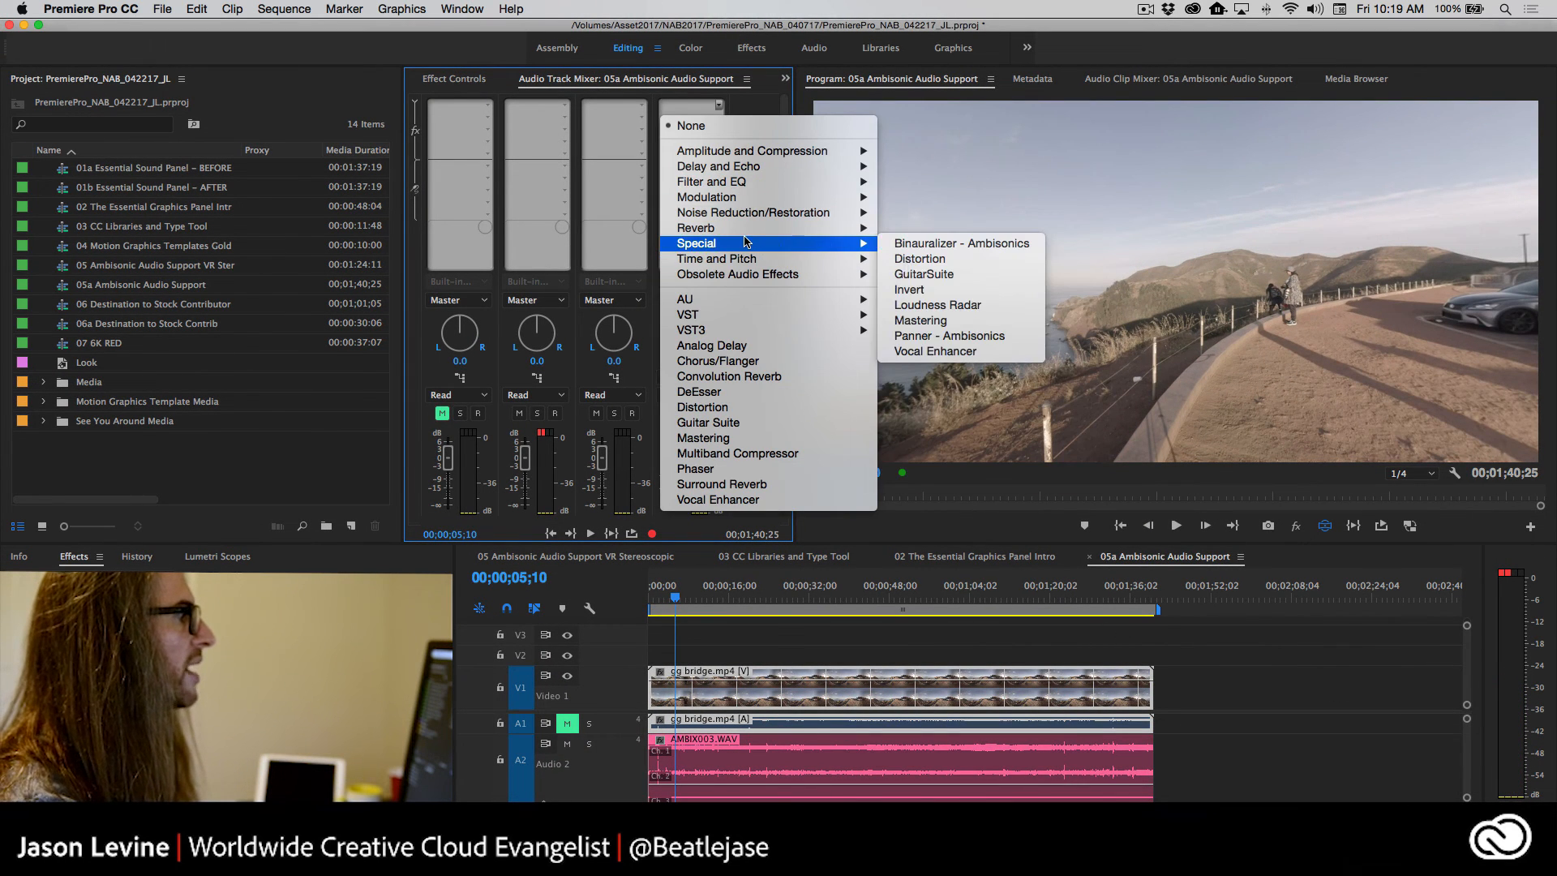
click(962, 245)
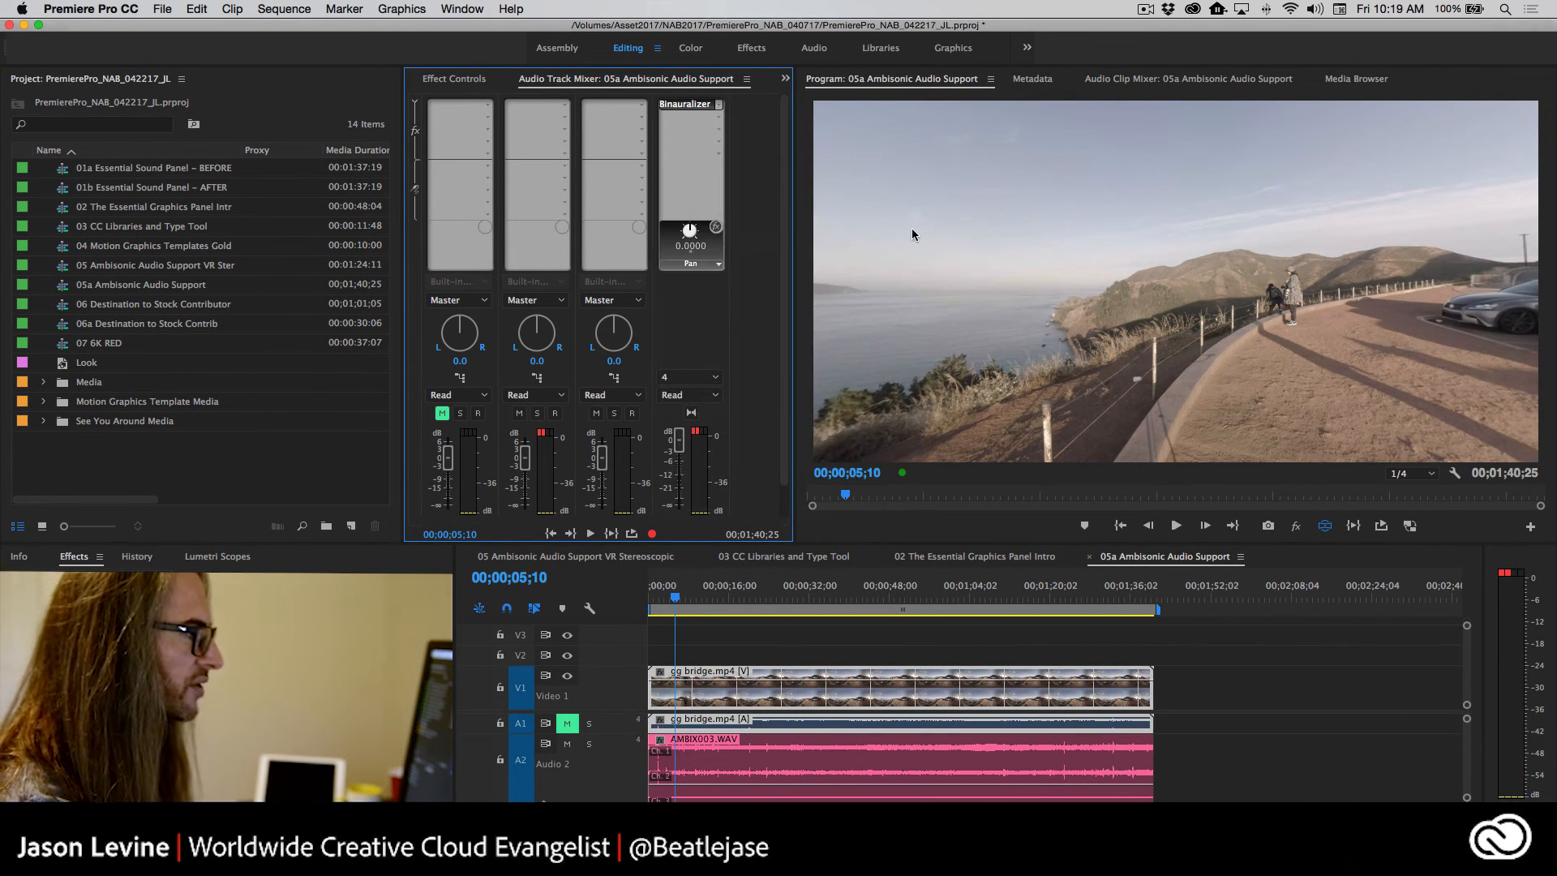
key(space)
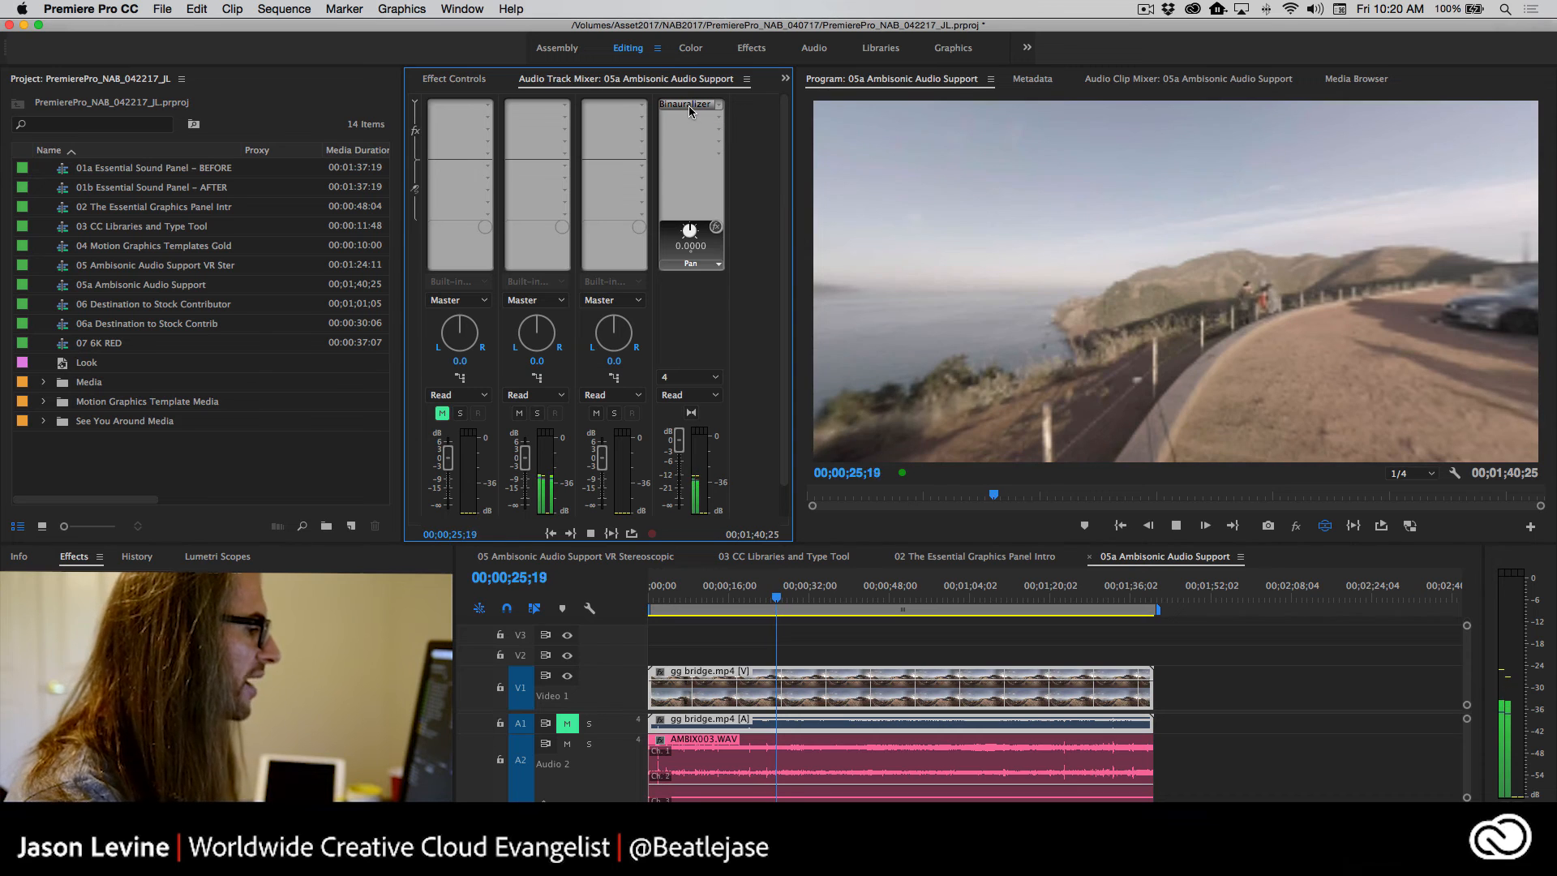
key(space)
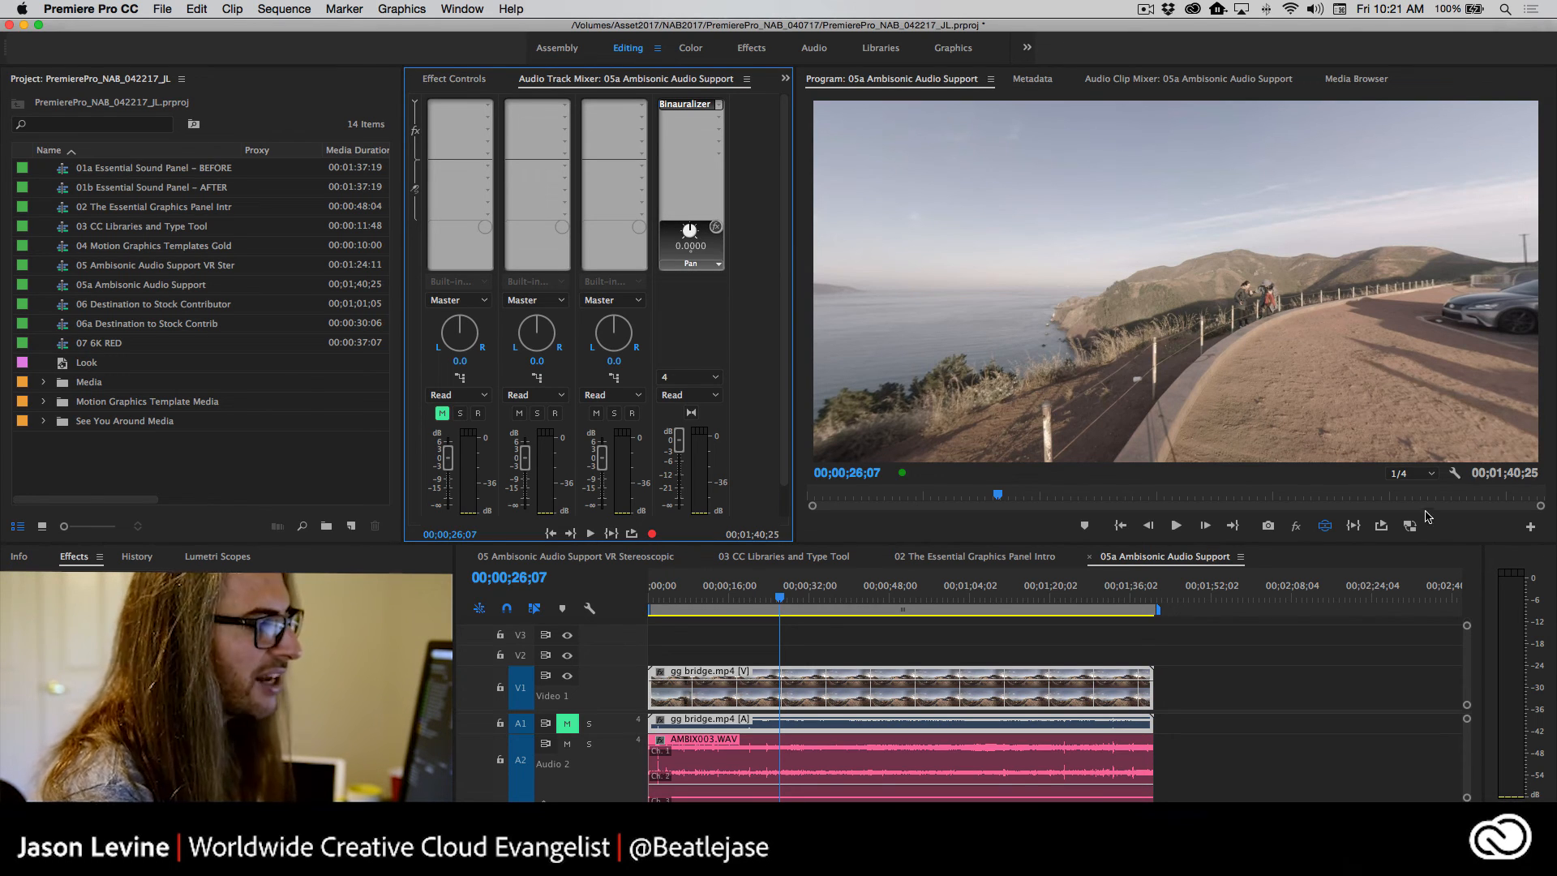
Show the VR video controls for the program view and rotate the scene horizontally to -180°
click(1455, 474)
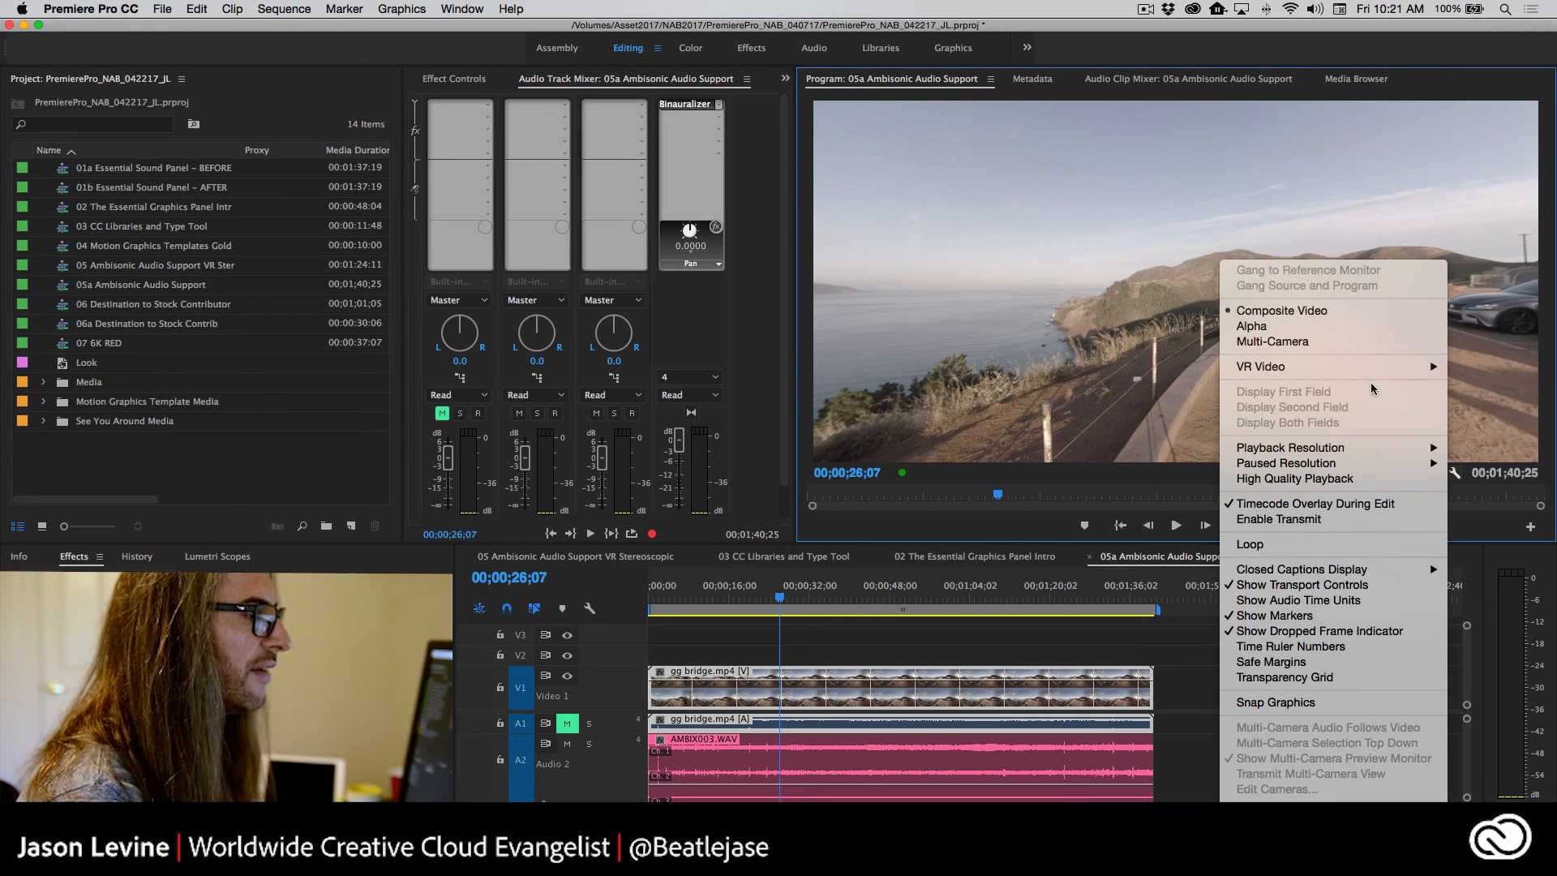
mouse_move(1349, 374)
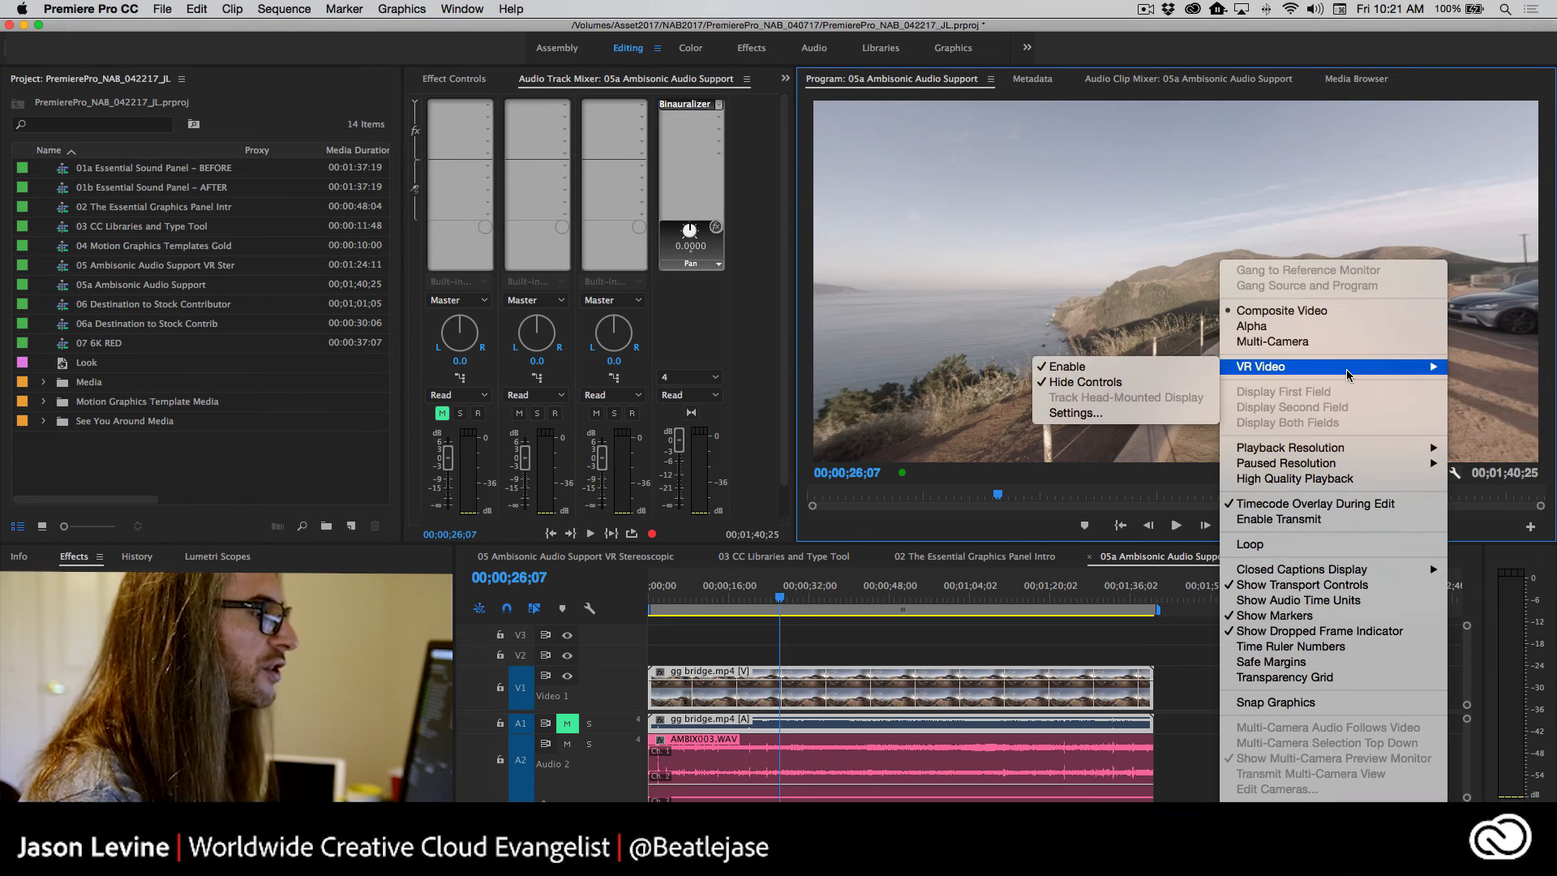
click(1135, 383)
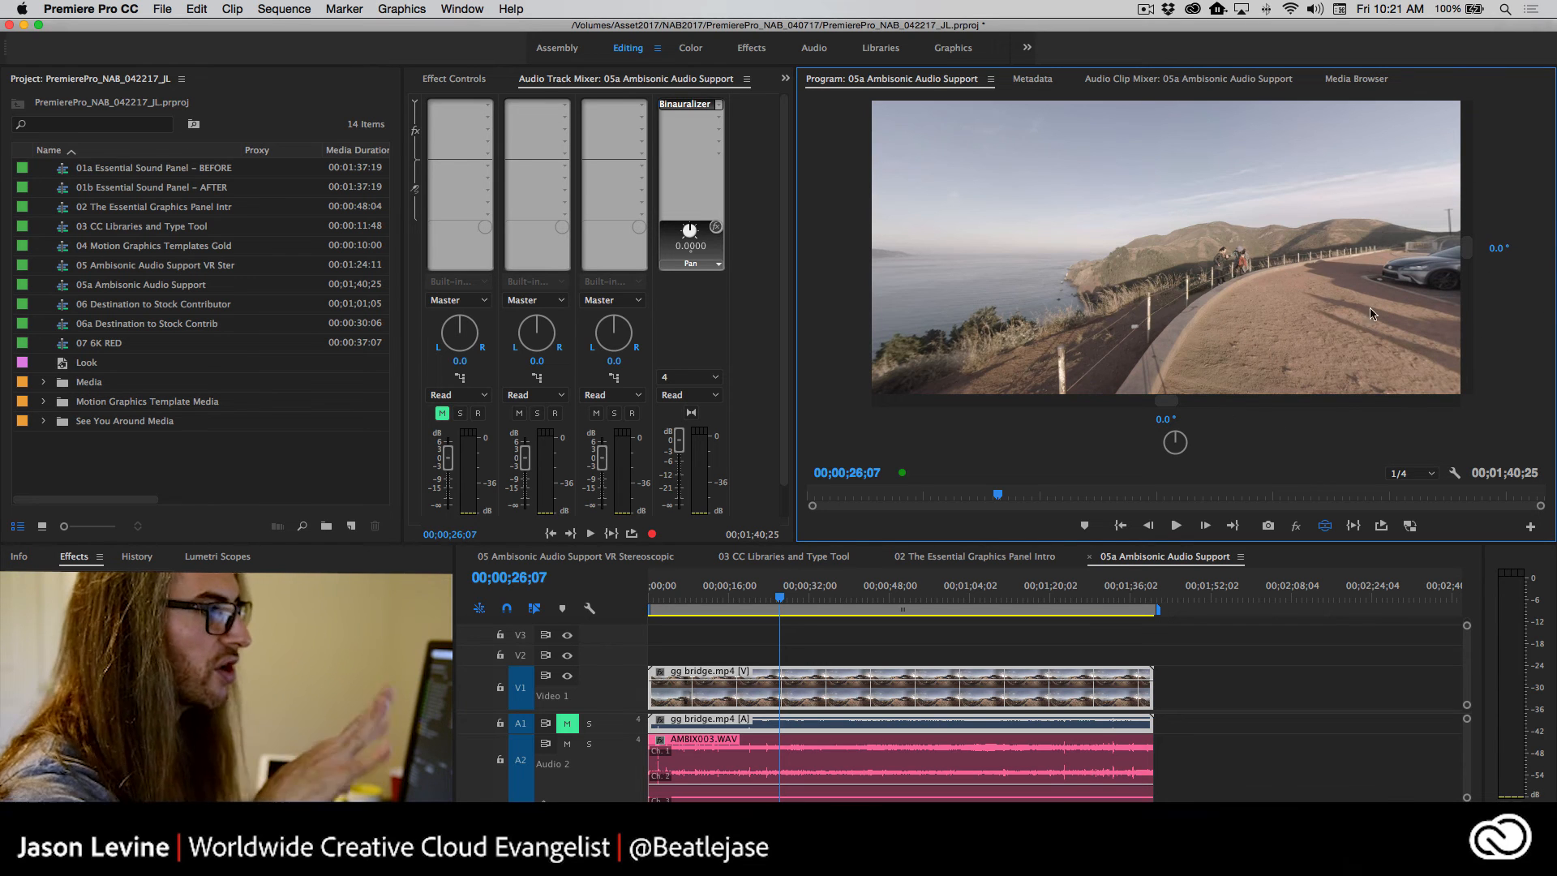
drag(1167, 401, 882, 414)
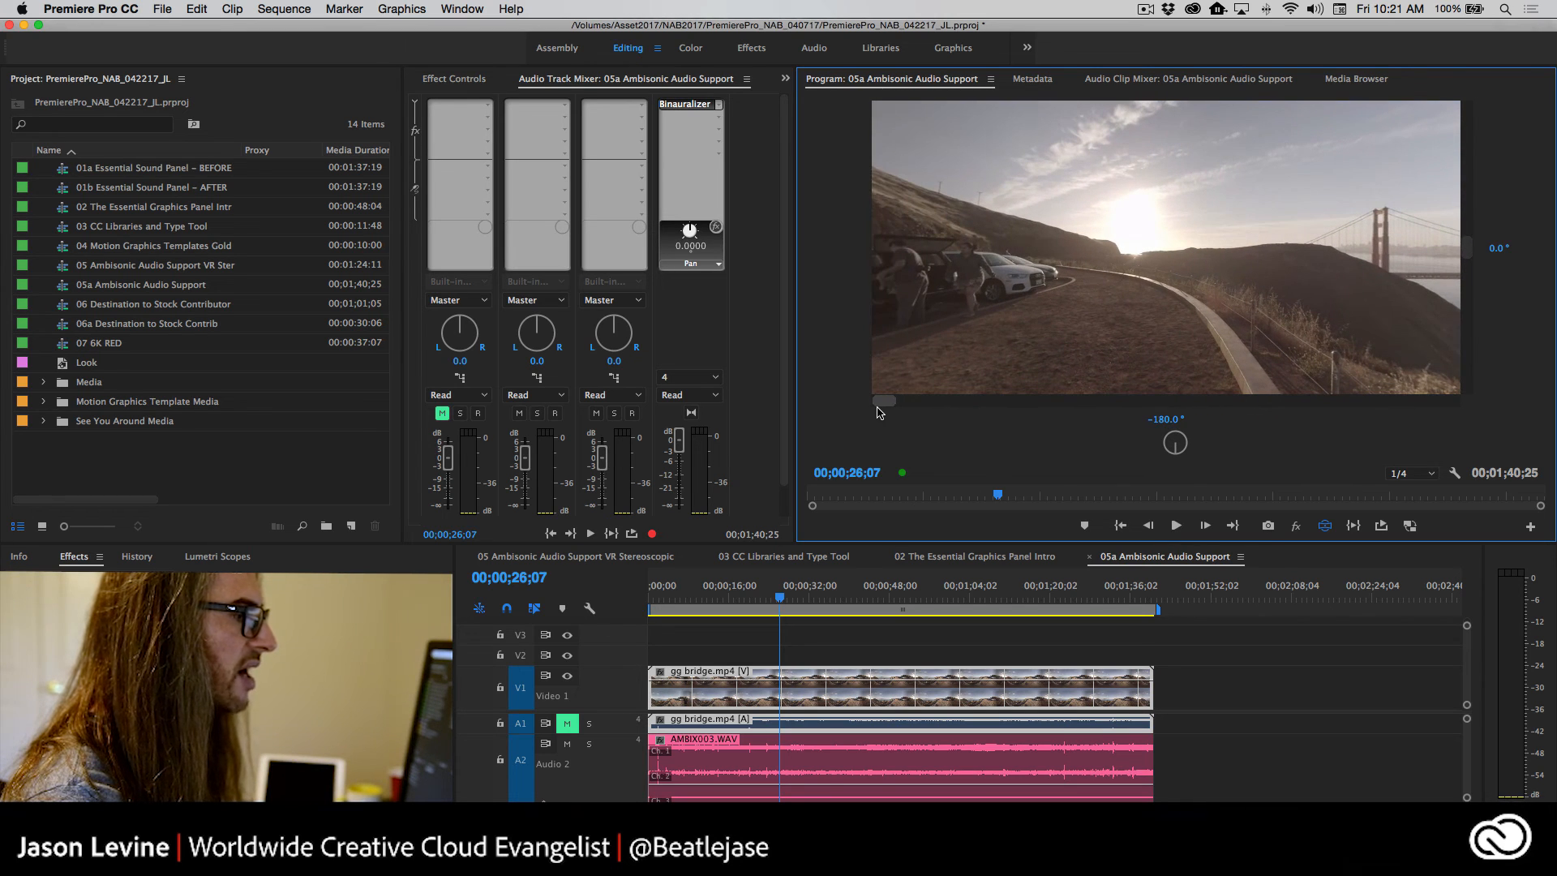
Set the Binauralizer's pan to -180 on the master track and play the sequence
drag(687, 236, 661, 236)
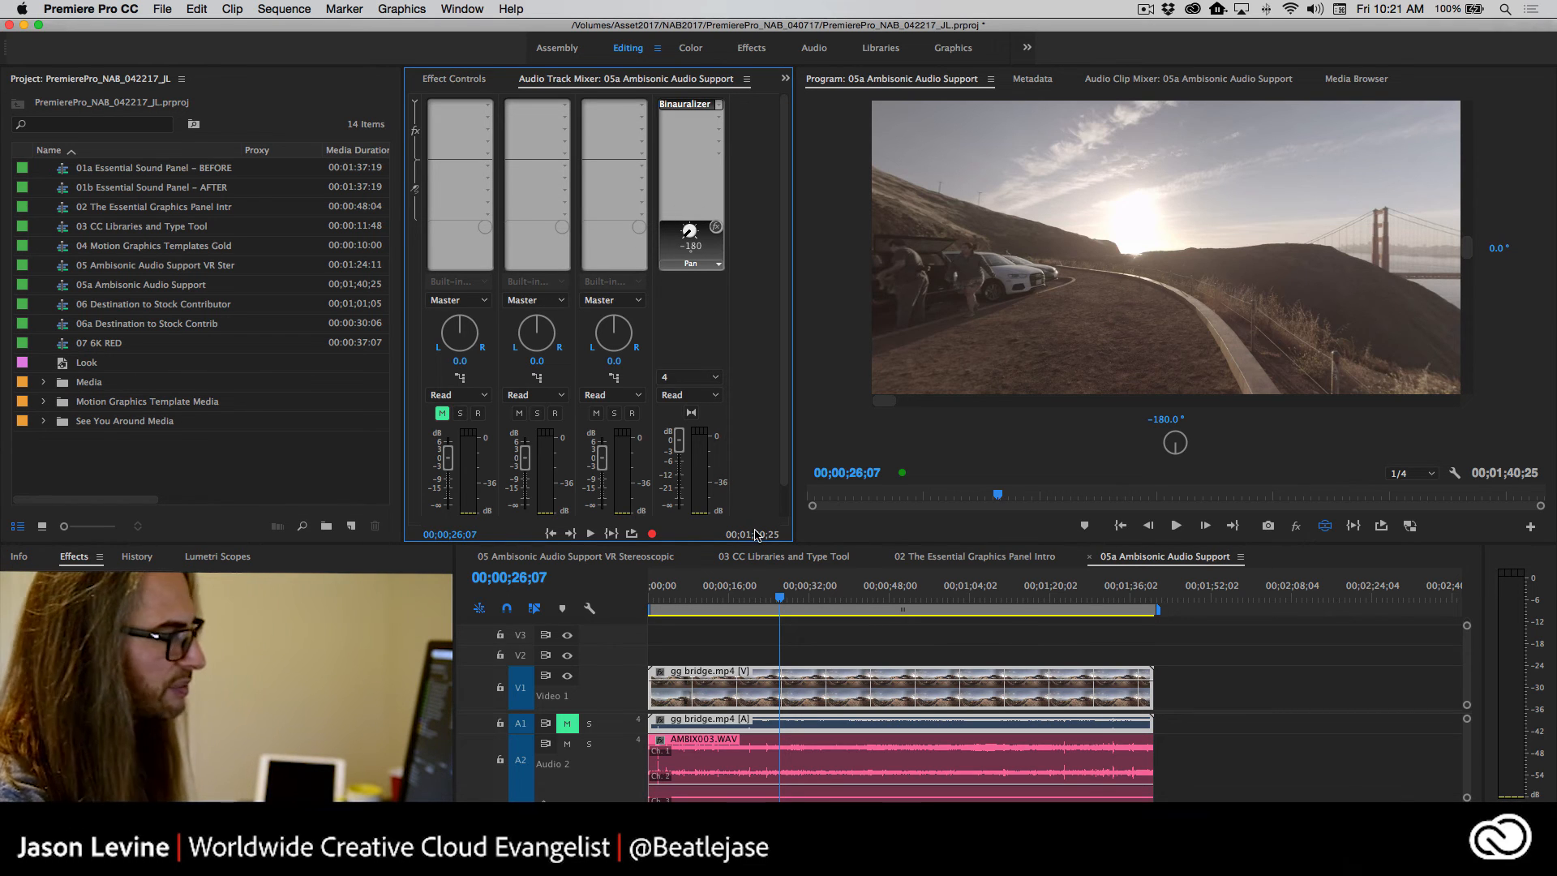
key(space)
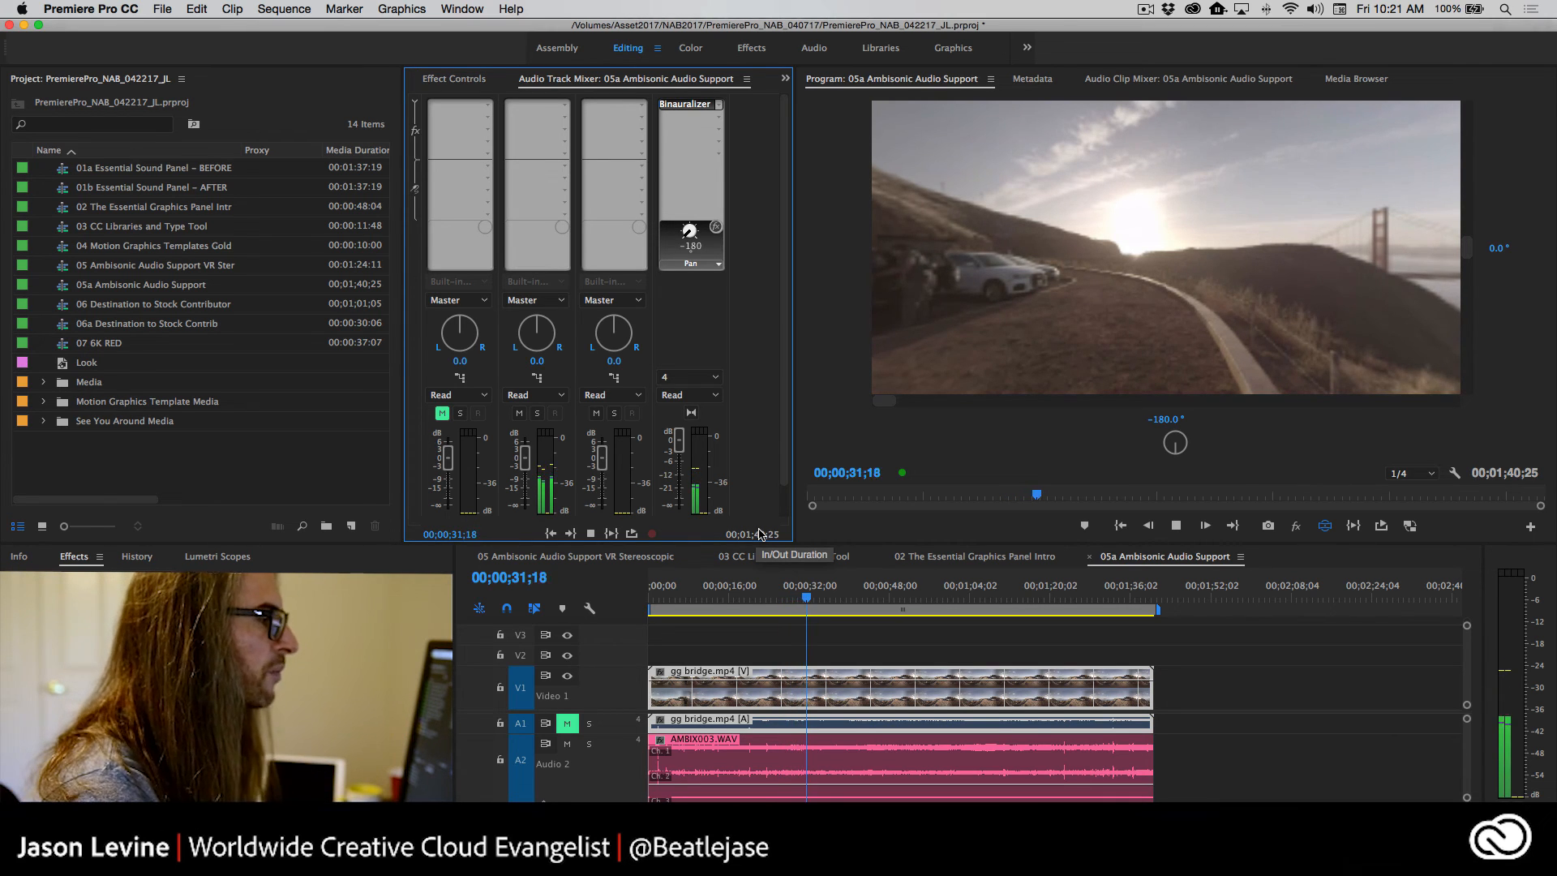
key(space)
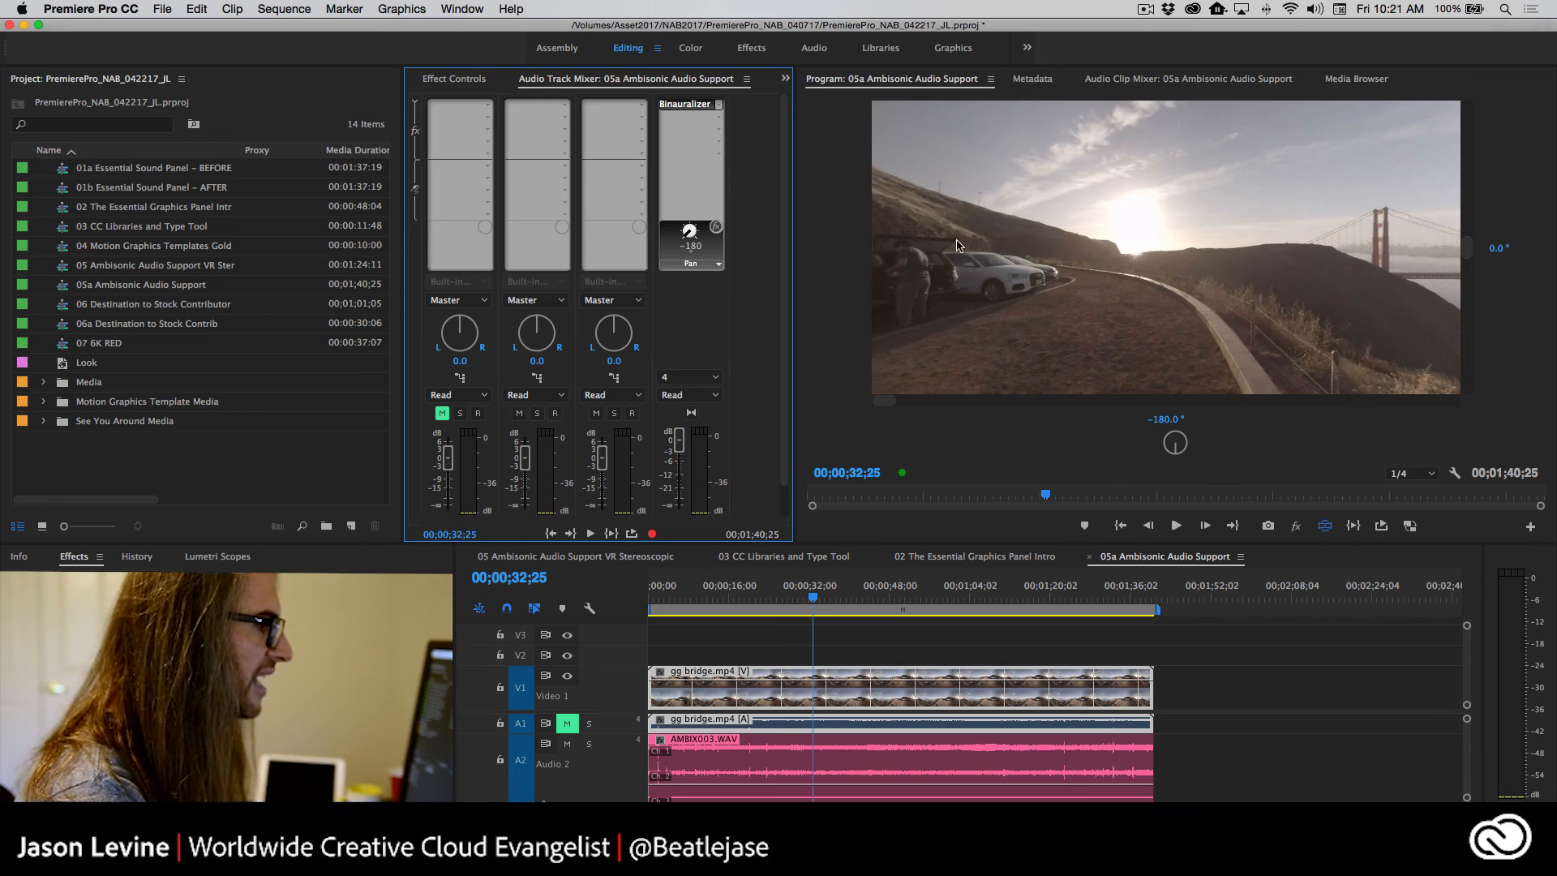
Set both the default input and the default output to Focusrite Thunderbolt in the audio hardware preferences
click(89, 8)
mouse_move(109, 53)
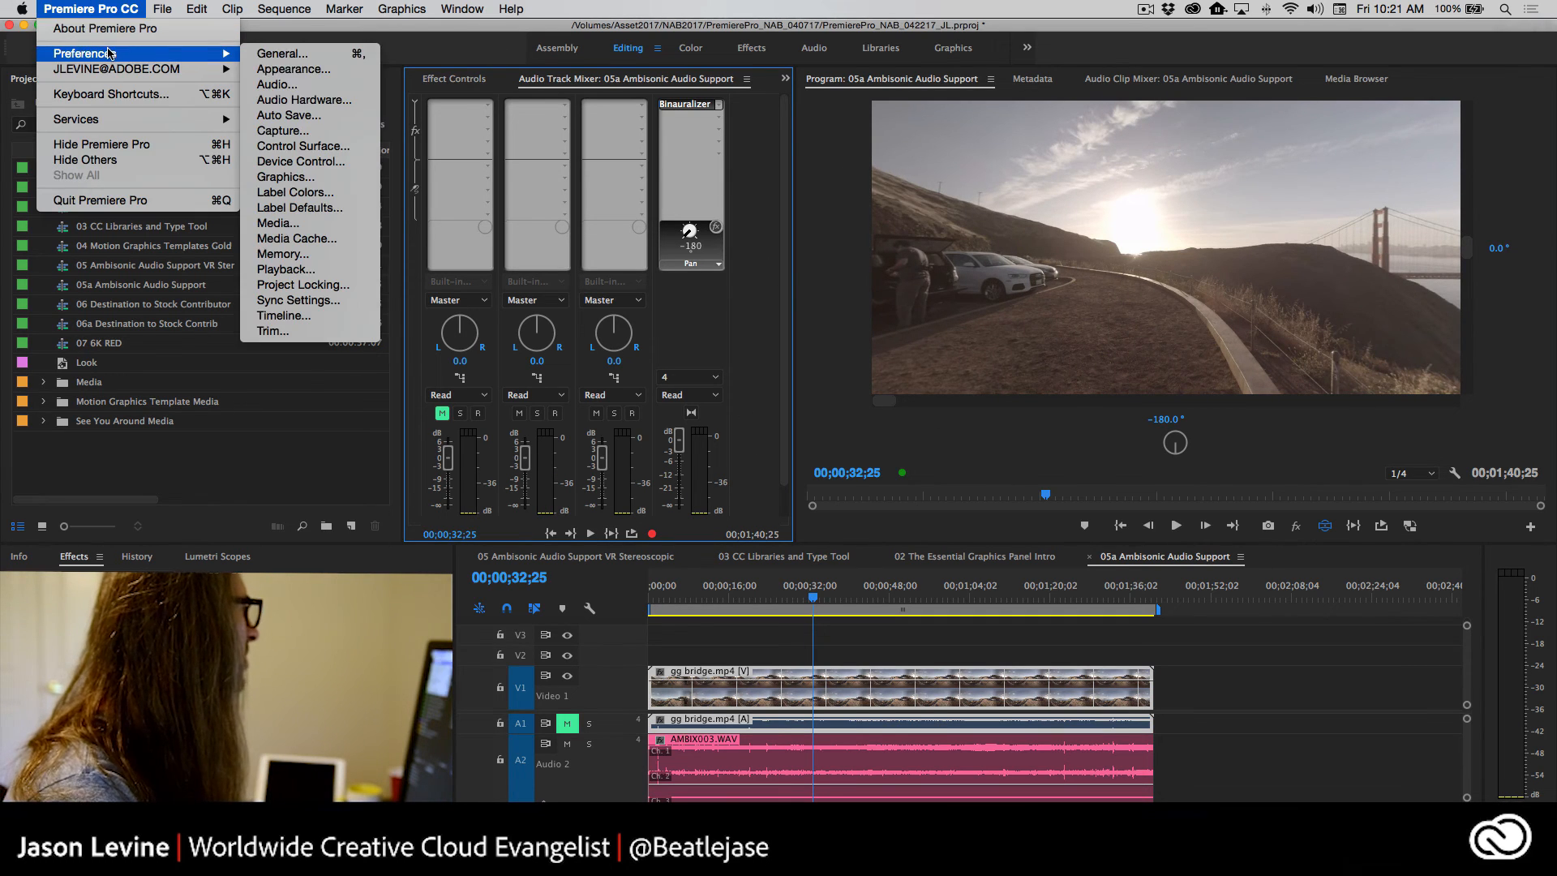
click(306, 99)
click(817, 256)
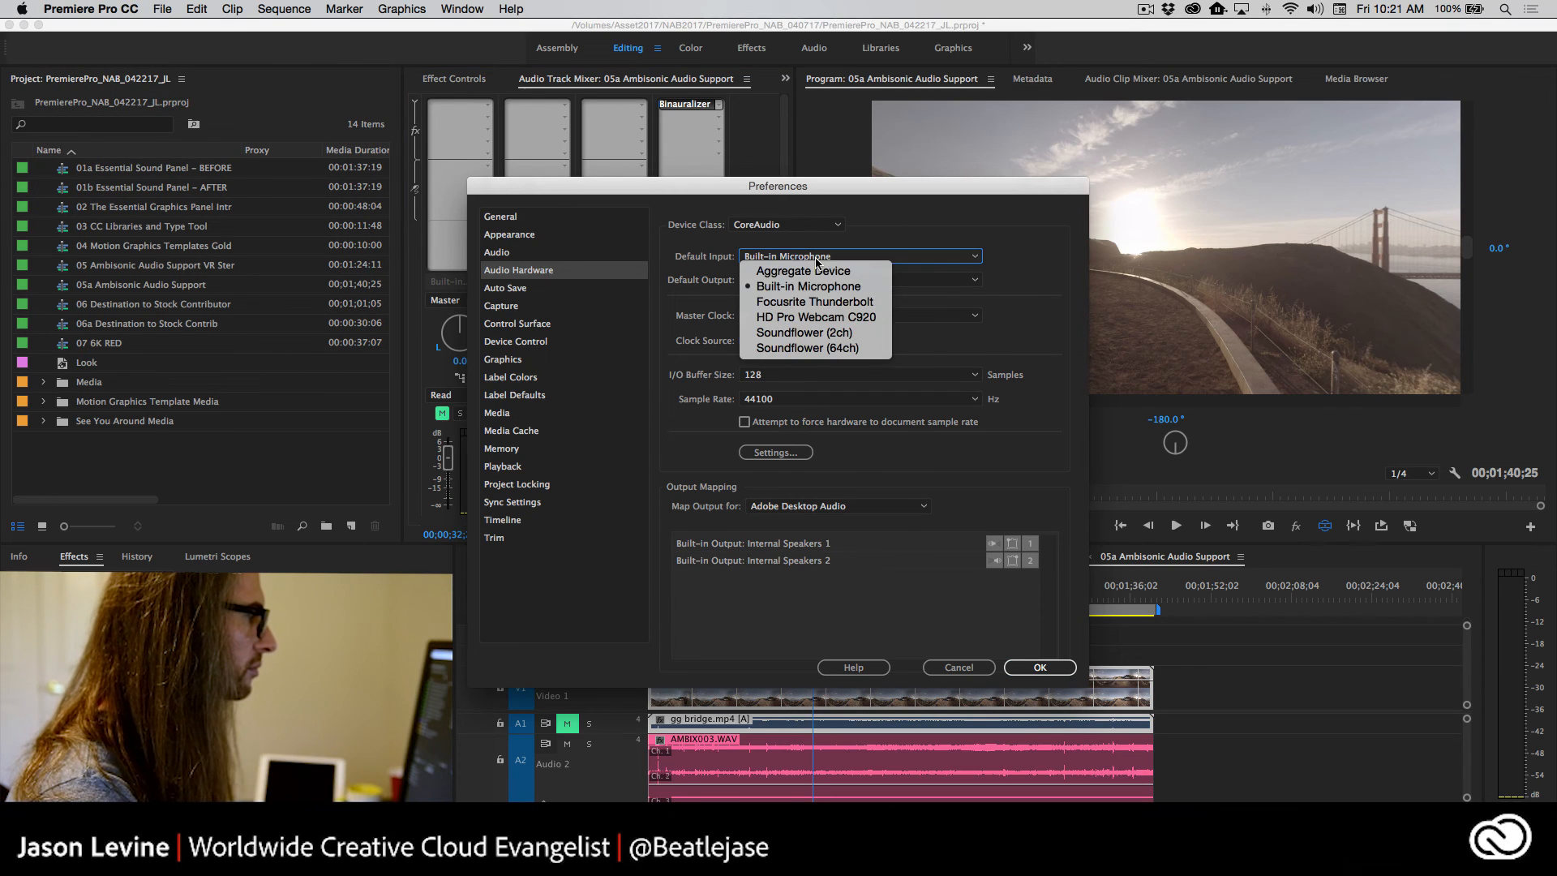
click(811, 301)
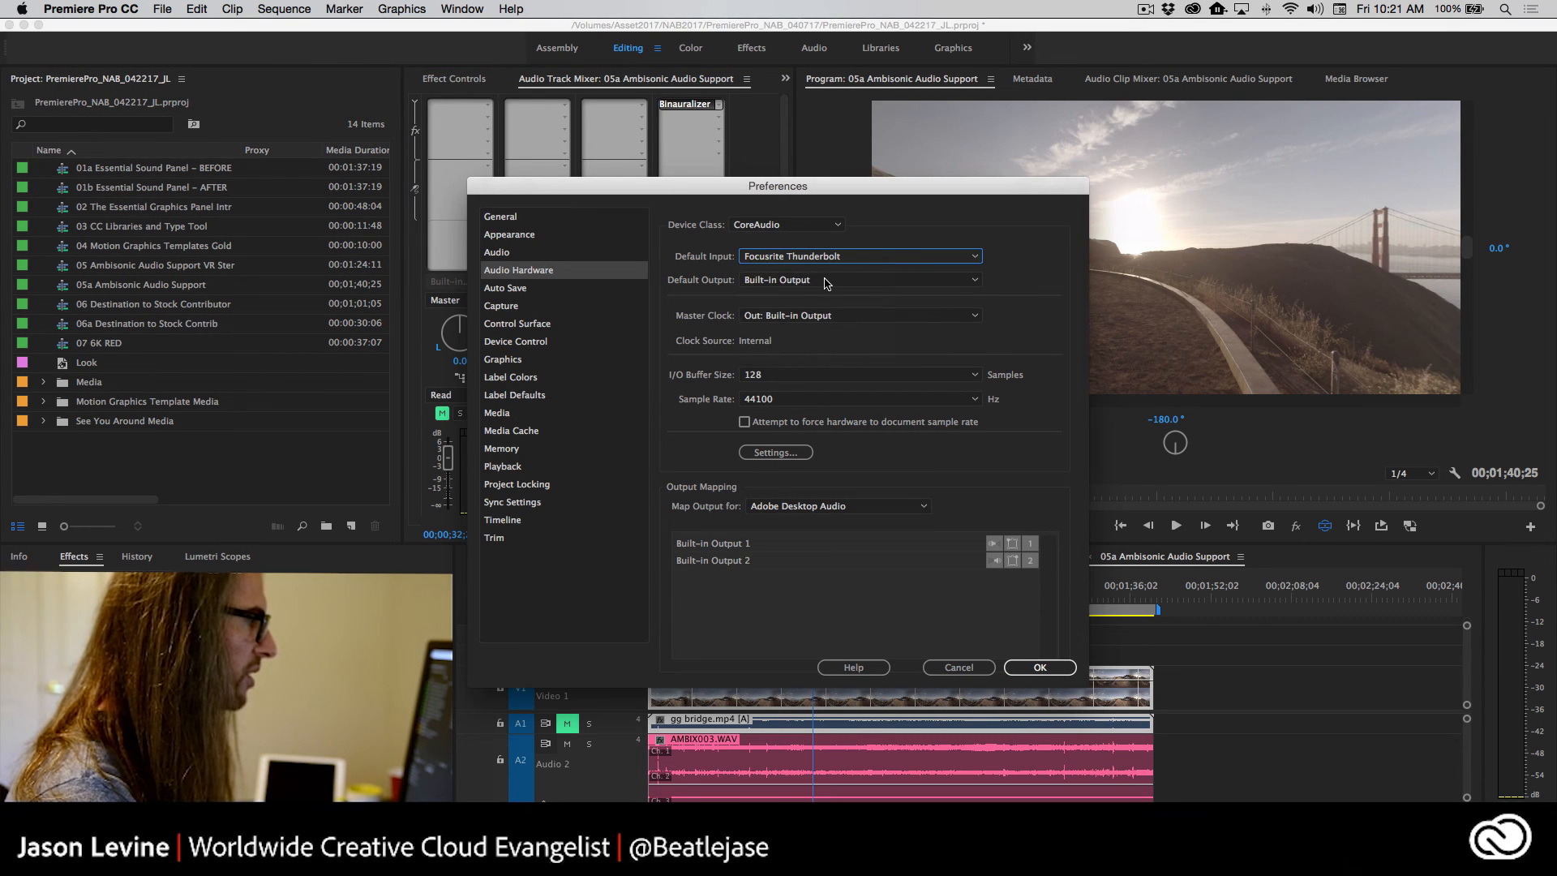
click(826, 284)
click(828, 285)
click(840, 278)
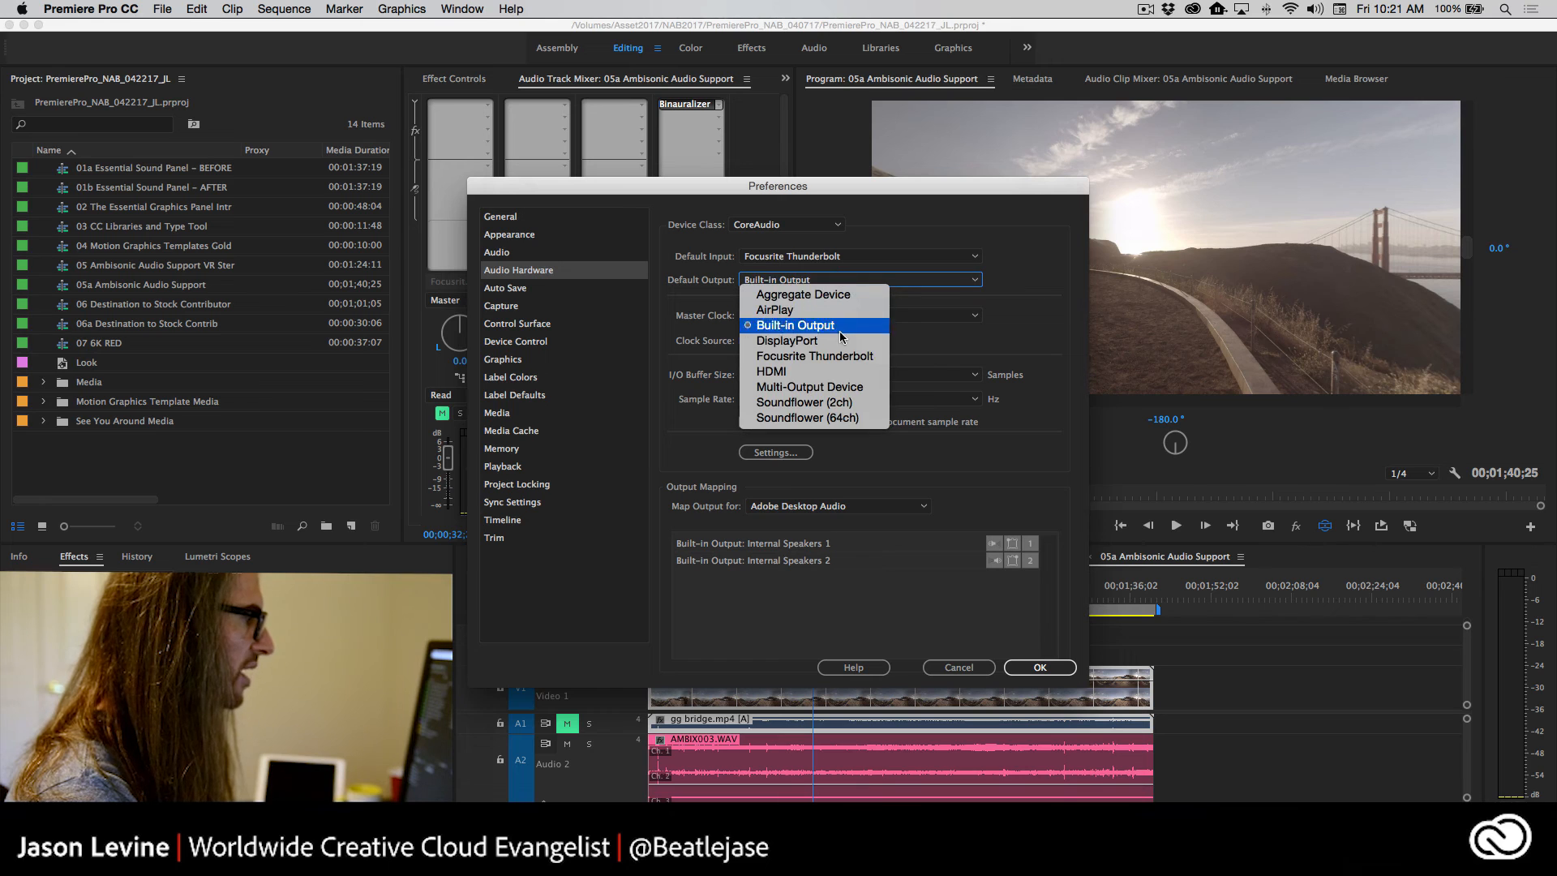
click(846, 357)
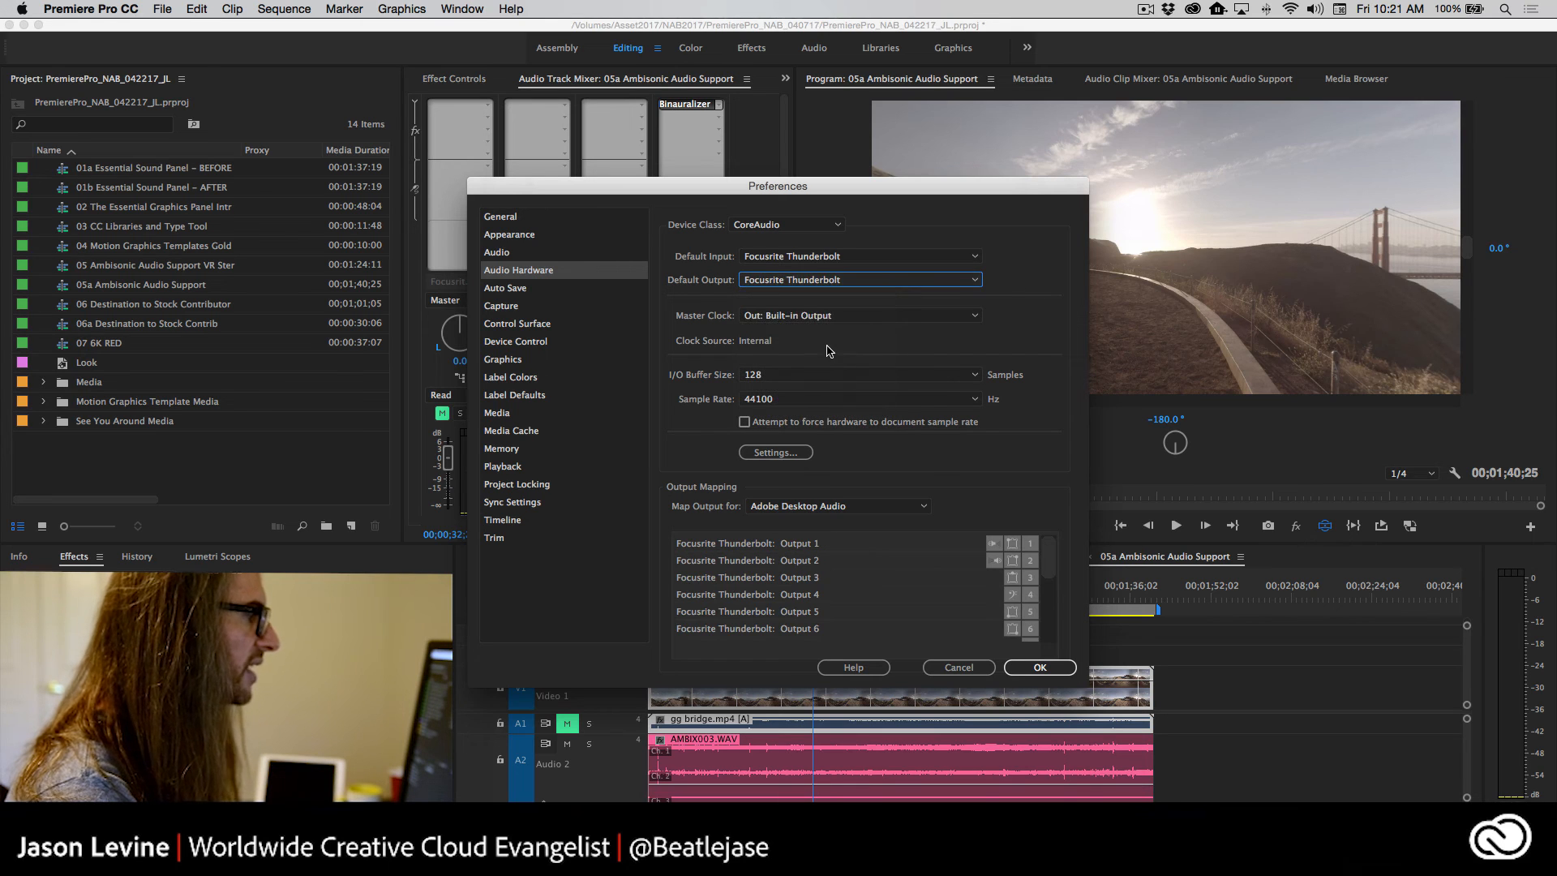
Set the audio hardware's sample rate to 48000 Hz and apply the preferences
click(843, 399)
click(774, 403)
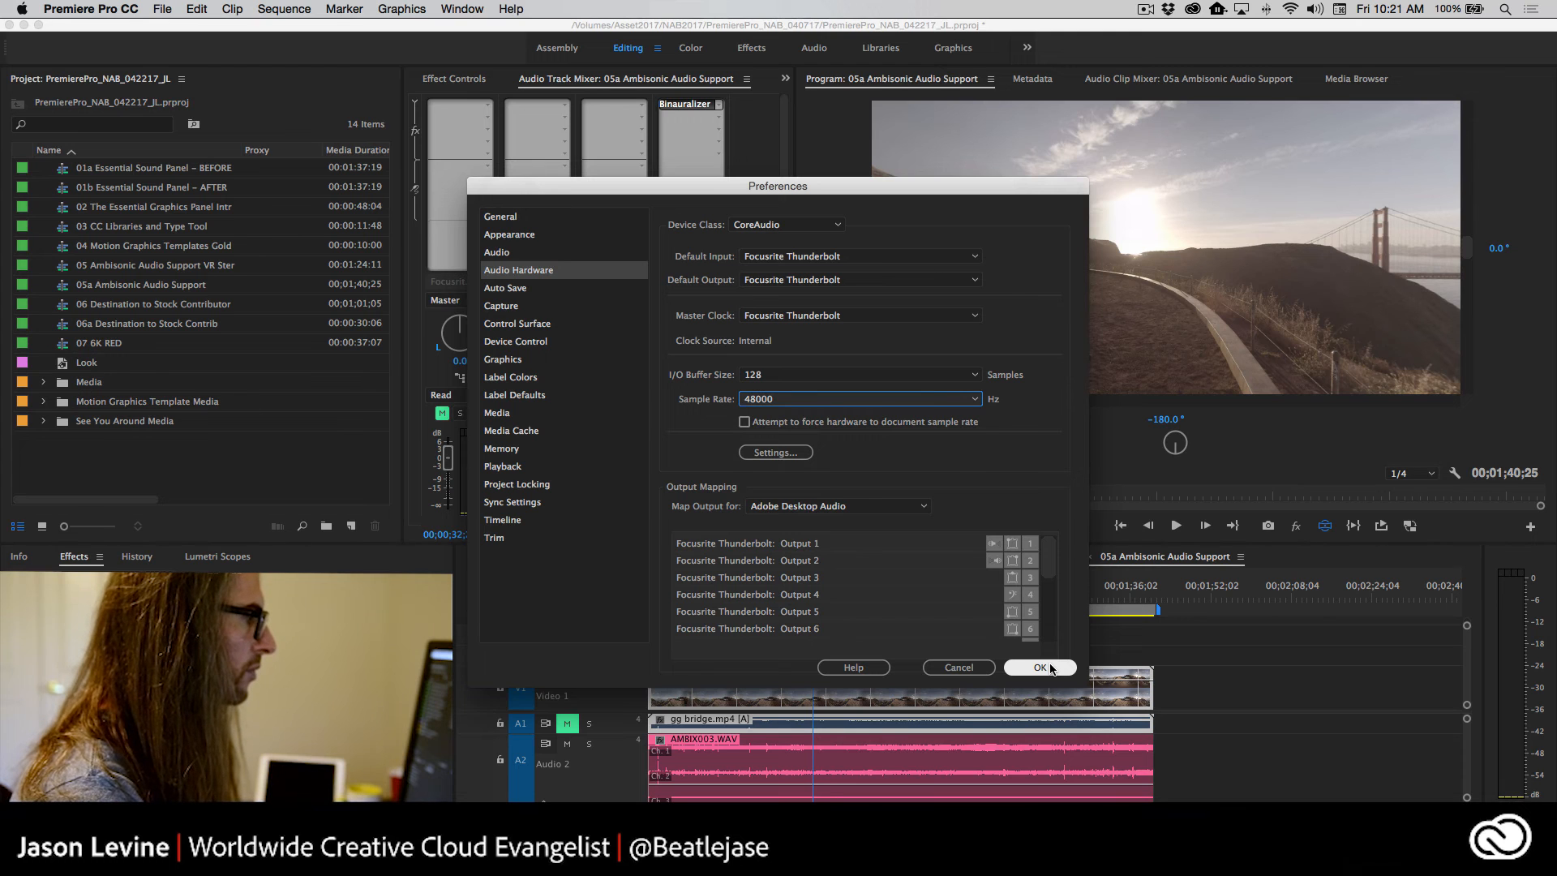
click(1041, 667)
Change the Binauralizer's pan to 86.4 while the sequence plays, and view its Pan, Tilt and Roll parameter choices
key(space)
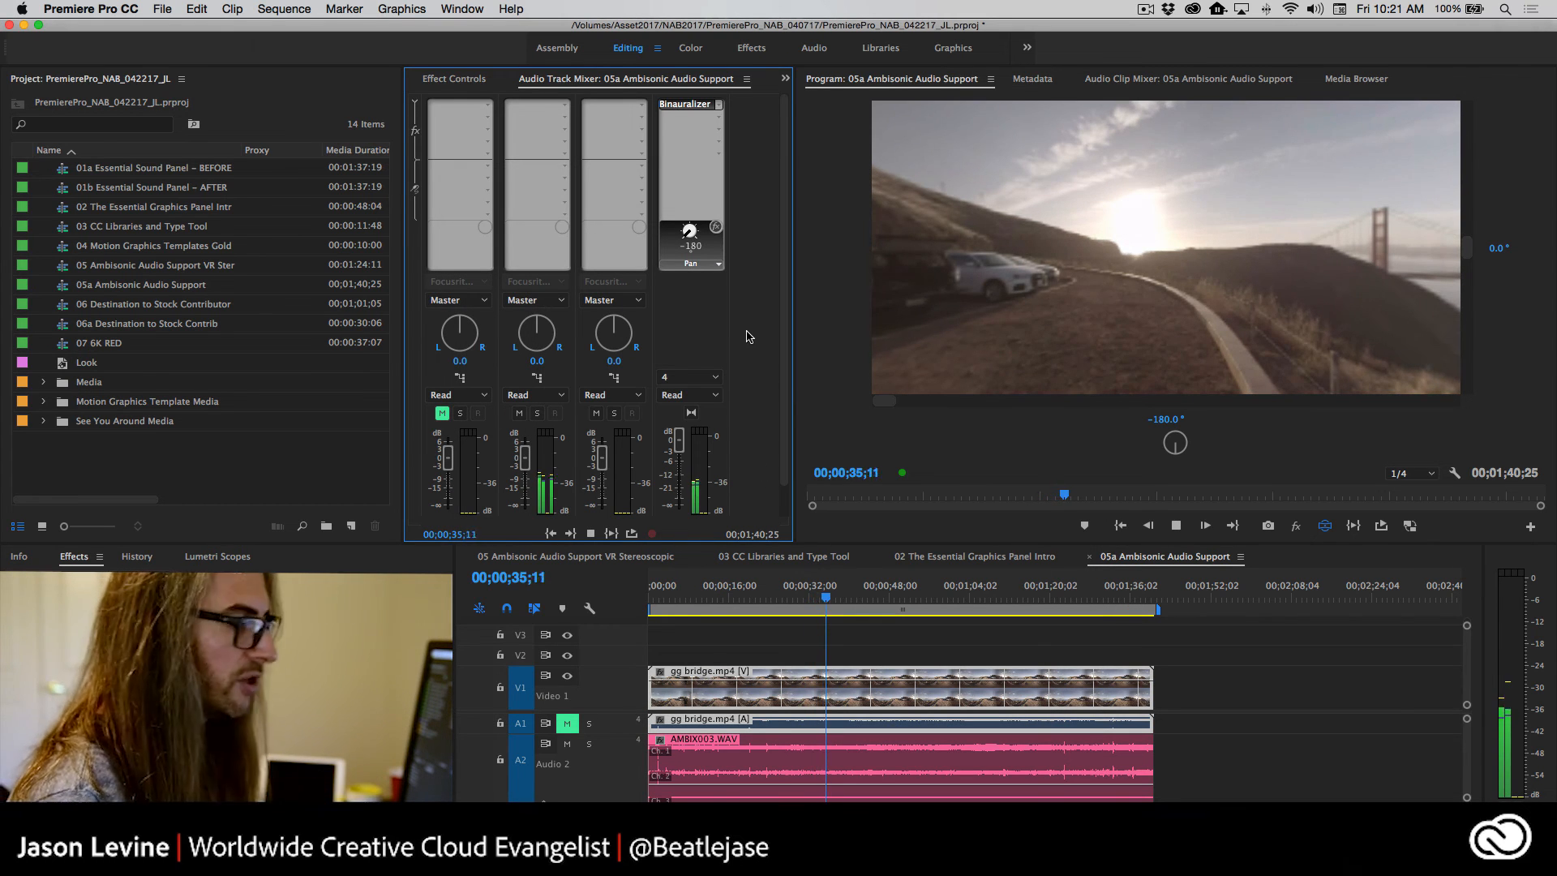
drag(690, 233, 726, 167)
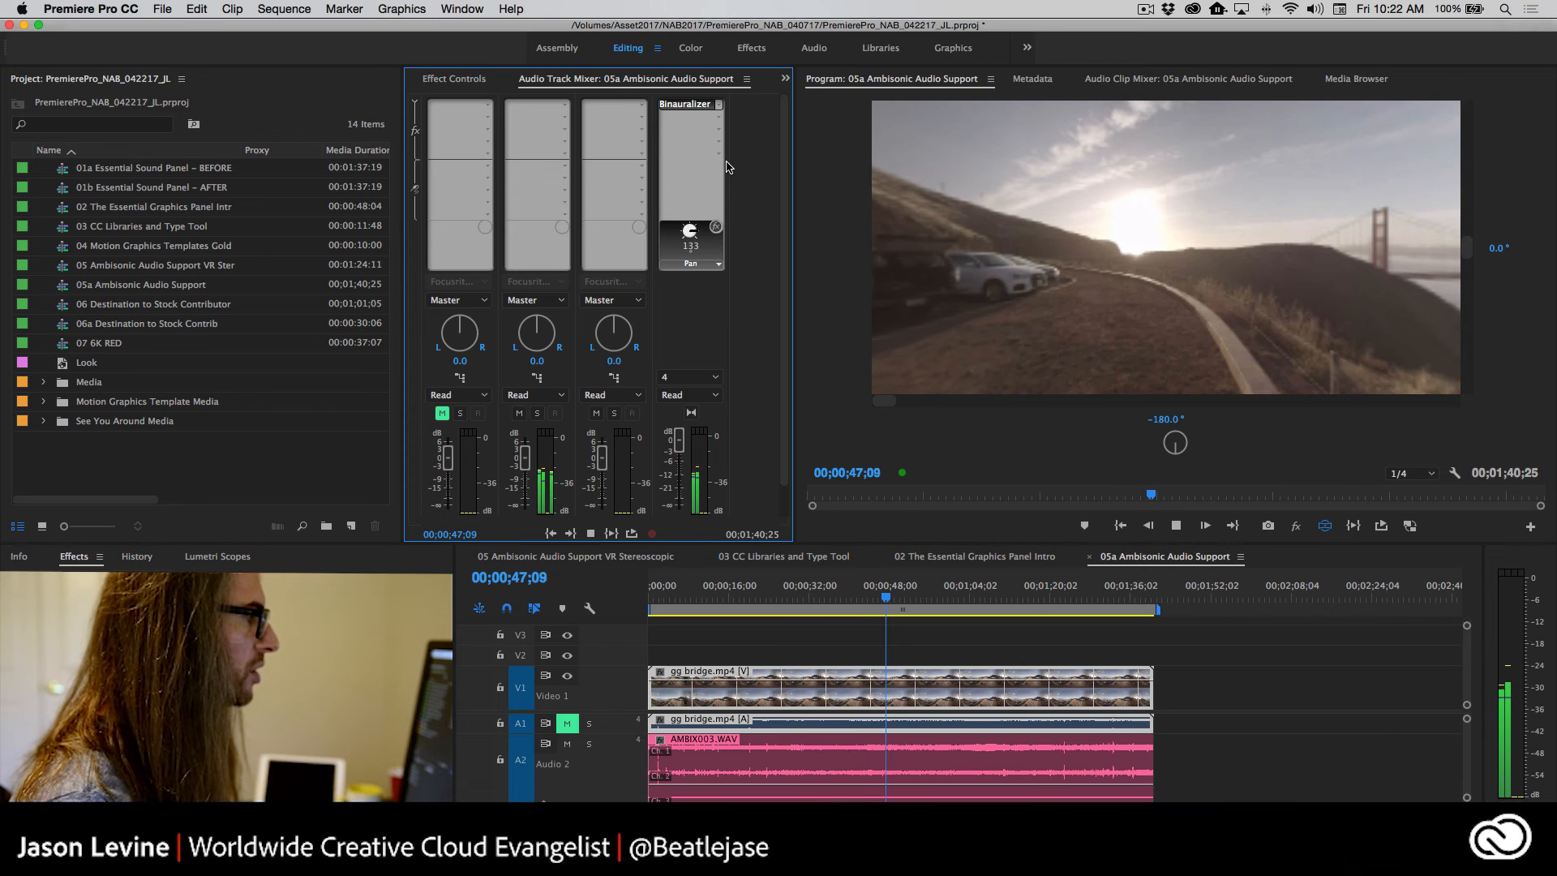
click(717, 265)
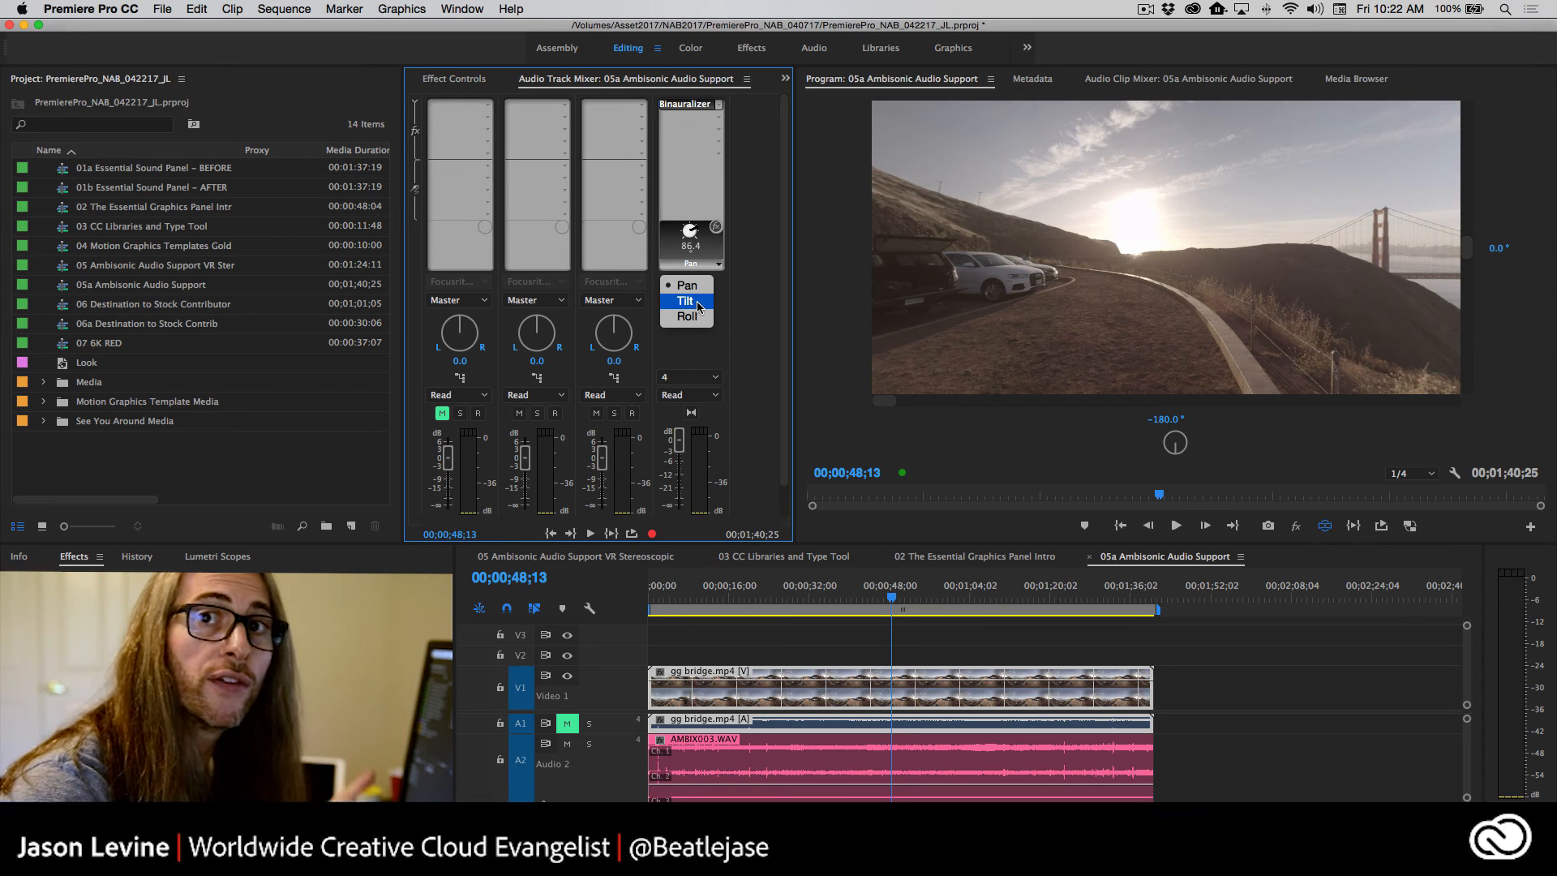
click(436, 60)
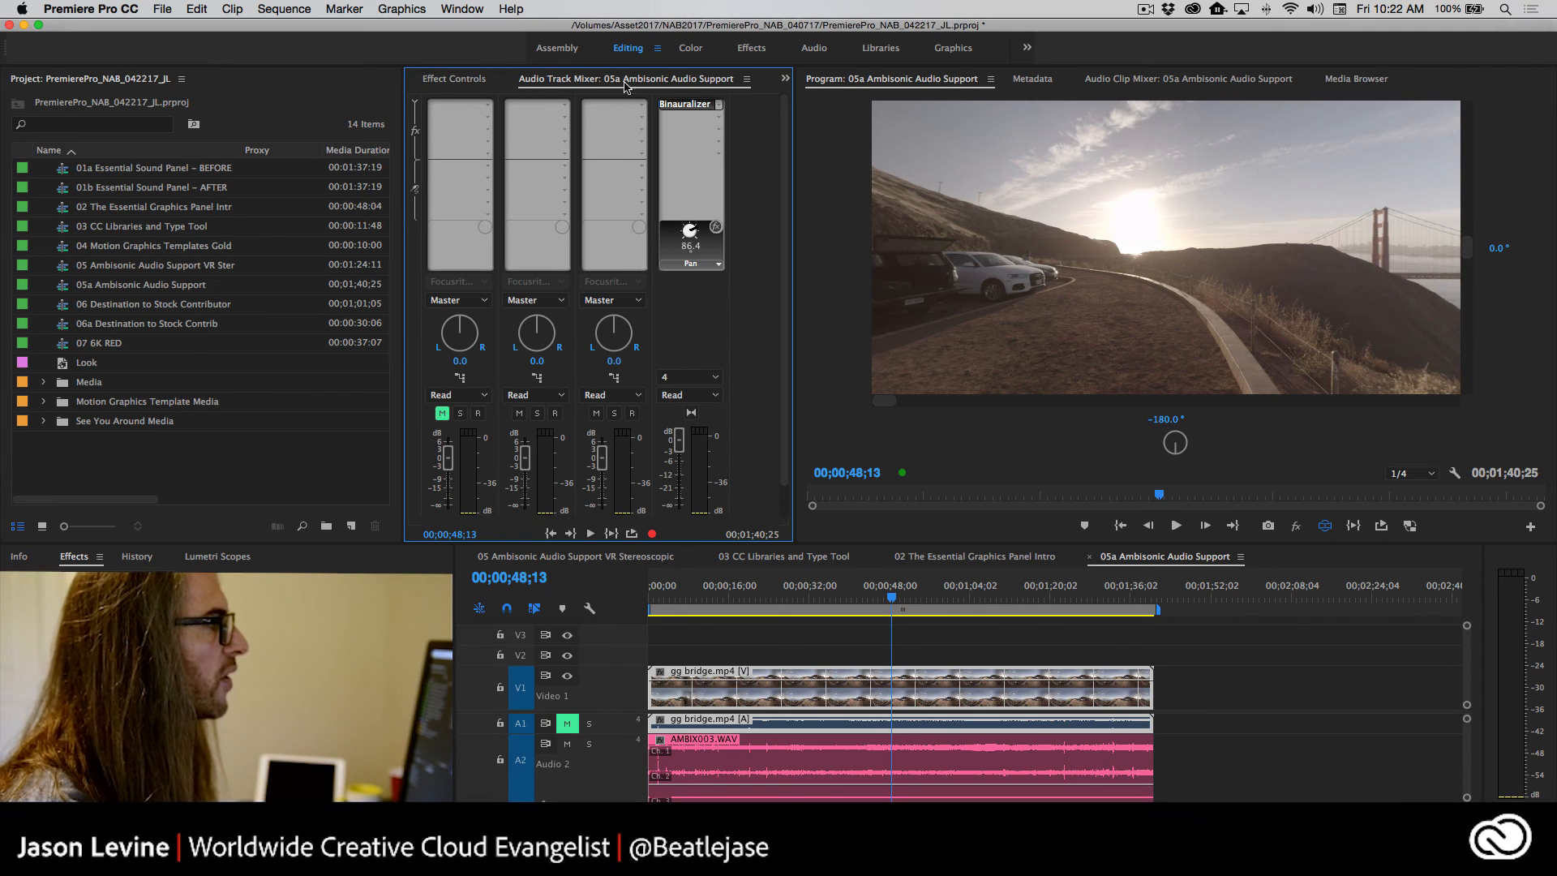
click(687, 105)
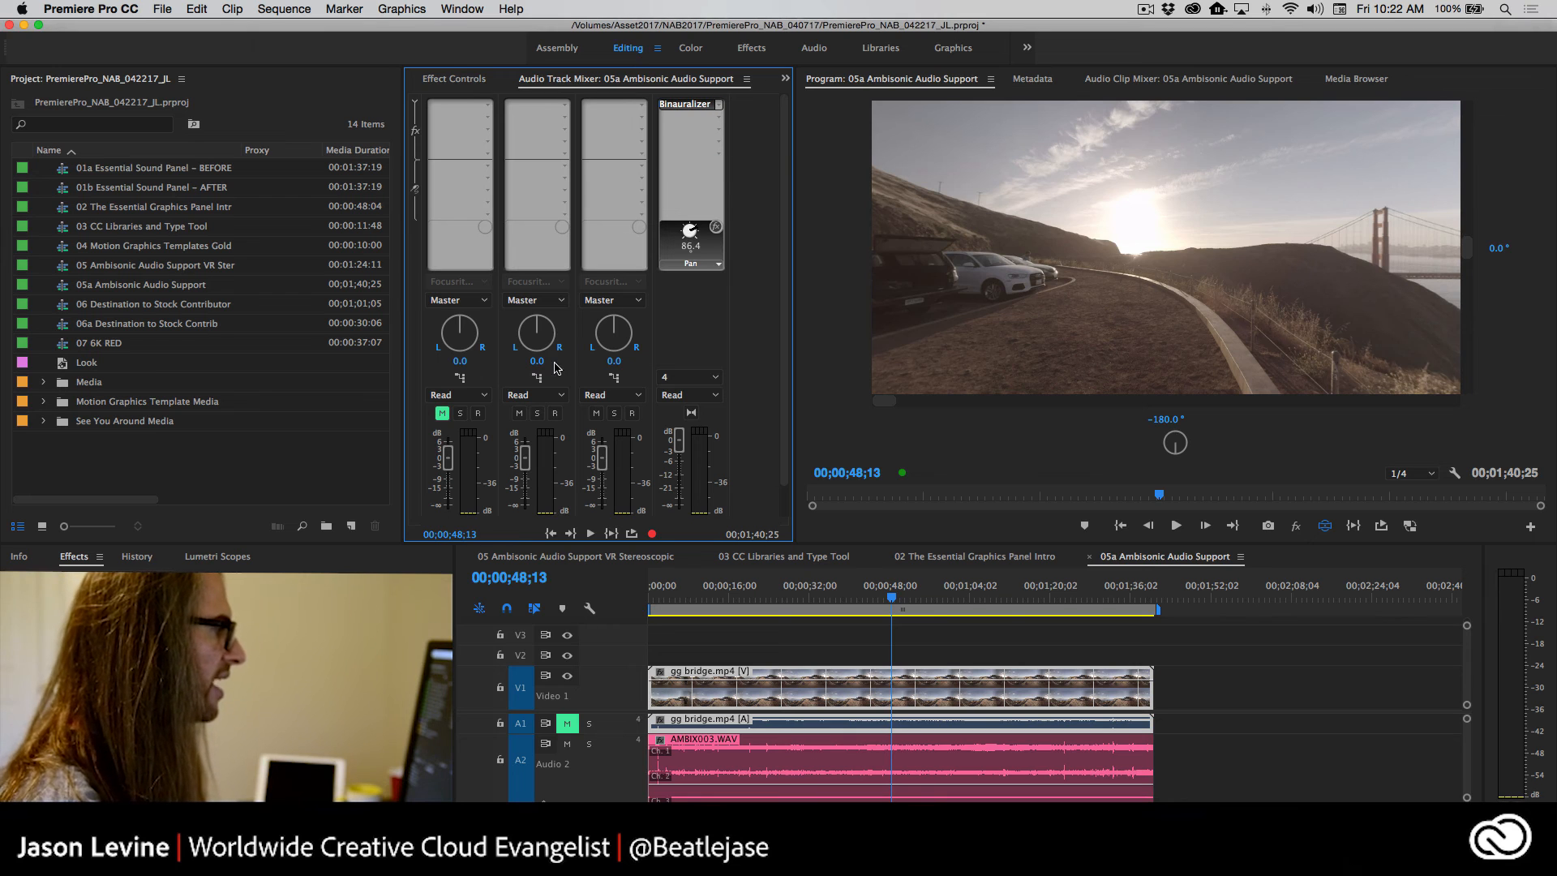
Try the Panner - Ambisonics effect on the Audio 2 track in the track mixer, and remove it from the track
click(722, 699)
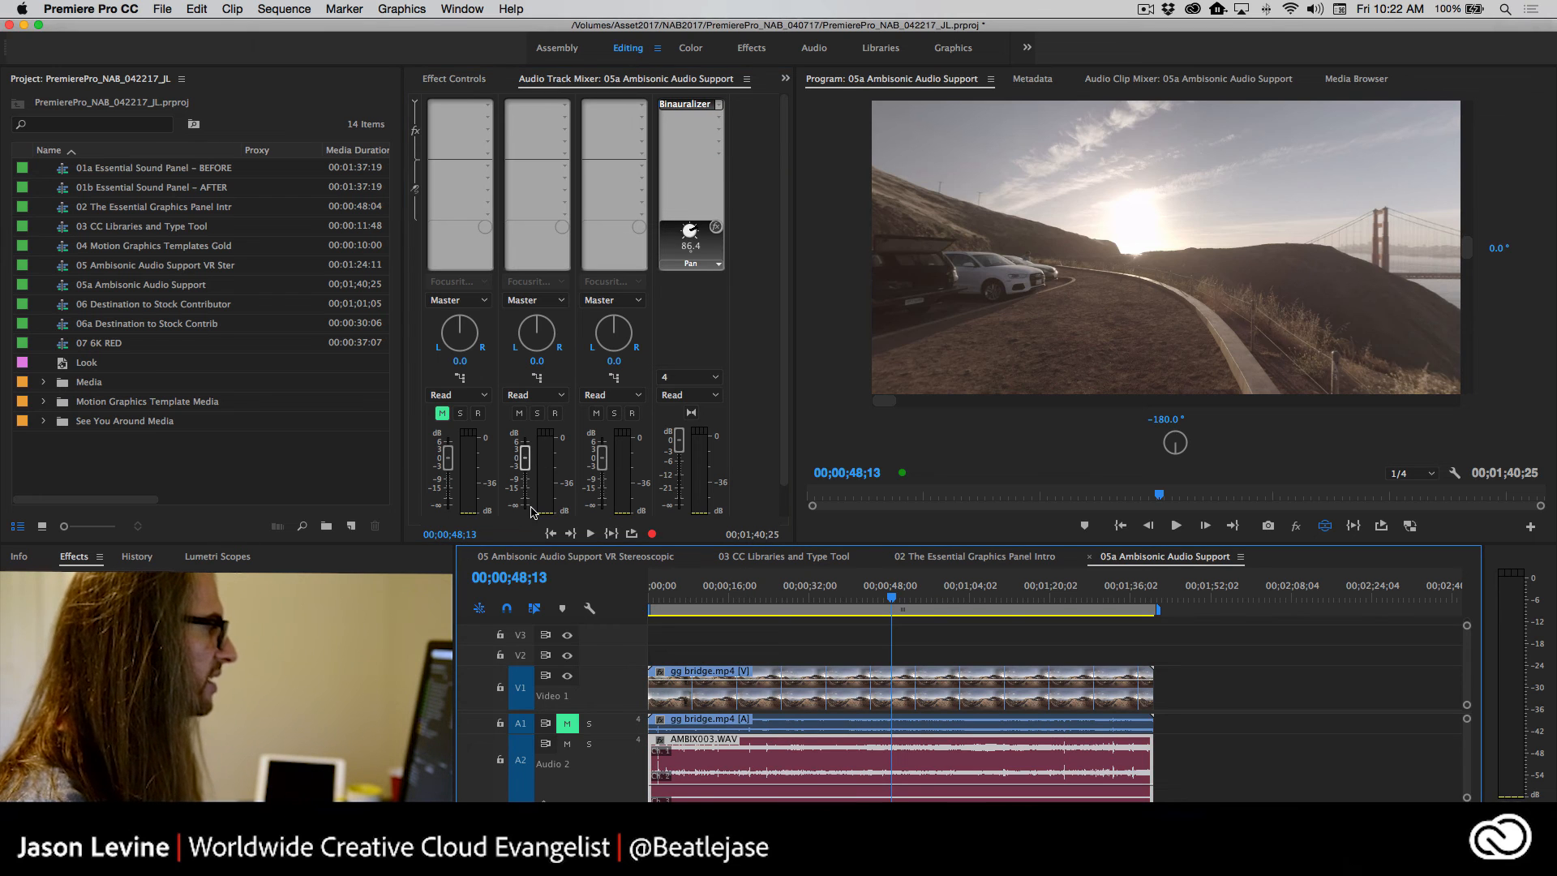
click(564, 104)
mouse_move(630, 250)
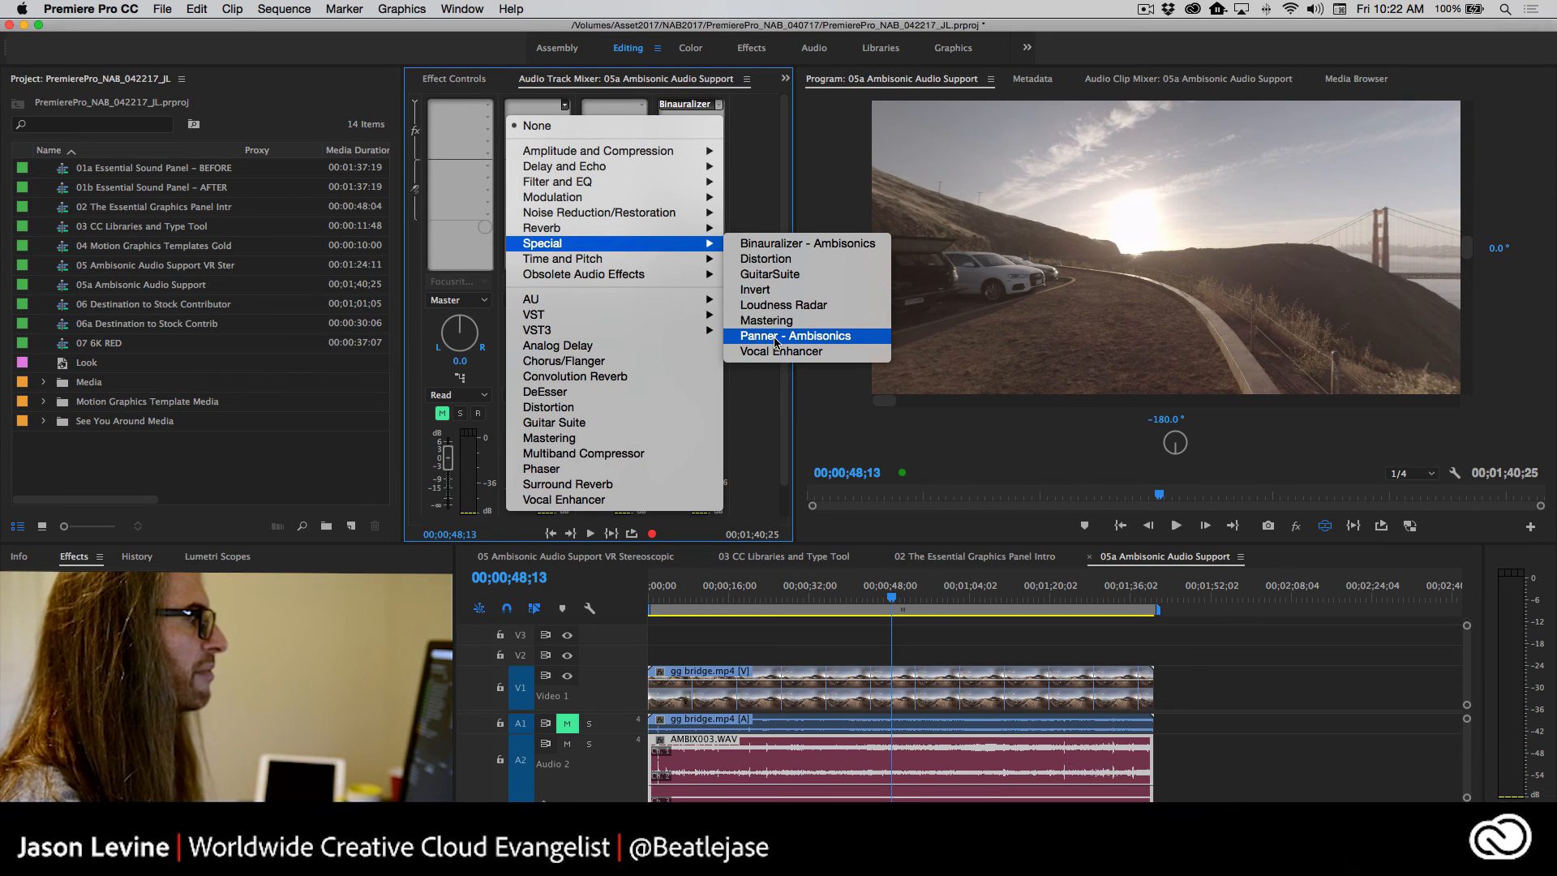
click(851, 338)
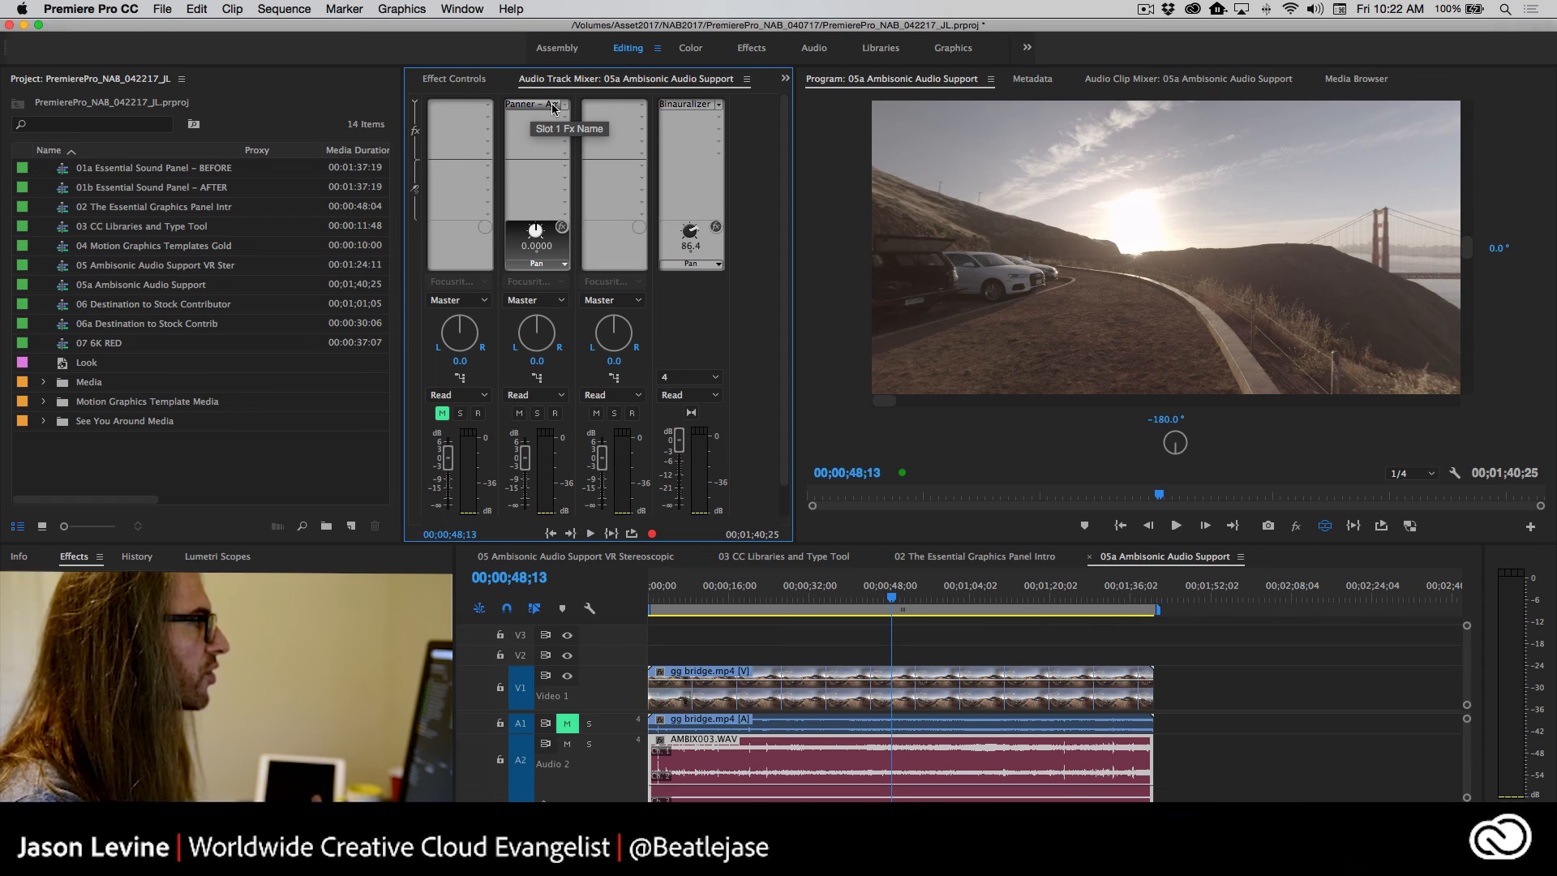
click(552, 108)
click(567, 124)
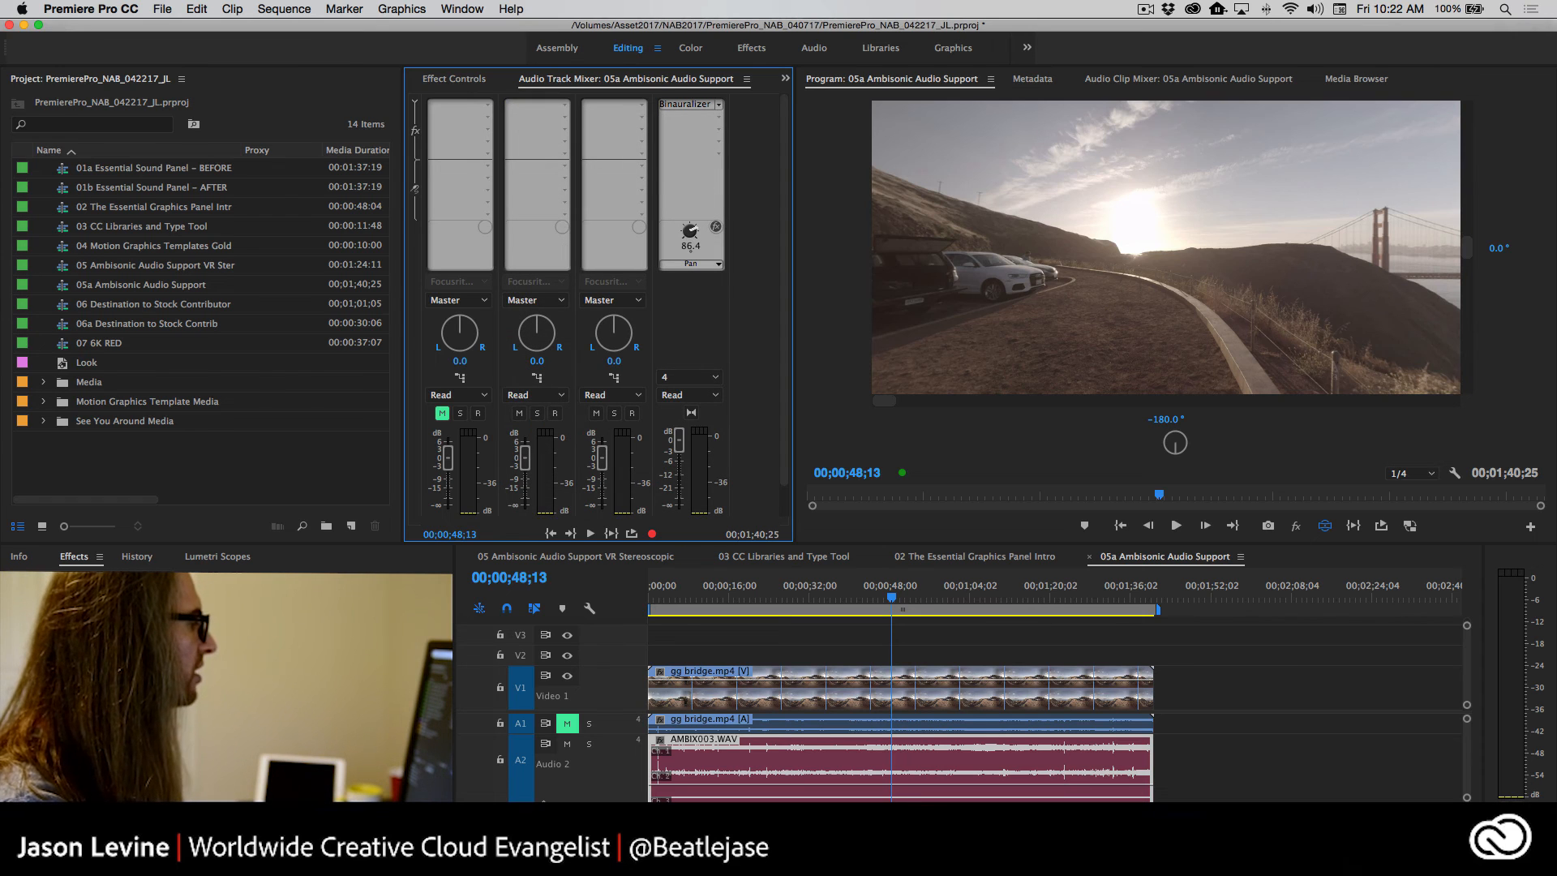
Apply the Panner - Ambisonics effect to the AMBIX003.WAV clip and show its pan, tilt and roll settings
click(73, 569)
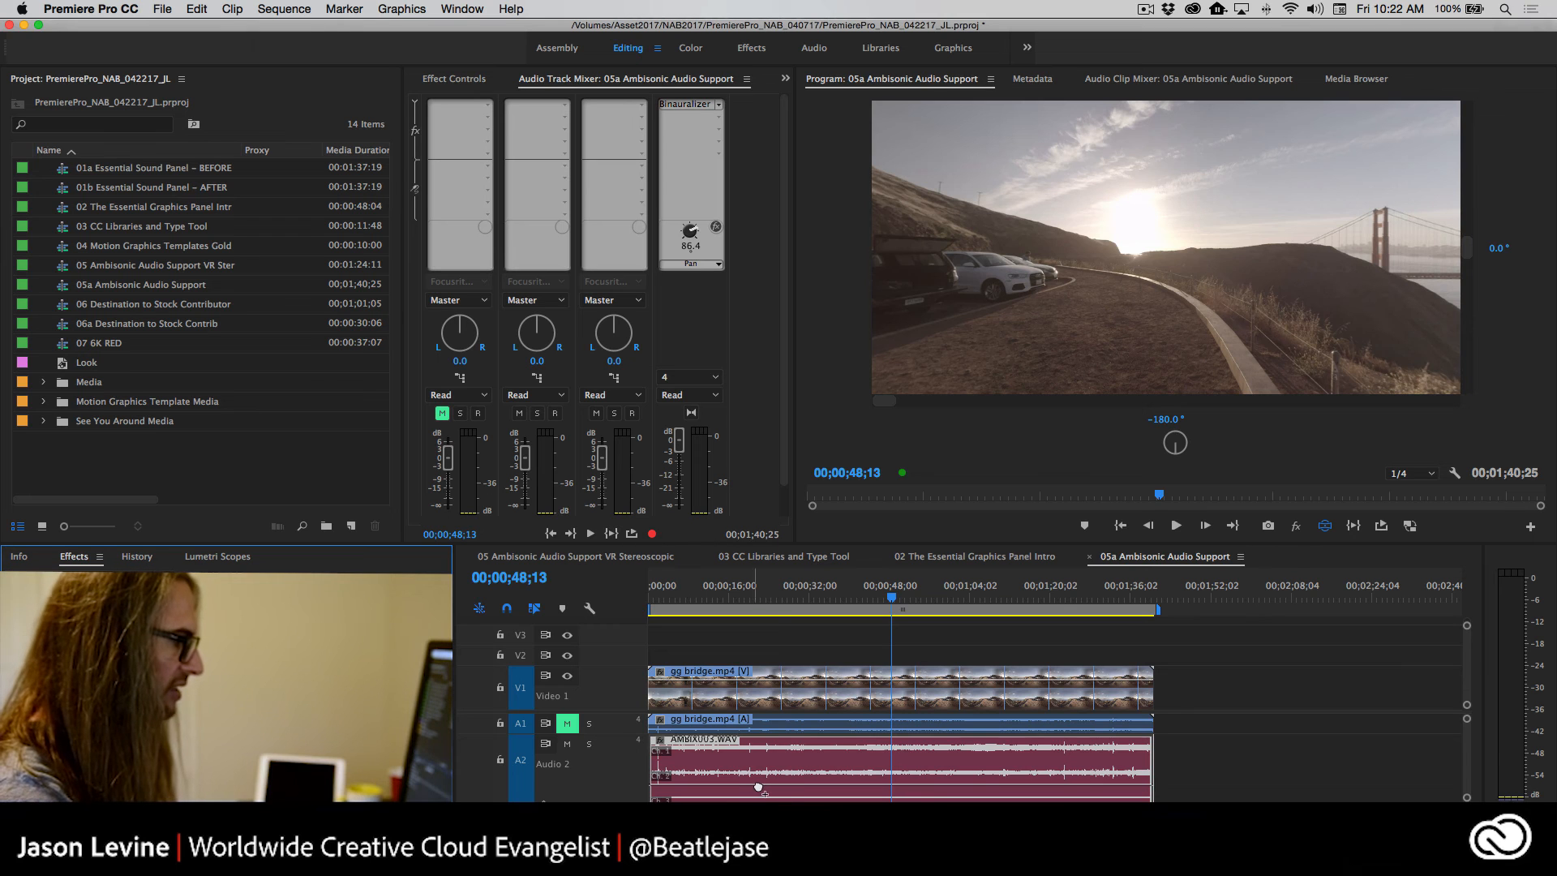
click(455, 78)
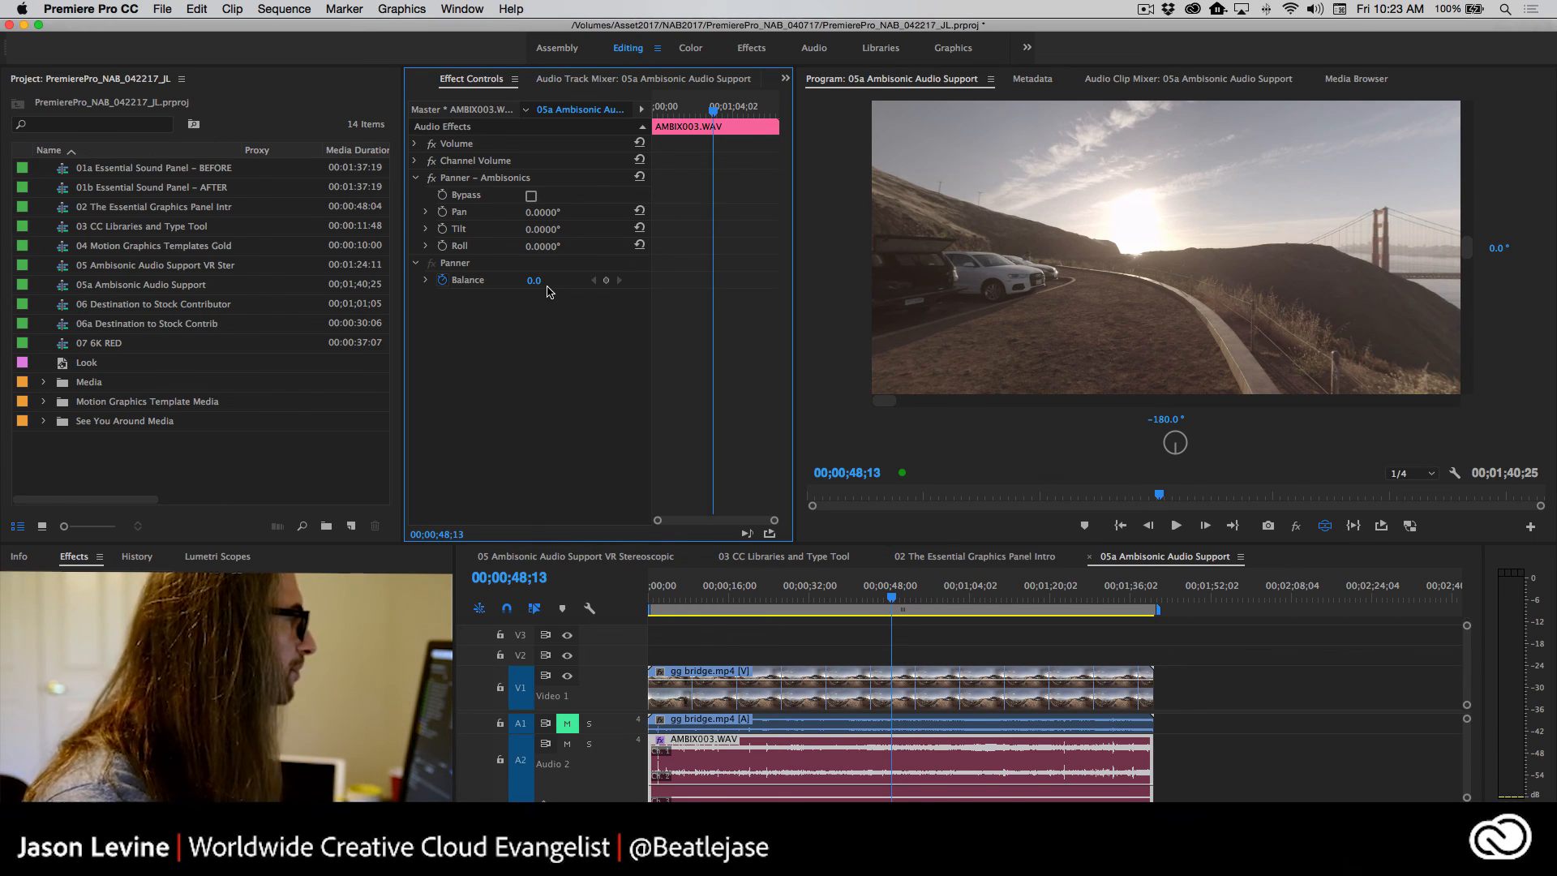
Return to the audio track mixer and view the effect choices for the master track's Binauralizer slot without changing it
click(681, 84)
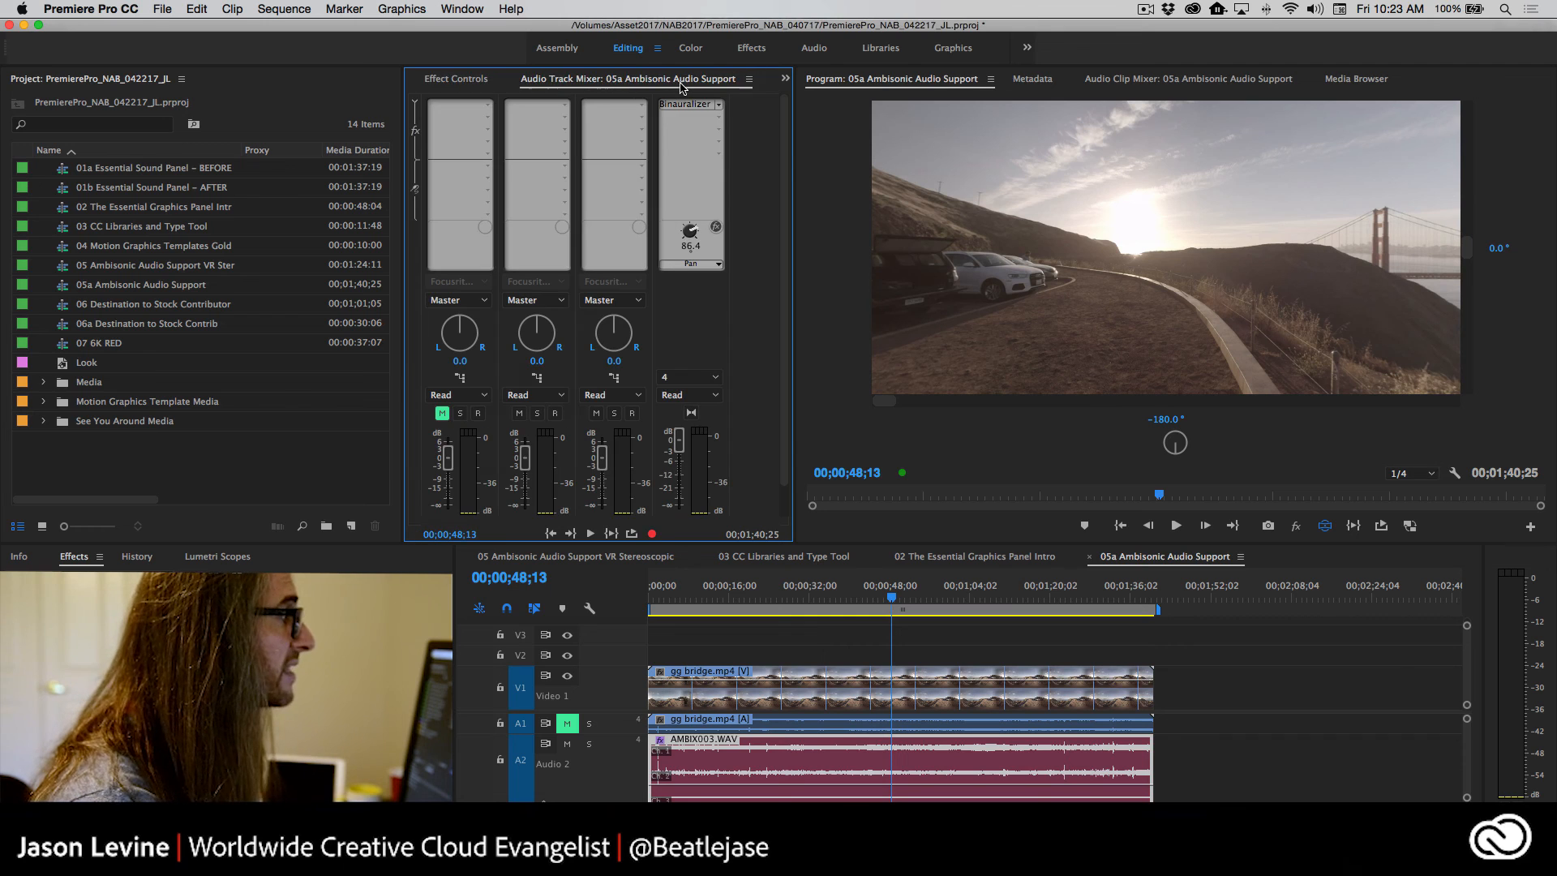
click(719, 106)
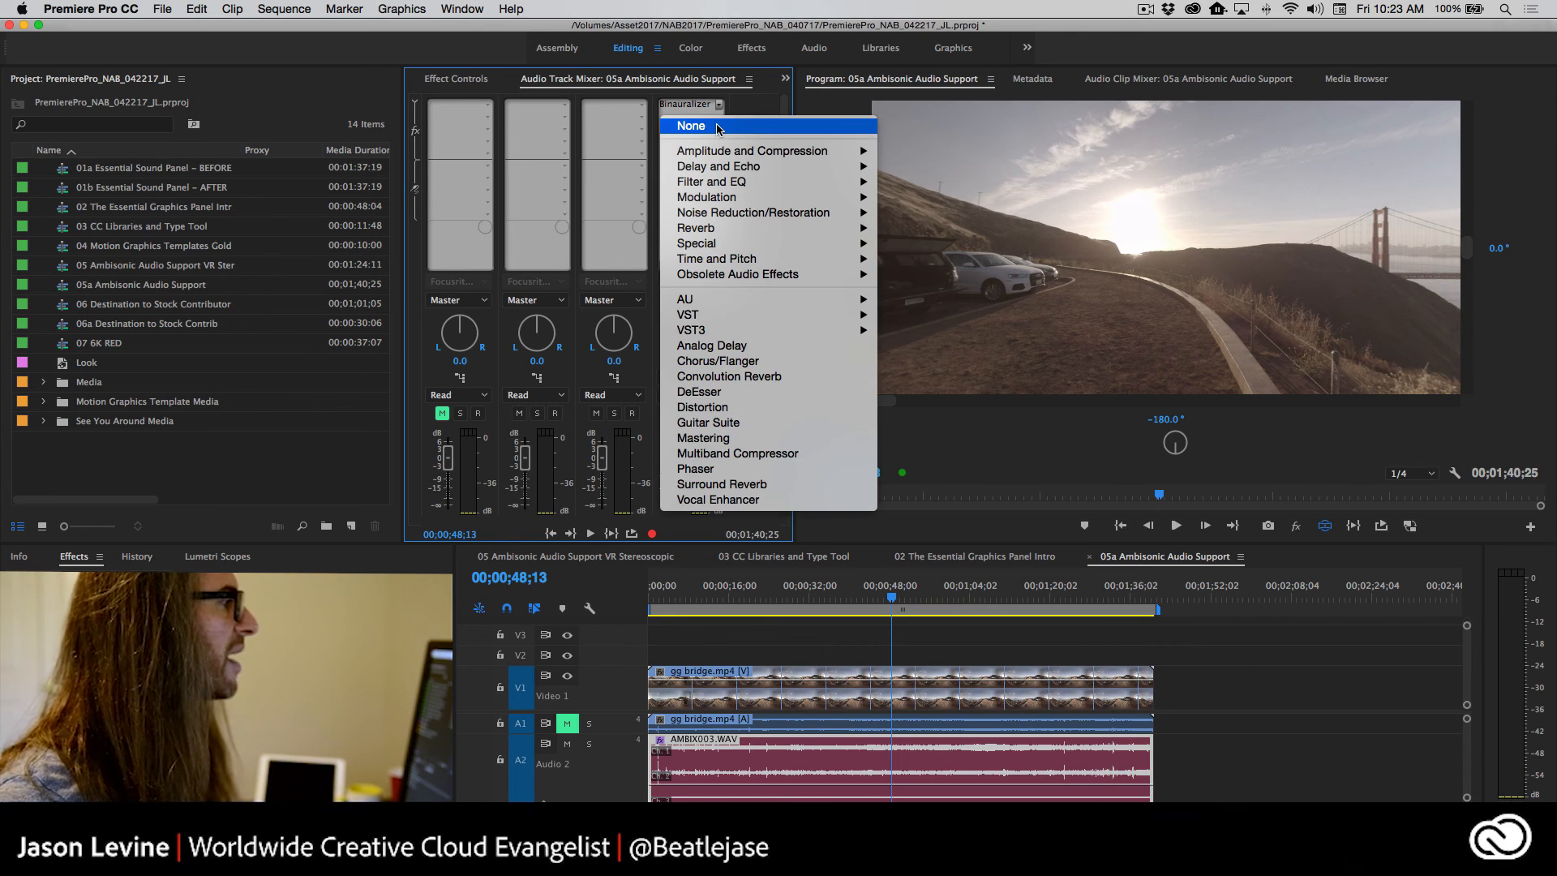
click(647, 121)
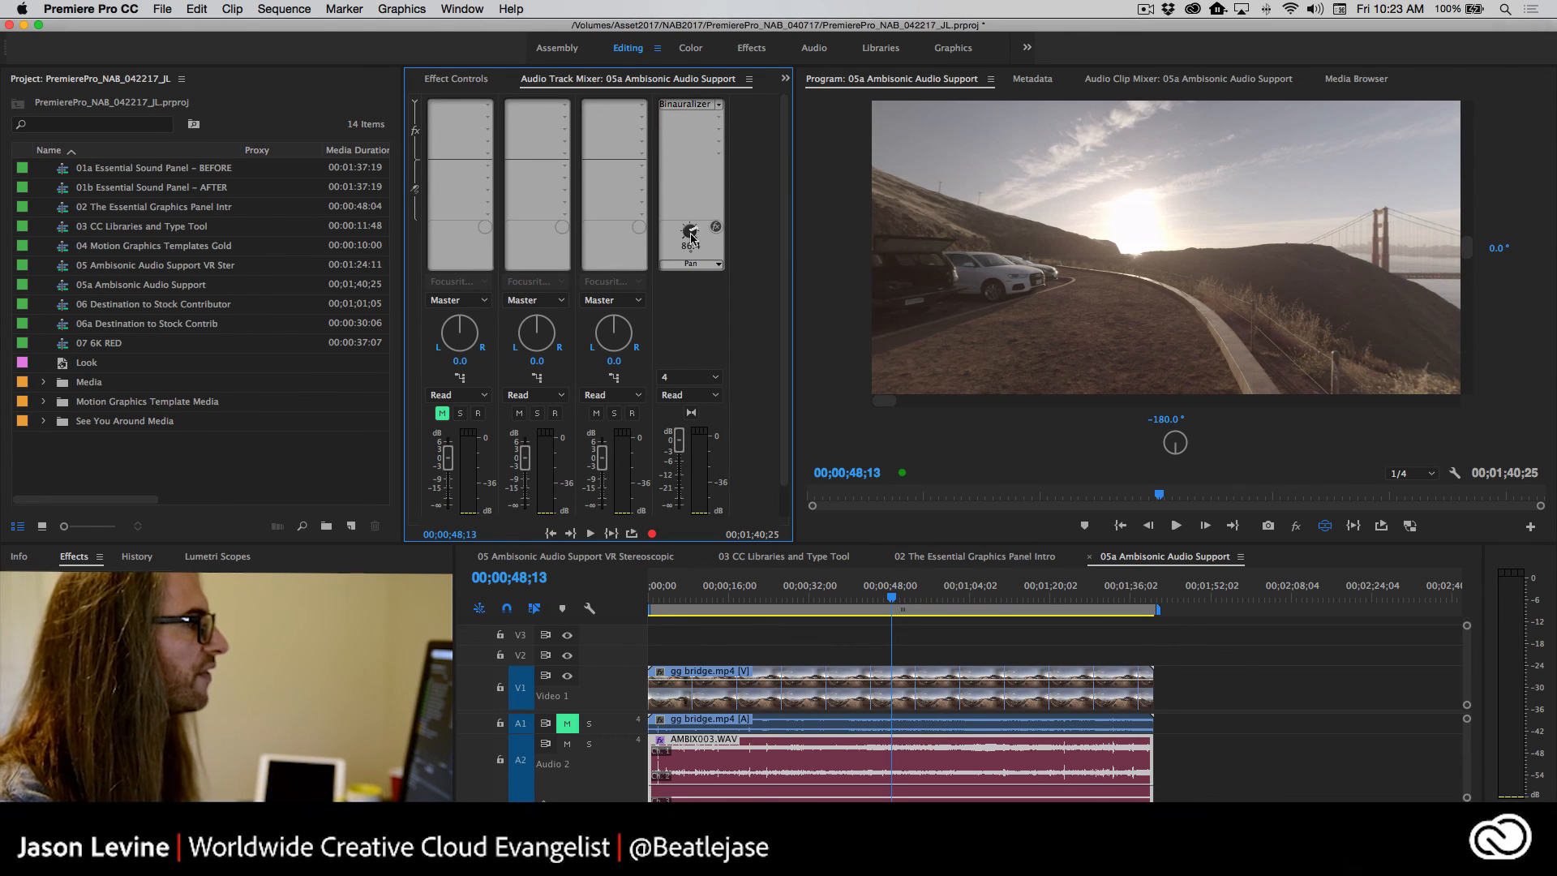
Remove the Binauralizer from the master track and open the media export settings for the 05a Ambisonic Audio Support sequence
click(718, 105)
click(725, 127)
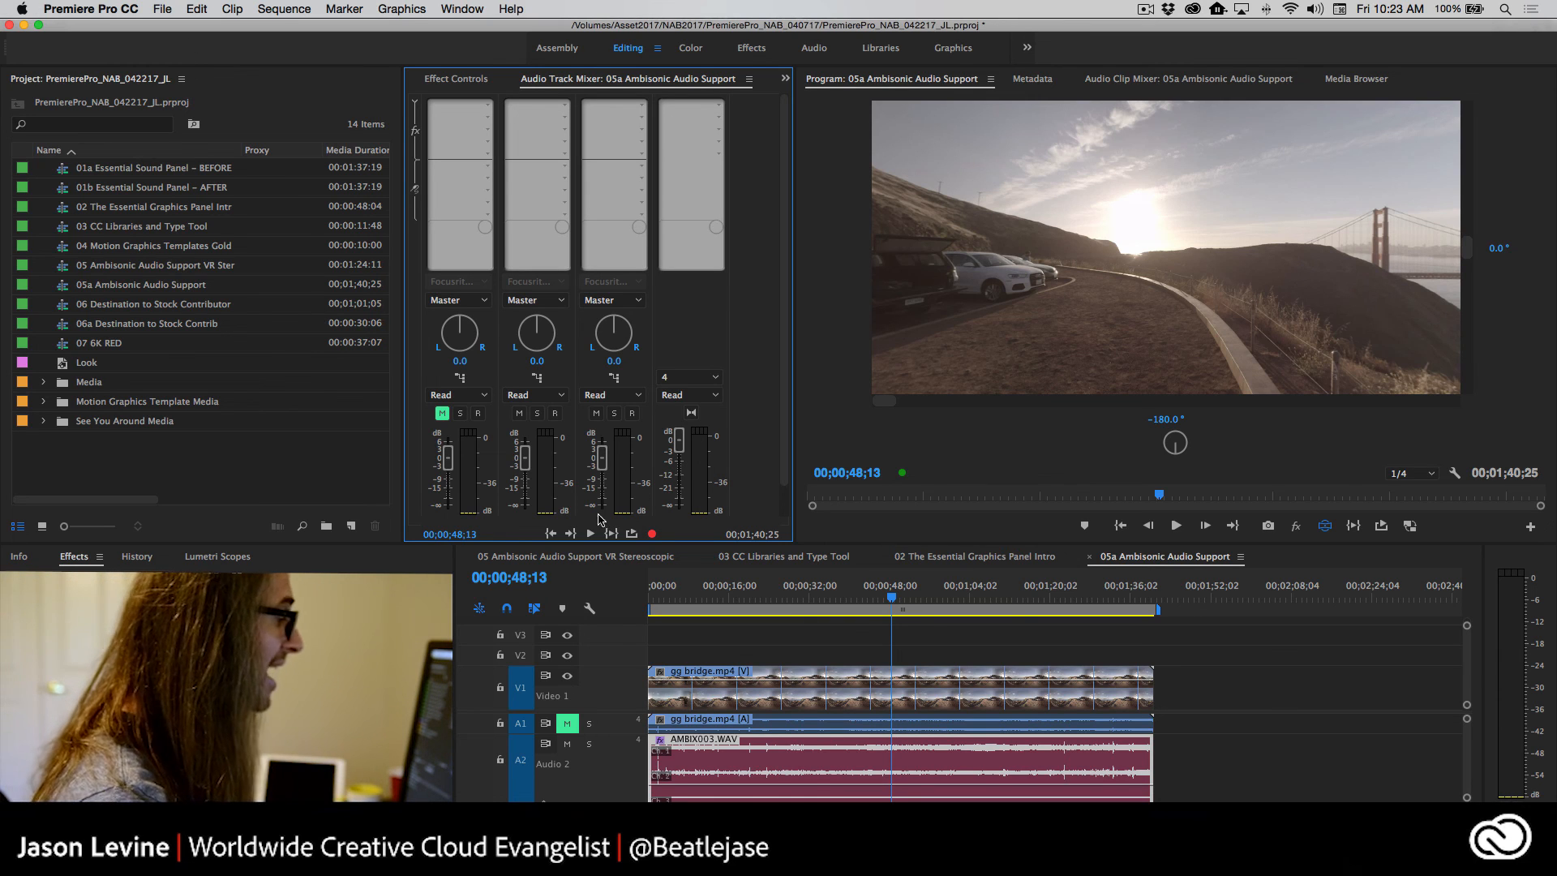
click(1189, 569)
click(162, 9)
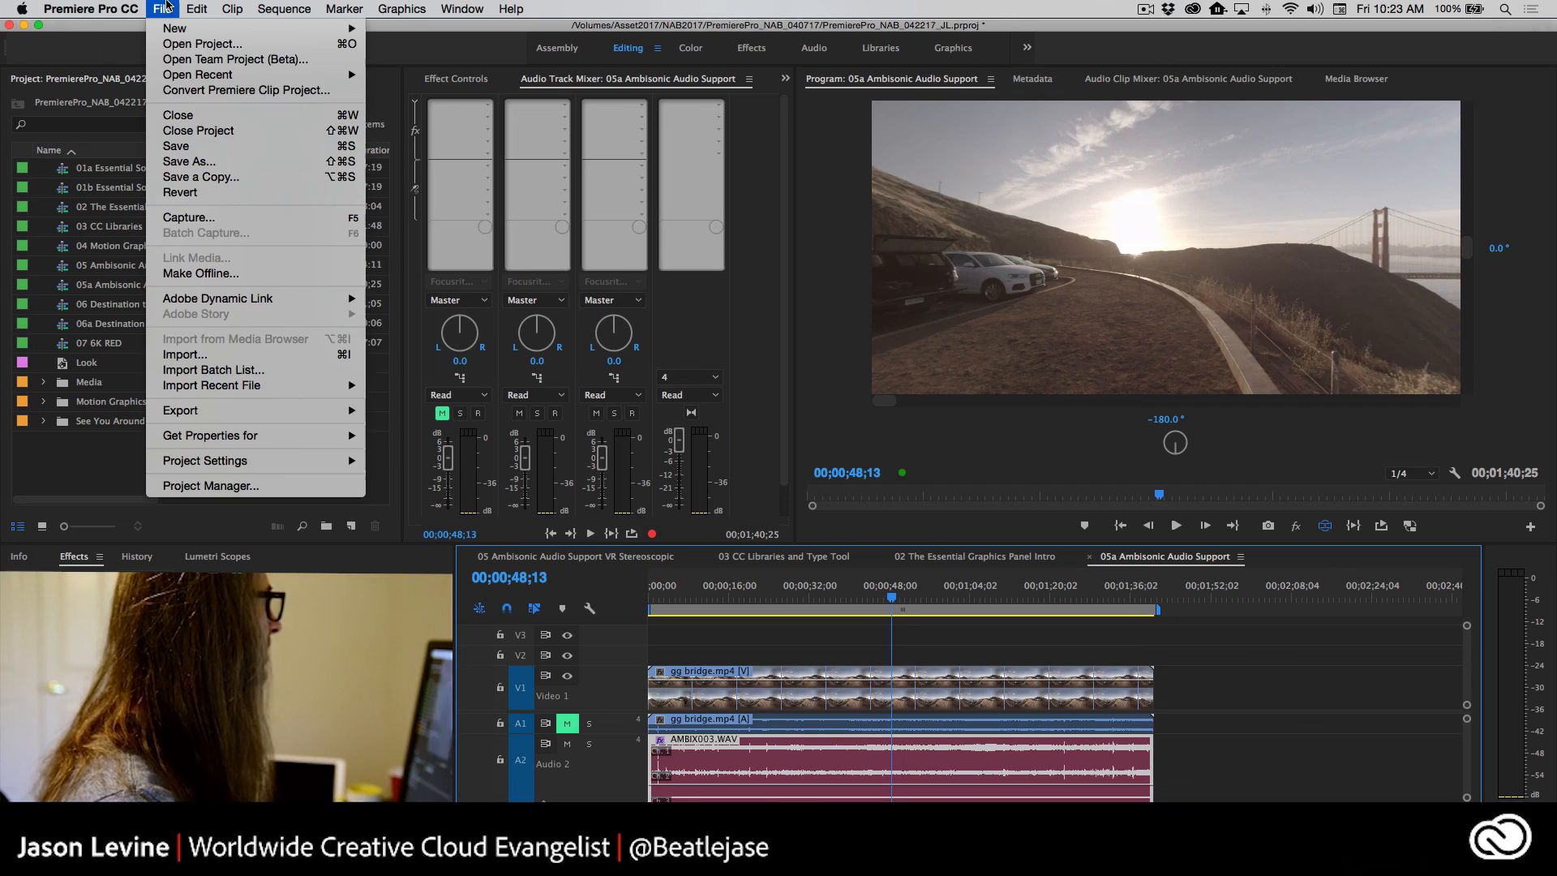
mouse_move(194, 410)
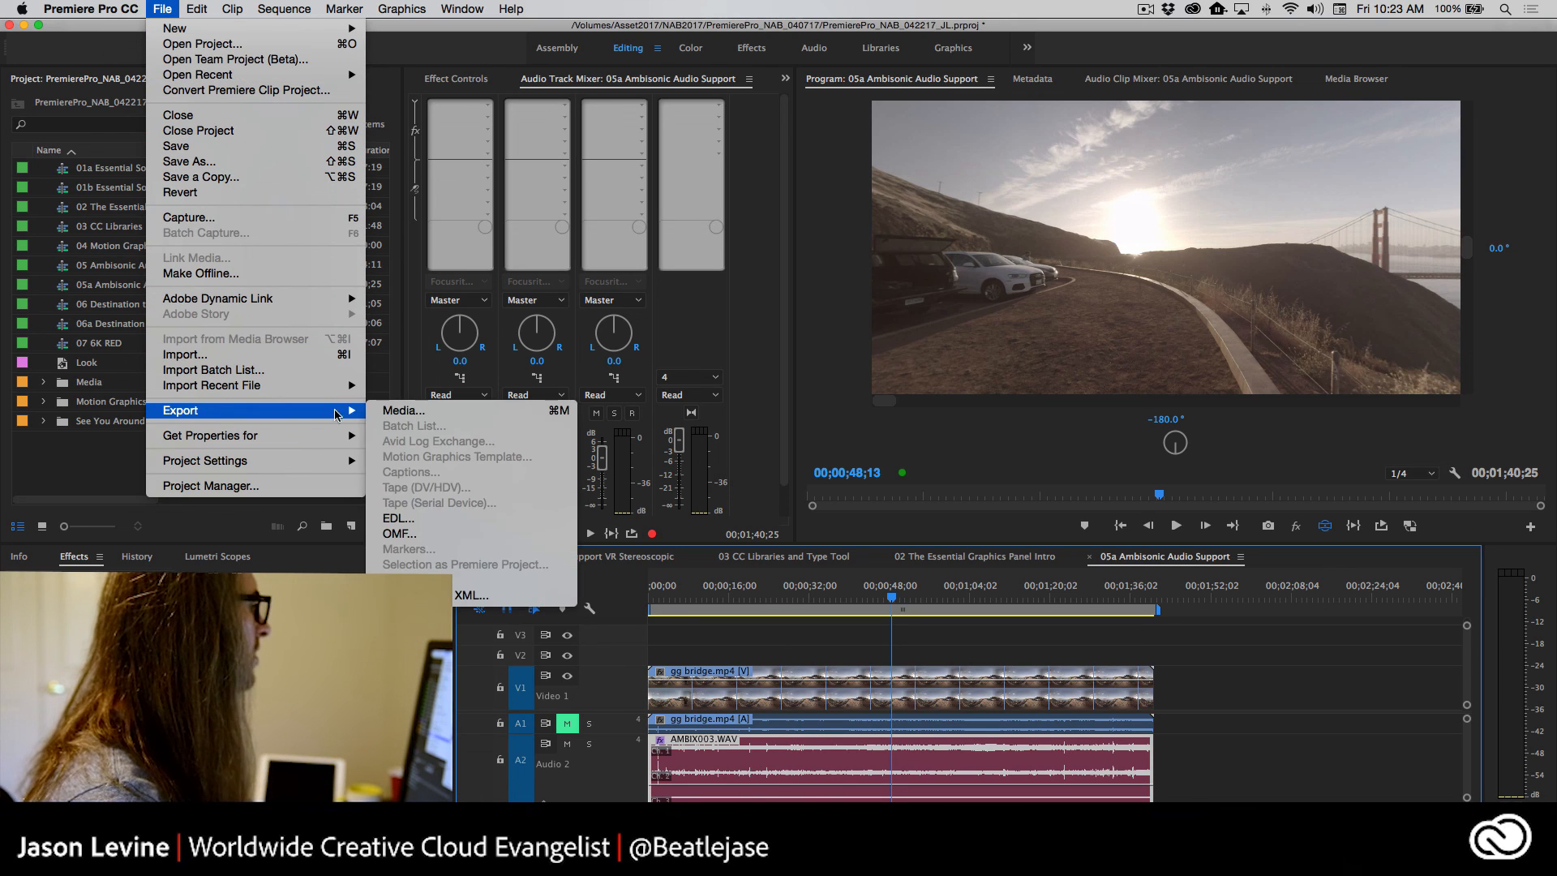
click(394, 411)
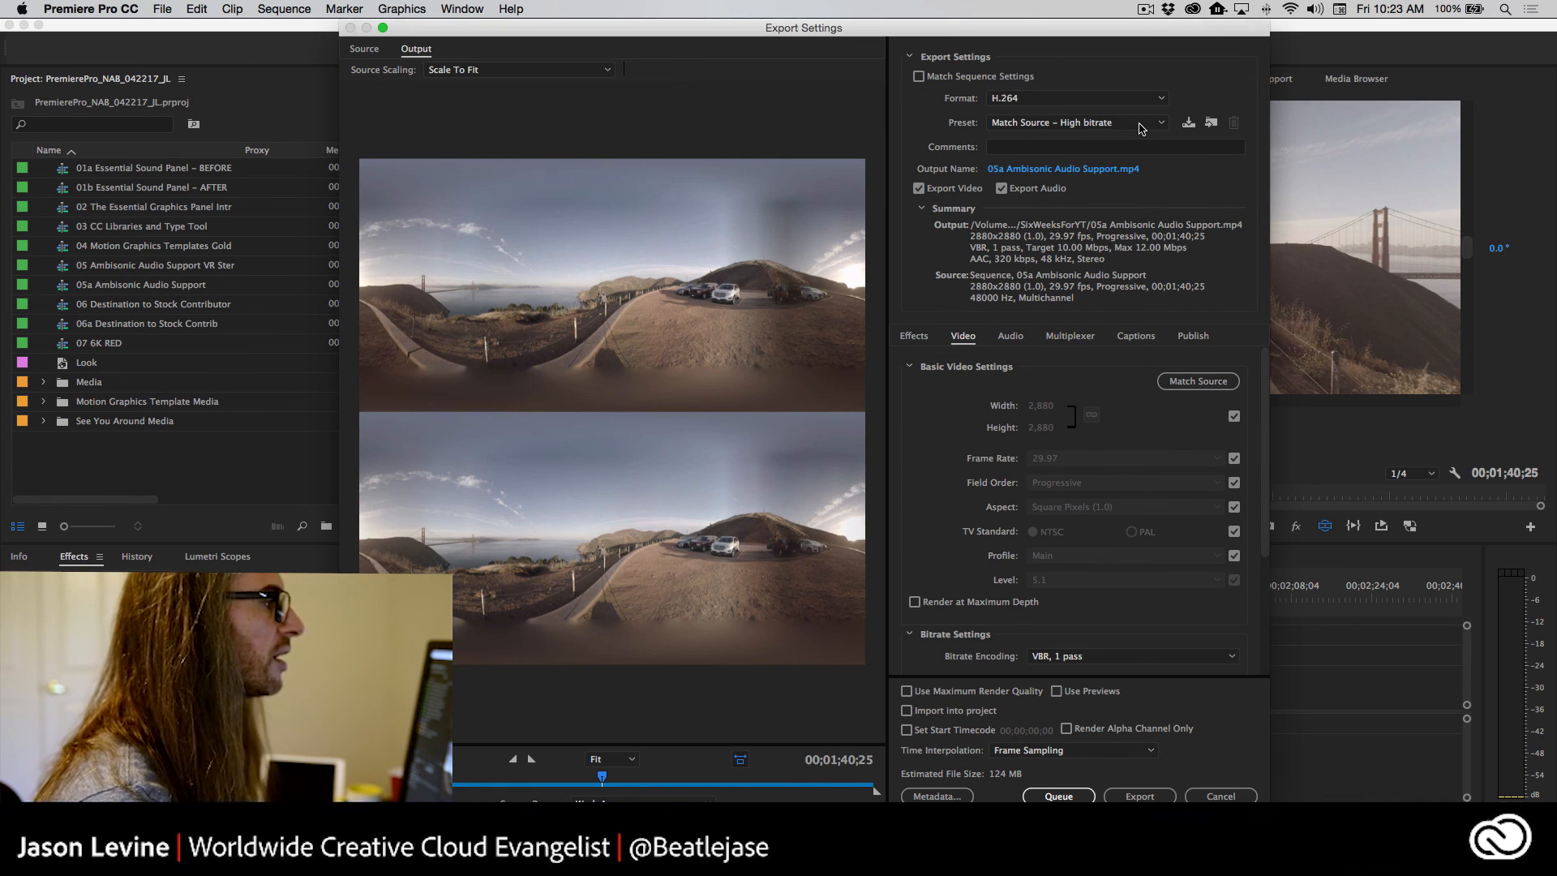
Set the export format to H.264 with the VR Over-Under 2880x2880 Ambisonics preset
click(1091, 99)
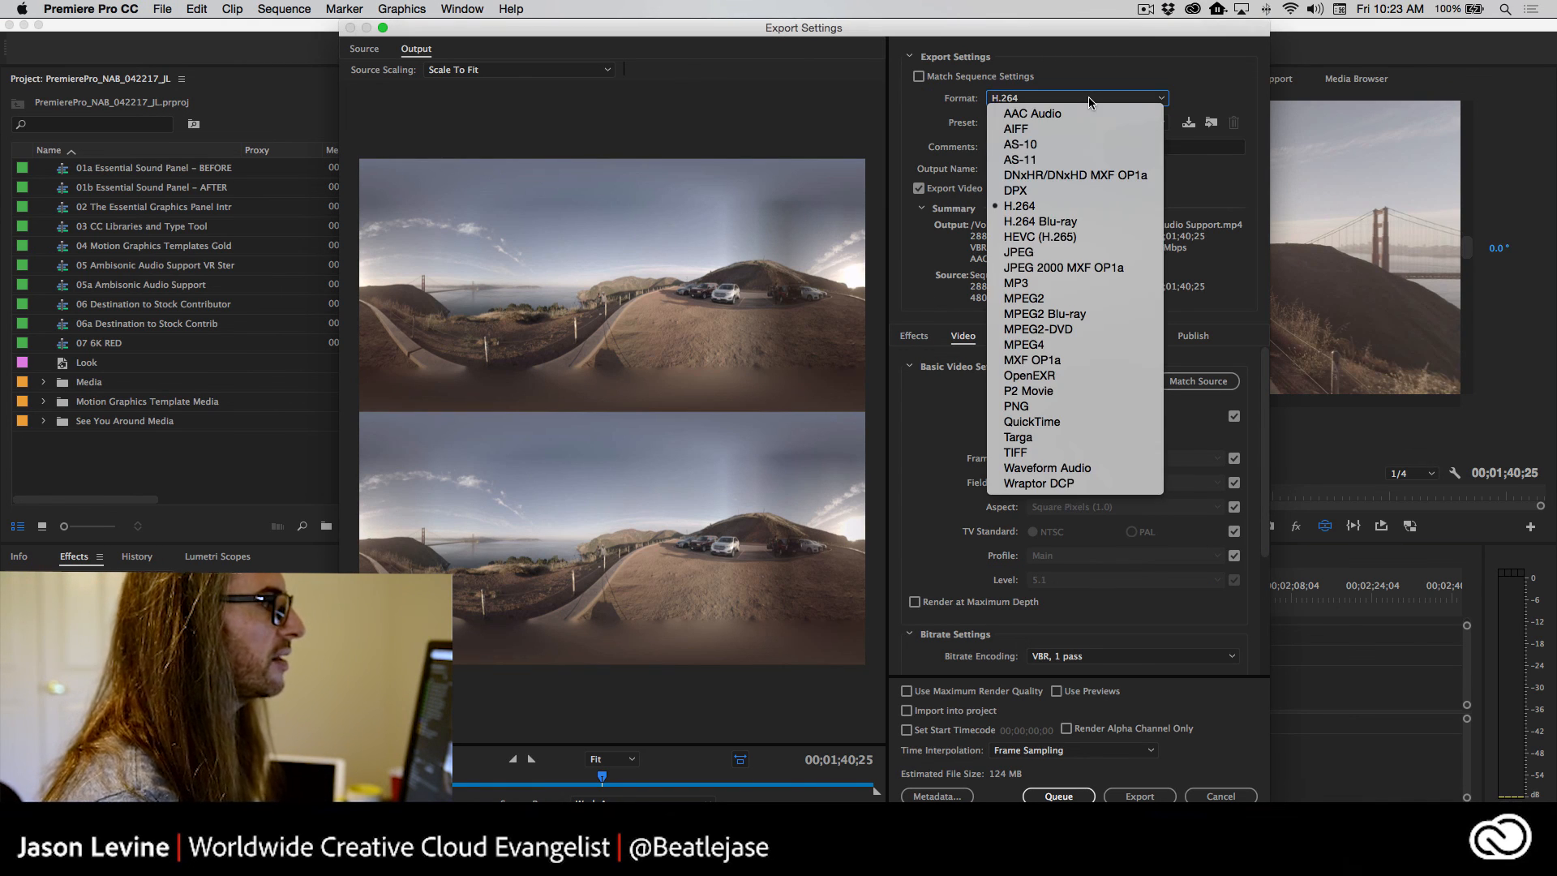
click(1081, 205)
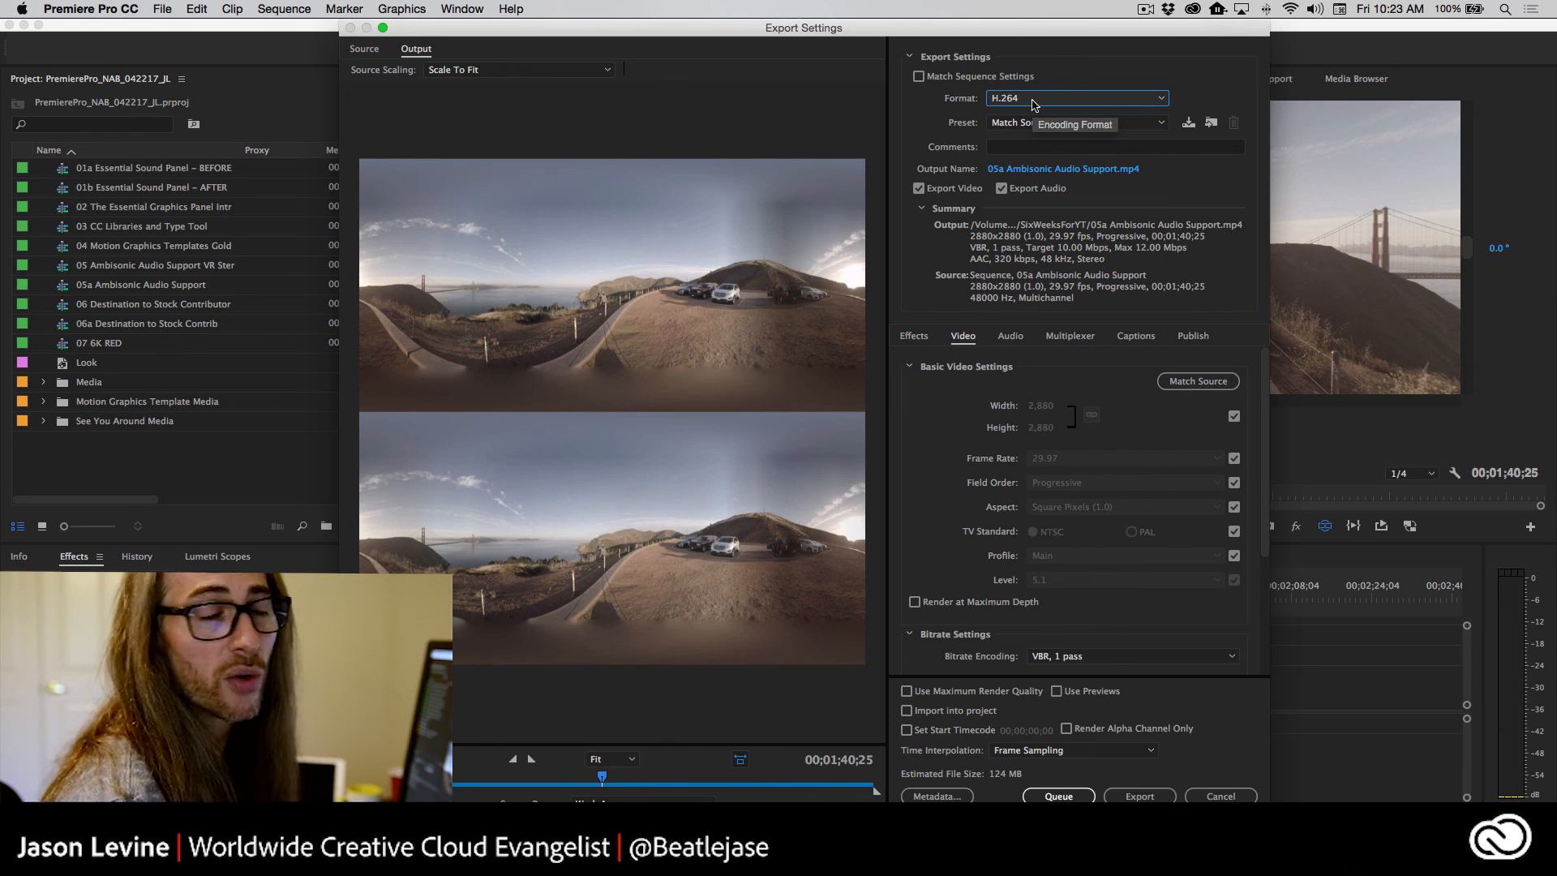
click(1117, 124)
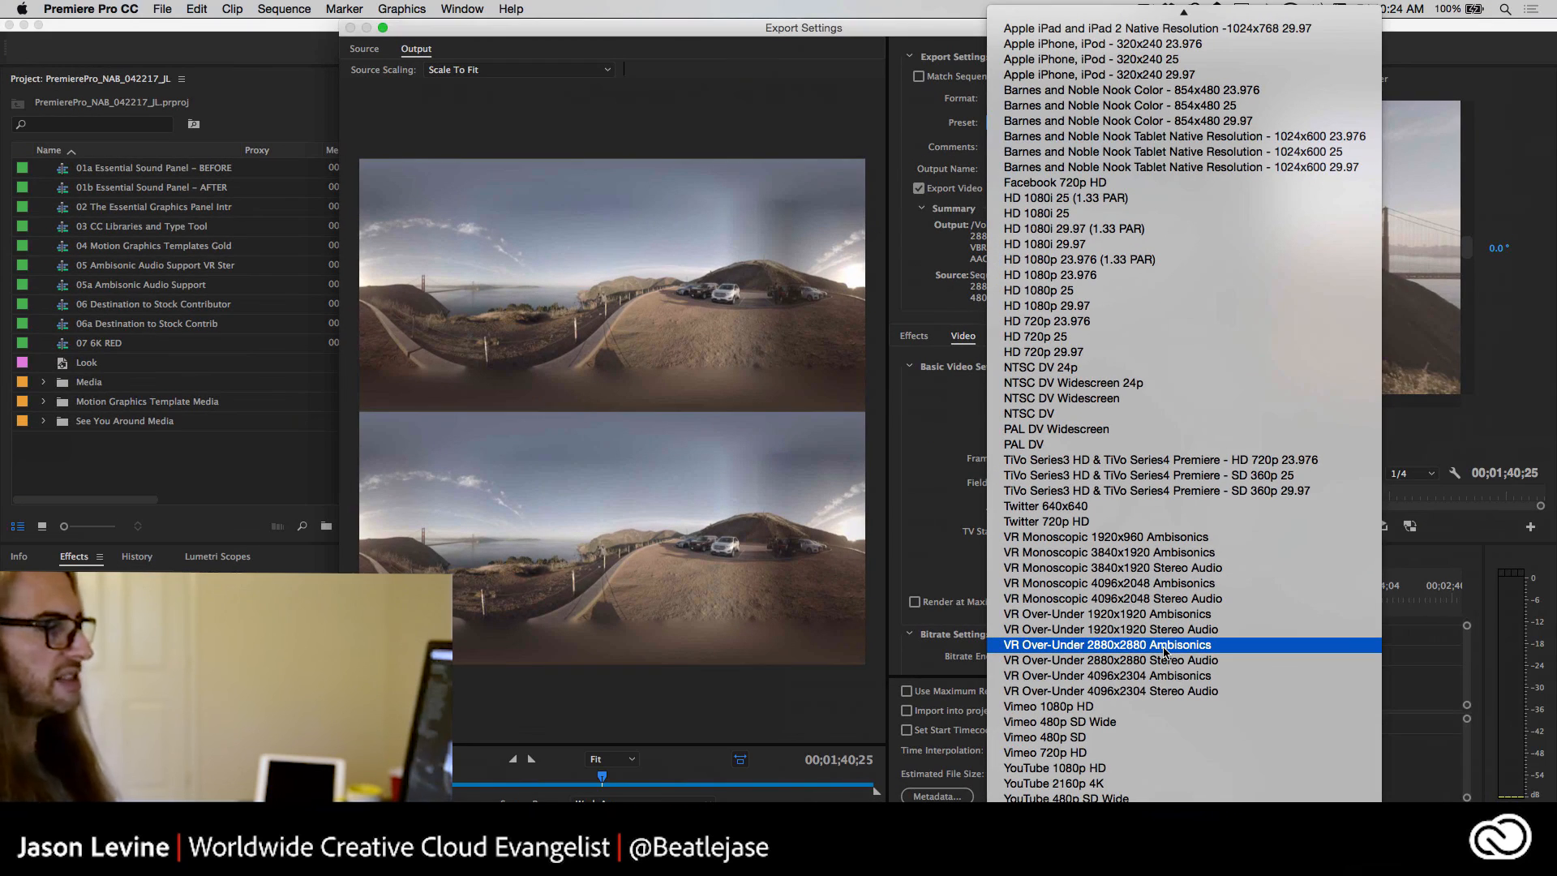
click(1165, 647)
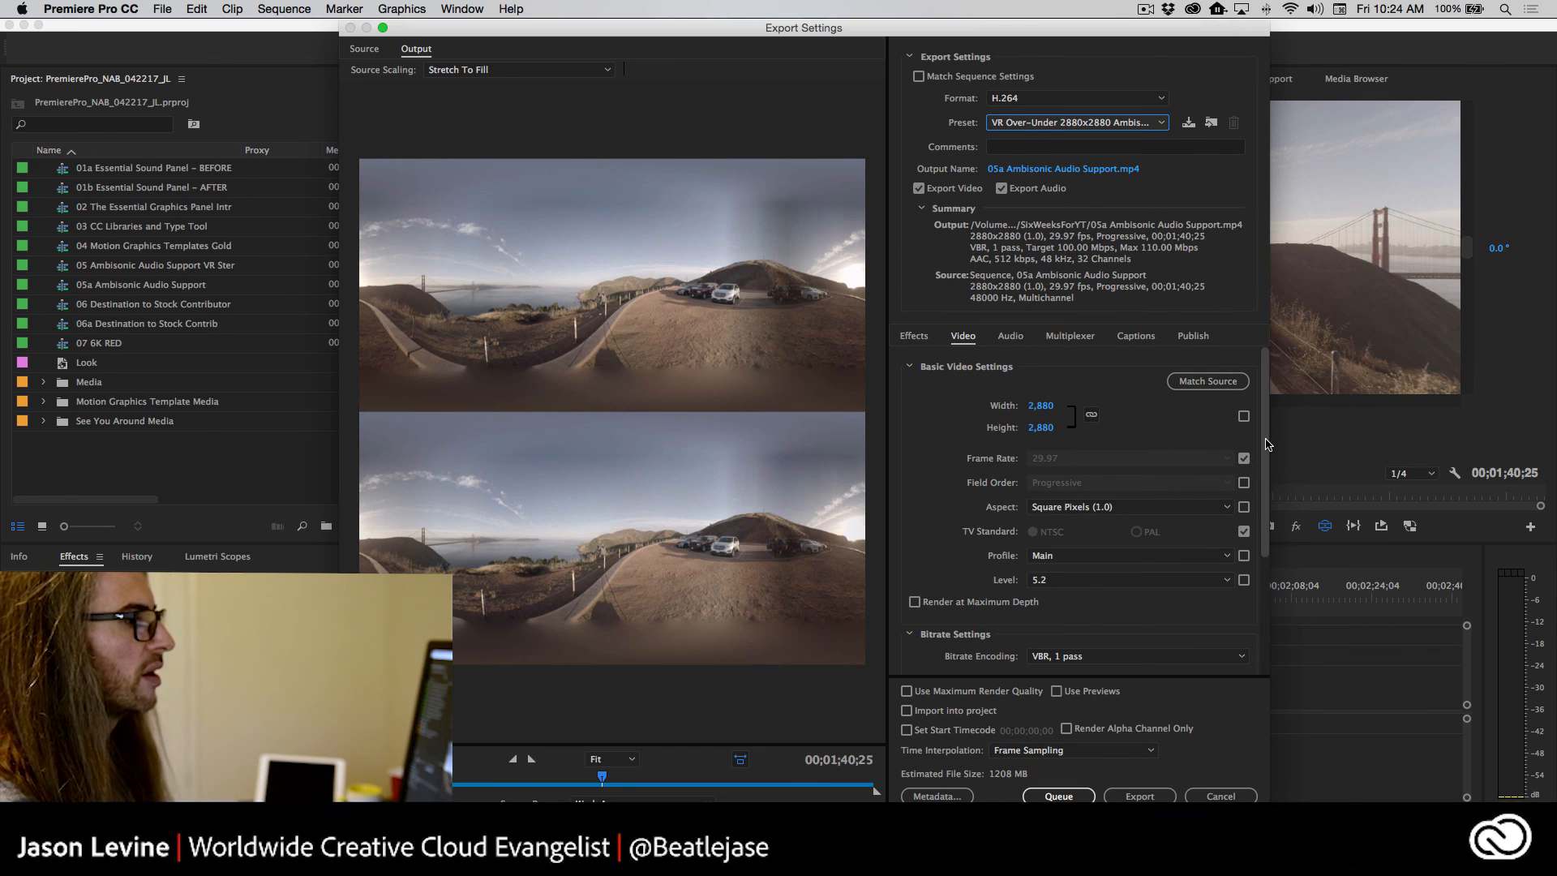
Review the export's VR Video settings and frame layout choices, keeping Stereoscopic - Over/Under
drag(1267, 444, 1272, 596)
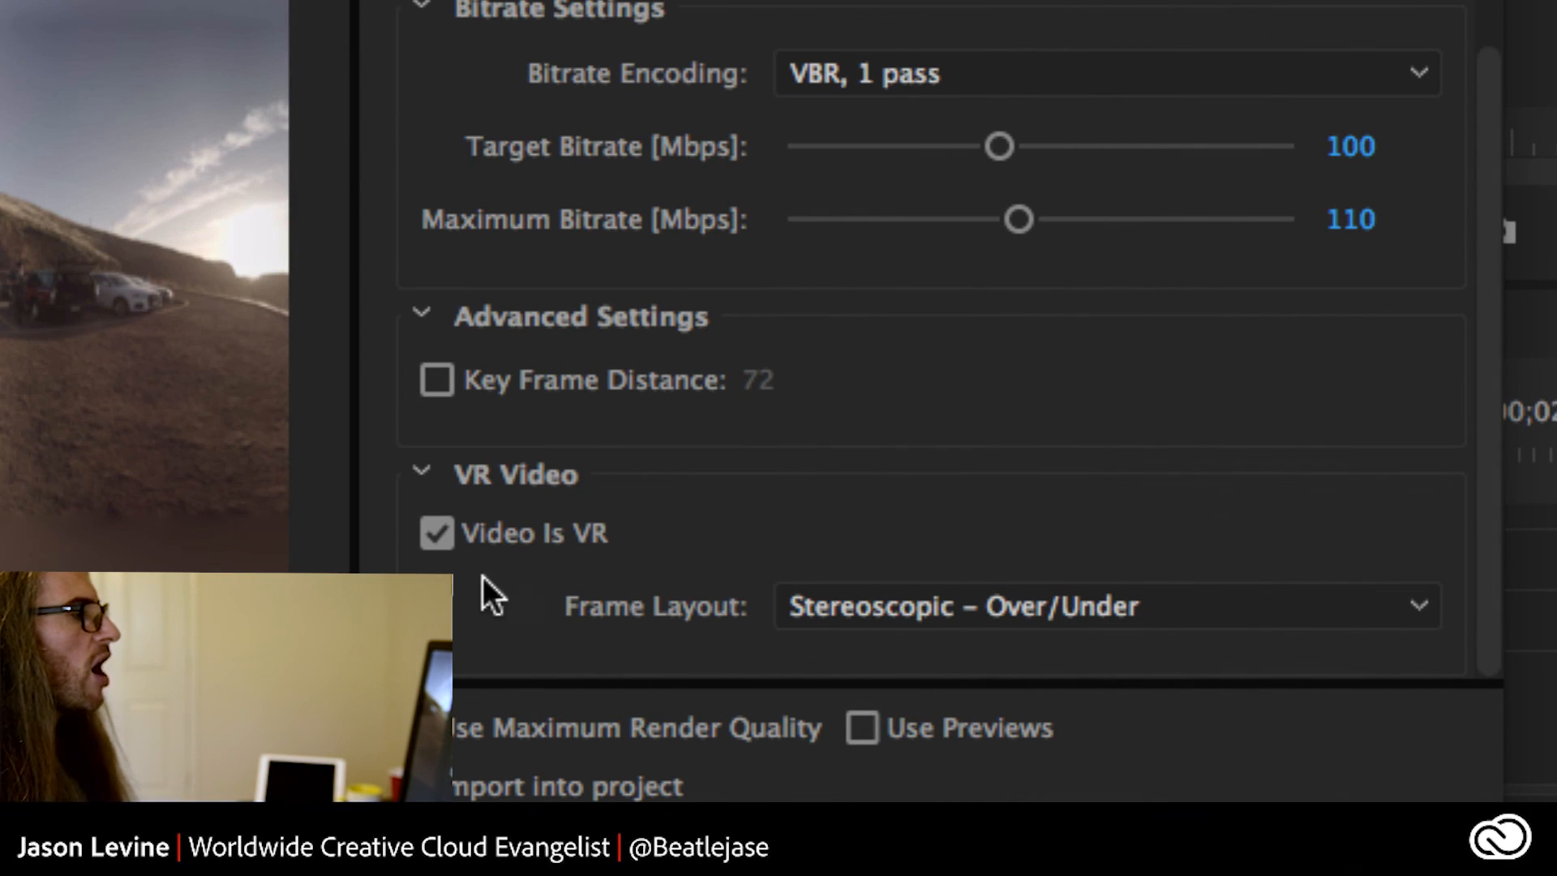
click(1082, 602)
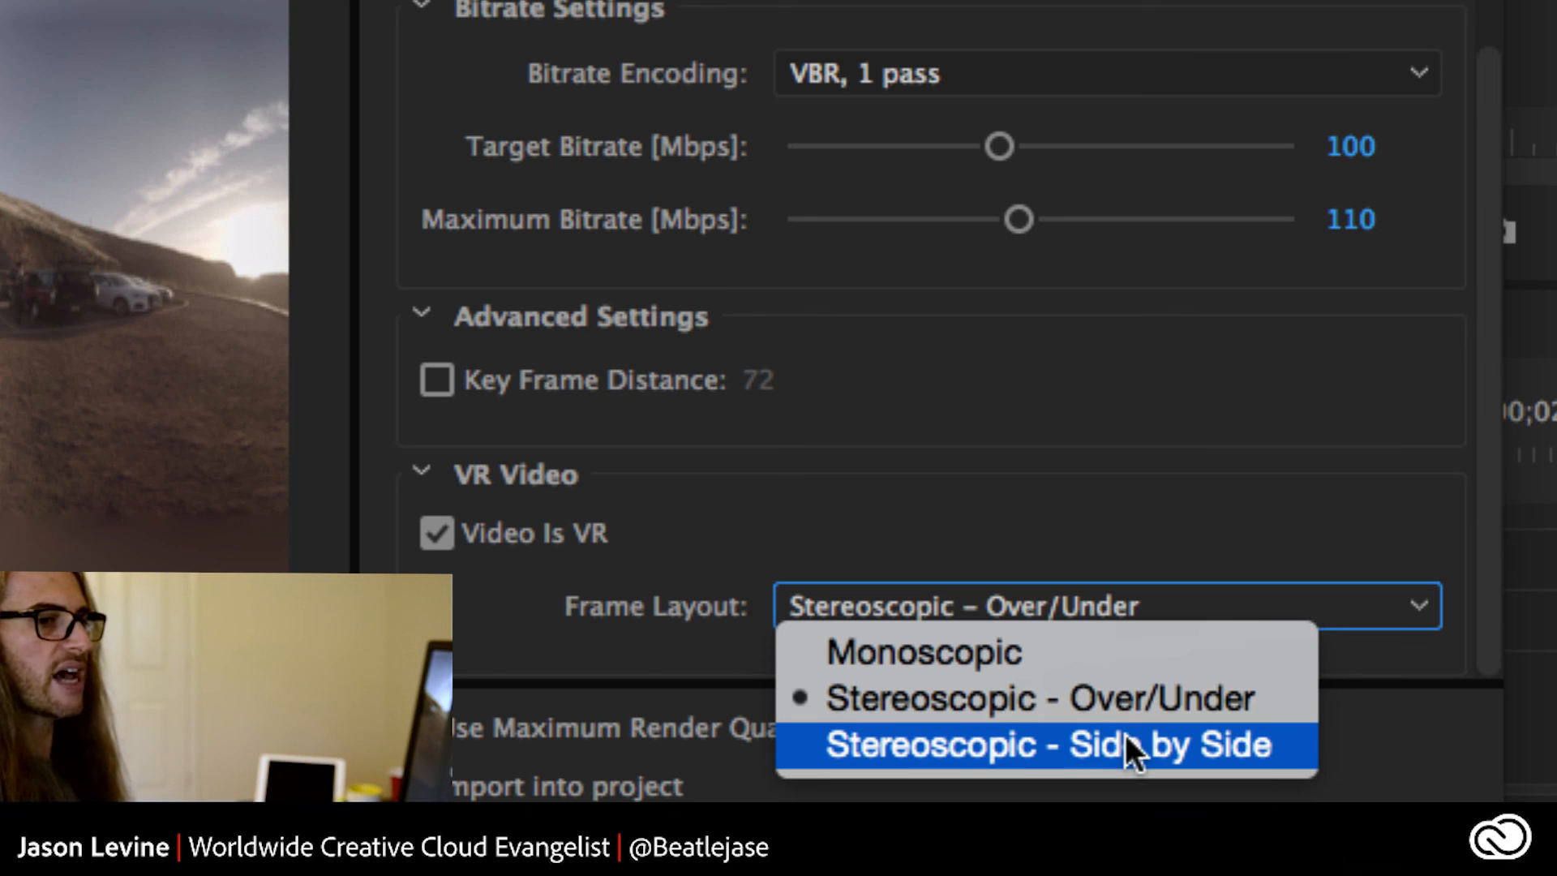
click(966, 694)
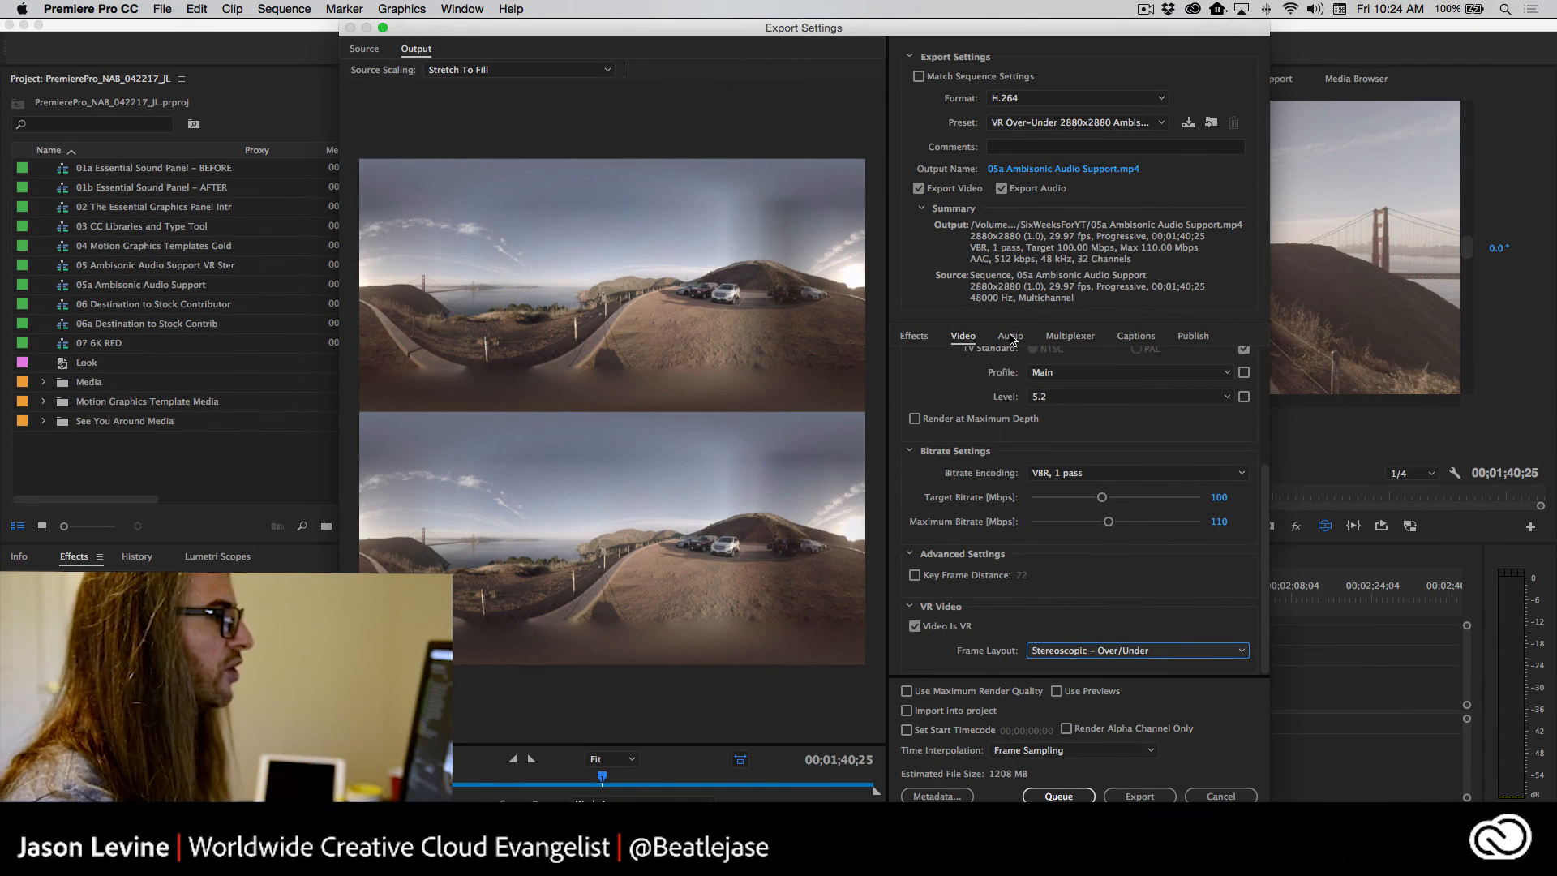
Examine the export's audio and Ambisonics settings, check the publishing destinations, and return to the audio settings
click(1011, 337)
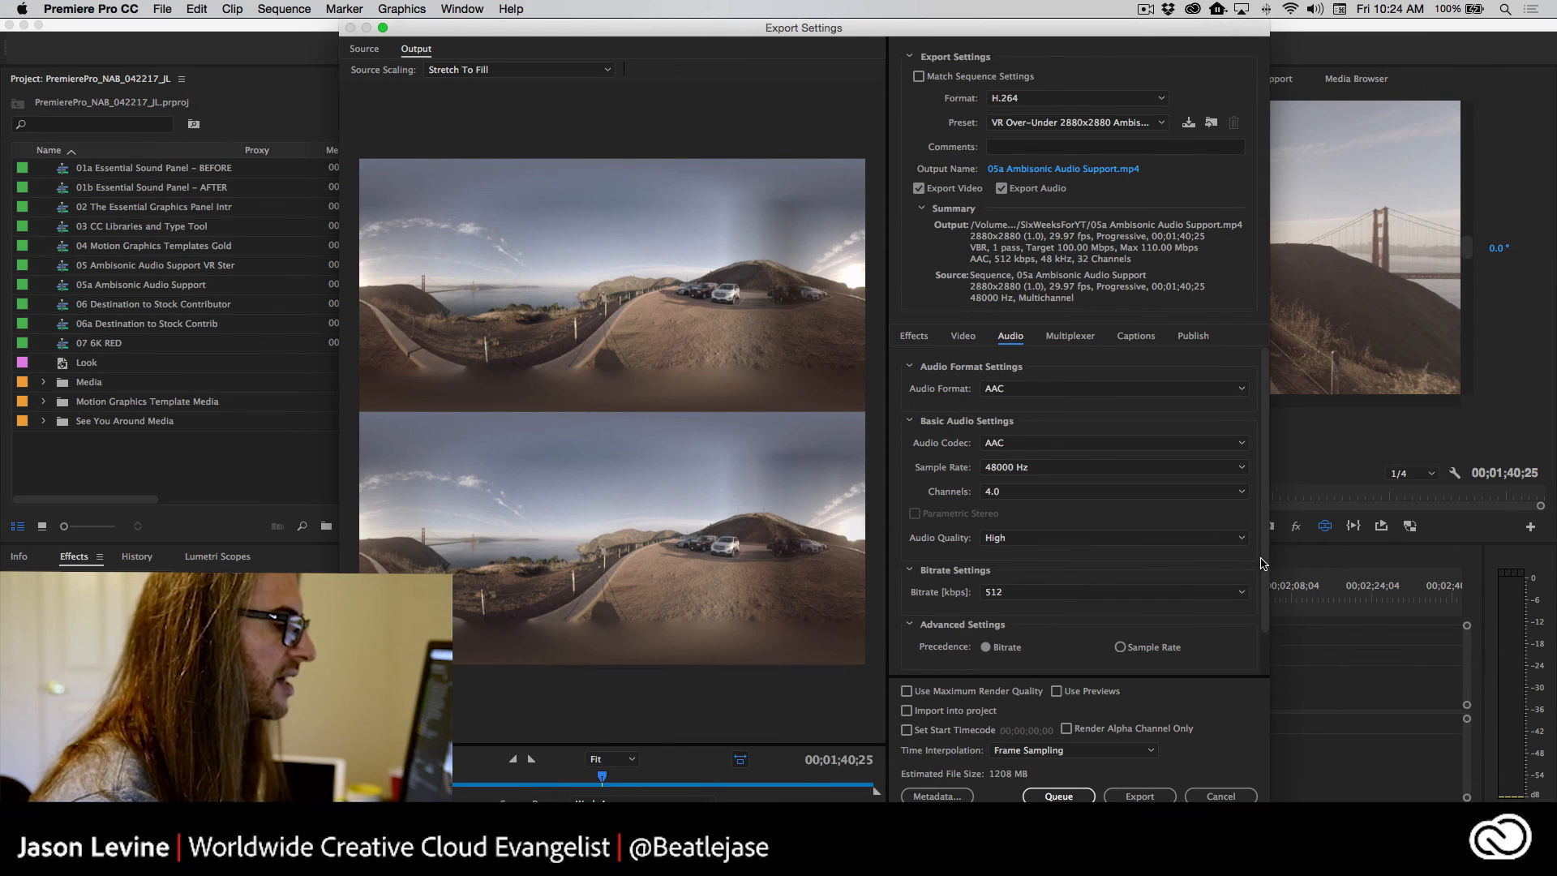
scroll(1262, 562, down, 2)
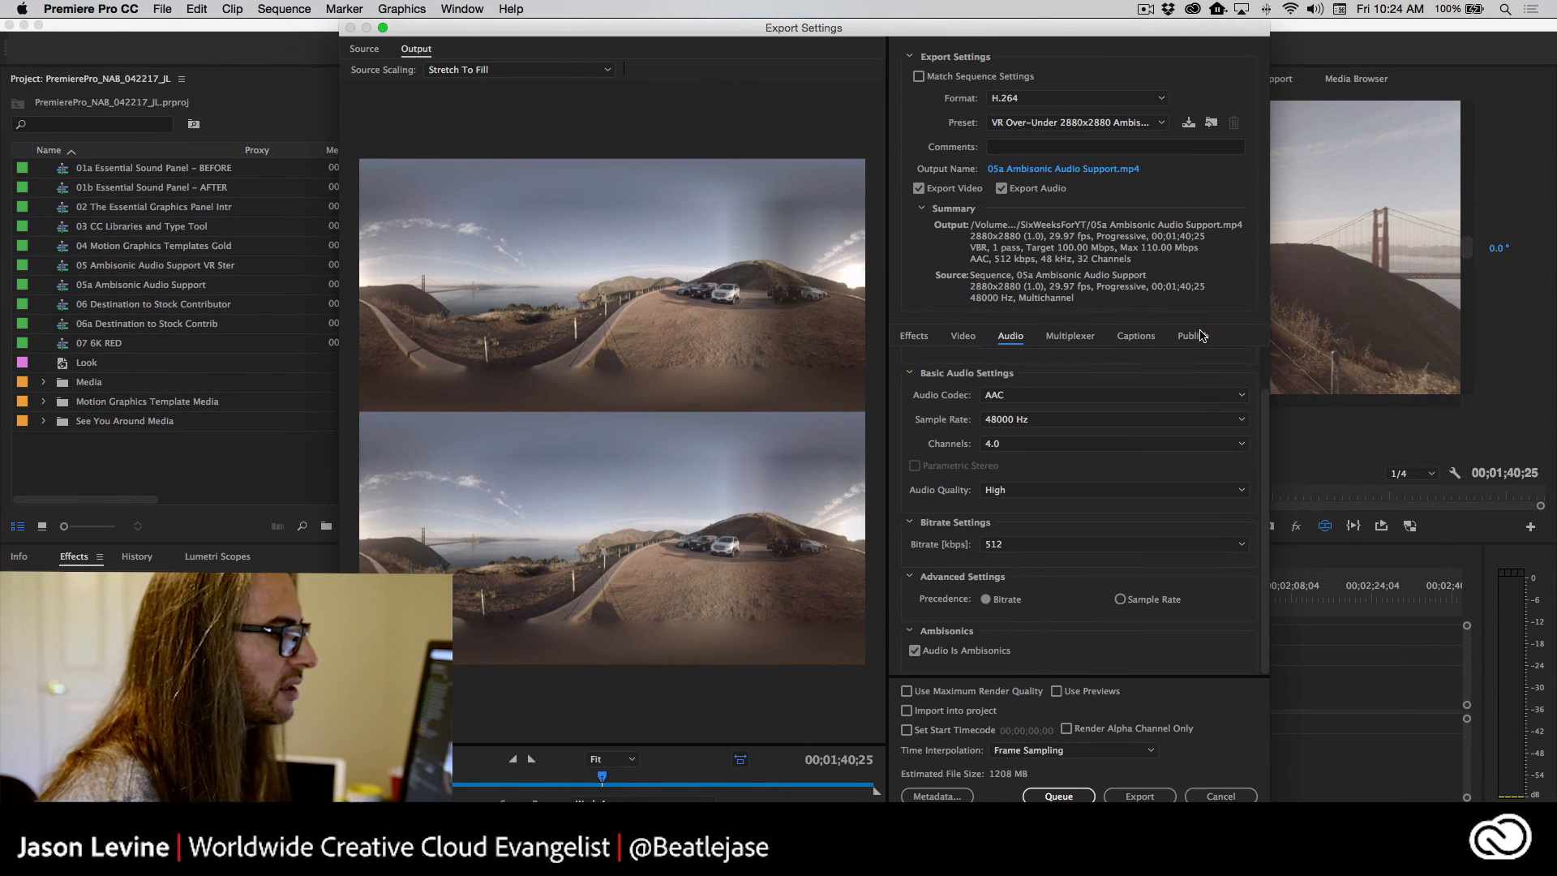
click(1192, 336)
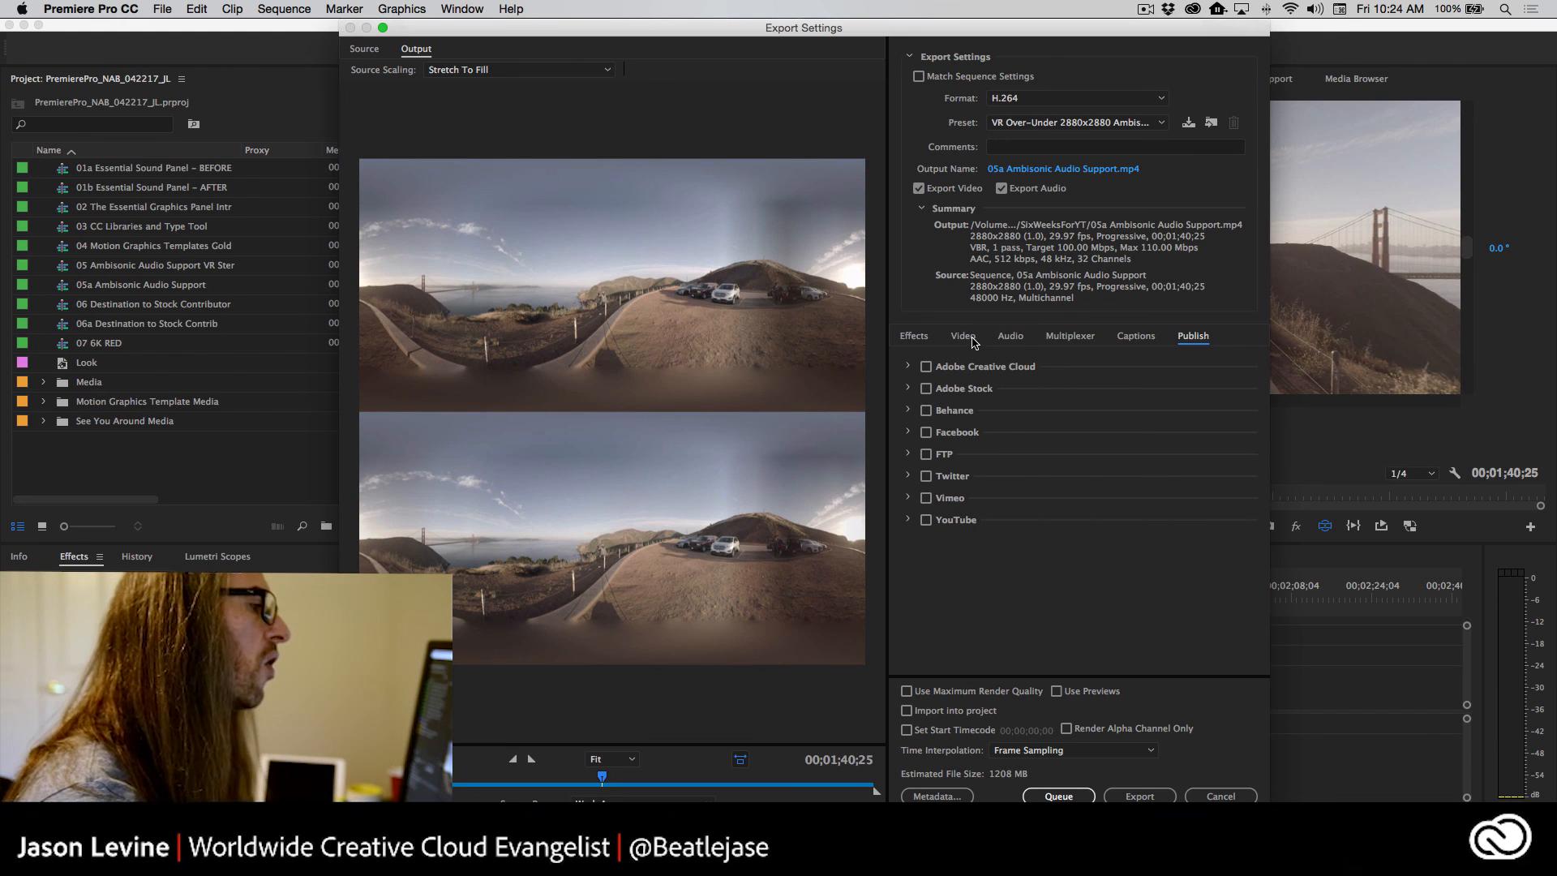
click(1009, 337)
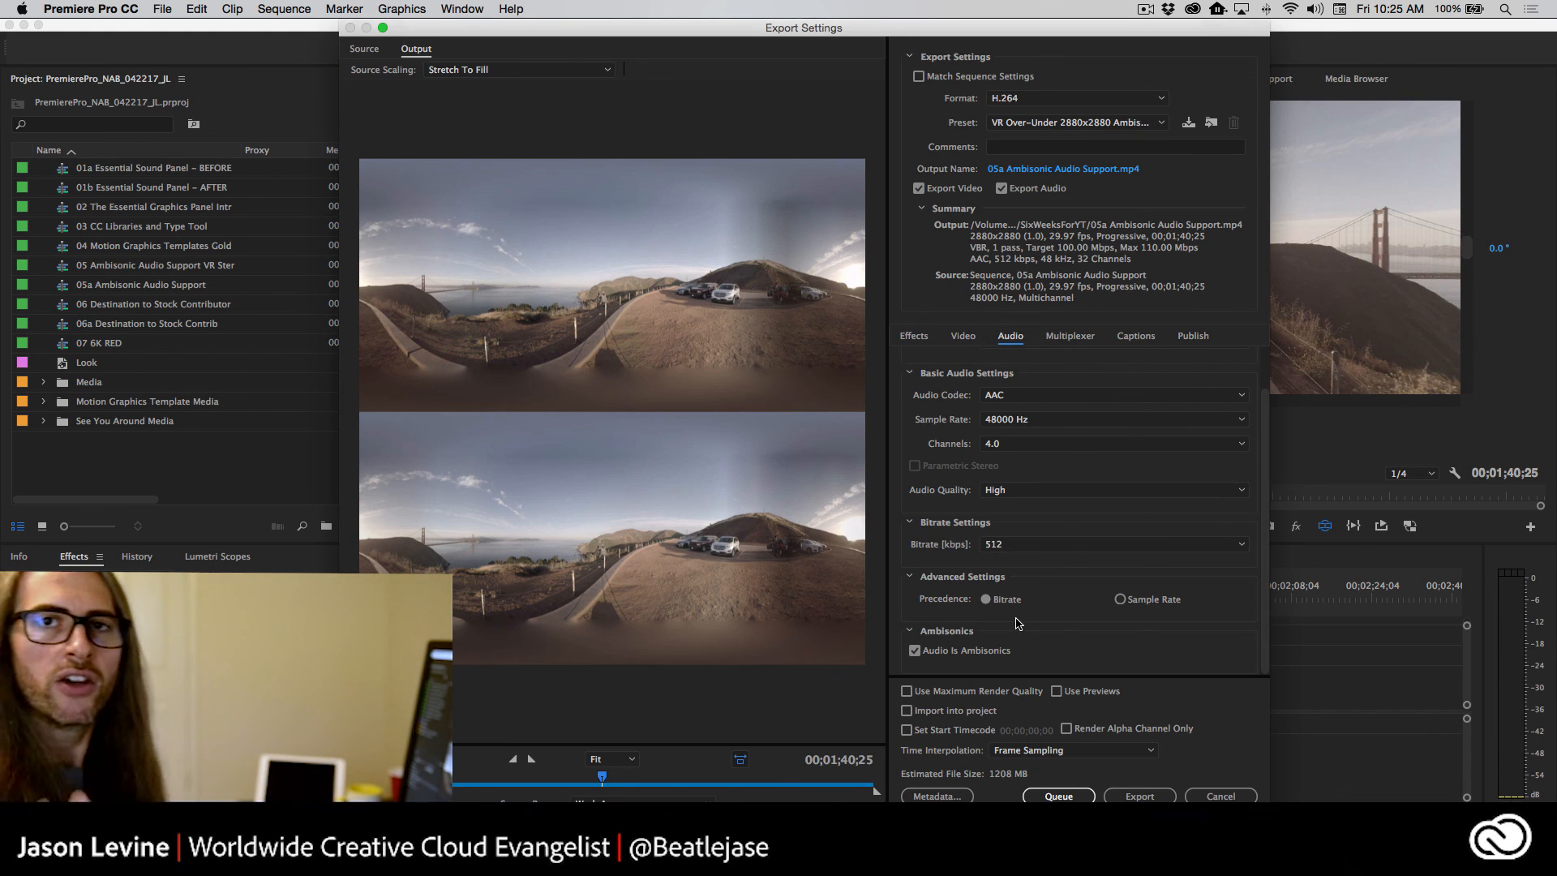